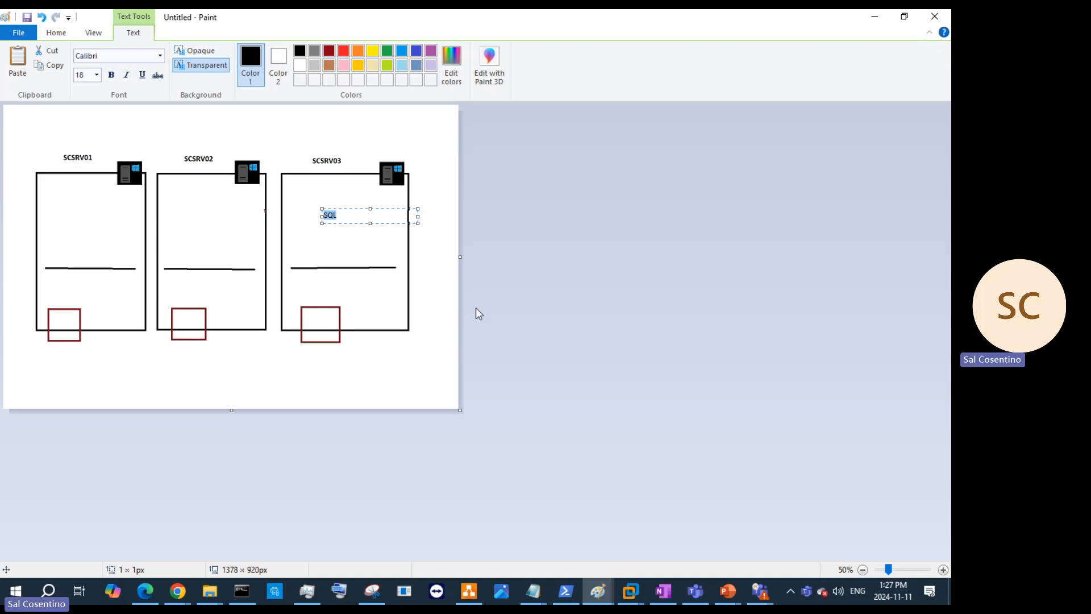
Complete the SQL label in the SCSRV03 box as "SQL Server 2016" and move it down to just above the divider line
left_click(362, 219)
type("Serev")
key("BackSpace")
key("BackSpace")
key("BackSpace")
key("BackSpace")
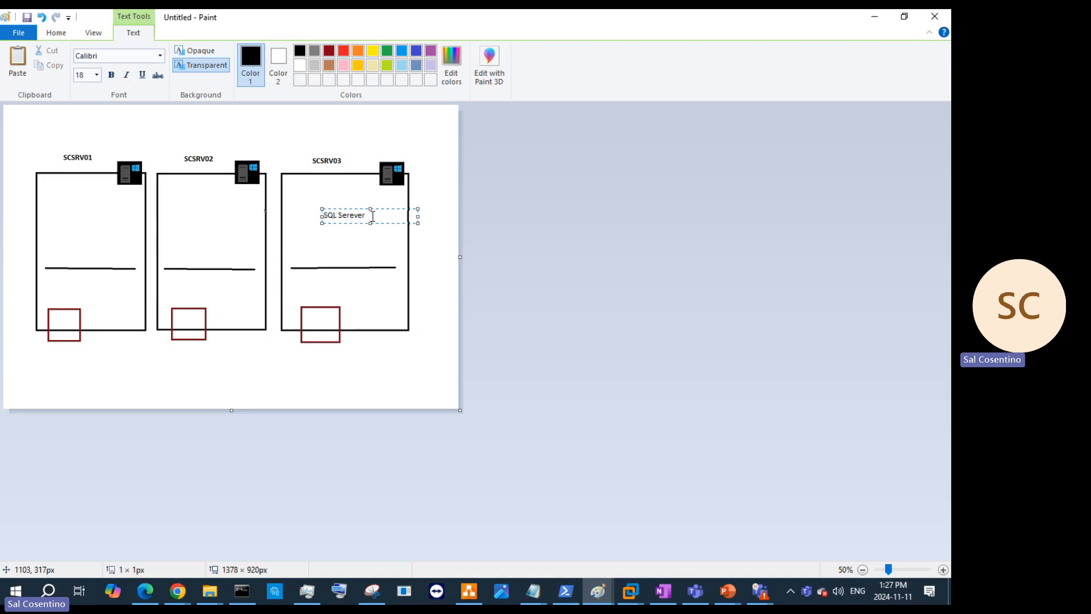
type("ver  2016")
left_click_drag(345, 209, 343, 234)
left_click(340, 216)
Add the text "SharePoint Server with farn" in the SCSRV03 box, placed just above the SQL Server 2016 label
left_click(322, 205)
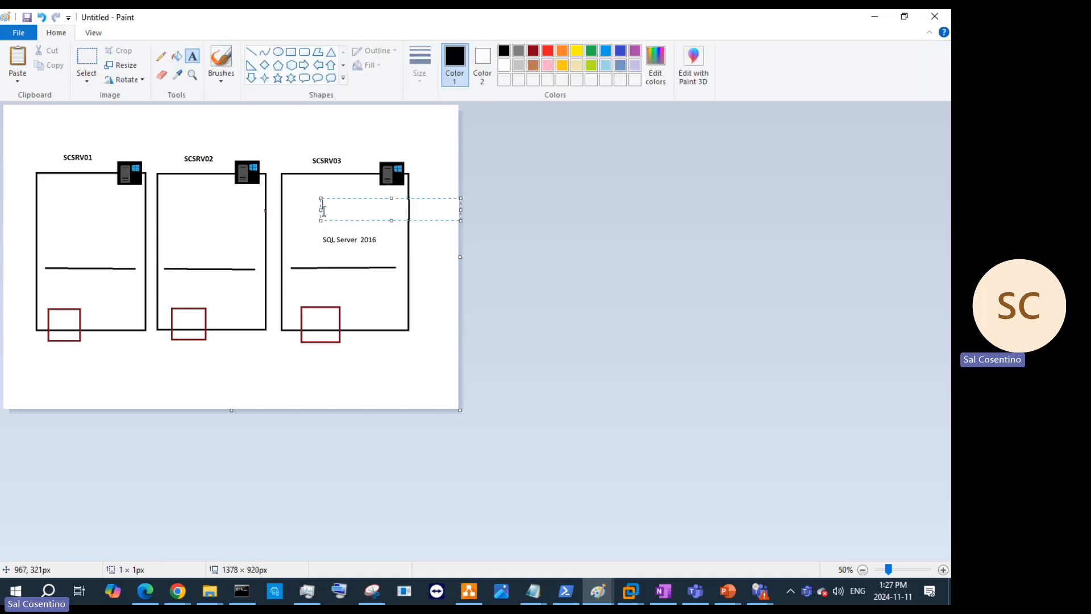
type("Share")
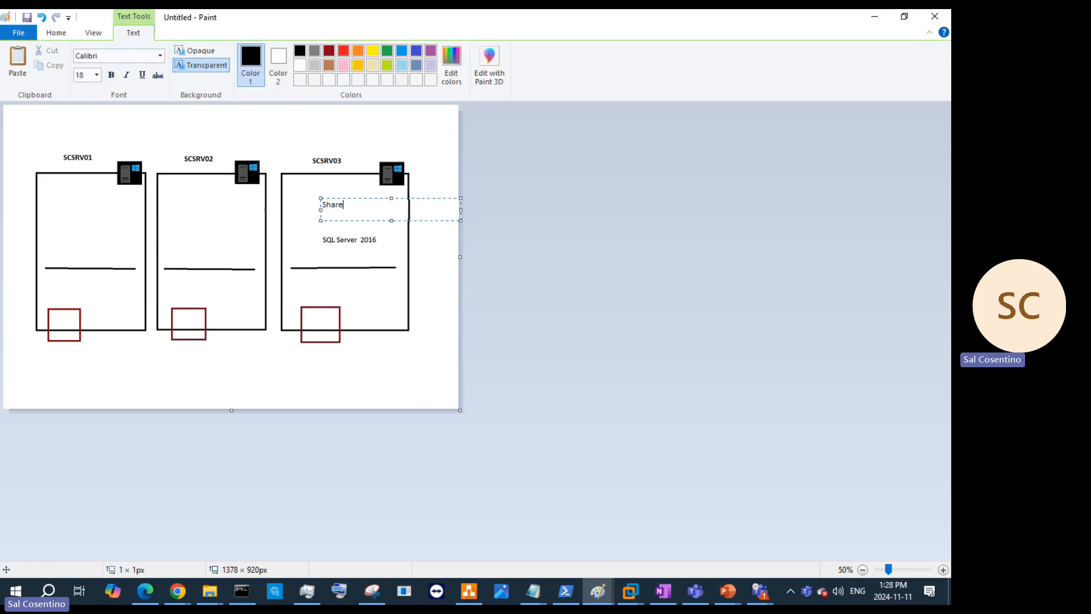
type("ve")
key("BackSpace")
key("BackSpace")
key("BackSpace")
type("Point Server with")
left_click_drag(370, 198, 349, 211)
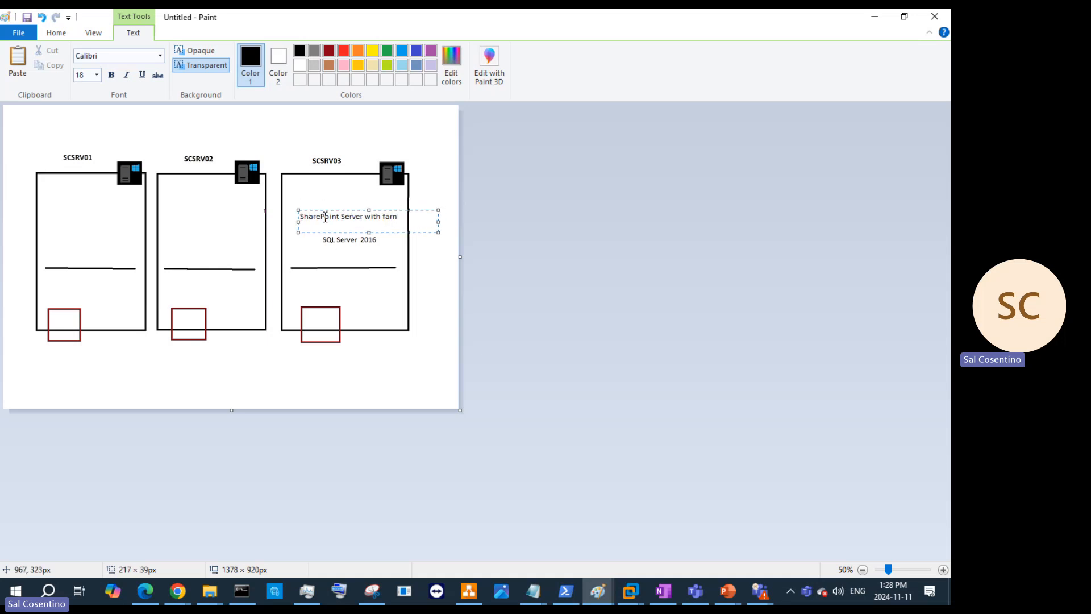
left_click(331, 184)
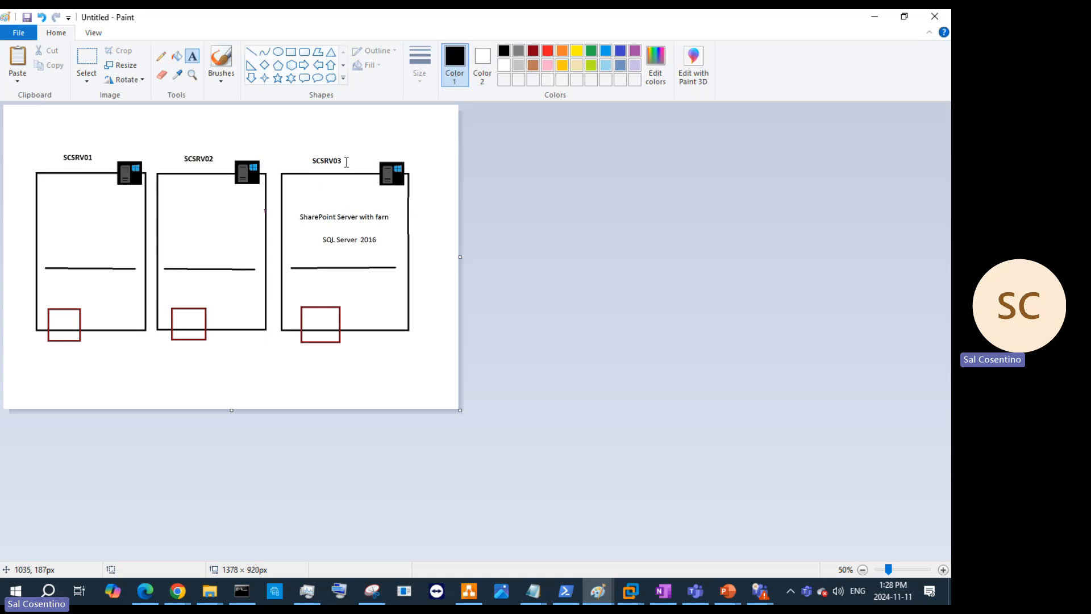
Add the text "(database server)" beside the SCSRV03 heading, just above its server icon
left_click_drag(346, 162, 461, 139)
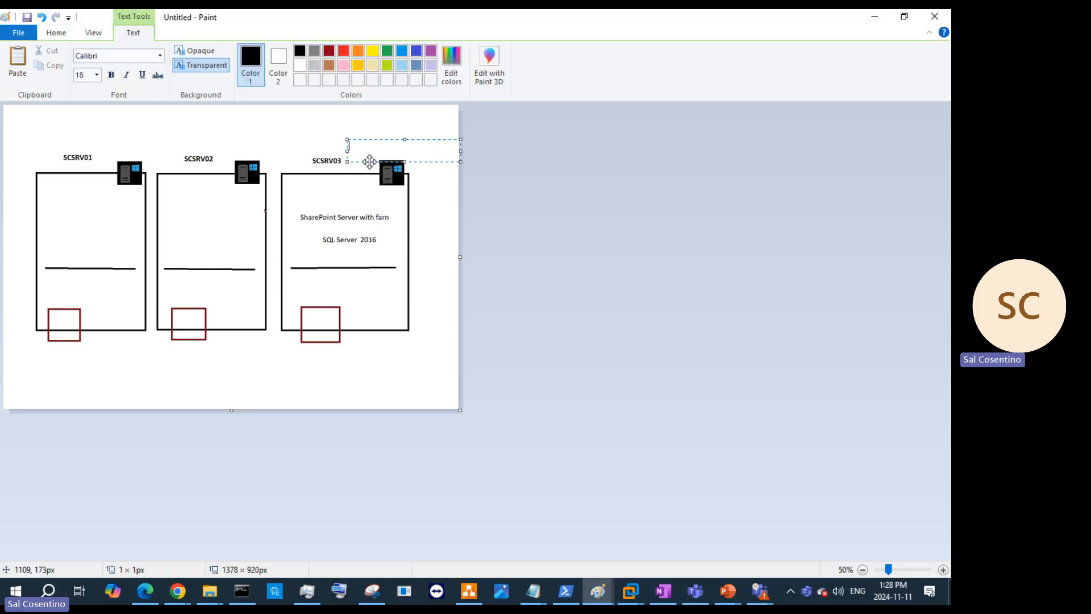
type("(database server)")
left_click_drag(417, 137, 416, 145)
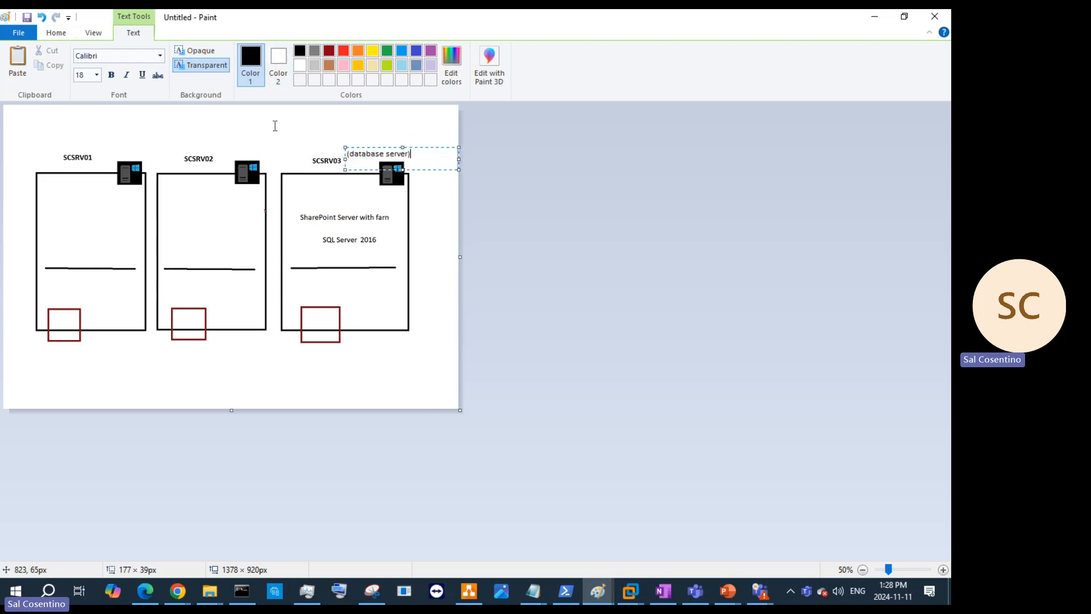
left_click(180, 220)
Add "SharePoint Server (standalone)" on two lines in the SCSRV02 box, fitting the text frame inside at about 135 × 65 px
left_click(194, 218)
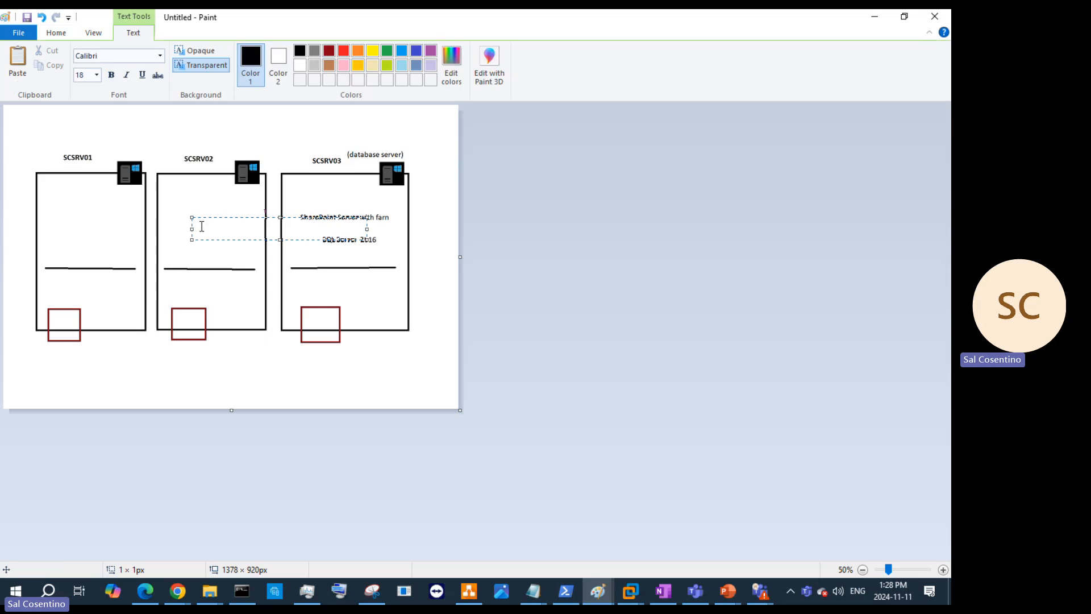
type("SharePoint Server (standalone")
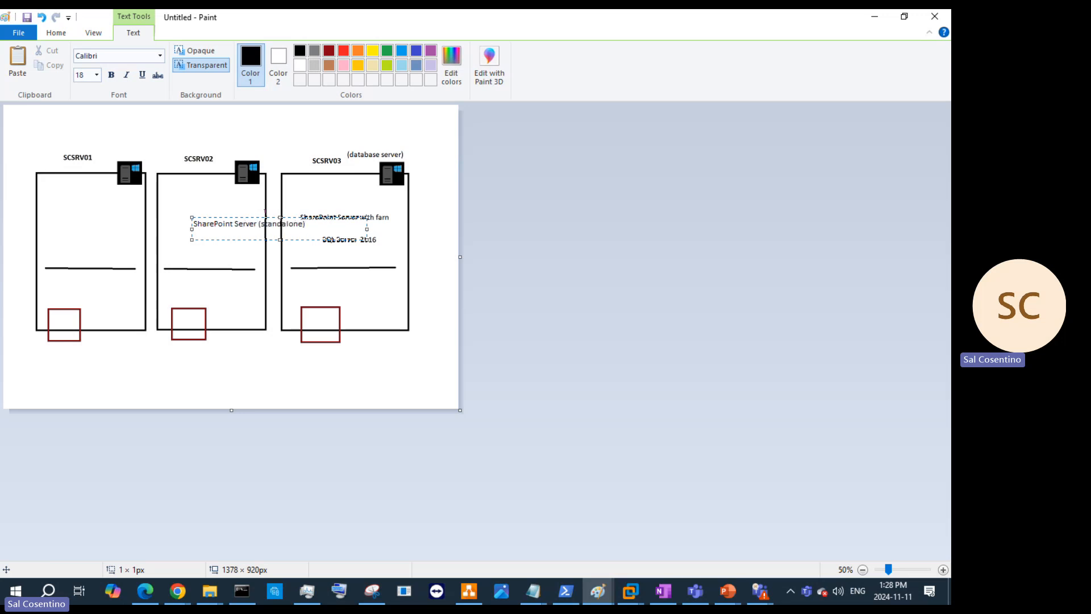
key("ctrl+a")
key("Return")
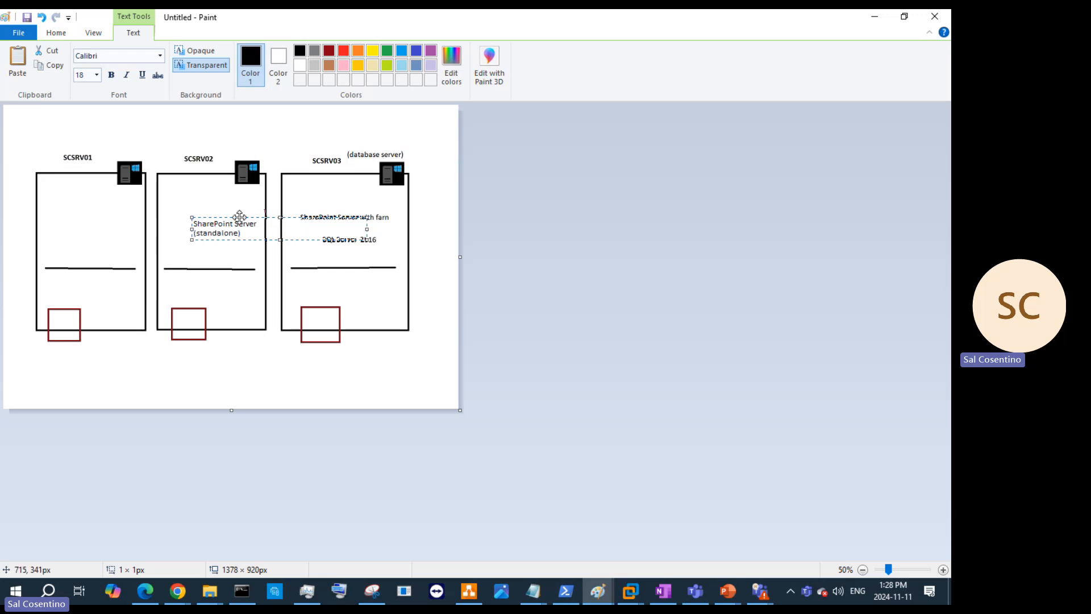
left_click_drag(242, 218, 221, 217)
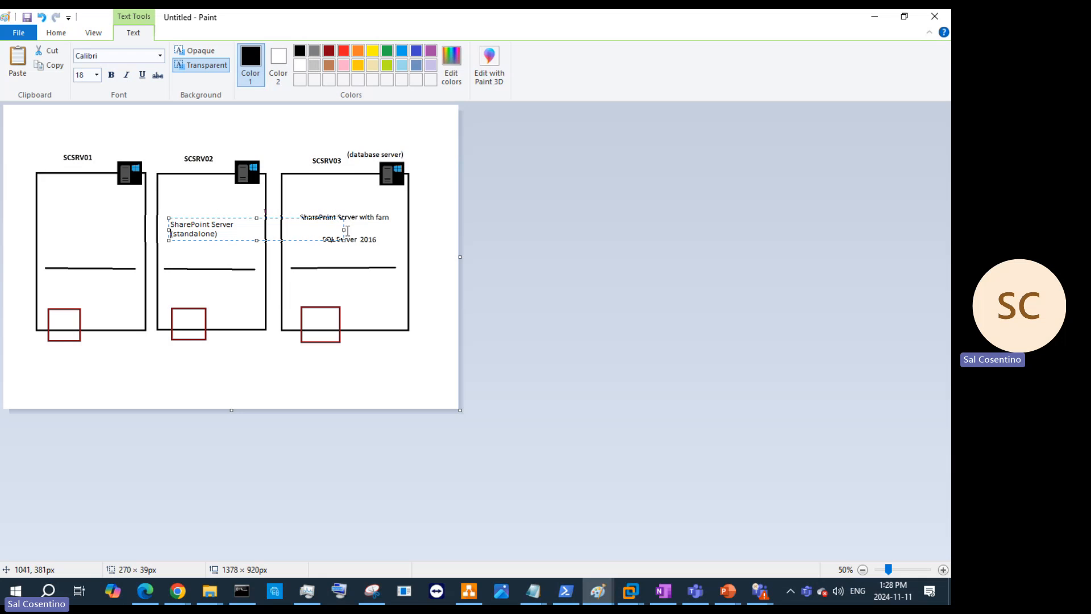
left_click_drag(345, 240, 256, 248)
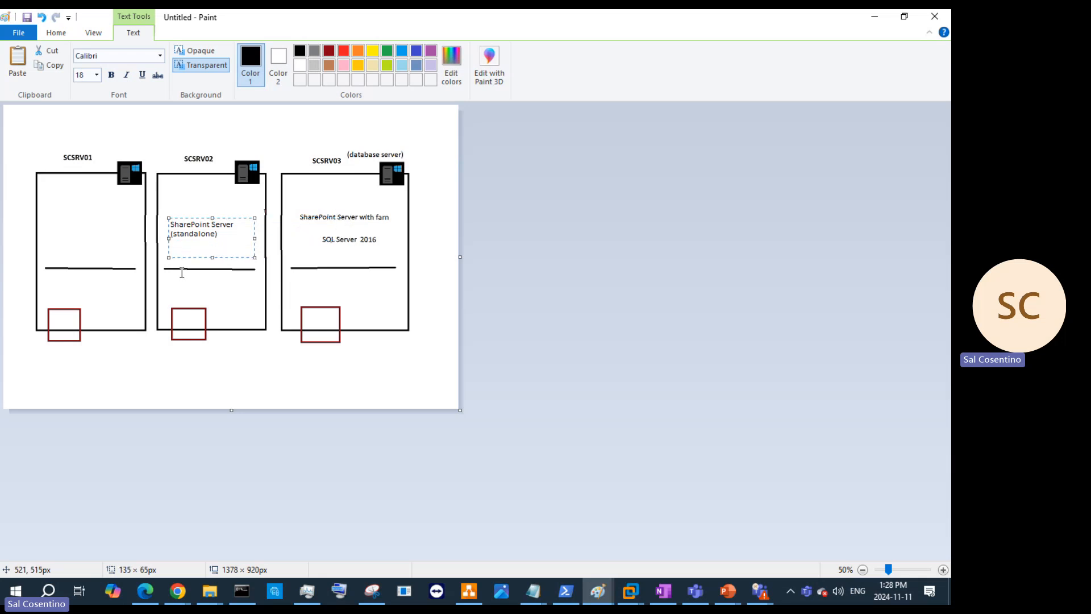
left_click(197, 284)
Add the text "Windows Server 2022" below the divider line in the SCSRV02 box
left_click(197, 277)
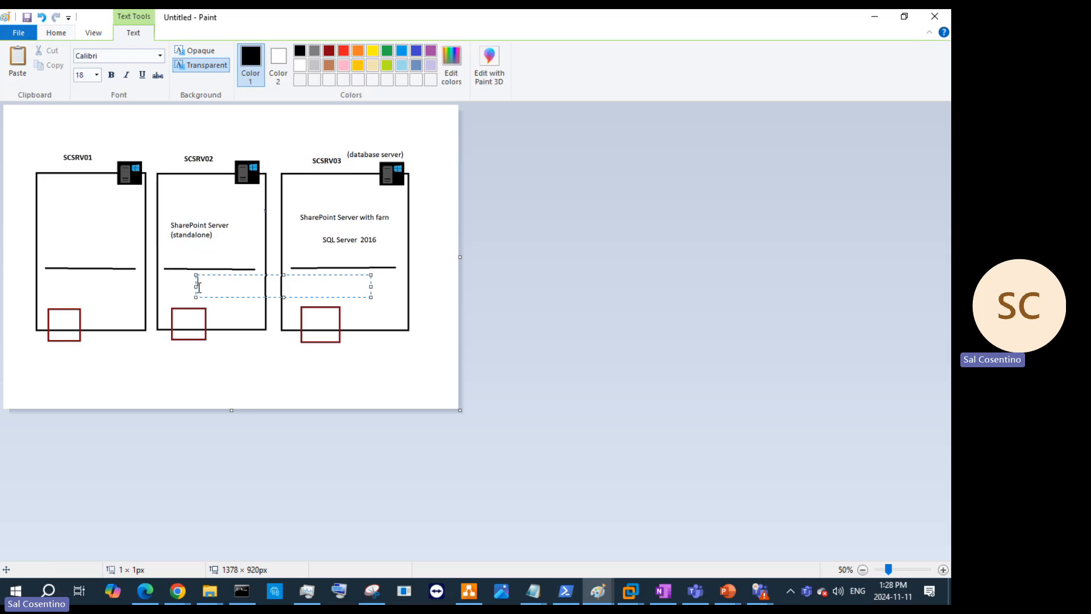
type("Windows Serv 2022")
left_click(248, 280)
type("er")
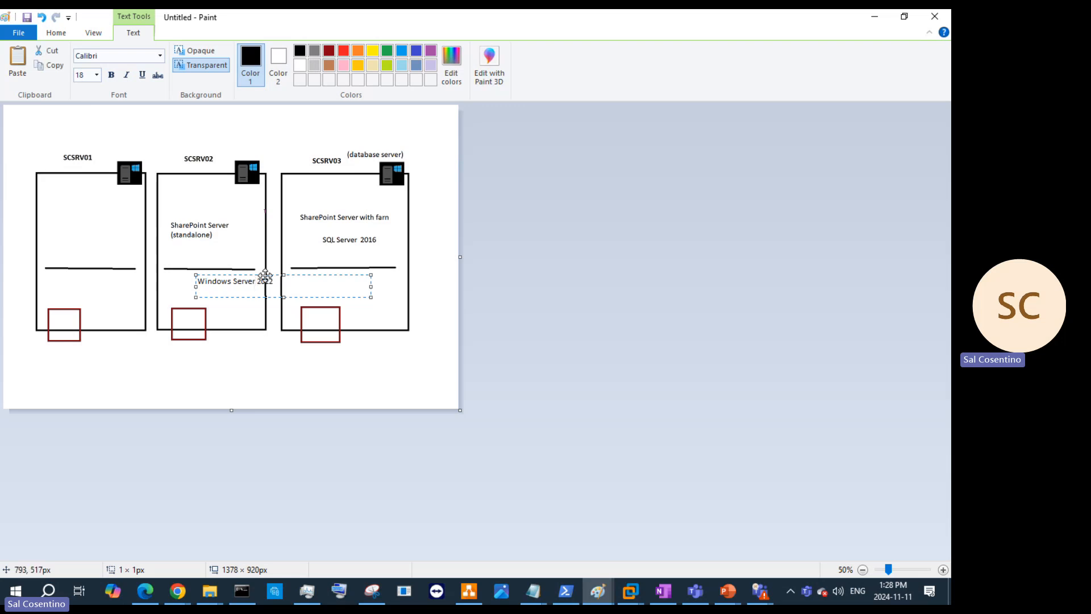
left_click_drag(265, 275, 242, 278)
left_click(250, 283)
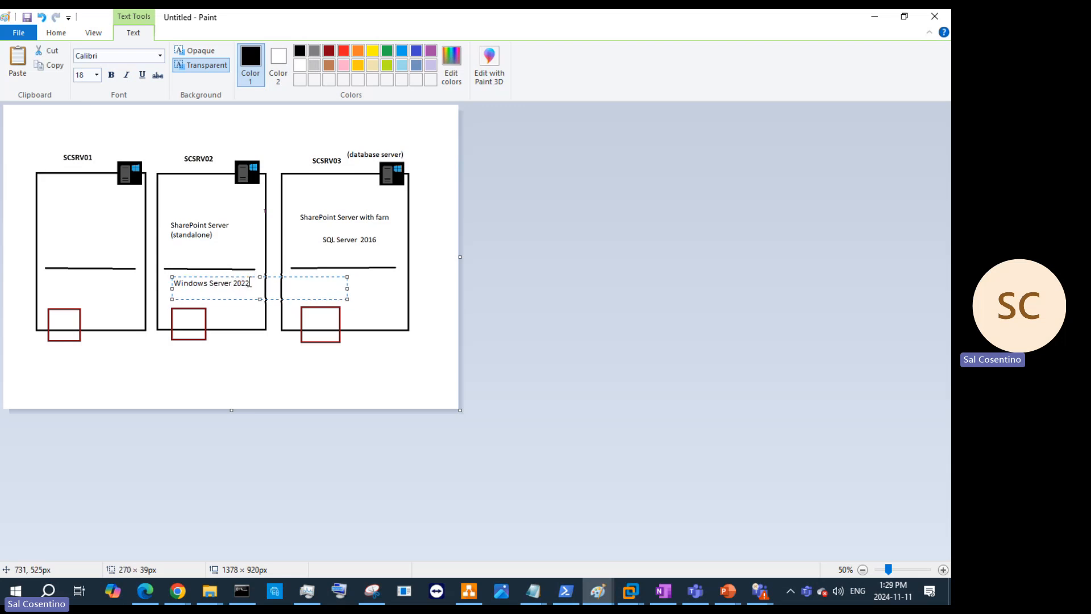
Copy the "Windows Server 2022" text and paste it below the divider line in the SCSRV01 box
key("ctrl+a")
key("ctrl+c")
key("Delete")
key("ctrl+z")
left_click(60, 291)
left_click(60, 291)
key("ctrl+v")
left_click(62, 208)
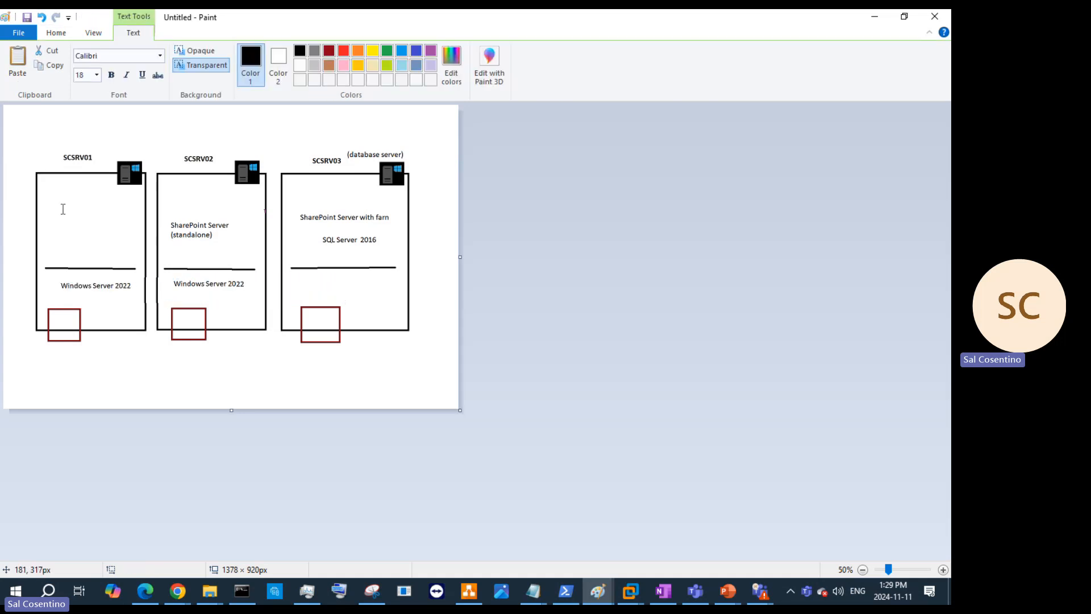
List the roles "AD DS -DC", "DNS", "DHCP" and "GC" on separate lines in the upper part of the SCSRV01 box
left_click(62, 209)
type("A")
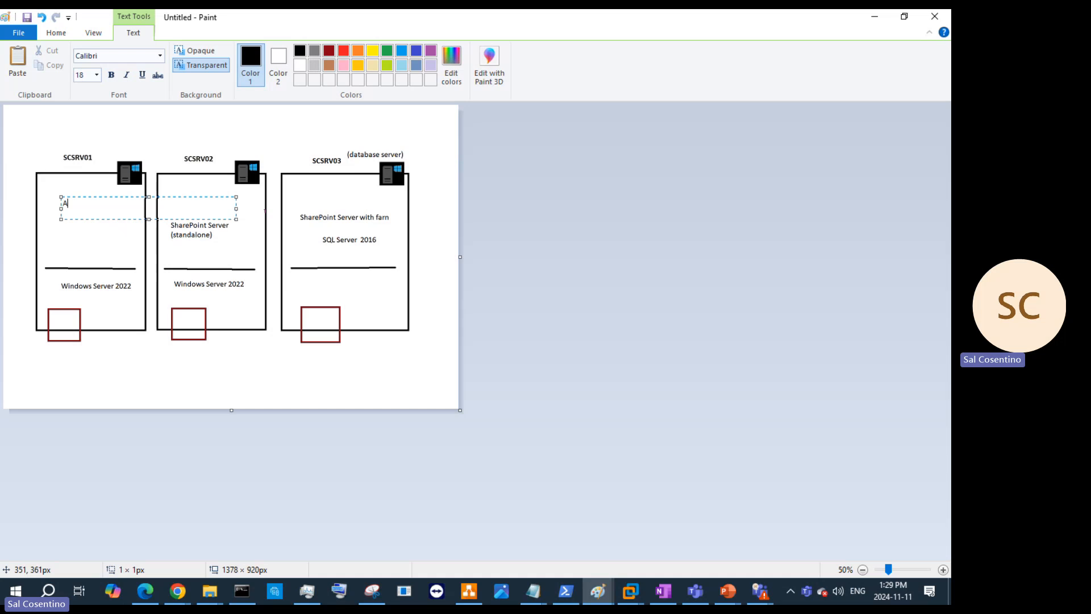
type("D DA -DC")
key("Return")
type("DNS")
key("Return")
type("DHCP")
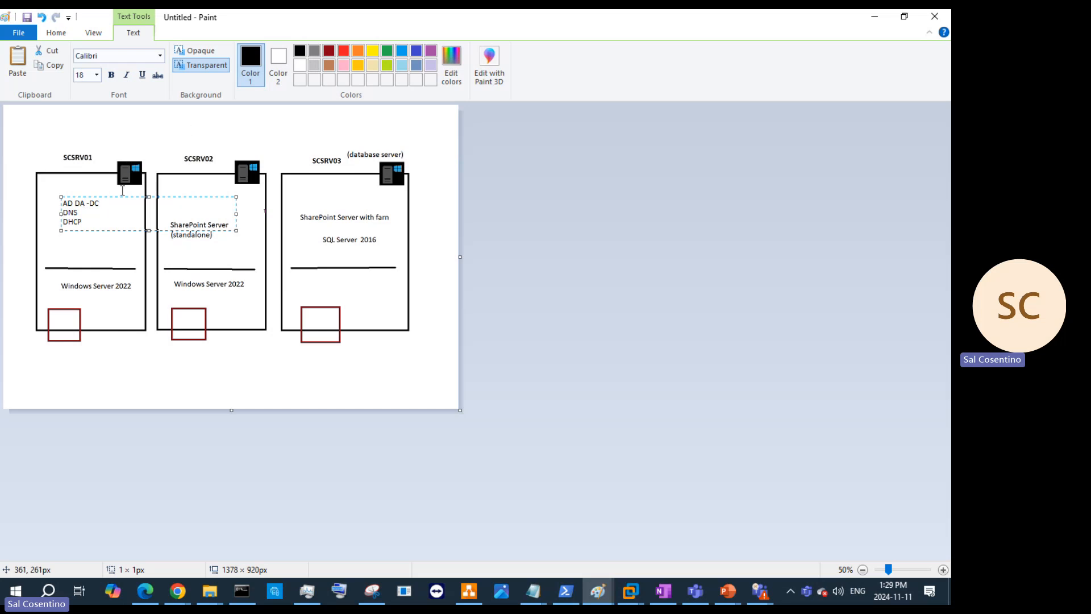
key("BackSpace")
type("S")
left_click(64, 212)
key("Return")
key("Return")
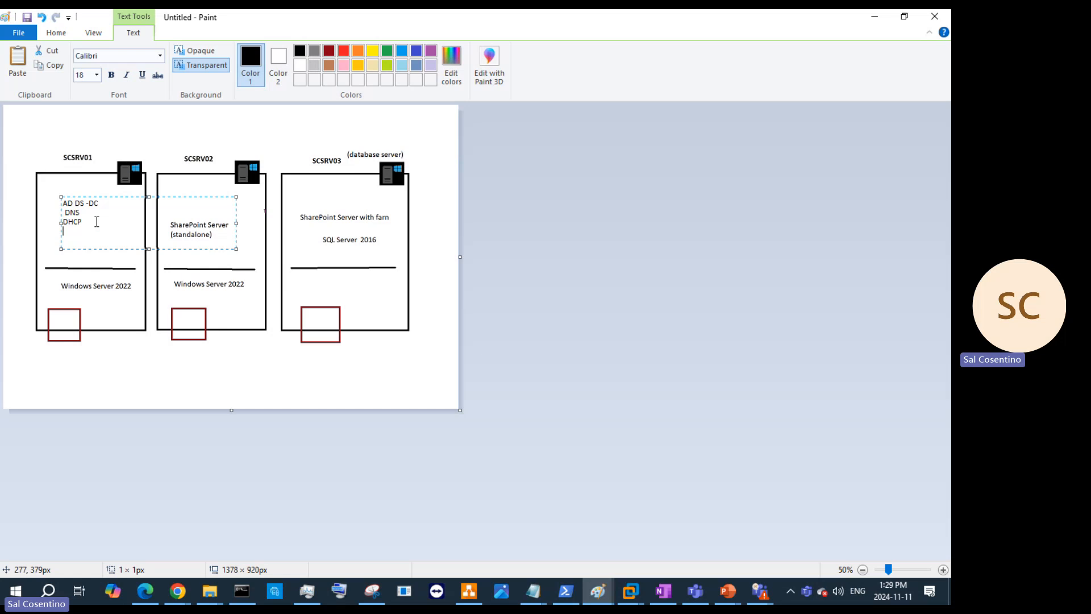
type("GC")
left_click(222, 155)
Add the text "member server 1" and place it above the SCSRV02 heading
left_click(222, 156)
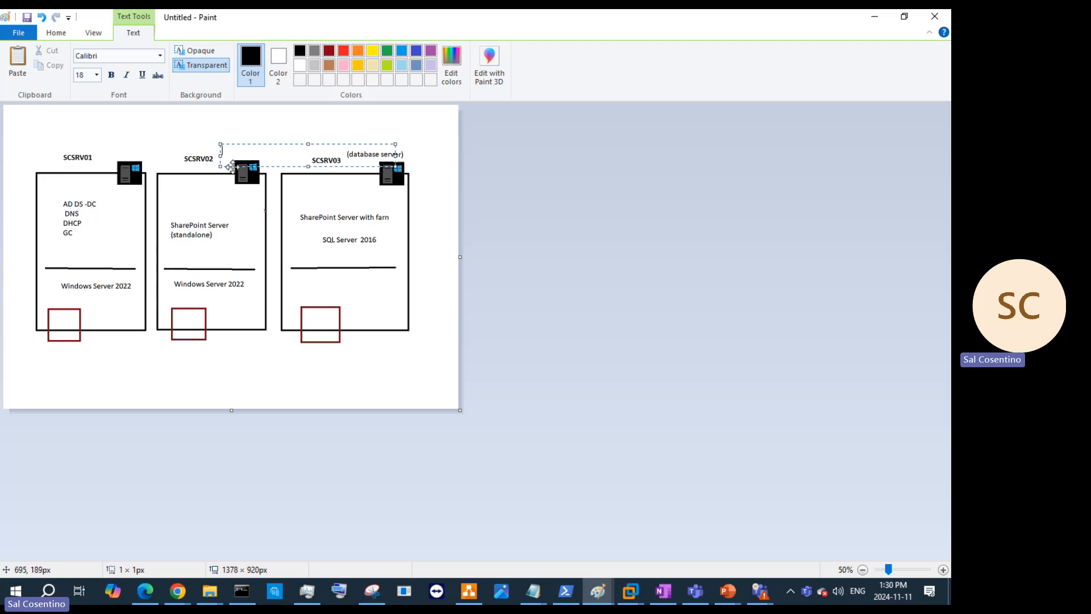
type("member")
type(" servewrs")
key("BackSpace")
key("BackSpace")
key("BackSpace")
type("rs1")
left_click_drag(277, 147, 231, 134)
key("BackSpace")
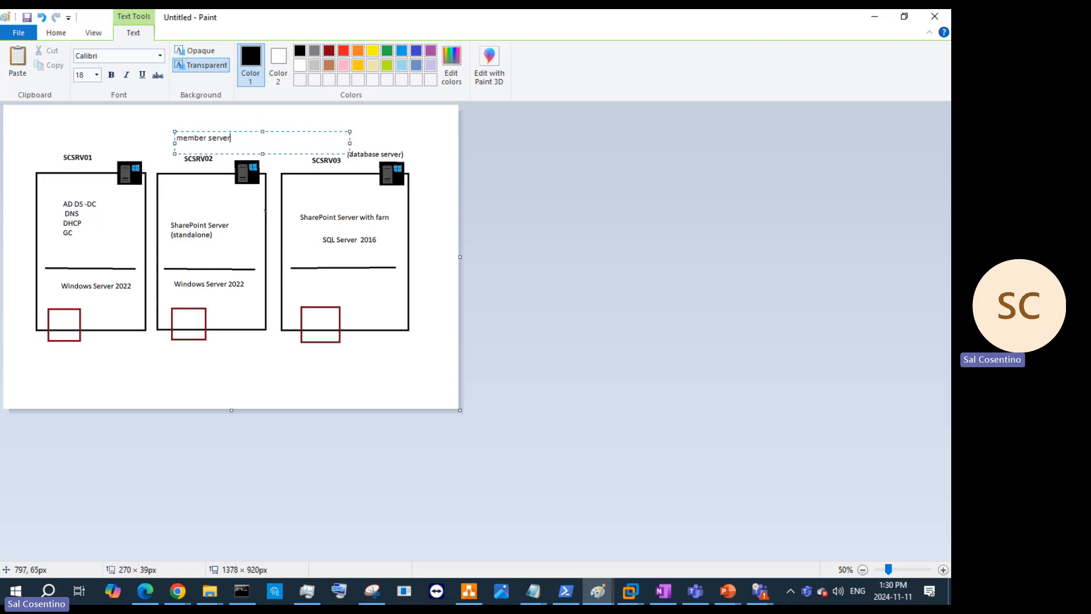
type("1")
left_click(390, 128)
Add the text "member server 2" and place it above the SCSRV03 heading
left_click(321, 133)
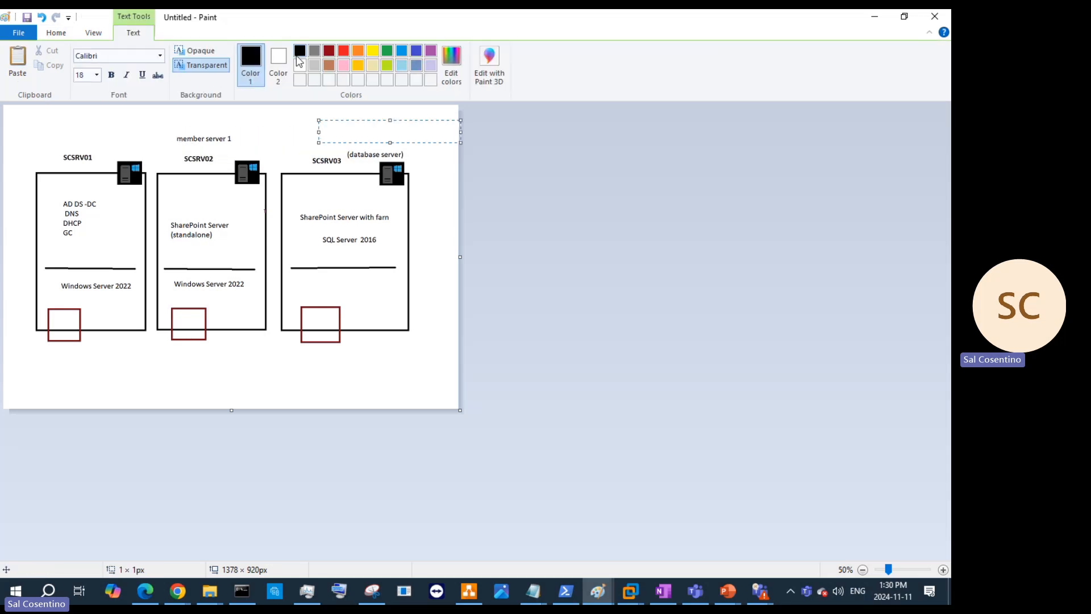
type("member server 2")
left_click_drag(406, 120, 404, 127)
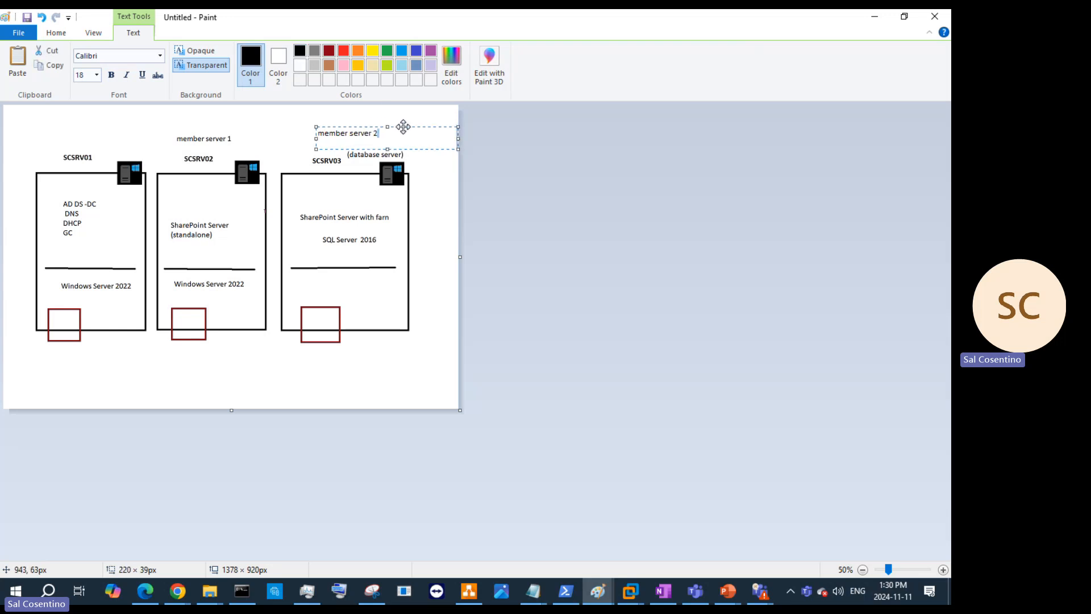
left_click(356, 196)
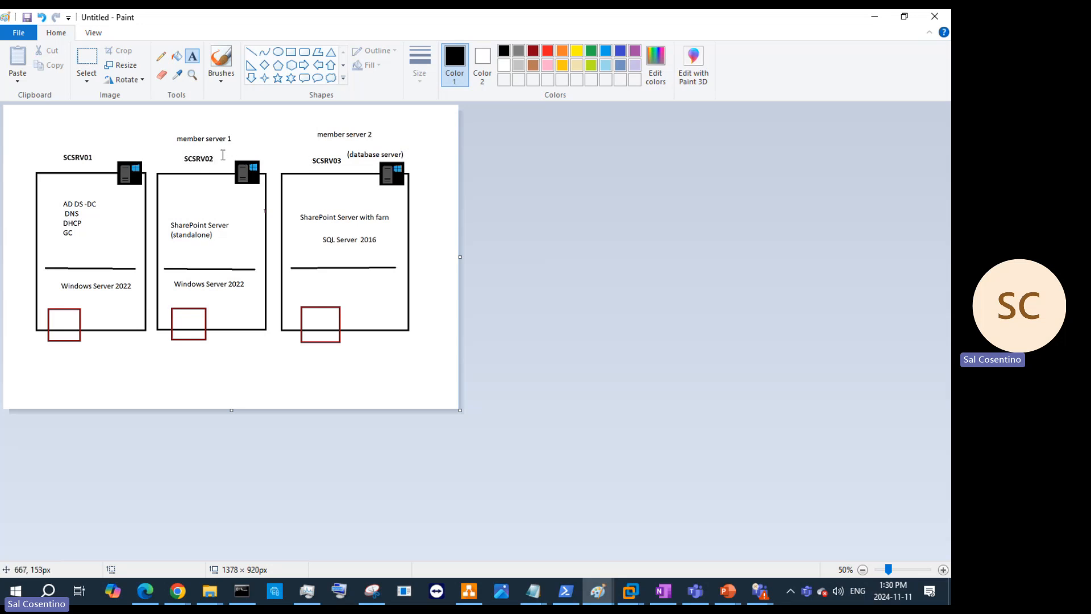
Add the text "(sharepoint Server)" beside the SCSRV02 heading, just above its server icon
left_click(223, 154)
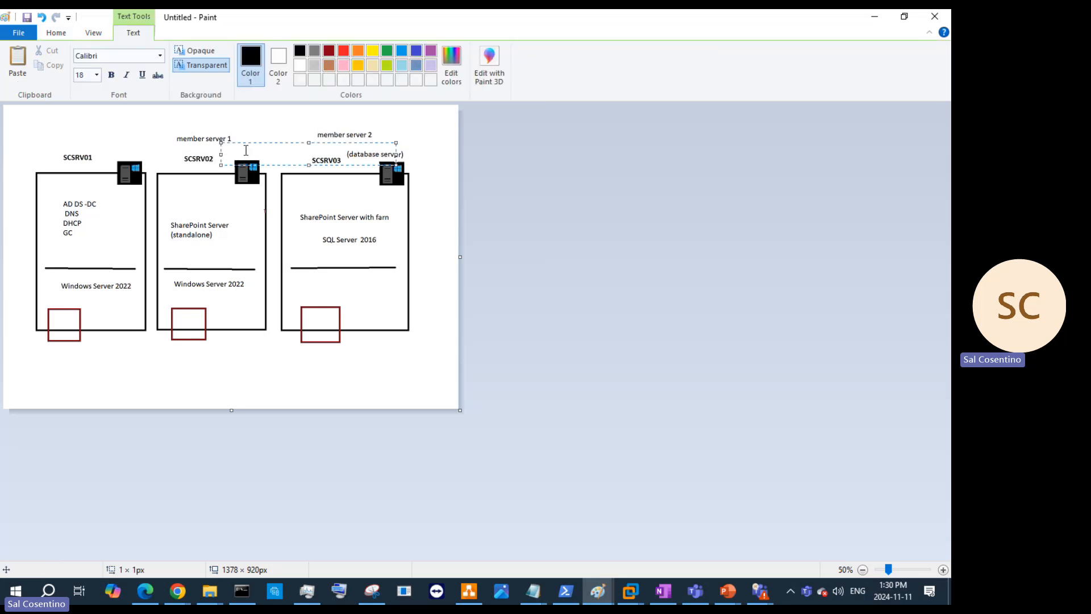
type("(sharepoint Server")
left_click_drag(293, 142, 279, 145)
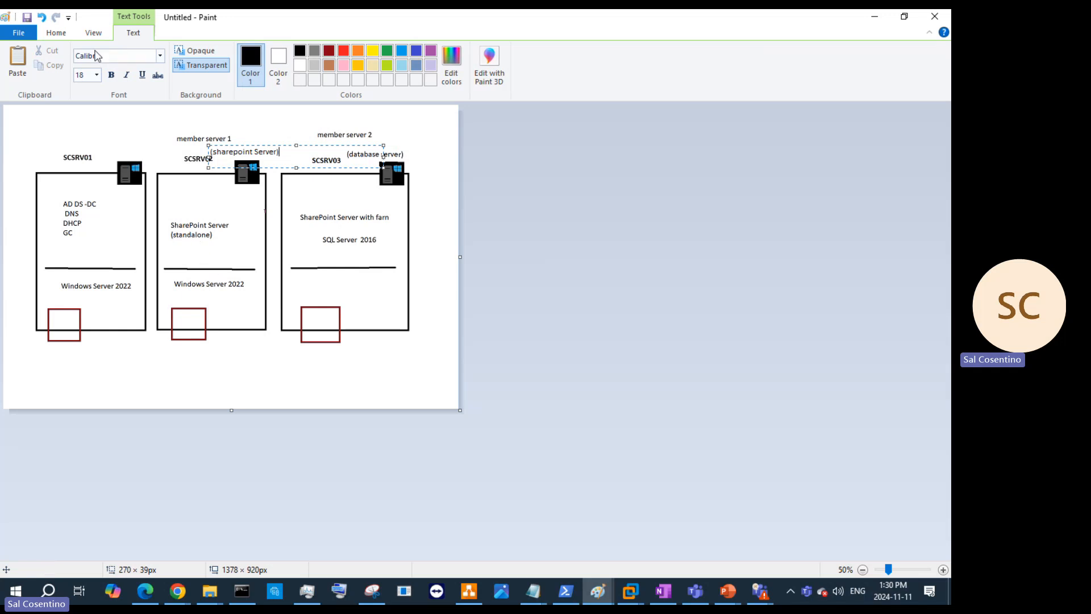
left_click(67, 34)
Circle "SQL Server 2016" freehand with the Pencil and draw an arrow from it into the SCSRV02 box below the SharePoint text
left_click(161, 56)
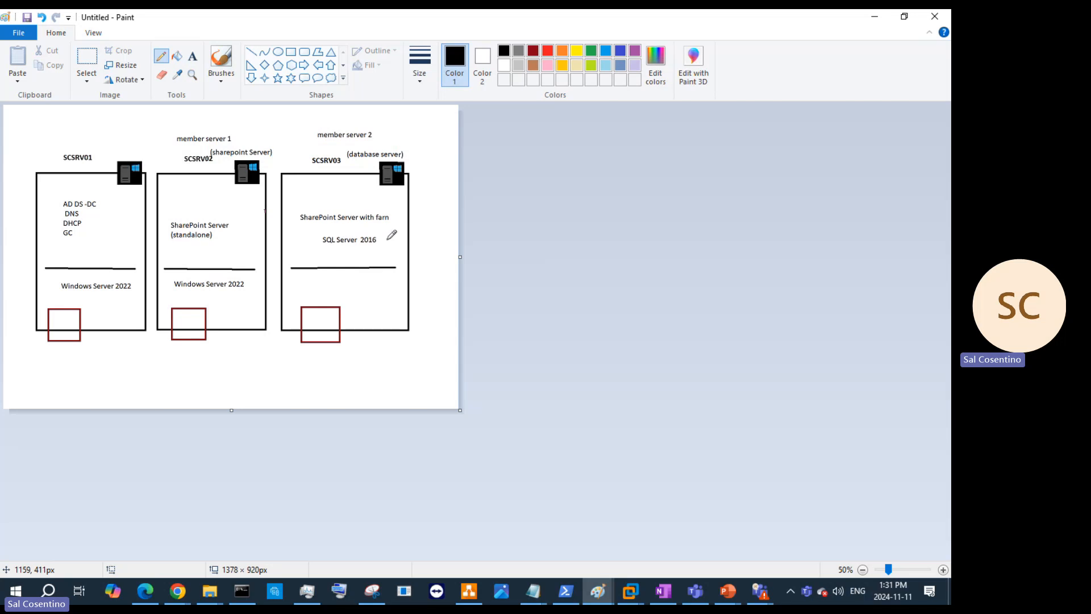
left_click_drag(388, 239, 319, 230)
mouse_move(340, 253)
left_mouse_down()
mouse_move(394, 249)
mouse_move(381, 235)
mouse_move(253, 240)
mouse_move(230, 260)
left_mouse_up()
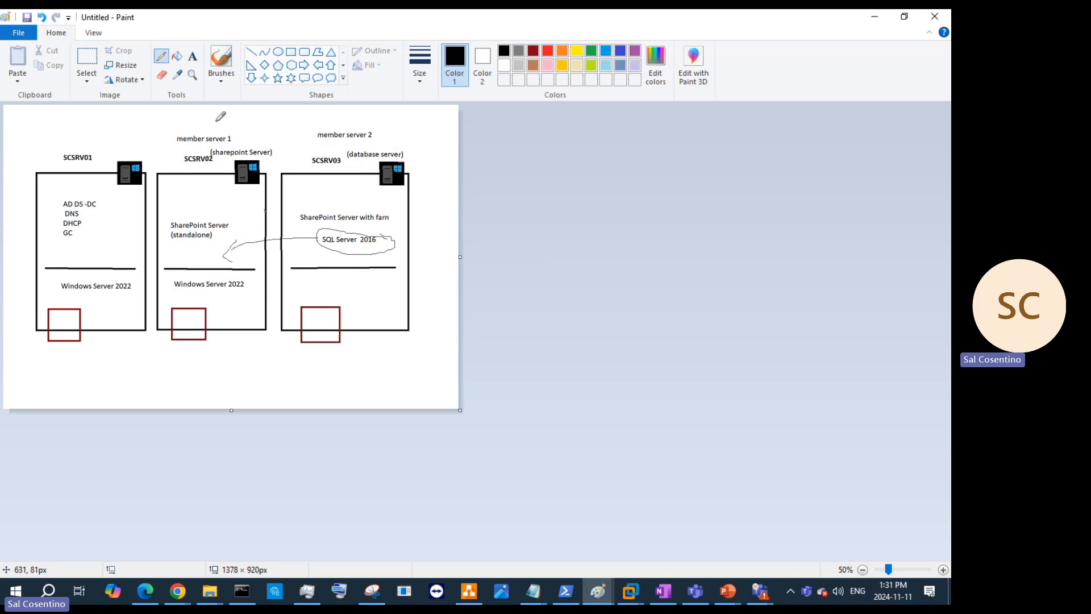
Draw a dark red rectangle about 101 × 99 px on the SCSRV02 box's lower edge, beside the existing small rectangle
left_click(290, 52)
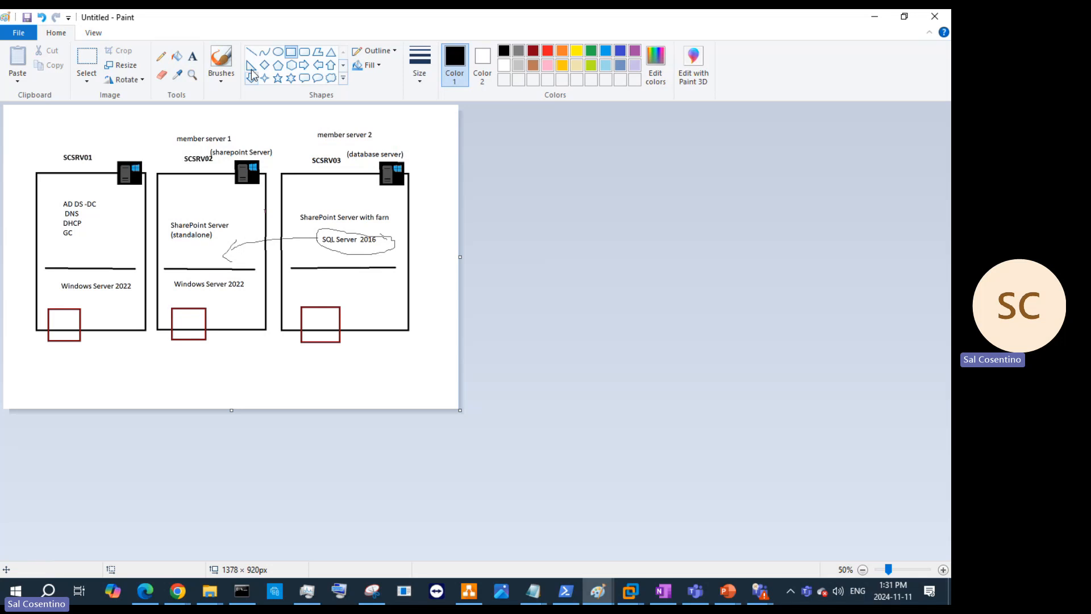
left_click_drag(214, 309, 246, 341)
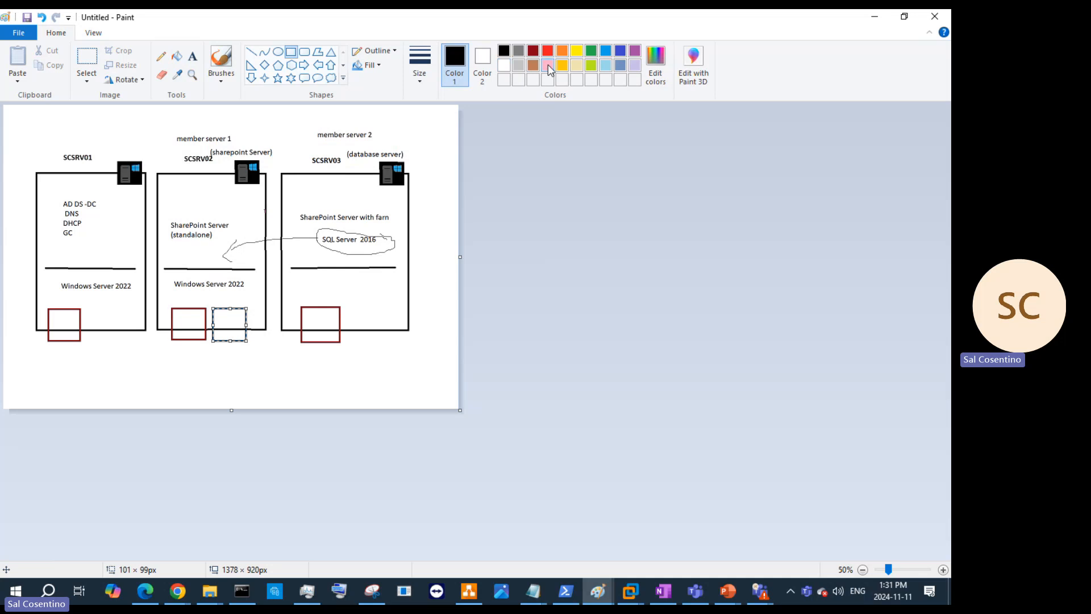
left_click(534, 51)
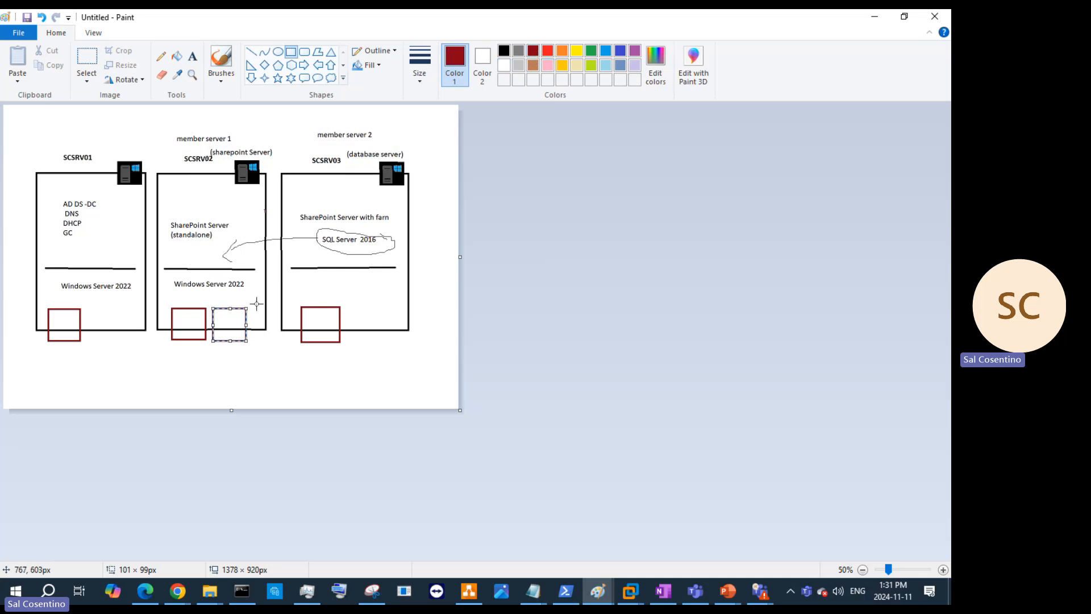
Draw dark red rectangles of about 109 × 87 px bridging SCSRV01 and SCSRV02, and about 101 × 105 px on SCSRV03's lower edge
left_click_drag(259, 303, 153, 322)
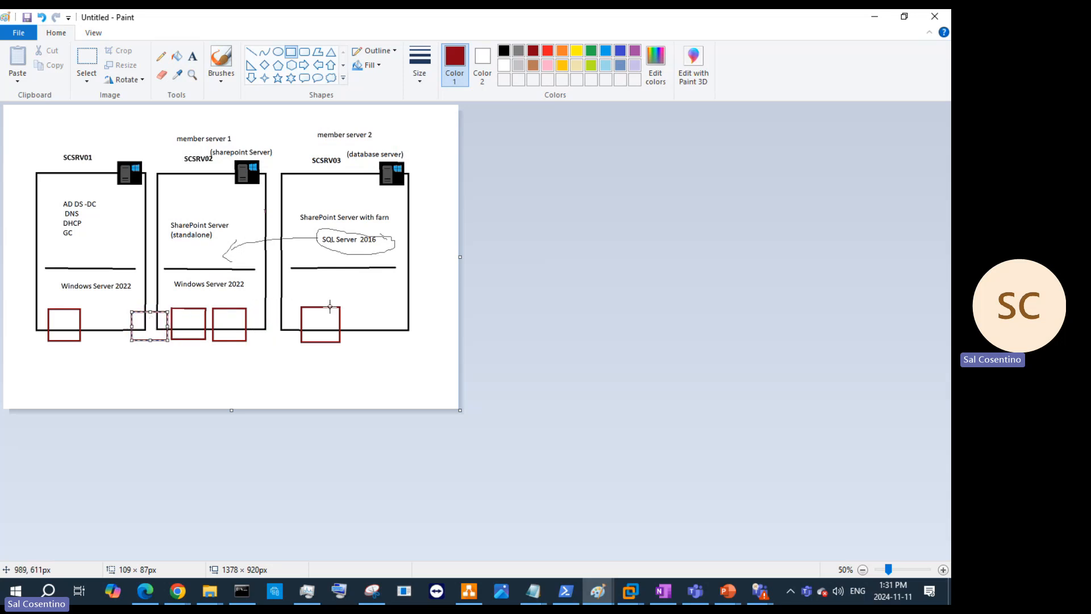
left_click_drag(347, 305, 381, 340)
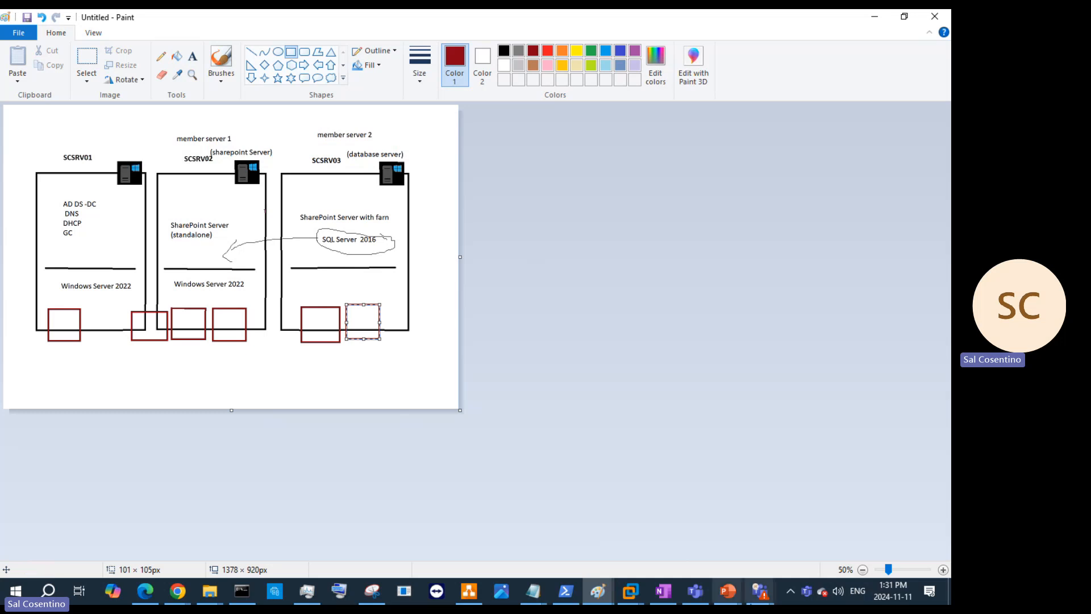
Widen the canvas to about 2174 px, adding blank space beside the SCSRV03 box
mouse_move(728, 591)
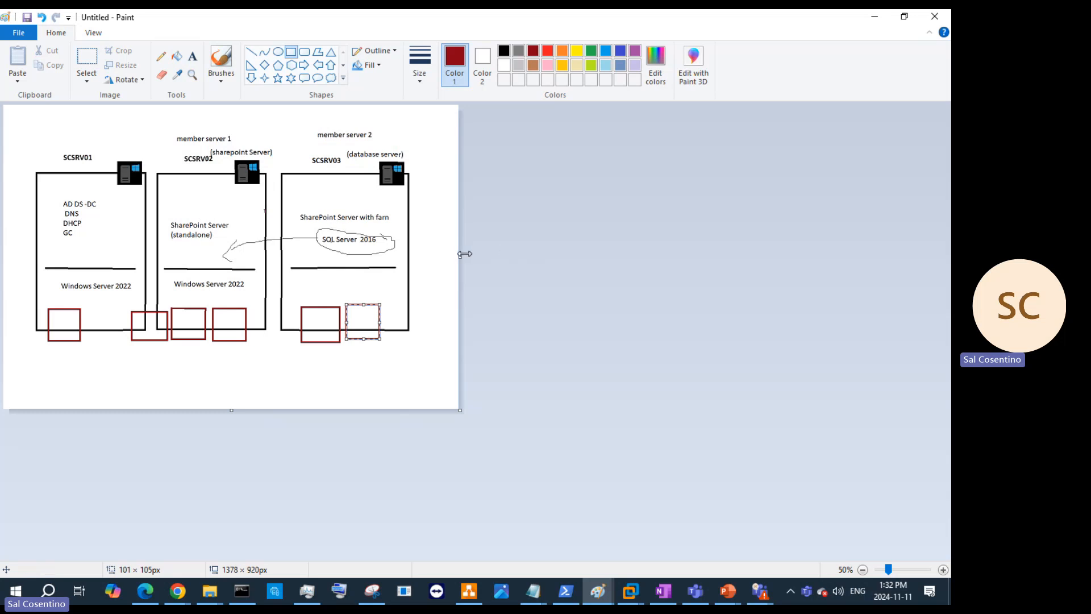
left_click_drag(465, 254, 723, 284)
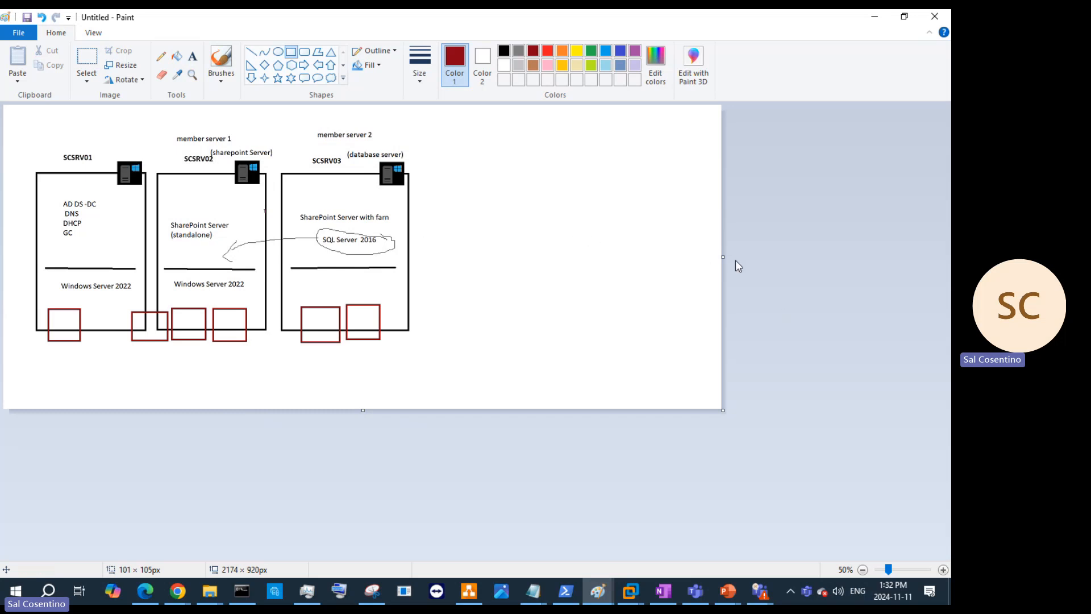
Undo the canvas widening and add a dark red text label for the SharePoint / SQL install files below SCSRV02's rectangles
left_click(41, 17)
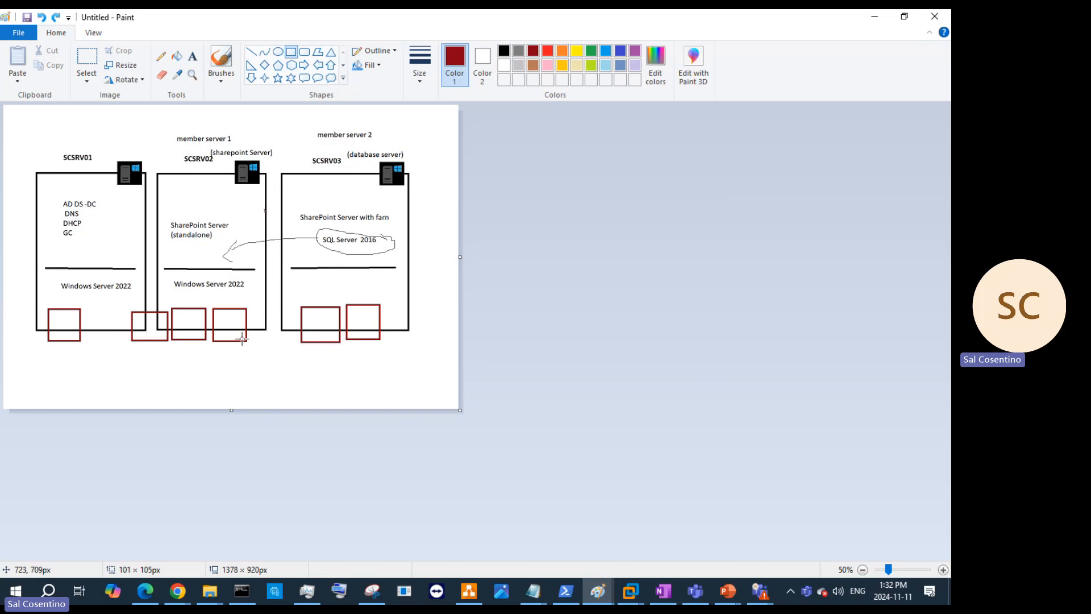
left_click(192, 58)
left_click(167, 349)
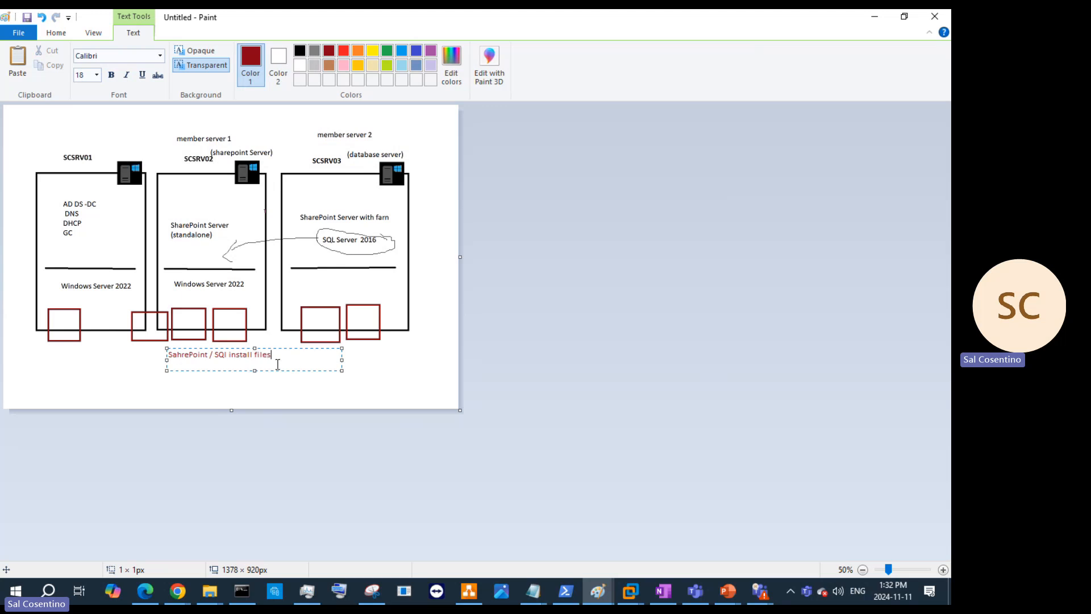
left_click(255, 353)
key("Return")
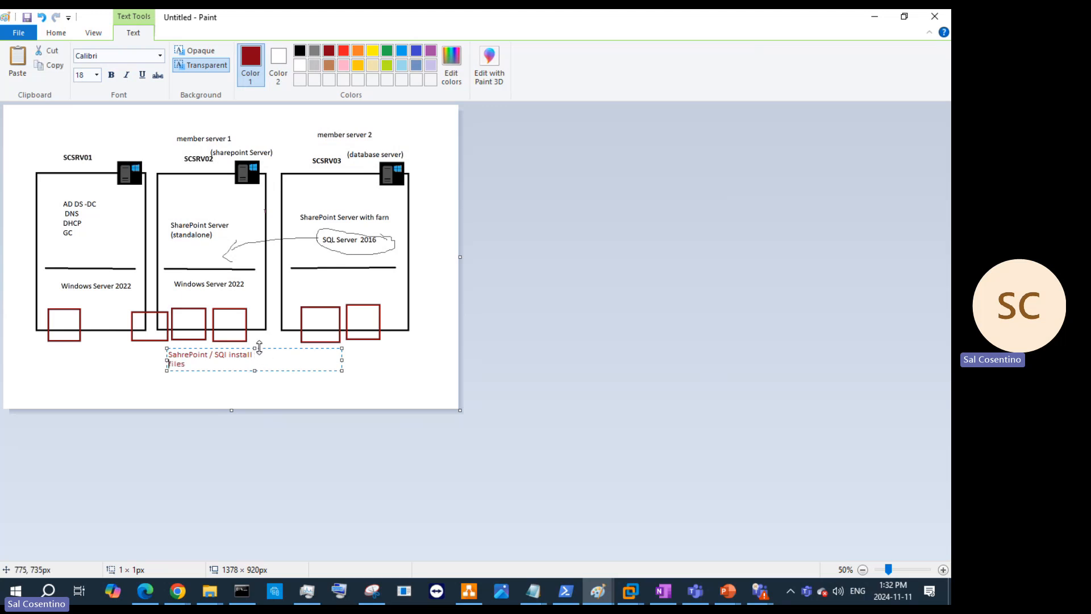
Correct the label to "SharePoint / SQL install files" and narrow its text box so the text wraps onto three lines
left_click(178, 355)
key("BackSpace")
type("s")
key("BackSpace")
type("ha")
key("Delete")
left_click_drag(341, 367, 216, 403)
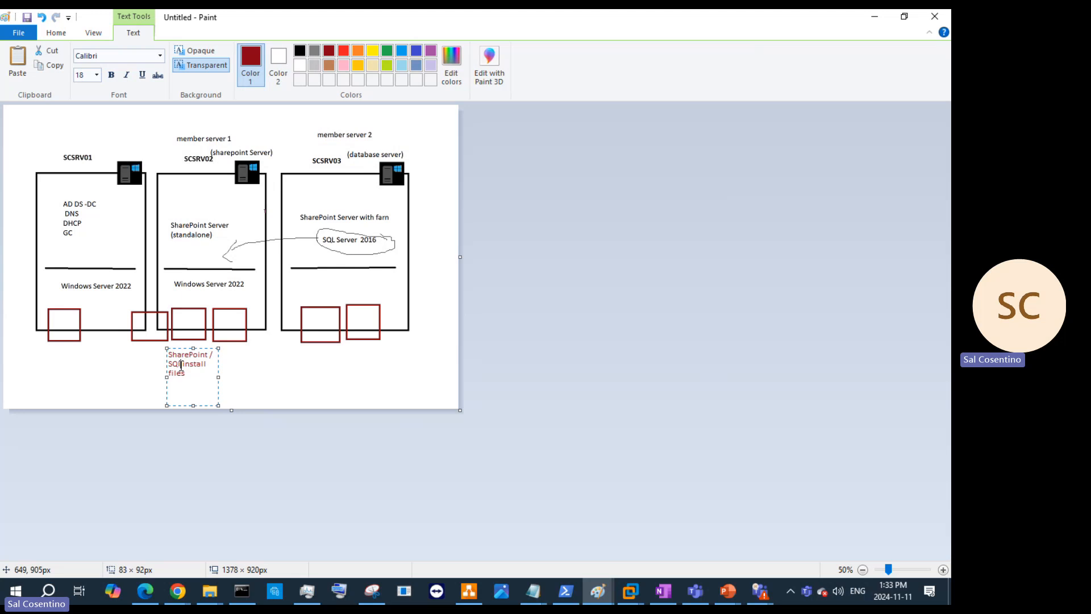
type("OL")
key("BackSpace")
left_click(234, 361)
left_click(234, 360)
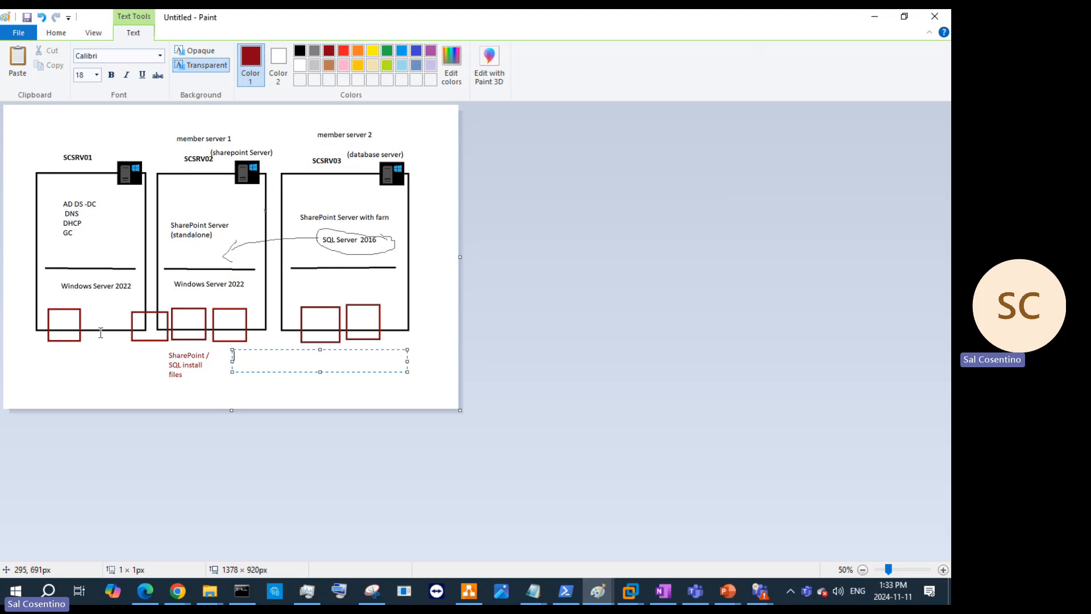
Switch to Chrome and look through the open SharePoint reference pages for the production environment topology diagram and disk specifications
left_click(178, 590)
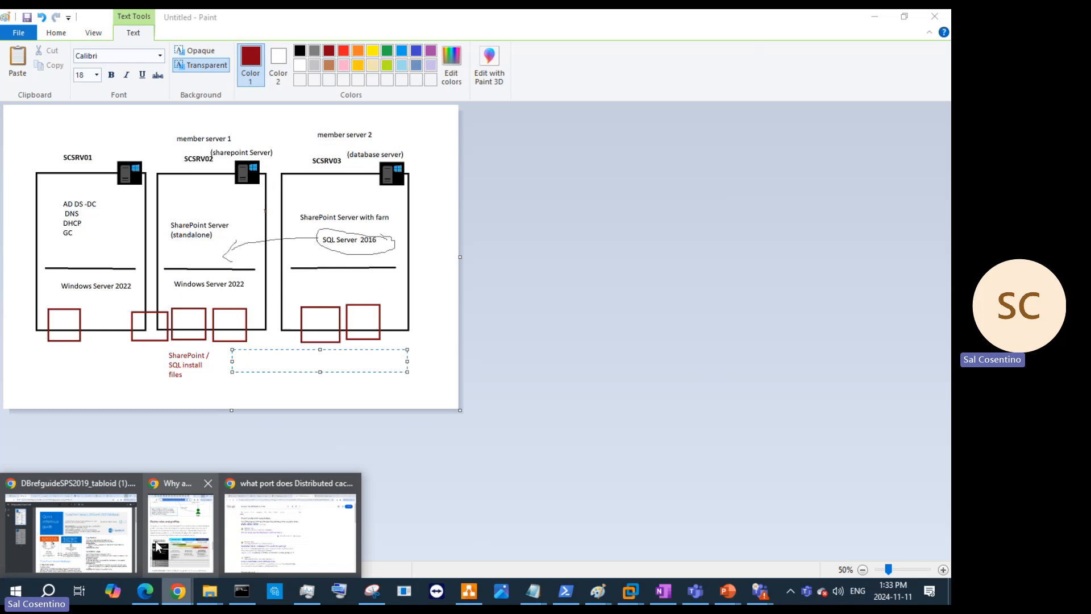
left_click(103, 531)
left_click(370, 22)
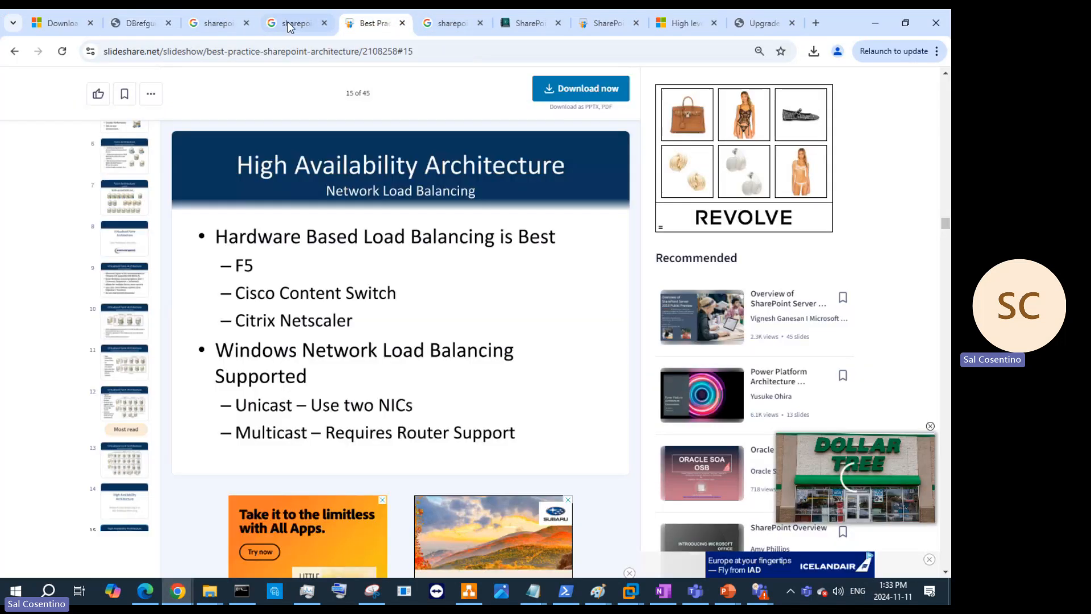
left_click(287, 21)
left_click(220, 22)
left_click(147, 26)
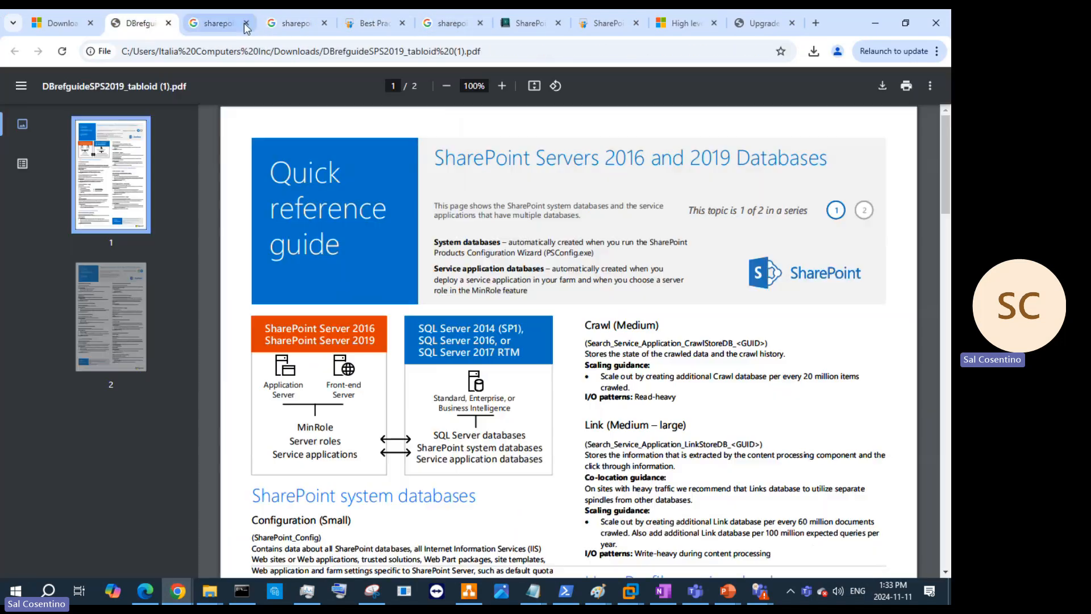
left_click(520, 23)
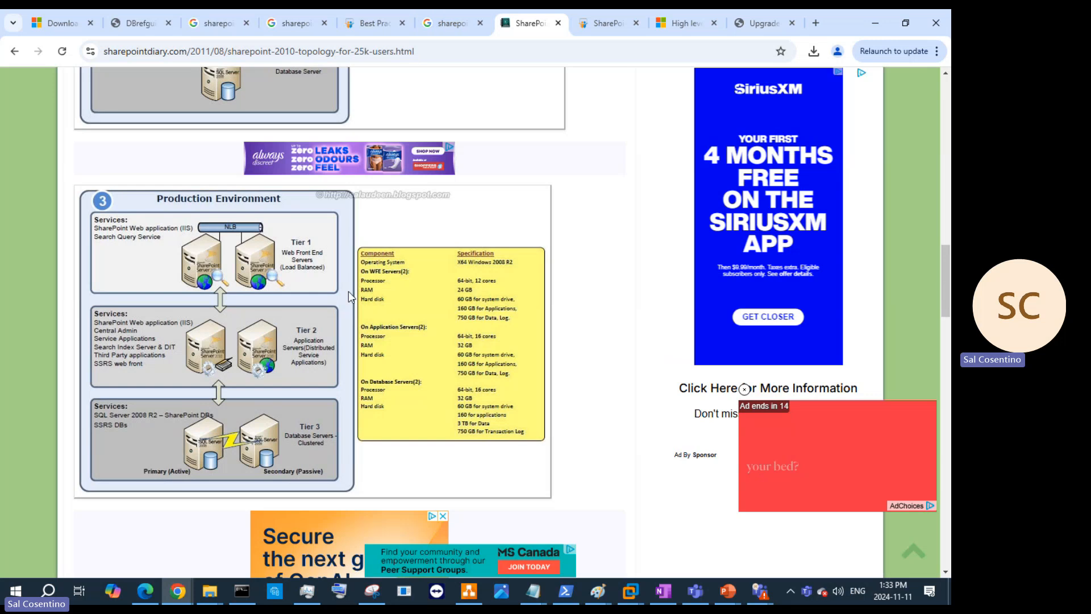
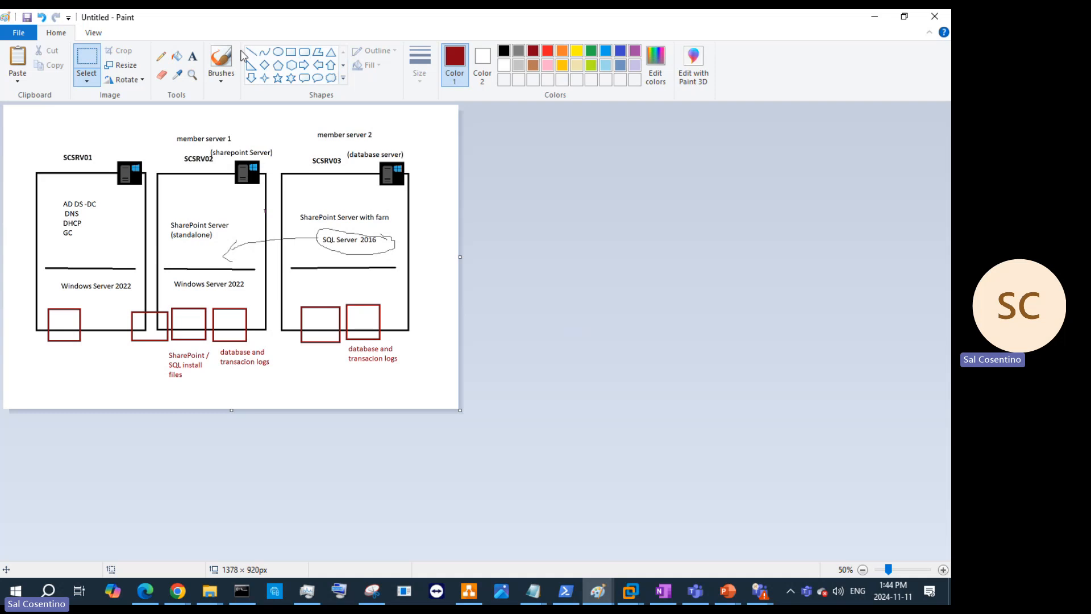
Add the dark red text "(applications)" directly beneath the "SharePoint / SQL install files" label and copy it
left_click(193, 56)
left_click(181, 384)
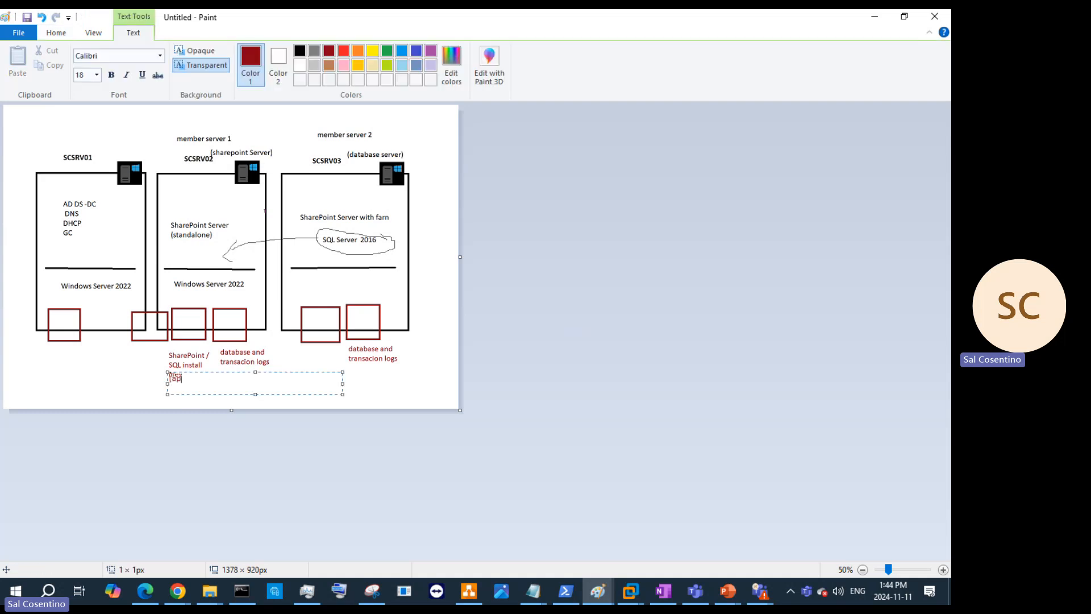
type("(applications)")
left_click_drag(215, 378, 139, 390)
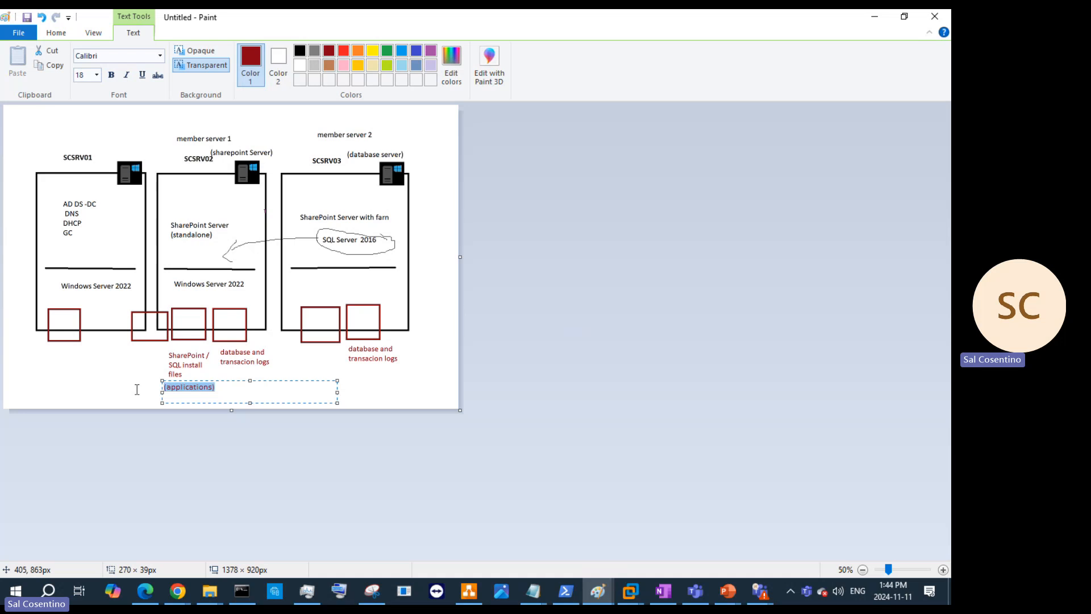
key("ctrl+c")
left_click(307, 356)
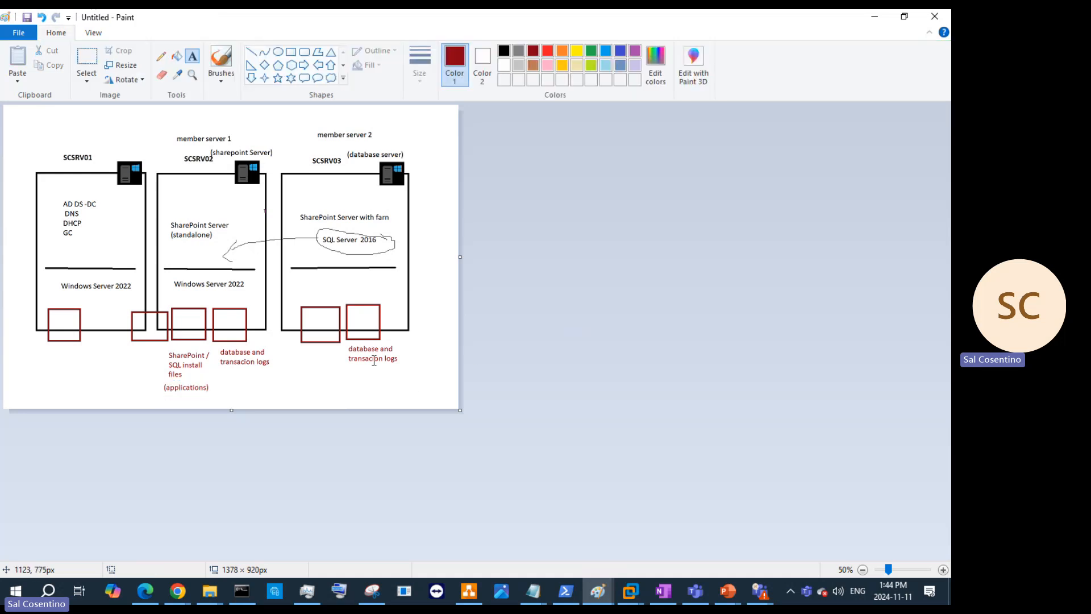
Draw a third dark red rectangle across the lower corner of the SCSRV03 box, beside its two existing rectangles
left_click(290, 55)
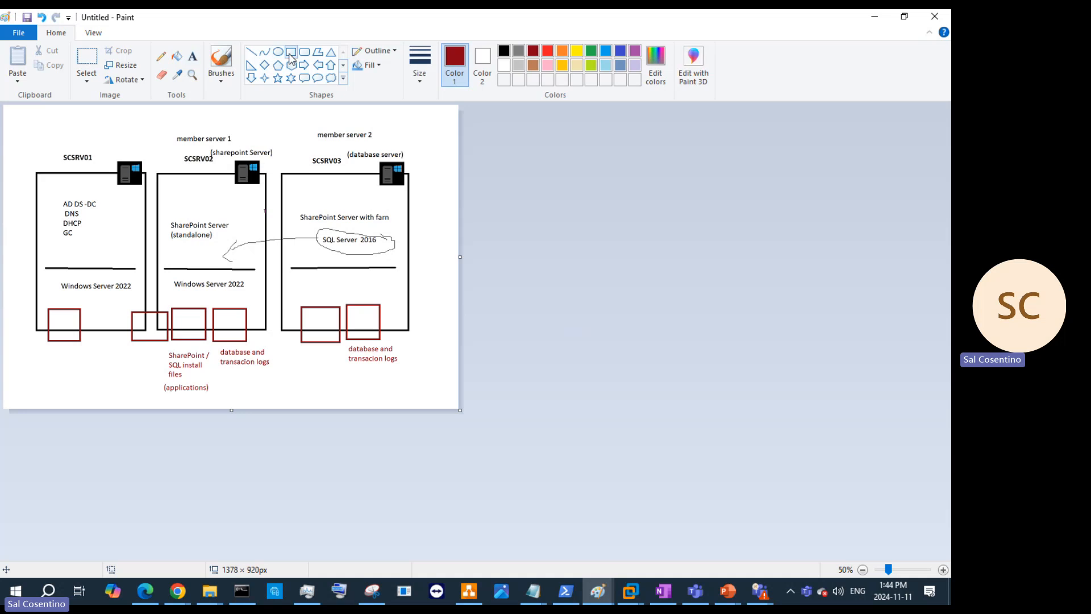
left_click_drag(391, 305, 434, 338)
left_click(446, 277)
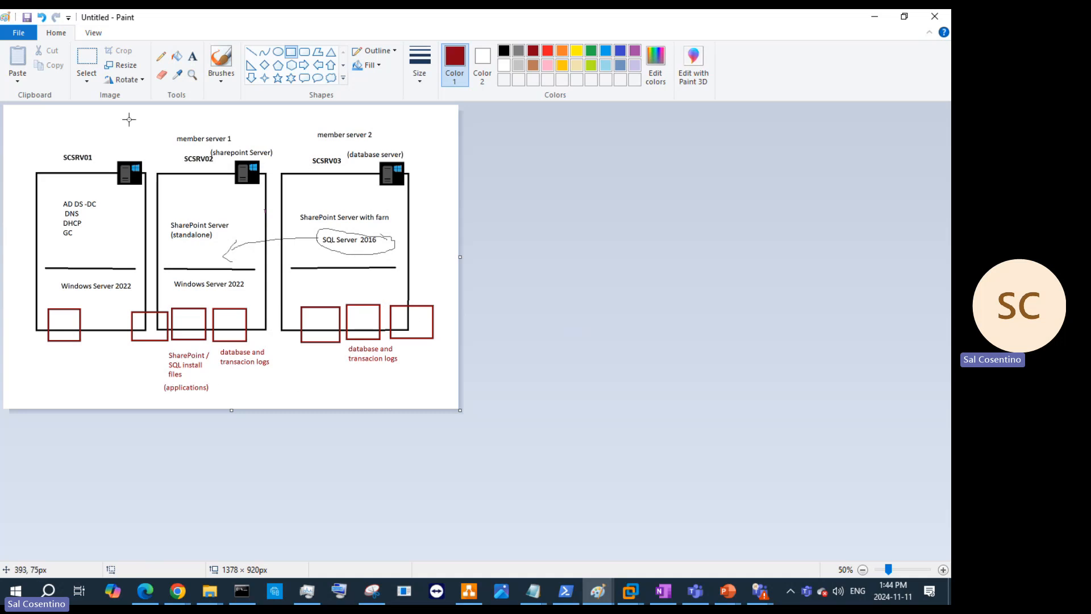
Add the dark red text "applications" and position it inside the new rectangle at SCSRV03's corner
left_click(191, 58)
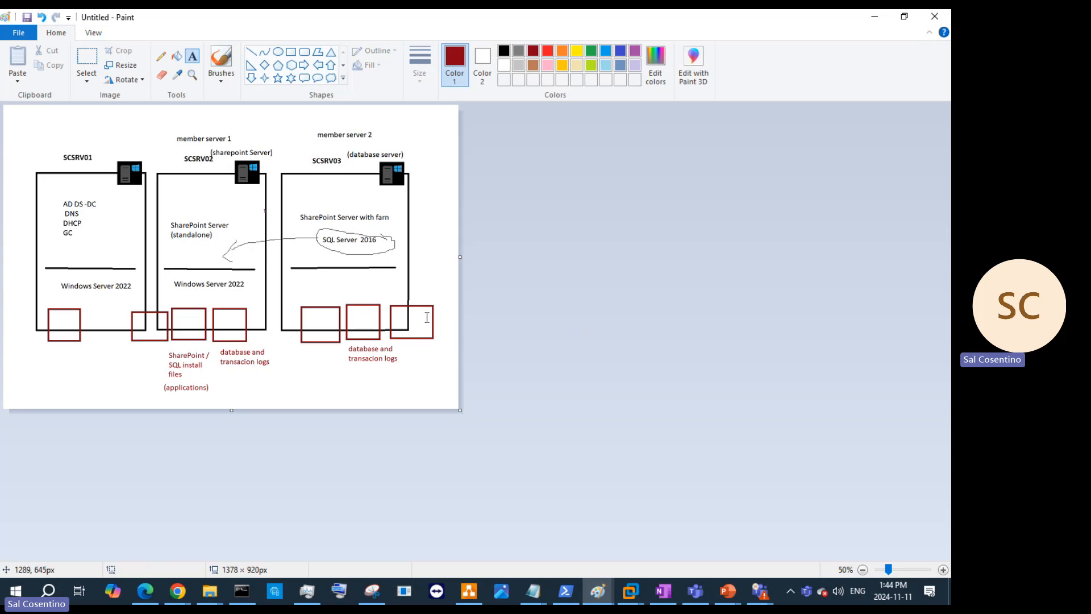
left_click(397, 295)
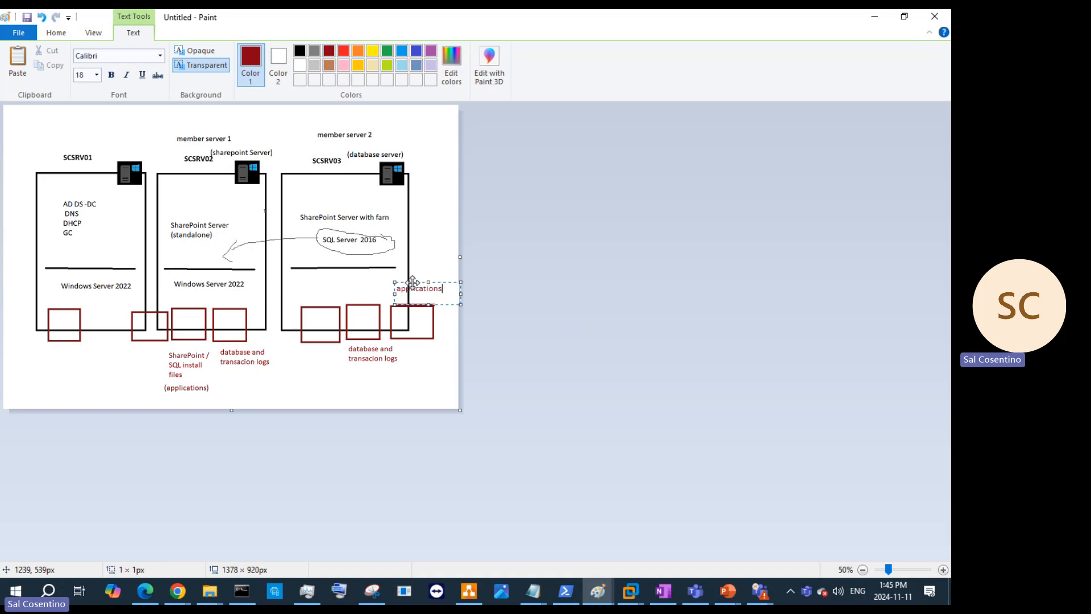
left_click_drag(412, 282, 412, 316)
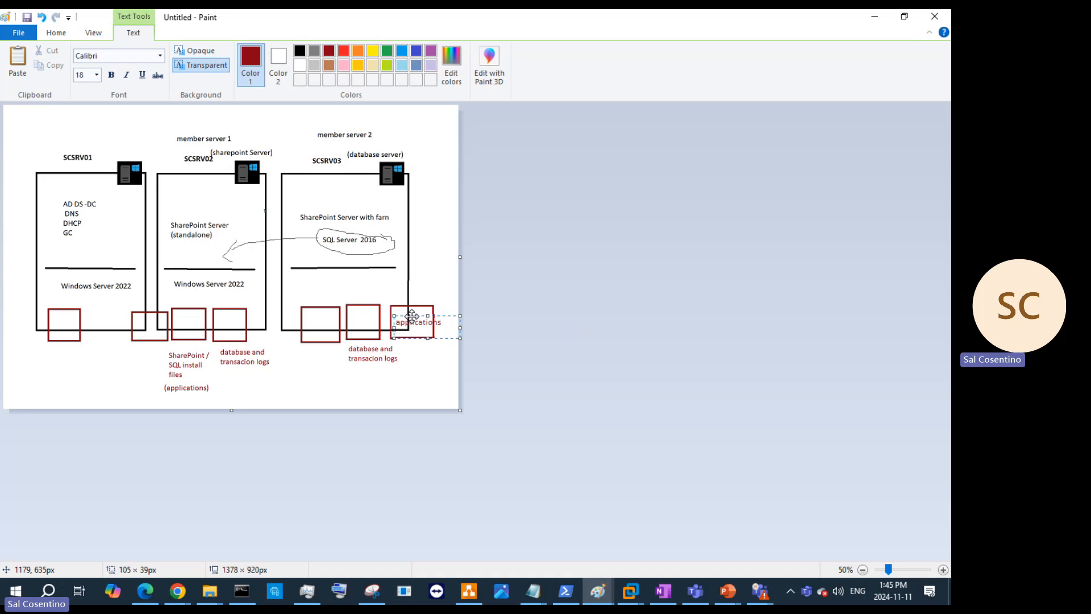
left_click(315, 324)
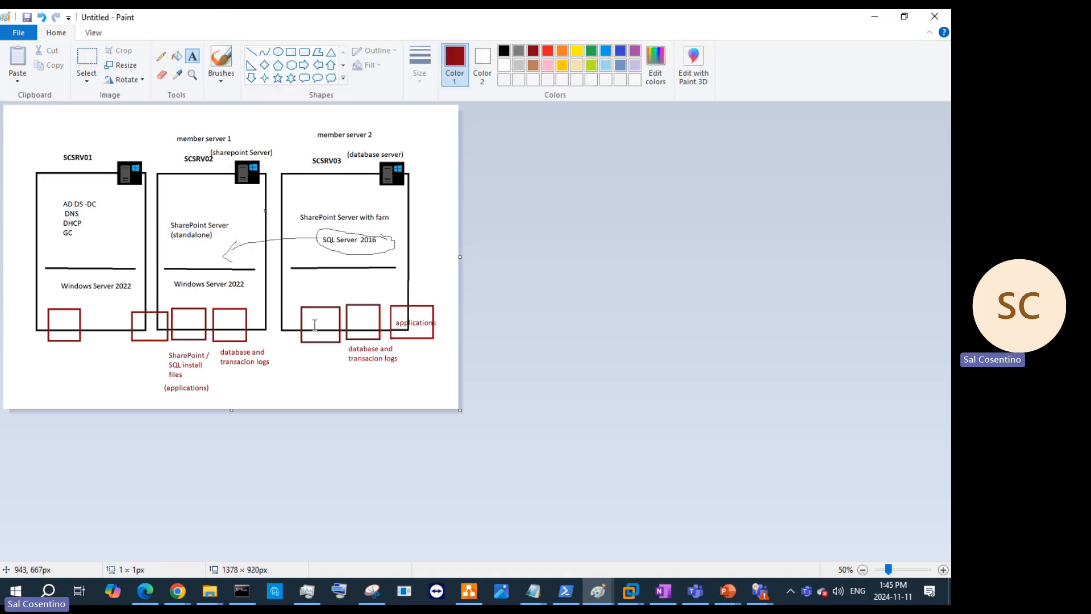
Add the label "Physical Disks" in bold indigo text beneath SCSRV03's rectangles
left_click(314, 325)
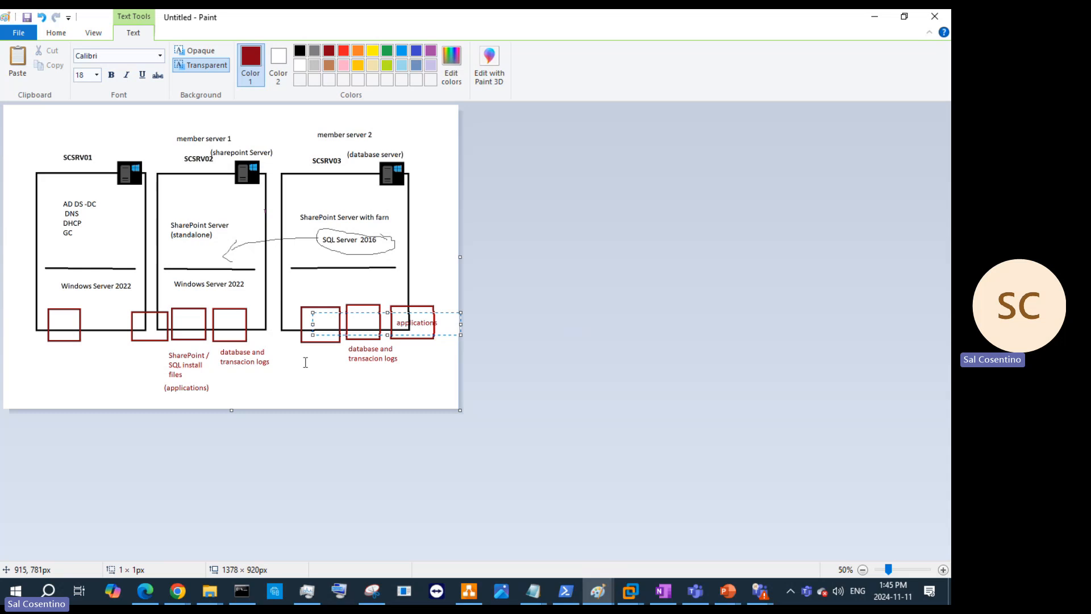
left_click(306, 388)
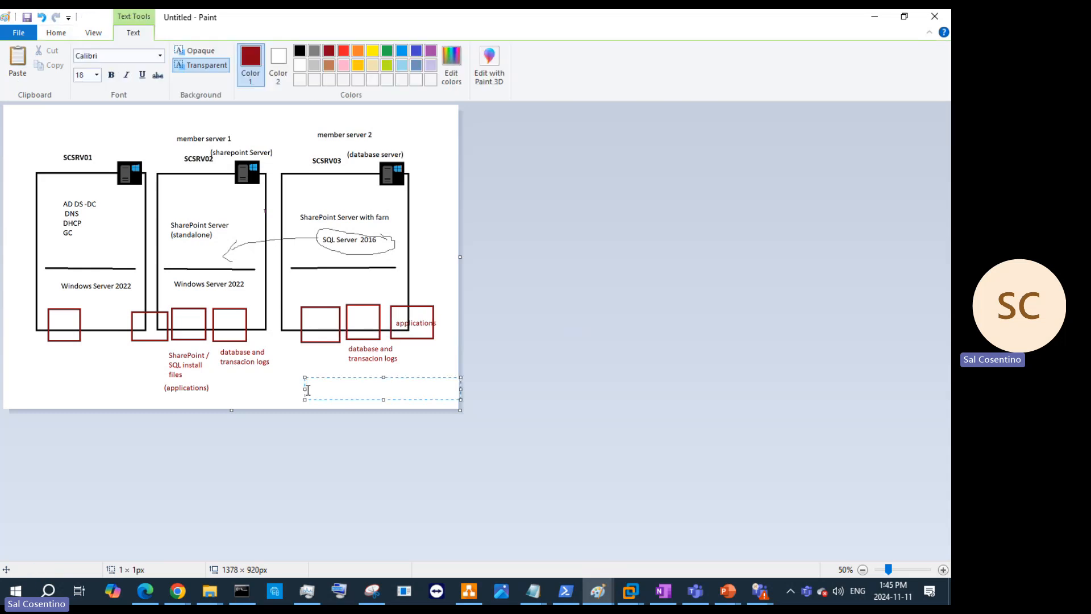
type("Physical Disks")
left_click_drag(360, 384, 305, 385)
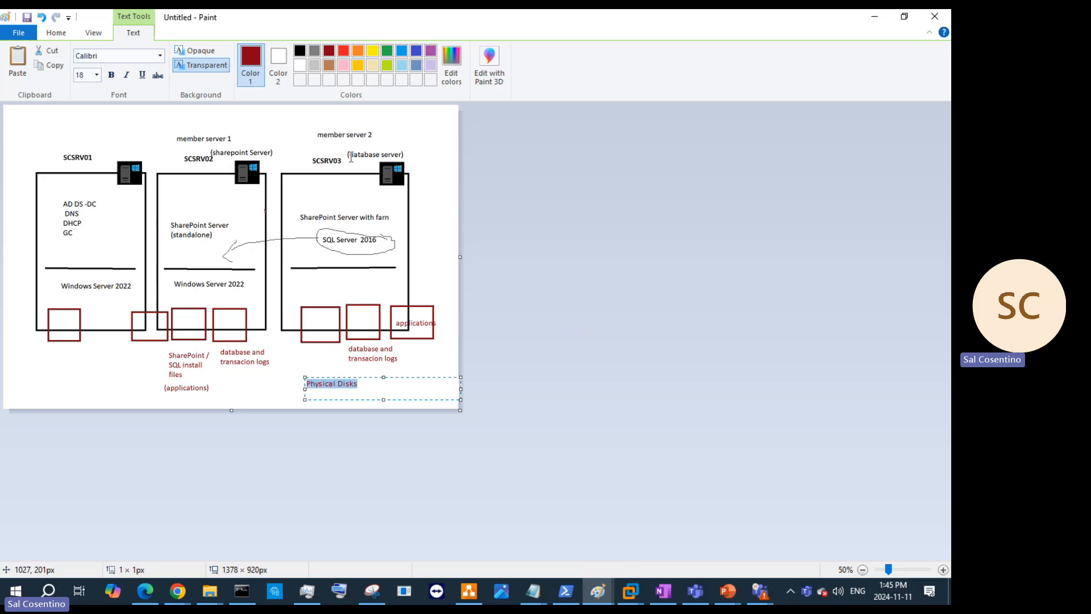
left_click(416, 50)
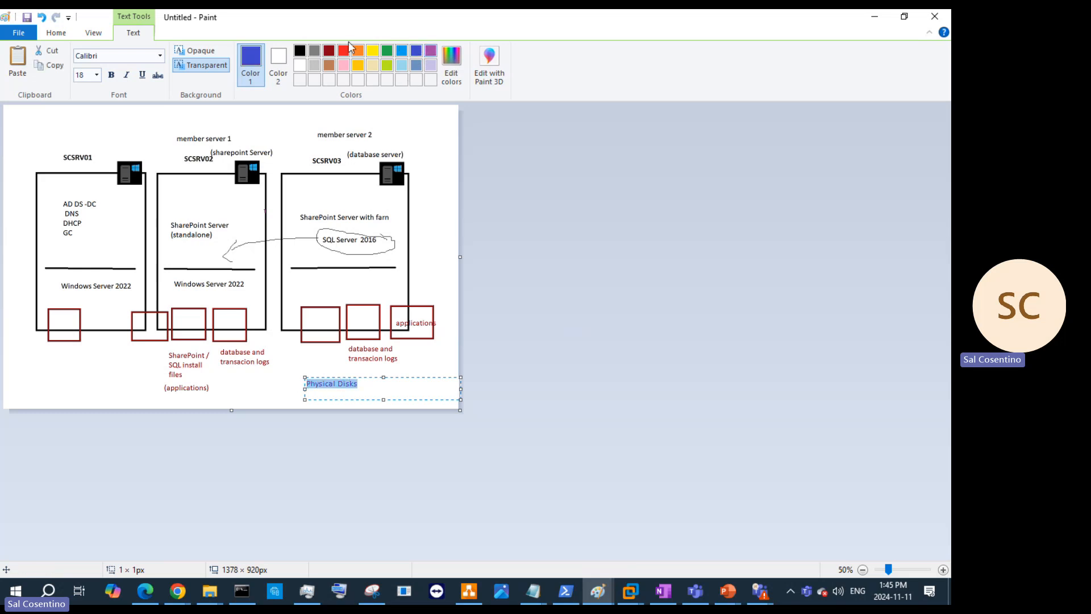
left_click(112, 76)
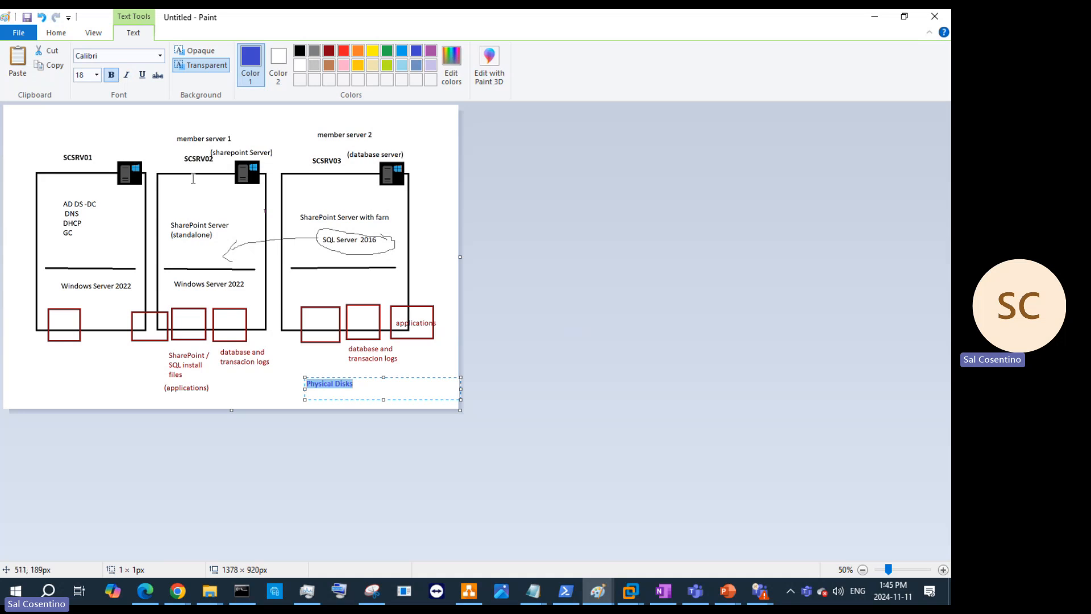
left_click(150, 393)
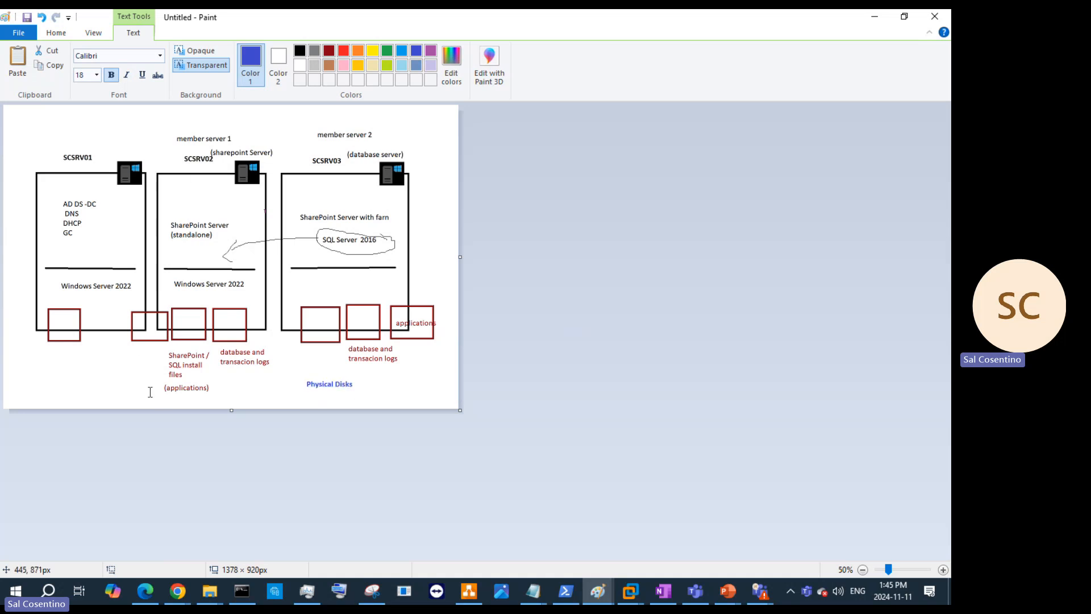
Paste a copy of the "Physical Disks" label under SCSRV02's rectangles and position it beside the "(applications)" label
left_click(135, 397)
key("ctrl+v")
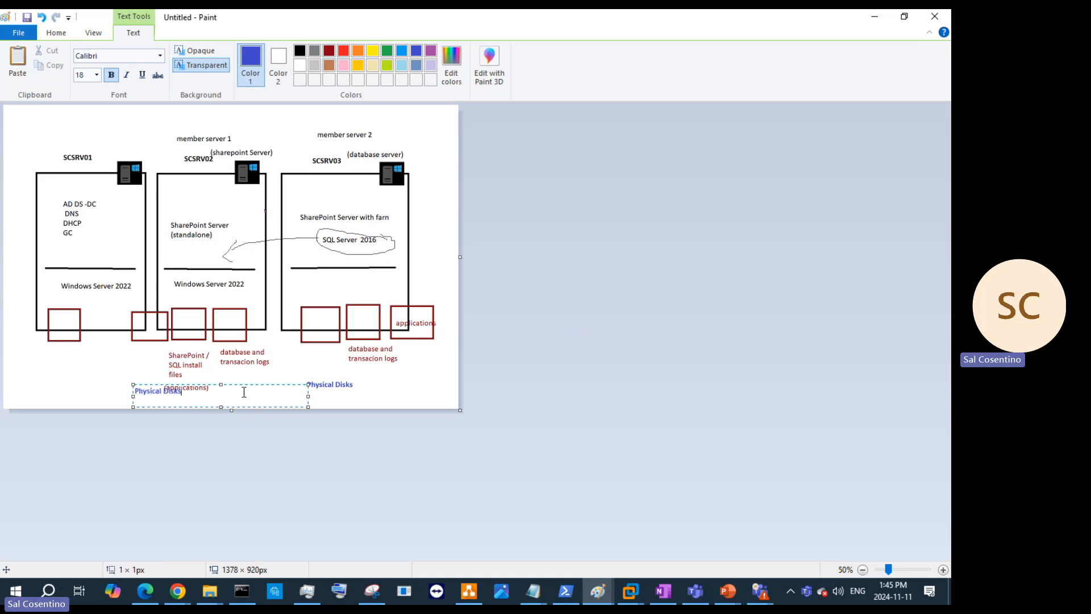
left_click_drag(246, 386, 213, 385)
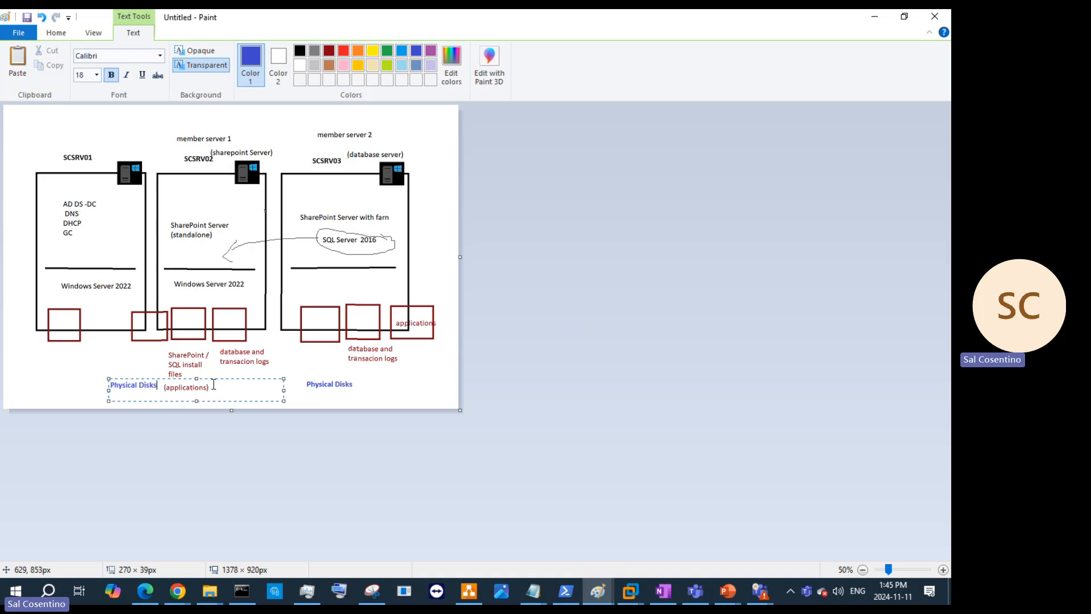
left_click(364, 383)
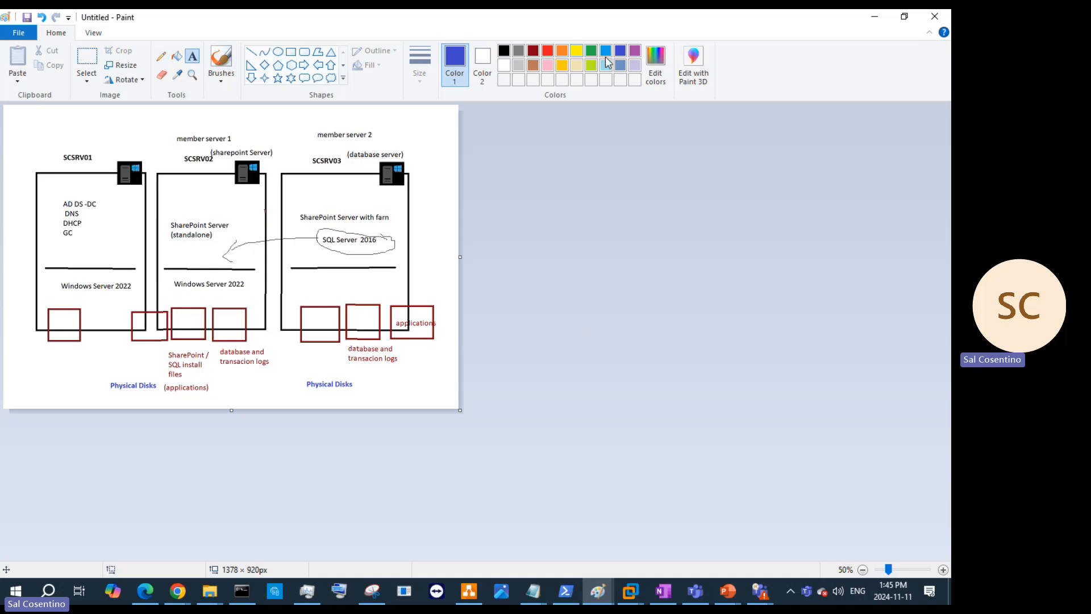
Add the label "system drive" in non-bold dark red and place it below the rectangle bridging SCSRV01 and SCSRV02
left_click(533, 50)
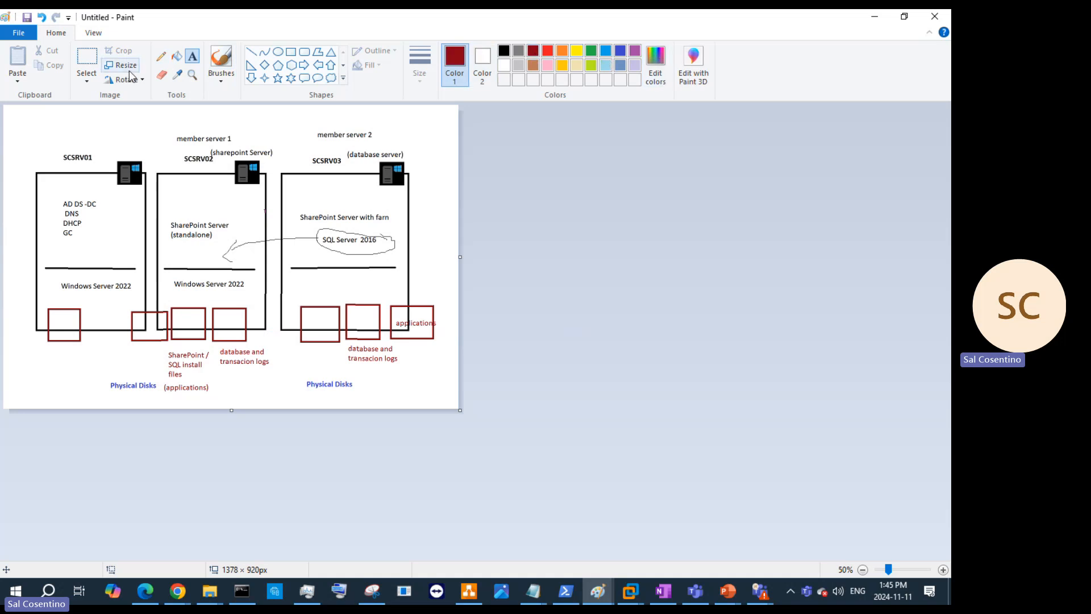
left_click(136, 353)
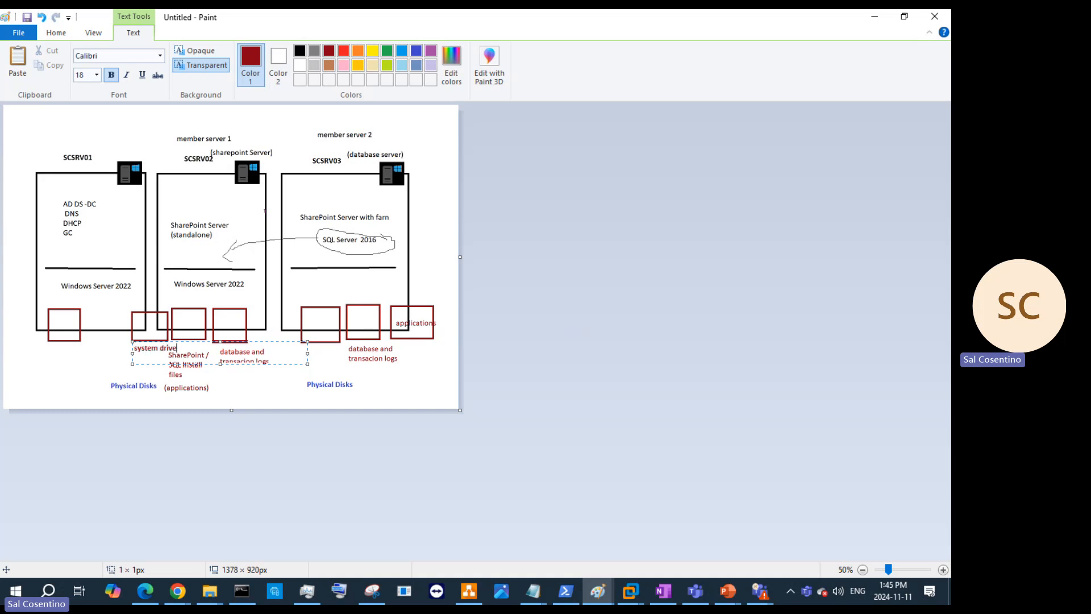
type("system drive")
key("ctrl+a")
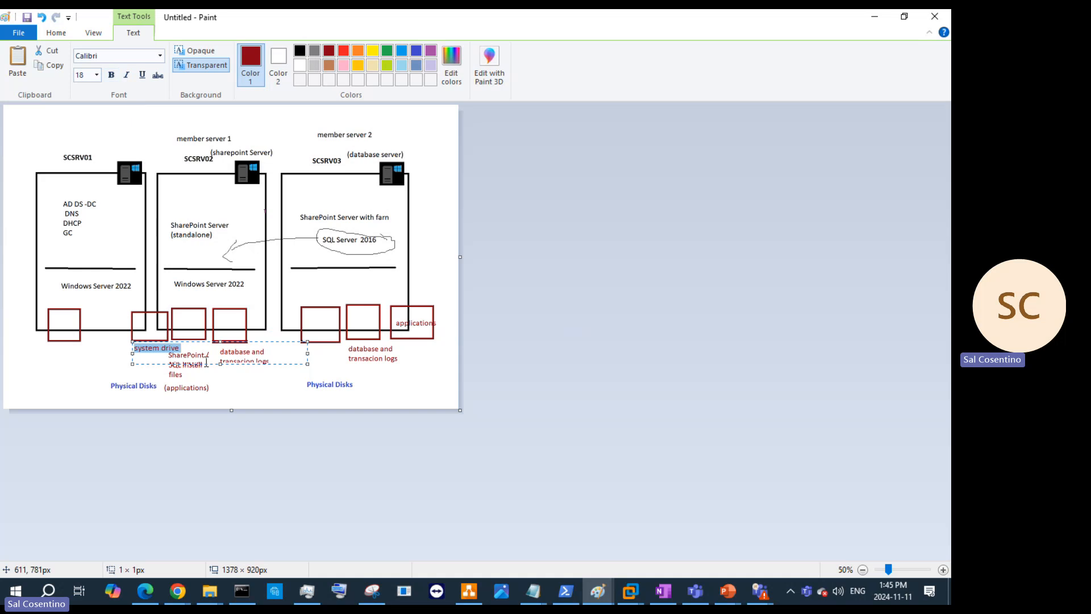
left_click_drag(207, 342, 188, 341)
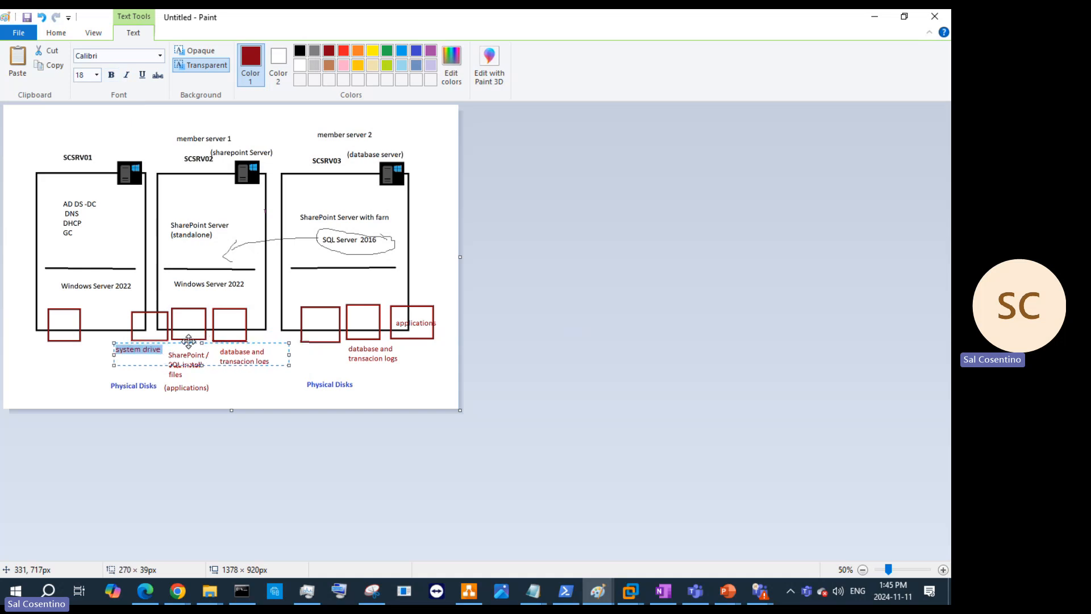
left_click(161, 352)
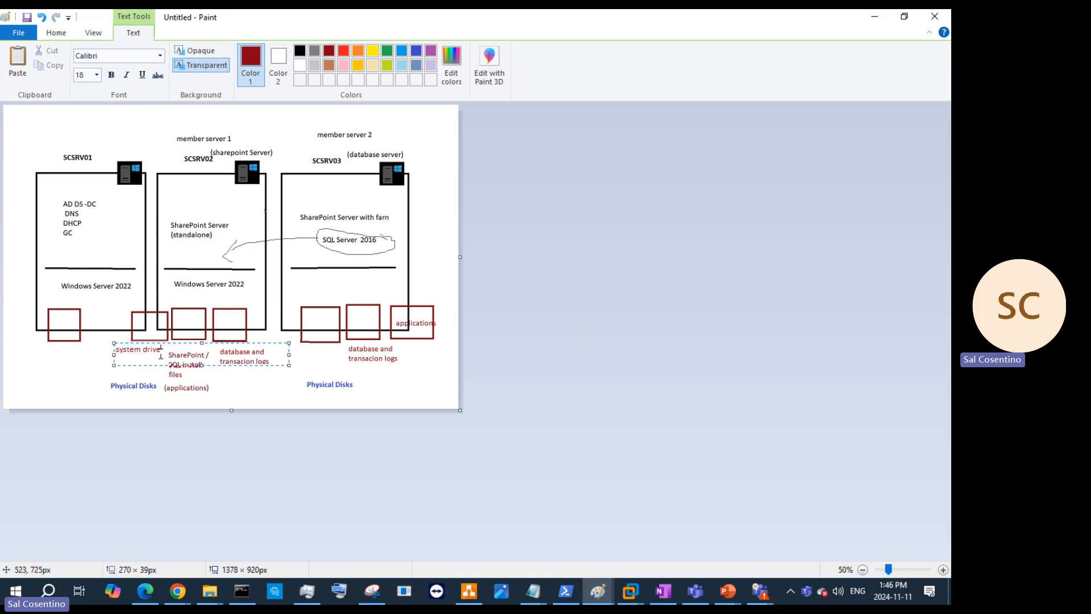
Add "C:\" as a second line of the "system drive" label and copy the label's text
key("Return")
type("C")
key("Return")
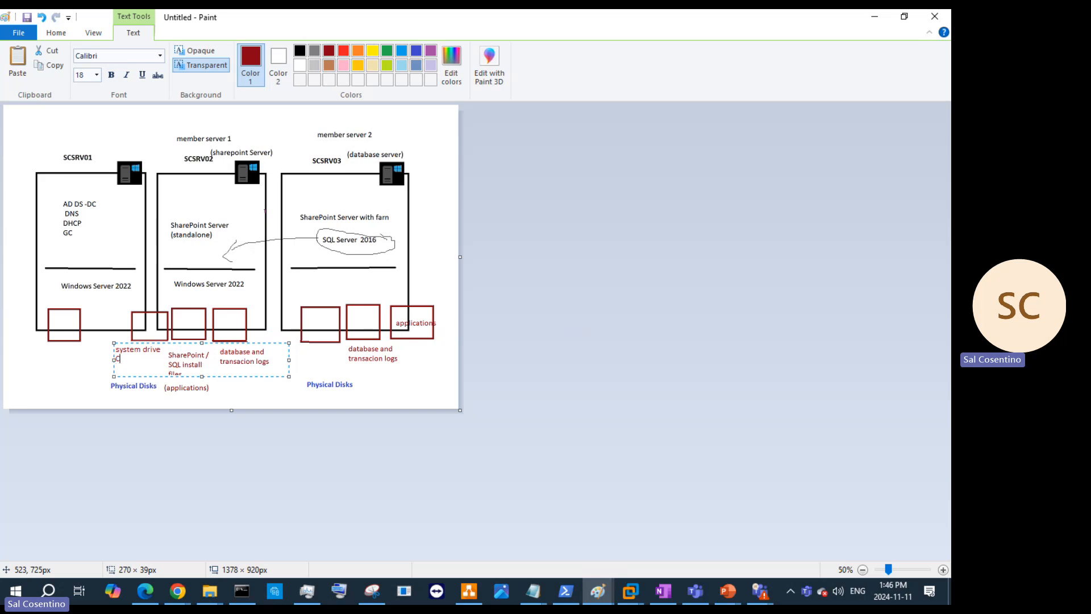
type(":\\")
left_click_drag(127, 362, 110, 353)
key("ctrl+c")
left_click(46, 360)
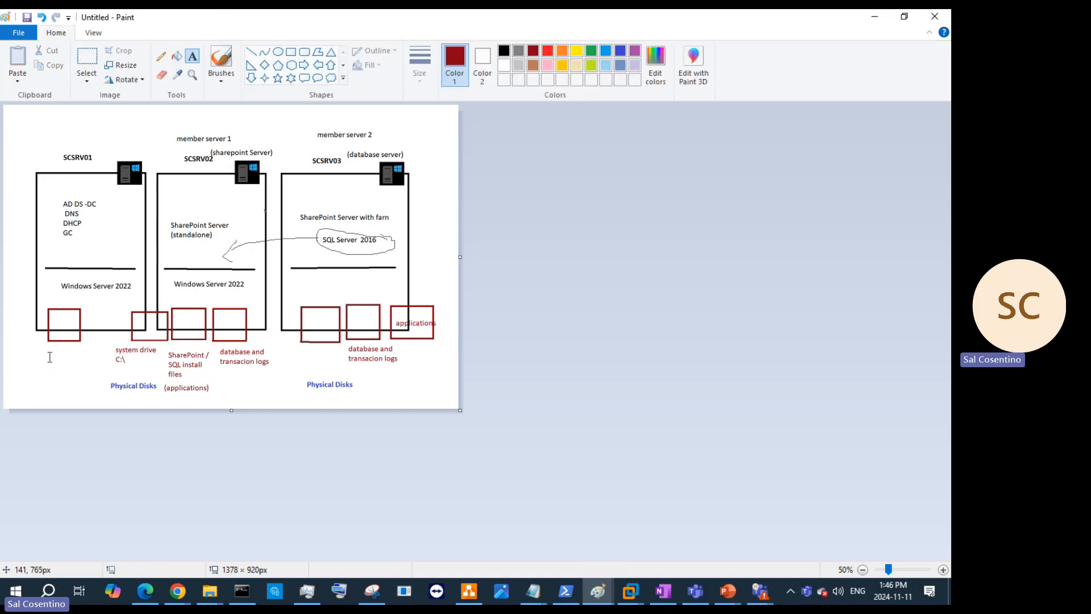
Paste the "system drive C:\" label below SCSRV01's rectangle and above the first rectangle of SCSRV03
left_click(49, 347)
key("ctrl+v")
left_click(306, 354)
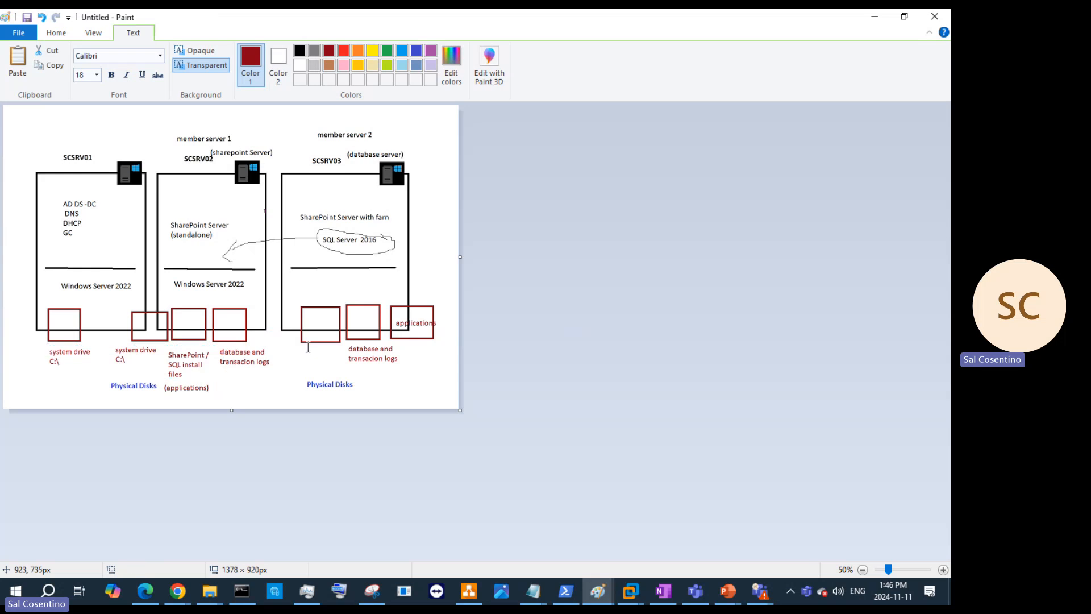
left_click(307, 354)
key("ctrl+v")
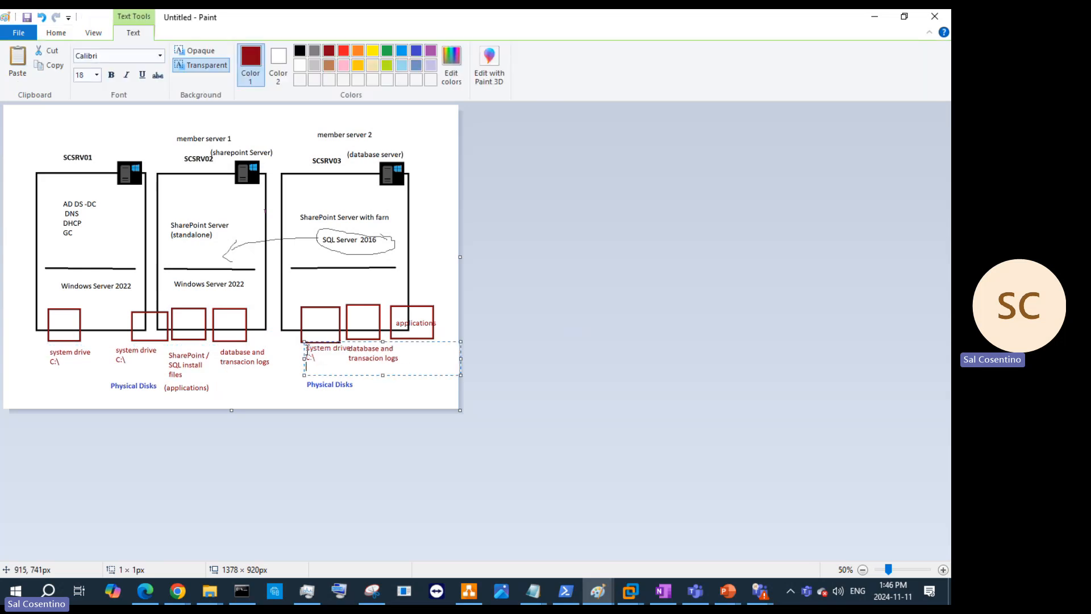
left_click_drag(322, 341, 308, 293)
left_click(407, 392)
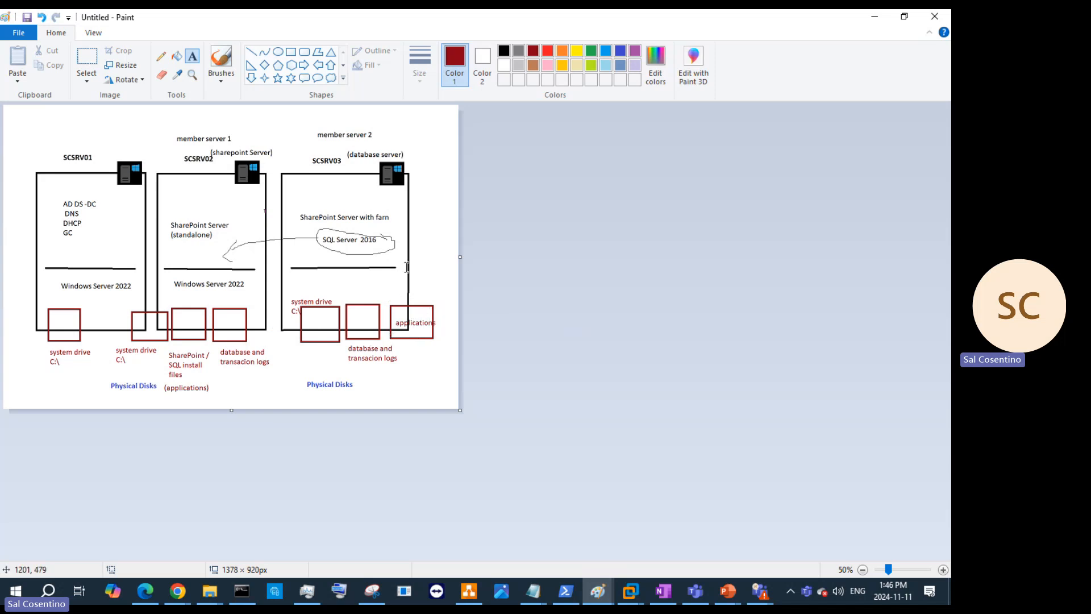
Draw a straight dark red line from "SQL Server 2016" to the "applications" rectangle in SCSRV03
left_click(250, 51)
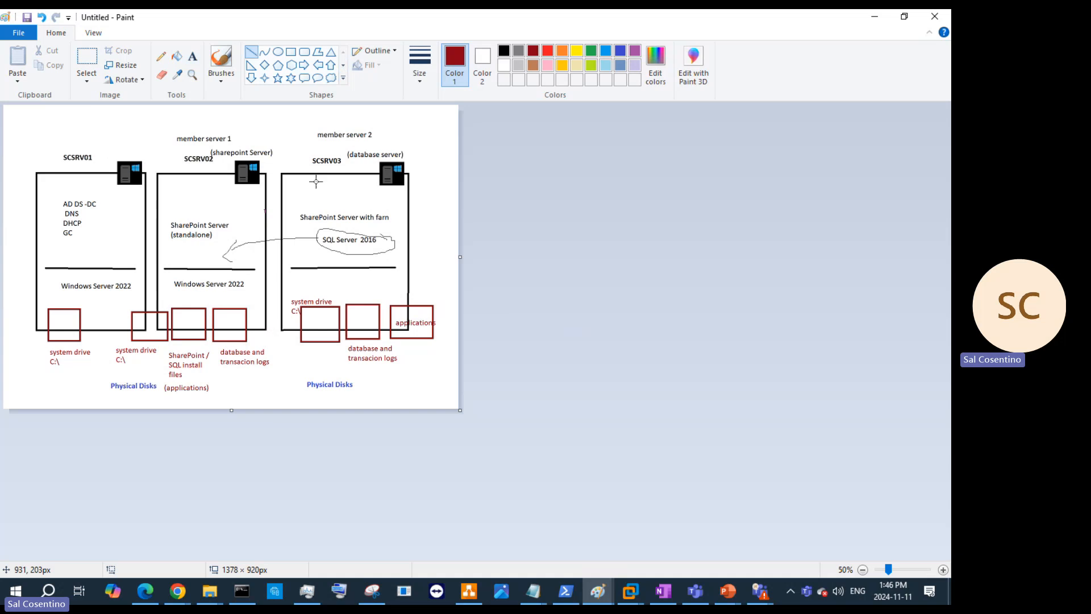
left_click_drag(374, 245, 409, 310)
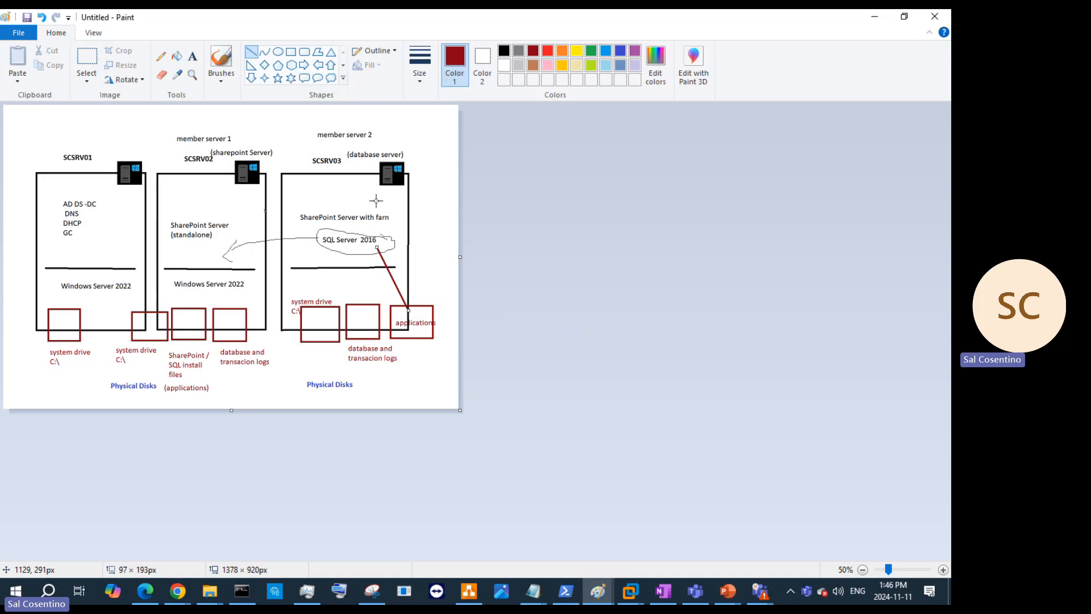
Widen the canvas to 1818 px and draw a black outlined rectangle of about 351 × 509 px beside SCSRV03
left_click_drag(460, 257, 605, 257)
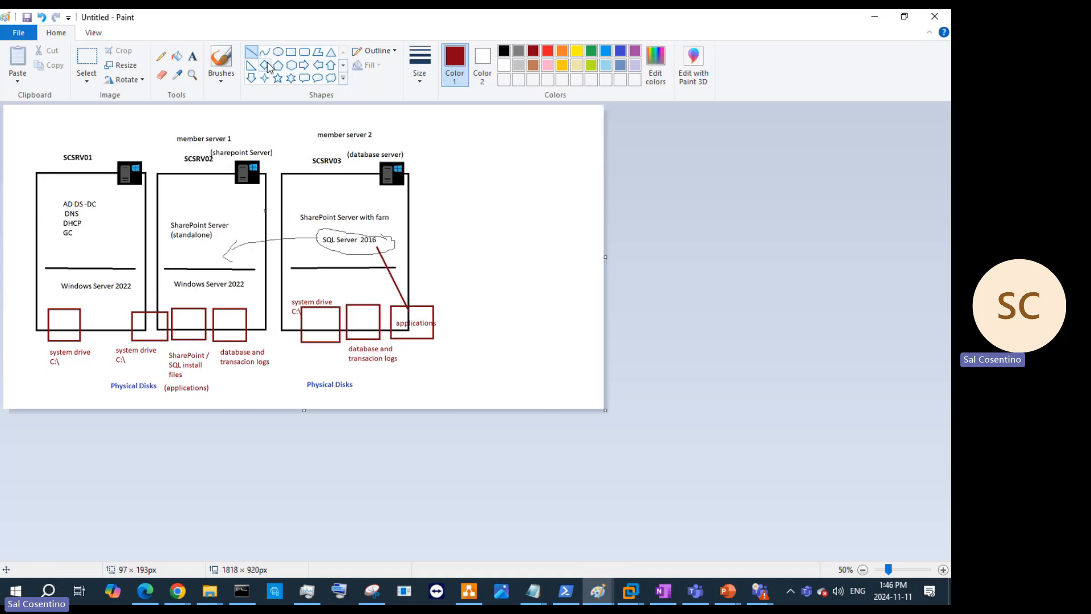
left_click(290, 52)
left_click_drag(460, 164, 577, 332)
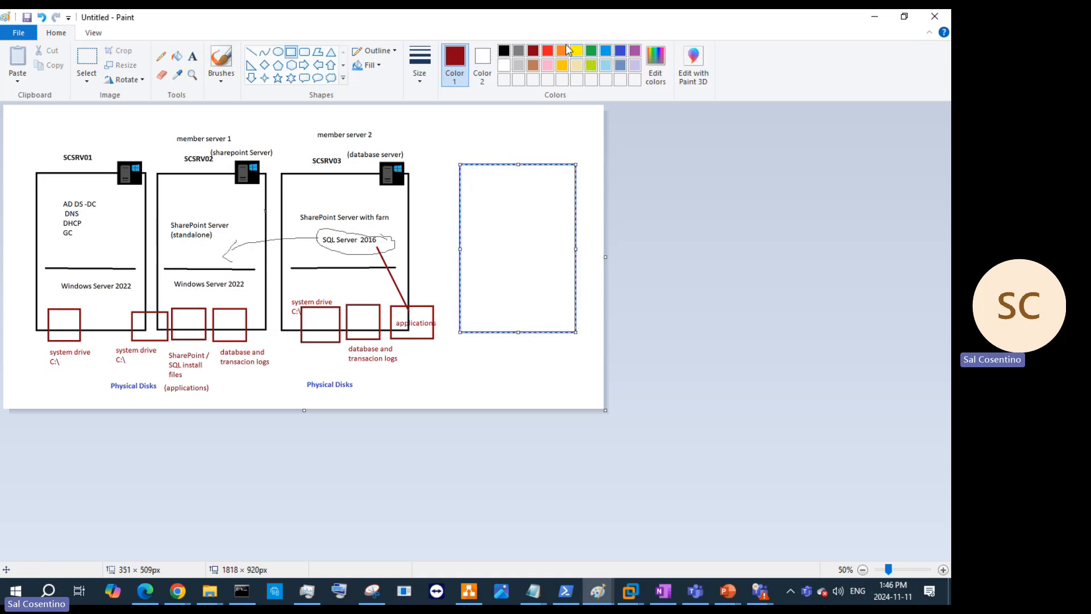
left_click(504, 50)
left_click(462, 384)
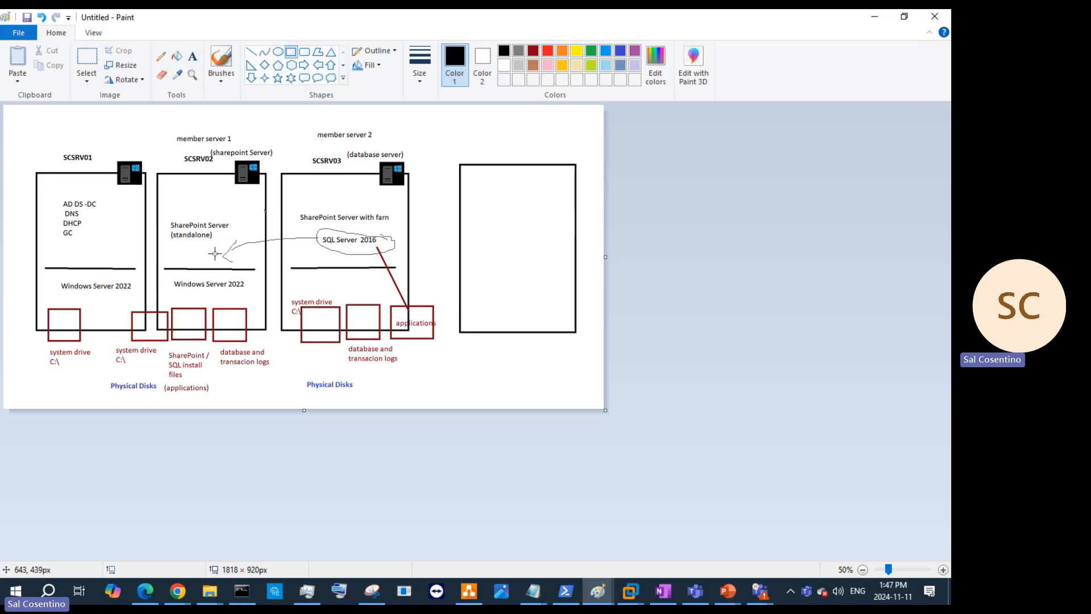
Add the red label "8 GB /12 GB" above "member server 1"
left_click(192, 57)
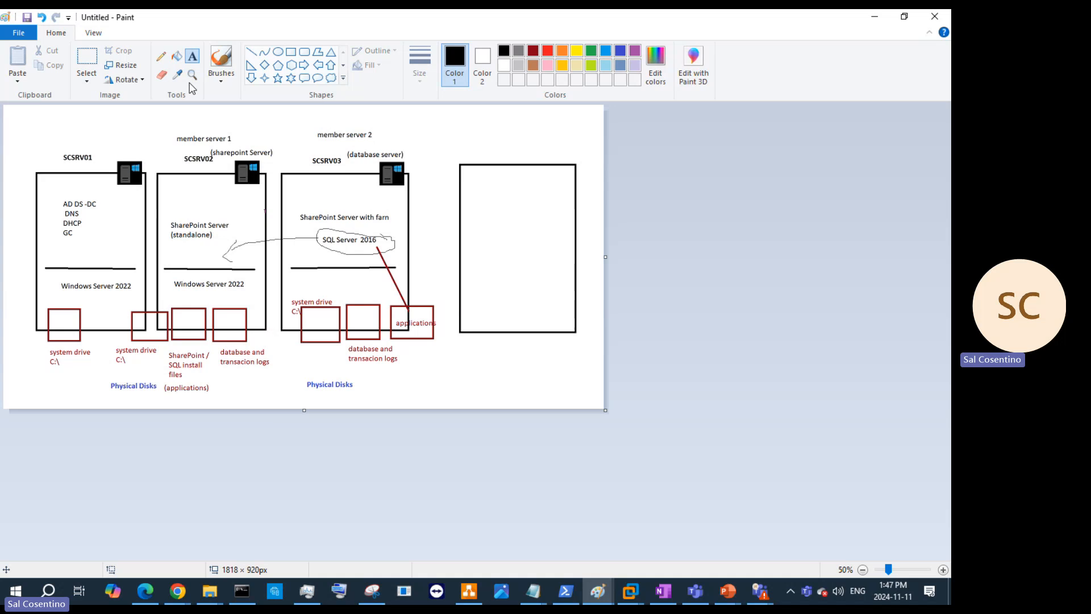
left_click(191, 114)
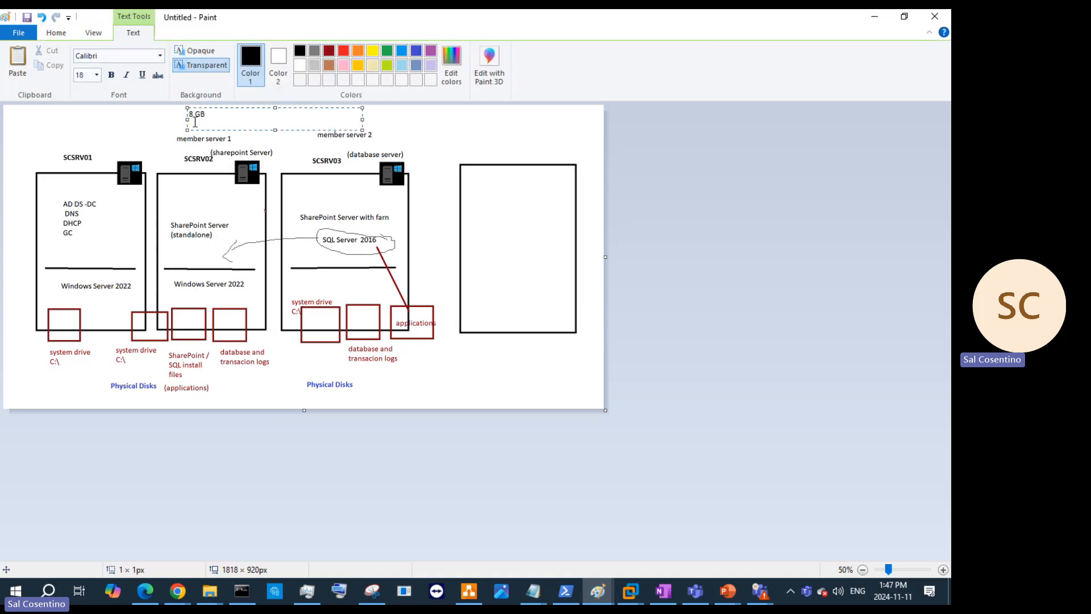
type("8 GB")
key("ctrl+a")
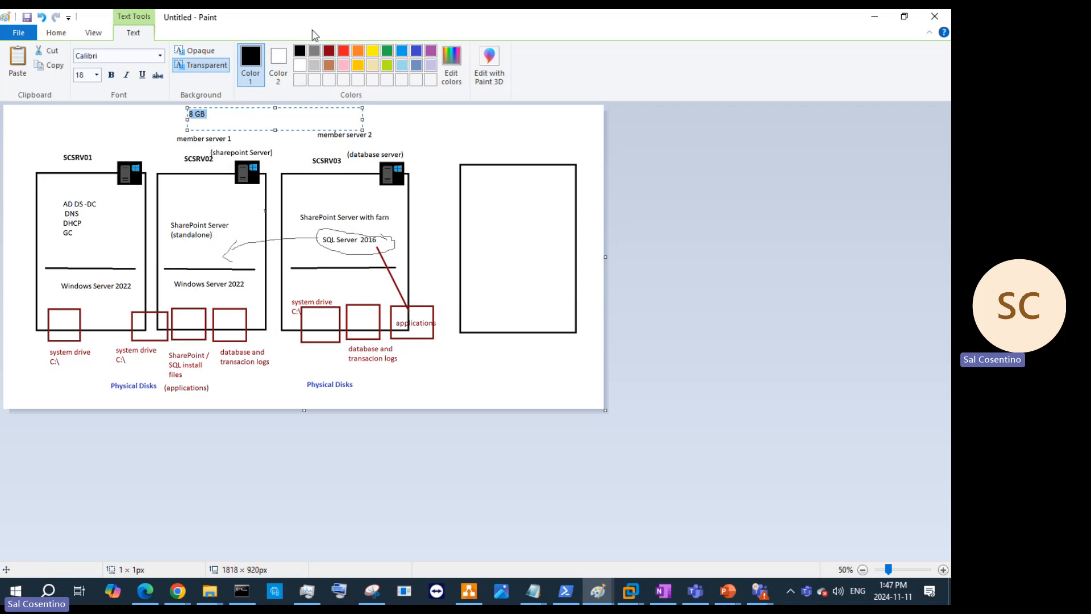
left_click(344, 51)
left_click(238, 117)
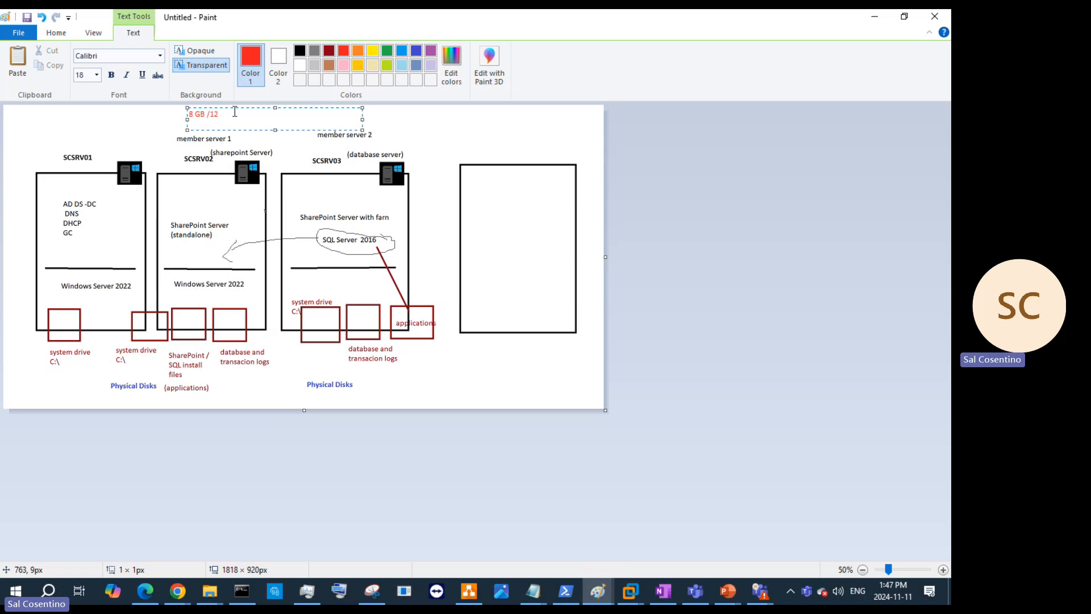
type("GB")
left_click(387, 51)
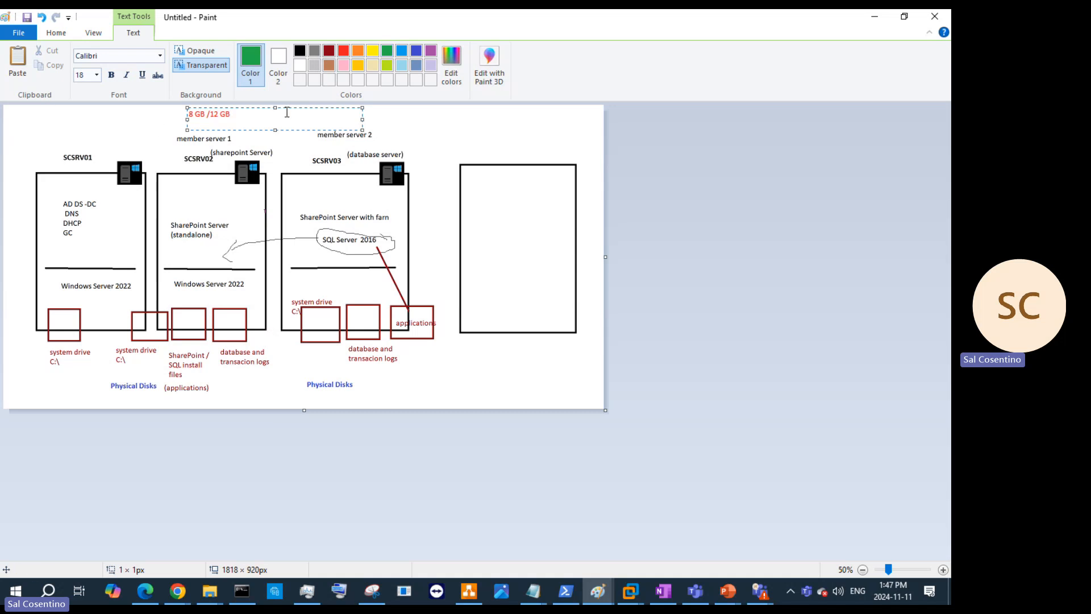
left_click(73, 139)
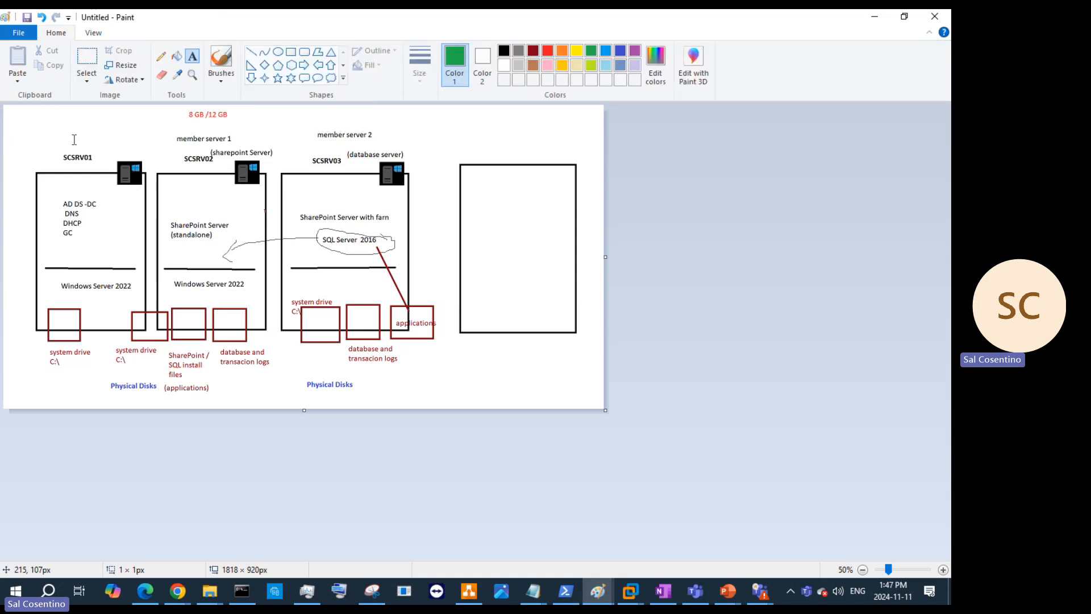
Add the label "2 gb / 4 gb" above SCSRV01 and colour it red
left_click(73, 131)
type("2")
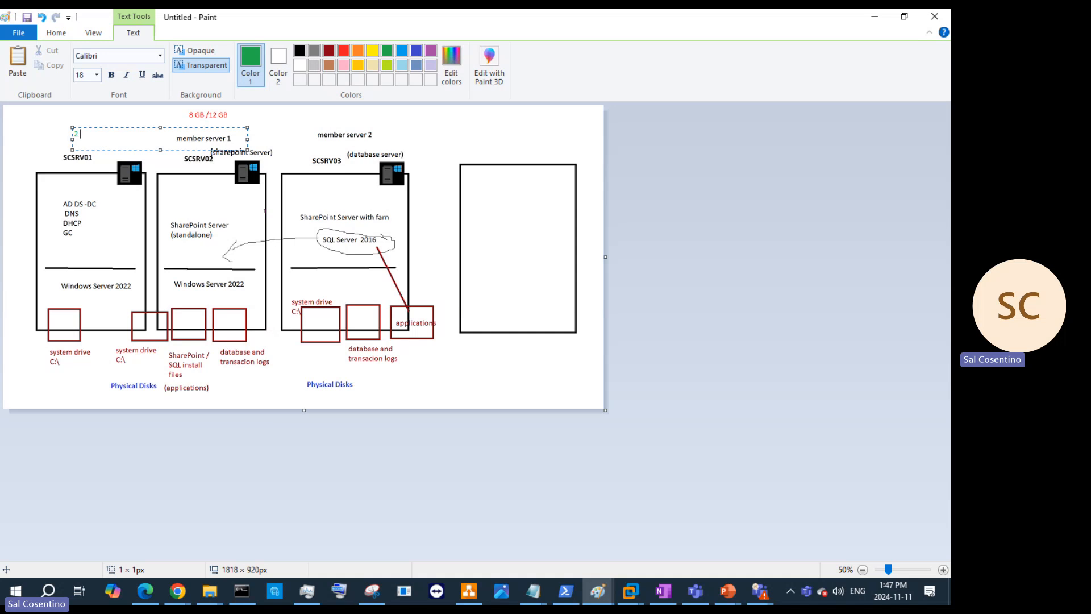
type(" Gb / 4 gb")
left_click_drag(134, 133, 57, 132)
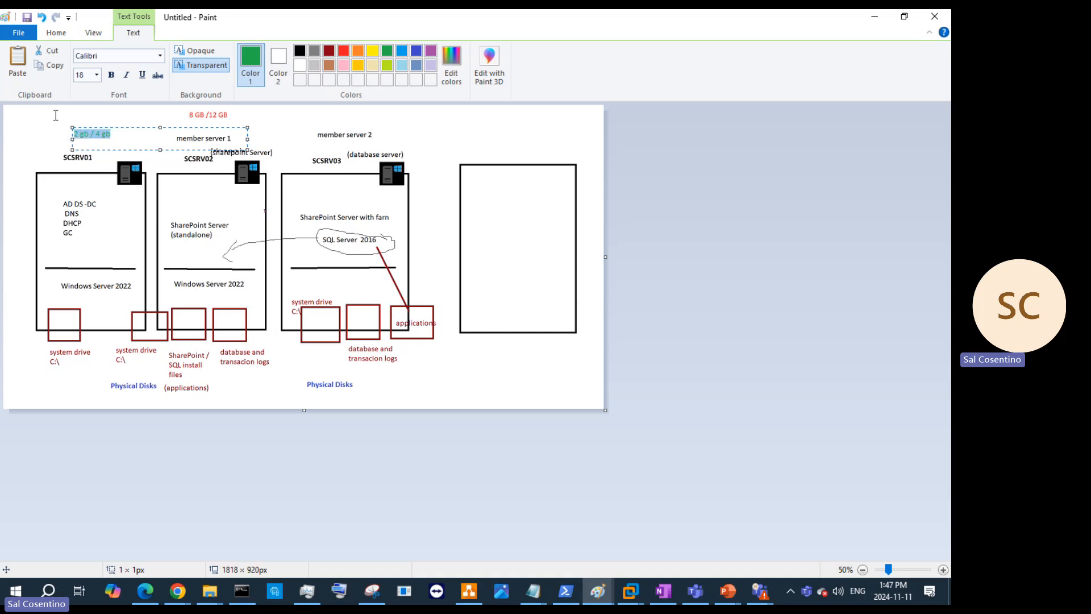
left_click(344, 50)
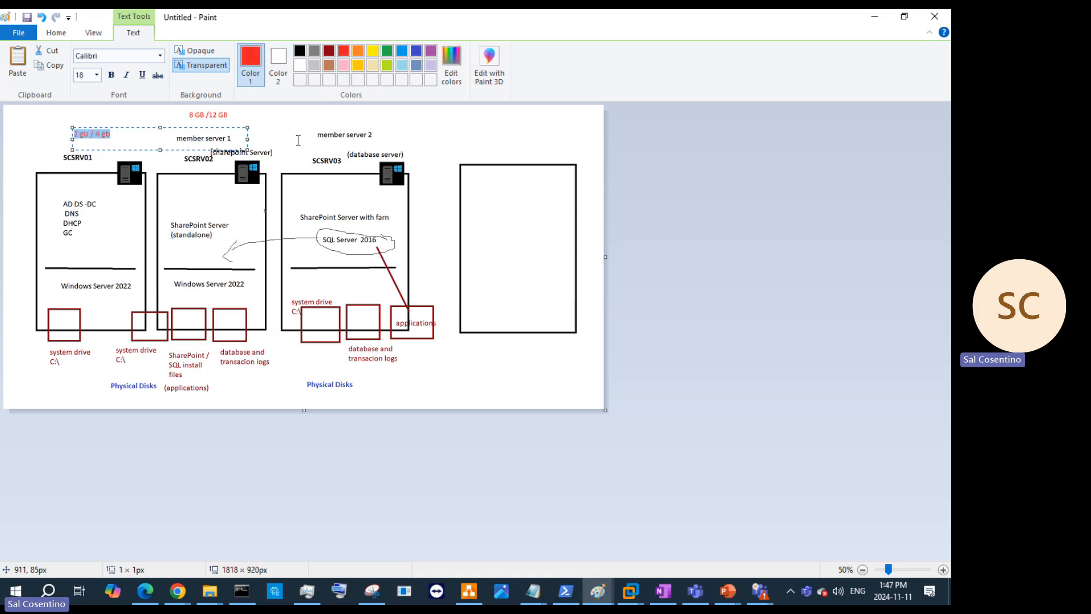
Capitalise both units in the memory label above SCSRV01 so it reads "2 GB / 4 GB"
left_click(128, 132)
left_click_drag(129, 132, 103, 133)
type("GB")
left_click_drag(90, 132, 81, 133)
type("GB")
Add "1 CPU / 2 CPU" as a second line of the memory label above SCSRV01
left_click(128, 136)
left_click_drag(128, 136, 73, 142)
key("Return")
type("1 CPU")
type("/ 2 CPU")
left_click(268, 116)
Add the red note "Shutdown machines if you are not using it)" and position it above the empty black rectangle
left_click(265, 115)
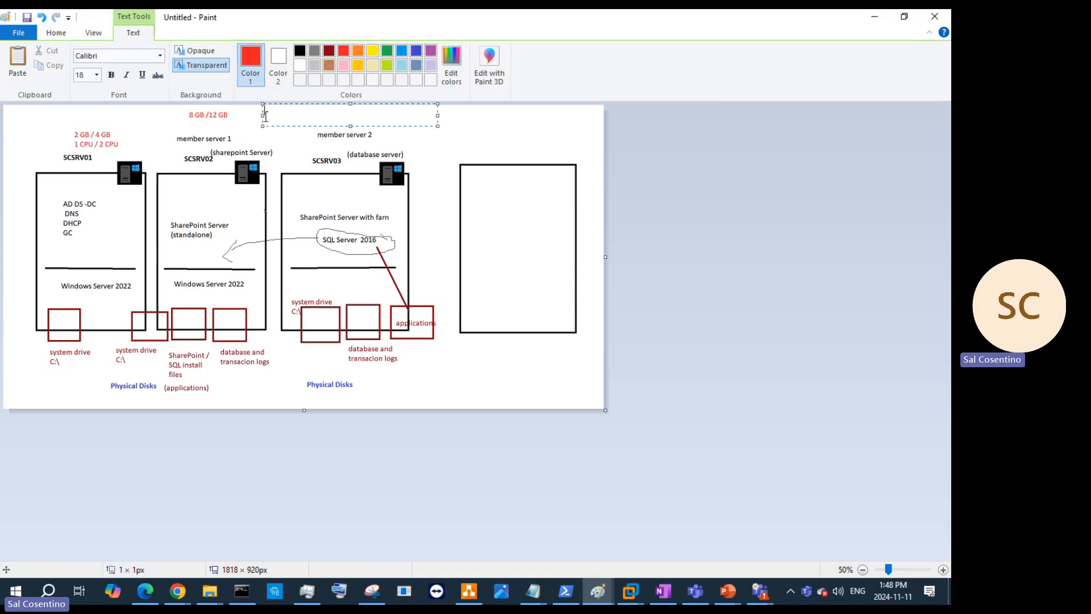
left_click(484, 140)
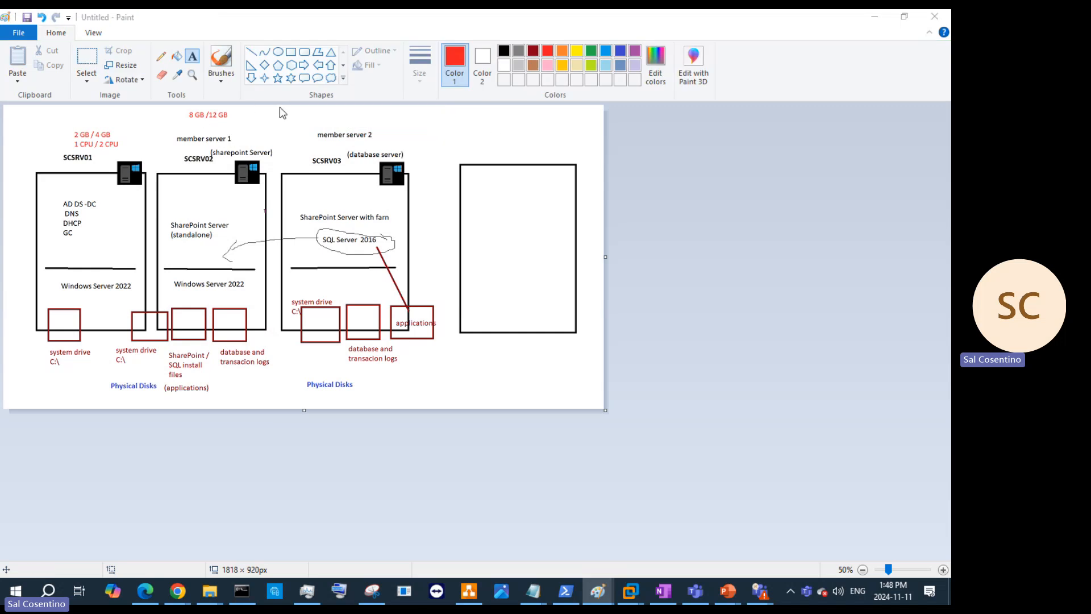
left_click(494, 118)
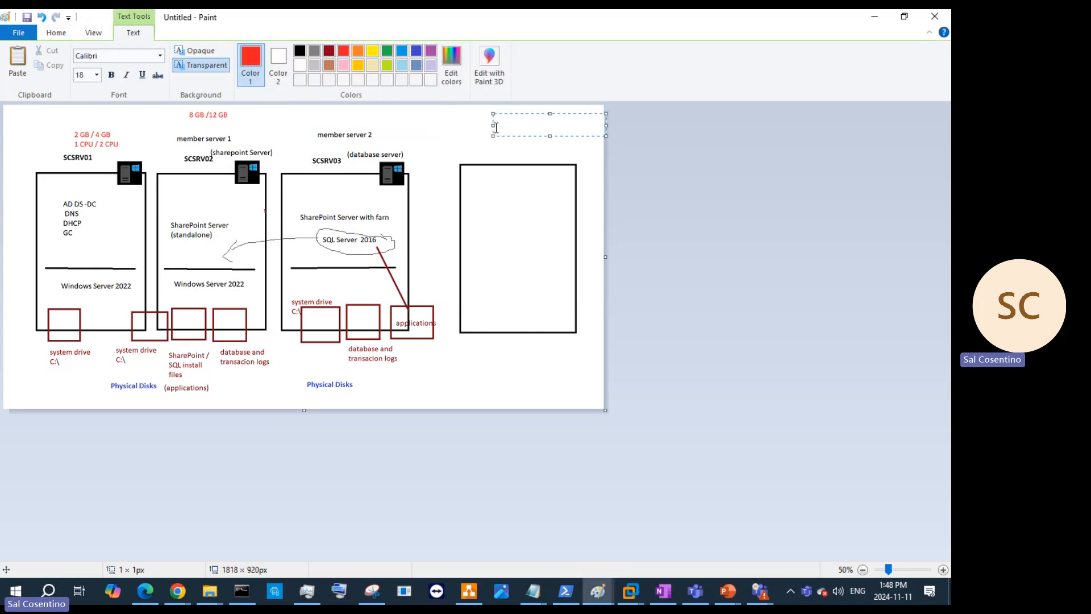
type("Shutdown machines if you are not using it")
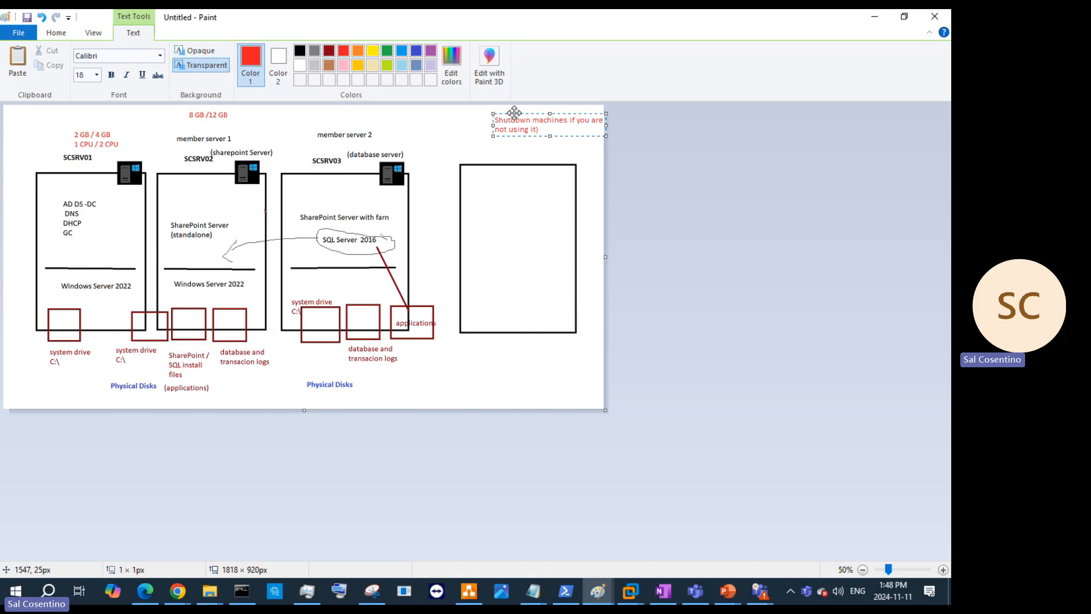
left_click_drag(514, 112, 478, 109)
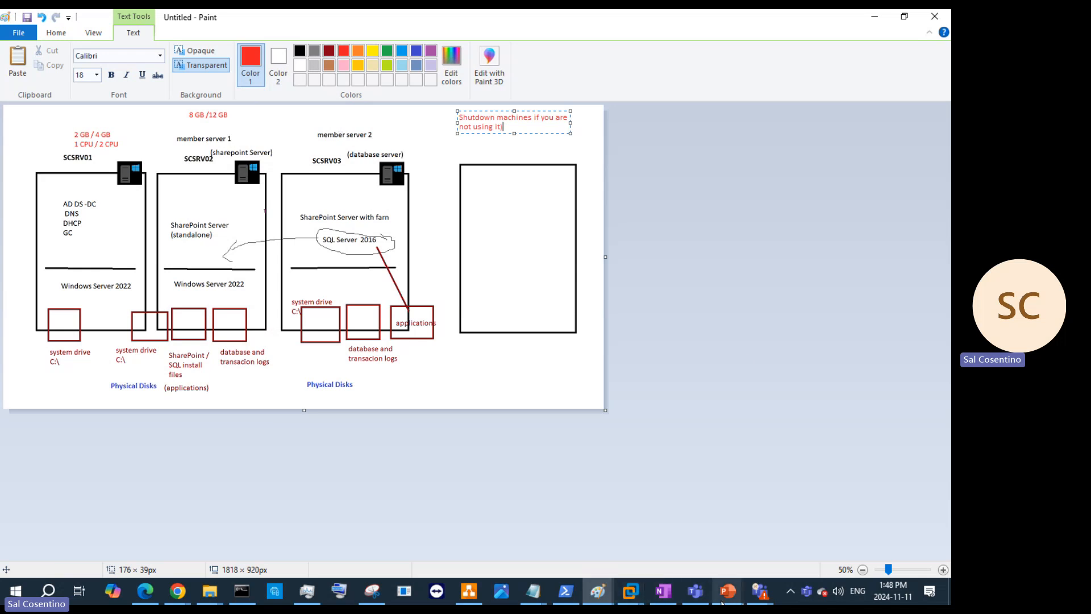
Switch to PowerPoint and show the "Lets Create a SharePoint Server" presentation with the environment specifications
mouse_move(725, 602)
left_click(670, 550)
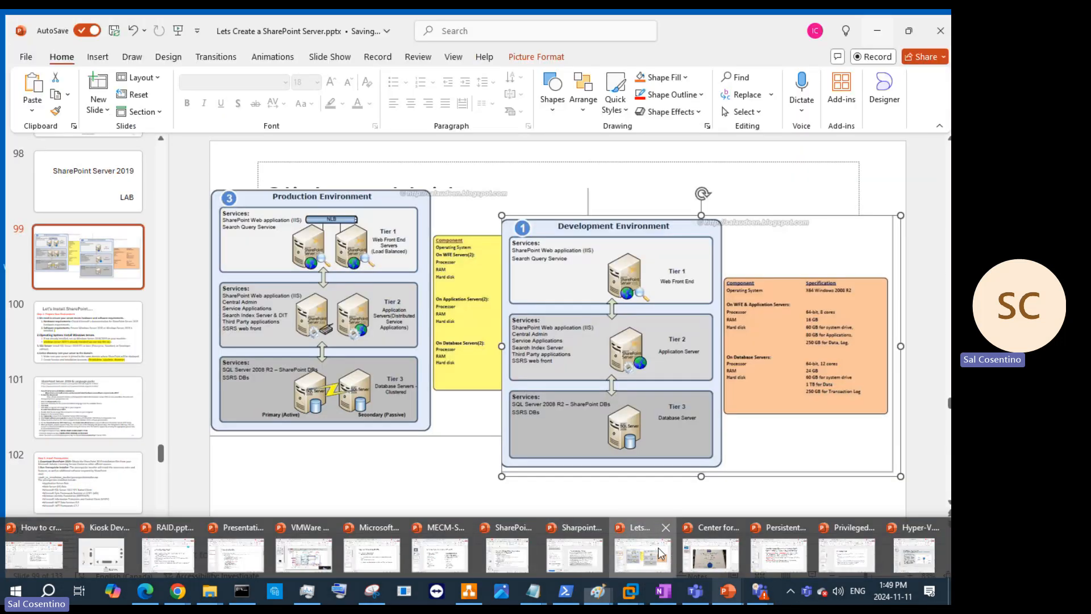
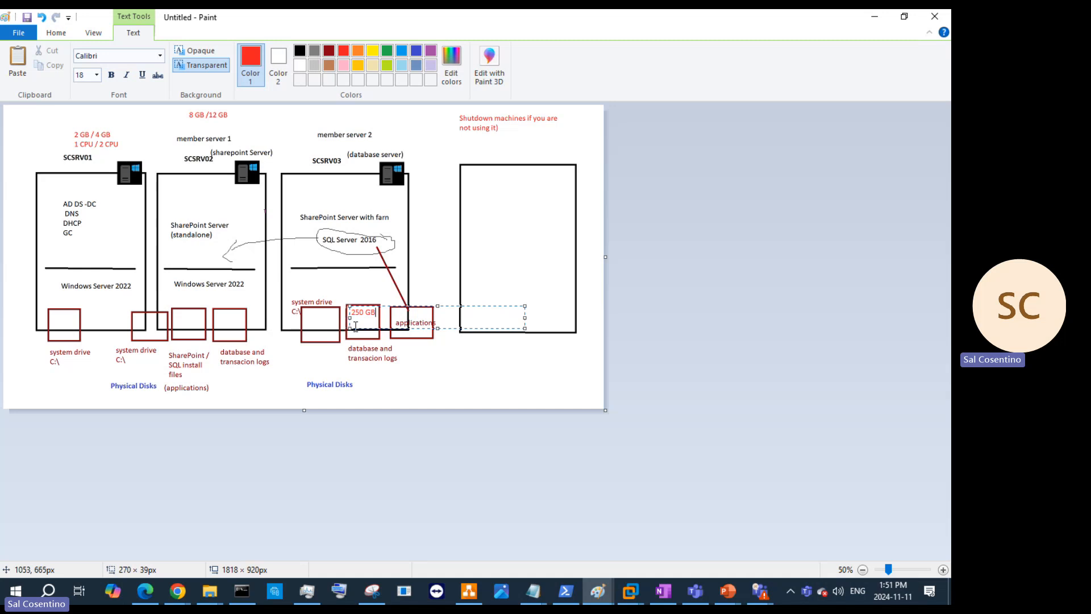
Copy SCSRV03's "250 GB" label and place the copy inside SCSRV02's "database and transacion logs" rectangle
key("ctrl+a")
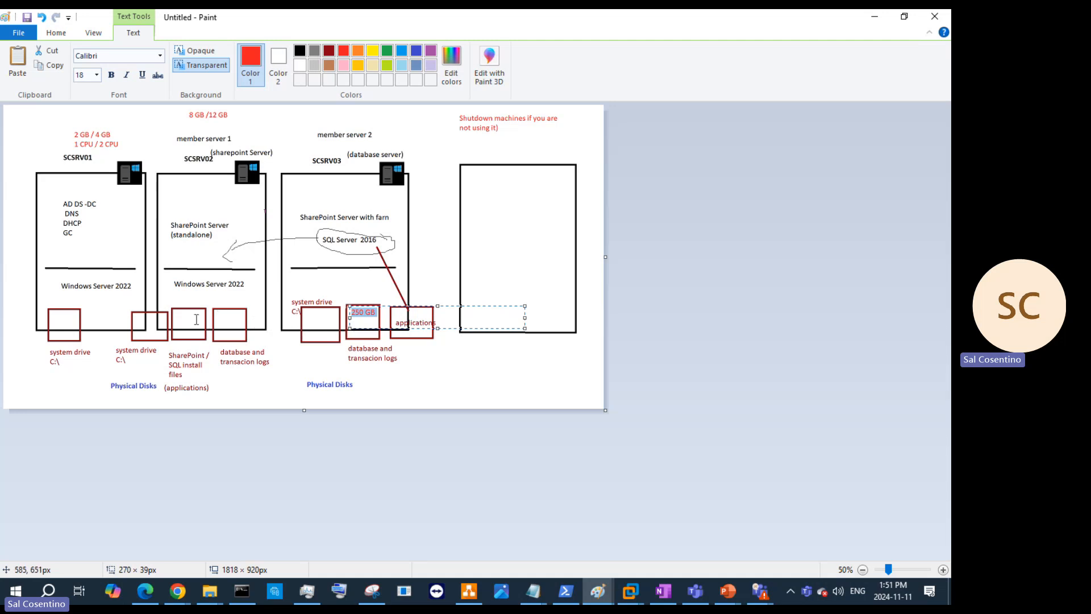
left_click(226, 319)
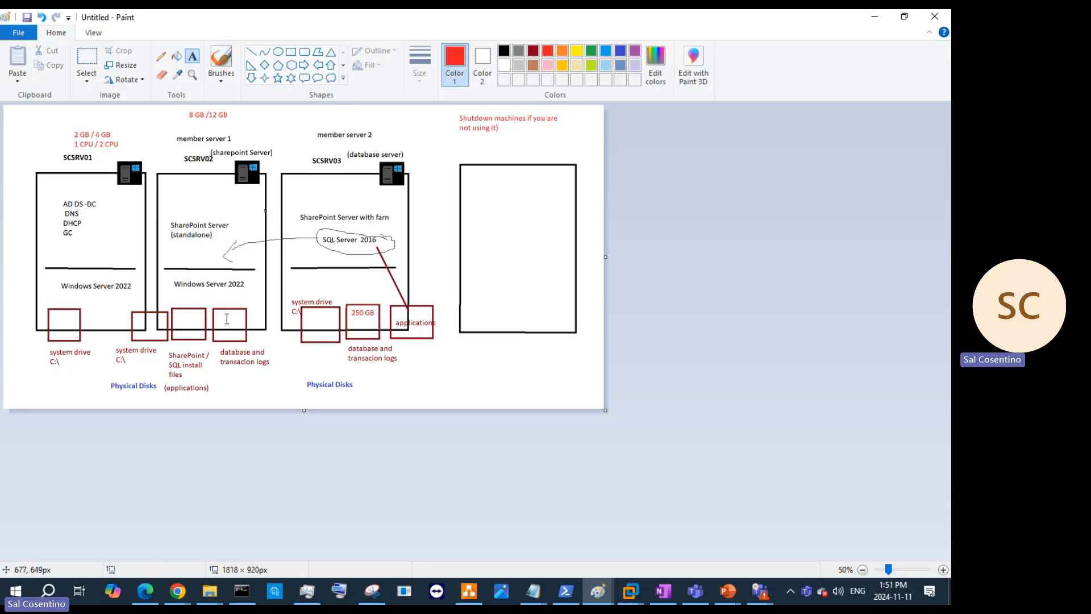
left_click(226, 319)
key("ctrl+v")
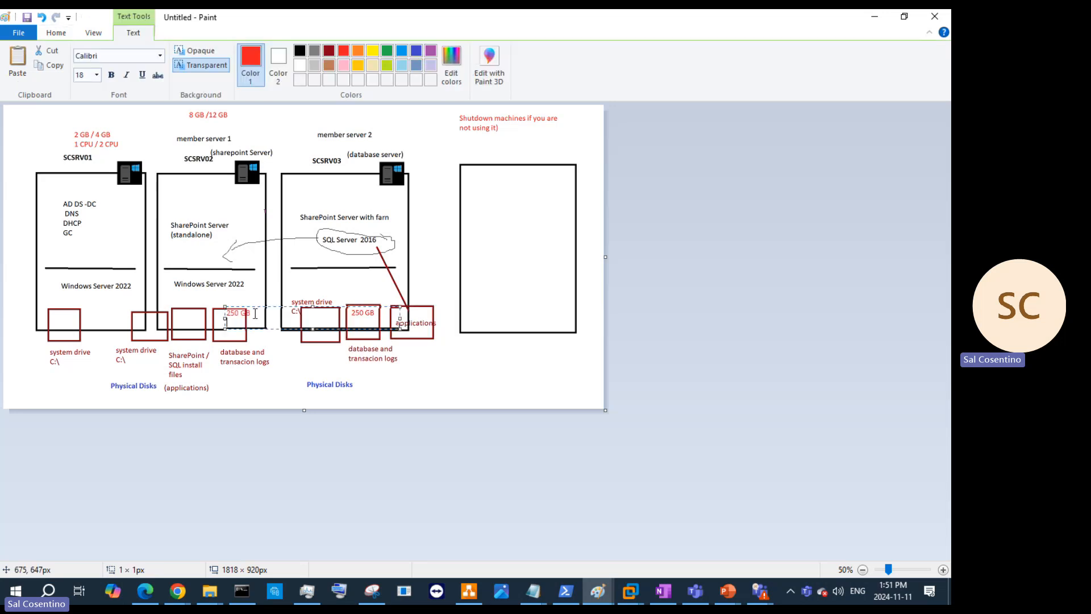
left_click_drag(262, 305, 255, 311)
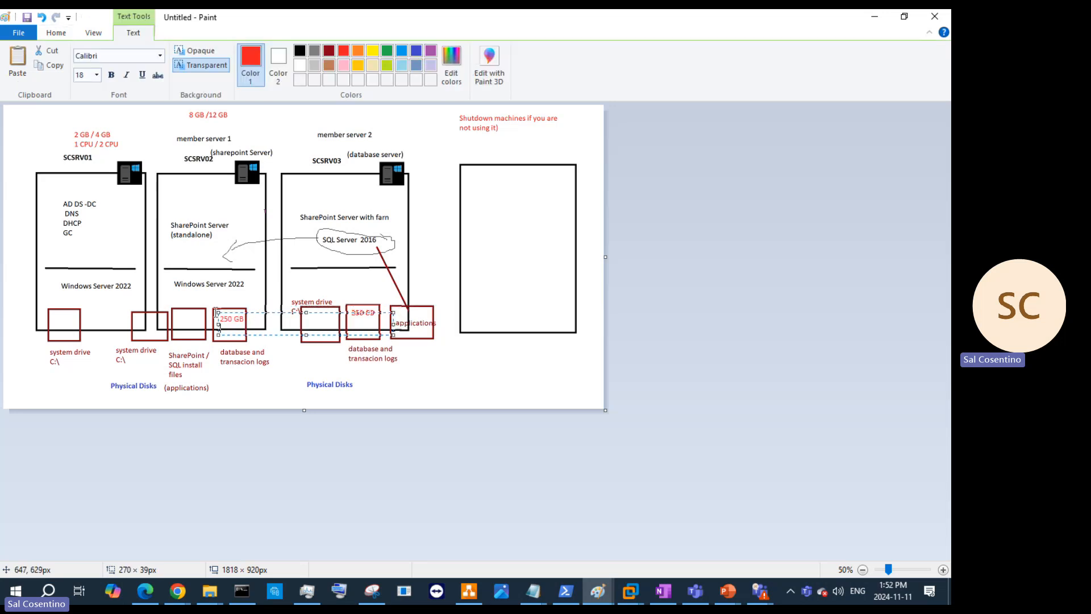
Add the red label "250 GB" in SCSRV02's "SharePoint / SQL install files" rectangle
left_click(189, 319)
left_click(189, 319)
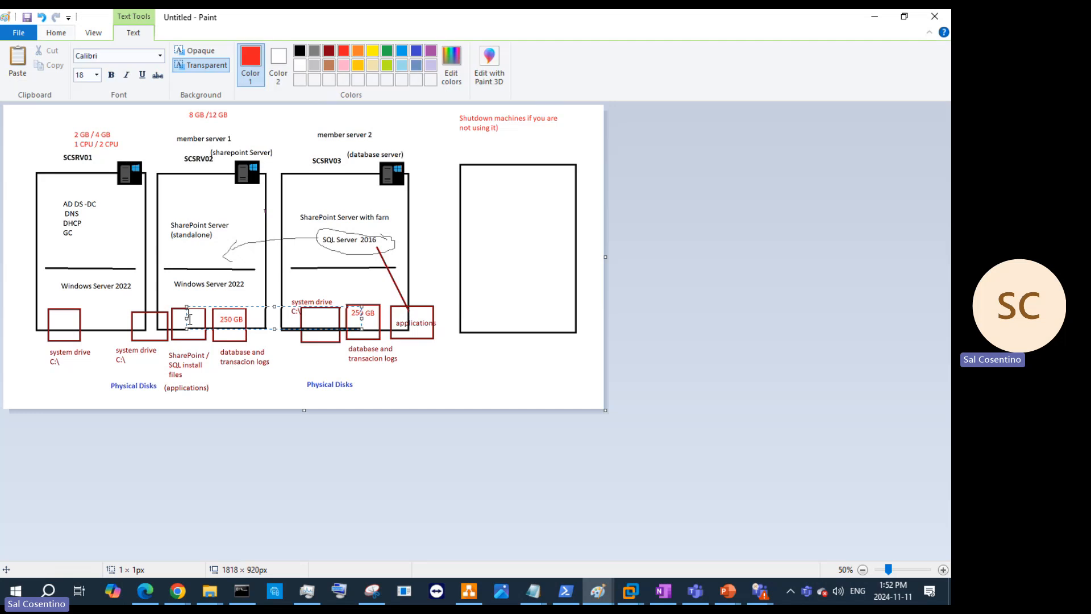
type("250 GB")
left_click(149, 320)
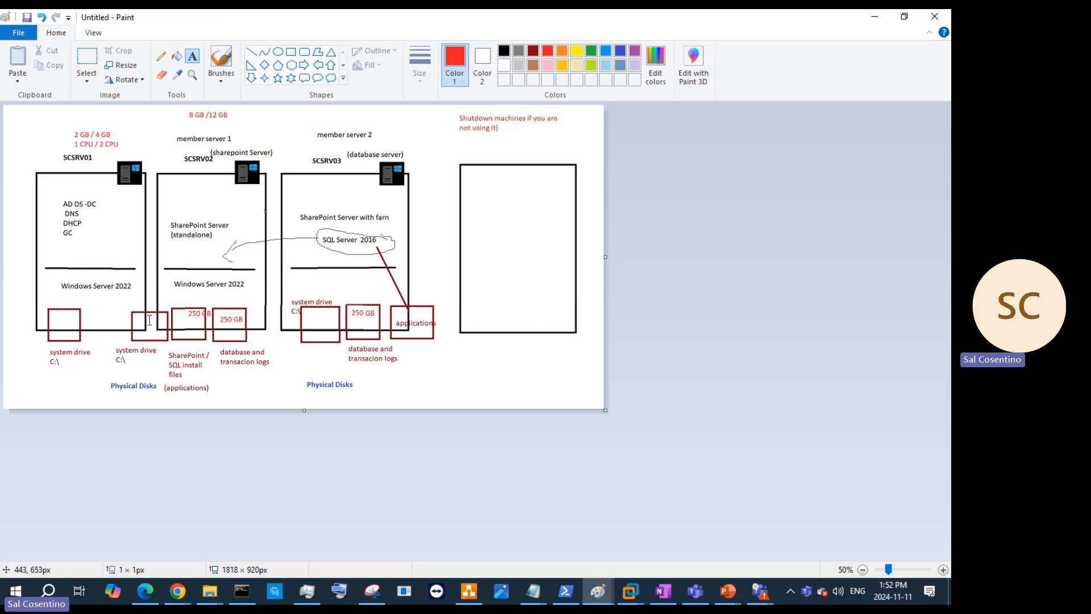
Label the system drive rectangle bridging SCSRV01 and SCSRV02 with "200 Gb" in red
left_click(150, 320)
type("150")
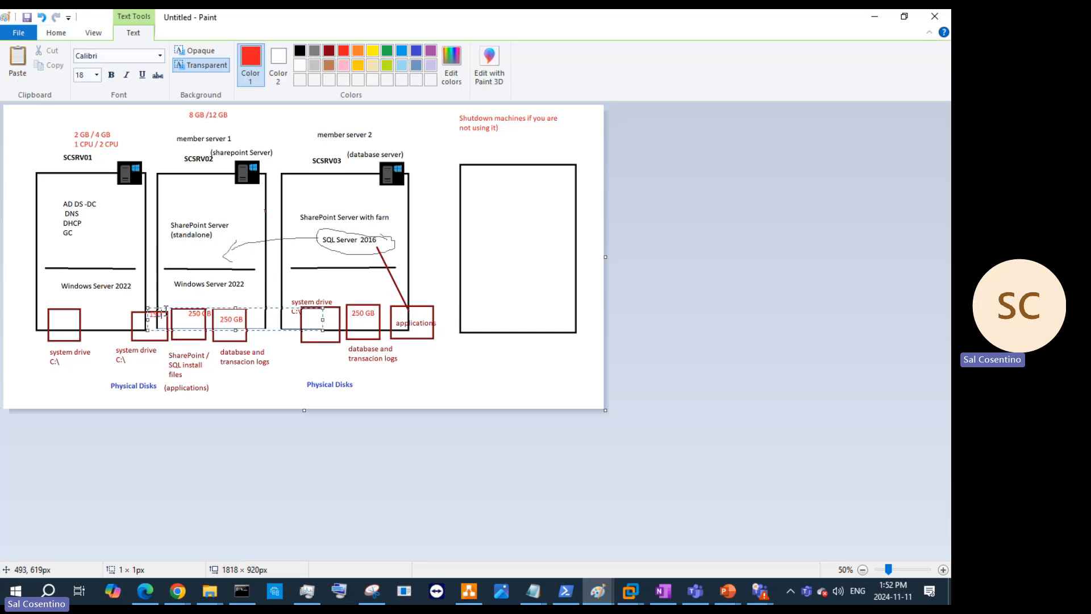
left_click_drag(165, 312, 146, 315)
type("200")
left_click_drag(171, 307, 163, 321)
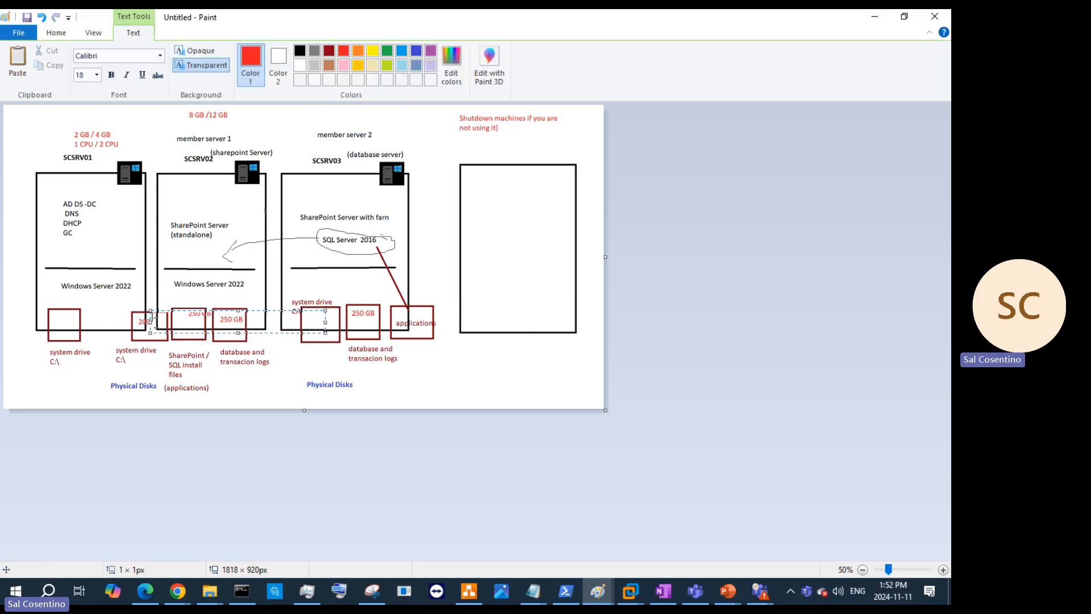
left_click(265, 397)
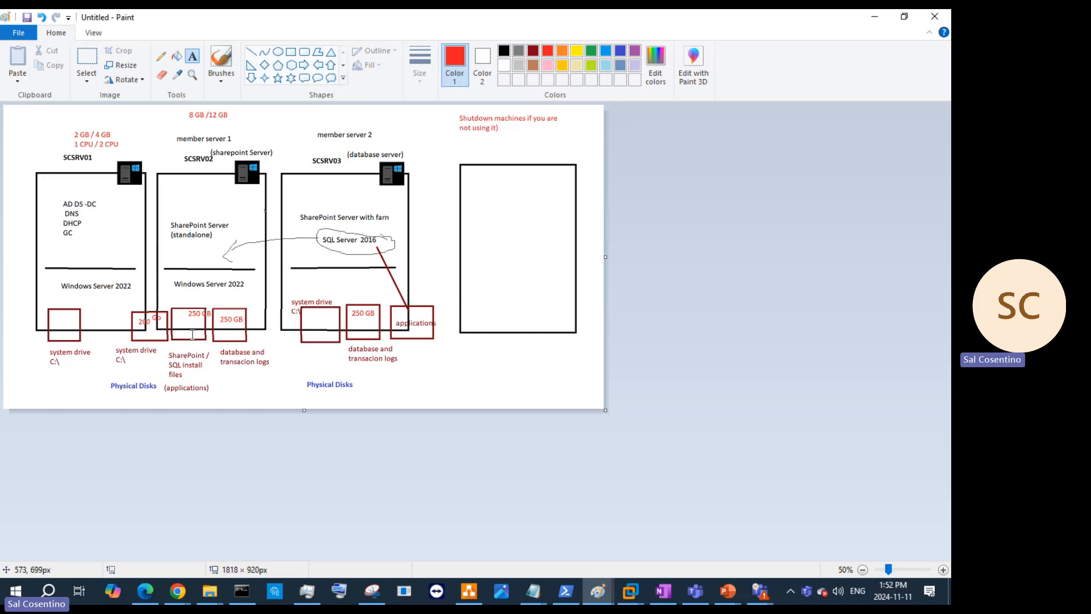
Switch to VMware Workstation and show the SCDCSRV-01Sept2024 virtual machine
left_click(310, 327)
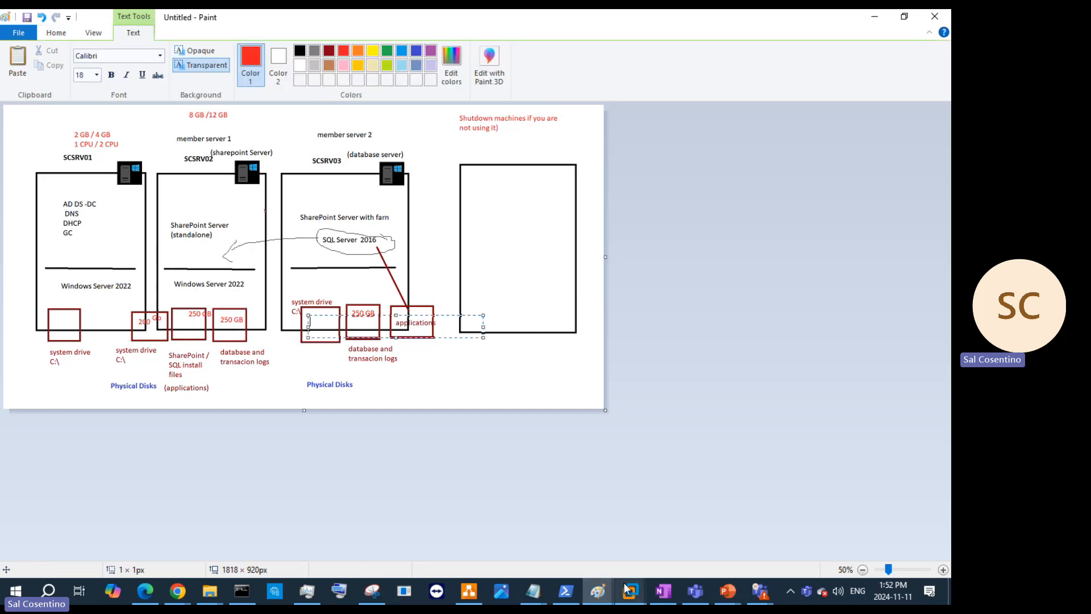
mouse_move(630, 591)
left_click(565, 554)
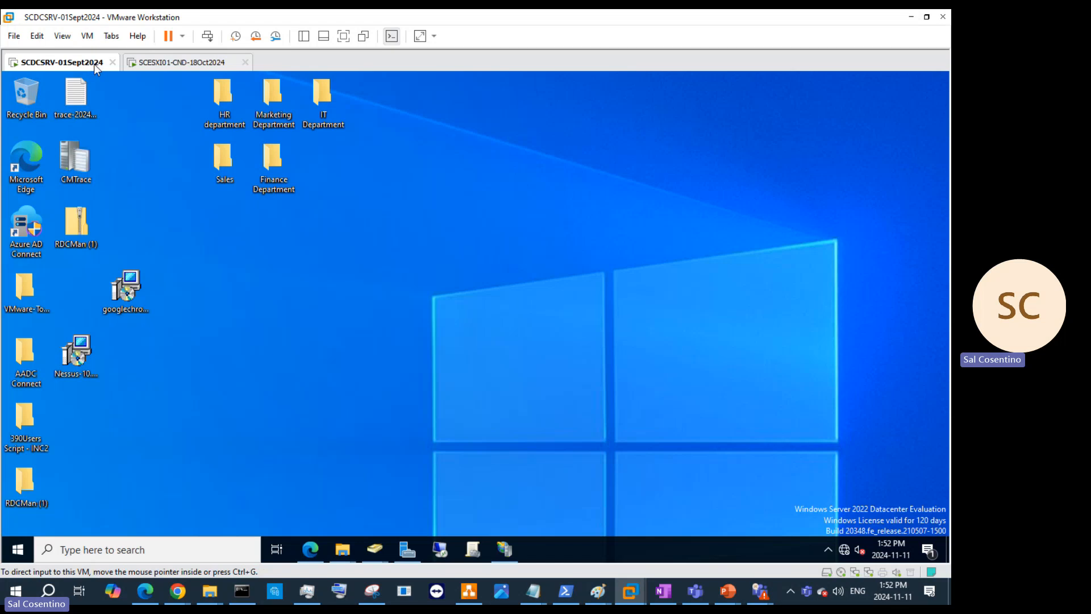
Check the hardware settings of the SCDCSRV-01Sept2024 virtual machine, then return to the Paint diagram
right_click(94, 64)
left_click(145, 242)
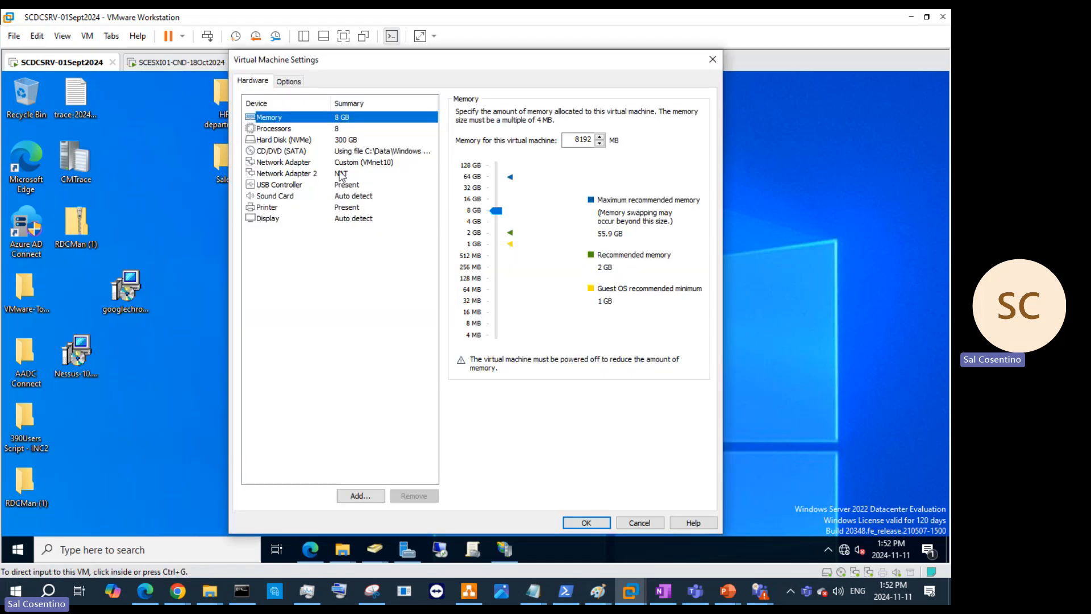
left_click(713, 60)
left_click(911, 17)
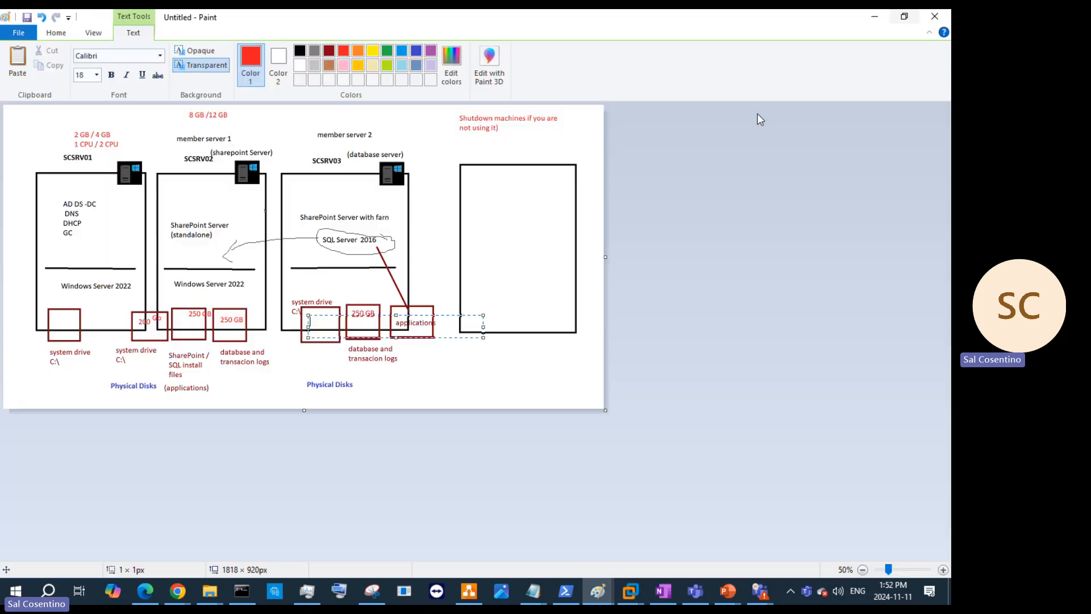
Label SCSRV01's system drive rectangle with "300 GB" in red
left_click(59, 327)
left_click(54, 324)
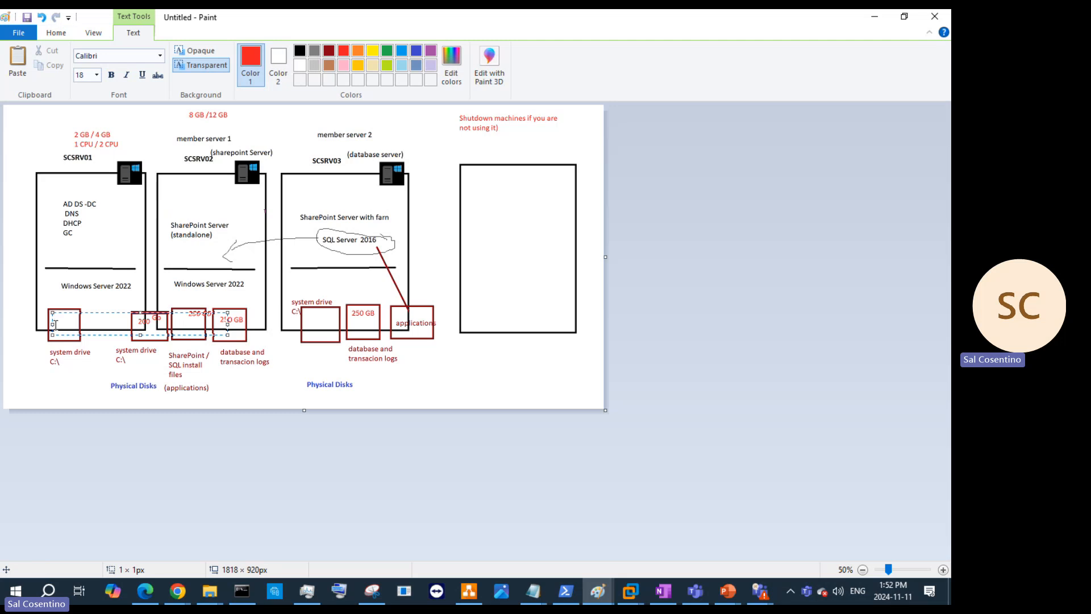
type("300 GB")
left_click(313, 323)
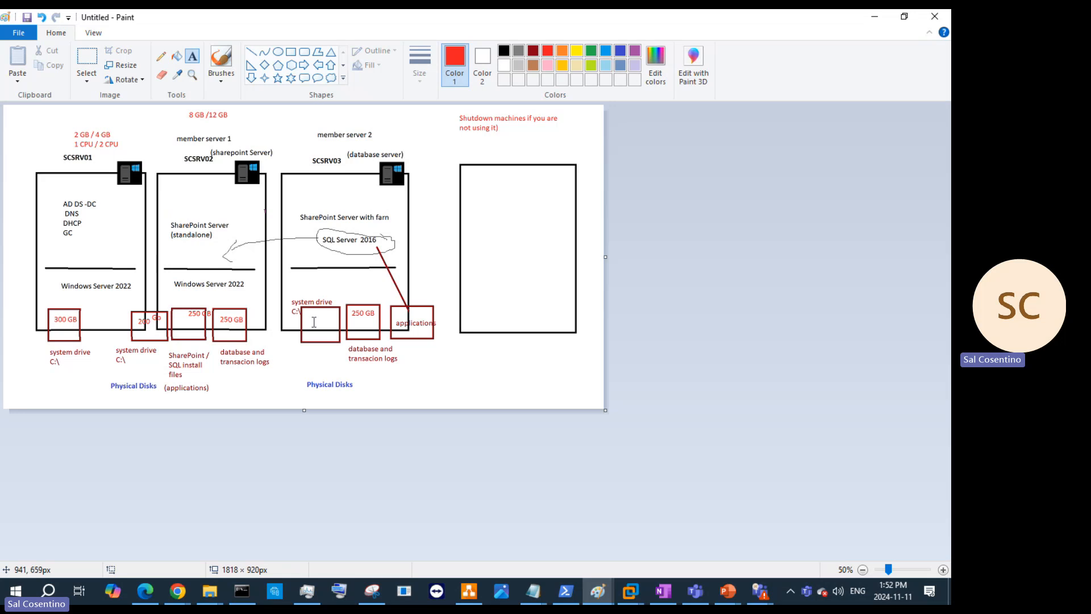
Add the red label "200 GB" at SCSRV03's system drive rectangle
left_click(314, 323)
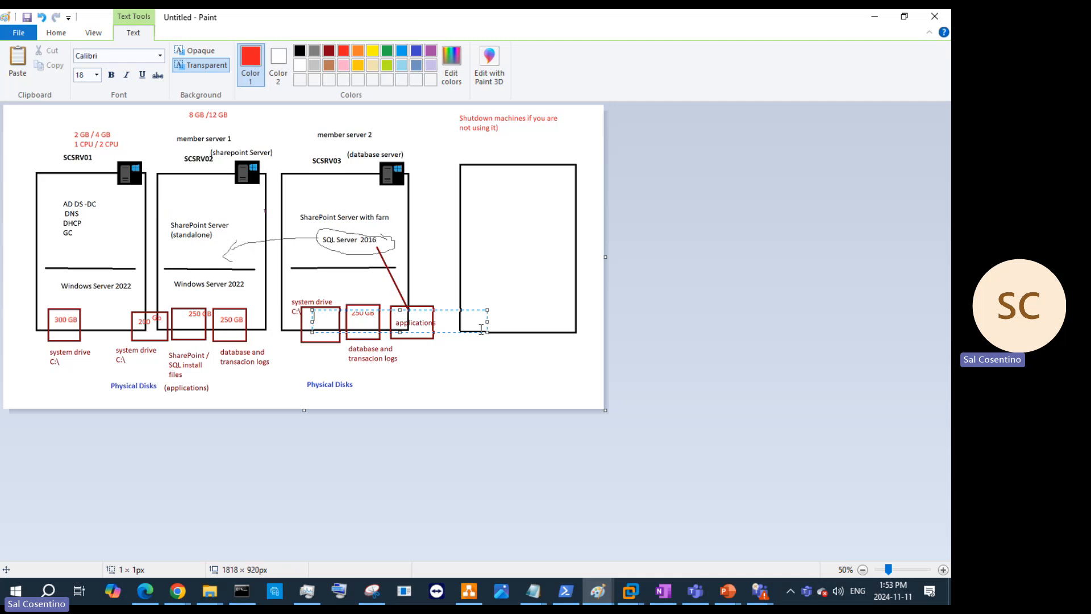
left_click(427, 374)
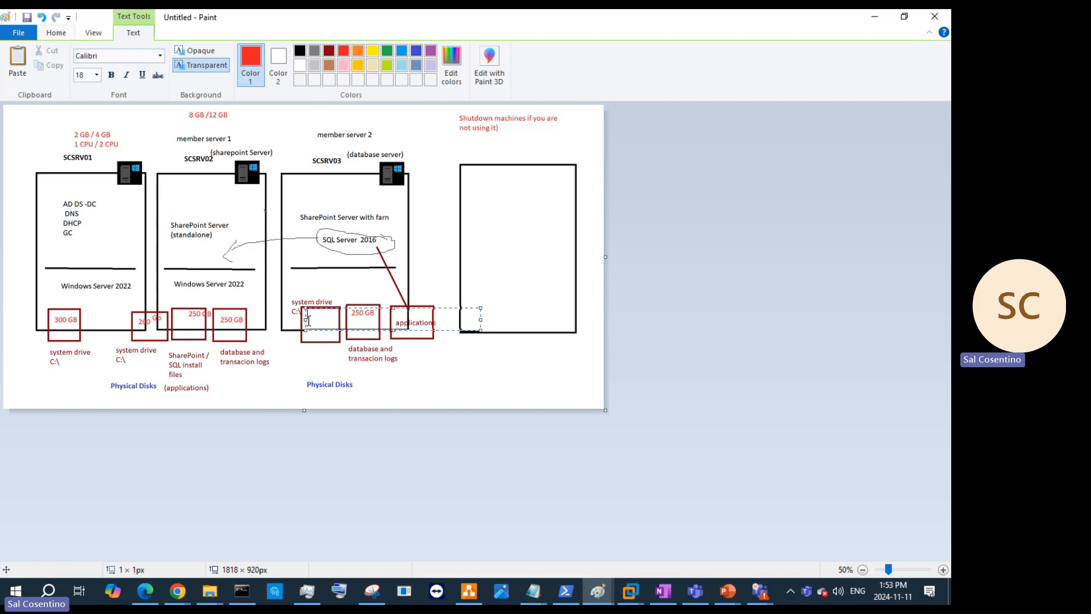
left_click(307, 310)
type("200 GB")
left_click_drag(326, 315, 322, 315)
key("BackSpace")
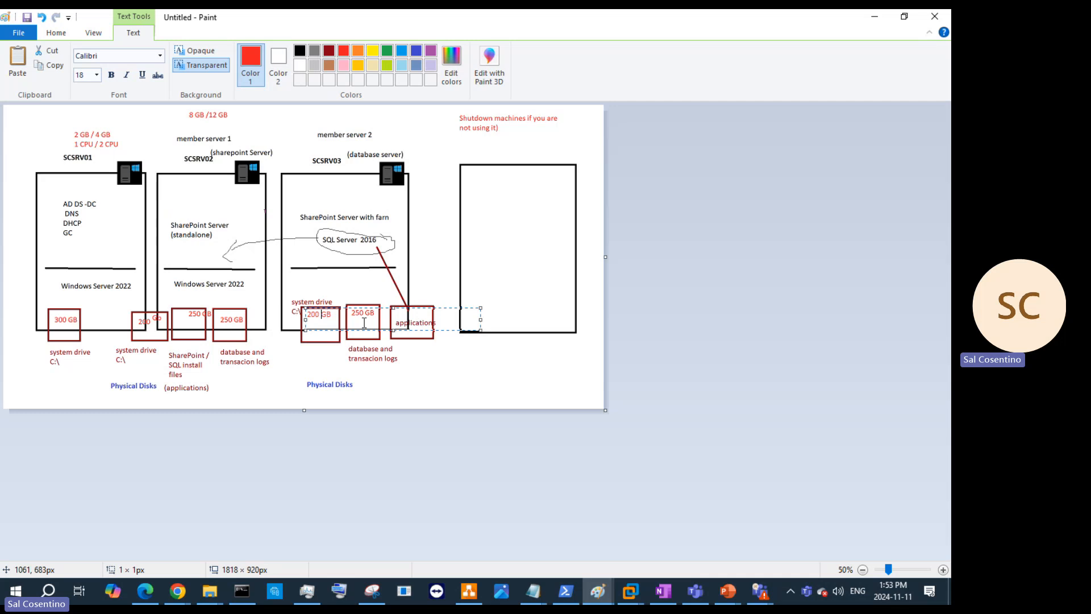
left_click(415, 314)
type("25")
mouse_move(379, 308)
left_mouse_down()
mouse_move(473, 306)
mouse_move(371, 310)
left_mouse_up()
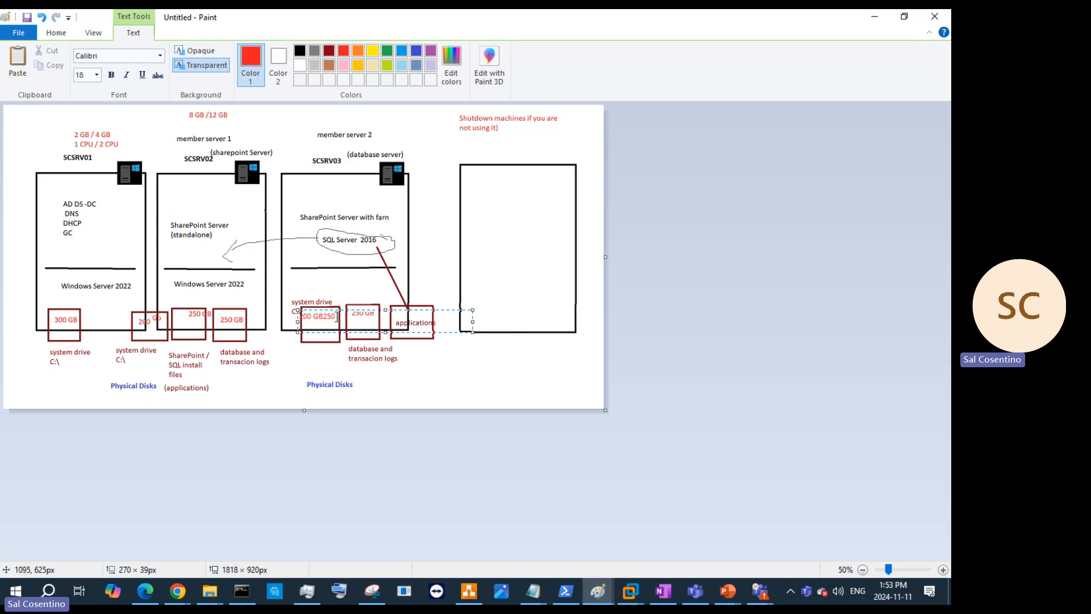
key("BackSpace")
key("BackSpace")
key("BackSpace")
Move the "200 GB" label down to the lower edge of SCSRV03's system drive rectangle and commit it
mouse_move(347, 310)
left_mouse_down()
mouse_move(359, 307)
mouse_move(354, 329)
left_mouse_up()
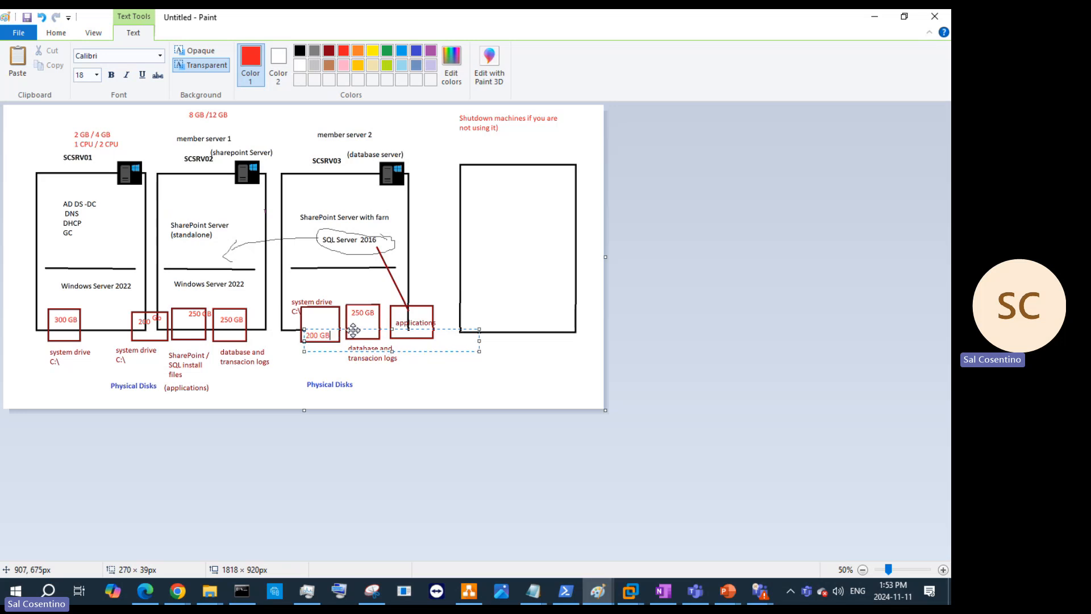
left_click(392, 356)
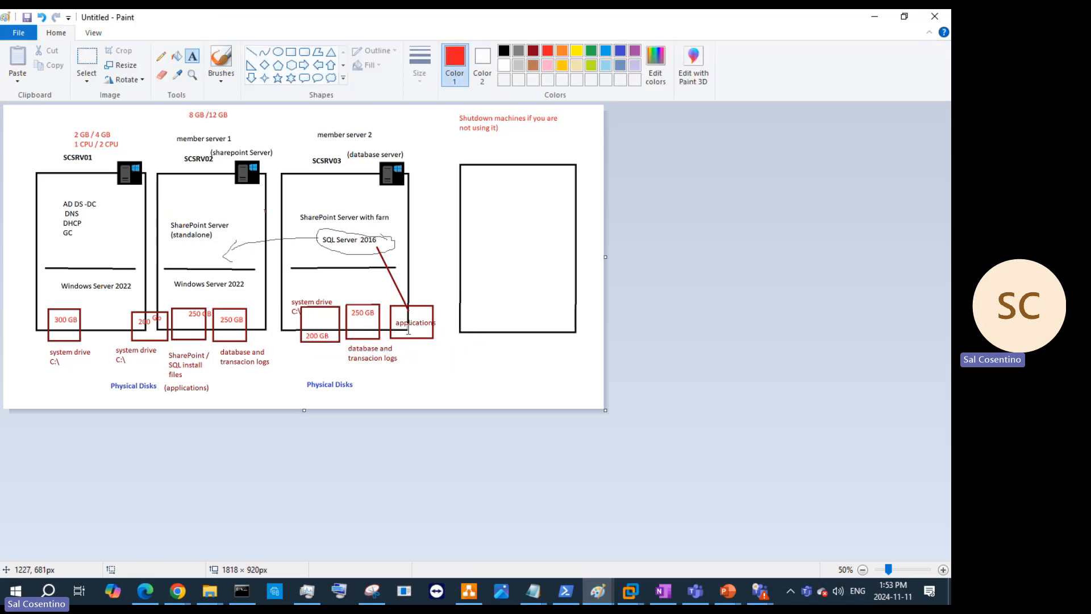
Add the red label "250 GB" just below SCSRV03's "applications" rectangle
left_click(407, 317)
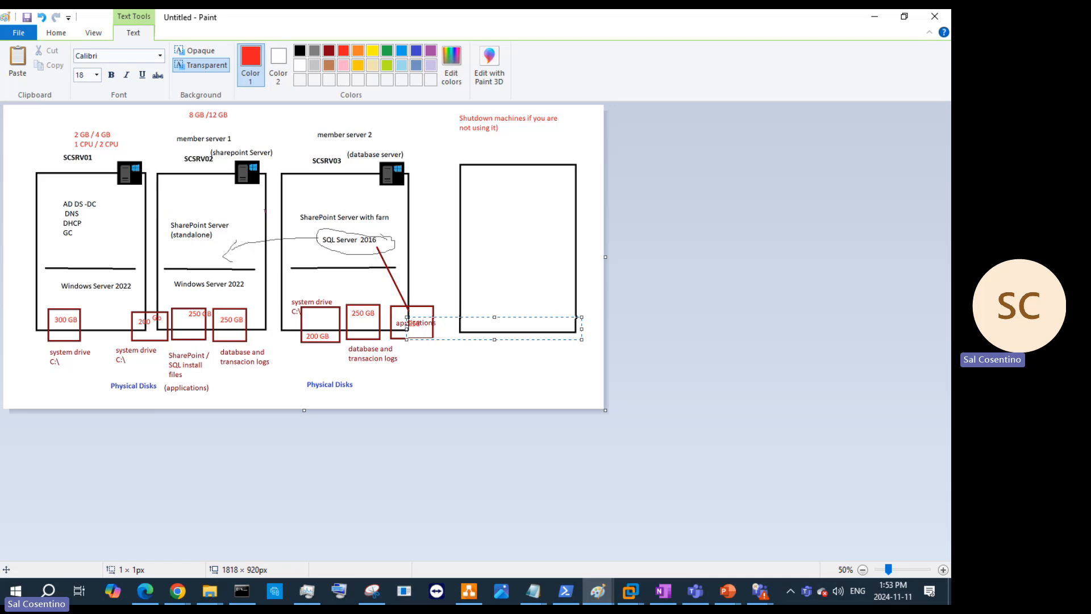
type("250 GB")
left_click_drag(421, 312, 428, 340)
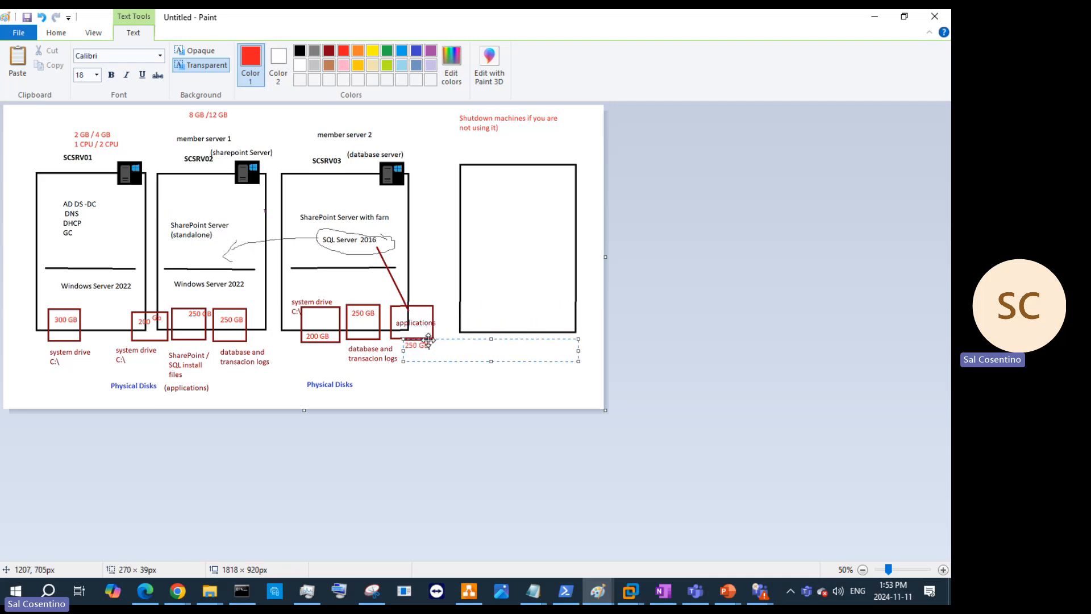
left_click(448, 385)
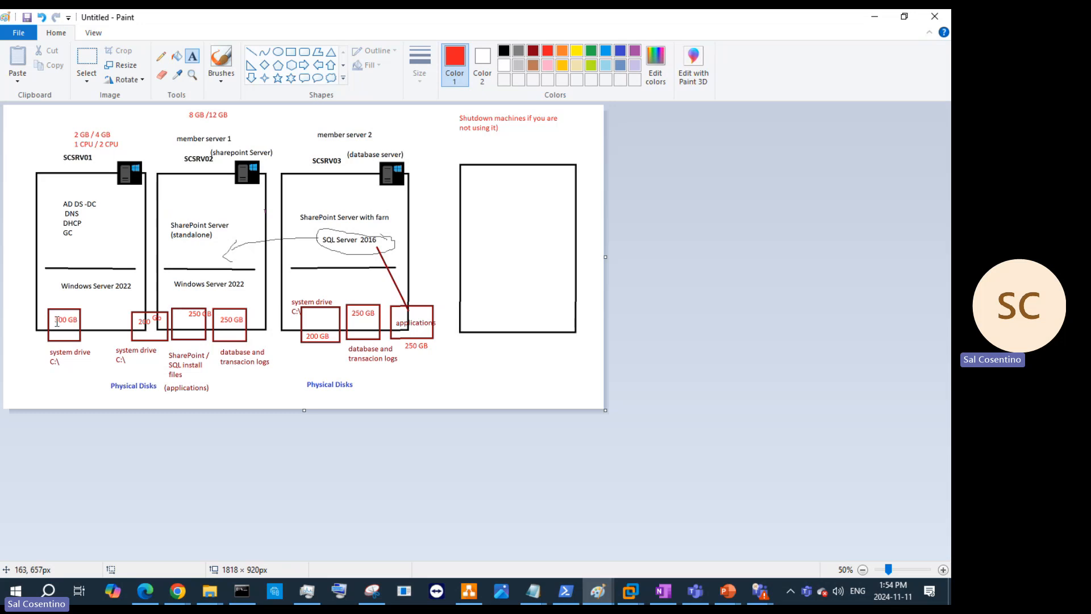
Add the label "150 GB" beneath "300 GB", at the lower edge of SCSRV01's system drive rectangle
left_click_drag(57, 321, 74, 322)
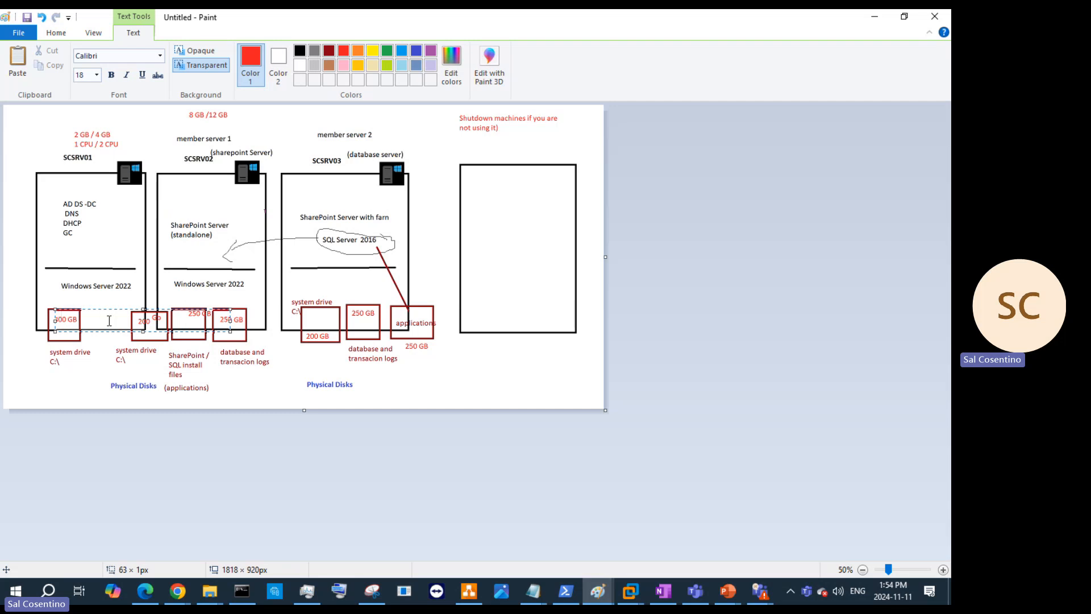
type("150")
key("BackSpace")
type("150 GB")
left_click_drag(117, 309, 89, 330)
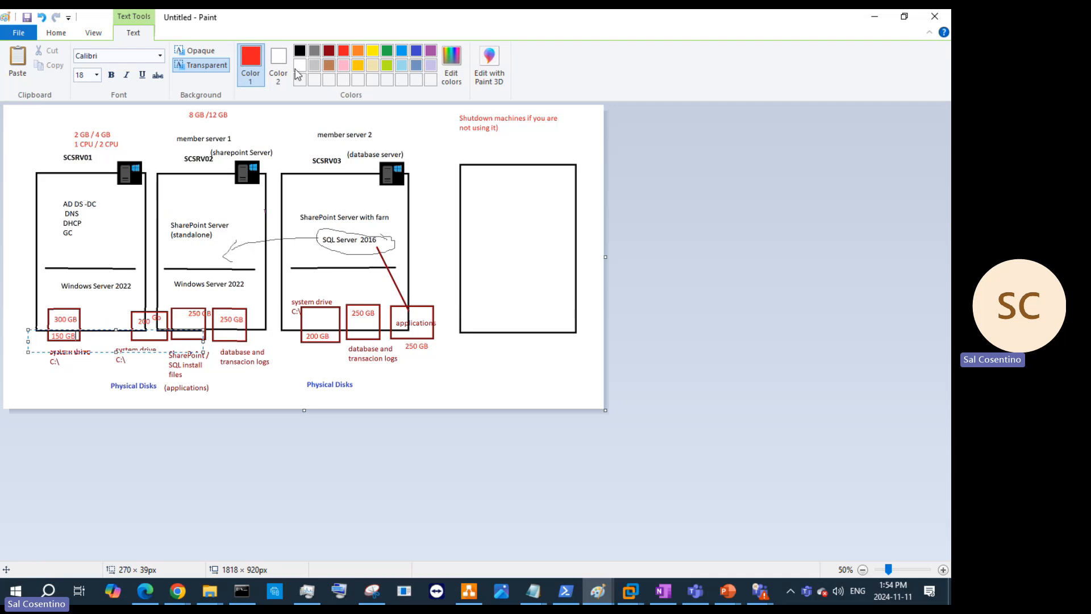
Recolour the "150 GB" label at SCSRV01's system drive purple and commit the text
left_click(362, 52)
left_click(416, 52)
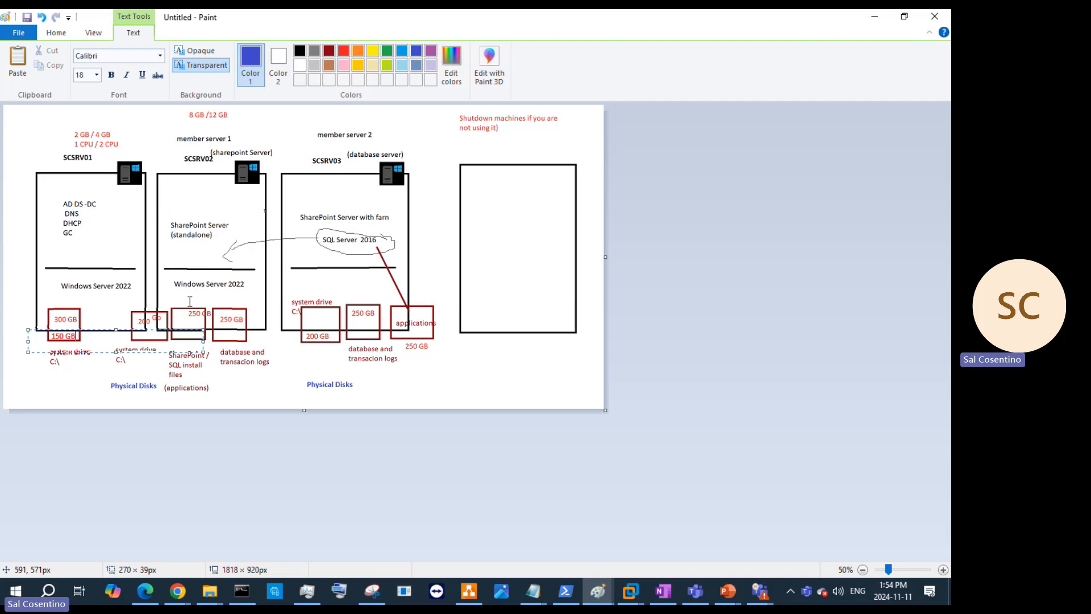
left_click_drag(78, 337, 51, 337)
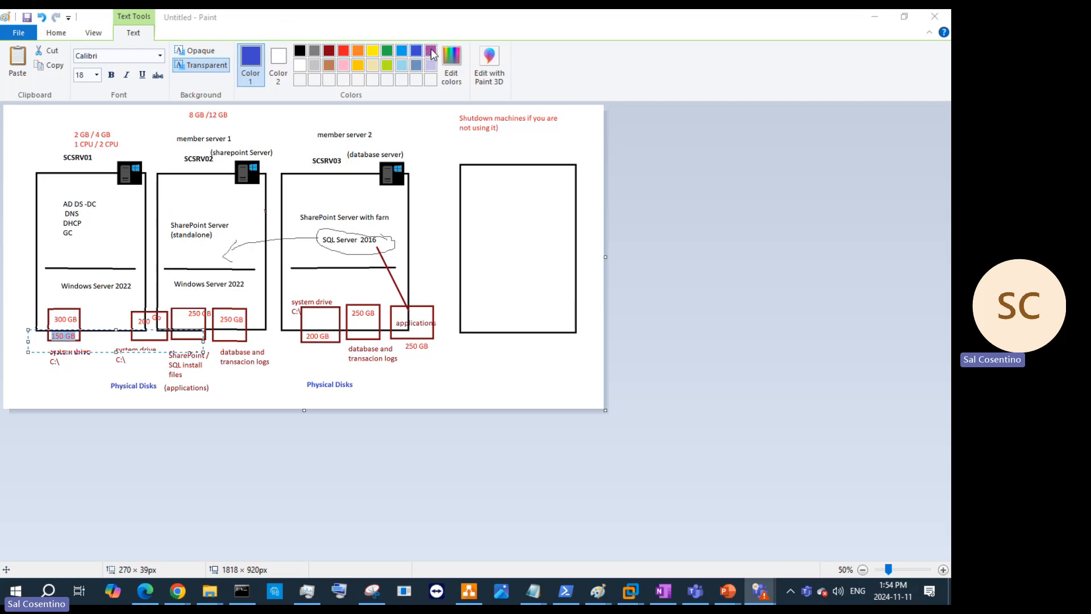
left_click(433, 55)
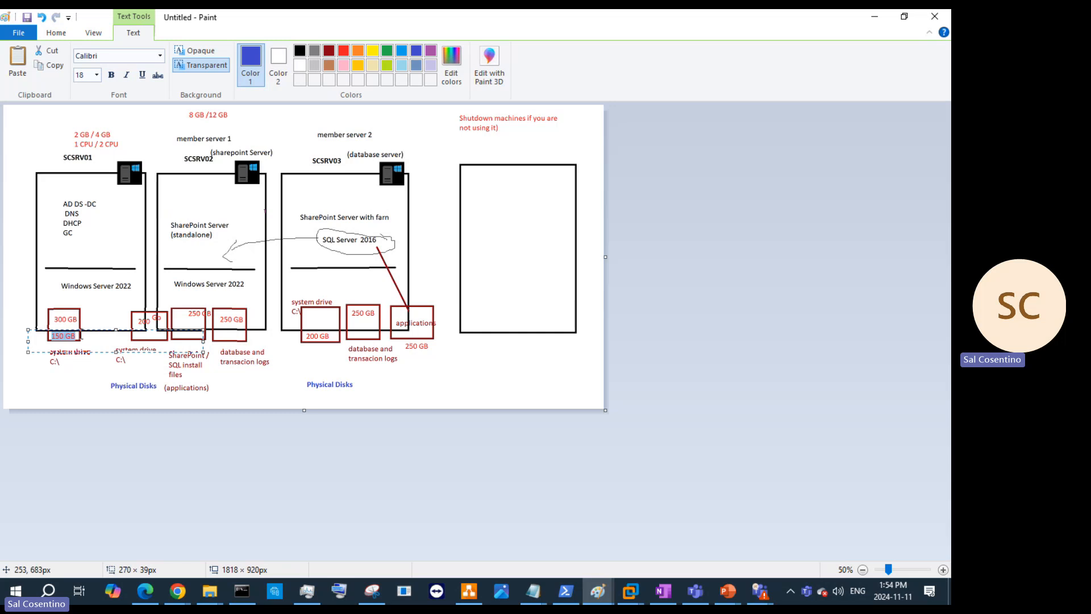
left_click_drag(80, 336, 48, 336)
left_click(432, 51)
left_click(459, 421)
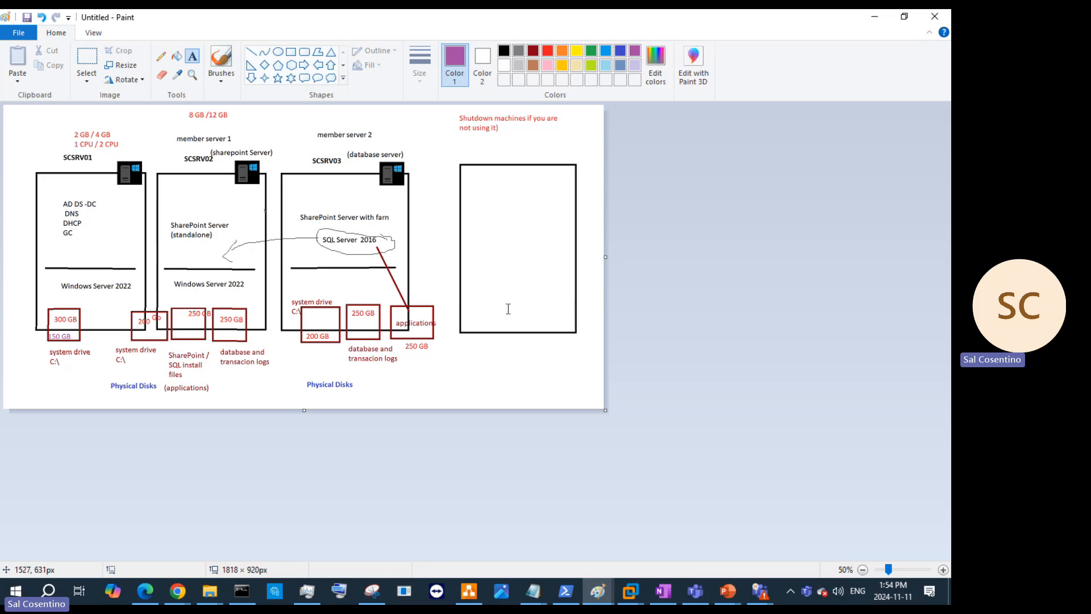
Title the empty fourth machine rectangle "SCWINCLIENT" in black, just above its upper edge
left_click(523, 142)
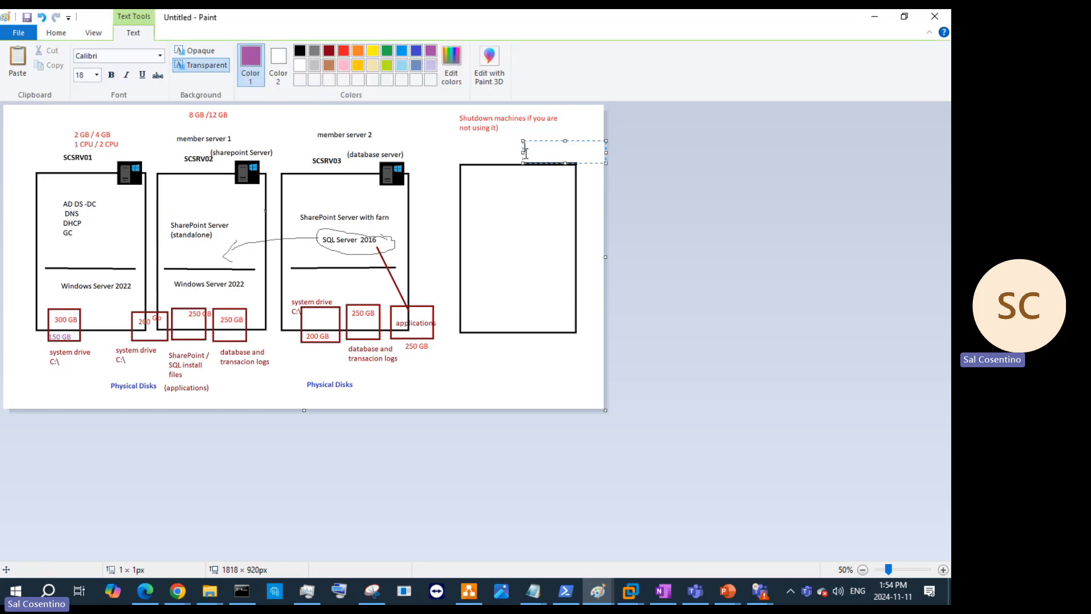
type("SCWINCLIENT")
left_click_drag(546, 142, 463, 152)
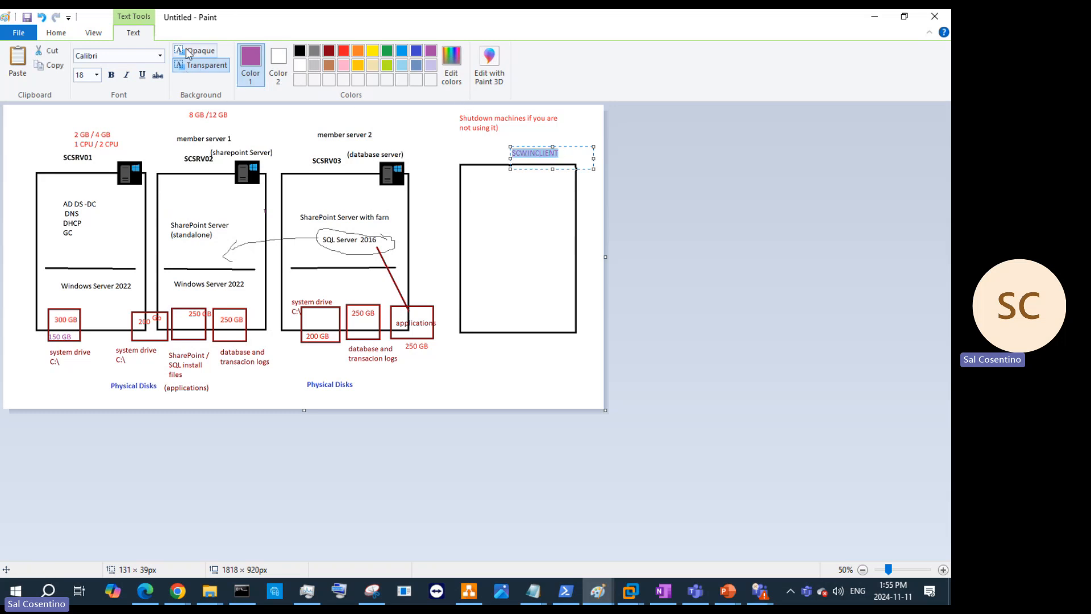
left_click(300, 51)
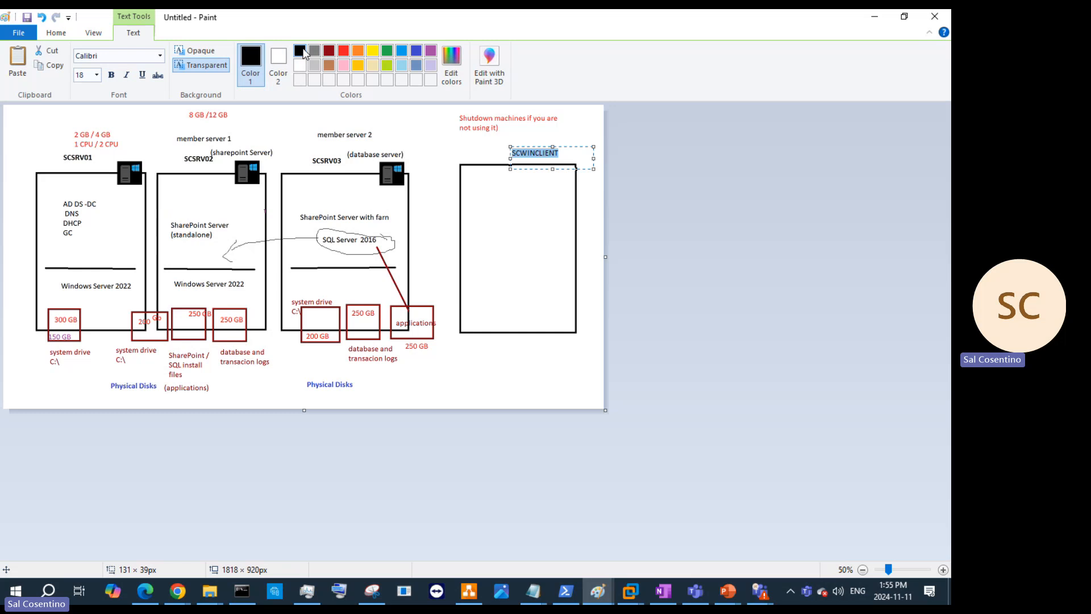
left_click(503, 196)
Draw a horizontal black divider line about 287 px long across the lower part of the SCWINCLIENT rectangle
left_click(504, 189)
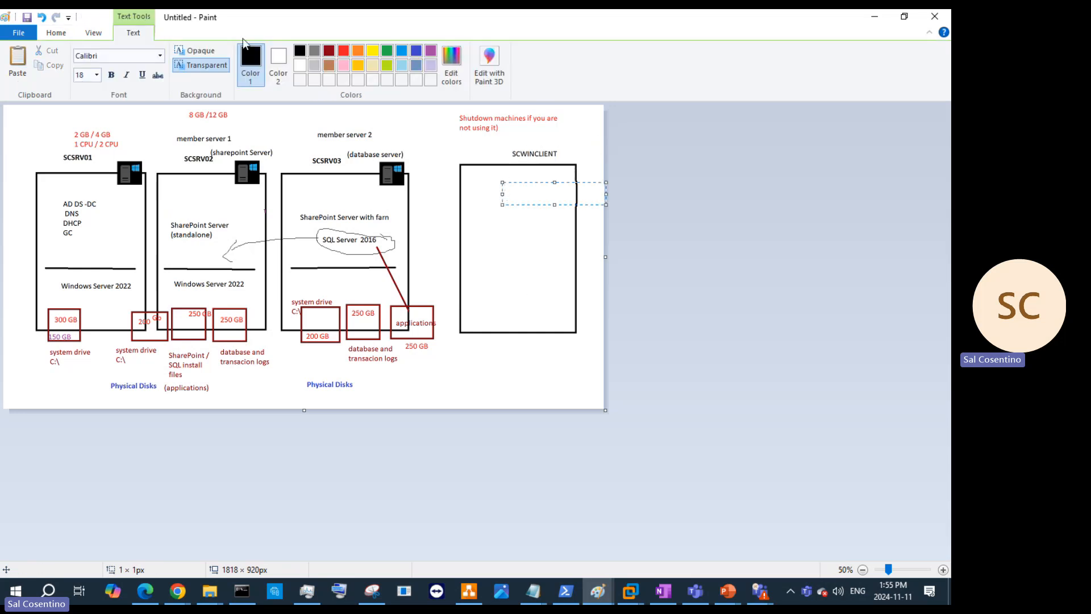
left_click(53, 36)
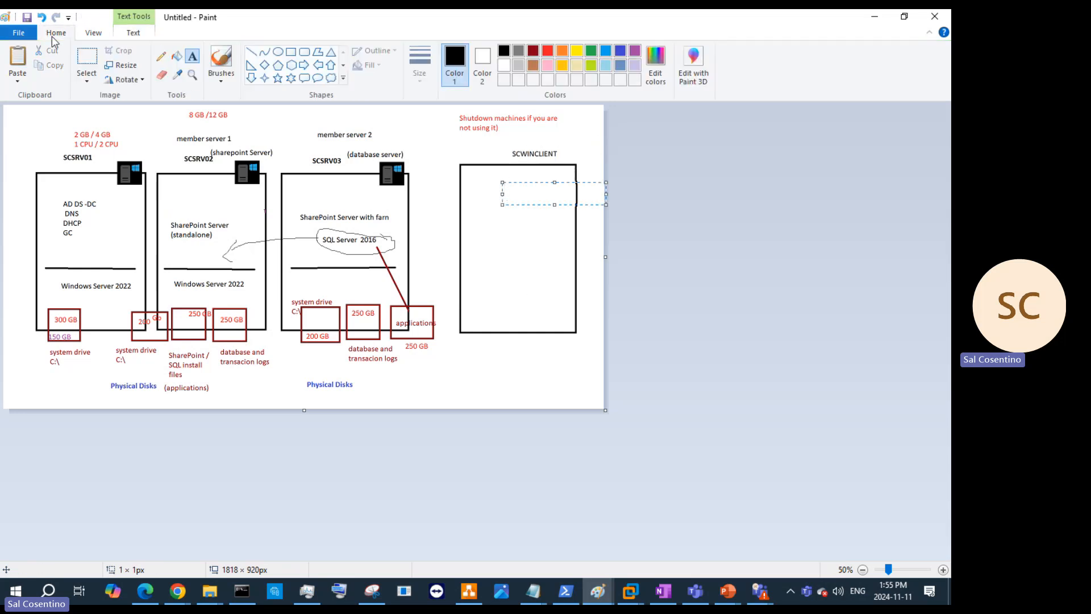
left_click(251, 52)
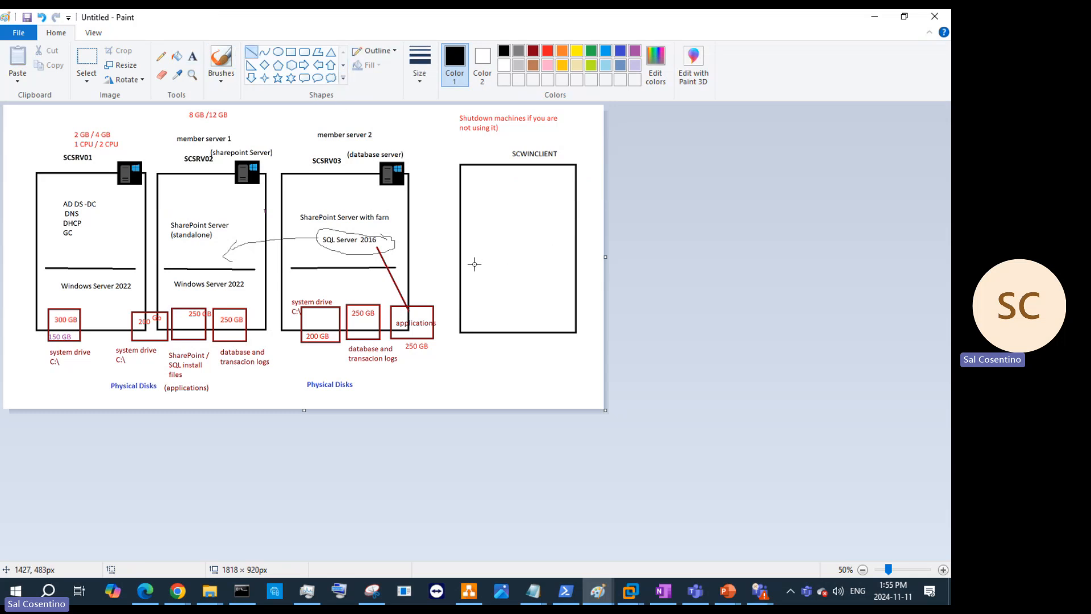
left_click_drag(475, 264, 569, 265)
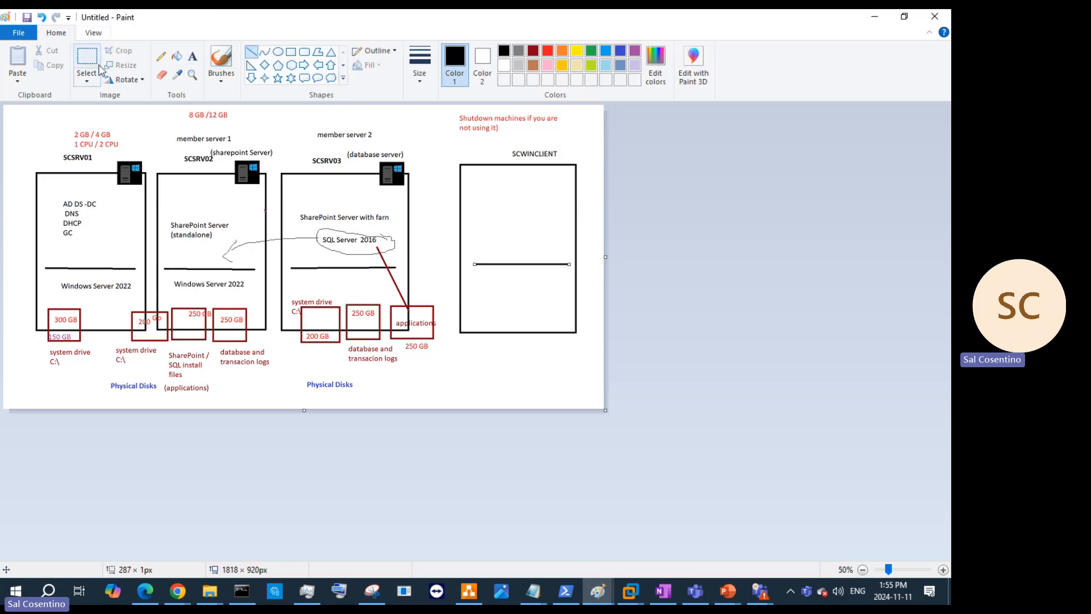
Add the black text "Windows 11" just below the divider line in the SCWINCLIENT rectangle
left_click(193, 55)
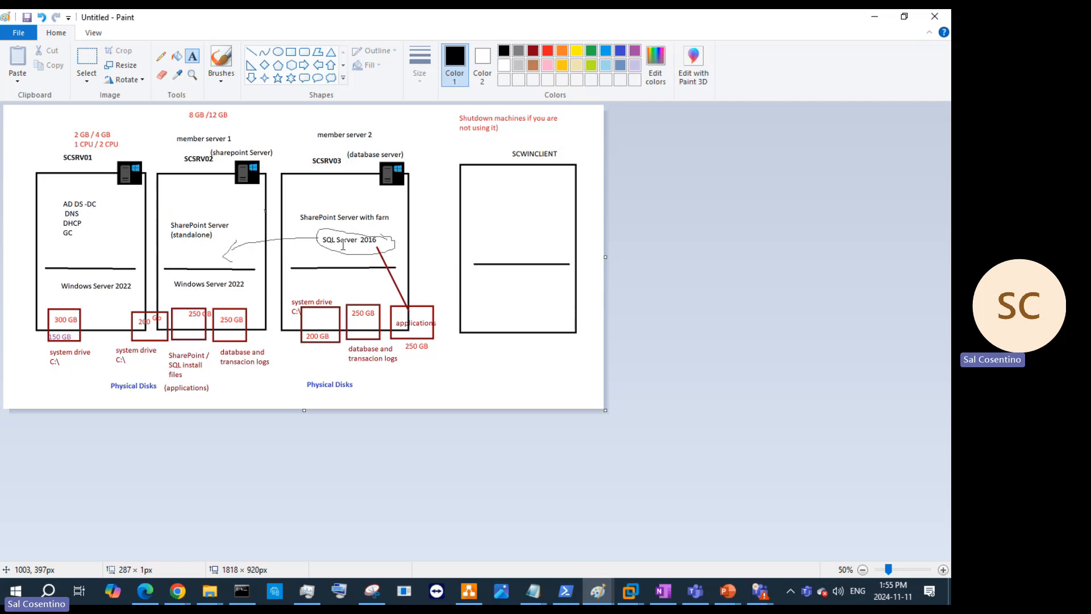
left_click(485, 295)
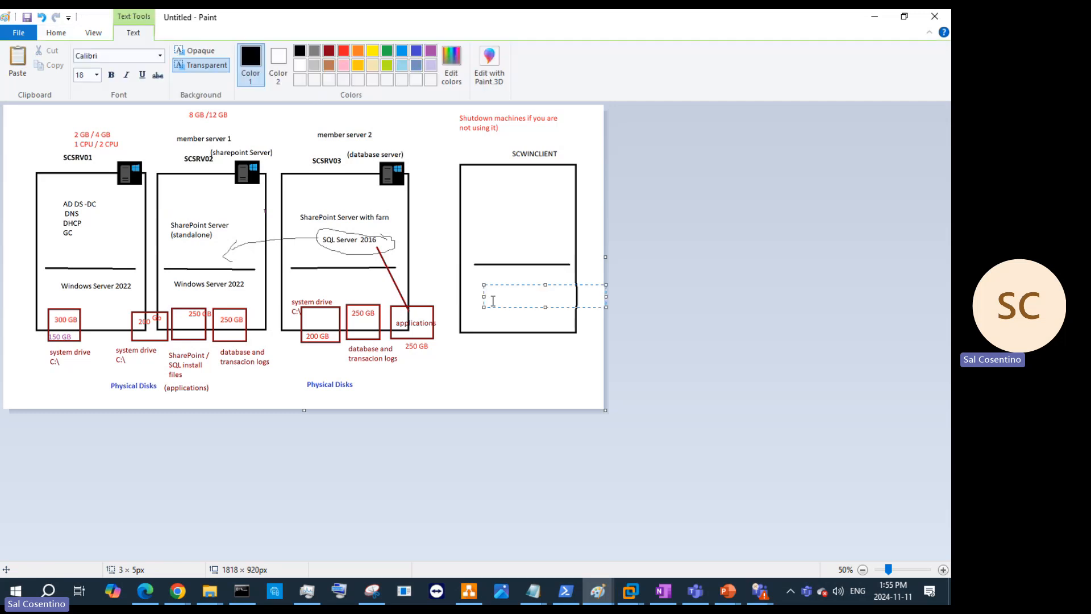
key("BackSpace")
type("Windows 11")
left_click_drag(523, 283, 523, 274)
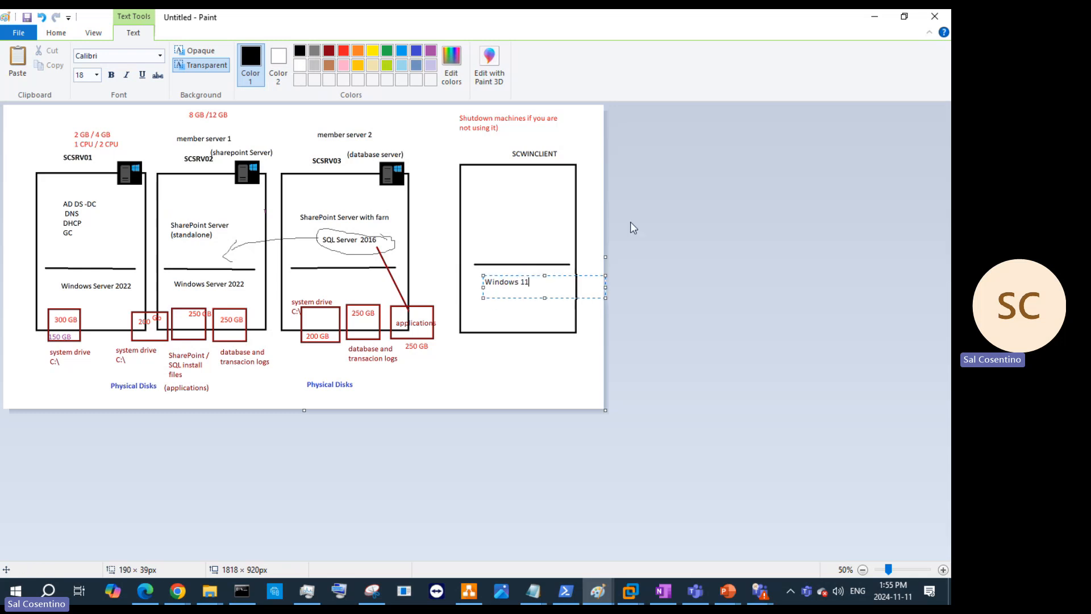
left_click(537, 246)
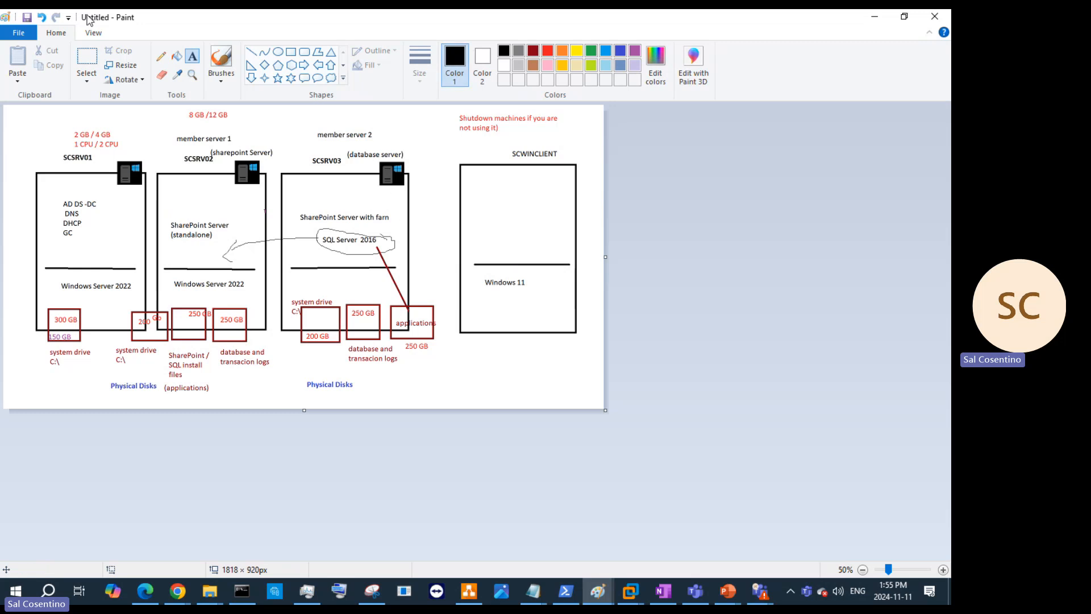
Copy SCSRV03's server icon and place the copy on the upper-right corner of the SCWINCLIENT rectangle
left_click(87, 57)
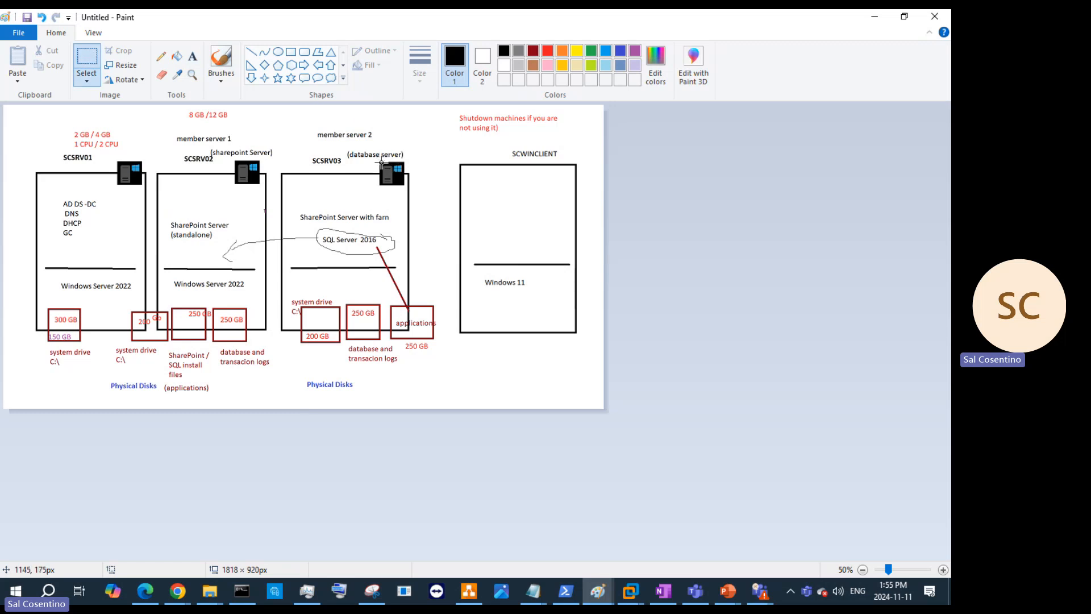
left_click_drag(381, 163, 403, 183)
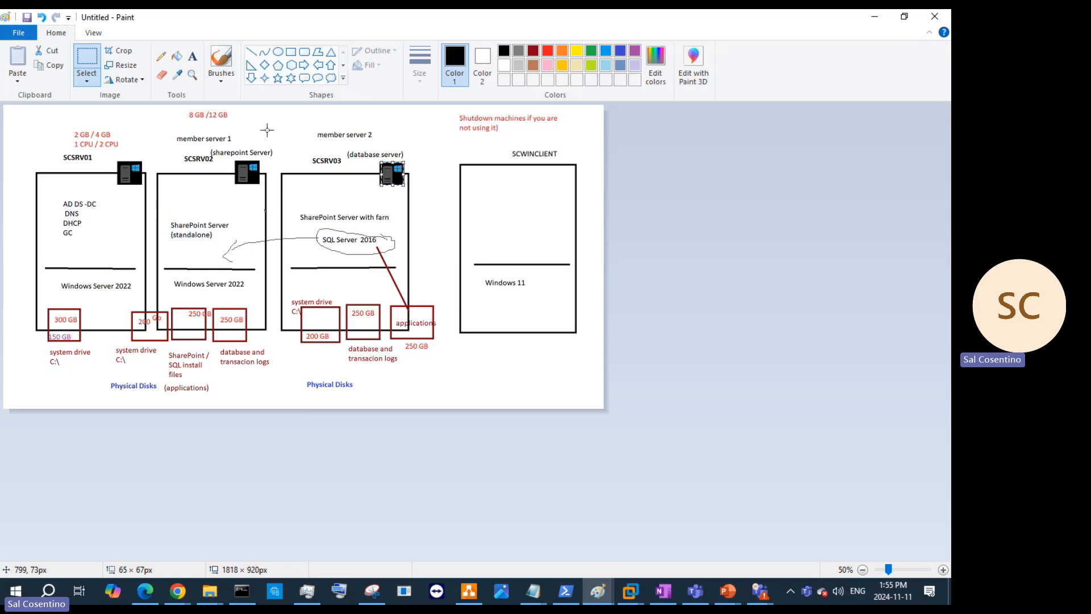
key("ctrl+c")
key("ctrl+v")
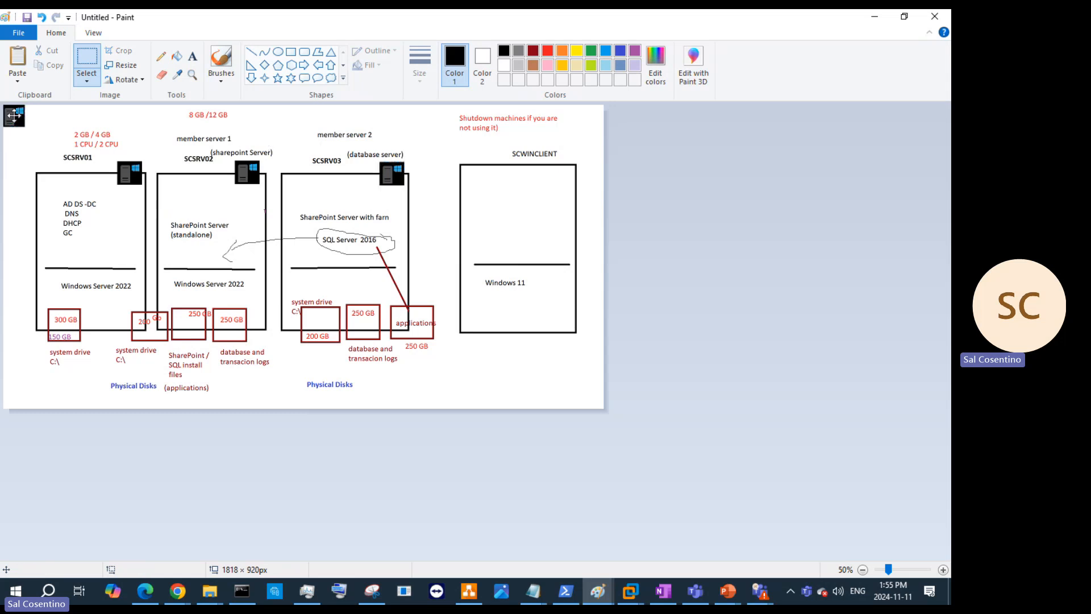
left_click_drag(13, 116, 570, 169)
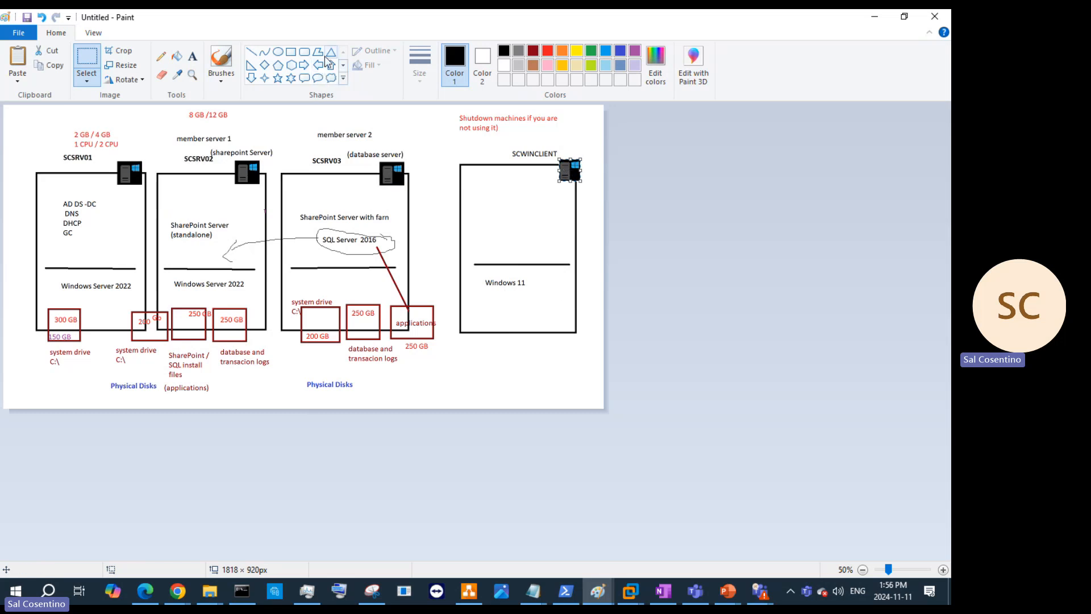
Draw two dark red right triangles, about 39 × 69 px and 37 × 63 px, on SCSRV01's lower edge beside its 300 GB disk
left_click(250, 65)
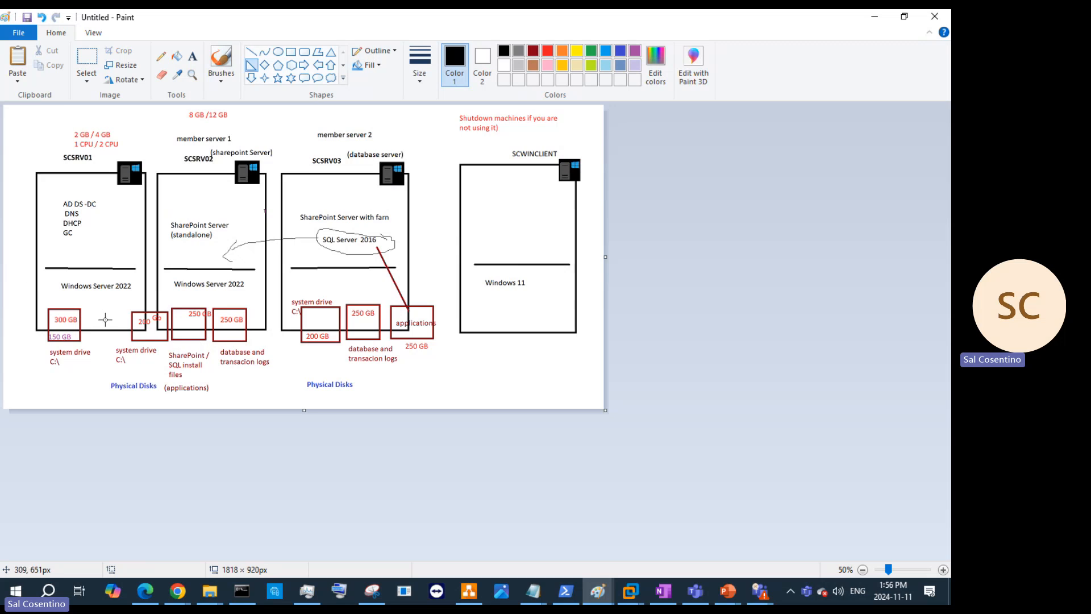
left_click_drag(96, 315, 108, 336)
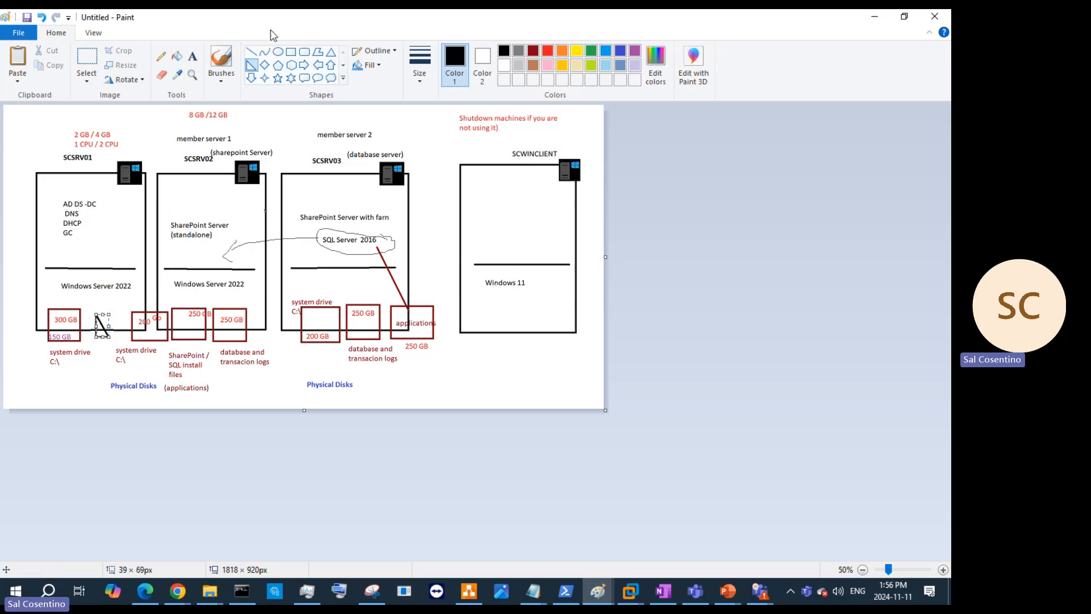
left_click(532, 51)
left_click_drag(114, 312, 124, 333)
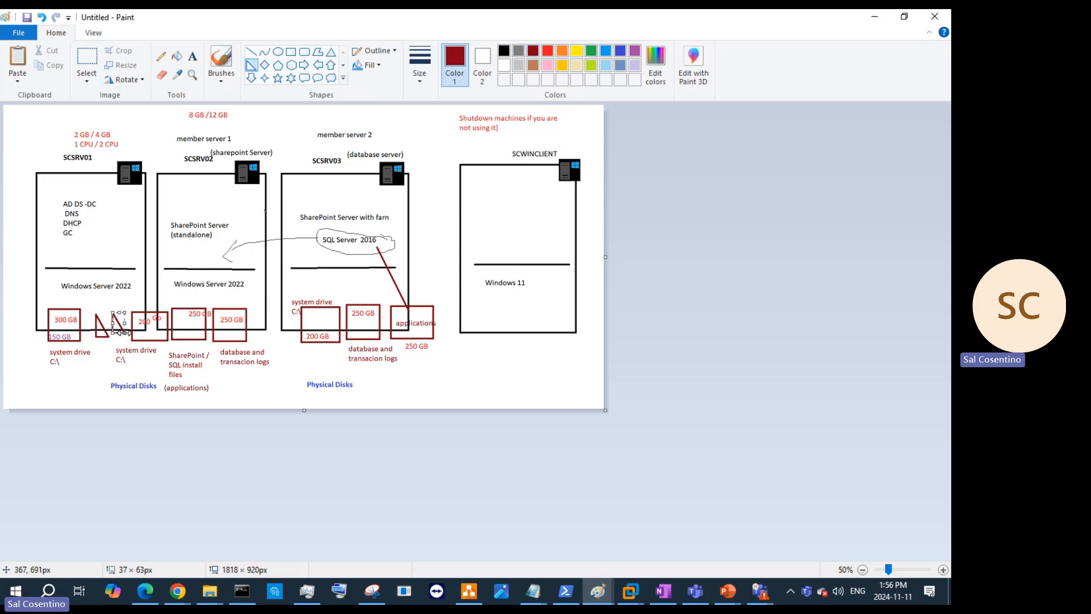
Draw two dark red right triangles at the right edge of SCSRV02 and two more at the right edge of SCSRV03
left_click_drag(253, 290, 274, 336)
left_click_drag(404, 235, 419, 258)
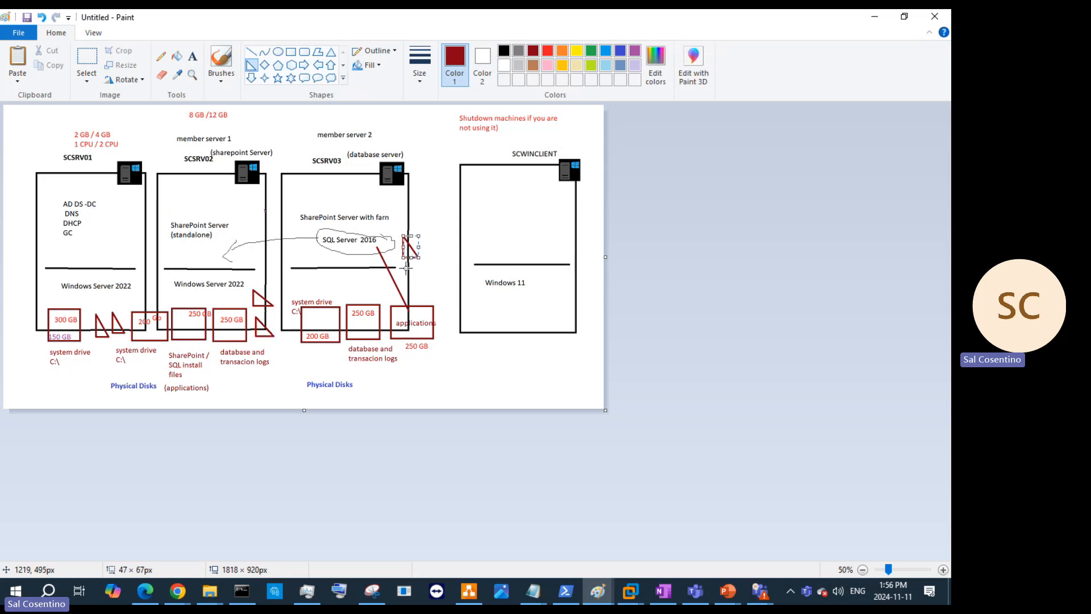
left_click_drag(405, 271, 422, 287)
Draw two dark red right triangles, about 55 × 89 px and 53 × 103 px, at the lower-right corner of the SCWINCLIENT rectangle
left_click_drag(545, 312, 564, 342)
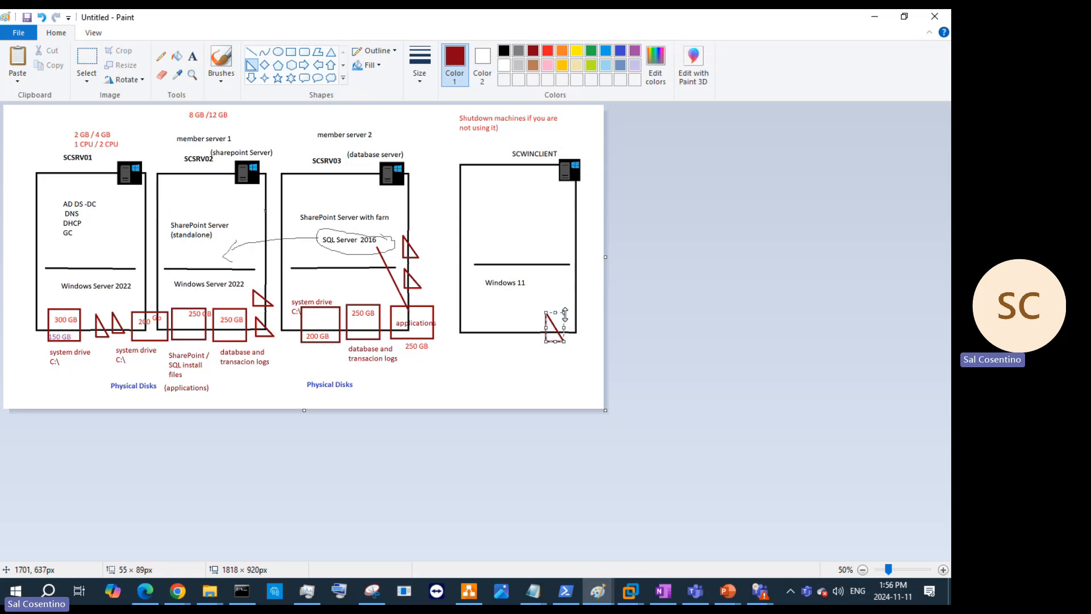
mouse_move(565, 314)
left_mouse_down()
mouse_move(560, 306)
mouse_move(543, 321)
mouse_move(541, 310)
mouse_move(585, 342)
left_mouse_up()
left_click(554, 360)
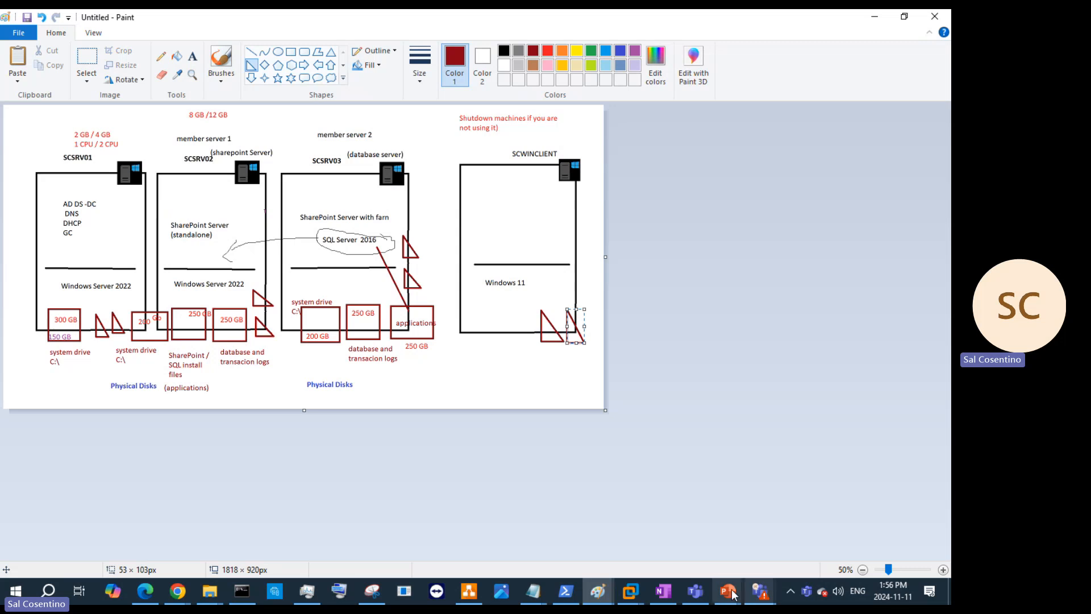
In the separate Standalone Farm Diagram drawing, add the dark red text "AADC" beside AD DS in SCSRV01, and return to the lab diagram
left_click(598, 591)
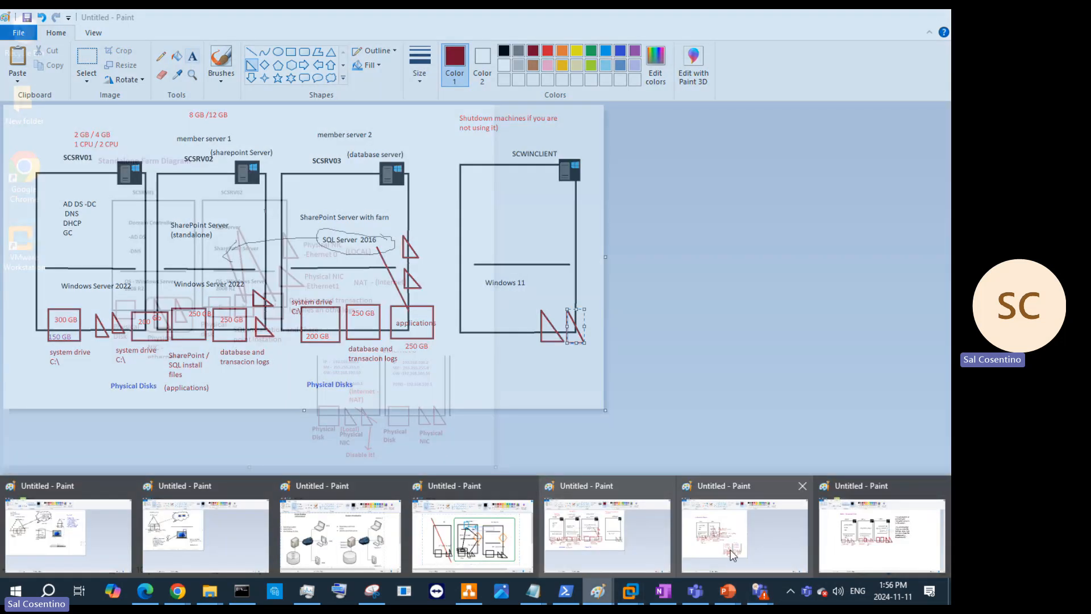
left_click(744, 537)
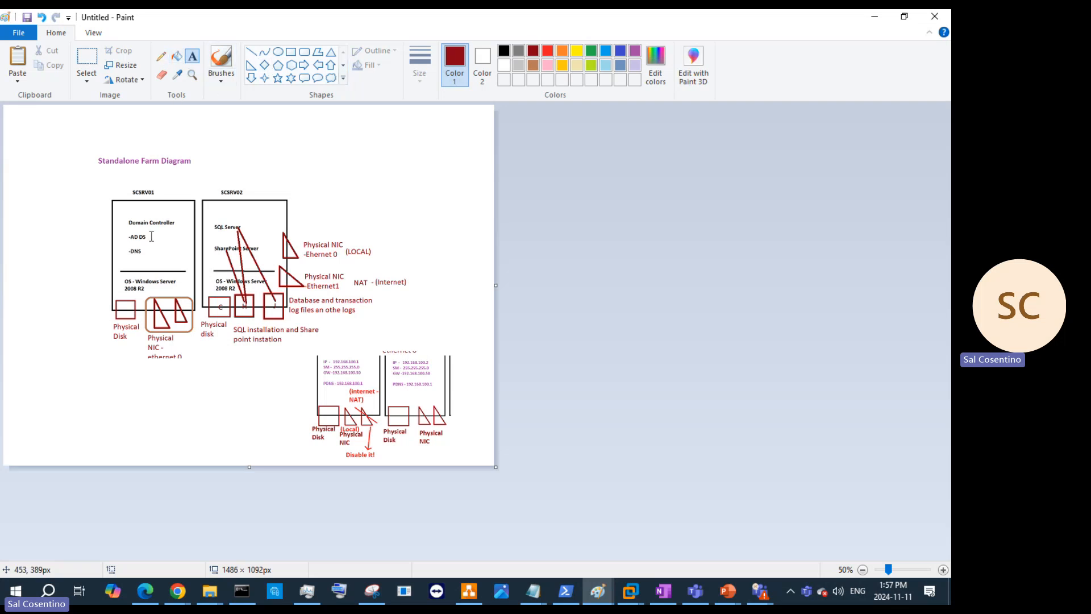
left_click(171, 241)
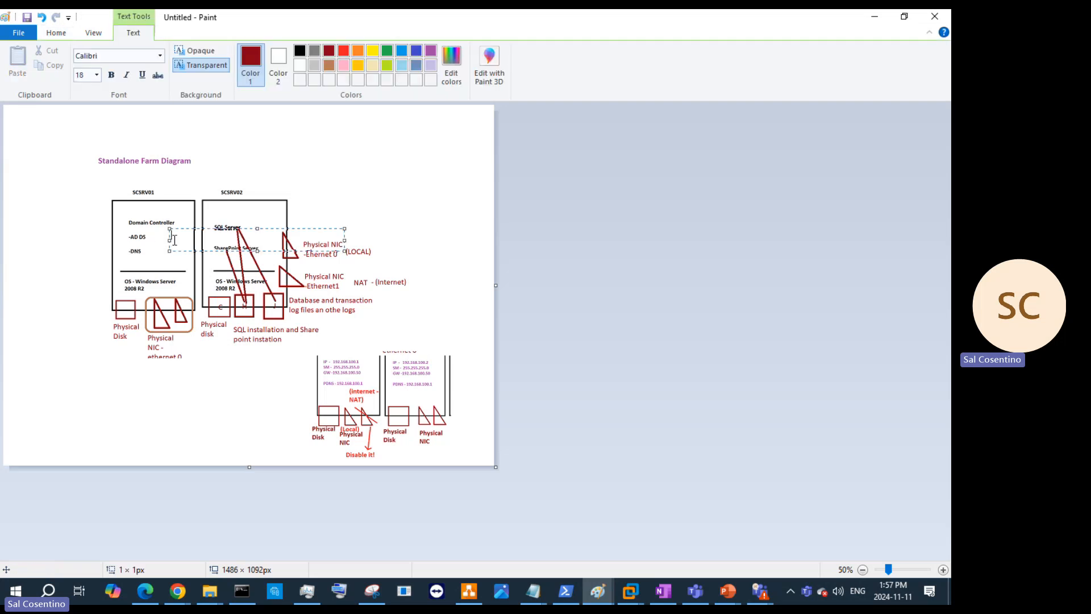
type("AADC")
left_click_drag(186, 228, 175, 234)
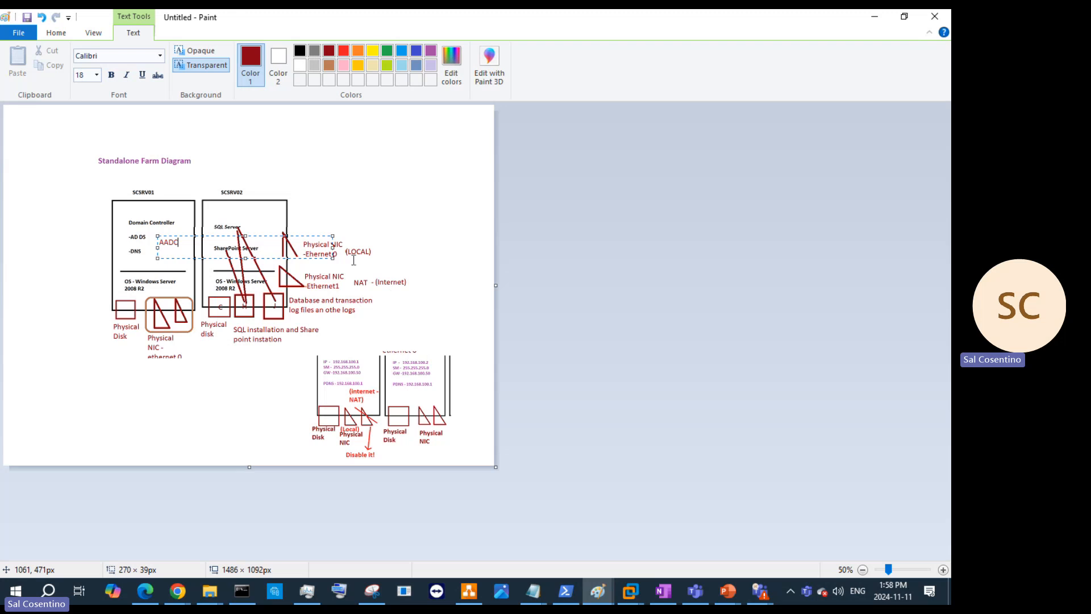
left_click(413, 183)
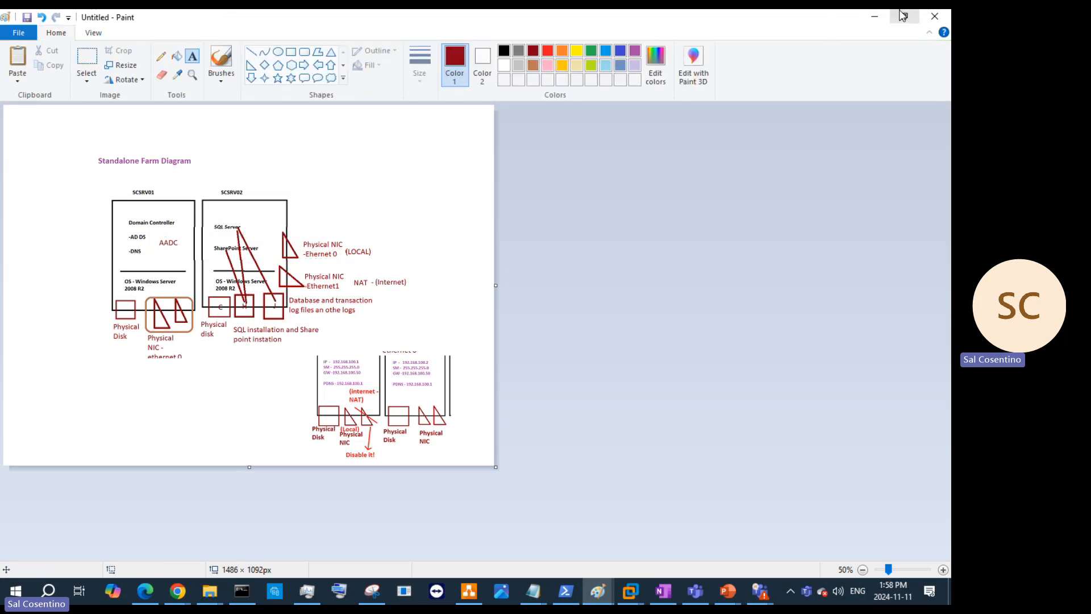
left_click(875, 16)
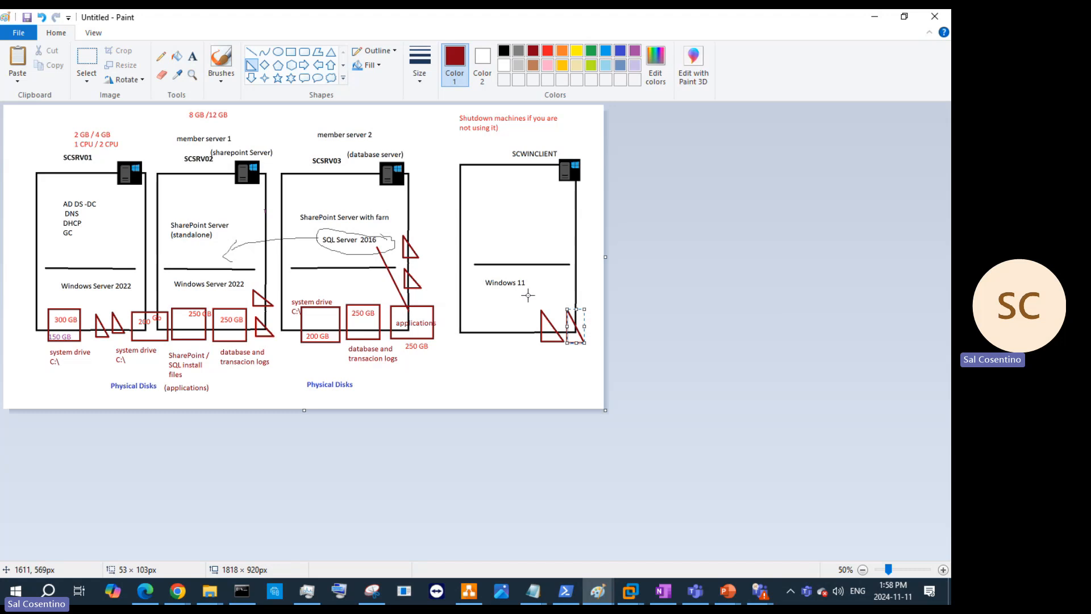
Draw two dark red rectangles, about 93 × 101 px and 65 × 101 px, across SCWINCLIENT's lower edge beside its triangles
left_click(479, 378)
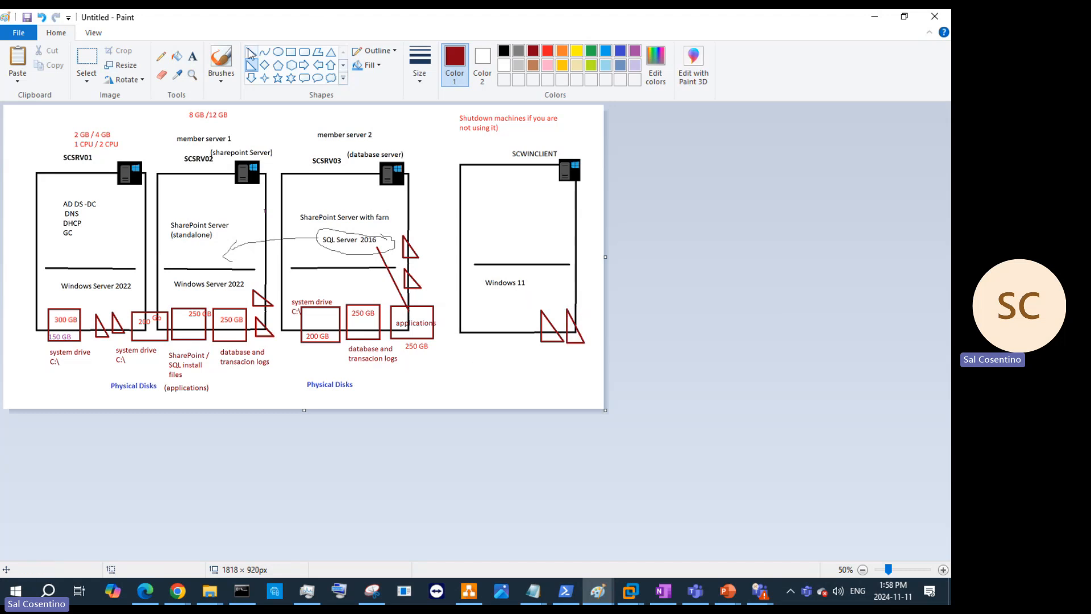
left_click(292, 54)
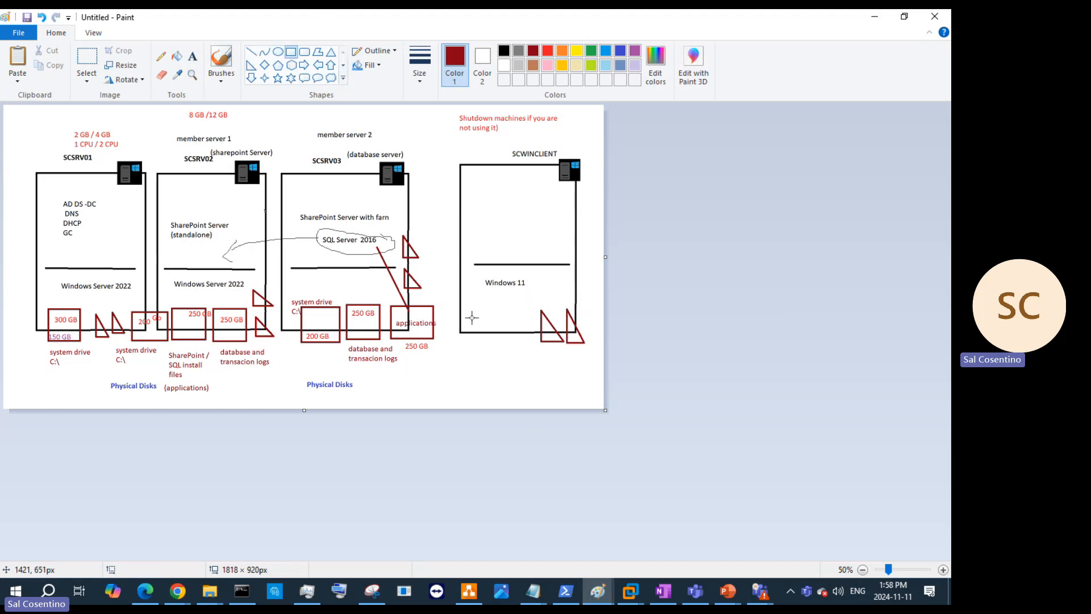
left_click_drag(470, 316, 502, 349)
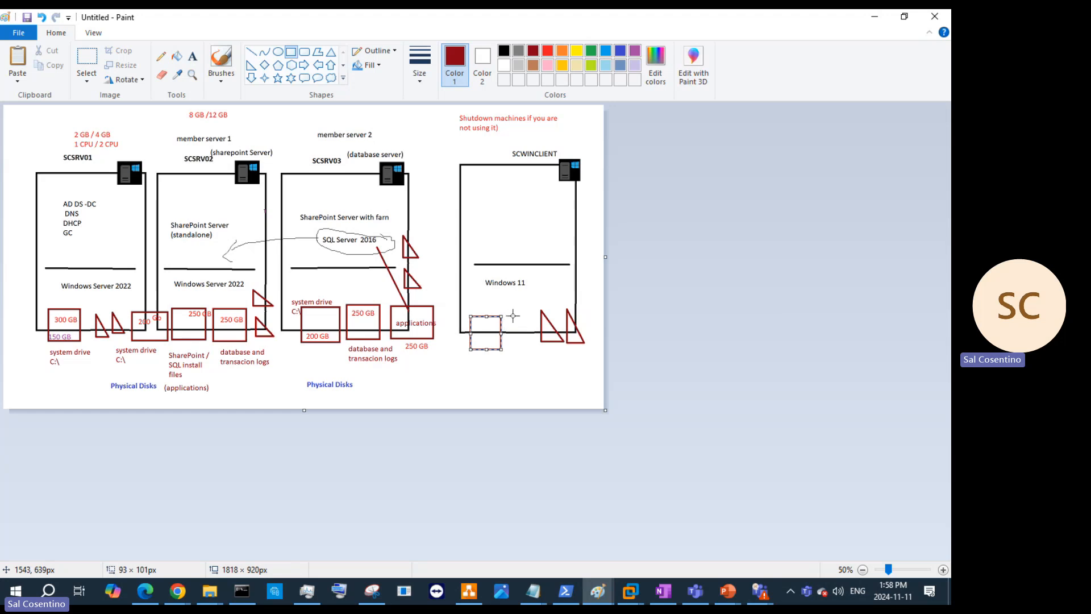
left_click_drag(513, 316, 534, 349)
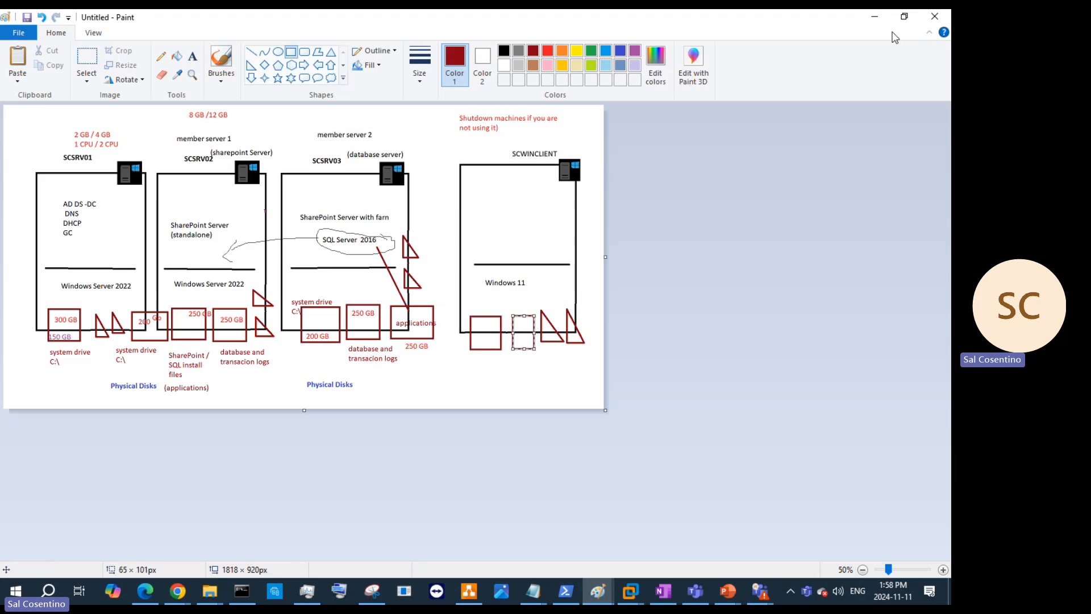
Minimize the drawing windows and switch to VMware Workstation, showing the SCDCSRV-01Sept2024 virtual machine
left_click(870, 17)
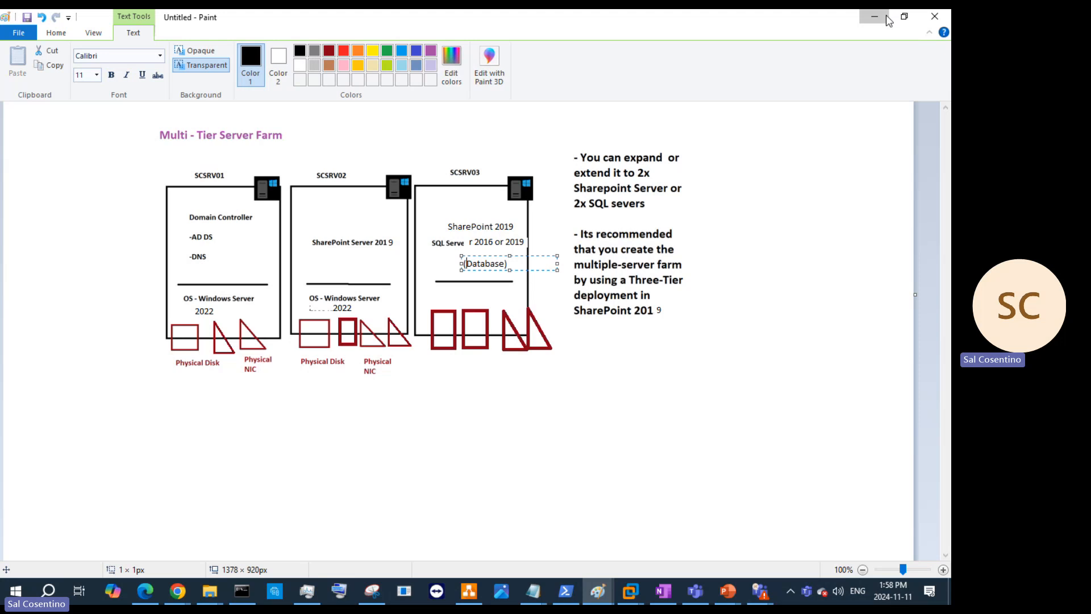
left_click(886, 17)
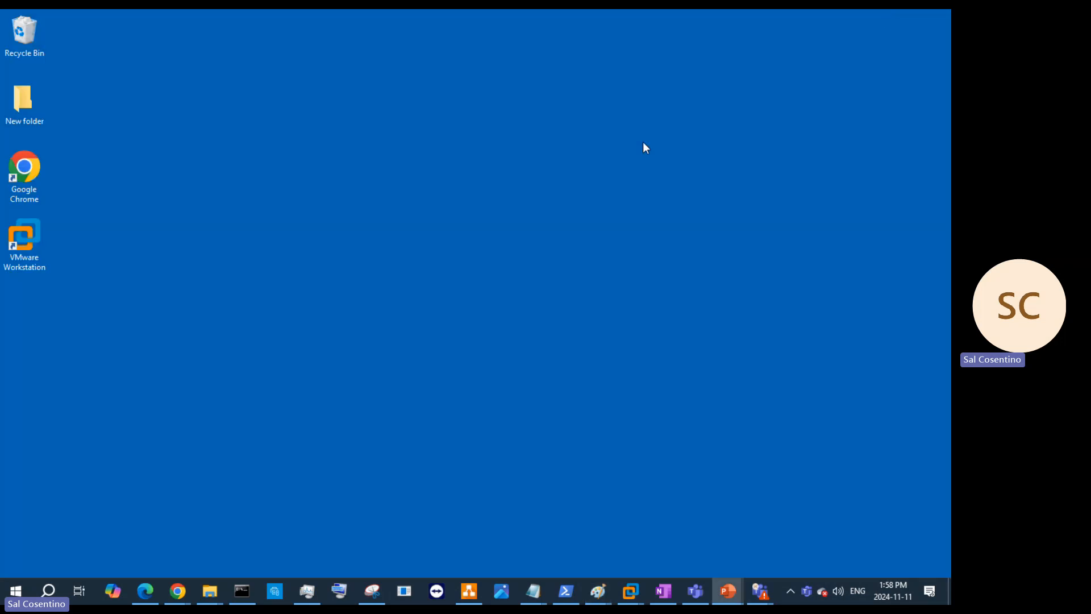
left_click(664, 578)
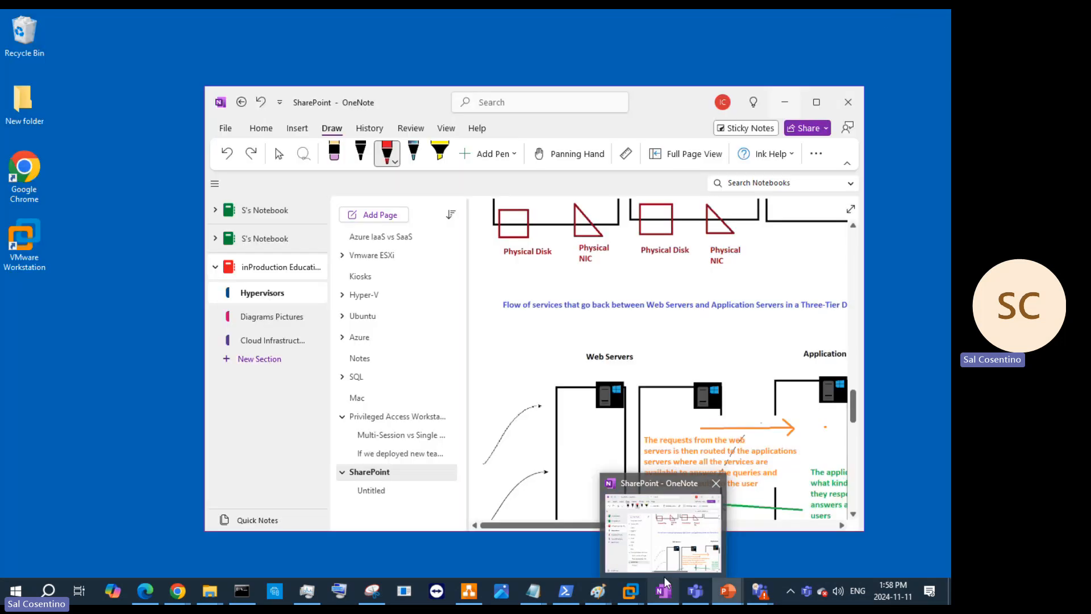
left_click(664, 576)
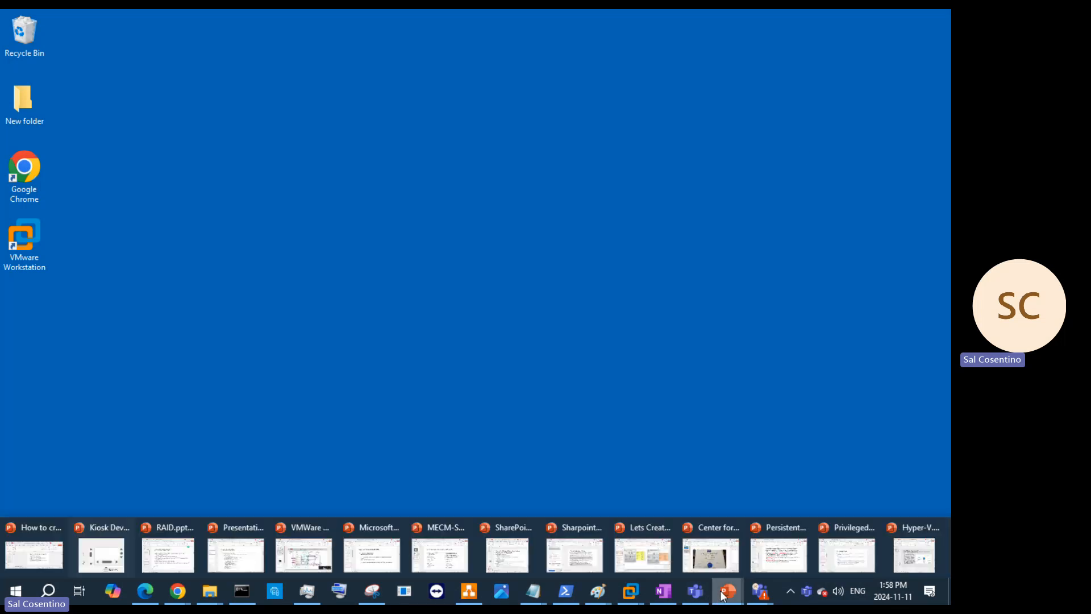
mouse_move(655, 589)
left_click(606, 544)
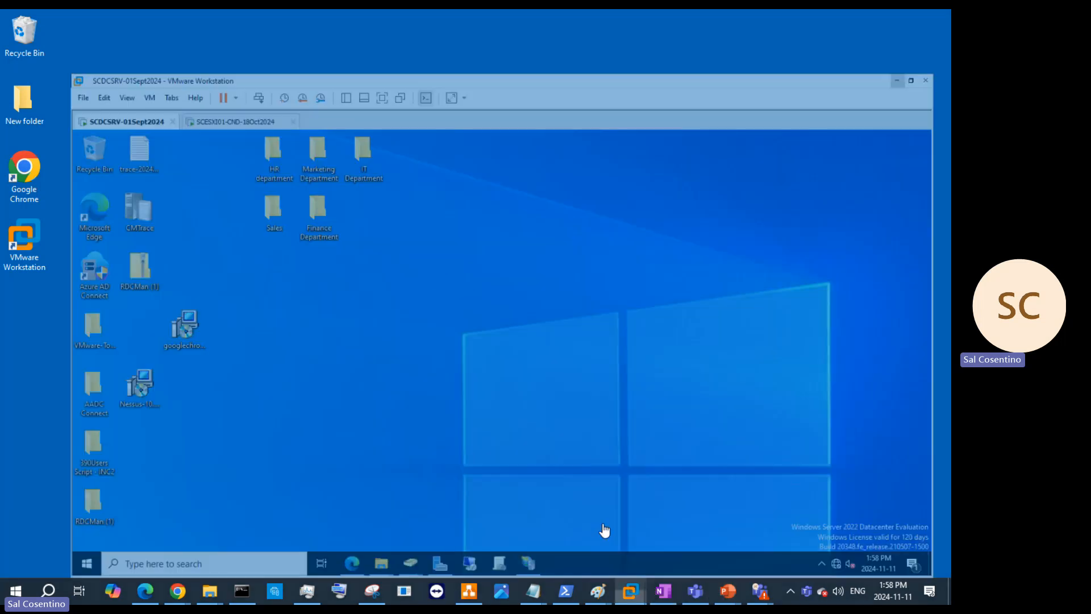
left_click(225, 62)
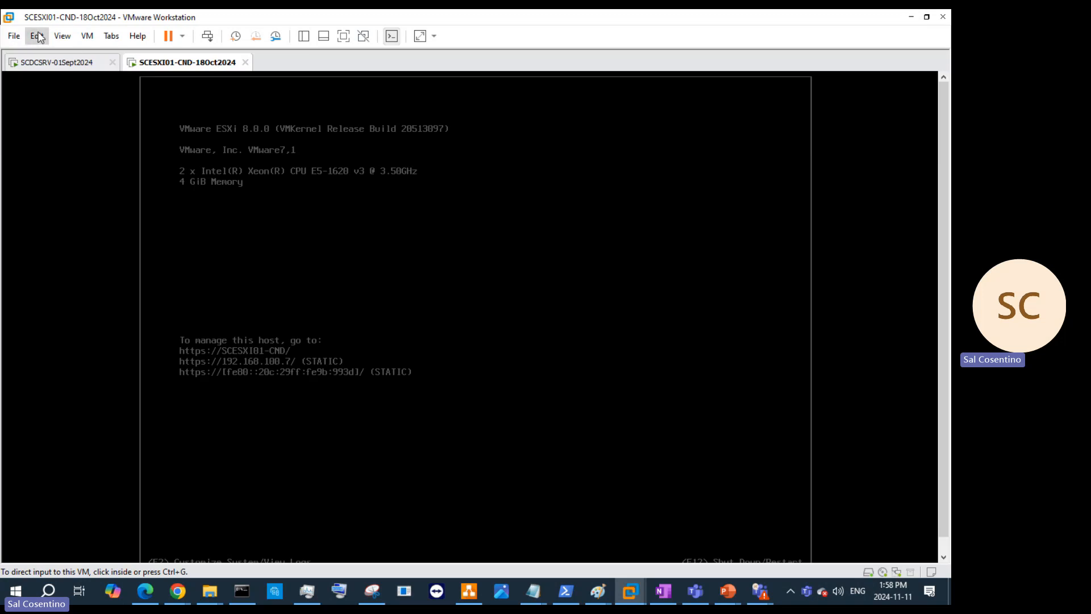
left_click(22, 63)
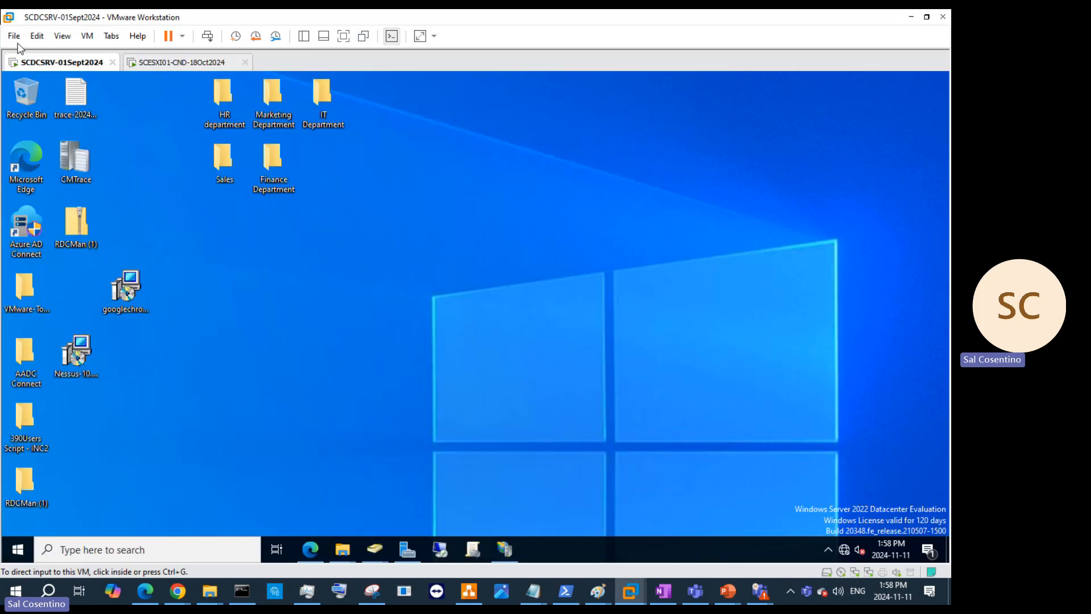
Start a new virtual machine with the typical configuration and choose Microsoft Windows, version Windows Server 2019, as the guest system
left_click(14, 36)
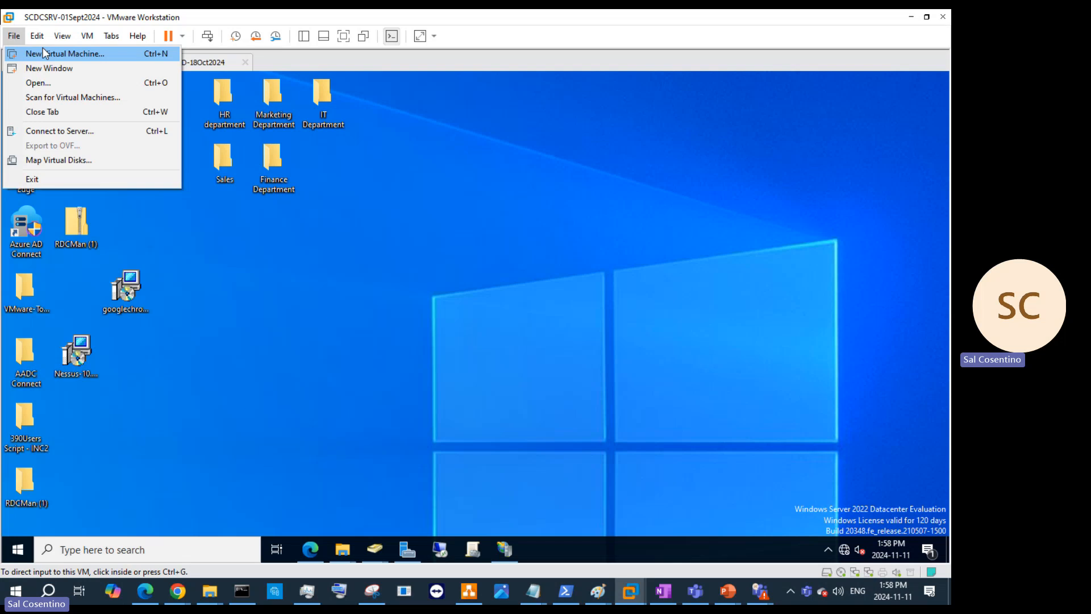
left_click(43, 51)
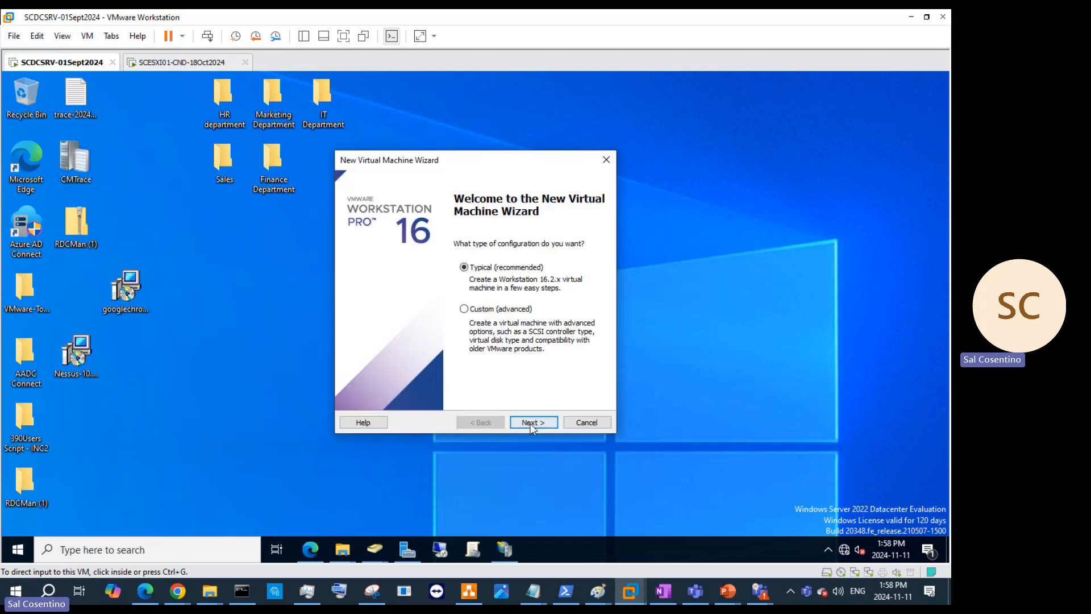
left_click(529, 421)
left_click(527, 421)
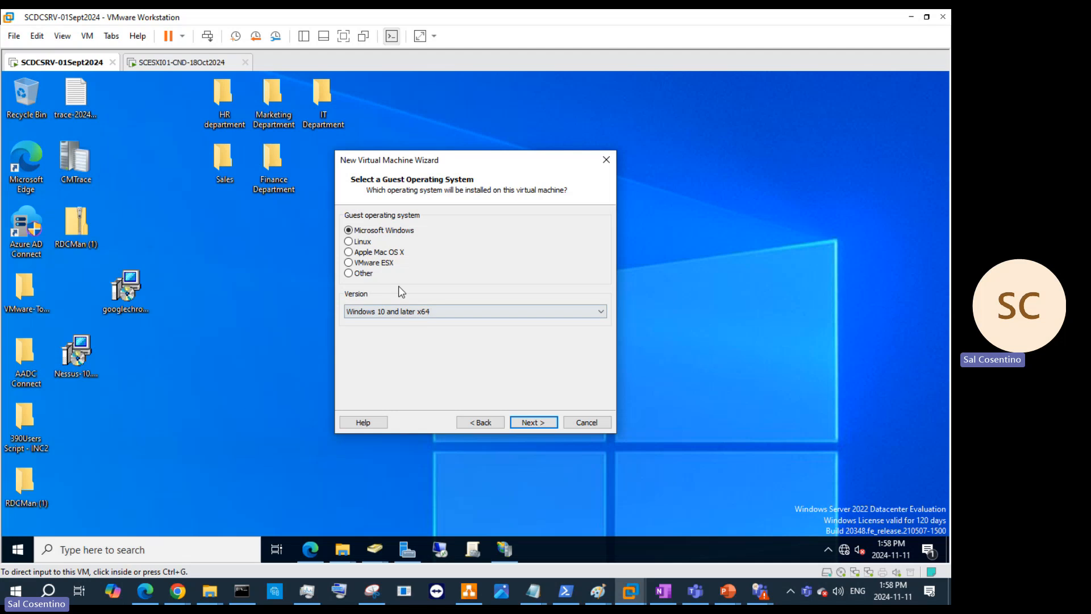
left_click(421, 312)
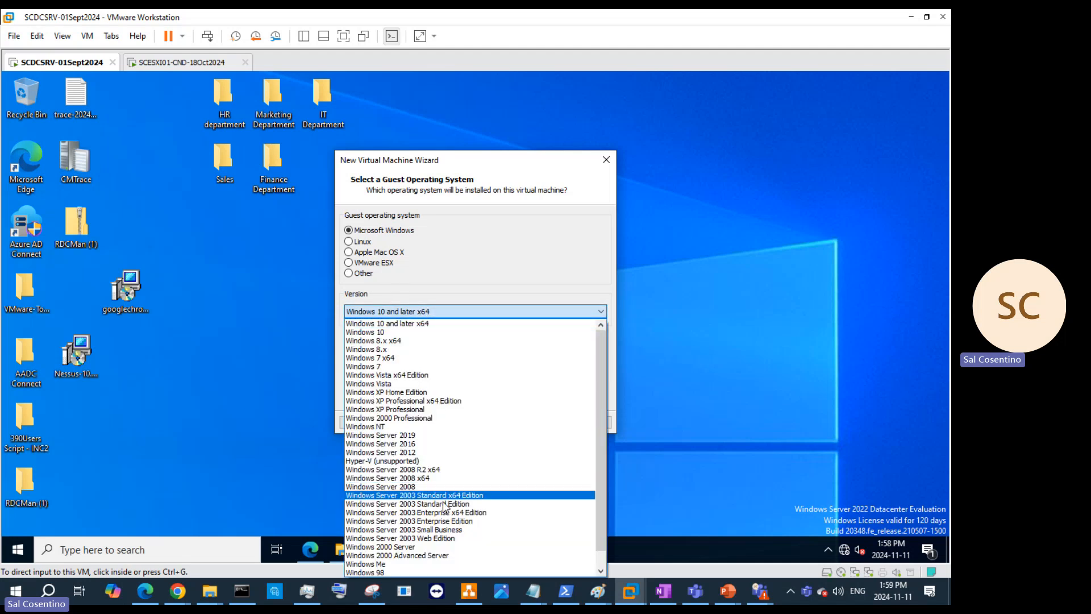
left_click(418, 435)
left_click(533, 423)
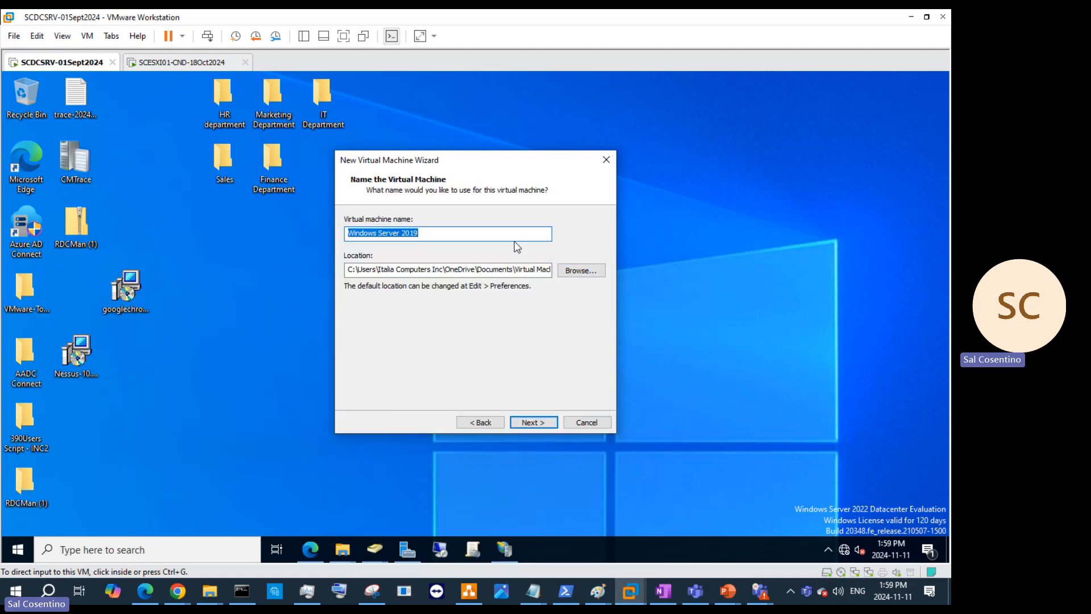
Name the virtual machine "SCSPSV01-11Nov2024" and copy that name
type("SCSR")
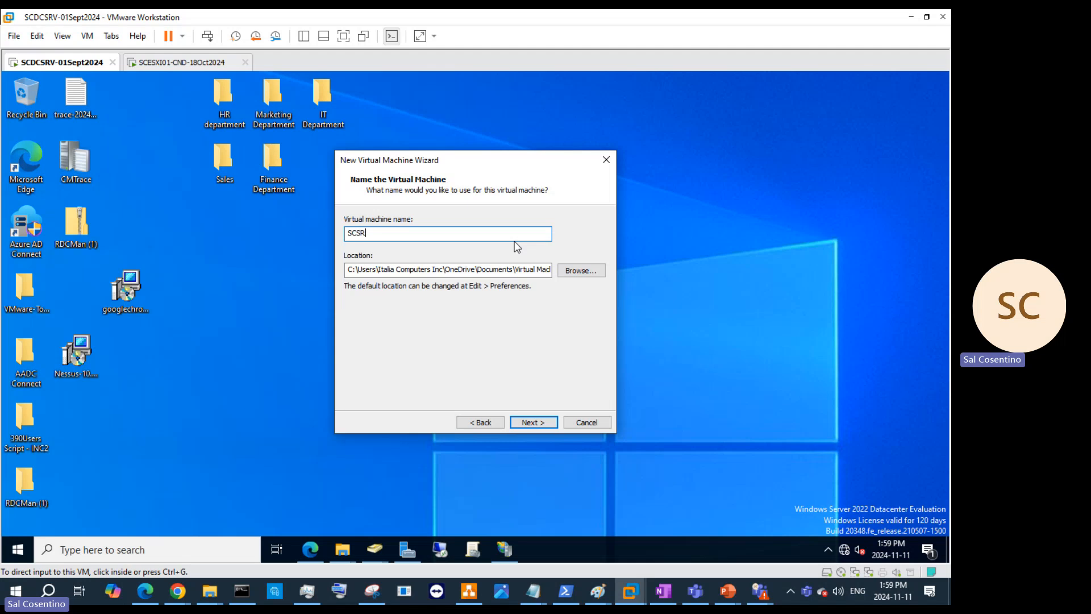
type("V")
key("BackSpace")
key("BackSpace")
key("BackSpace")
type("SPSV01-11Nov2024")
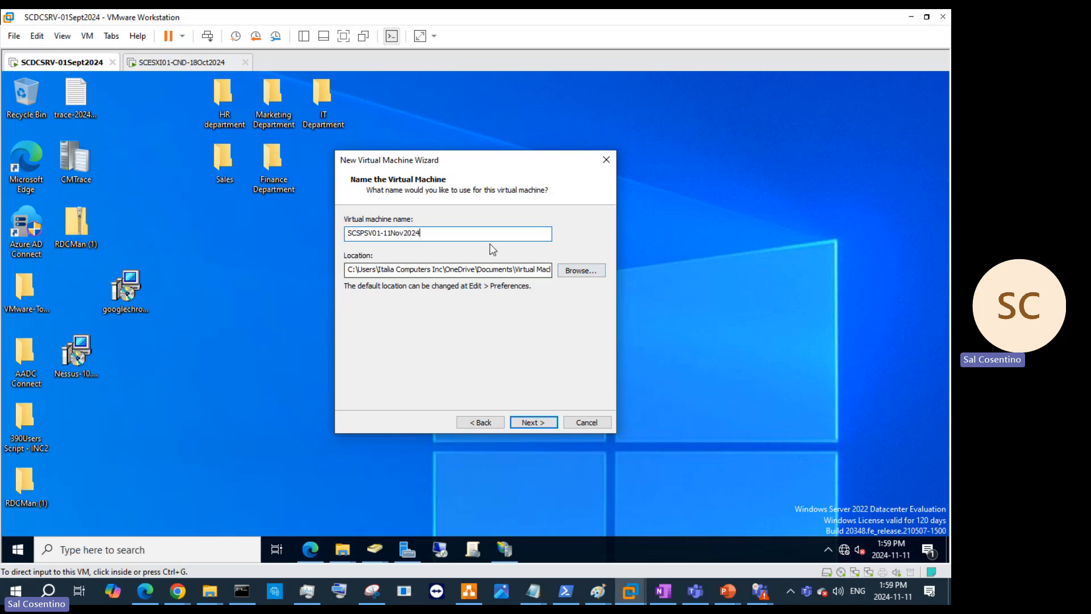
left_click_drag(435, 234, 247, 238)
key("ctrl+c")
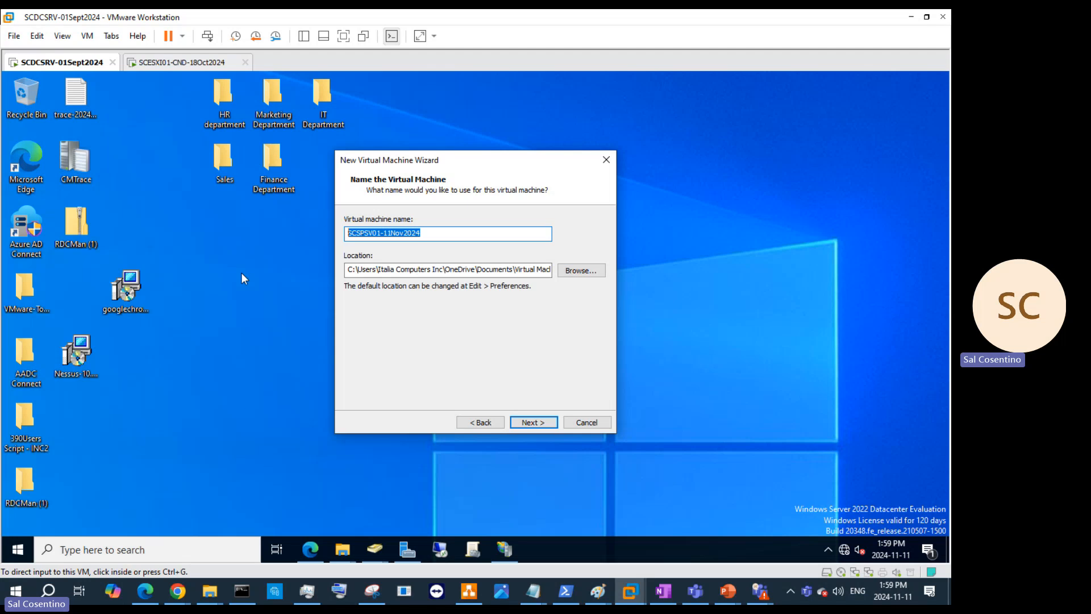
Create a folder named "Sharepoint" inside the Virtual Machines folder on the SSD-25TB (Y:) drive
left_click(581, 270)
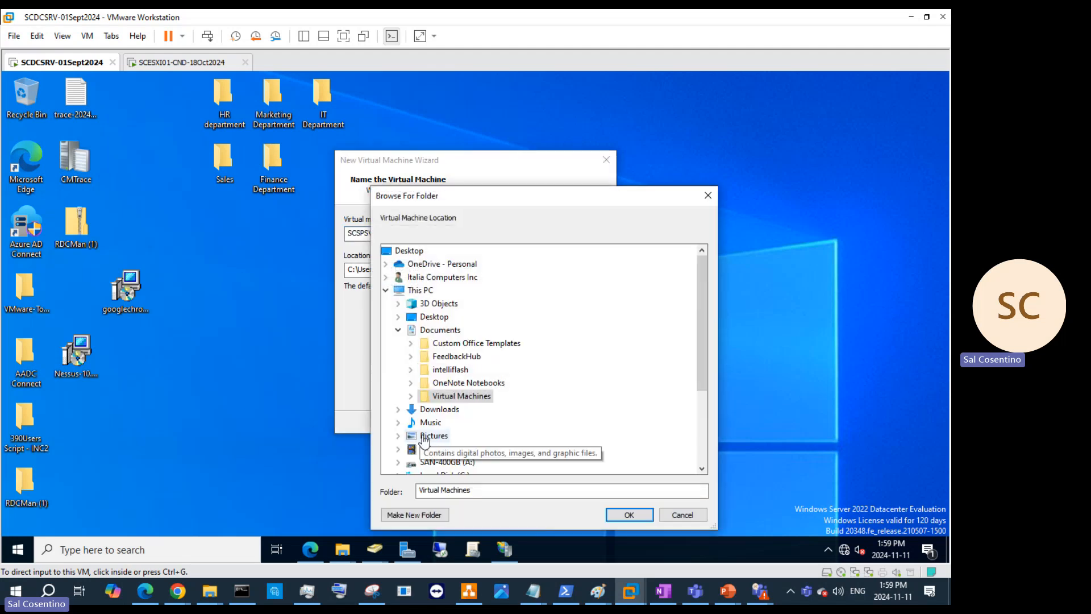
scroll(418, 446, "down", 3)
double_click(418, 438)
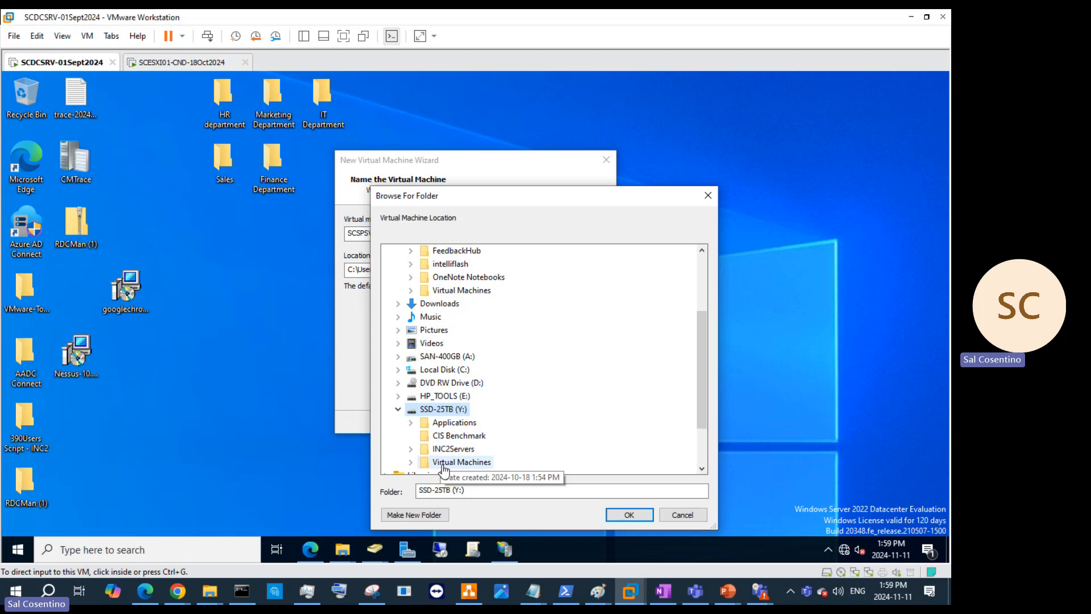
double_click(444, 463)
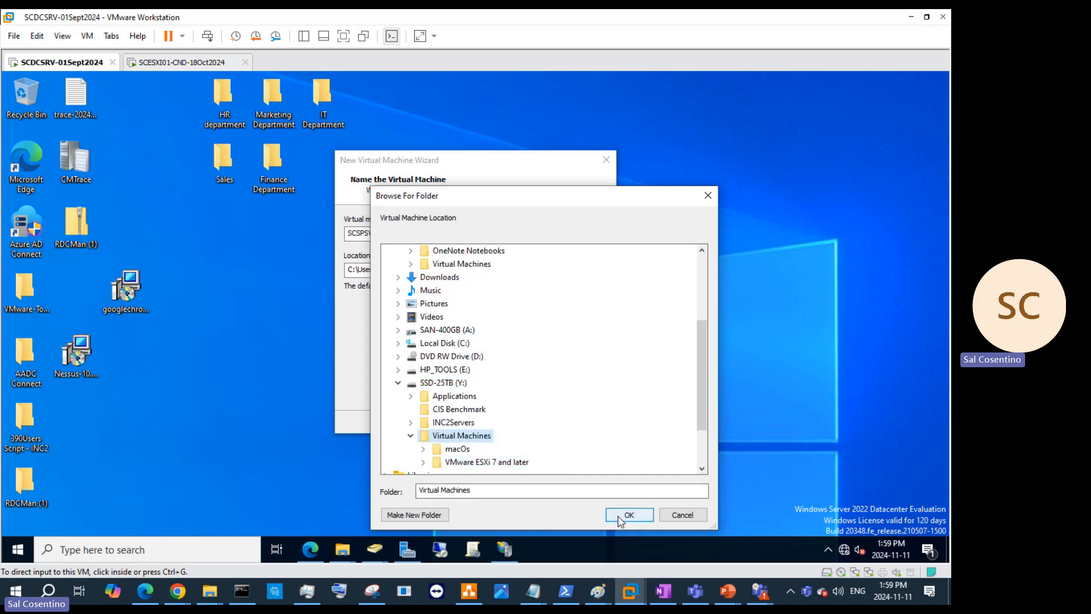
scroll(462, 431, "down", 2)
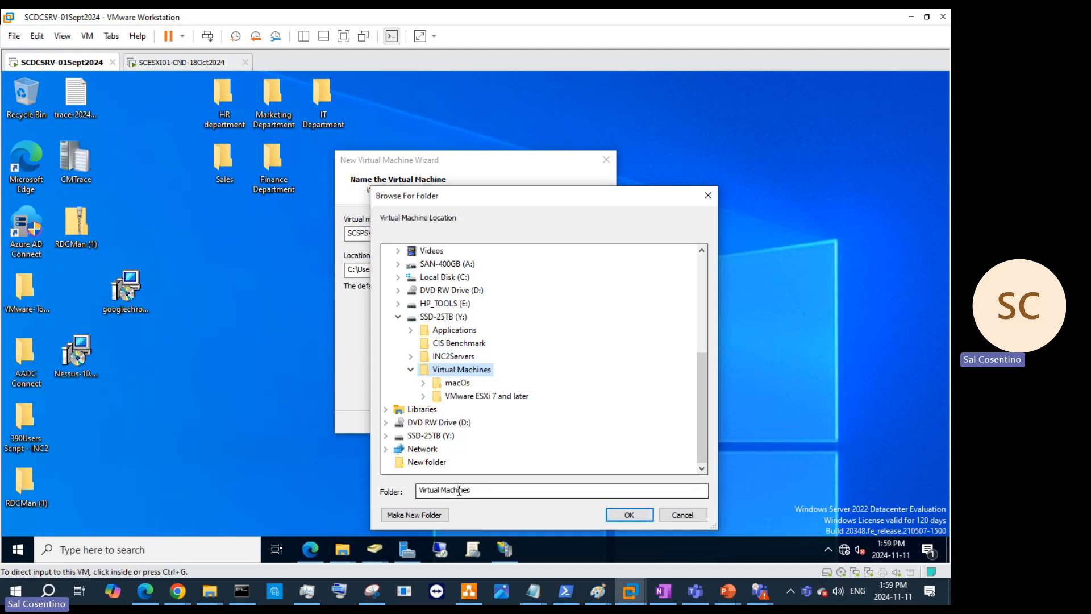
left_click(419, 516)
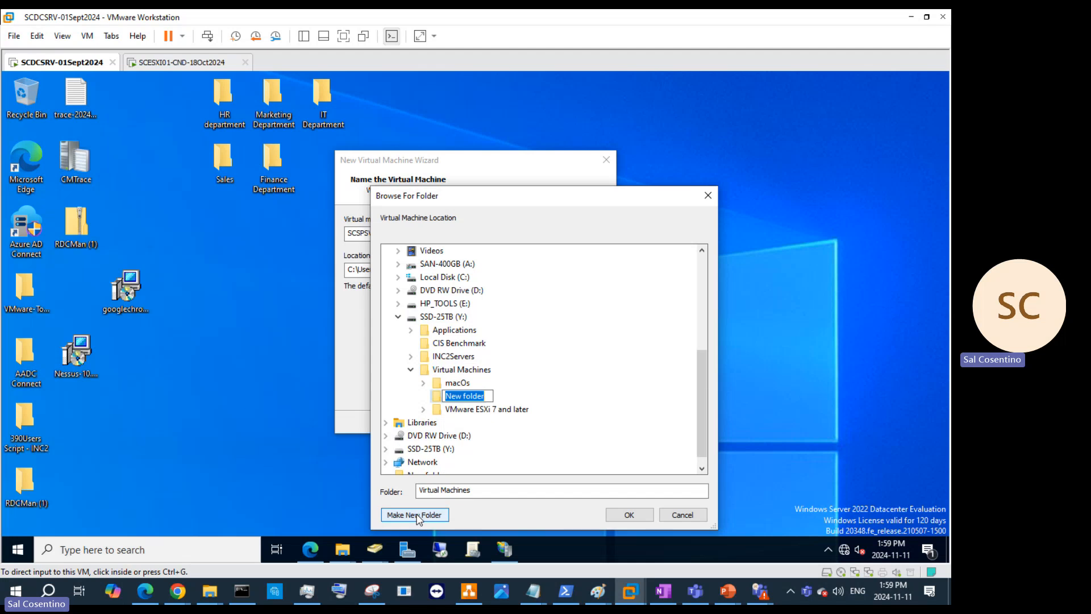
type("Sharepoint")
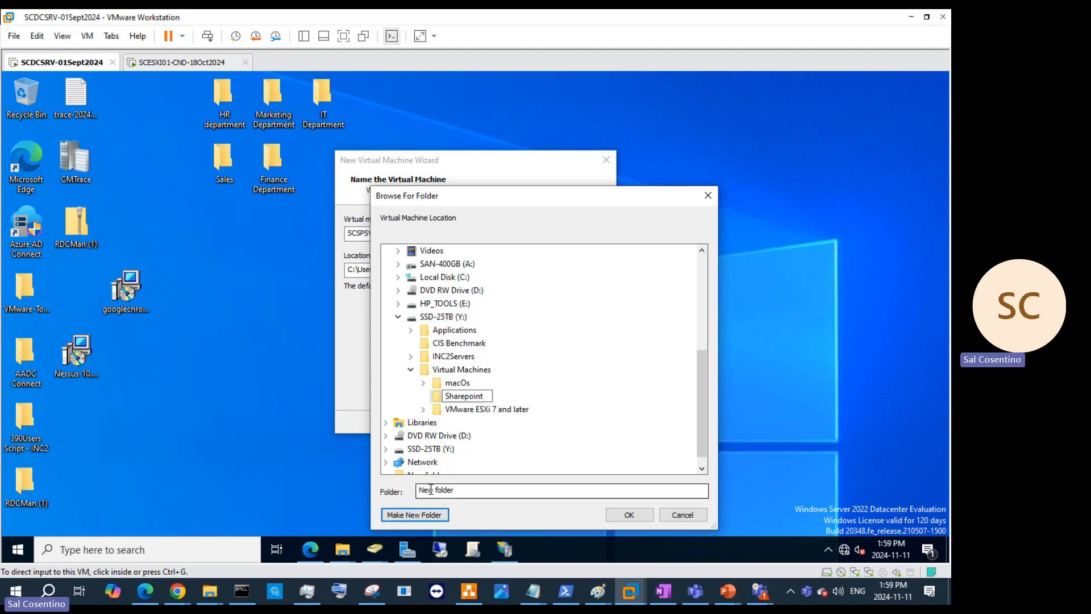
key("Return")
Set the virtual machine's location to Y:\Virtual Machines\Sharepoint\SCSPSV01-11Nov2024 and continue to the disk capacity settings
left_click(471, 385)
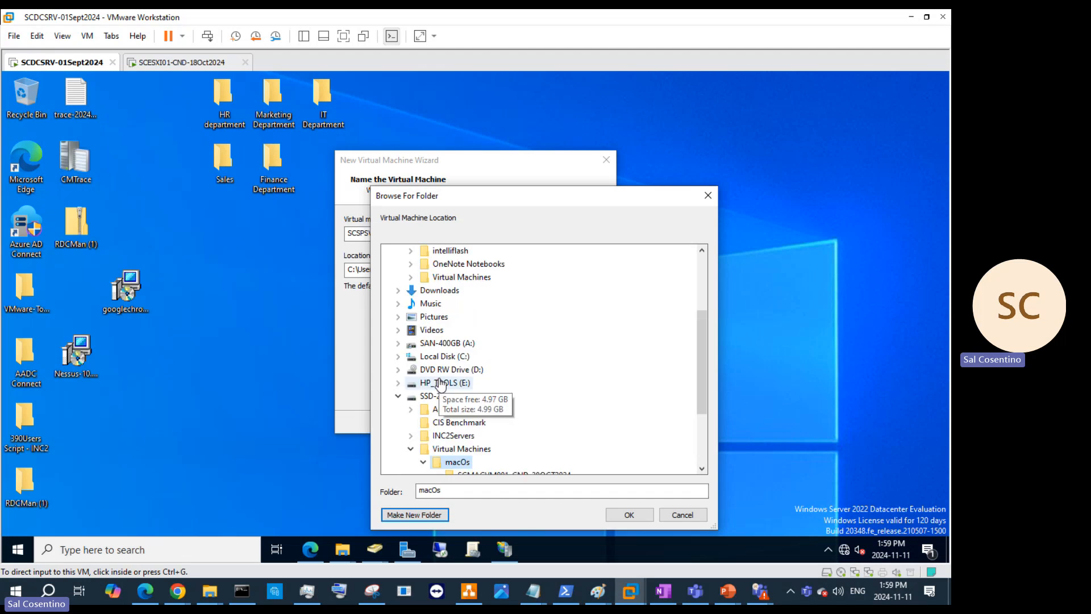
left_click(476, 451)
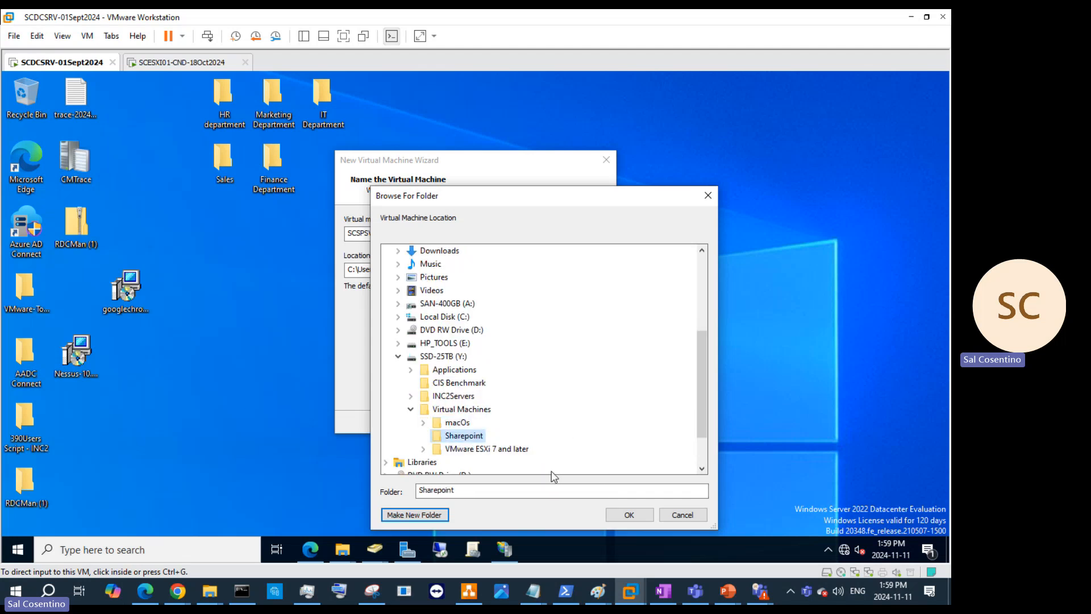
left_click(629, 515)
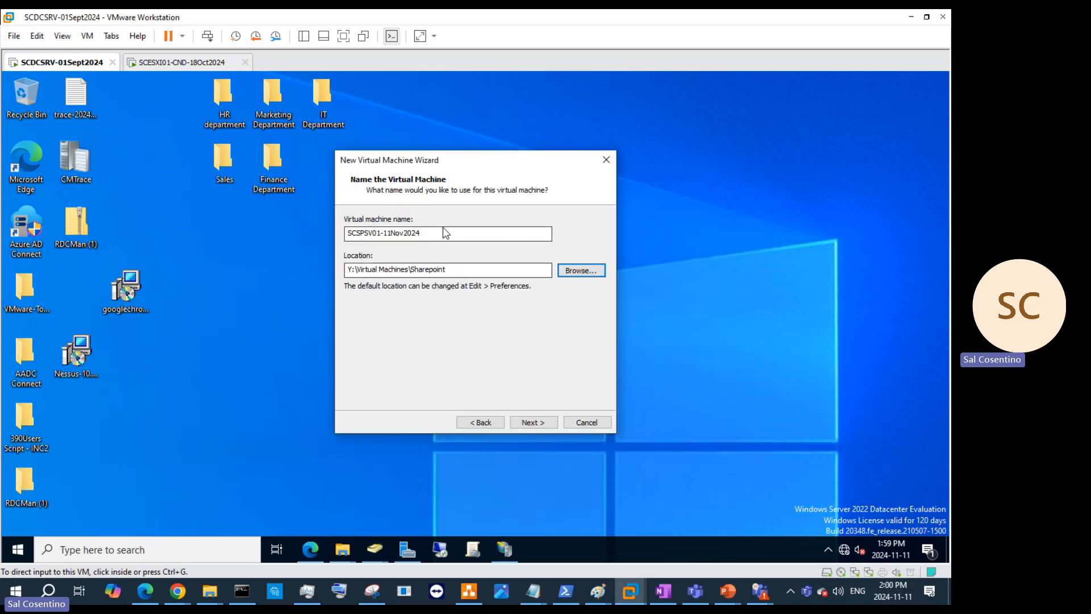
left_click(477, 266)
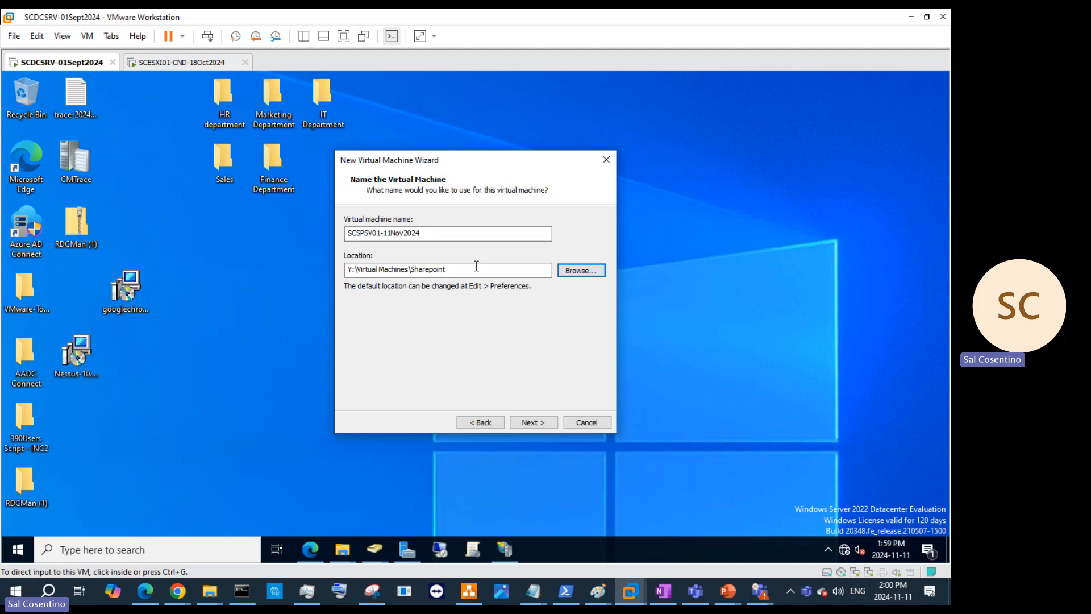
type("\\")
key("ctrl+v")
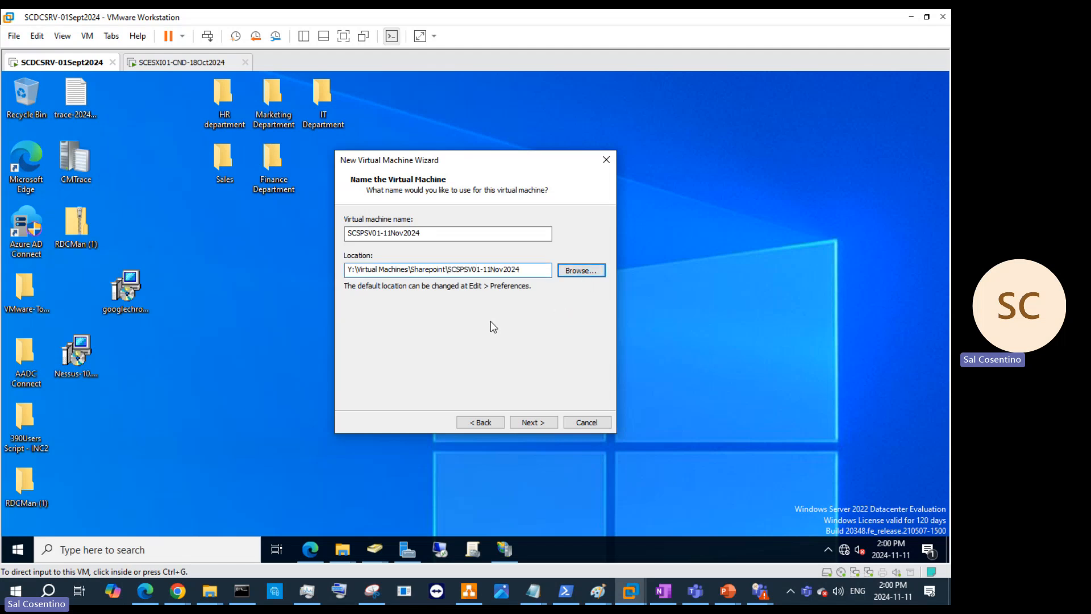
left_click_drag(537, 269, 236, 267)
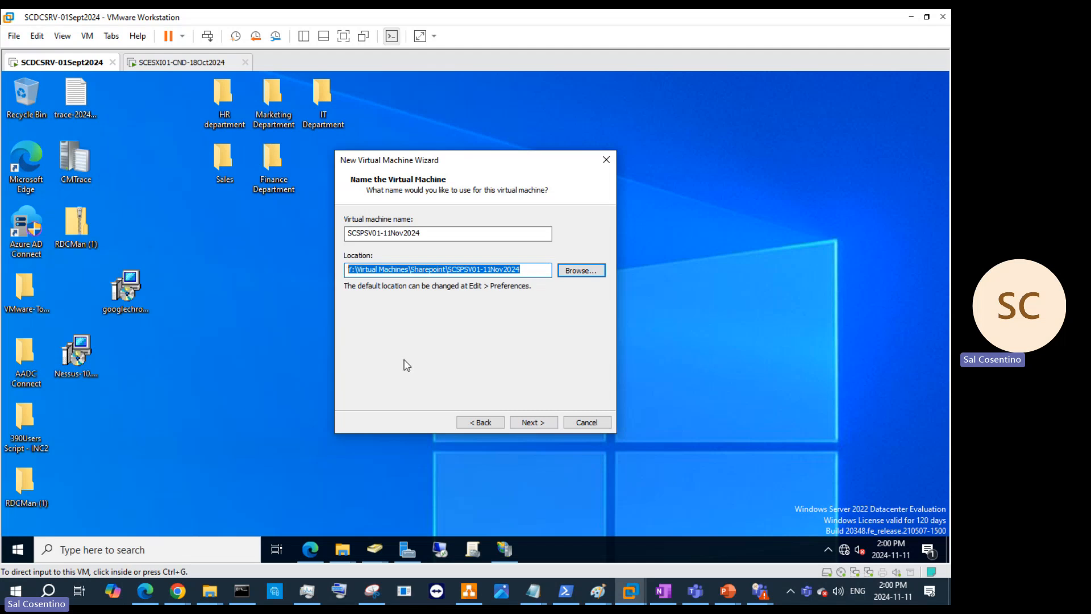
left_click(533, 423)
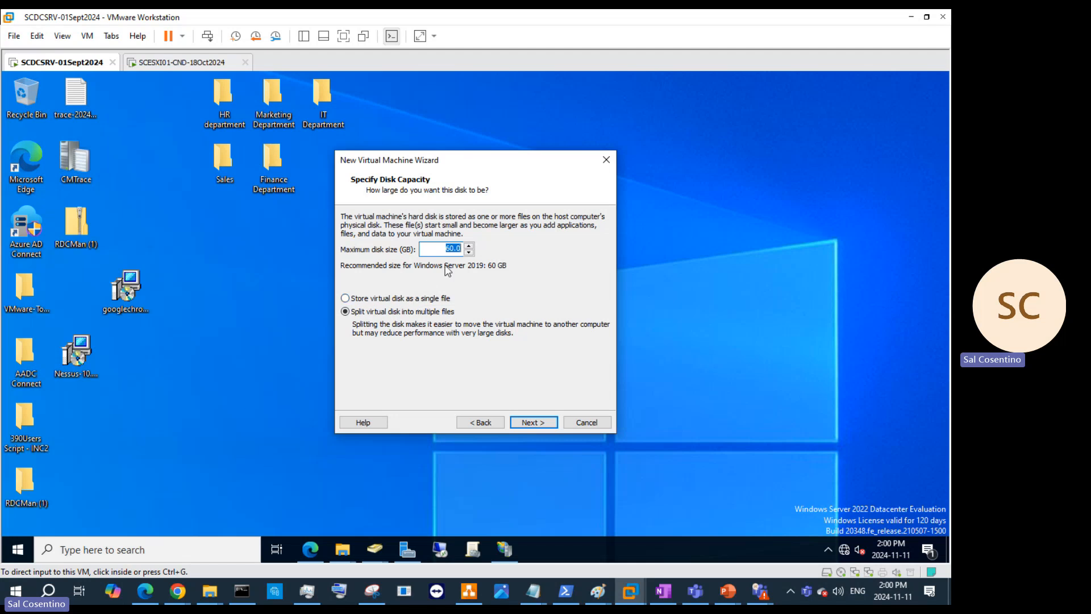
Set the maximum disk size to 200 GB, split into multiple files, and continue to the configuration summary
type("250")
key("BackSpace")
key("BackSpace")
type("150")
key("BackSpace")
key("BackSpace")
key("BackSpace")
type("200")
left_click(533, 422)
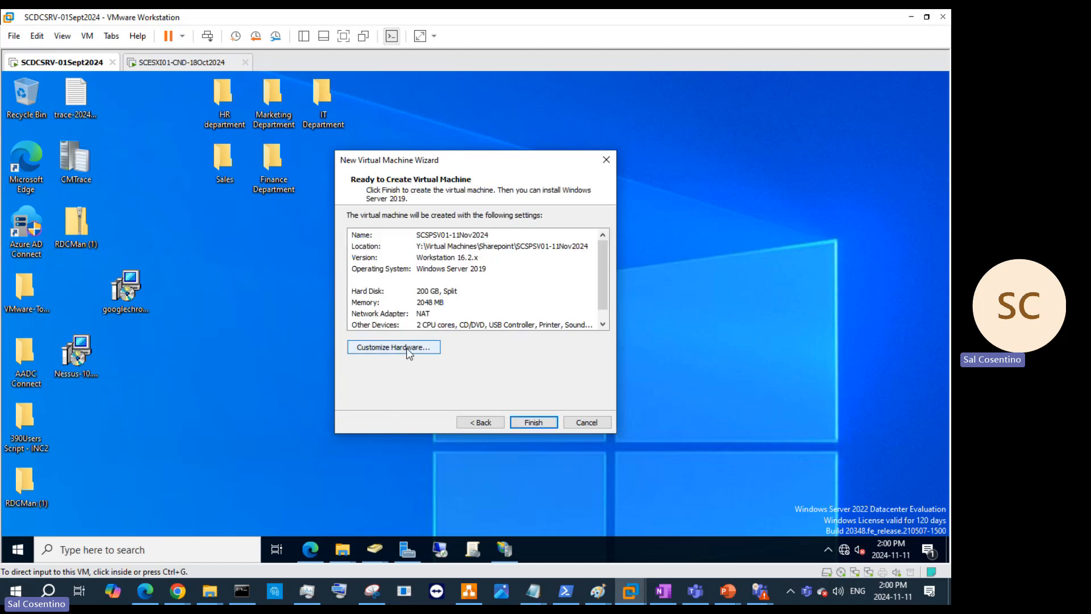
Customize the virtual machine's hardware by raising its memory to 17560 MB
left_click(407, 348)
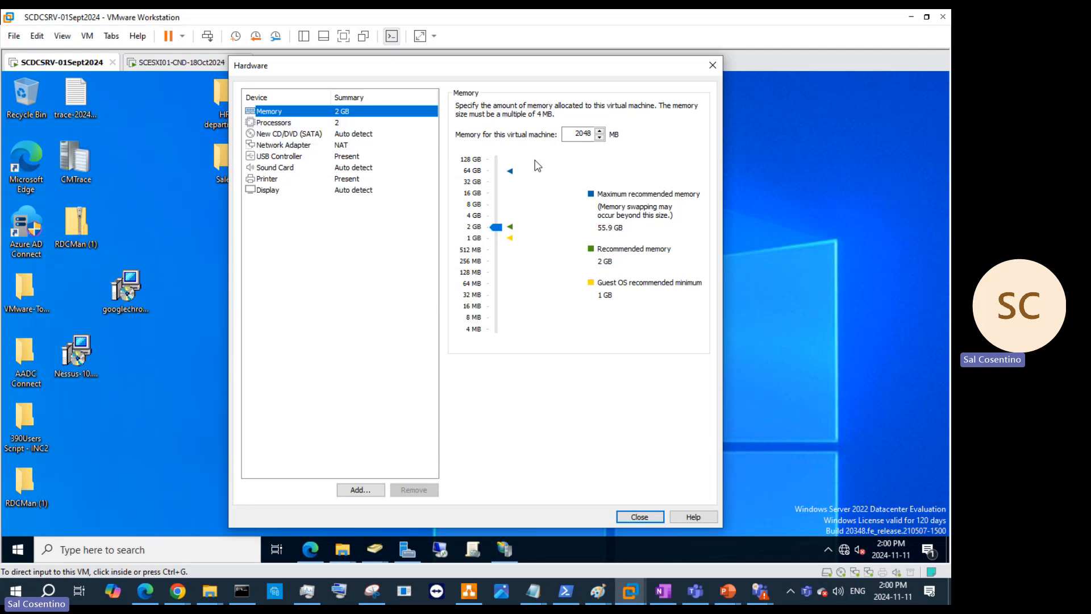
double_click(600, 130)
left_click(602, 131)
left_click(601, 131)
left_click(601, 130)
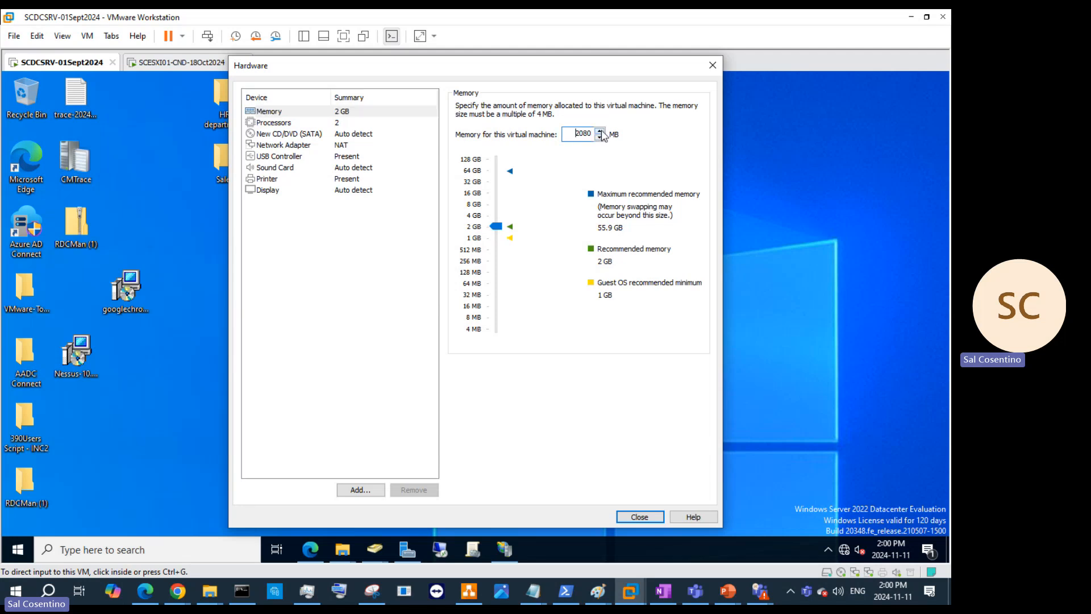
left_click(601, 131)
left_click(601, 131)
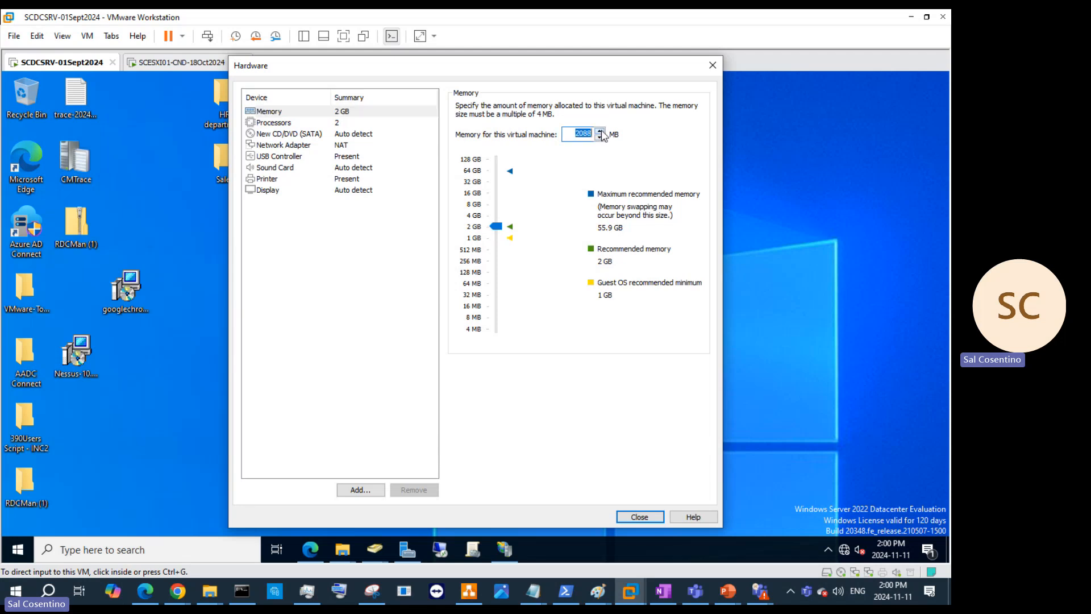
left_click(496, 199)
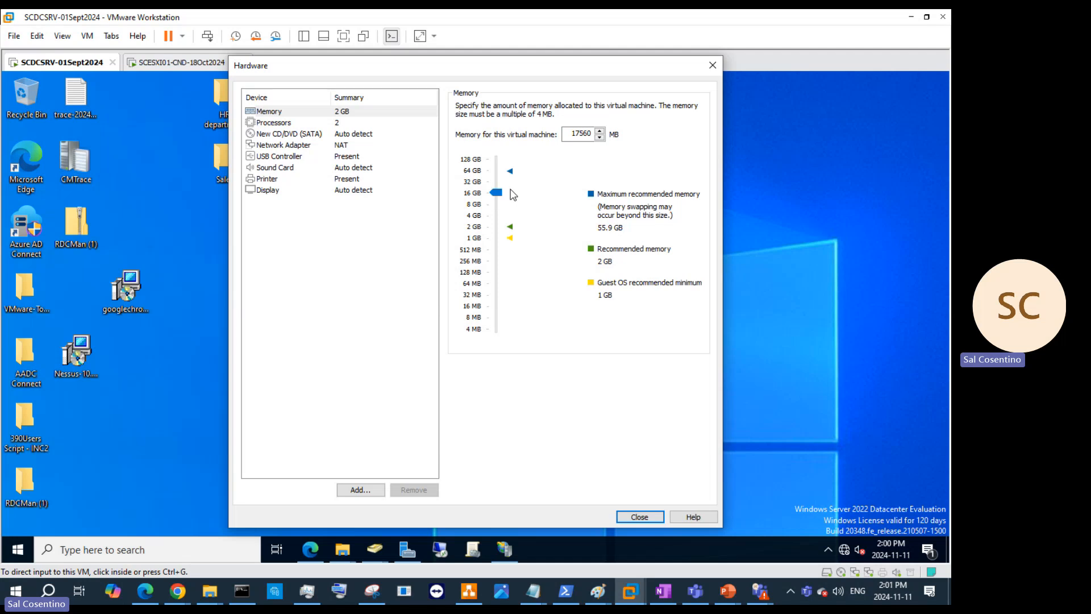
left_click(640, 517)
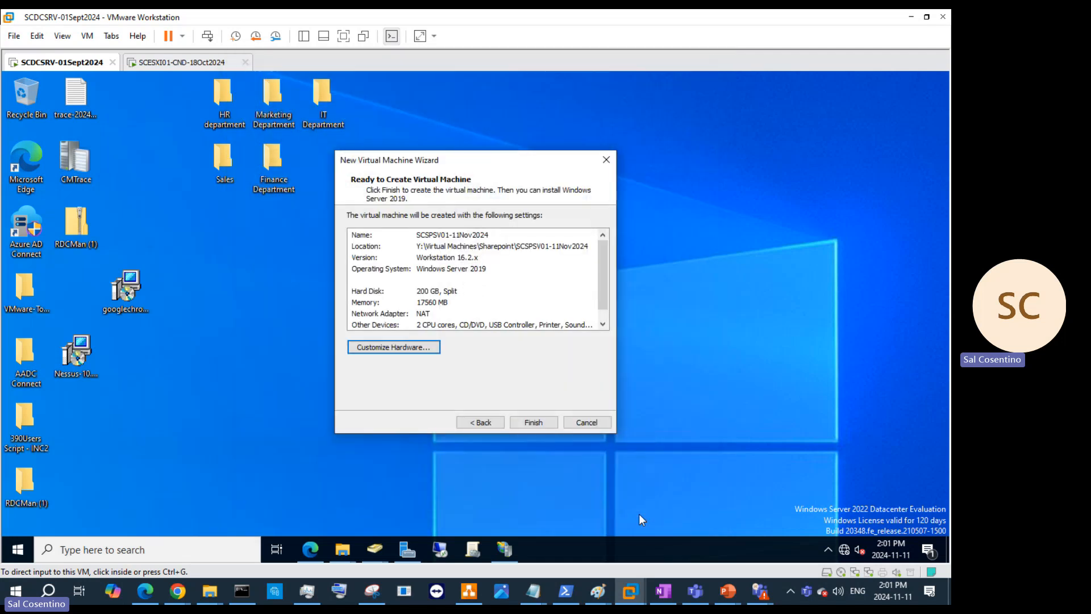
Set the virtual machine's memory to 16384 MB in the hardware settings
left_click(407, 348)
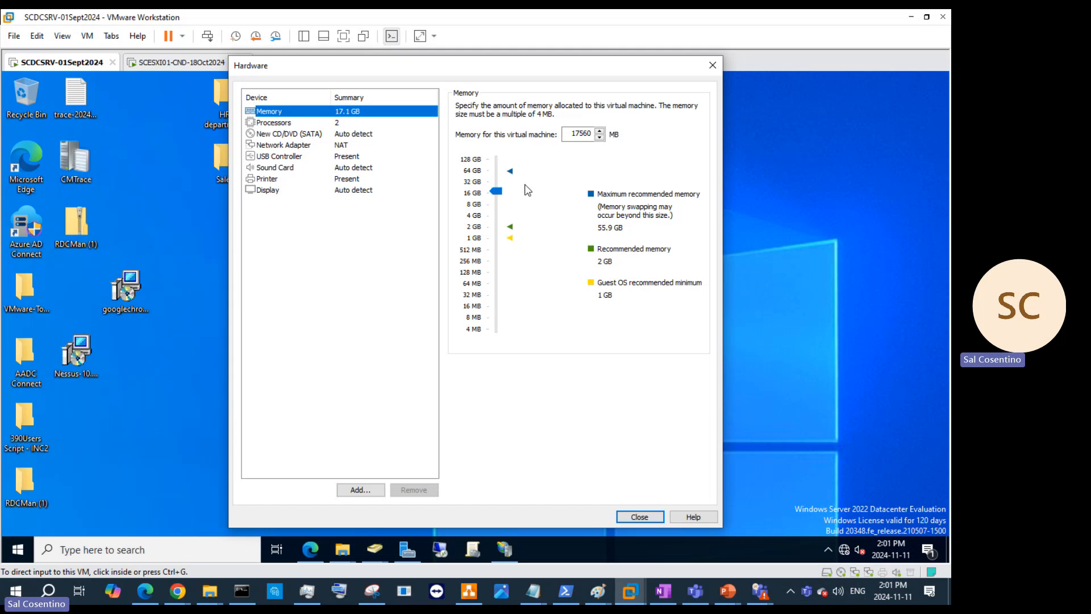
left_click_drag(497, 191, 501, 197)
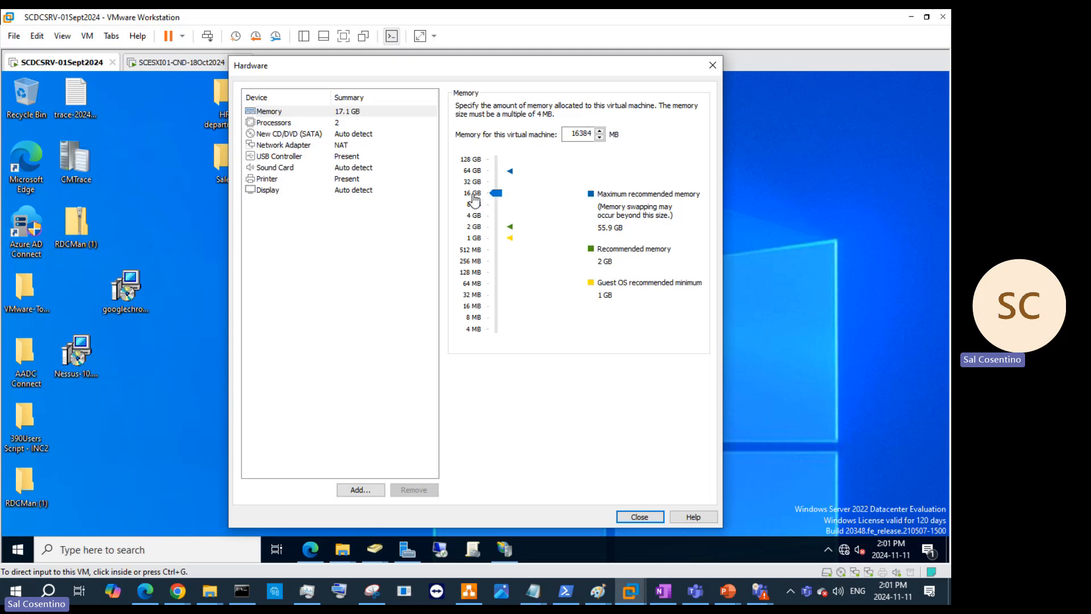
left_click(638, 517)
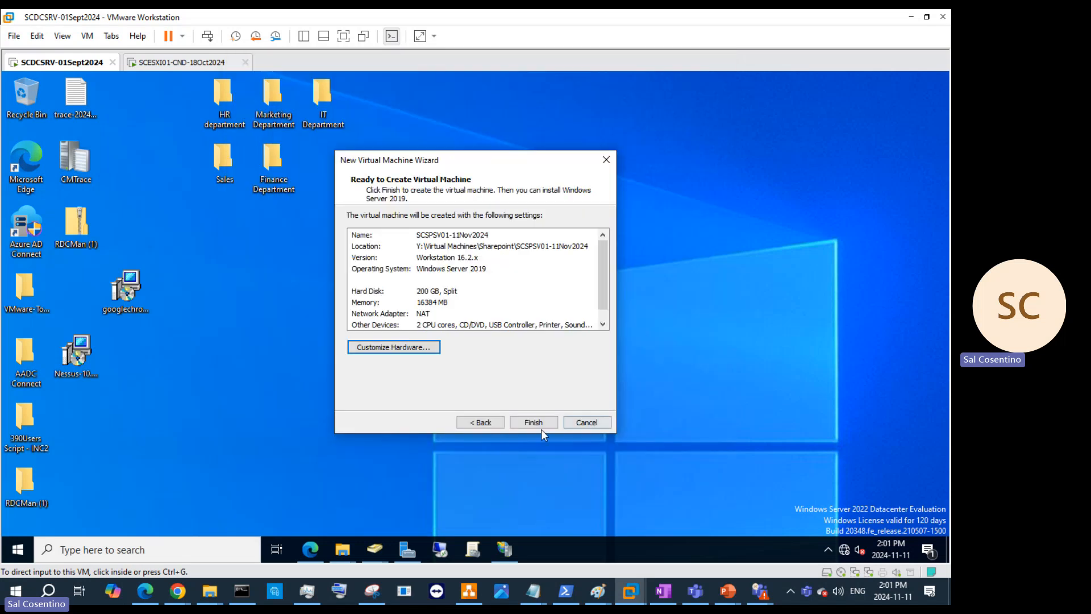
Set the number of processors to 4 and check the development environment specifications in the "Lets Create a SharePoint Server" presentation
left_click(404, 347)
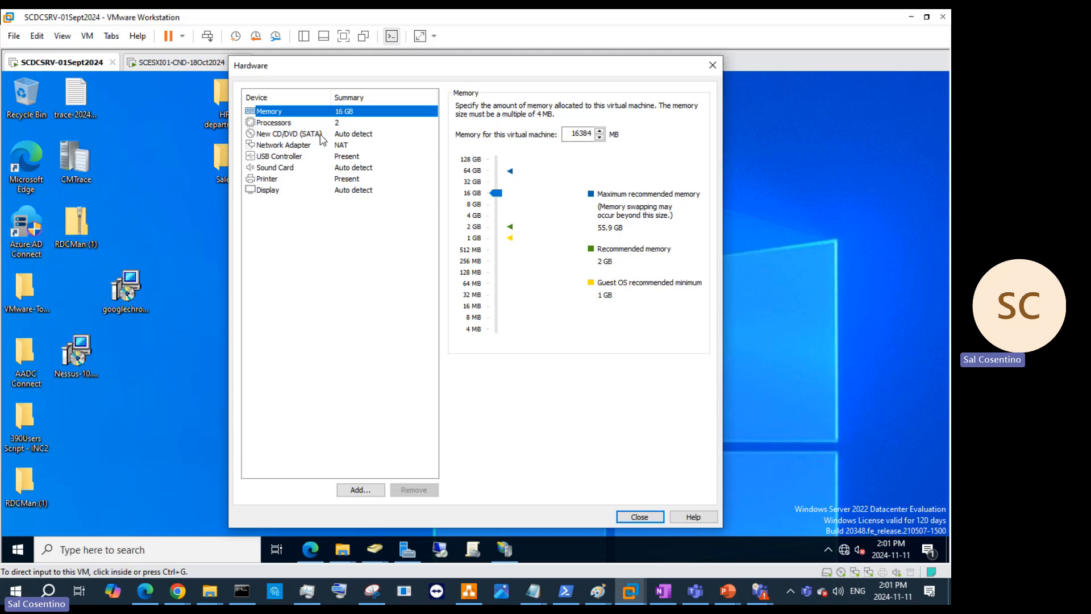
left_click(338, 124)
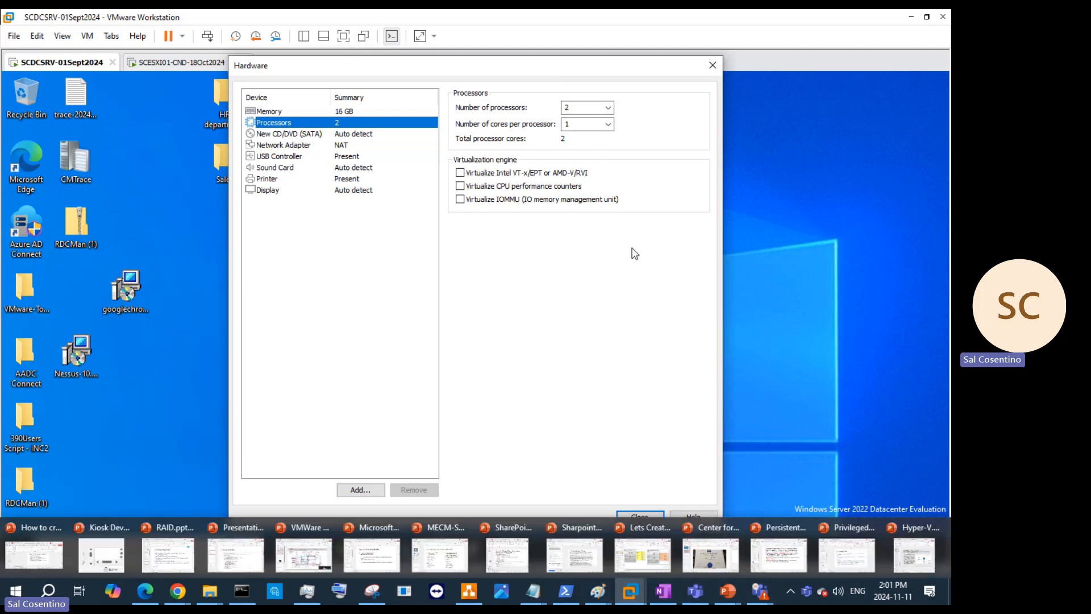
left_click(608, 108)
left_click(593, 136)
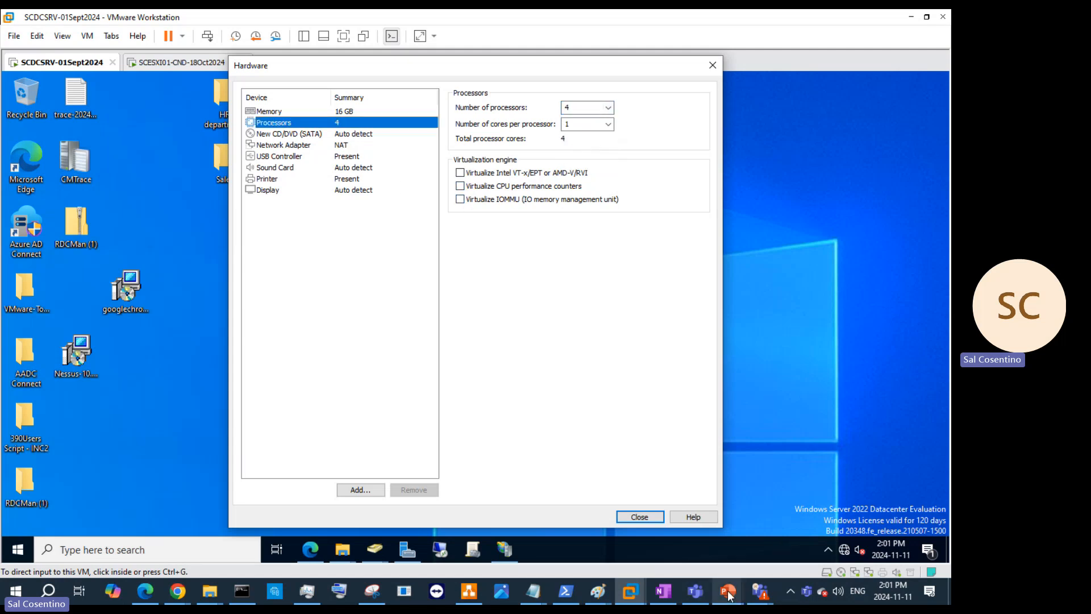
mouse_move(729, 595)
left_click(643, 540)
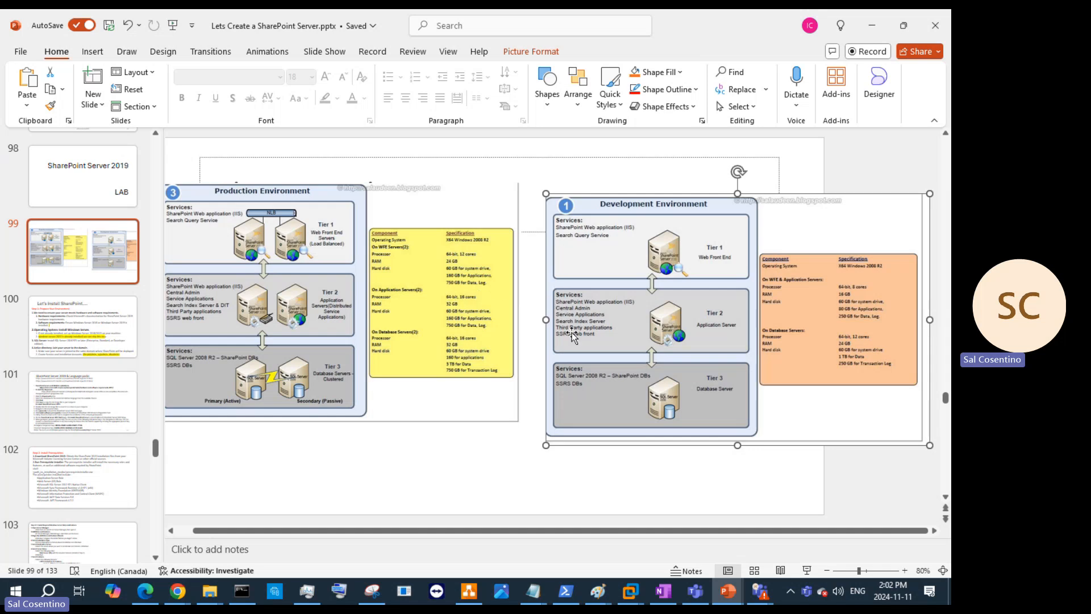
left_click(872, 26)
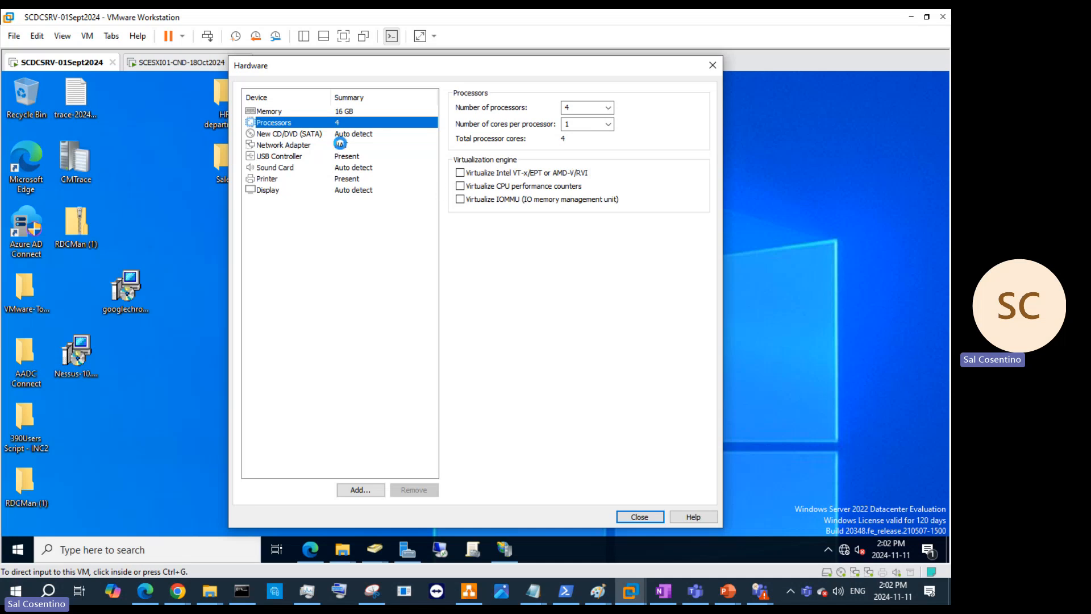
Connect the network adapter to the custom virtual network VMnet10 and close the hardware settings
left_click(344, 146)
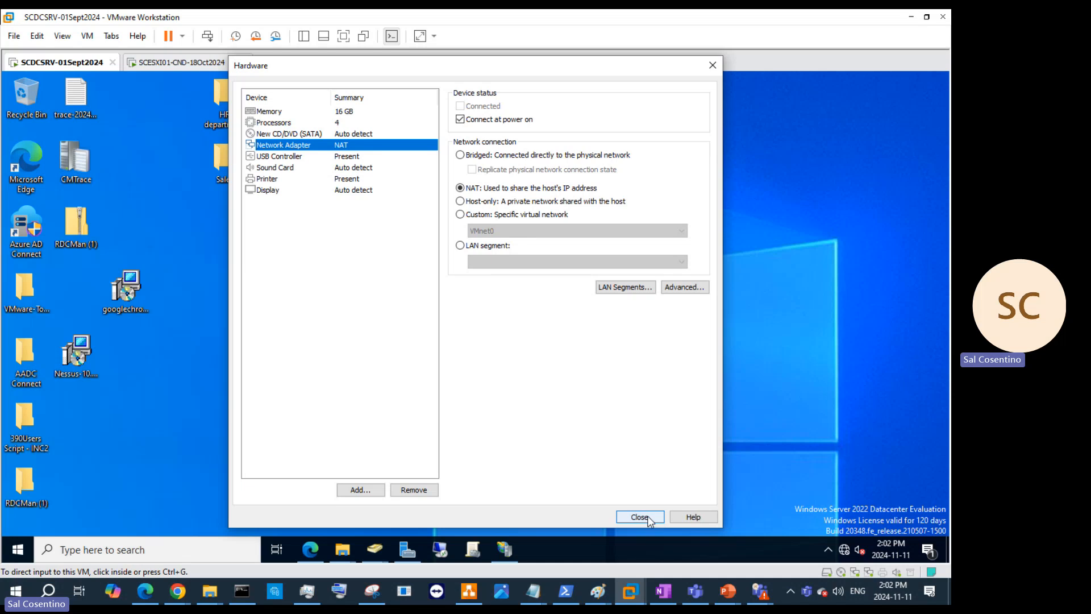
left_click(43, 65)
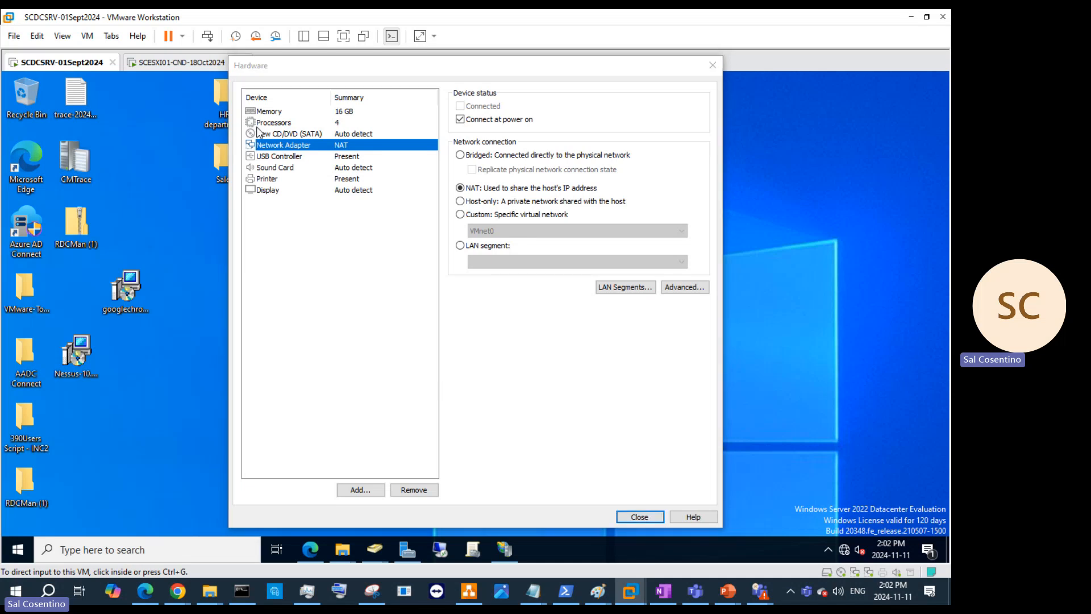
left_click(461, 215)
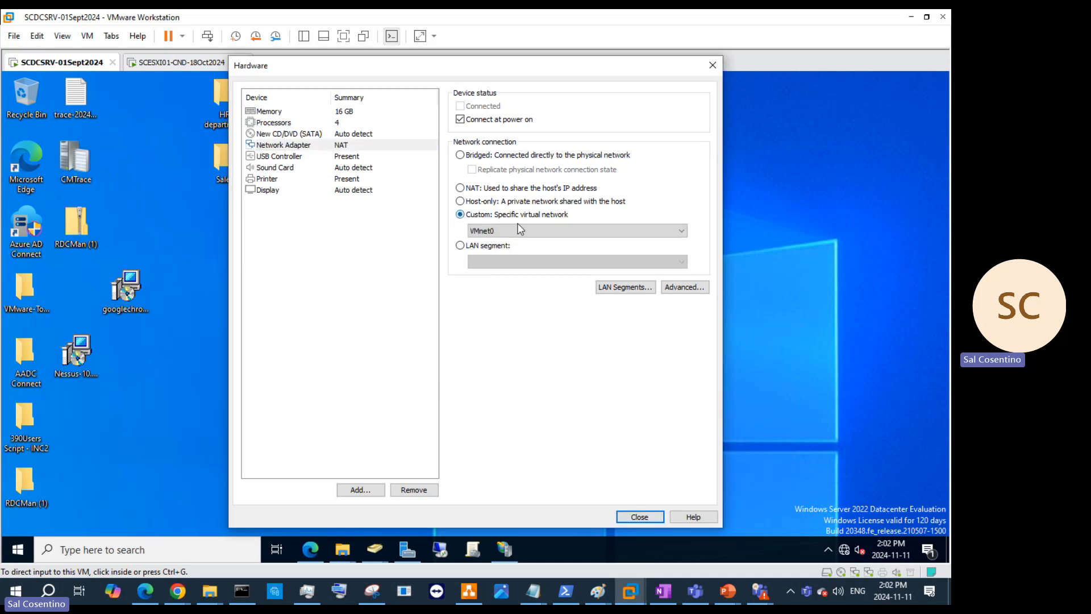
left_click(520, 227)
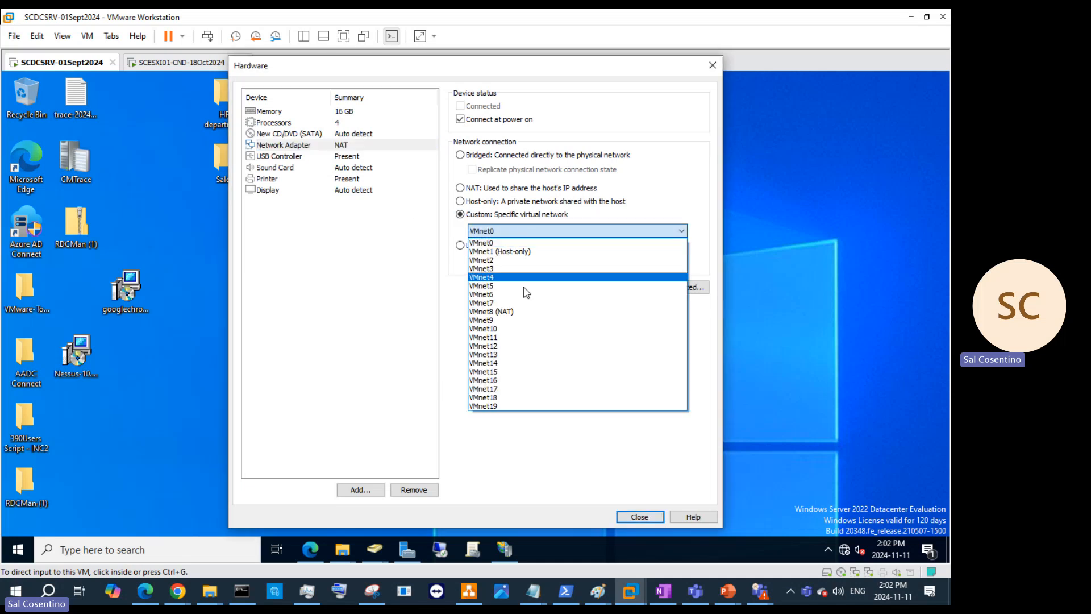
left_click(524, 330)
left_click(640, 517)
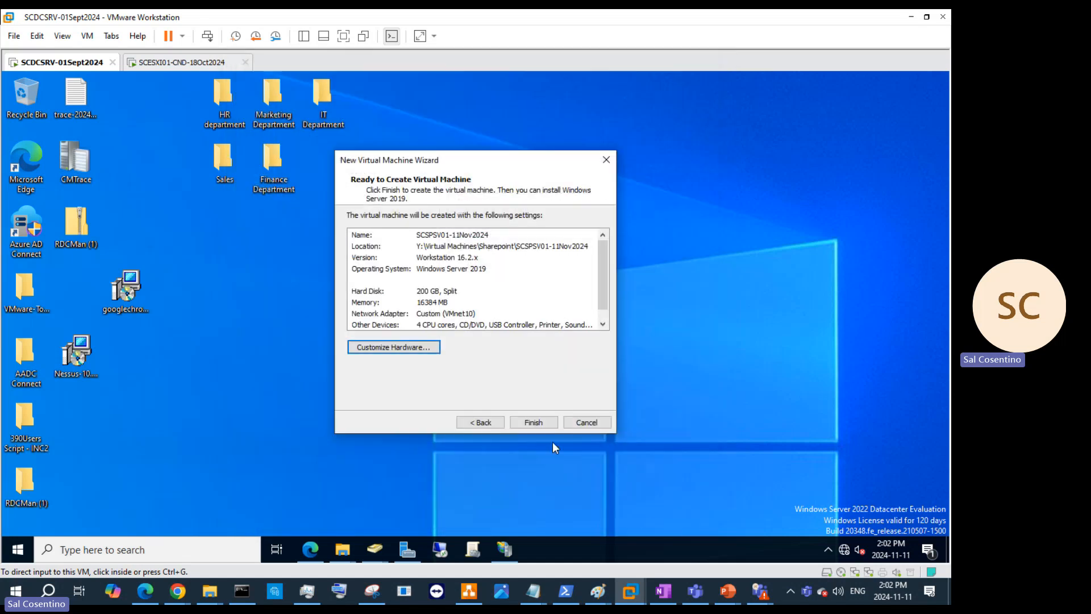
Add a second network adapter to the virtual machine's hardware, using the NAT connection
left_click(408, 348)
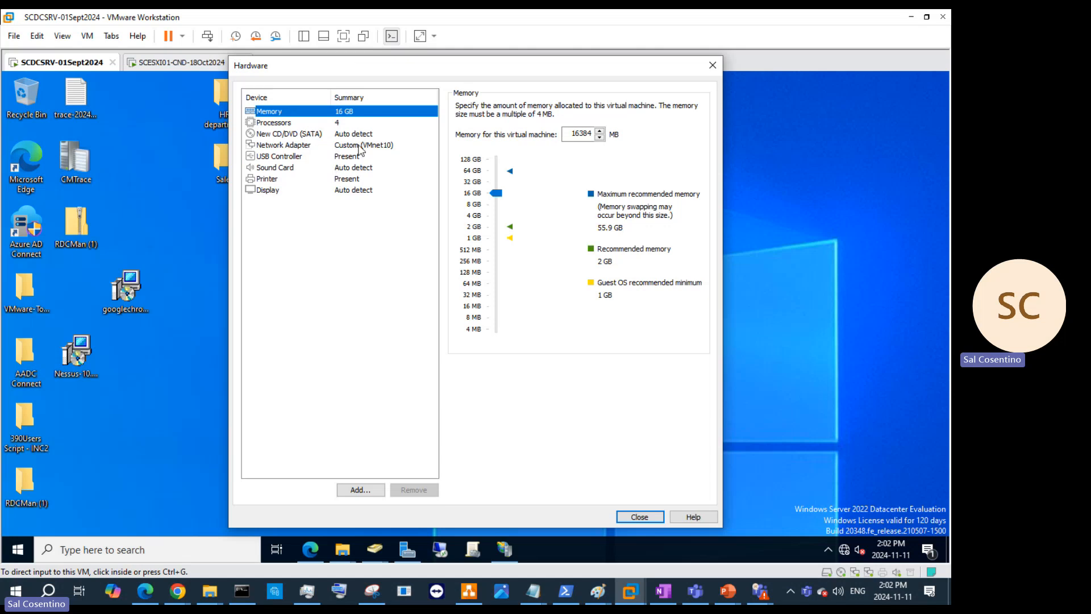
left_click(337, 144)
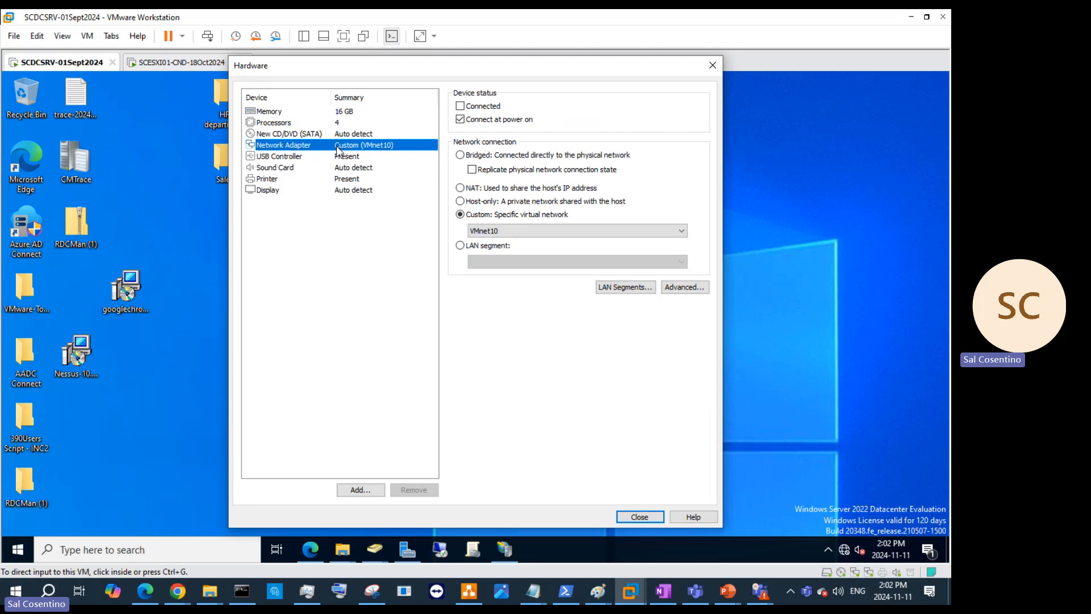
left_click(359, 490)
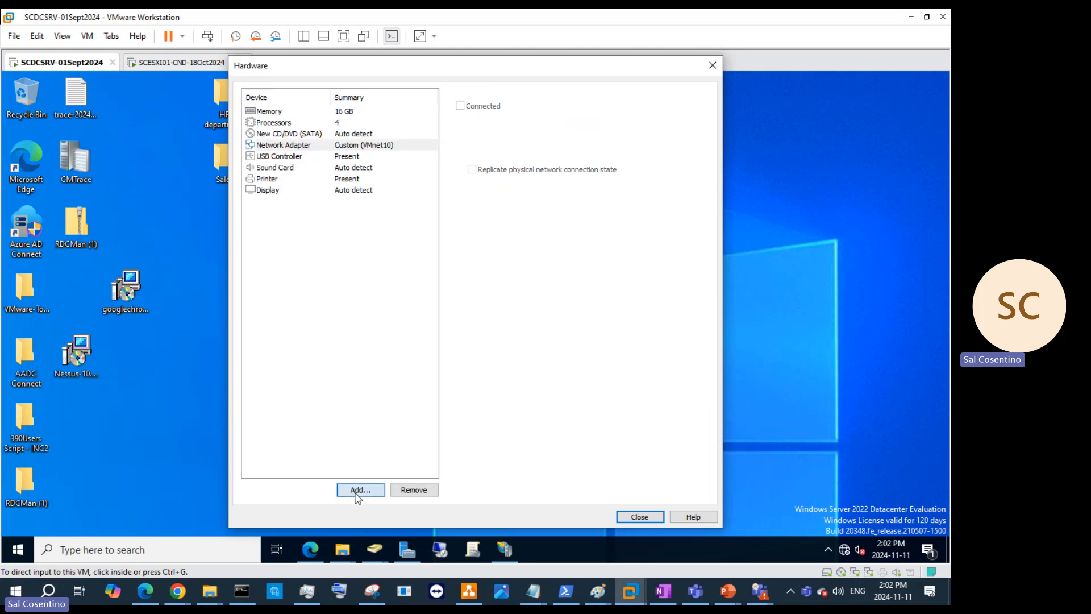
left_click(379, 254)
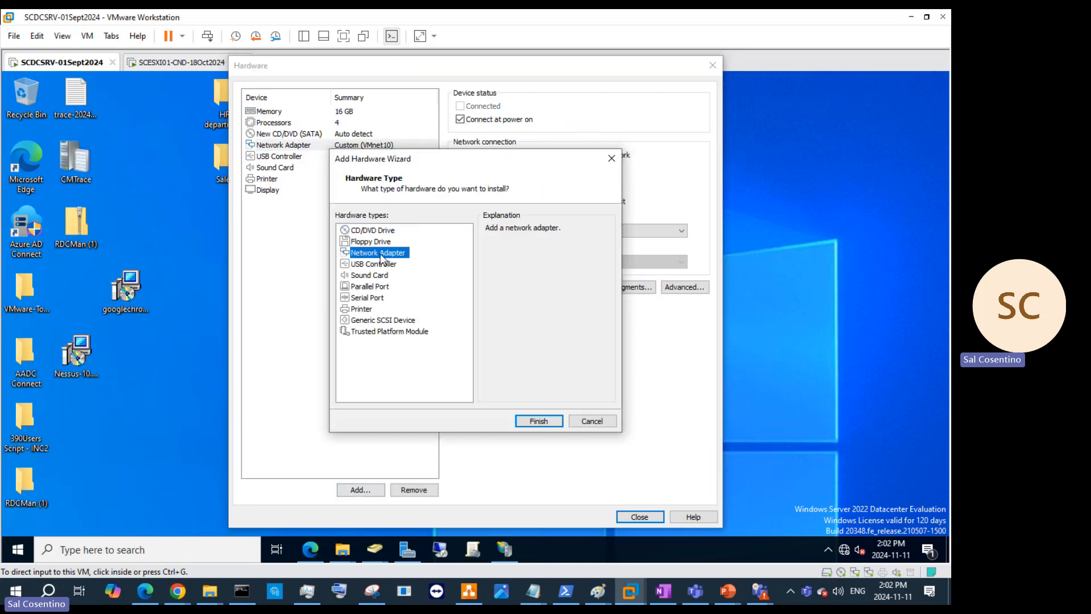
left_click(536, 420)
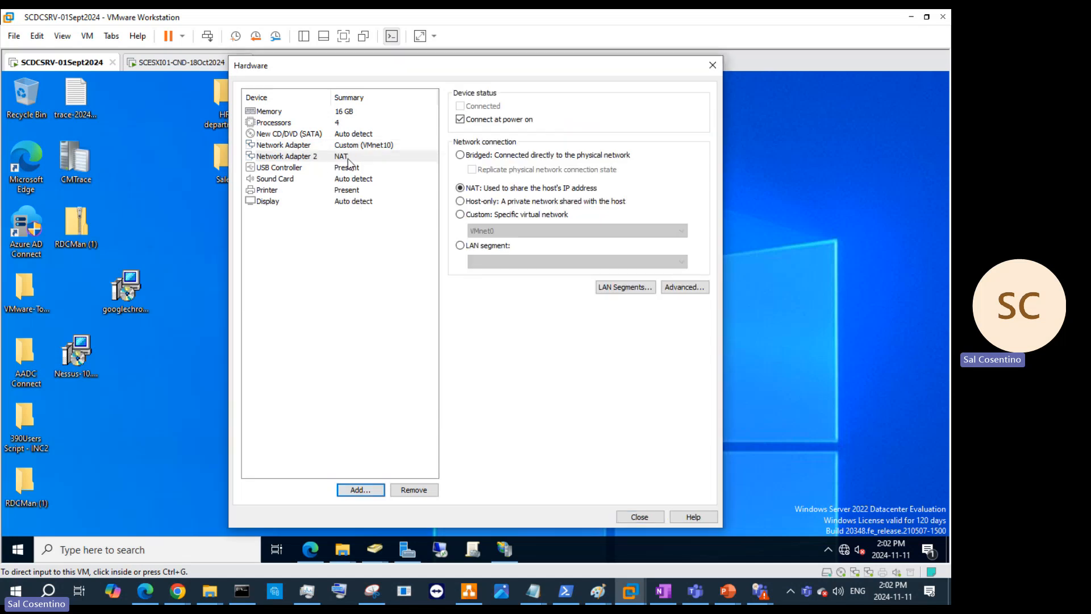
Switch to the Paint diagram of the SharePoint lab servers and examine the physical disks planned for each server
left_click(353, 134)
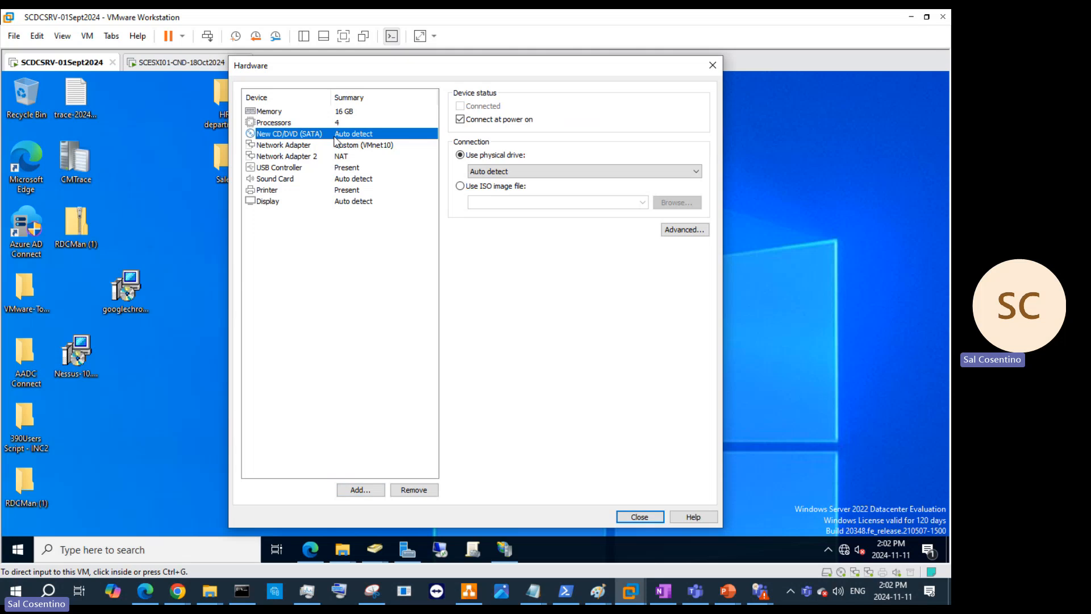
left_click(360, 489)
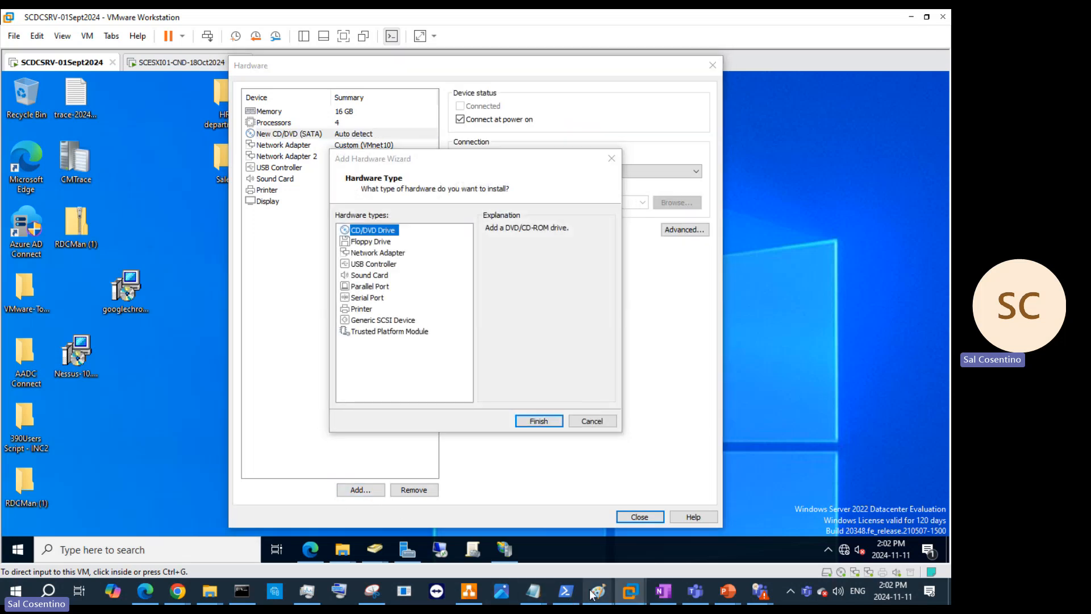
mouse_move(598, 591)
mouse_move(590, 544)
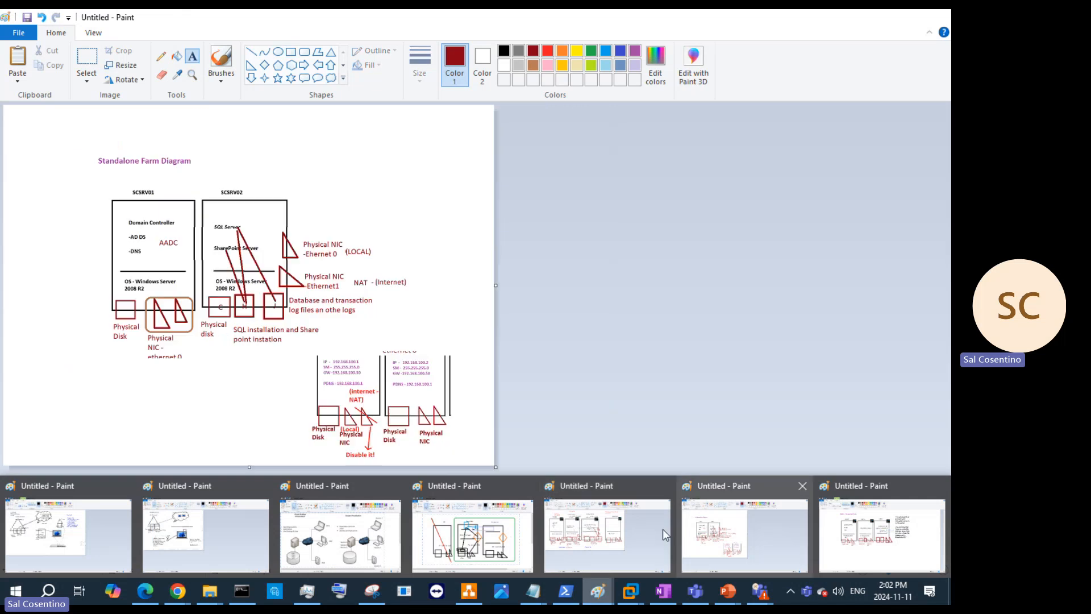
left_click(594, 540)
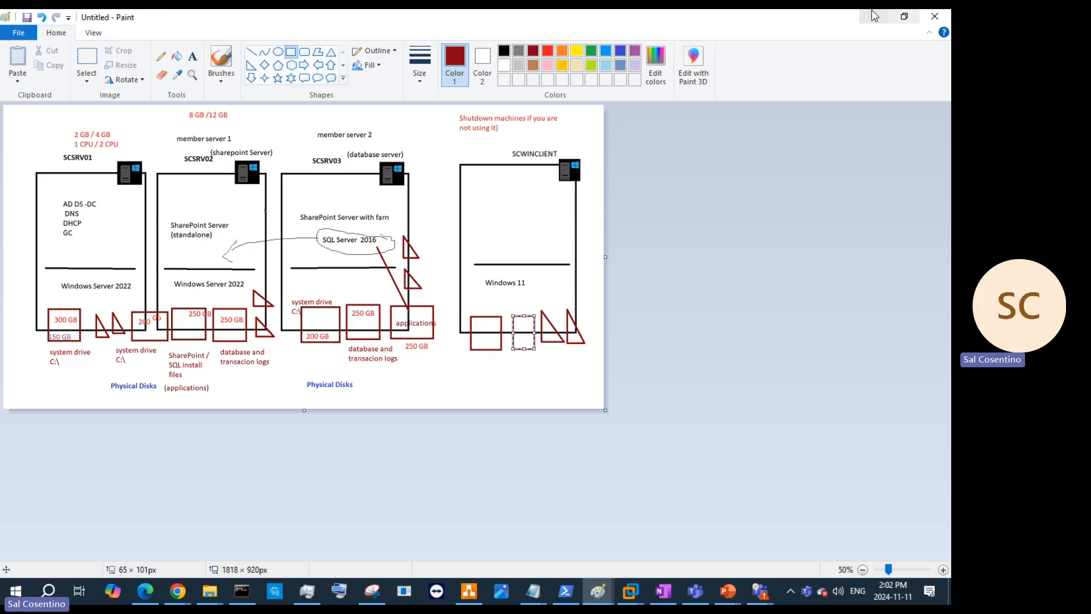
left_click(875, 17)
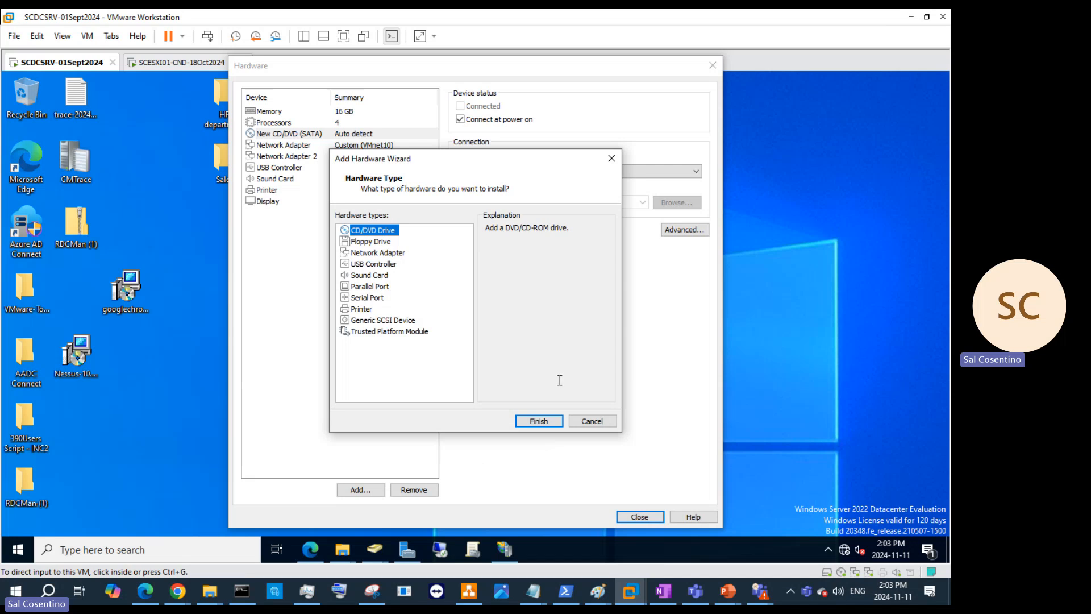
Try adding a Generic SCSI Device to the virtual machine and close the hardware settings
left_click(400, 322)
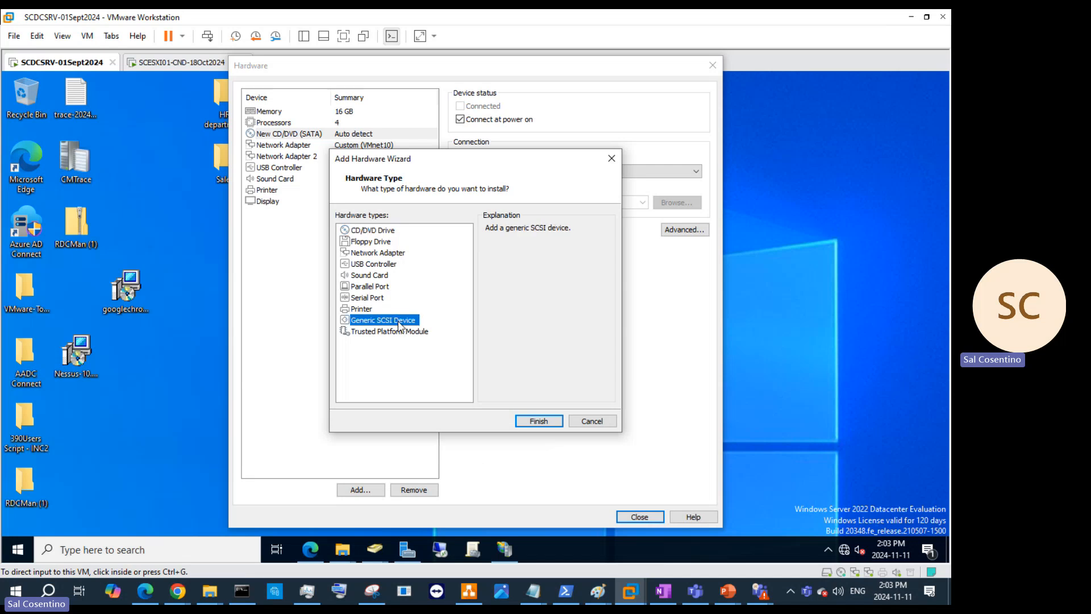
left_click(533, 421)
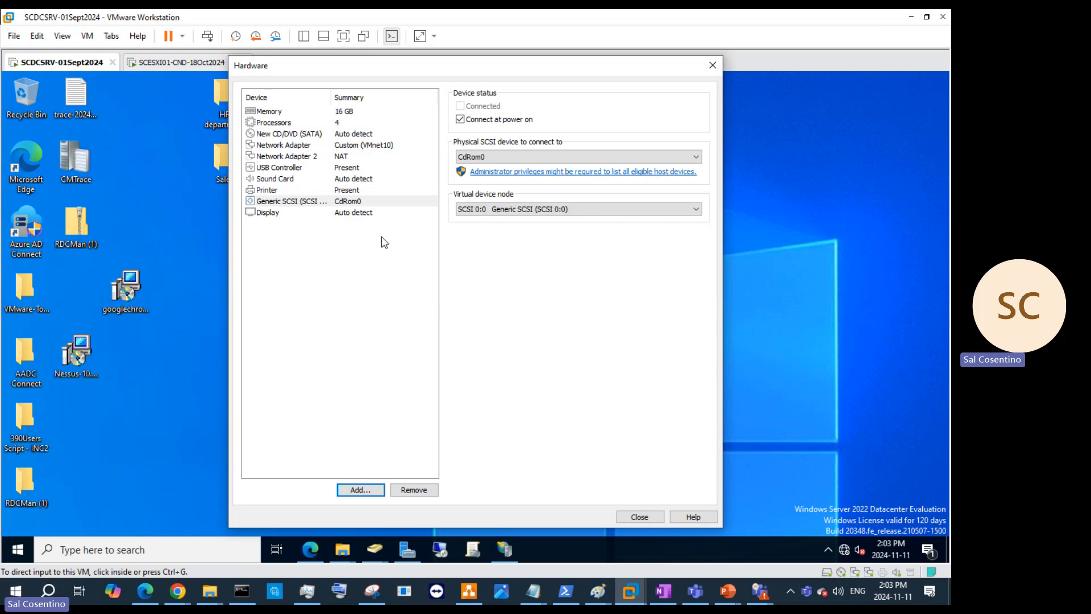
left_click(512, 209)
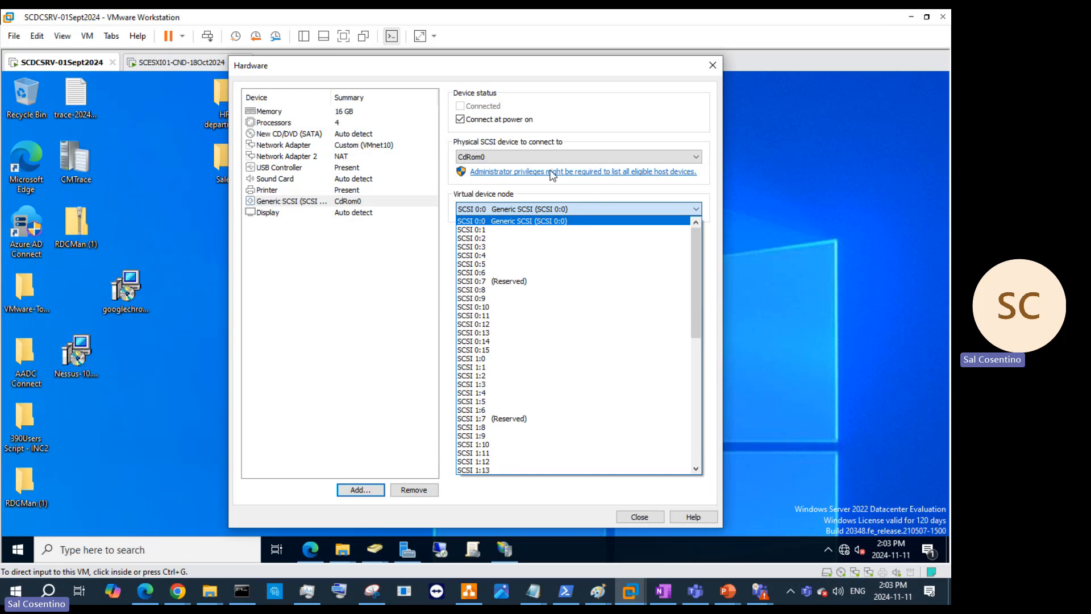
left_click(642, 517)
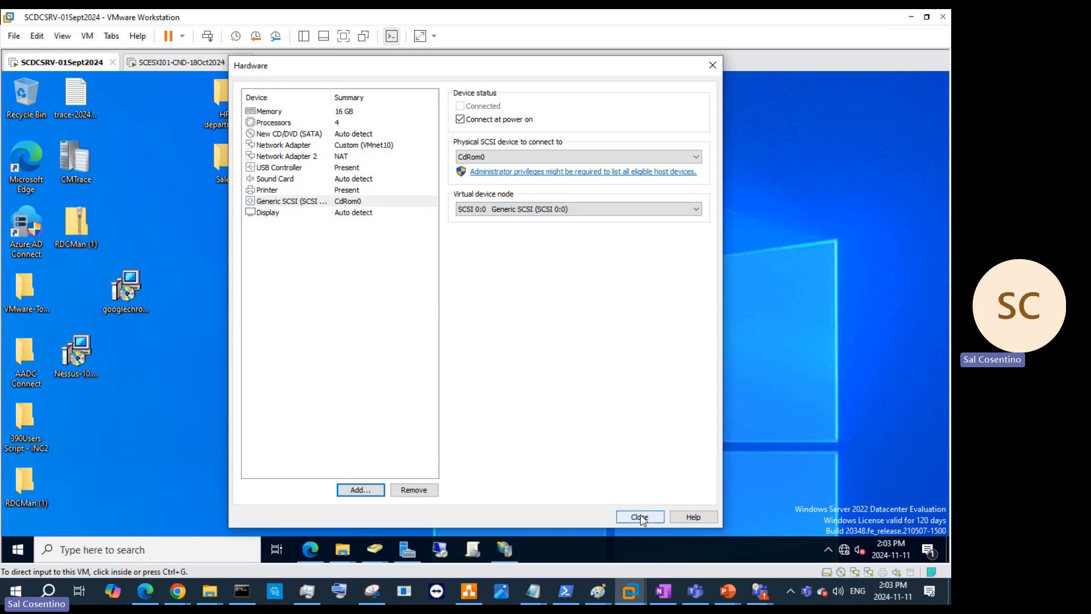
left_click(640, 517)
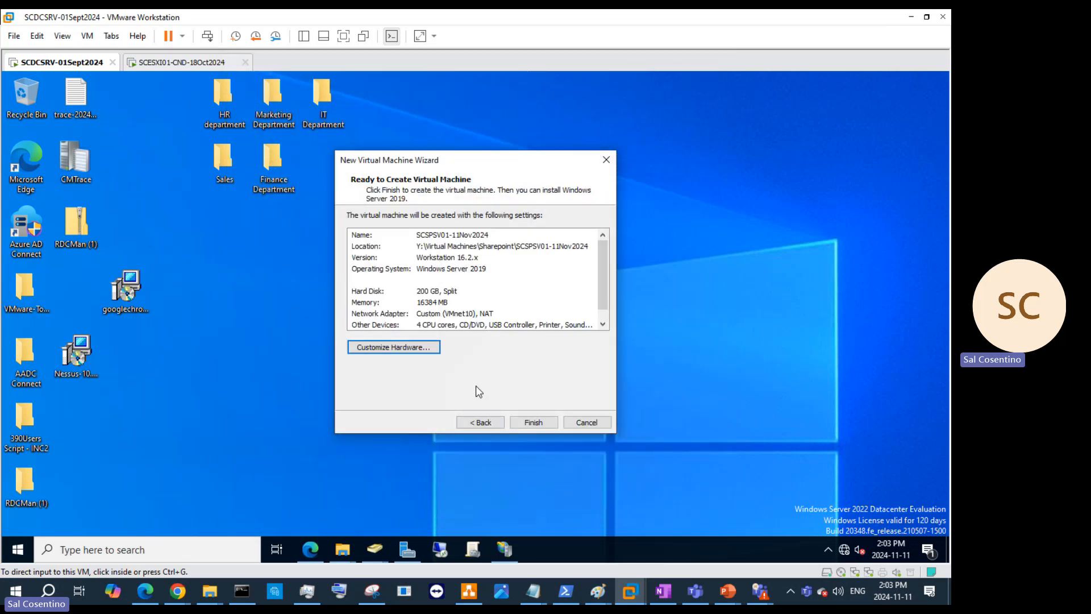
Remove the Generic SCSI device from the virtual machine's hardware
left_click(406, 351)
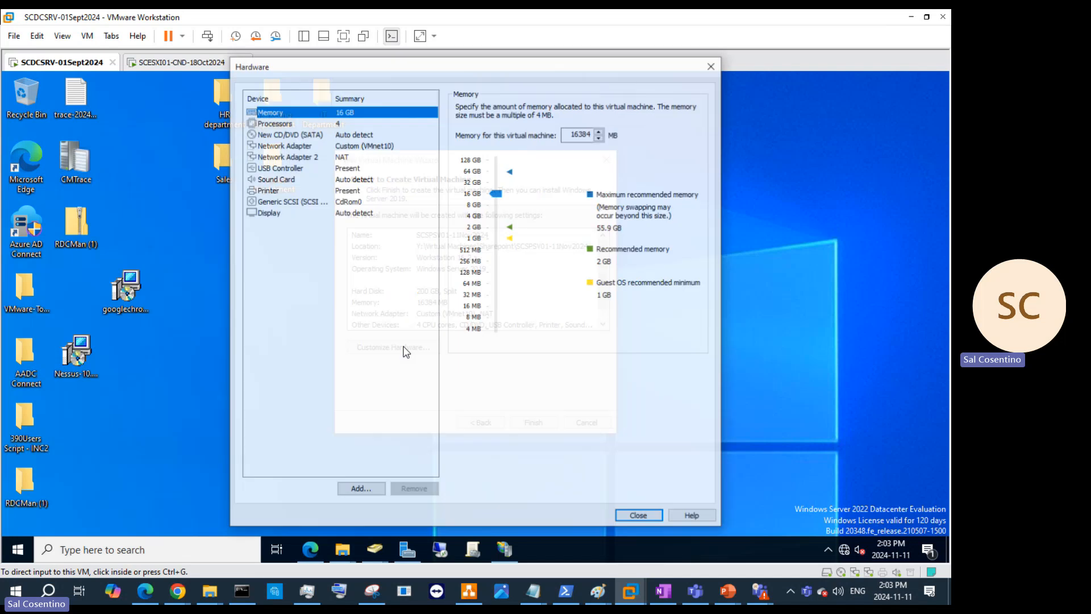
left_click(326, 202)
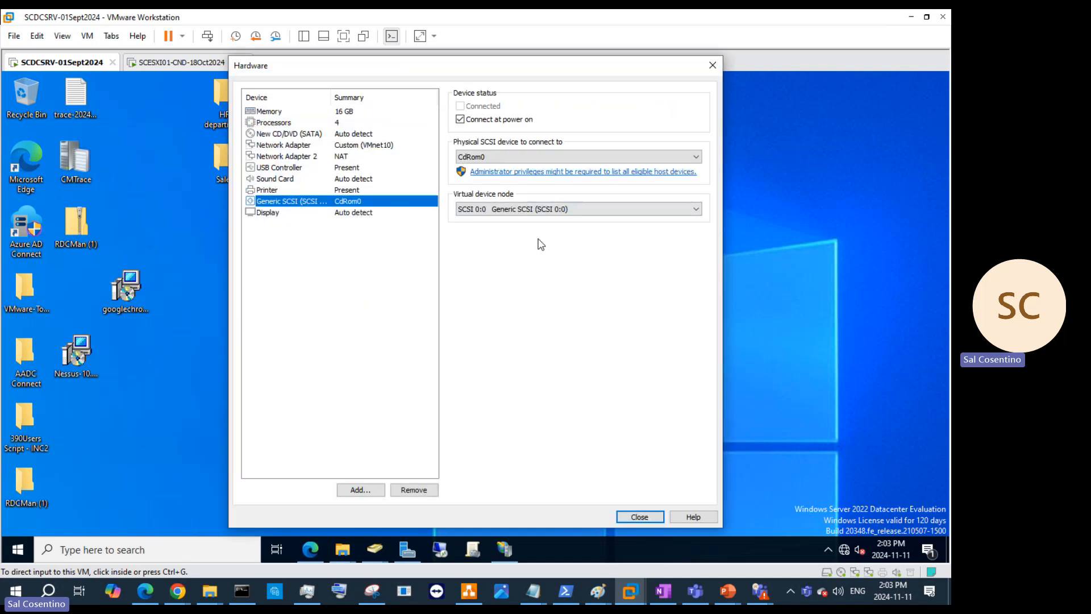
left_click(414, 490)
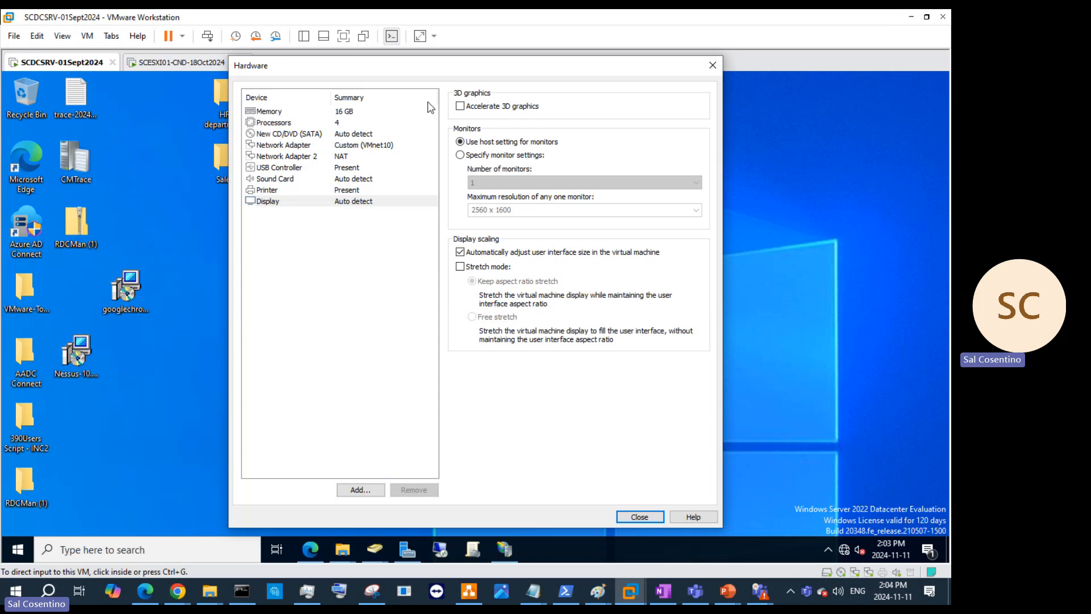
Enable Accelerate 3D graphics for the display and finish creating the SCSPSV01-11Nov2024 virtual machine
left_click(460, 108)
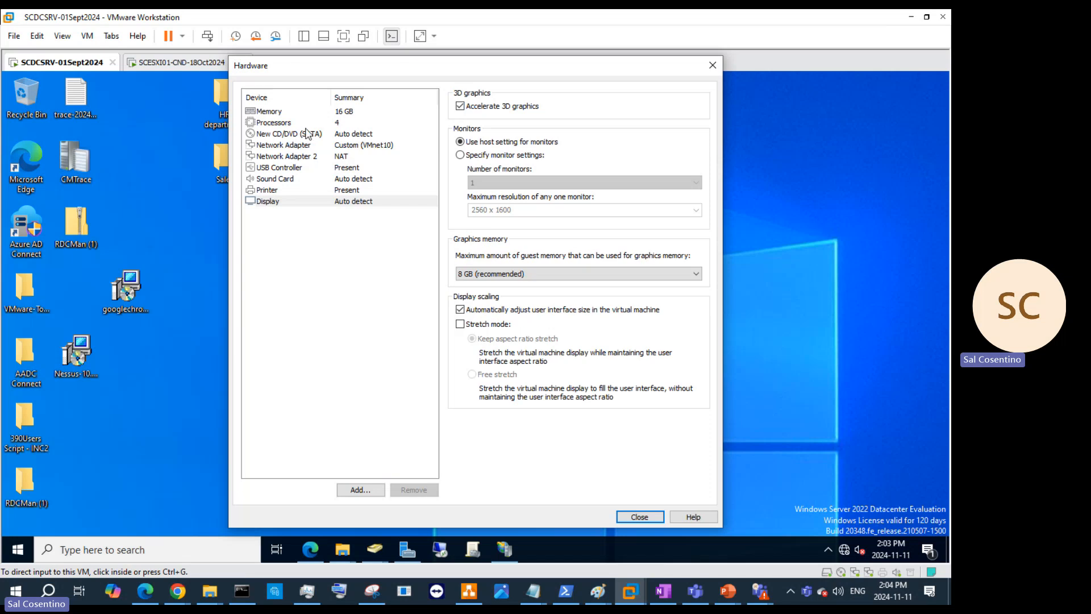
left_click(652, 518)
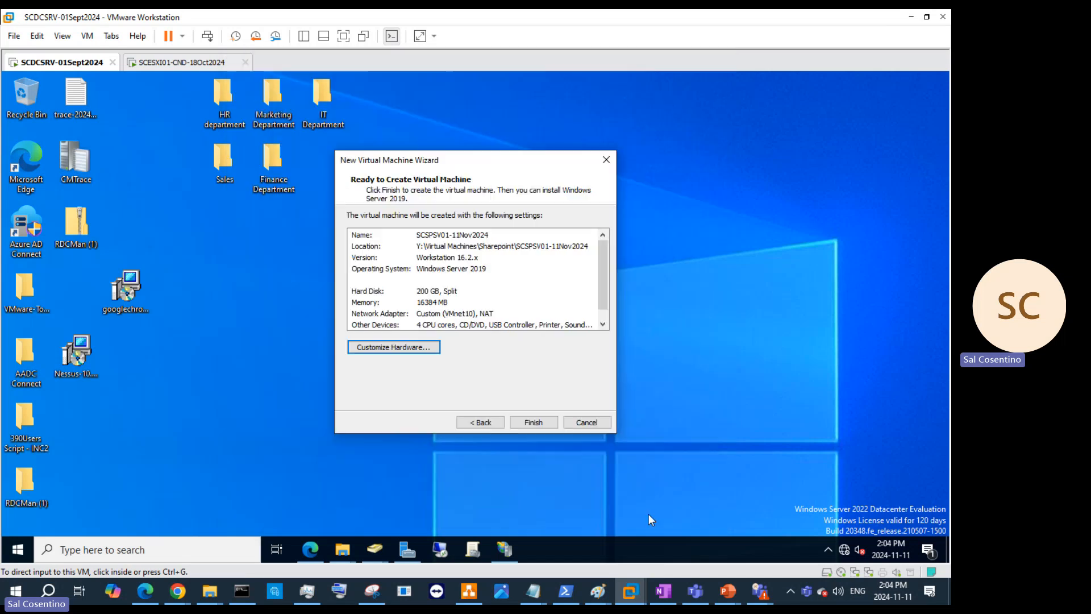
left_click(531, 424)
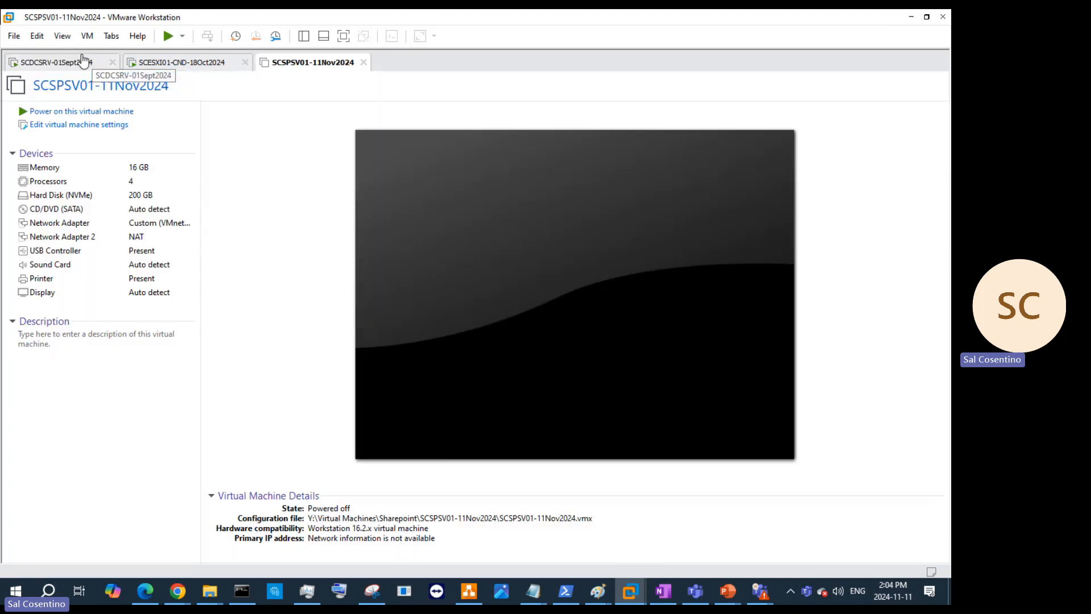
Examine the memory and available processor counts in the SCDCSRV-01Sept2024 virtual machine's settings, closing them without changes
left_click(67, 62)
right_click(66, 64)
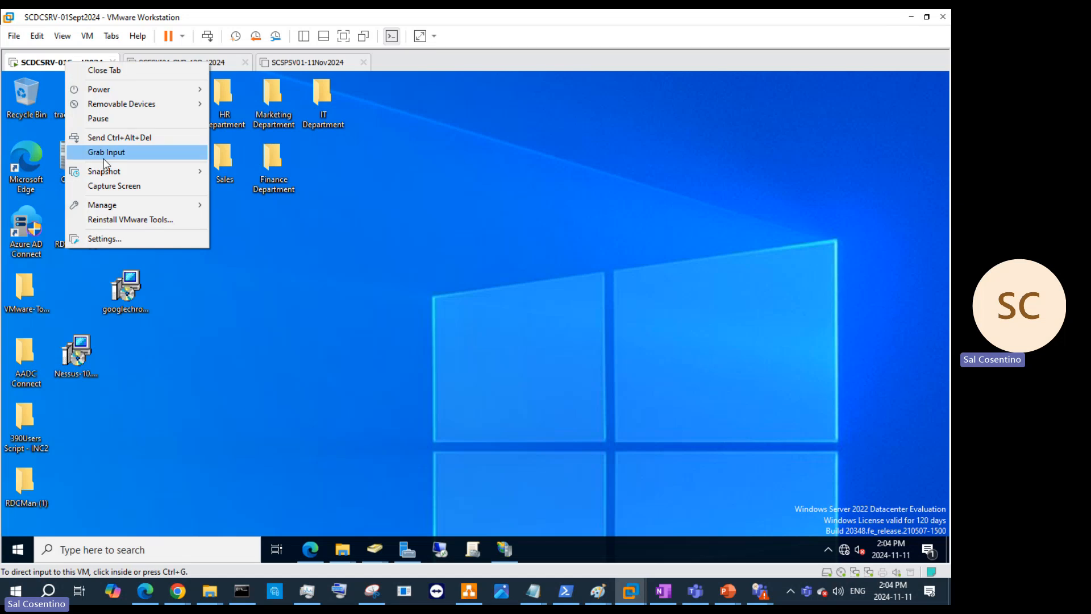
left_click(116, 241)
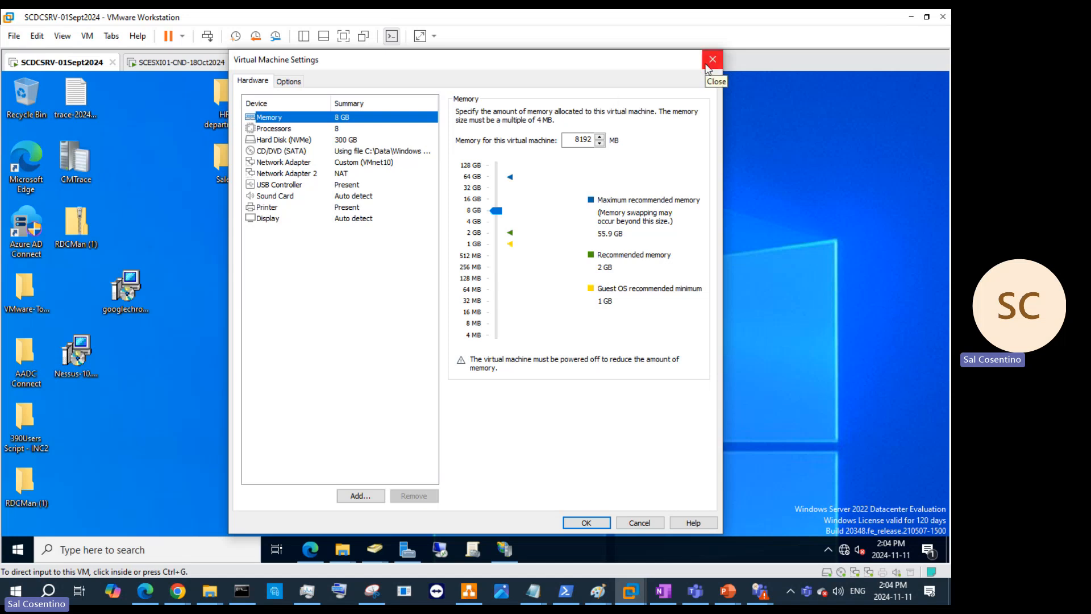
left_click(330, 131)
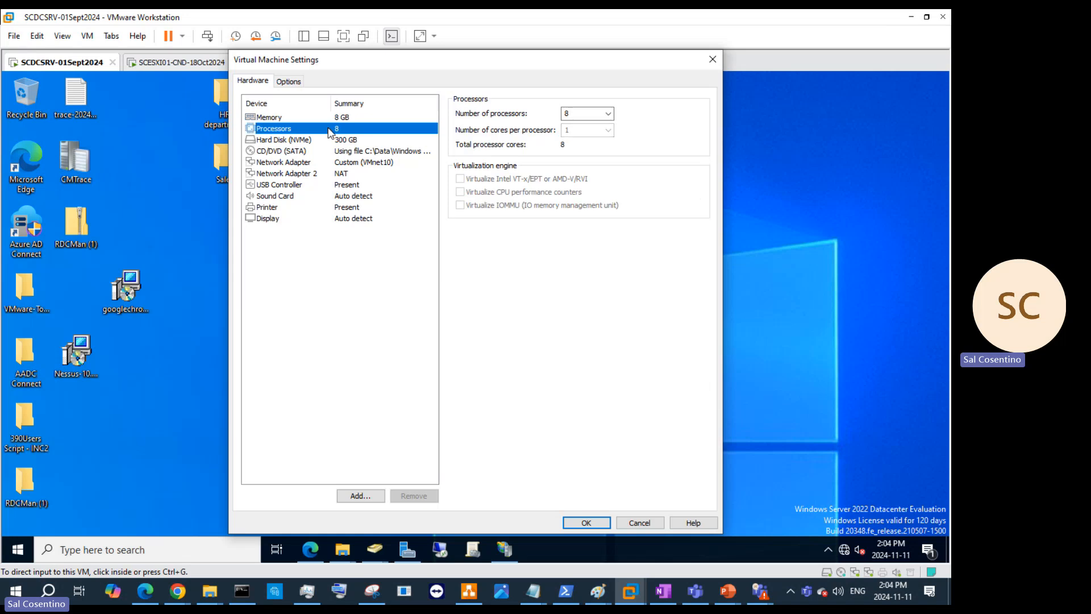
left_click(612, 113)
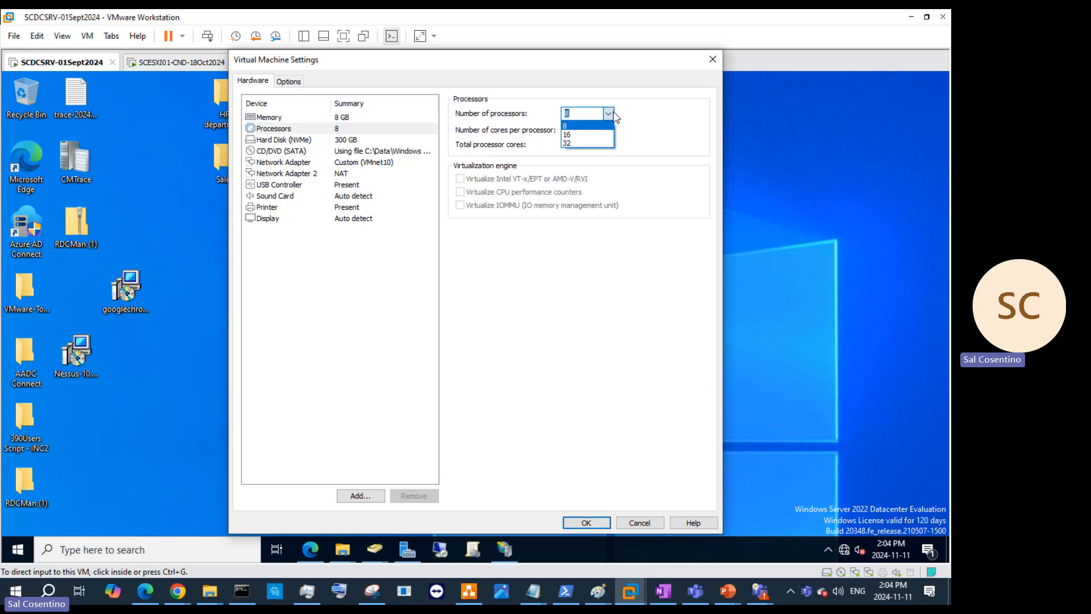
left_click(615, 113)
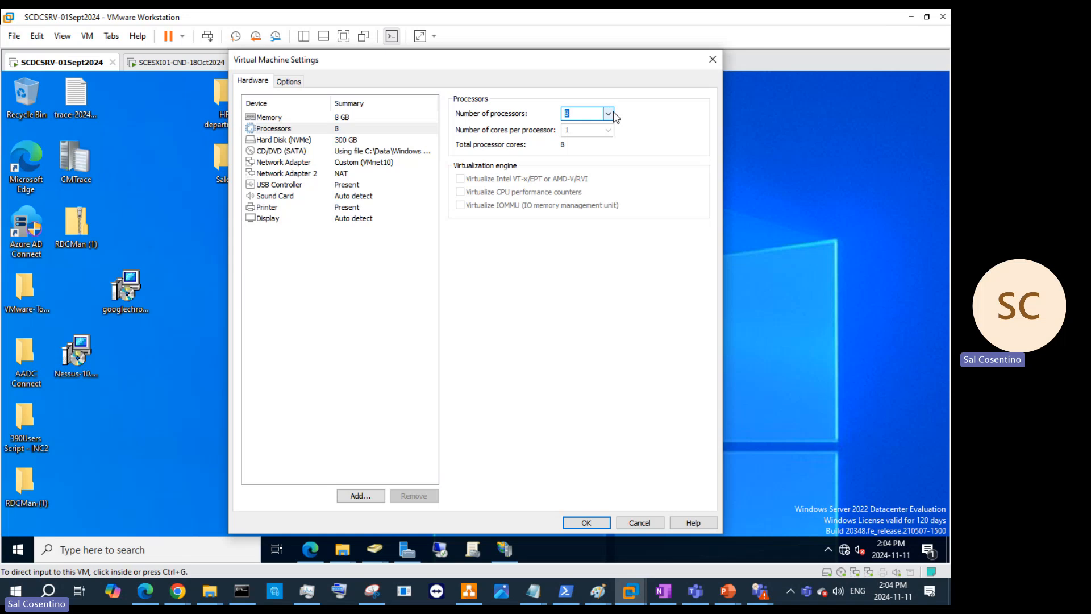
left_click(614, 114)
left_click(595, 128)
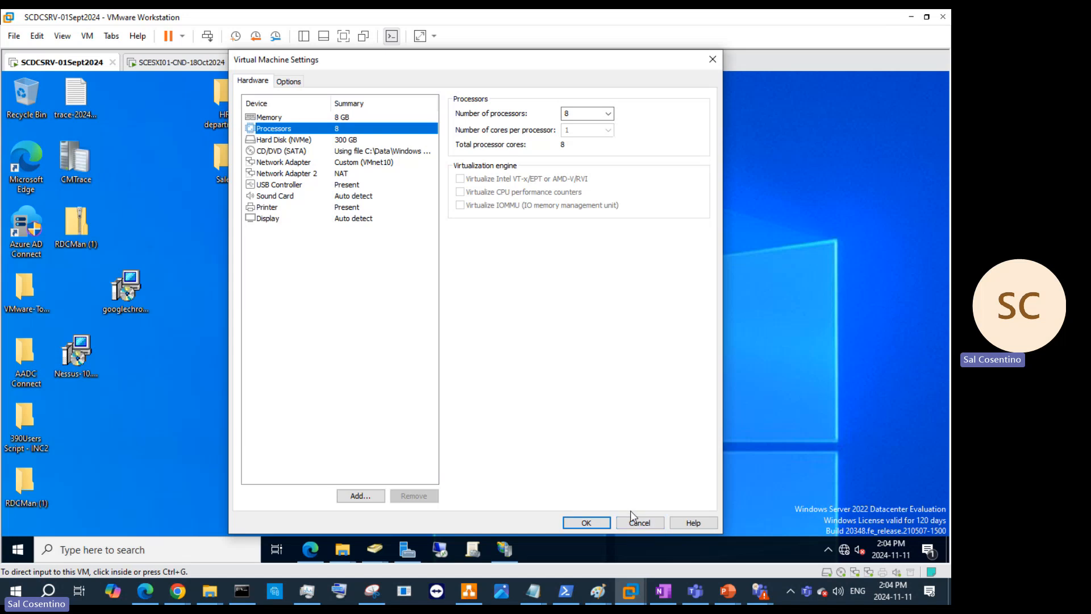
left_click(608, 114)
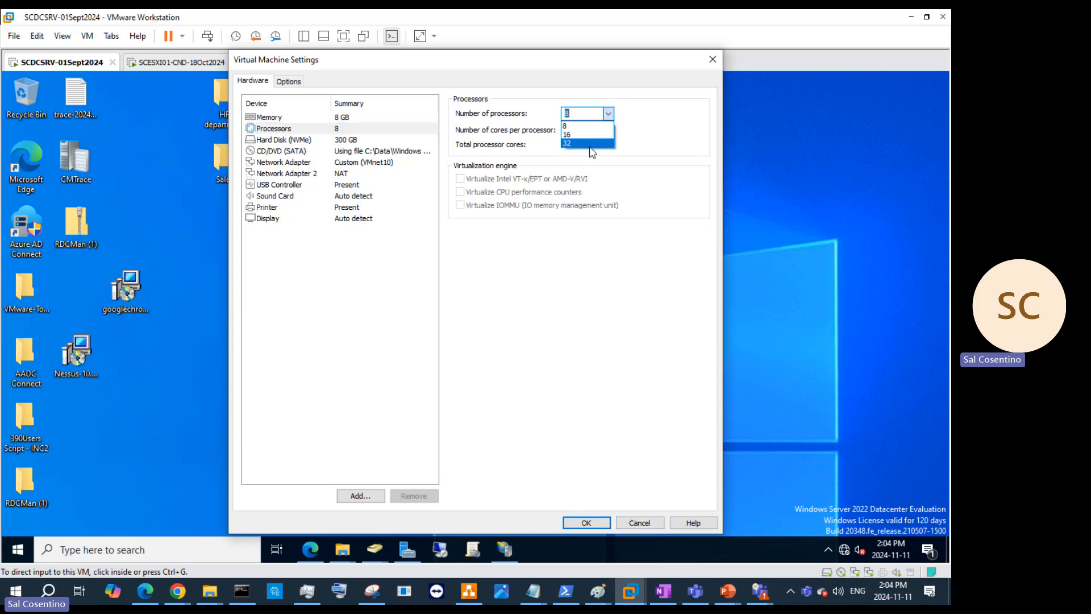
left_click(649, 525)
left_click(650, 525)
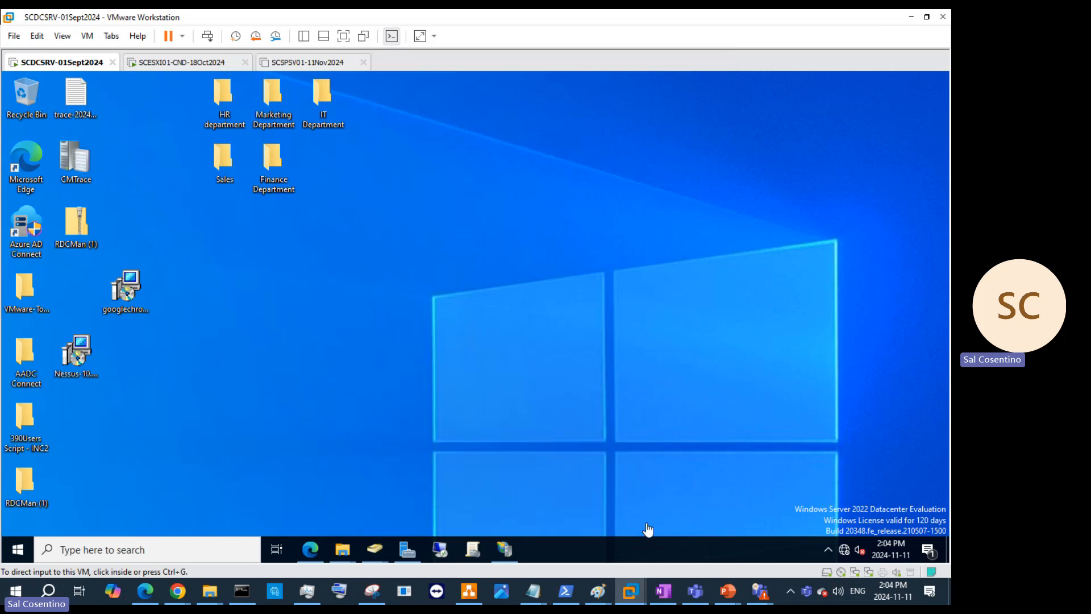
Shut down the guest operating system of the SCDCSRV-01Sept2024 virtual machine
right_click(98, 63)
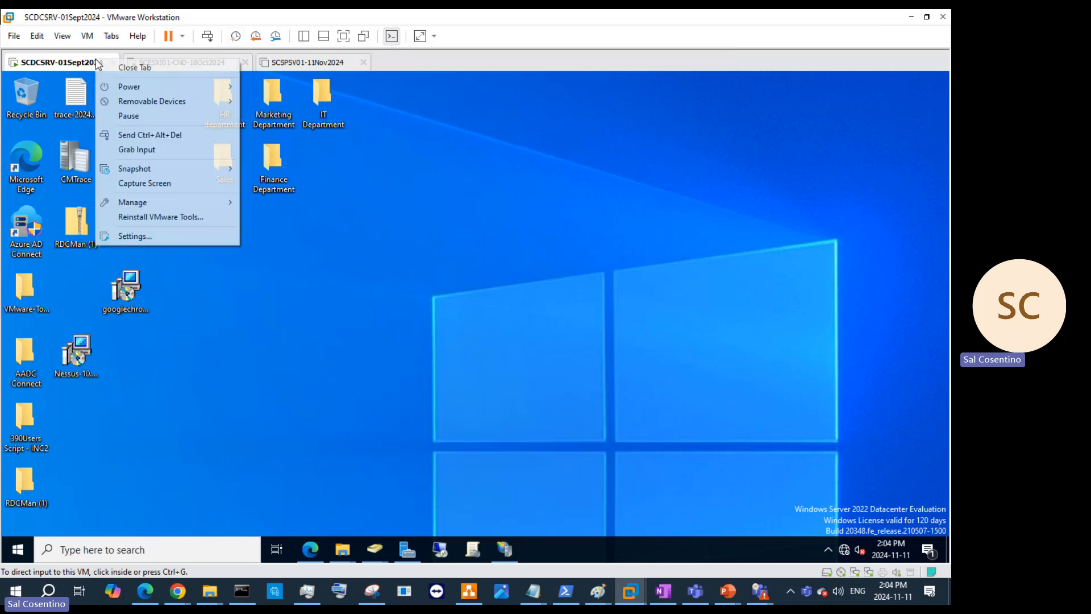
mouse_move(163, 85)
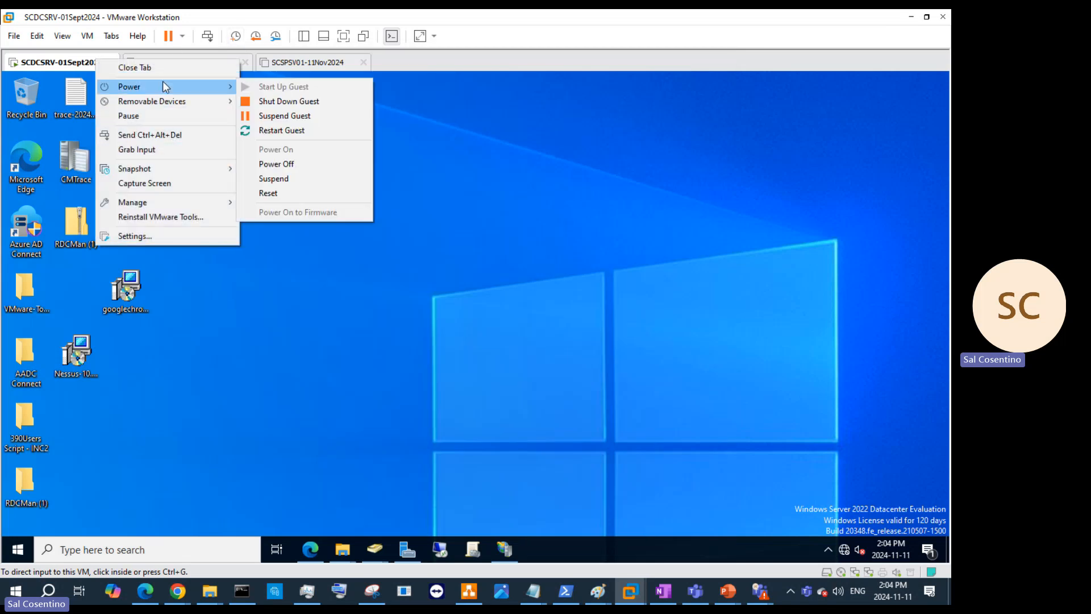
left_click(284, 103)
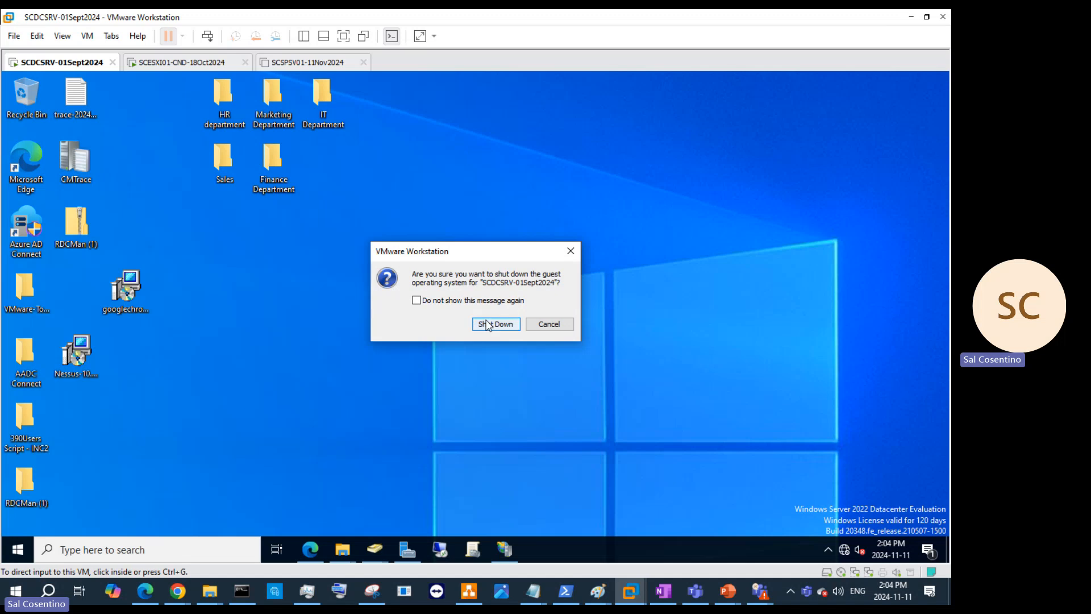
left_click(487, 324)
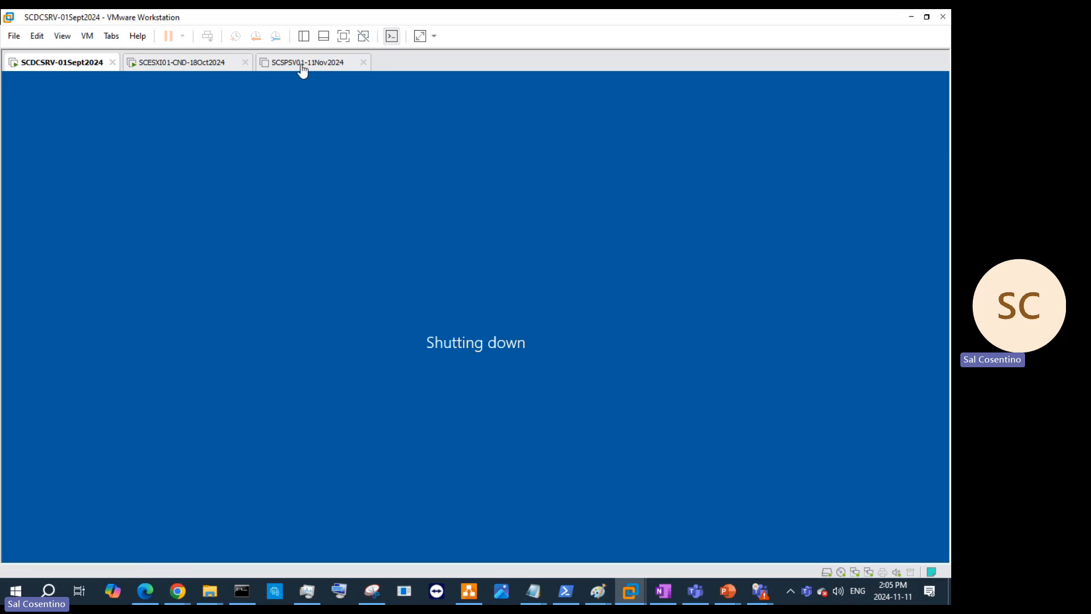
right_click(60, 64)
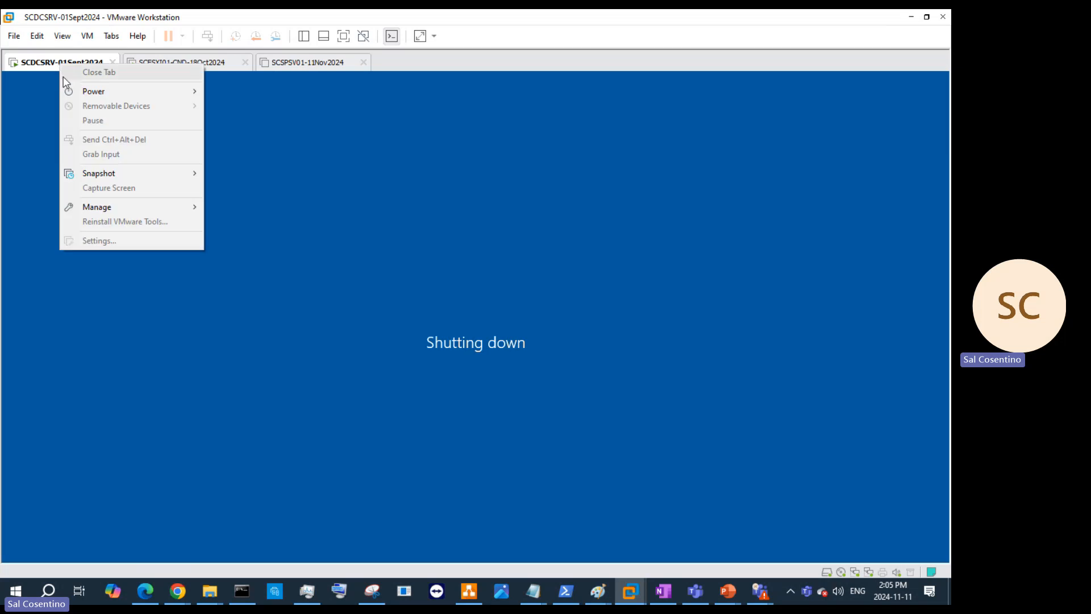
mouse_move(94, 91)
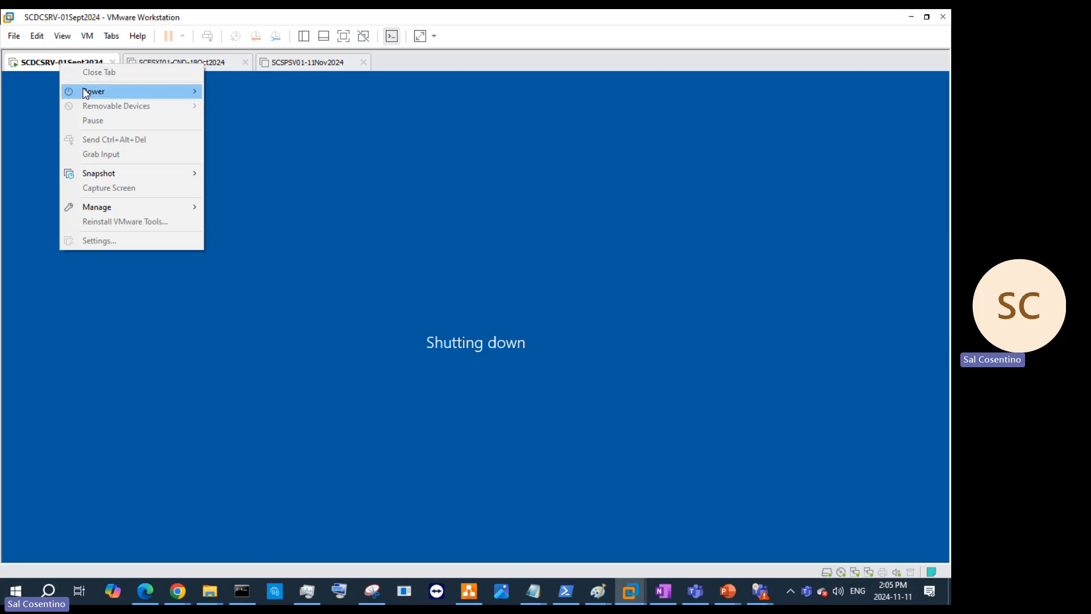
Add a new 250 GB NVMe virtual hard disk, split into multiple files, to the SCSPSV01-11Nov2024 virtual machine
left_click(469, 259)
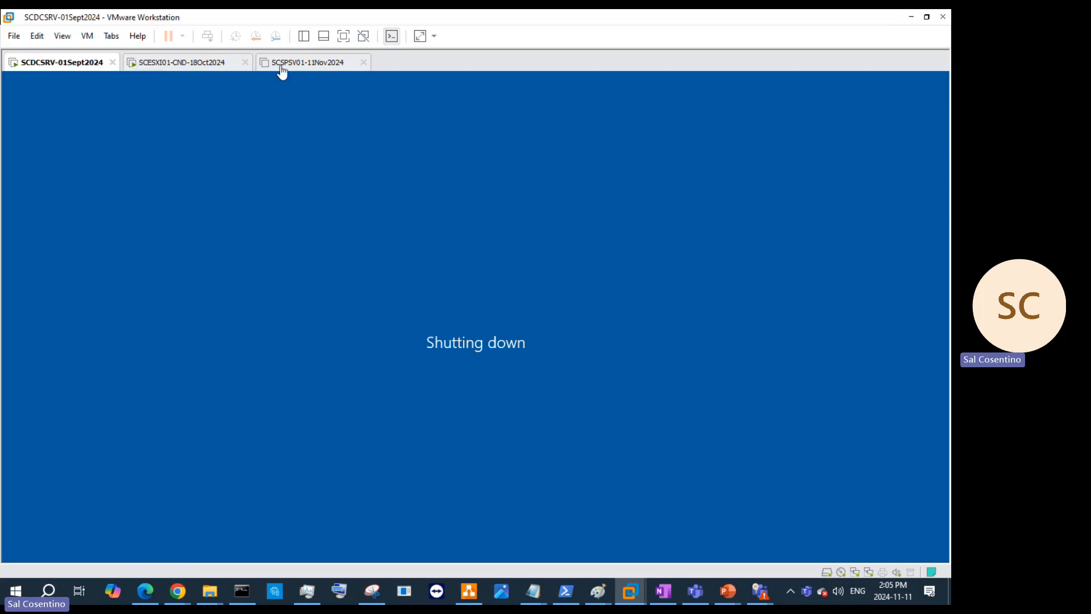
left_click(302, 65)
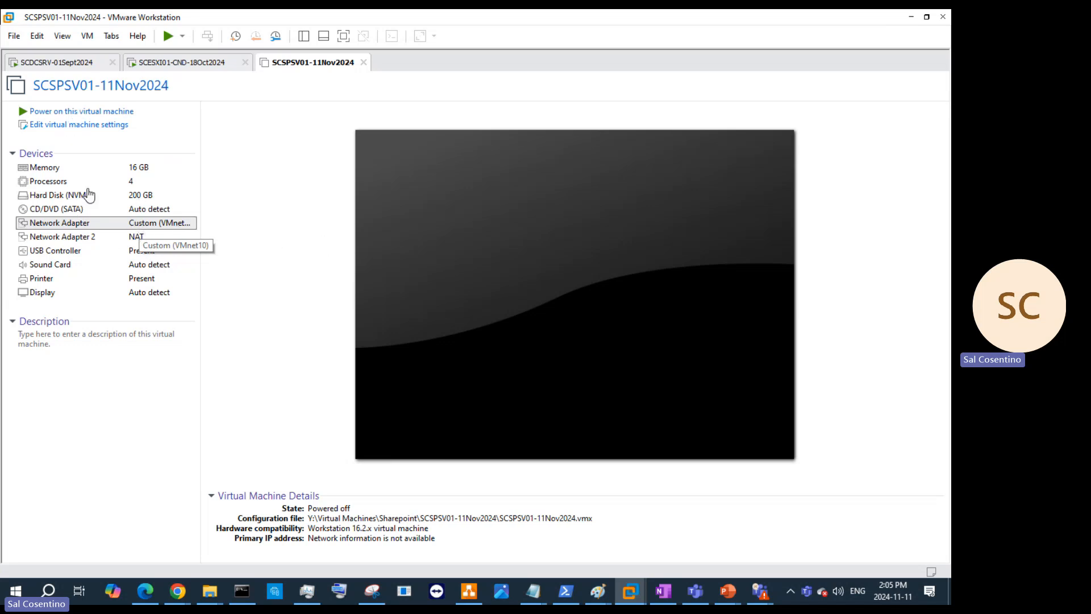
left_click(70, 125)
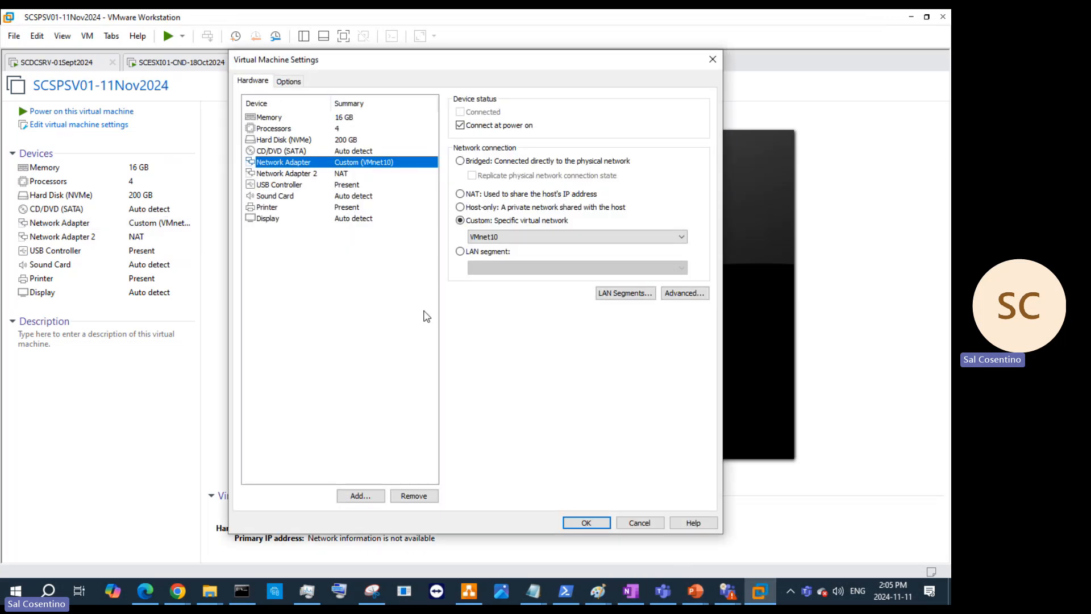
left_click(361, 498)
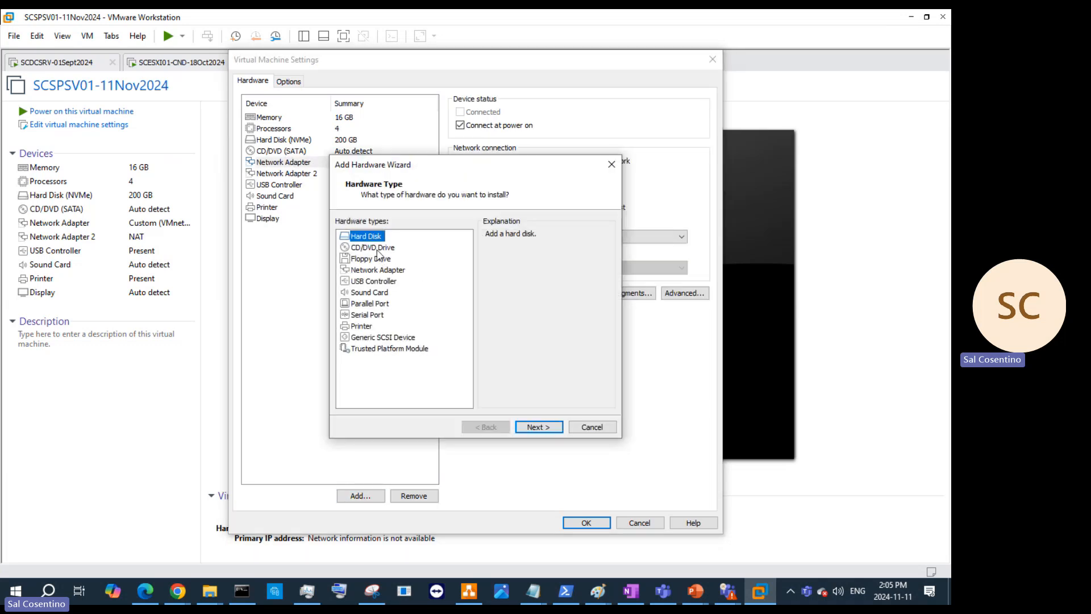
left_click(531, 427)
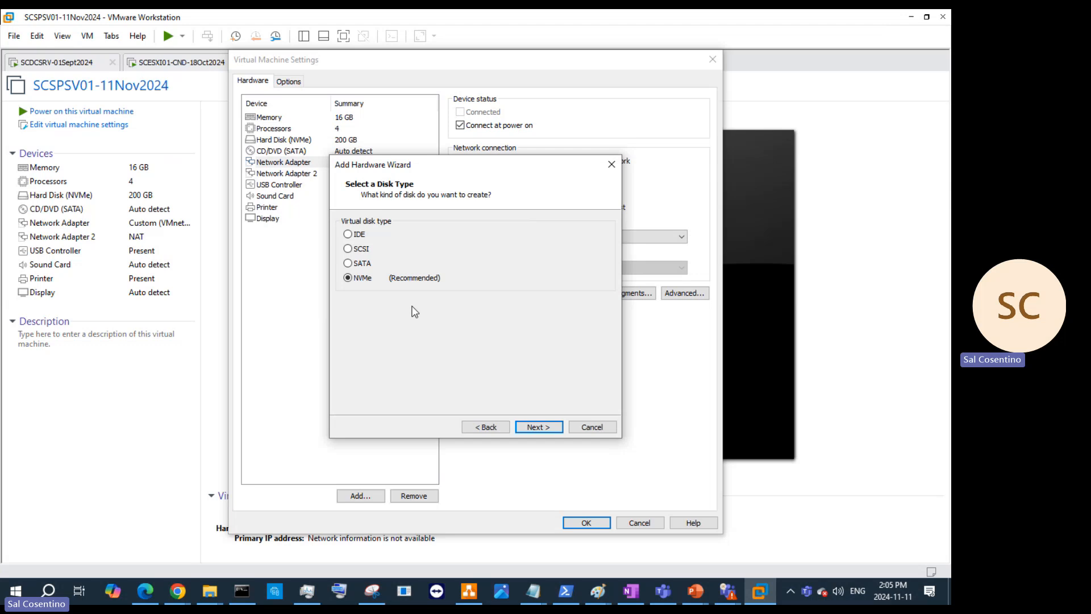
left_click(541, 428)
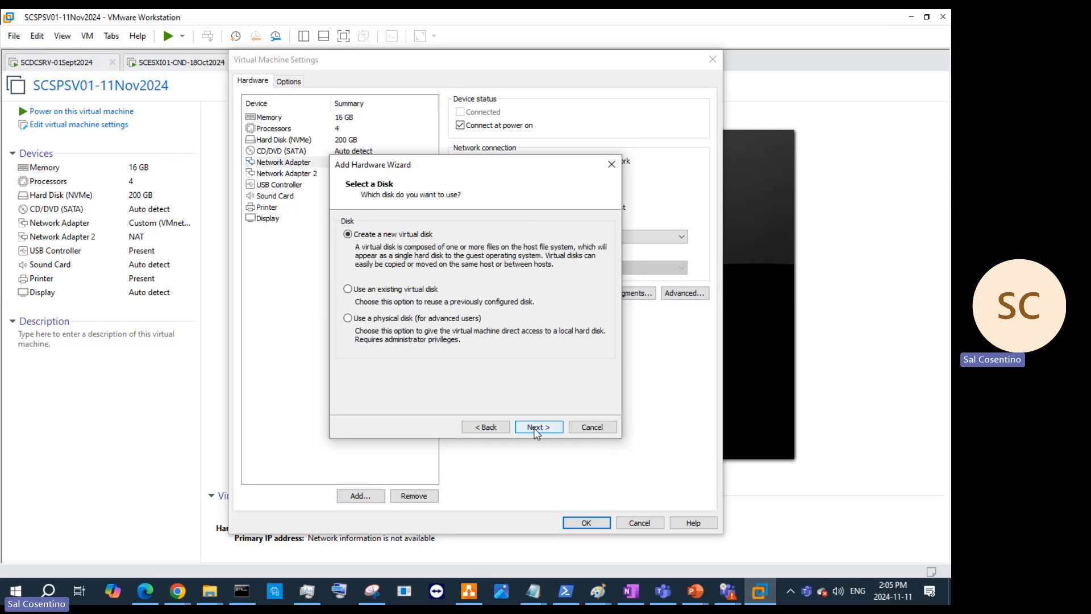
left_click(537, 430)
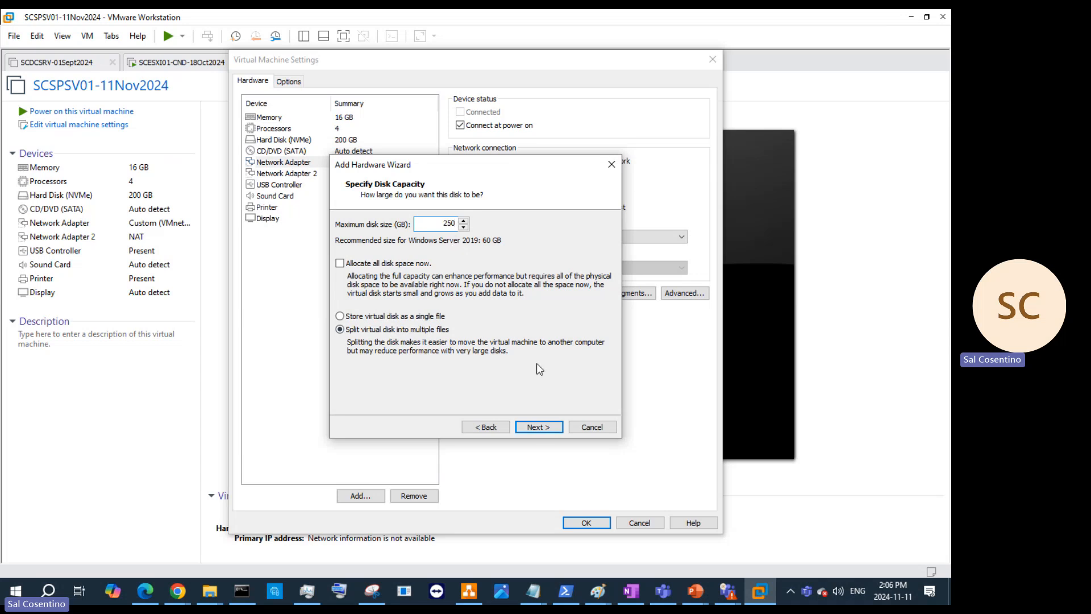
left_click(538, 428)
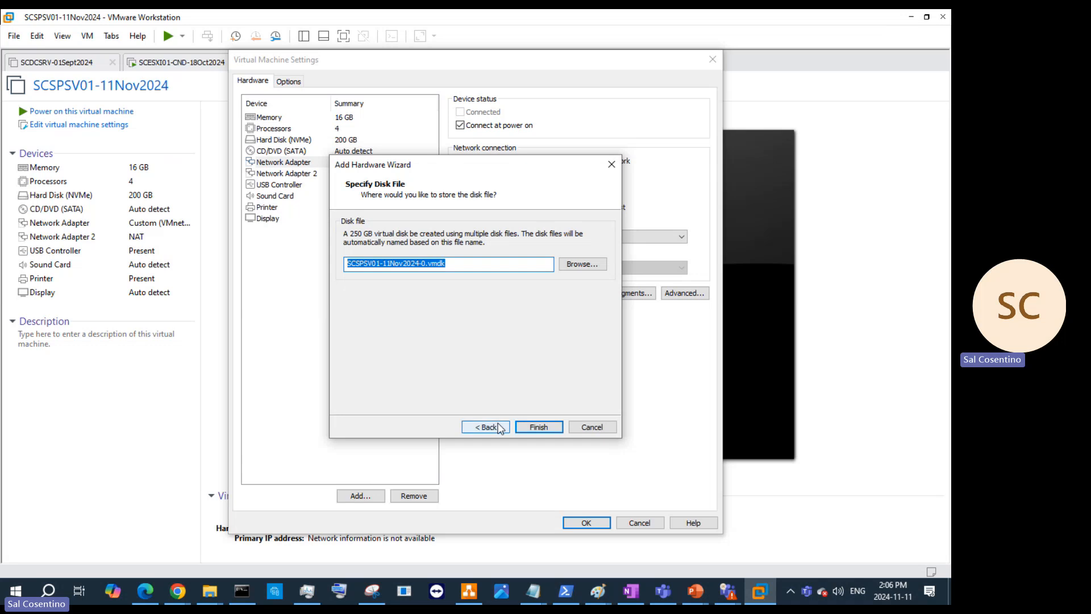
left_click(500, 428)
left_click(533, 428)
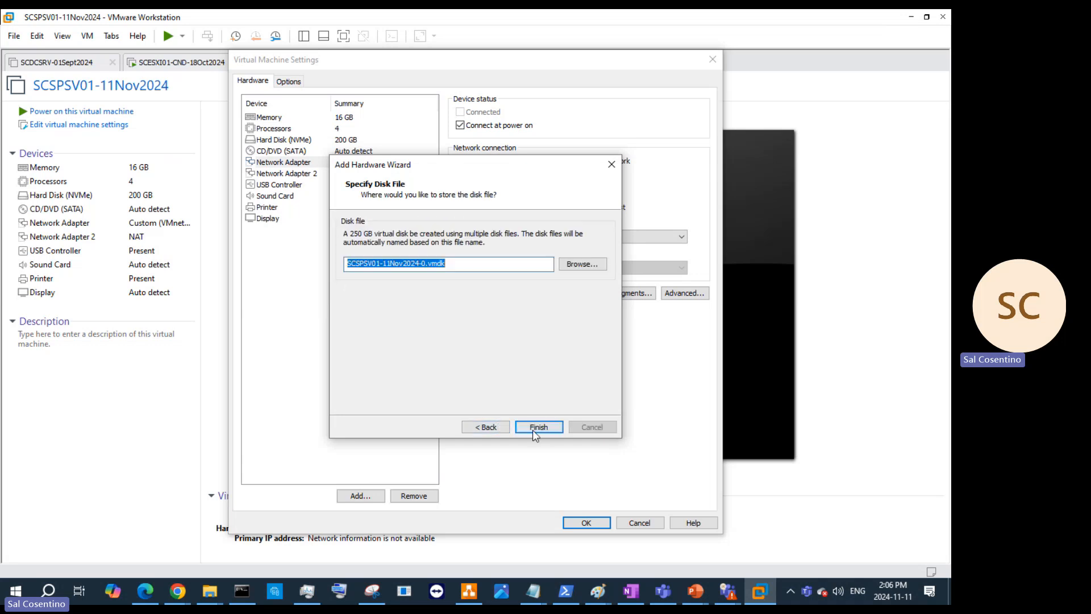
left_click(552, 425)
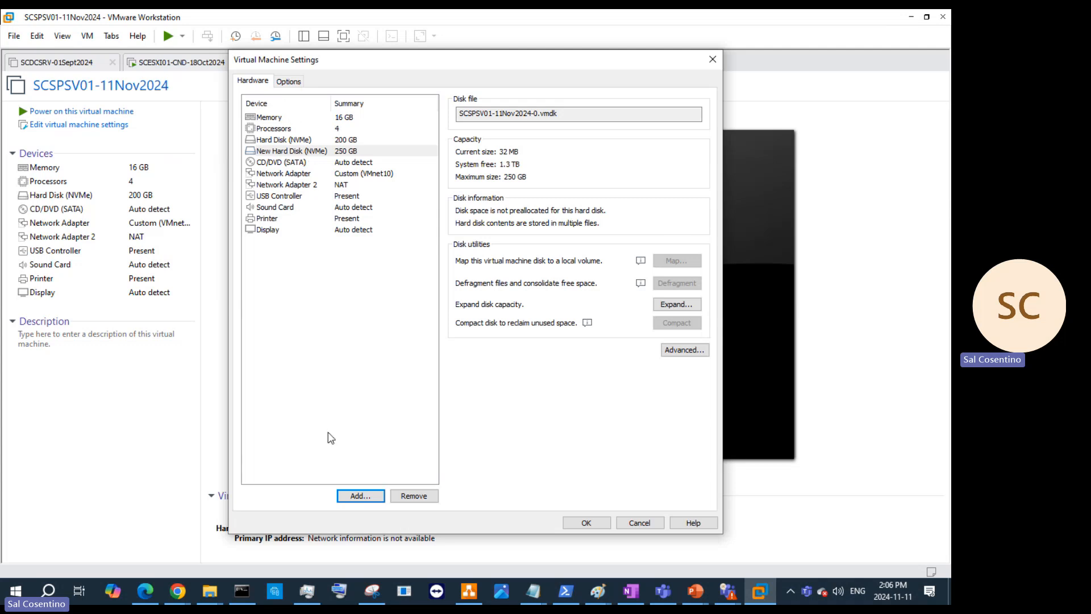
Add another new 250 GB NVMe virtual hard disk, split into multiple files, to the same virtual machine
left_click(355, 495)
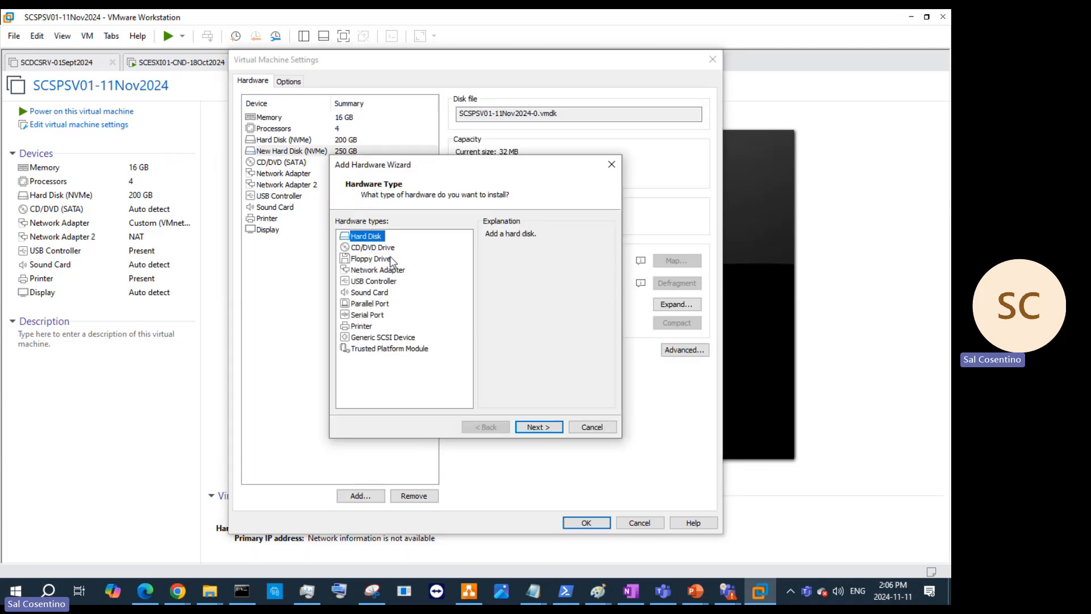
left_click(538, 427)
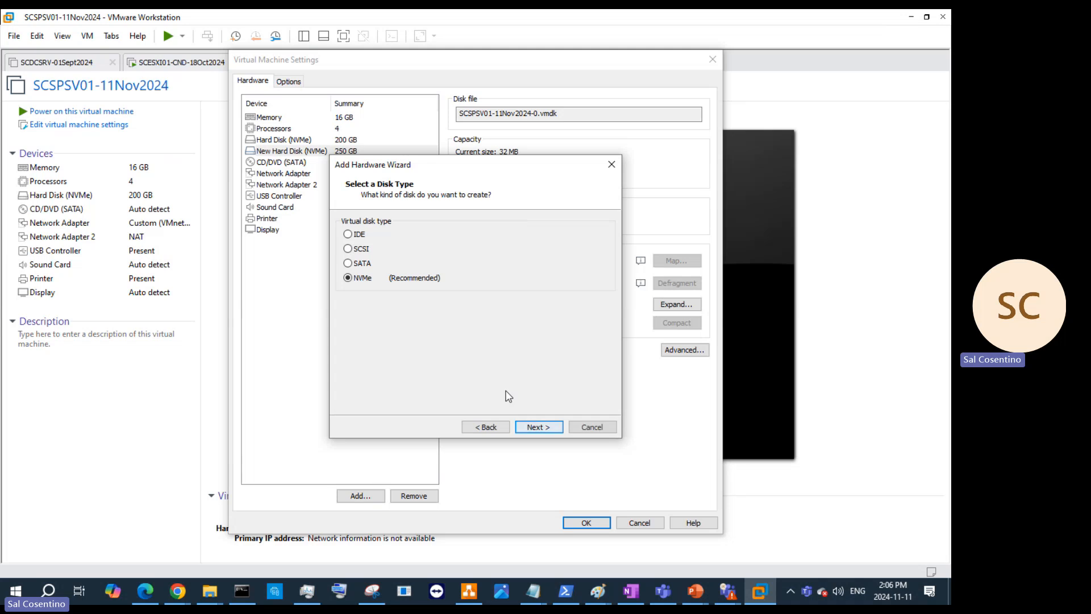
left_click(538, 427)
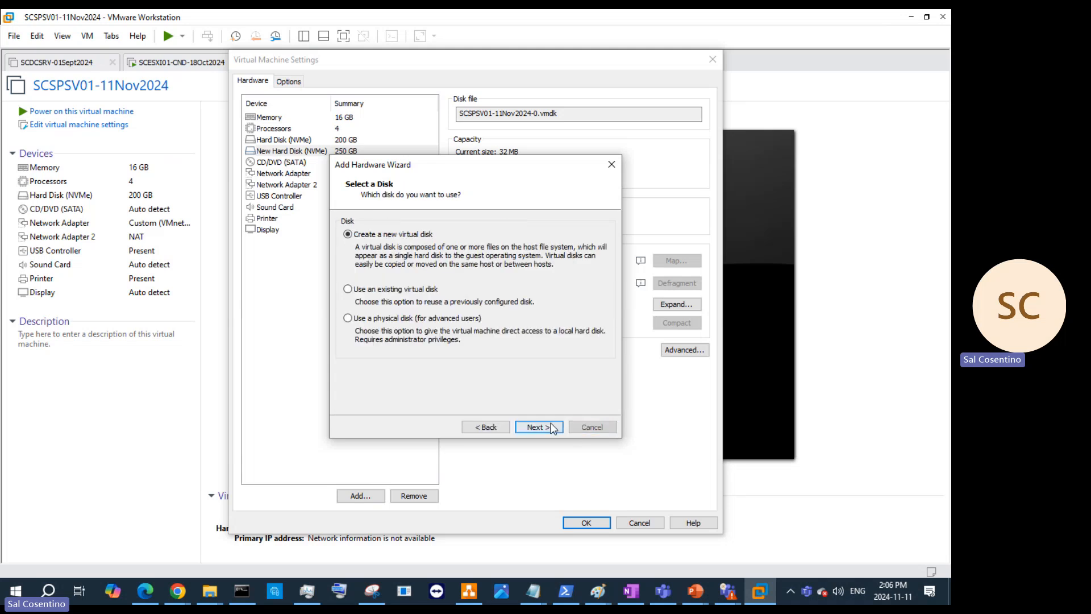
left_click(538, 426)
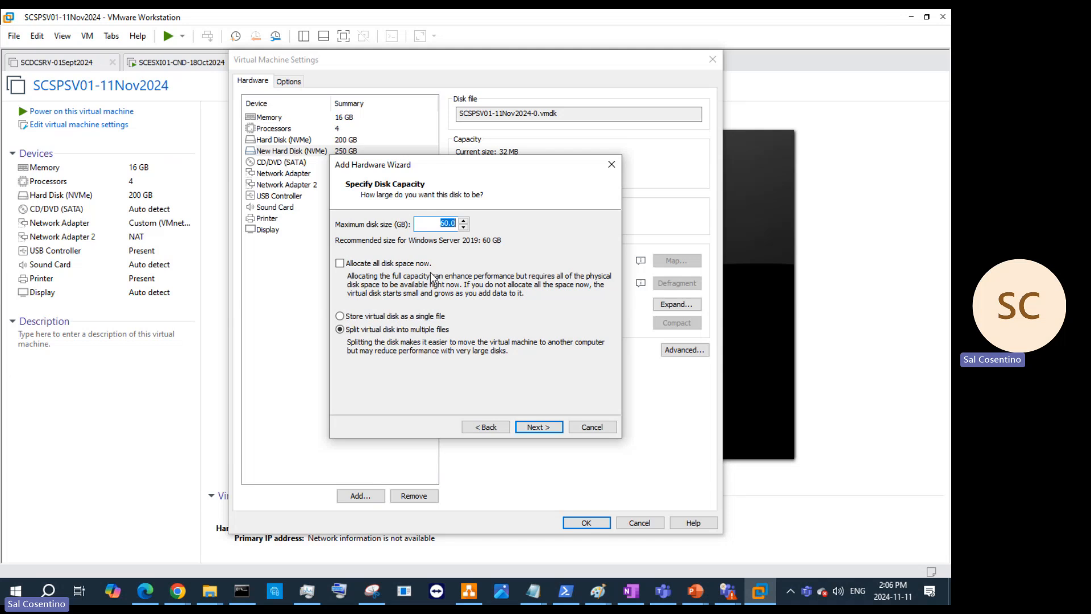
type("250")
left_click(539, 427)
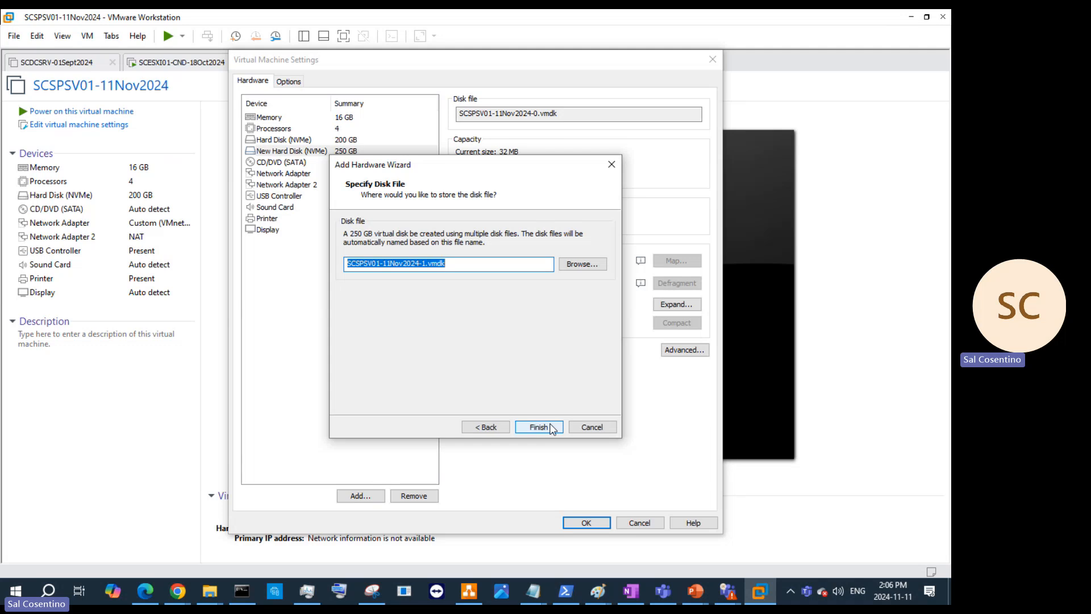
left_click(540, 429)
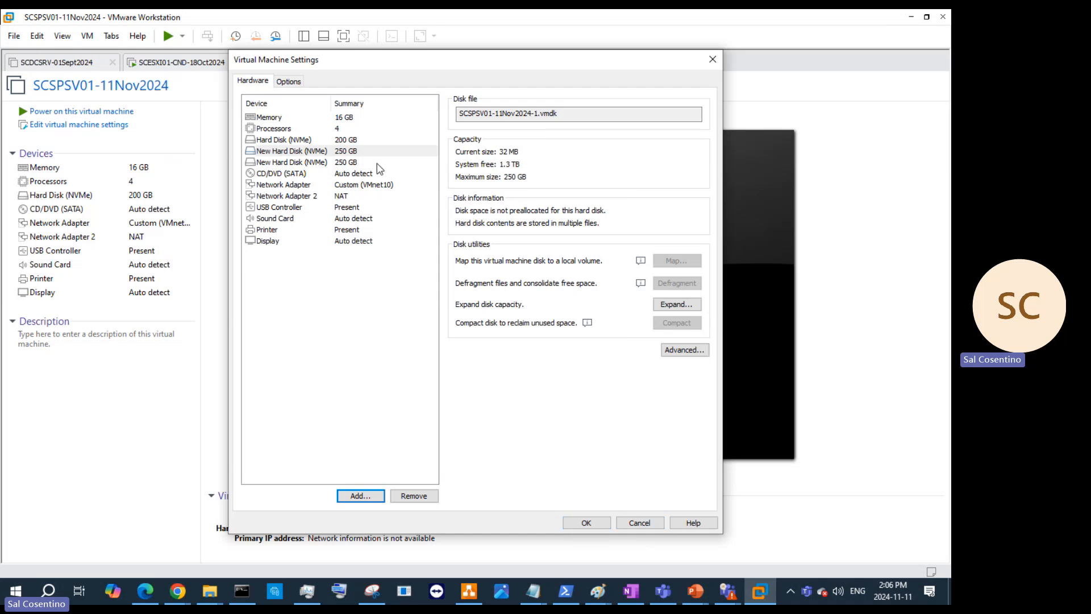
Check the new disk's capacity expansion option and the processor settings, and save the SCSPSV01-11Nov2024 hardware changes
left_click(675, 307)
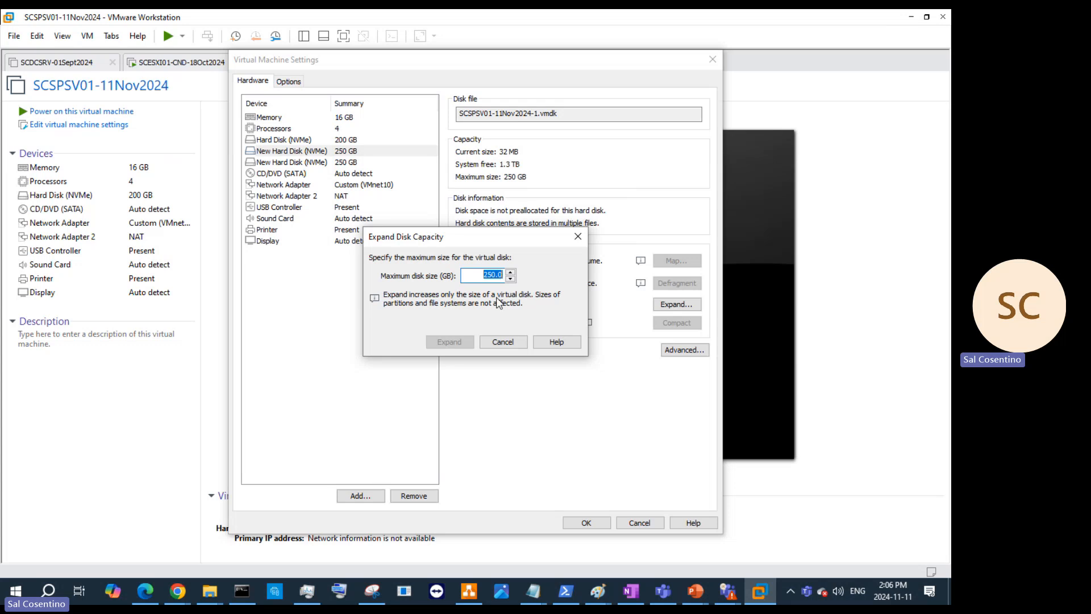
left_click(507, 343)
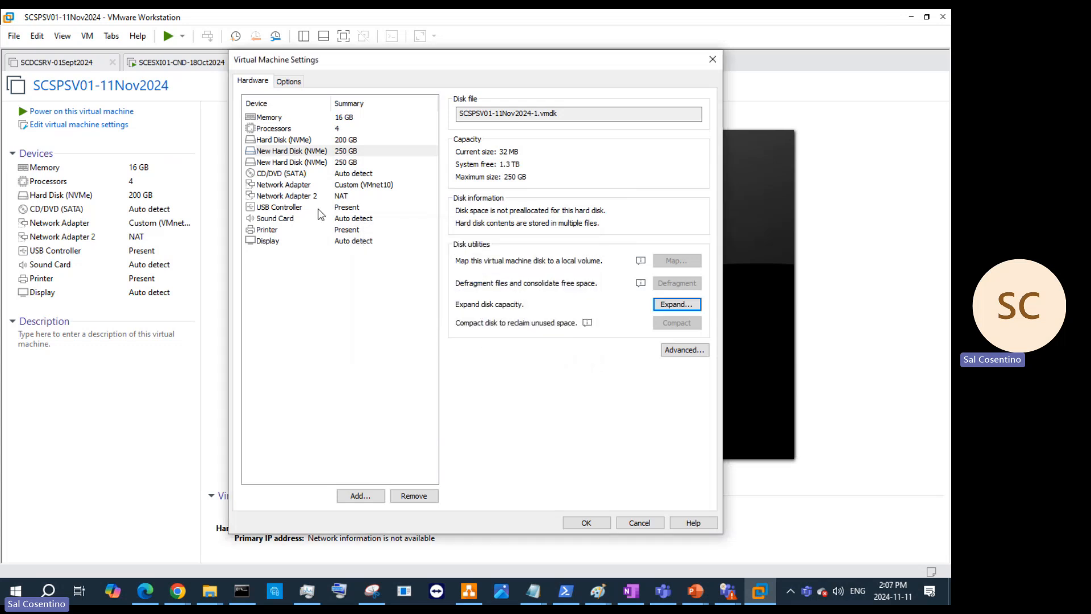
left_click(337, 131)
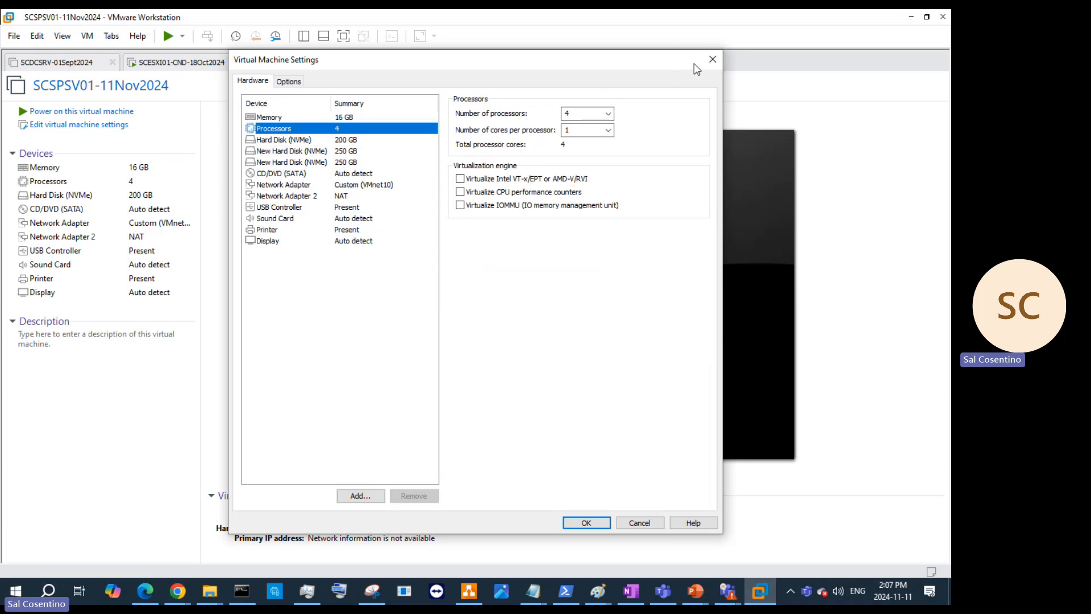
left_click(599, 524)
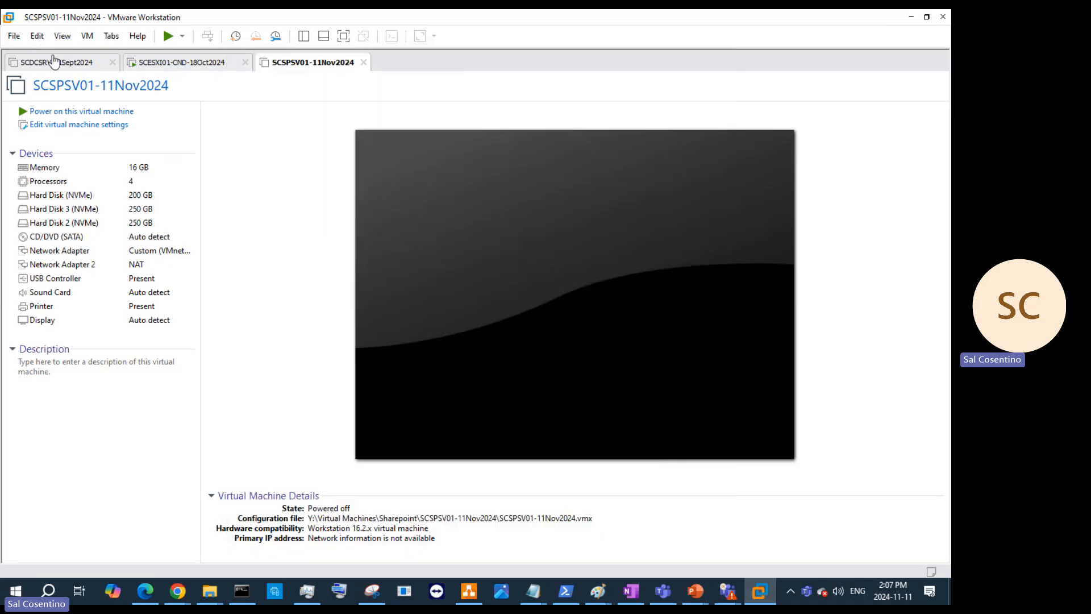
Set the number of processors of the SCDCSRV-01Sept2024 virtual machine to 2 and power it on
left_click(53, 60)
right_click(53, 61)
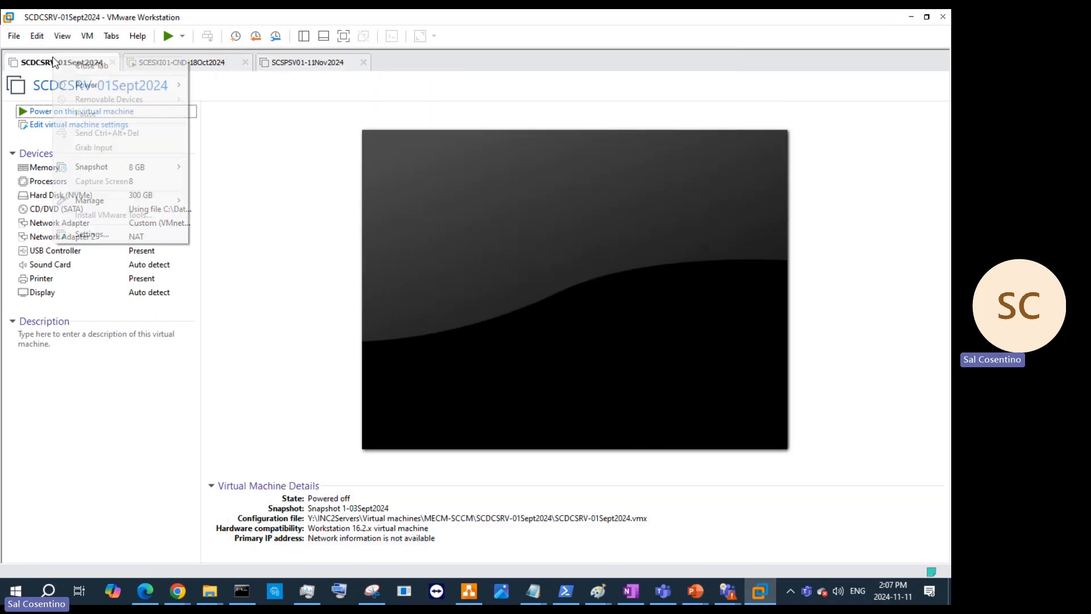
left_click(106, 234)
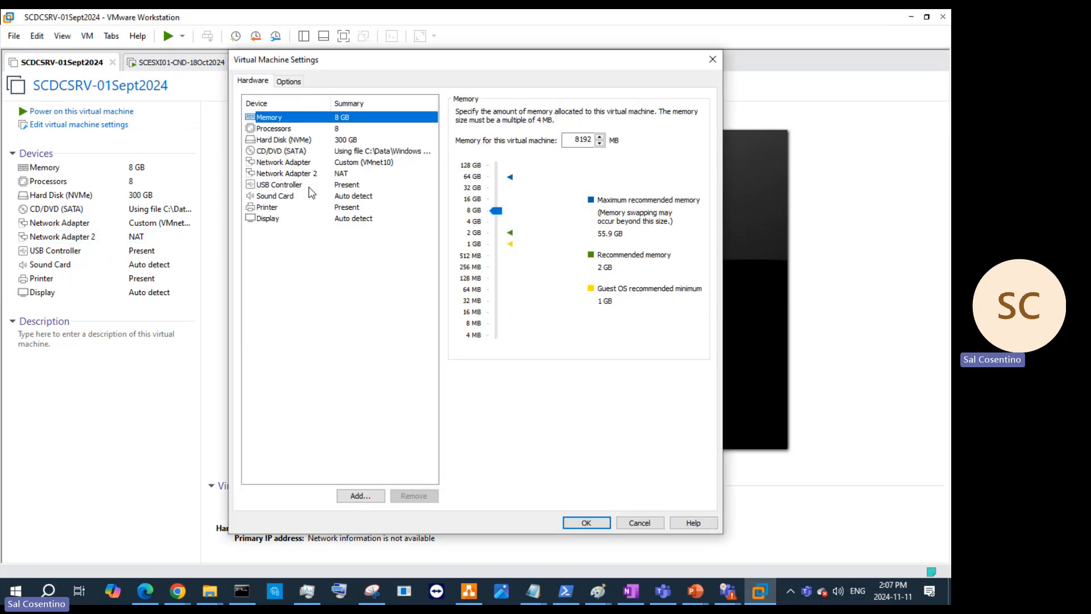
left_click(332, 131)
left_click(608, 113)
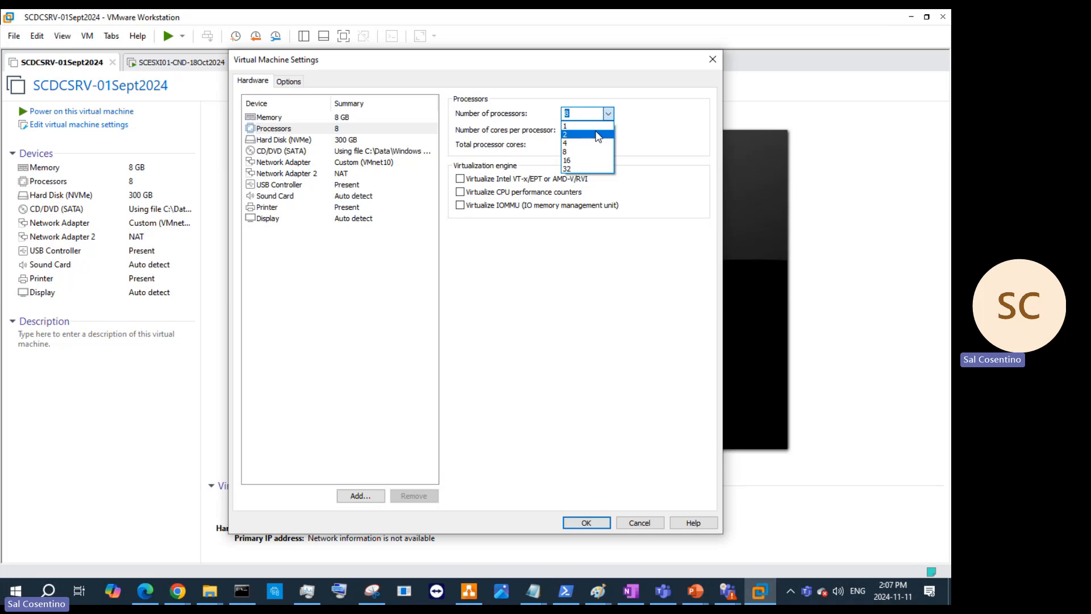
left_click(599, 135)
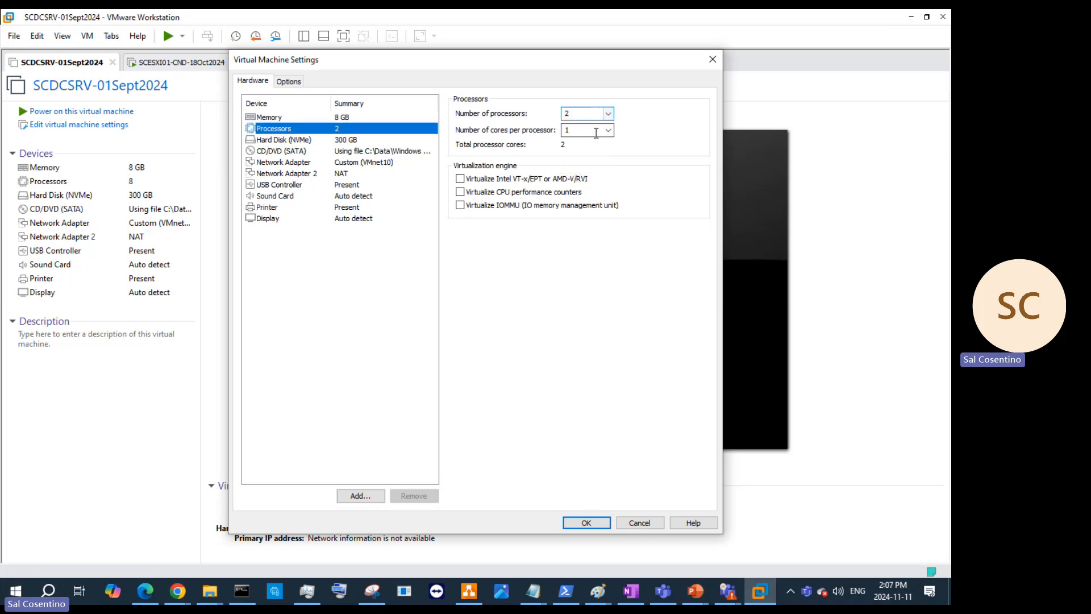
left_click(591, 520)
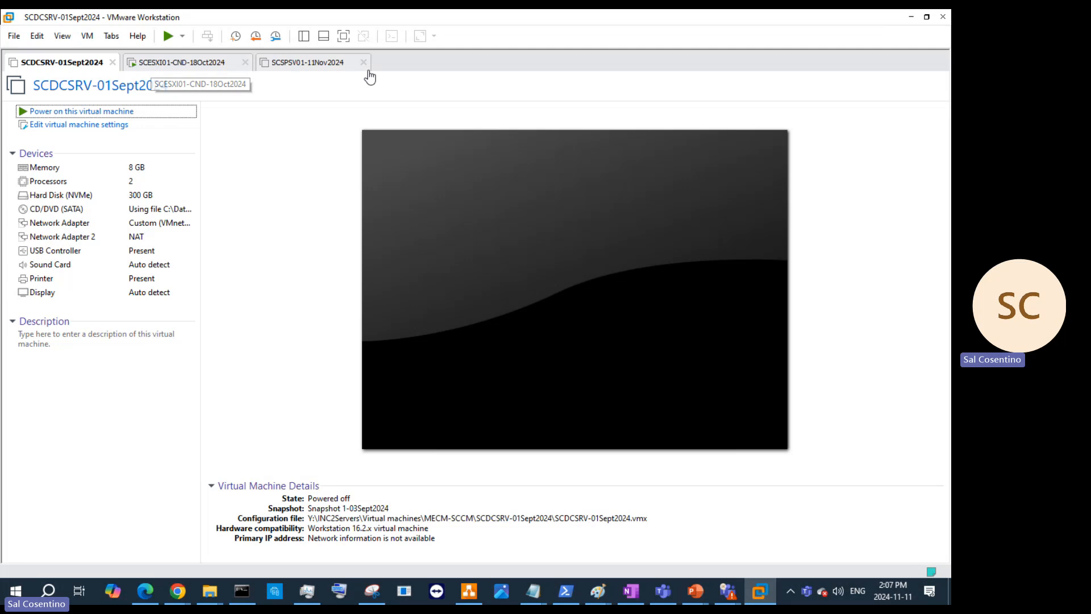
left_click(93, 113)
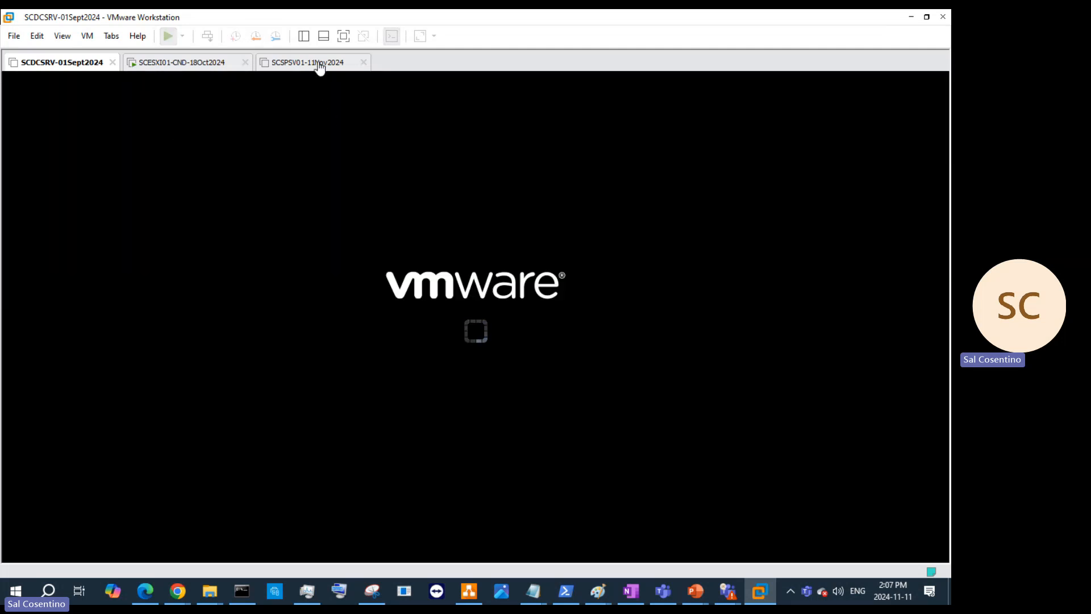
Set the CD/DVD drive of the SCSPSV01-11Nov2024 virtual machine to use an ISO image file
left_click(320, 64)
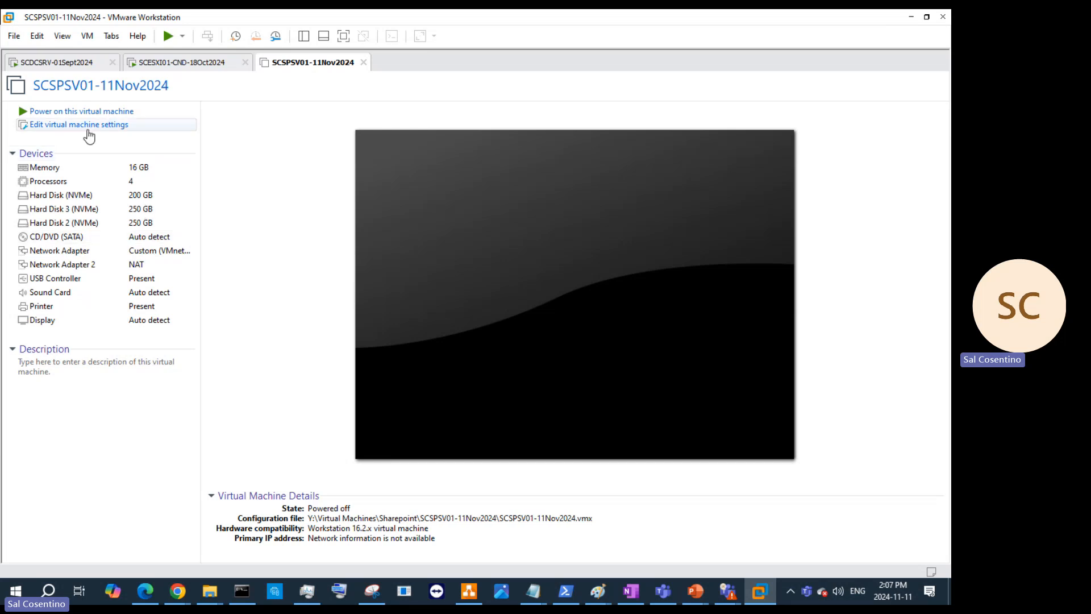
left_click(88, 128)
left_click(350, 173)
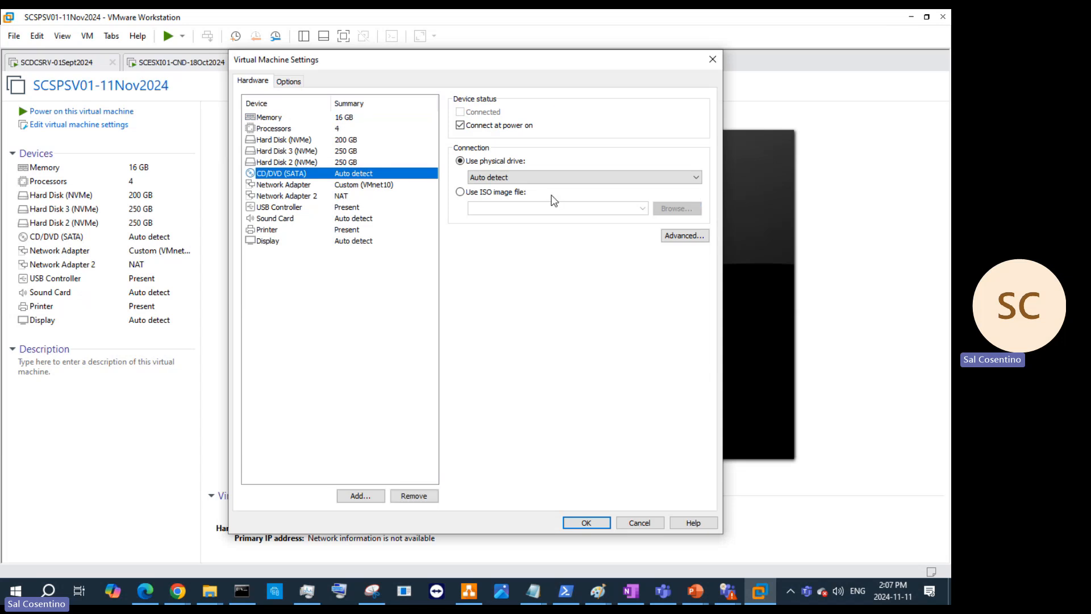
left_click(461, 192)
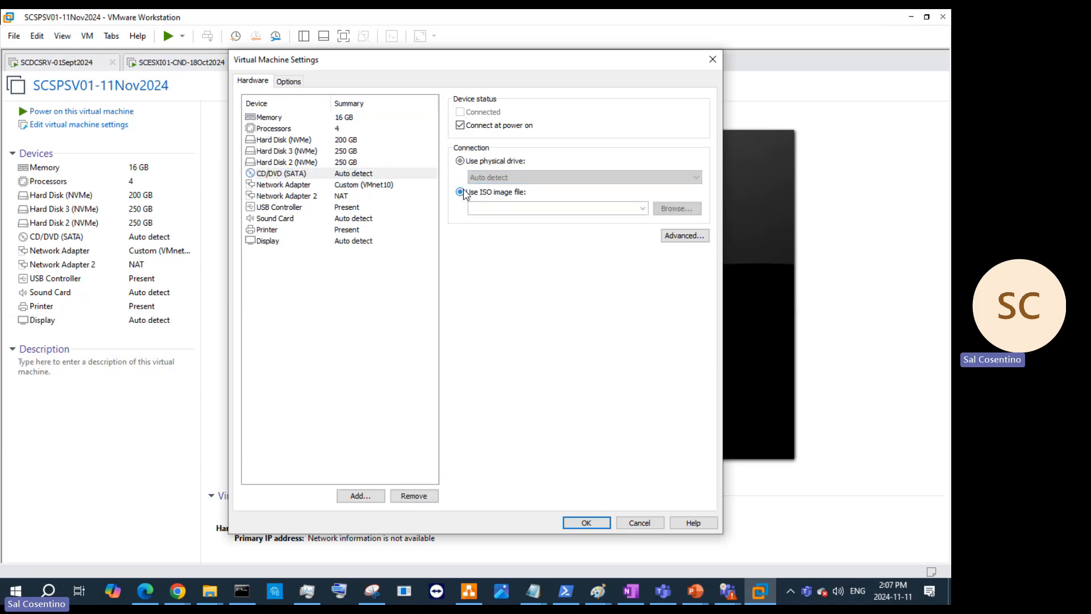
Browse the OneDrive Applications folder's EDU and Windows subfolders for a Windows Server ISO, widening the name column to read the file names
left_click(665, 209)
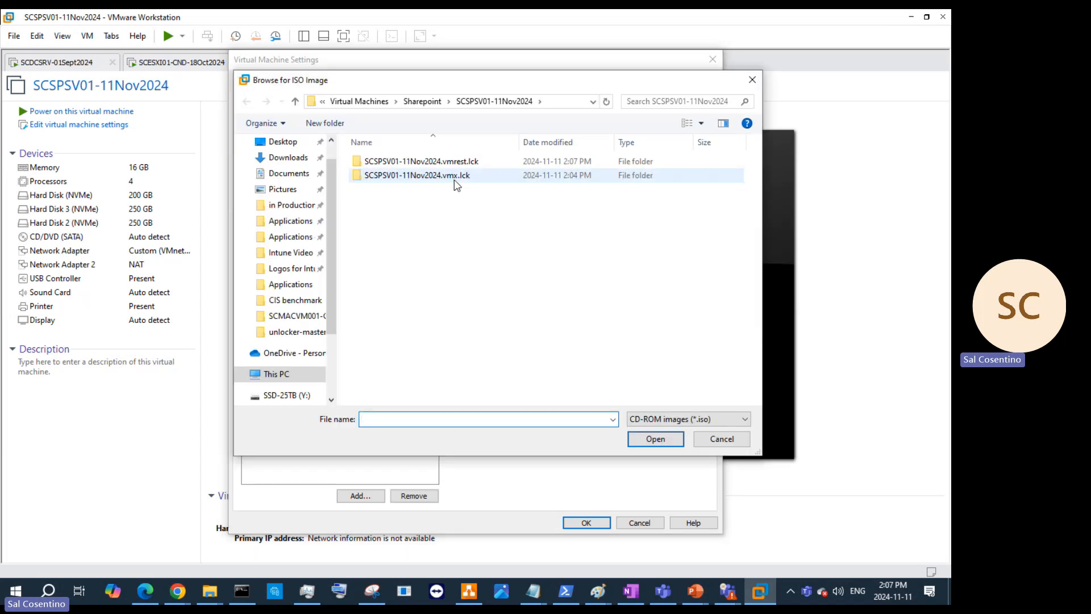
left_click(290, 222)
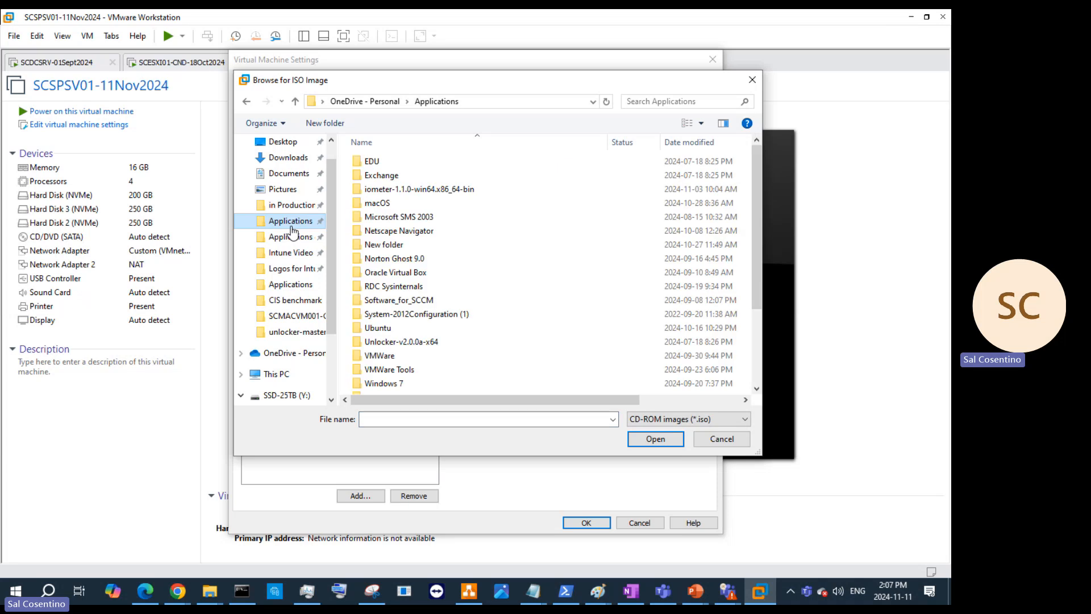
double_click(380, 165)
left_click(393, 222)
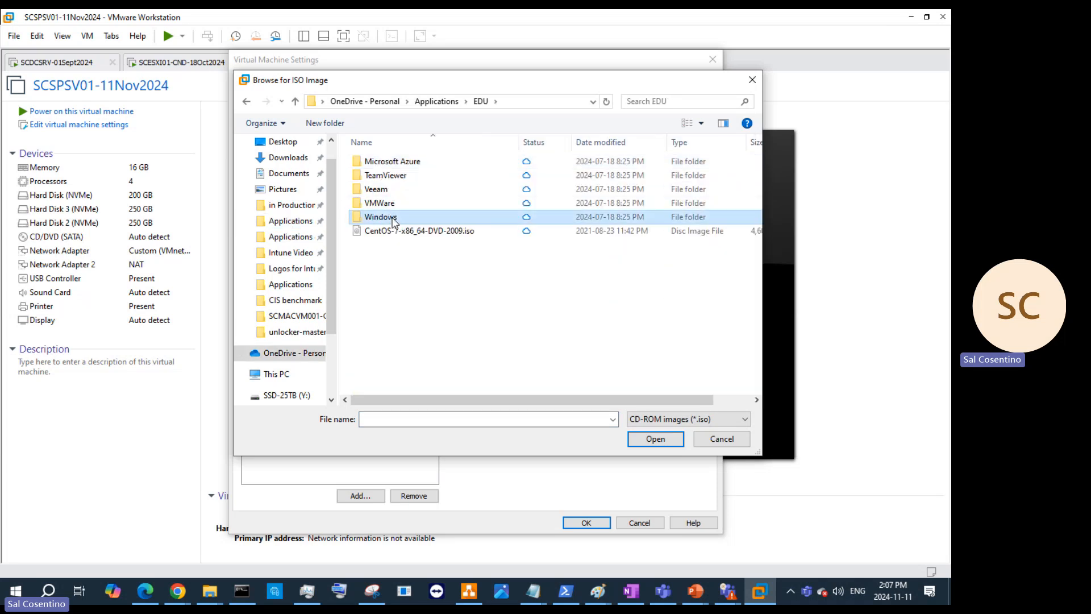
double_click(393, 220)
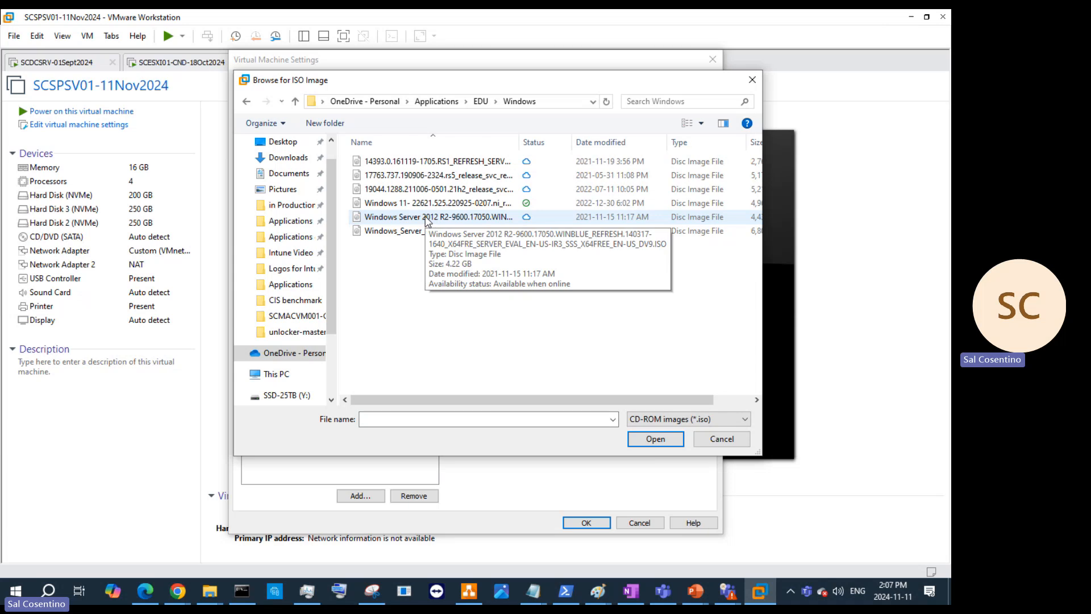
left_click_drag(519, 142, 674, 140)
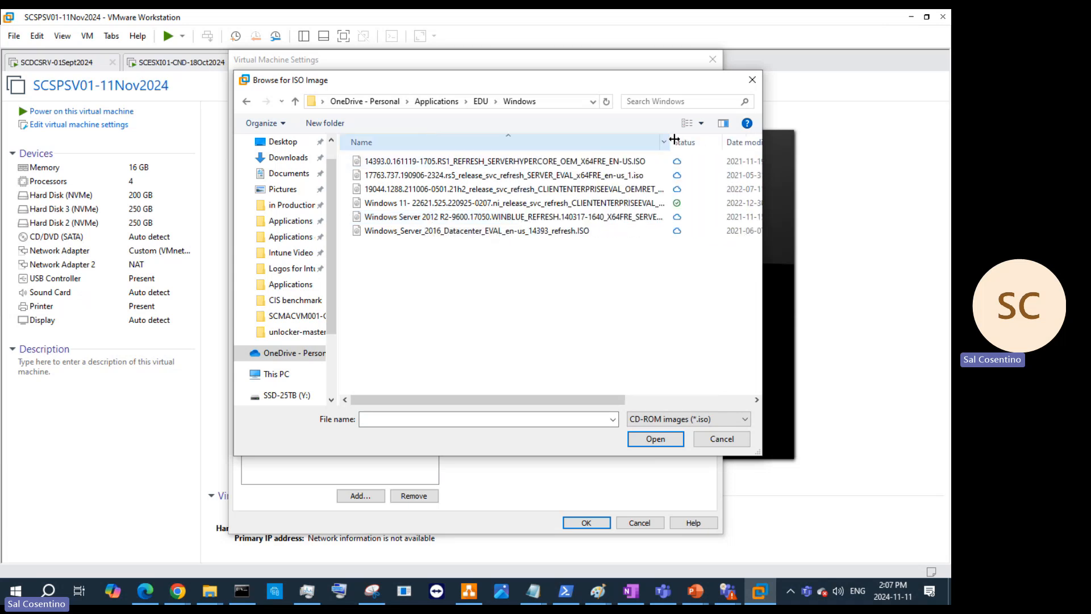
mouse_move(528, 207)
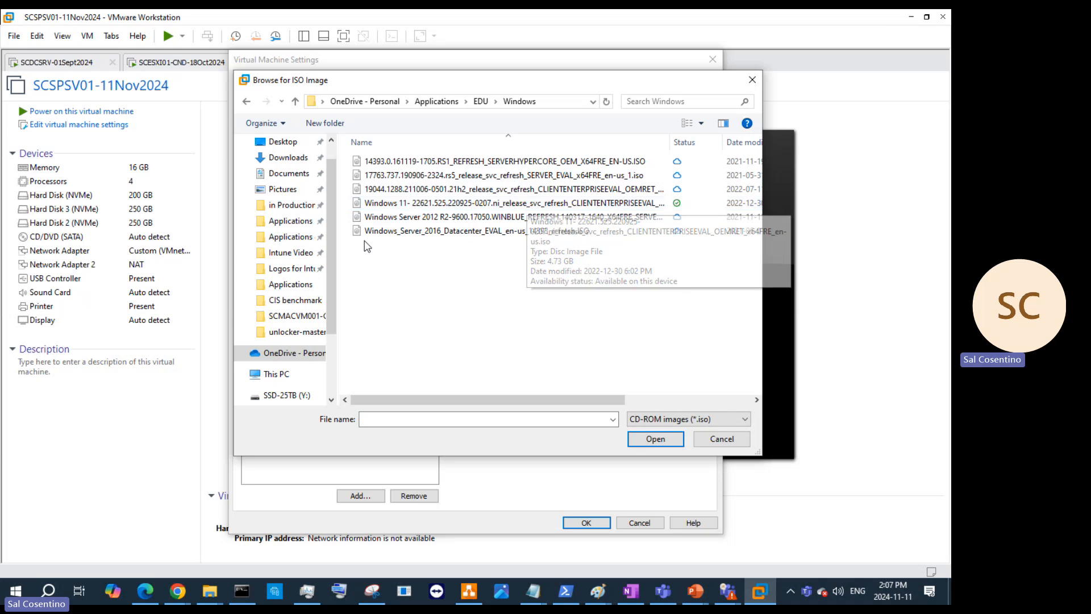
Look through the main Applications folder for a Windows Server ISO, and close the browse and settings dialogs without saving
left_click(292, 226)
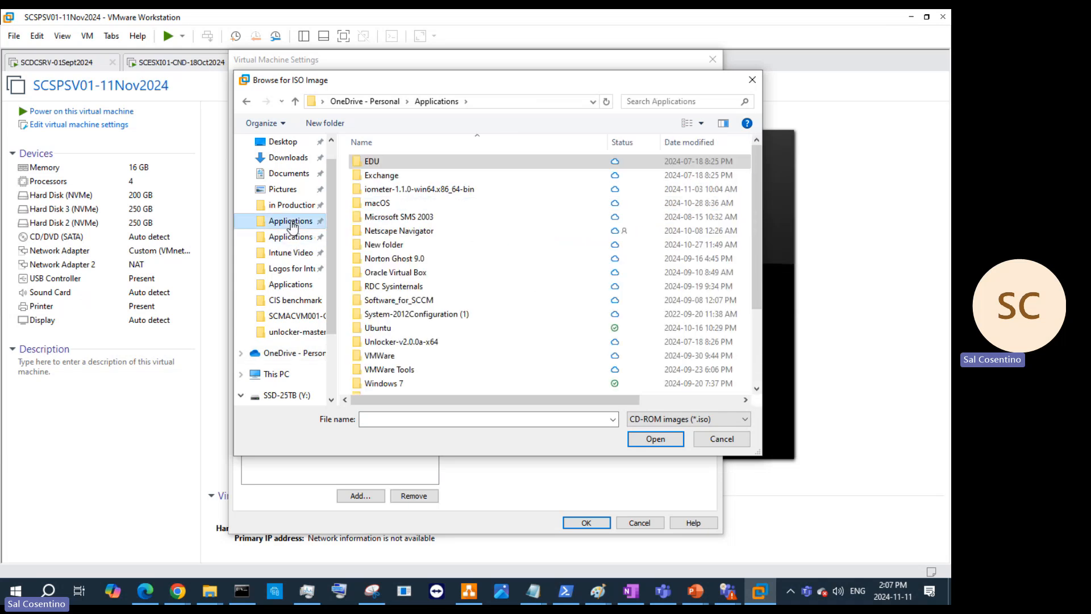
scroll(471, 270, "down", 3)
mouse_move(395, 291)
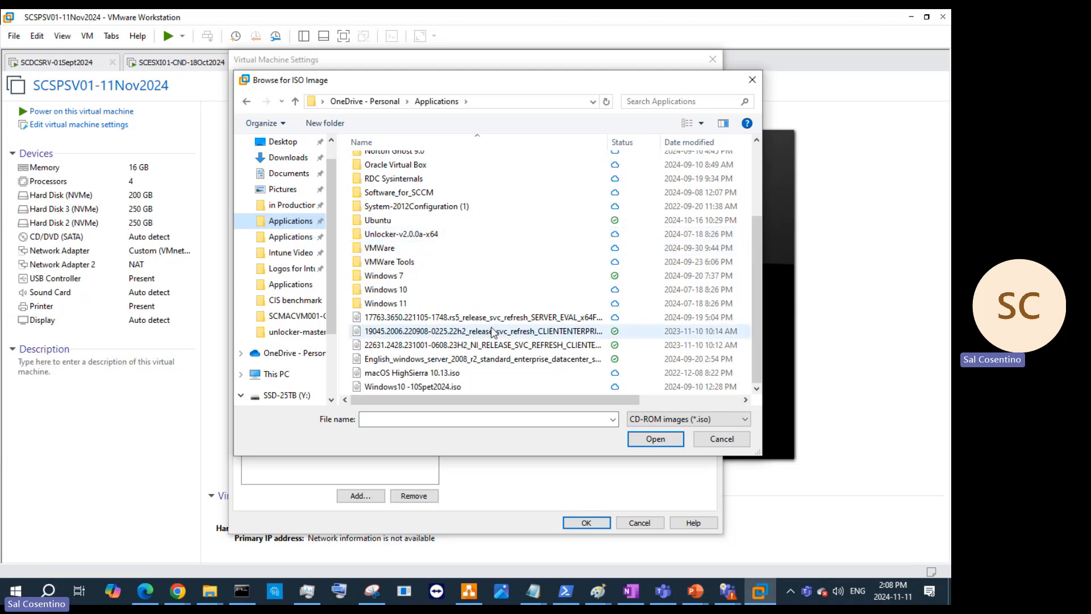
scroll(423, 333, "up", 2)
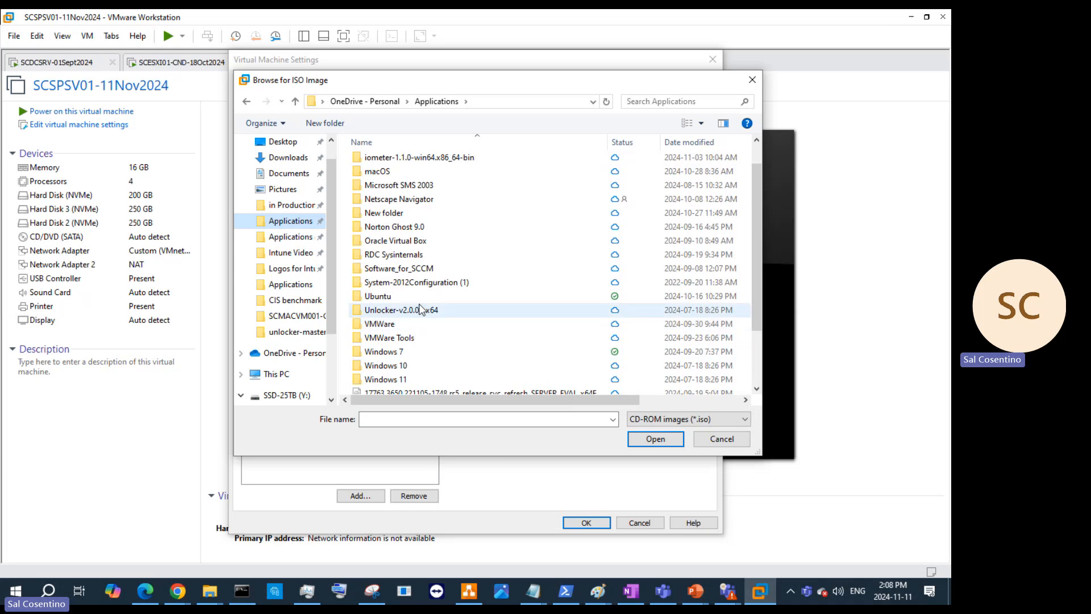
scroll(421, 307, "up", 1)
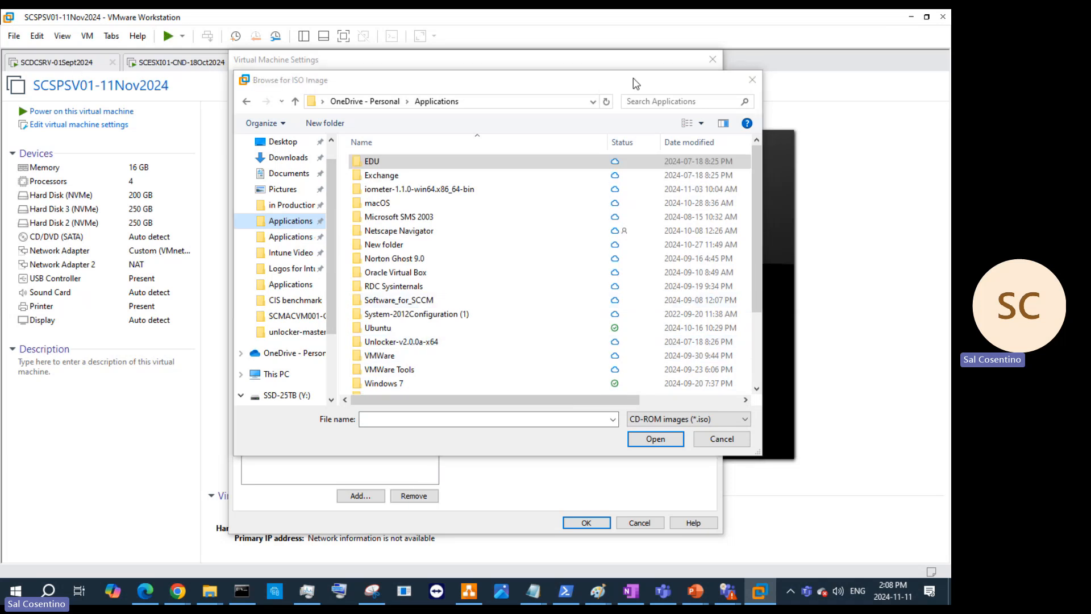
left_click(752, 80)
key("Escape")
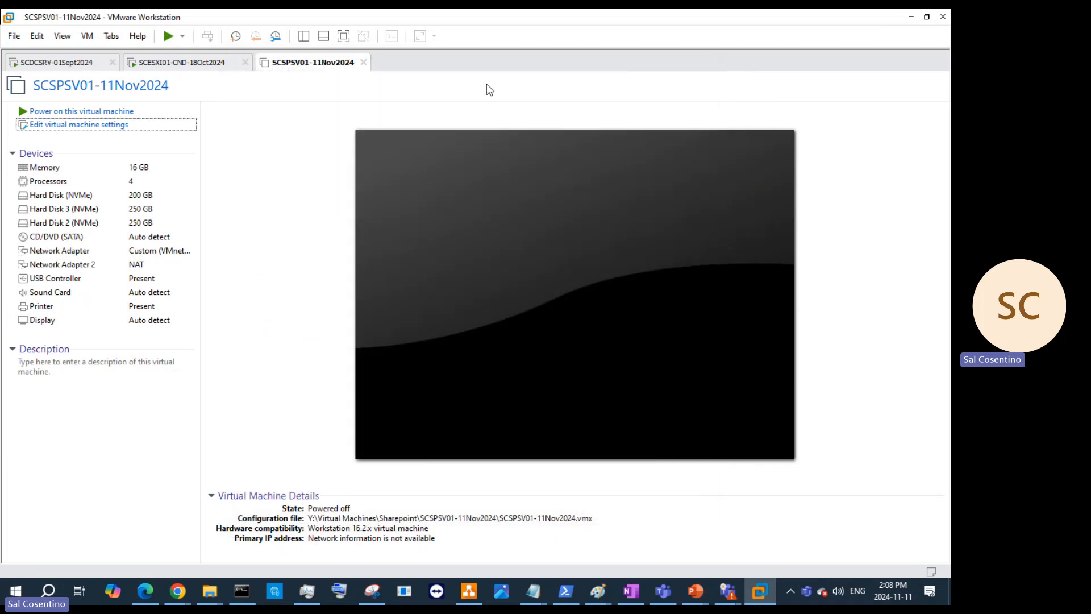
Check the ISO image path assigned to the CD/DVD drive of the SCDCSRV-01Sept2024 virtual machine
left_click(80, 65)
right_click(81, 67)
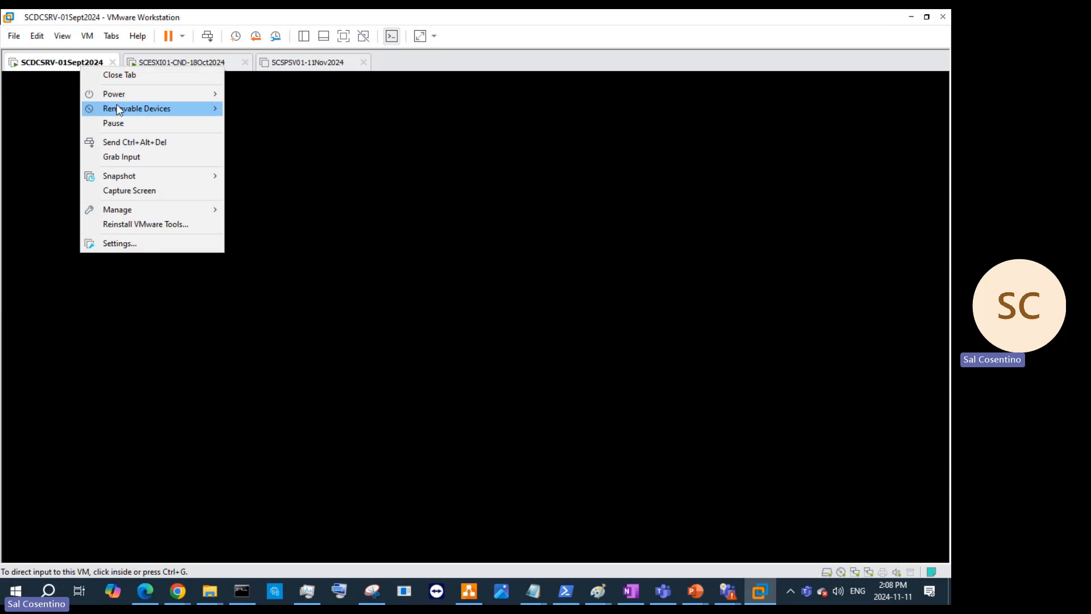
left_click(154, 243)
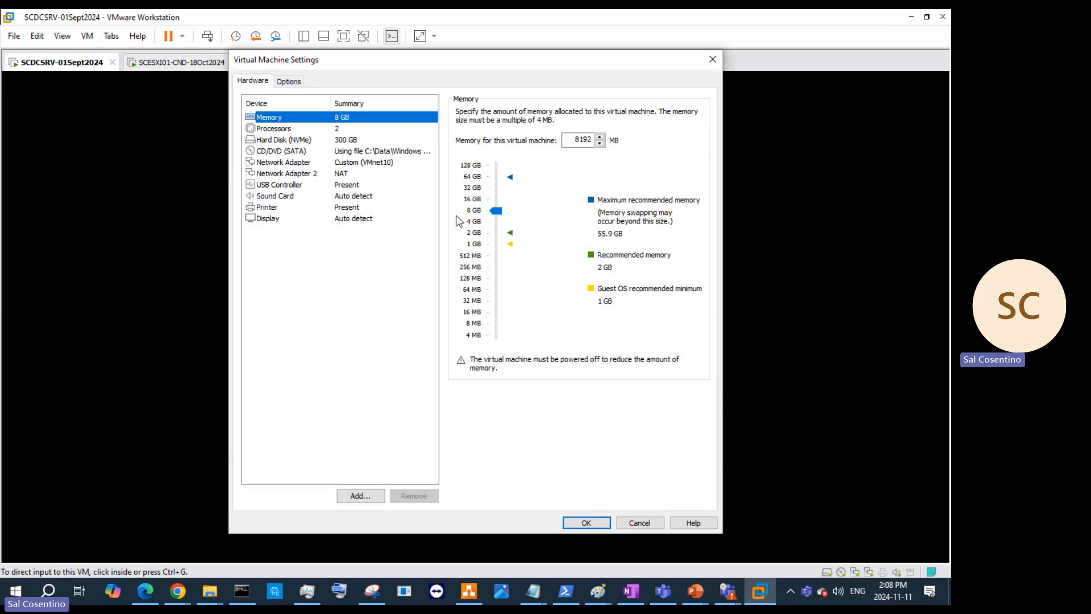
left_click(382, 152)
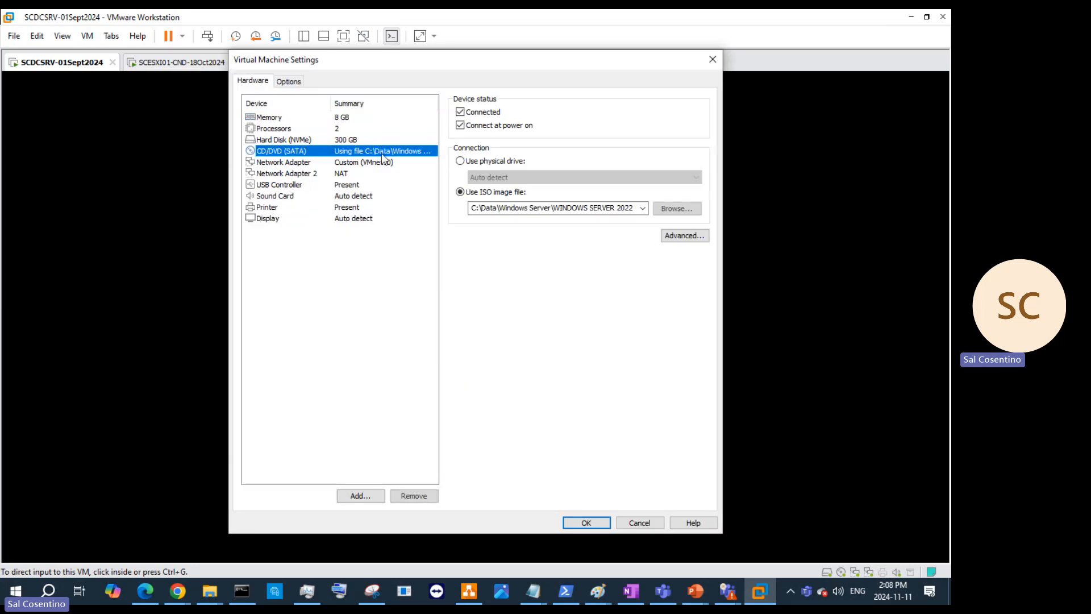
left_click(562, 208)
left_click_drag(620, 208, 418, 217)
Copy the C:\Data\Windows Server folder path from the ISO browser, cancel the settings, and reopen the SCSPSV01-11Nov2024 machine's settings
left_click(690, 210)
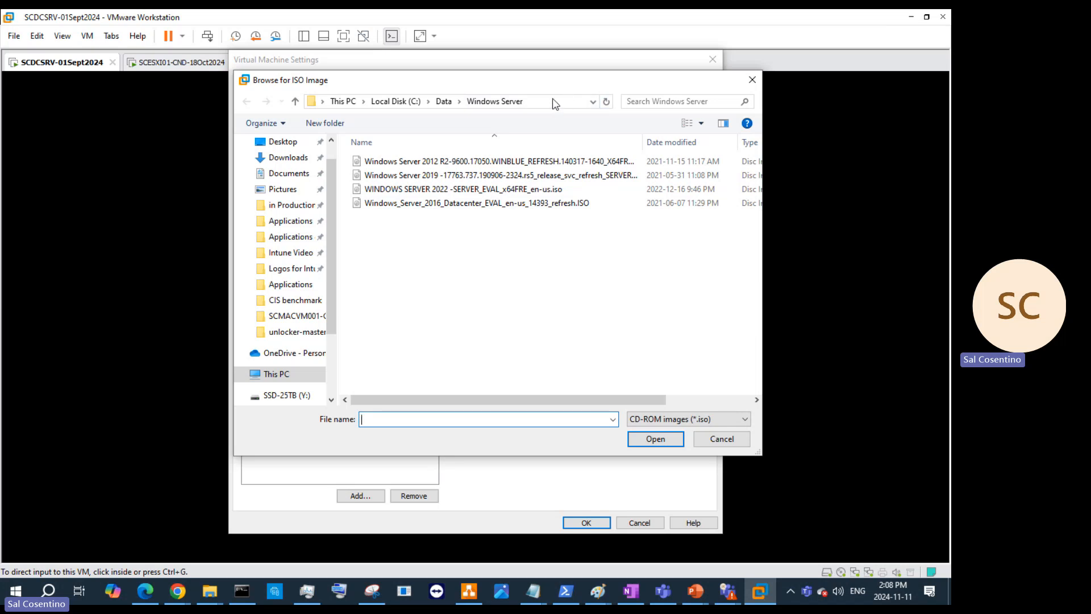
left_click(553, 100)
right_click(355, 102)
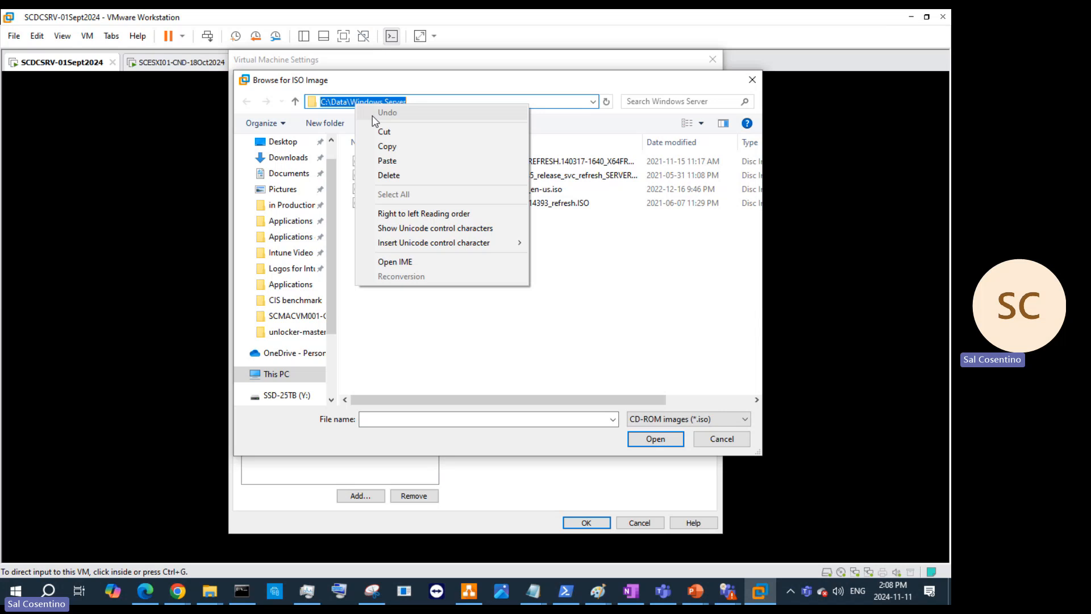
left_click(377, 145)
left_click(753, 80)
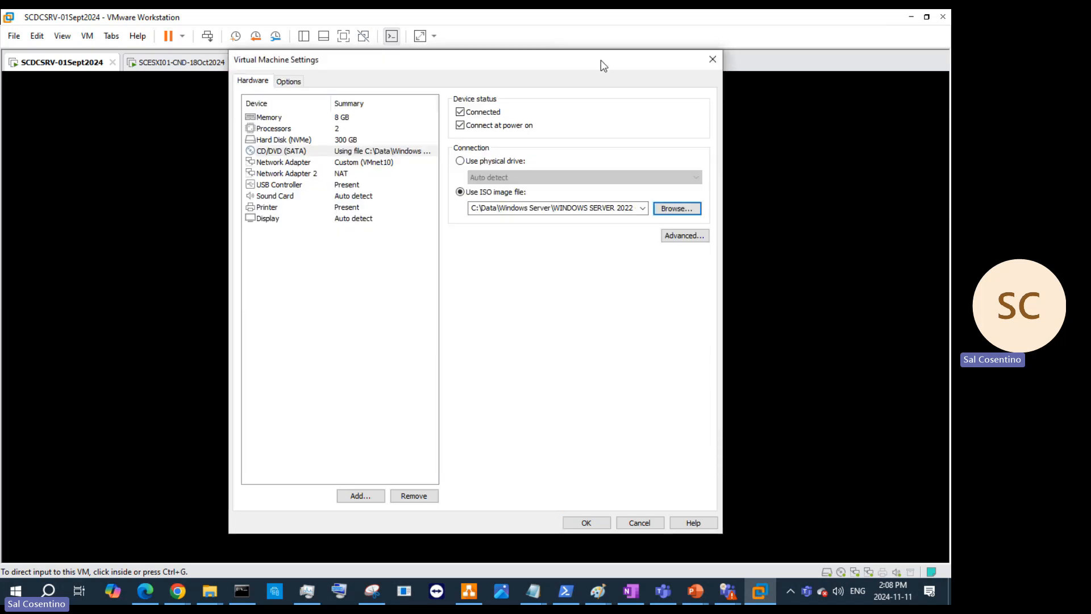
left_click(641, 523)
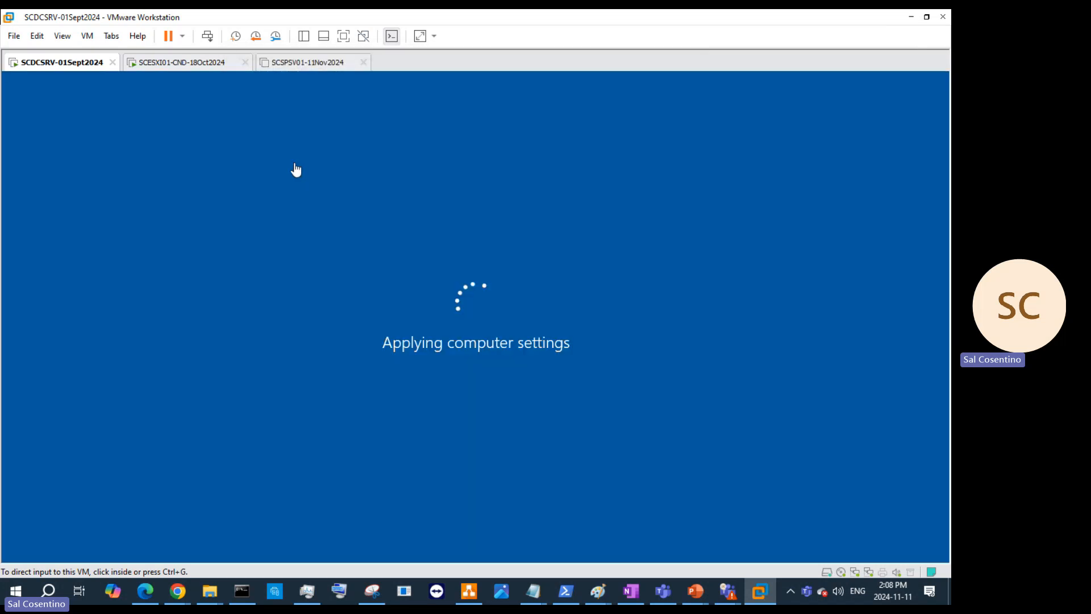
left_click(292, 64)
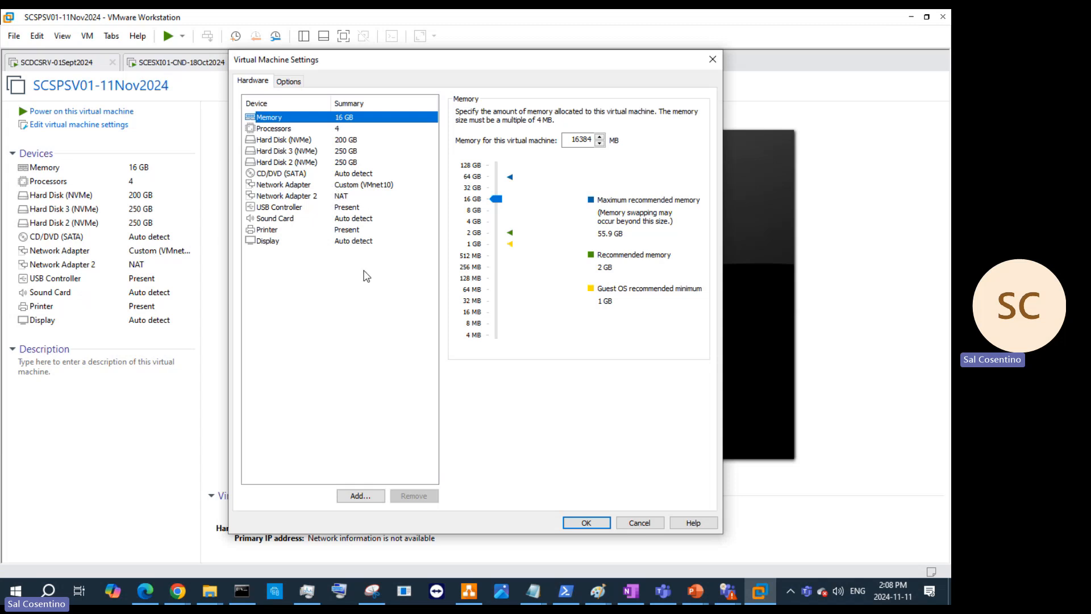
Switch to Chrome, search Google for "Download Windows server 2022" and open the Microsoft Evaluation Center page for selecting the download
left_click(178, 591)
left_click(327, 540)
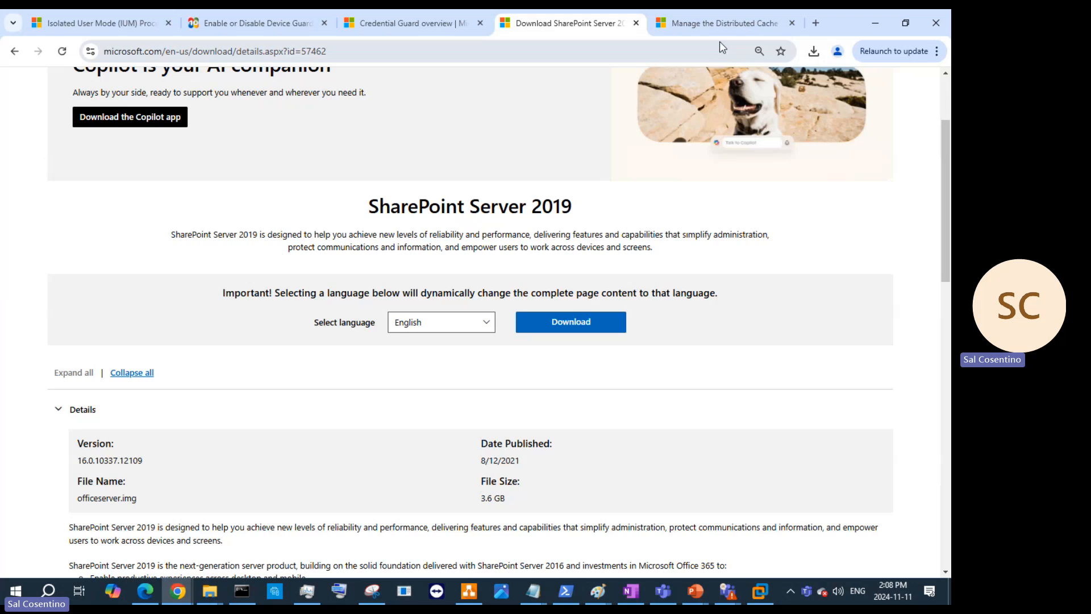
left_click(735, 26)
left_click(460, 50)
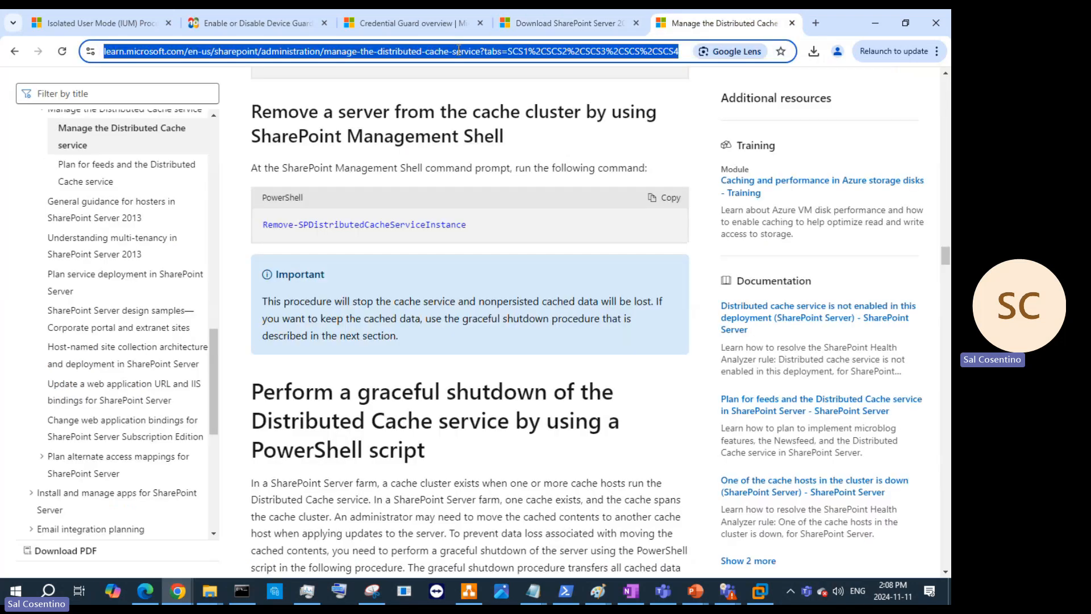
type("Download")
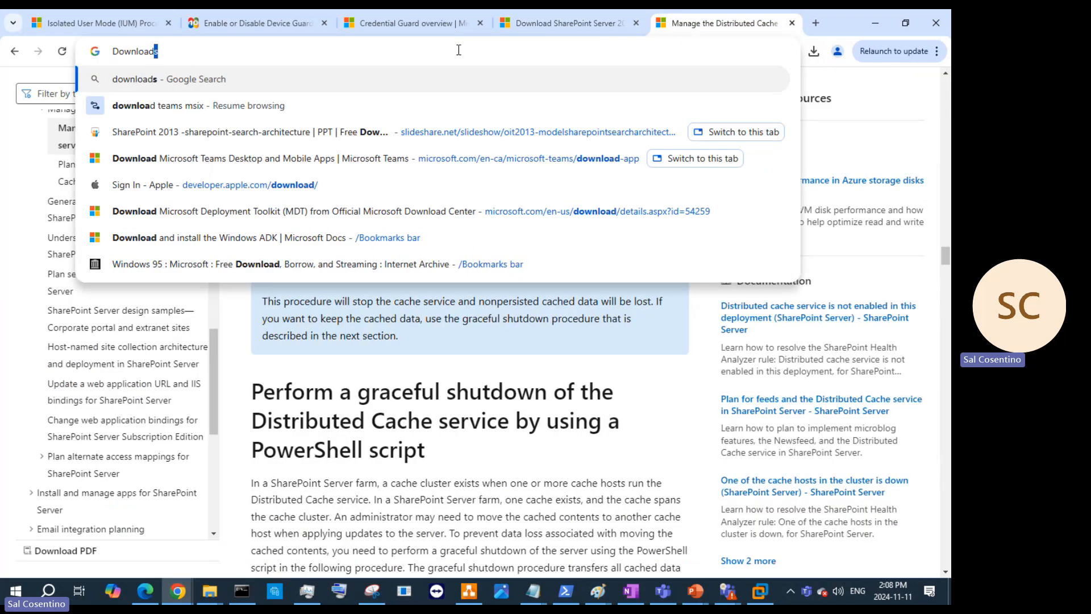
type(" Windows se")
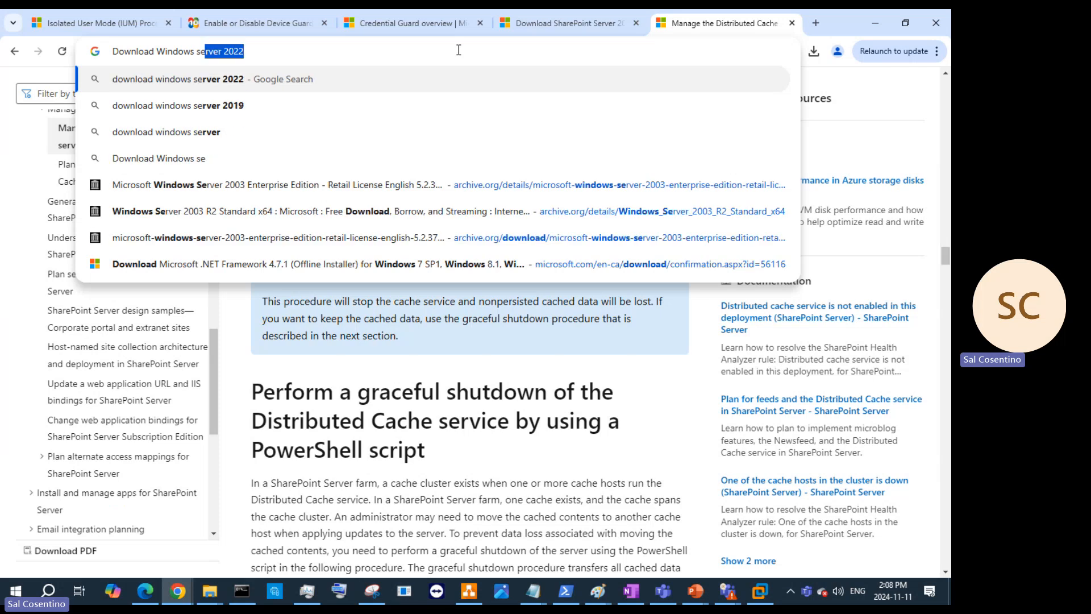
type("rver 2022\\")
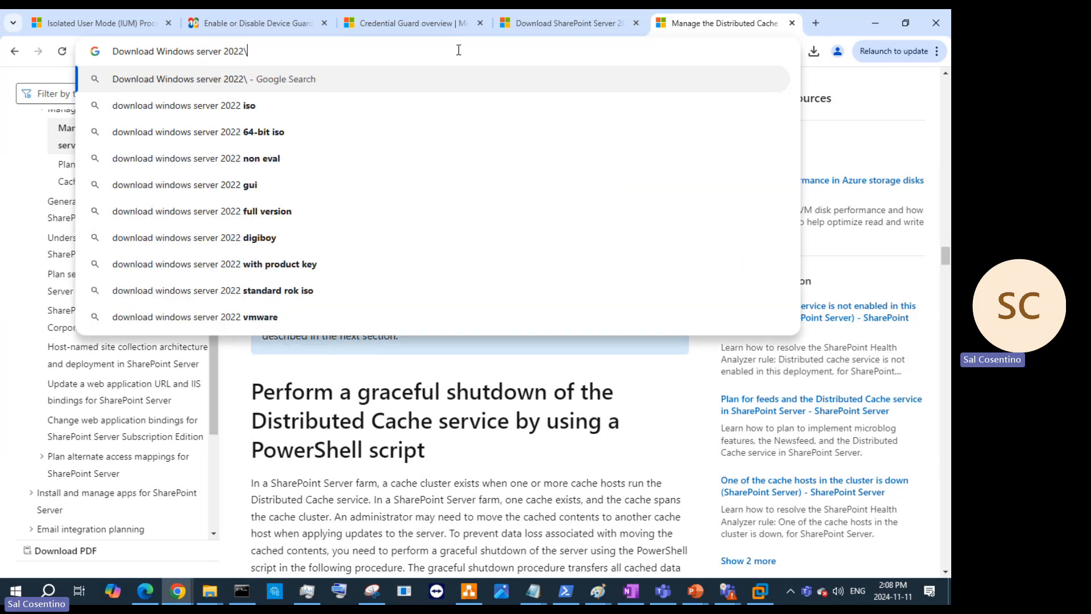
key("BackSpace")
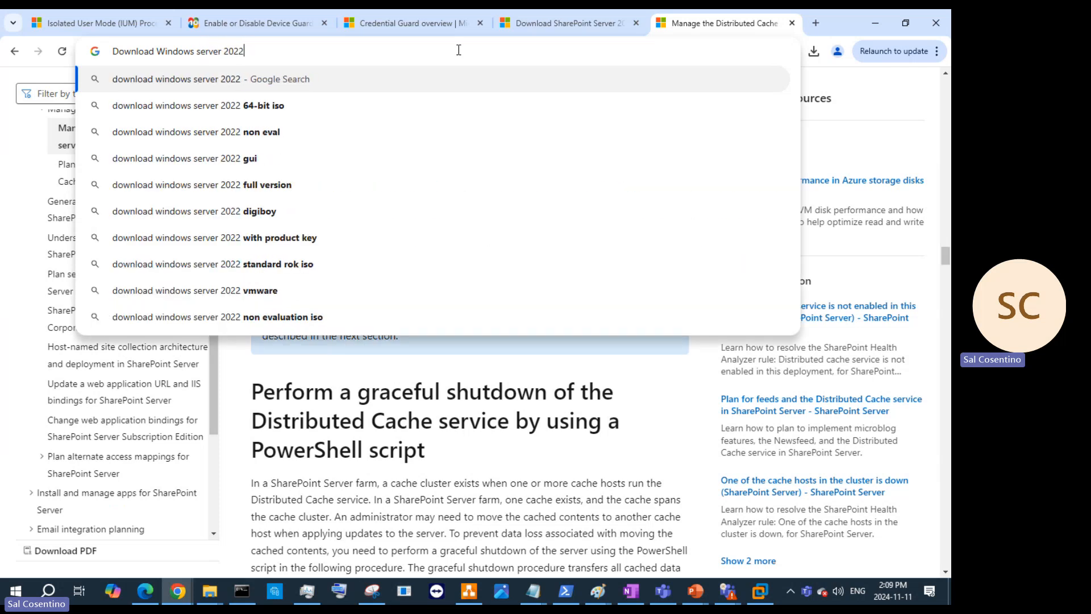
key("Return")
scroll(332, 288, "down", 3)
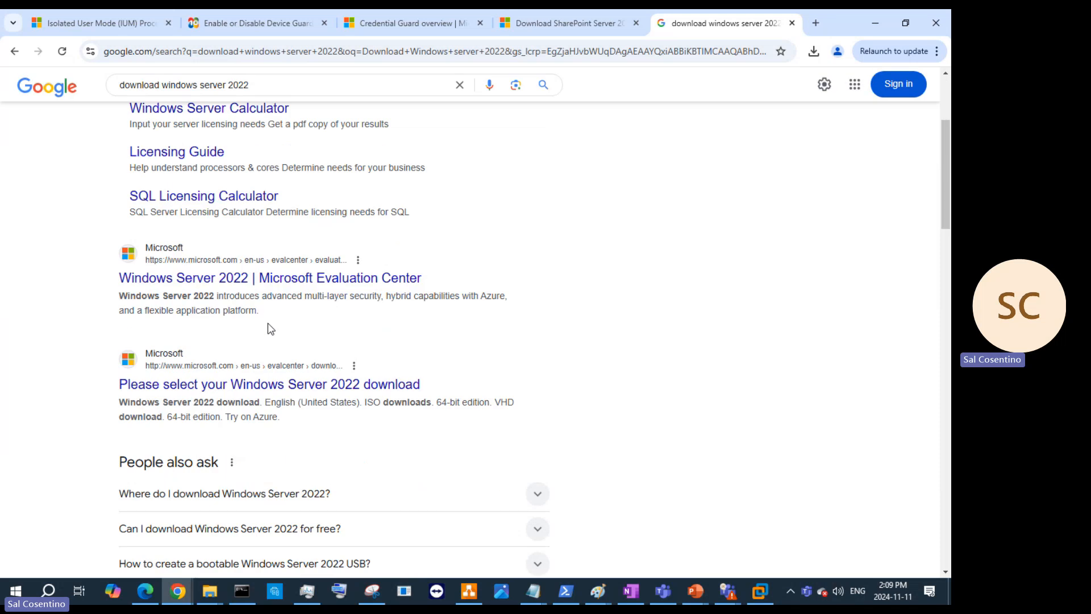
left_click(259, 381)
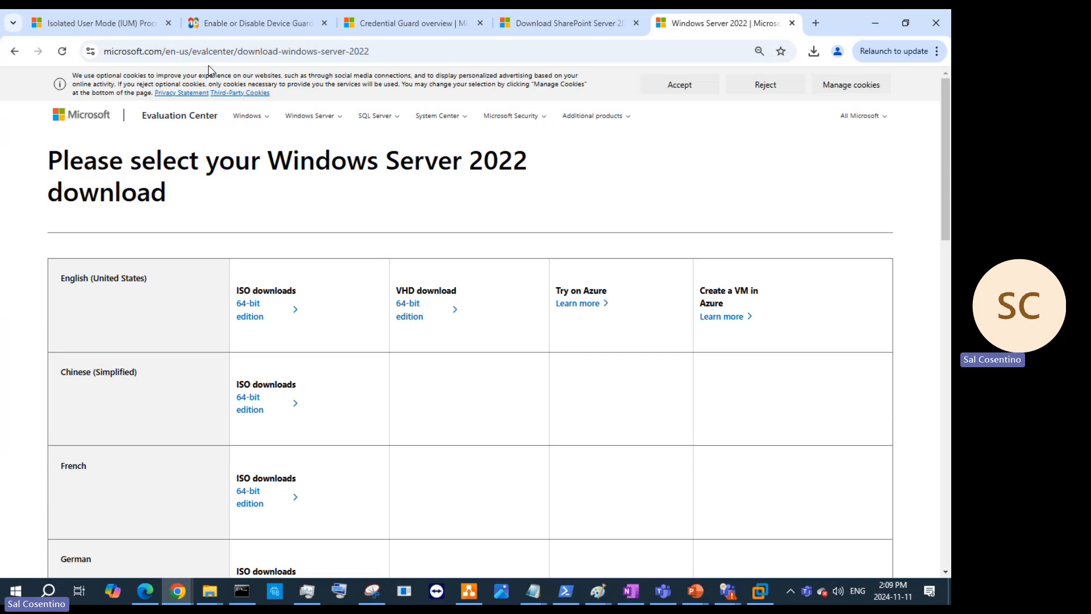
Copy the web address of the Windows Server 2022 download page
left_click(364, 53)
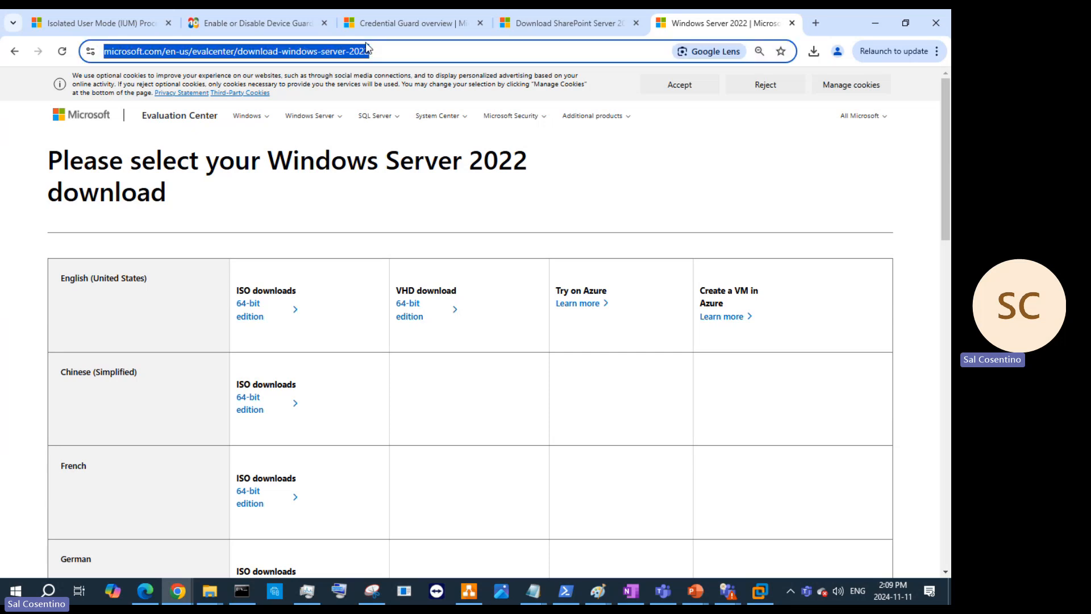
right_click(366, 50)
left_click(418, 168)
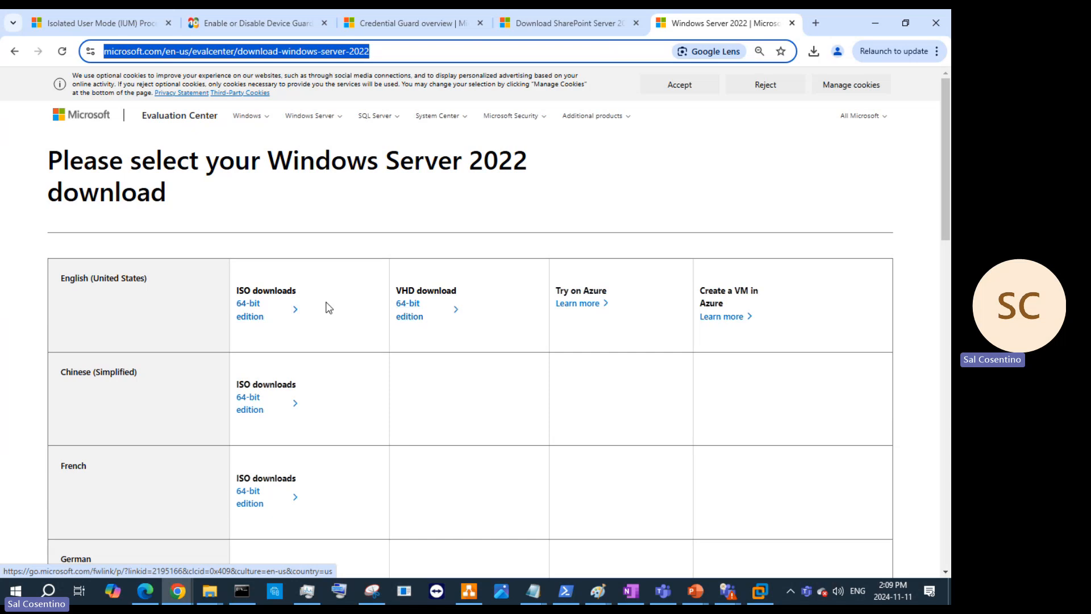
Start downloading the English (United States) 64-bit Windows Server 2022 ISO, and cancel the download
scroll(346, 336, "down", 5)
scroll(348, 339, "up", 4)
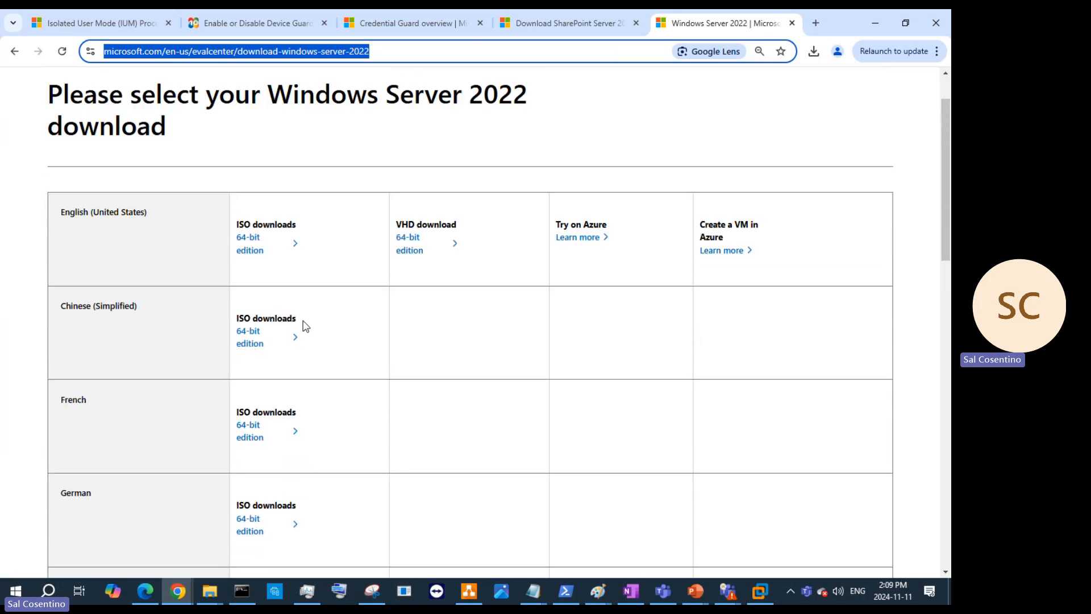
left_click(252, 251)
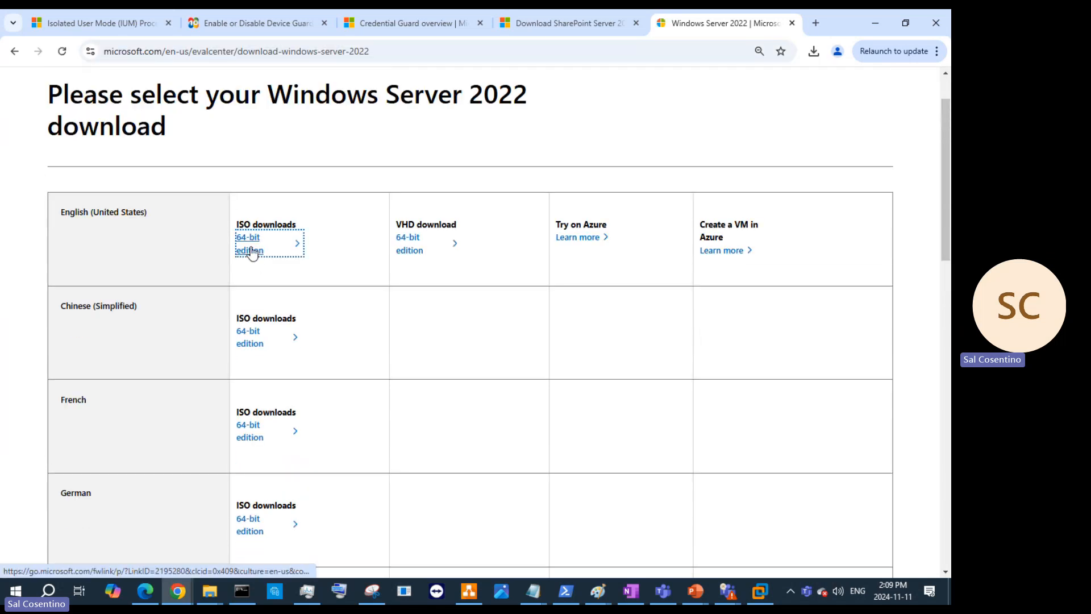
left_click(816, 54)
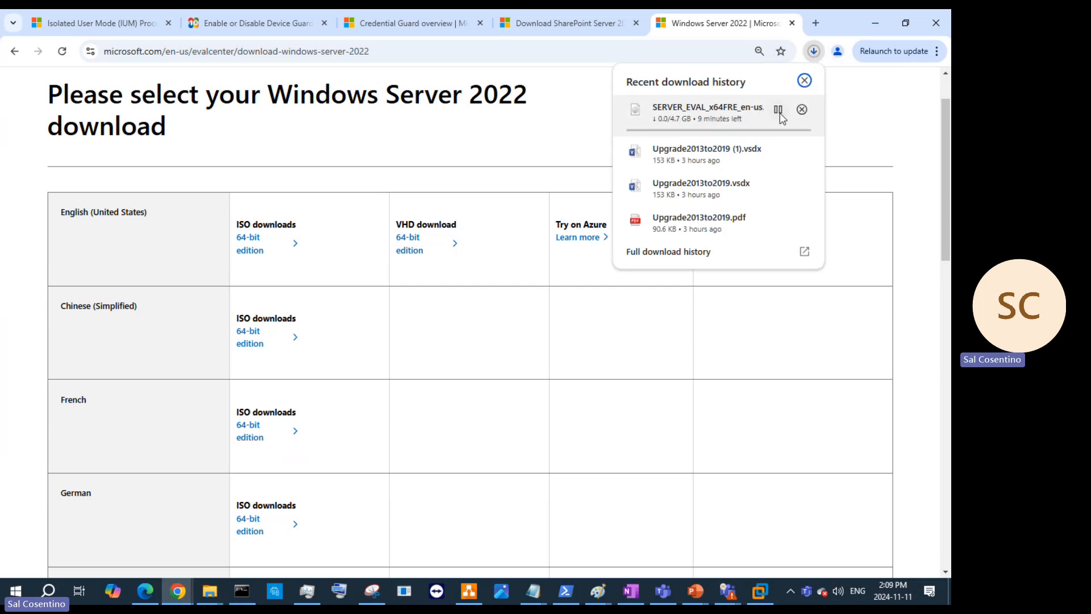
left_click(779, 111)
left_click(802, 109)
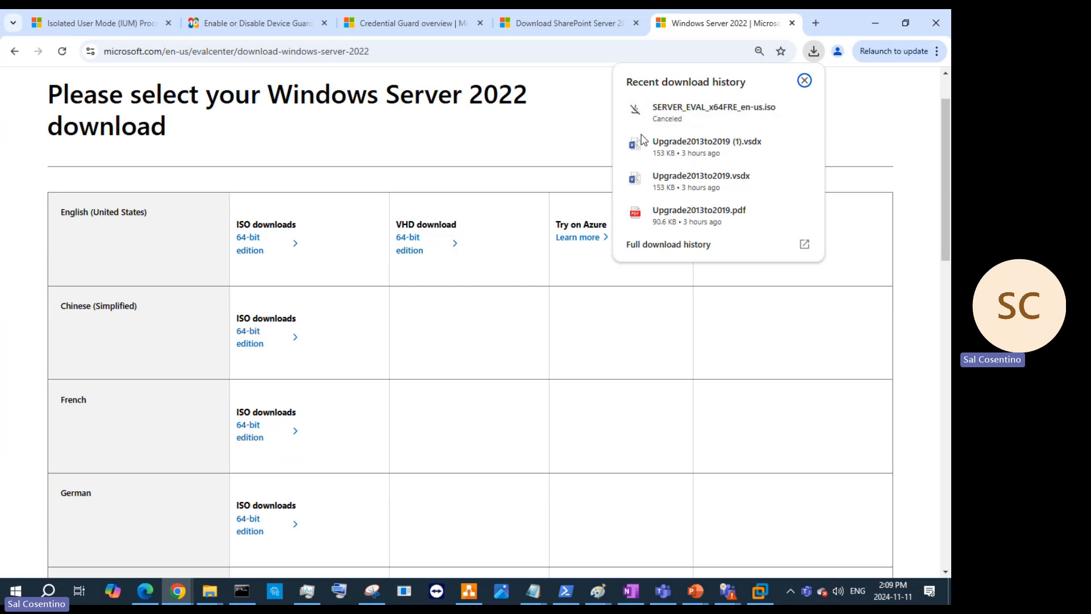
Copy the Windows Server 2022 download page's address again and return to VMware Workstation
left_click(343, 52)
right_click(342, 58)
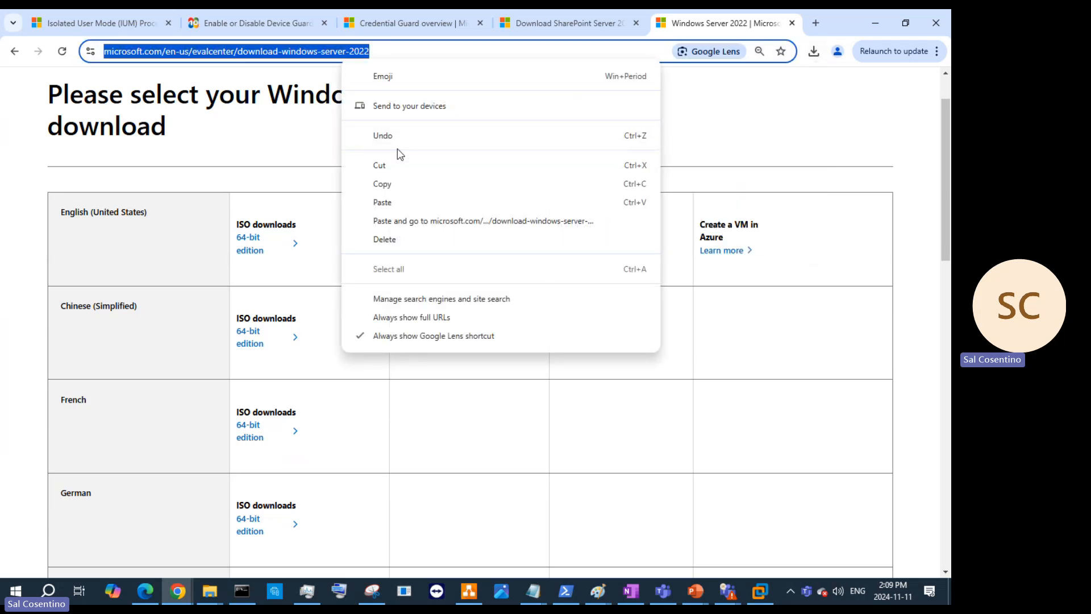
left_click(402, 184)
left_click(887, 26)
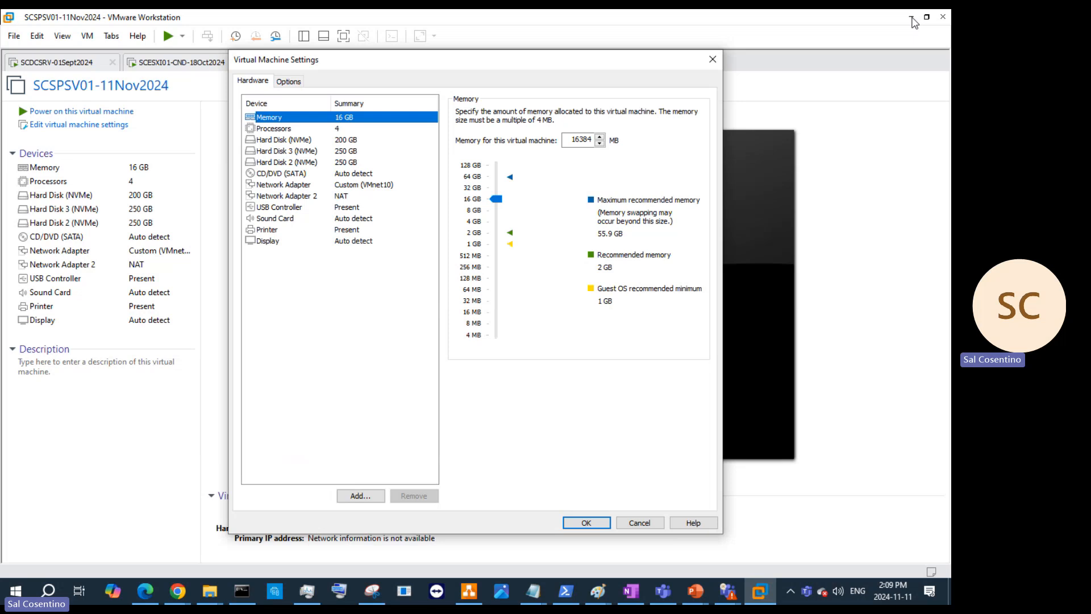
Attach WINDOWS SERVER 2022 -SERVER_EVAL_x64FRE_en-us.iso from C:\Data\Windows Server to the CD/DVD (SATA) drive, and power on SCSPSV01-11Nov2024
left_click(372, 173)
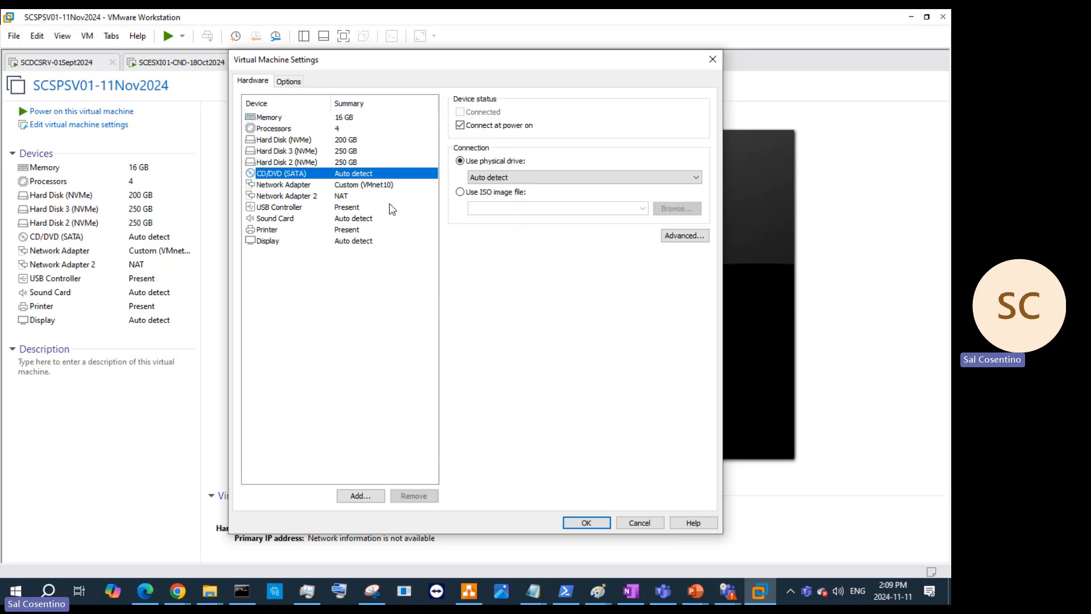
left_click(481, 192)
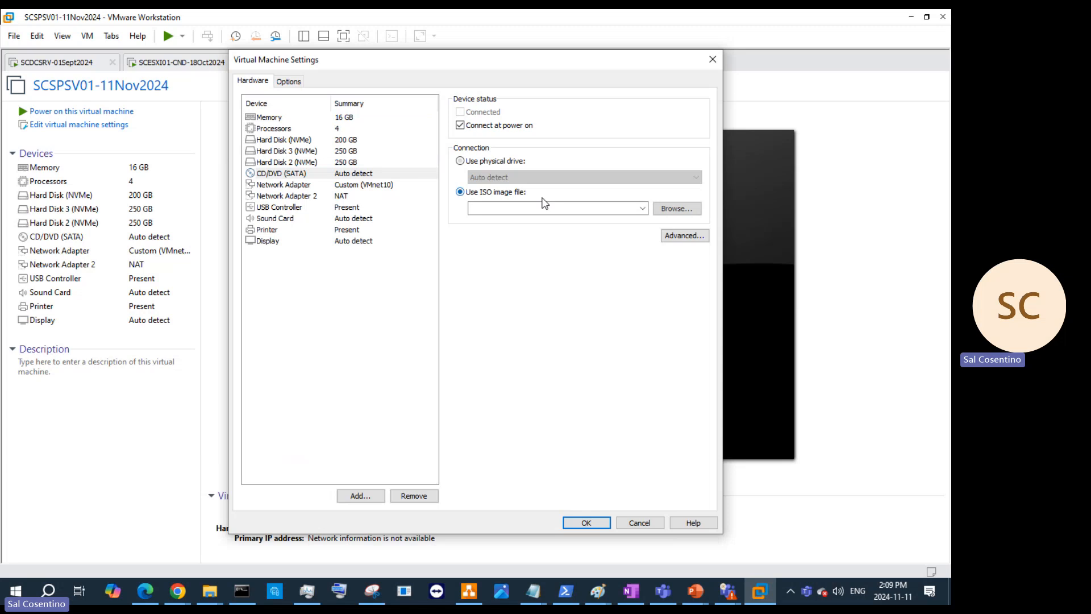
left_click(676, 208)
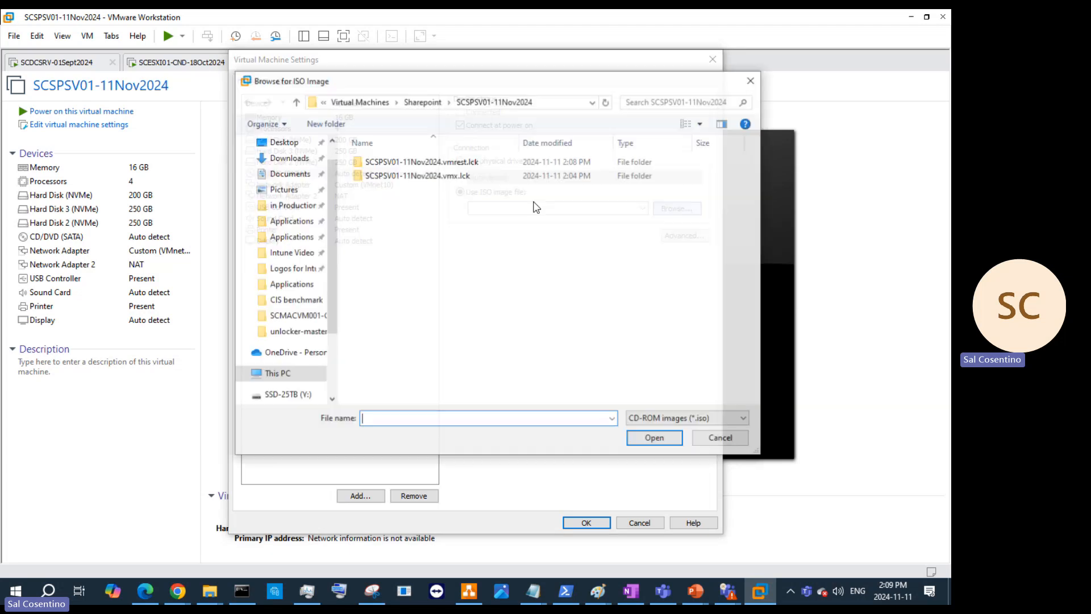
left_click(305, 375)
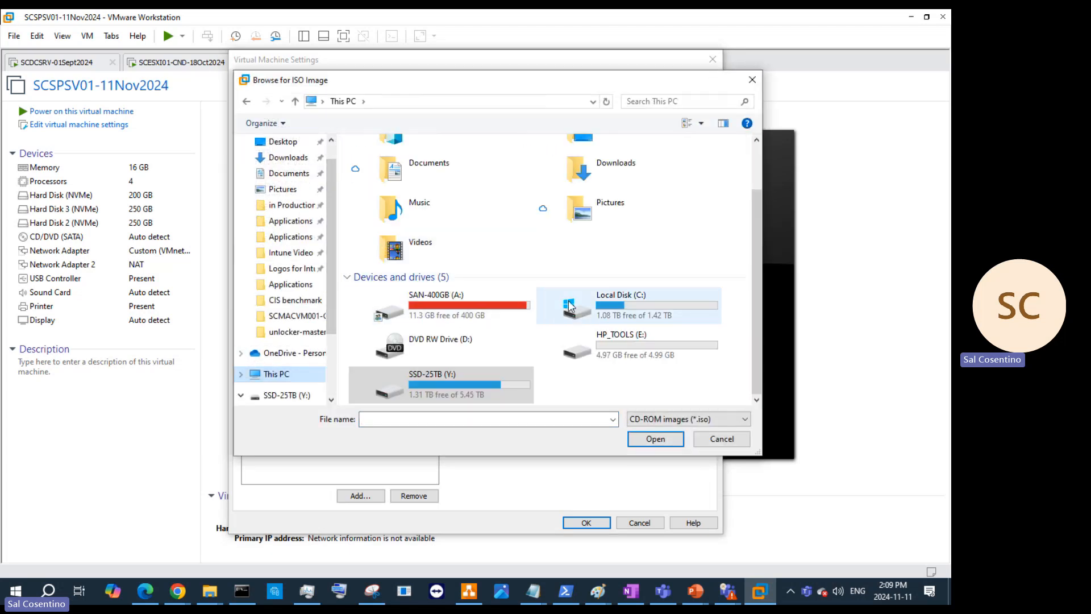
double_click(614, 304)
double_click(408, 232)
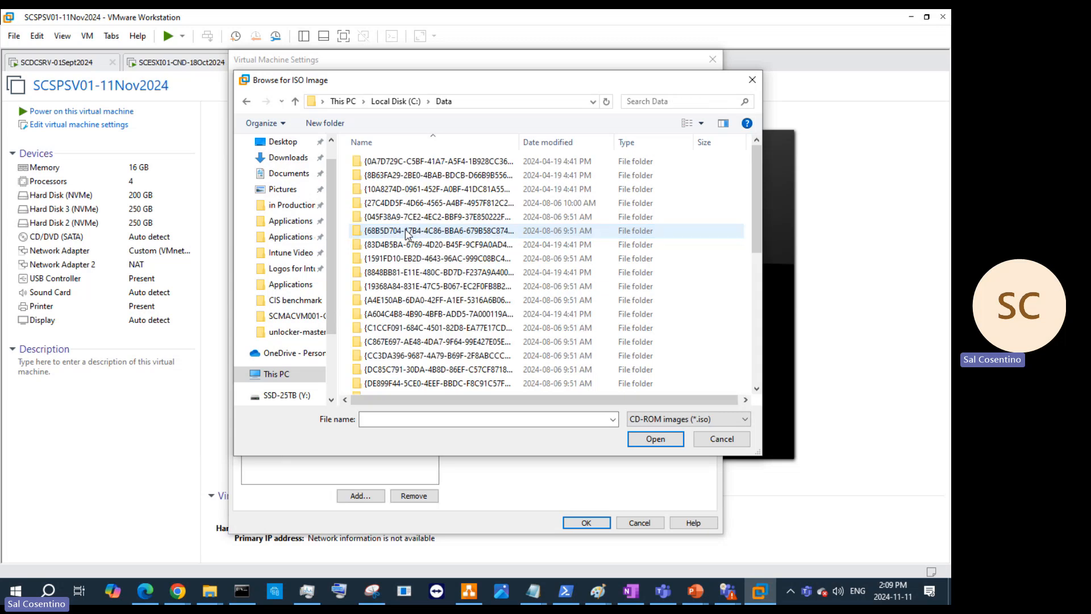
scroll(406, 273, "down", 10)
double_click(402, 346)
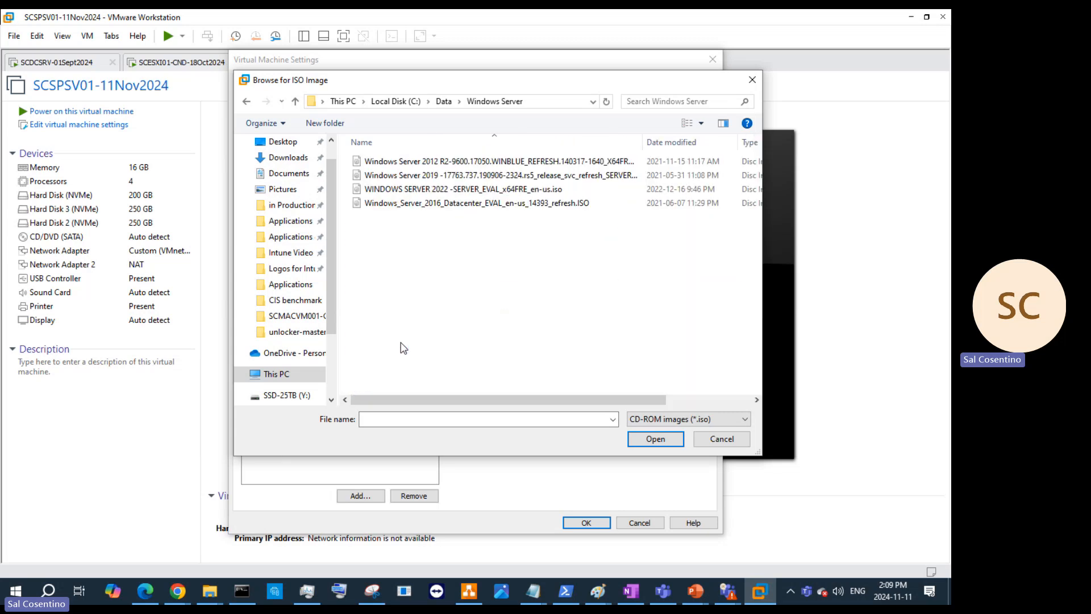
left_click(424, 193)
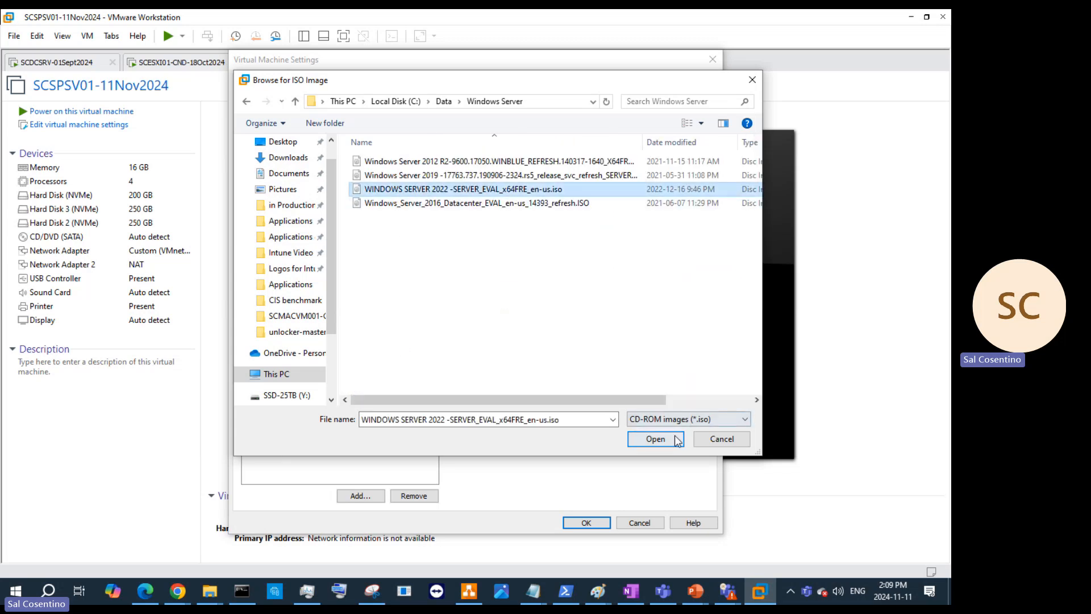
left_click(678, 440)
left_click(579, 523)
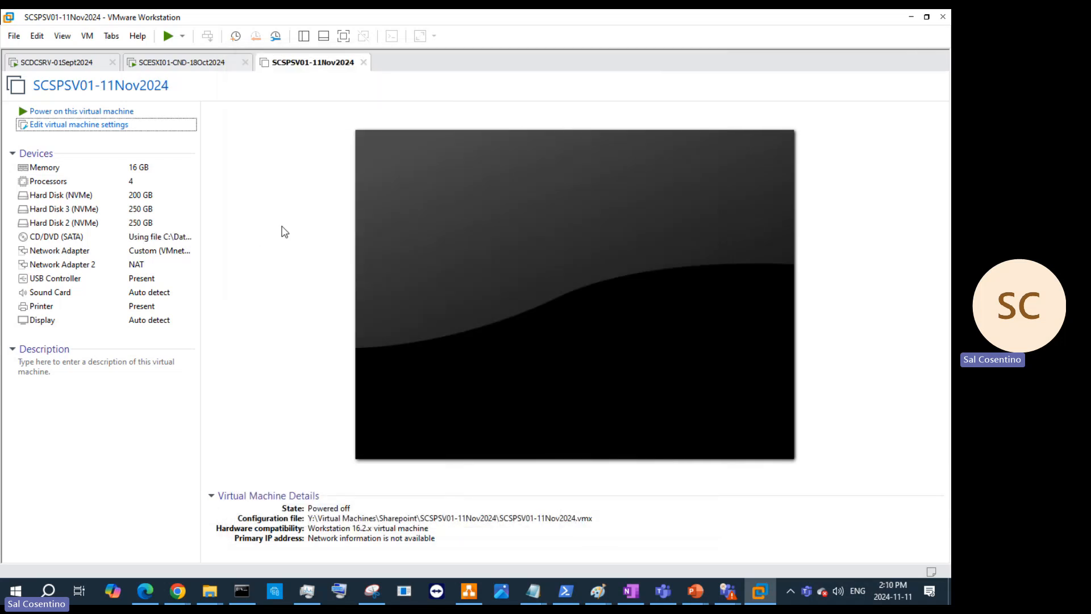
left_click(149, 113)
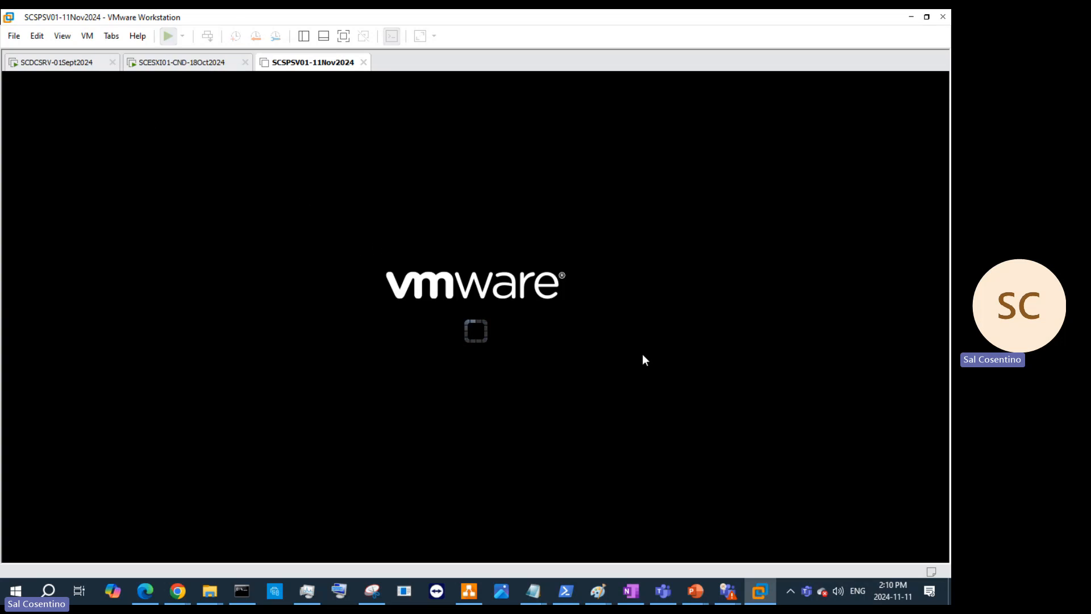
mouse_move(728, 591)
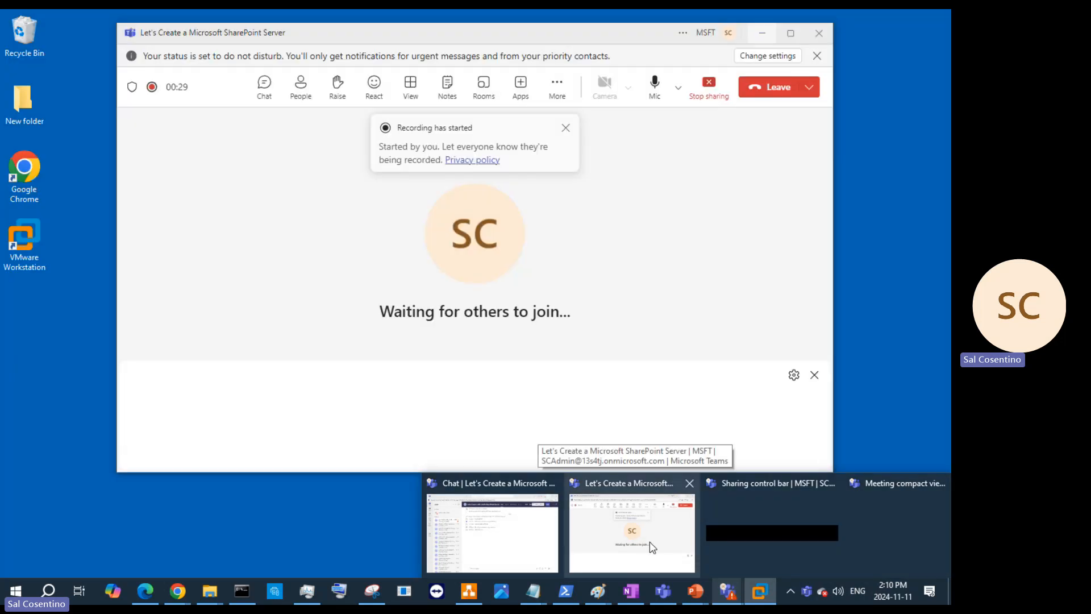
left_click(650, 547)
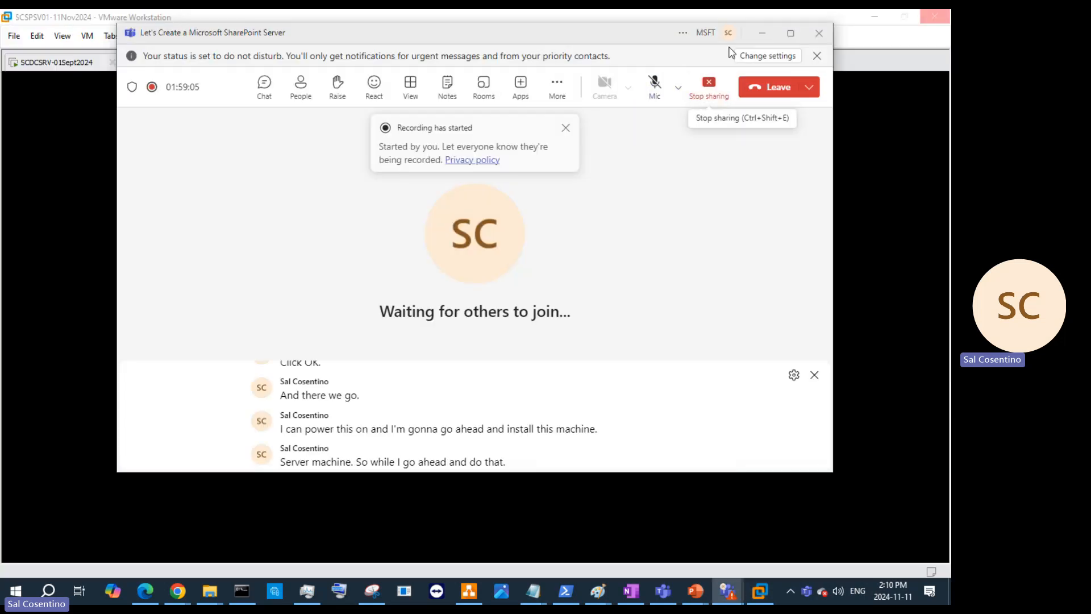
left_click(765, 31)
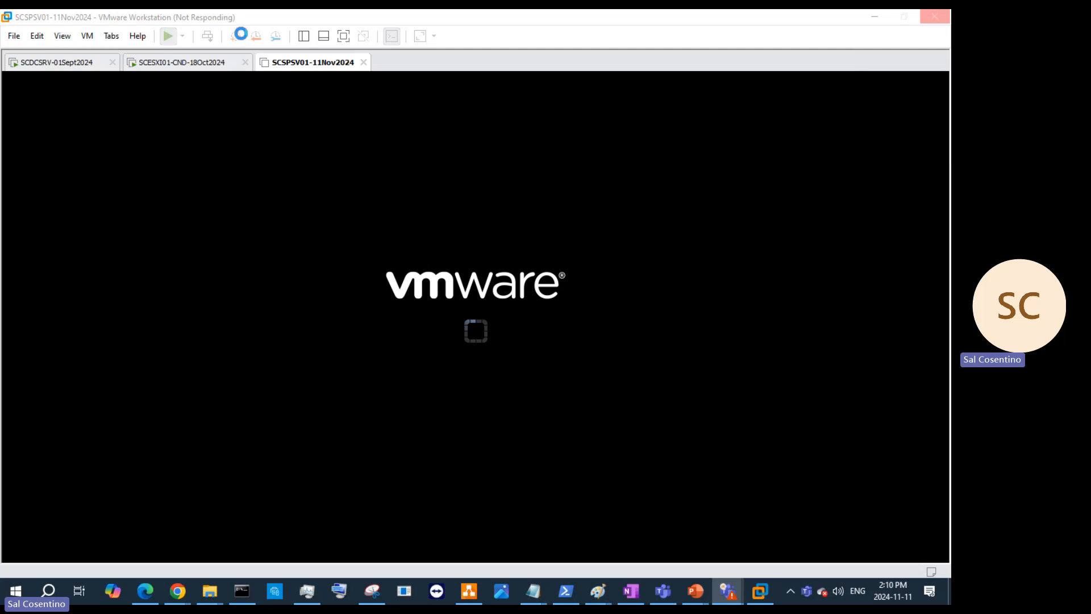
left_click(70, 62)
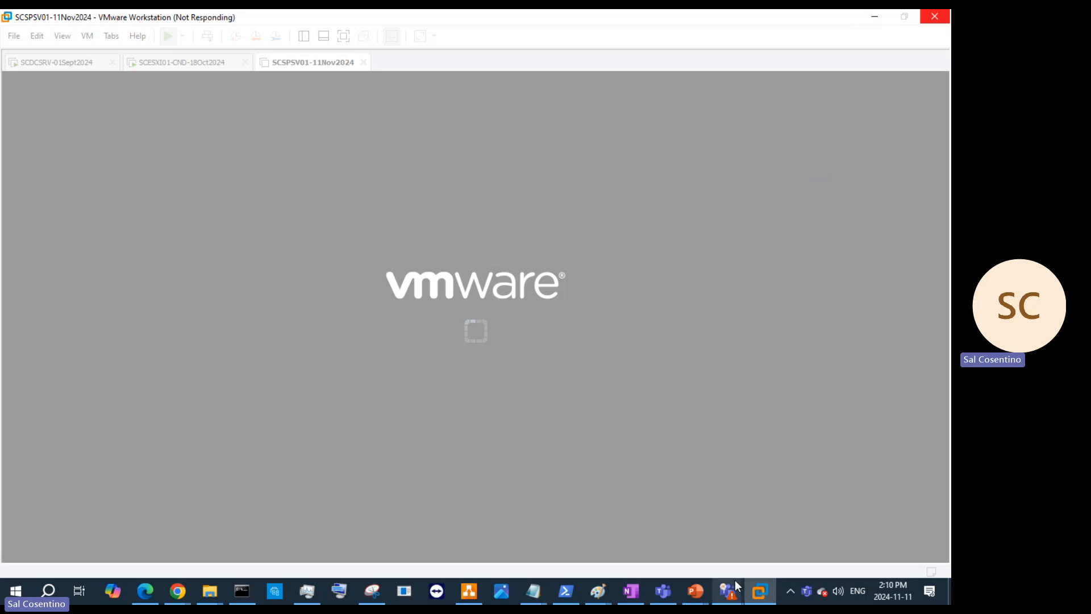
mouse_move(733, 588)
left_click(629, 555)
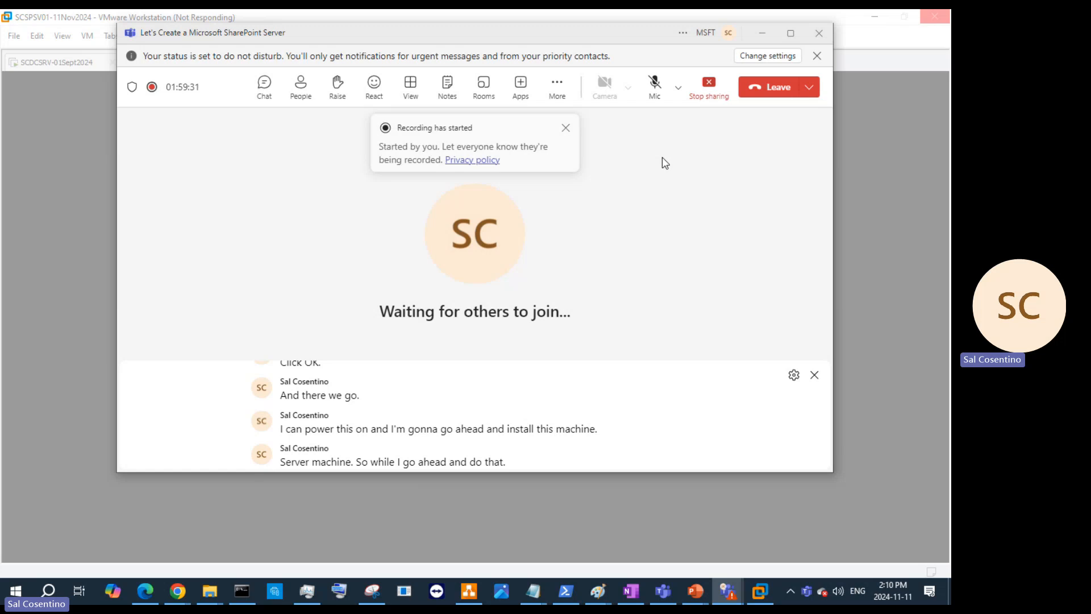
left_click(657, 99)
left_click(657, 98)
mouse_move(747, 589)
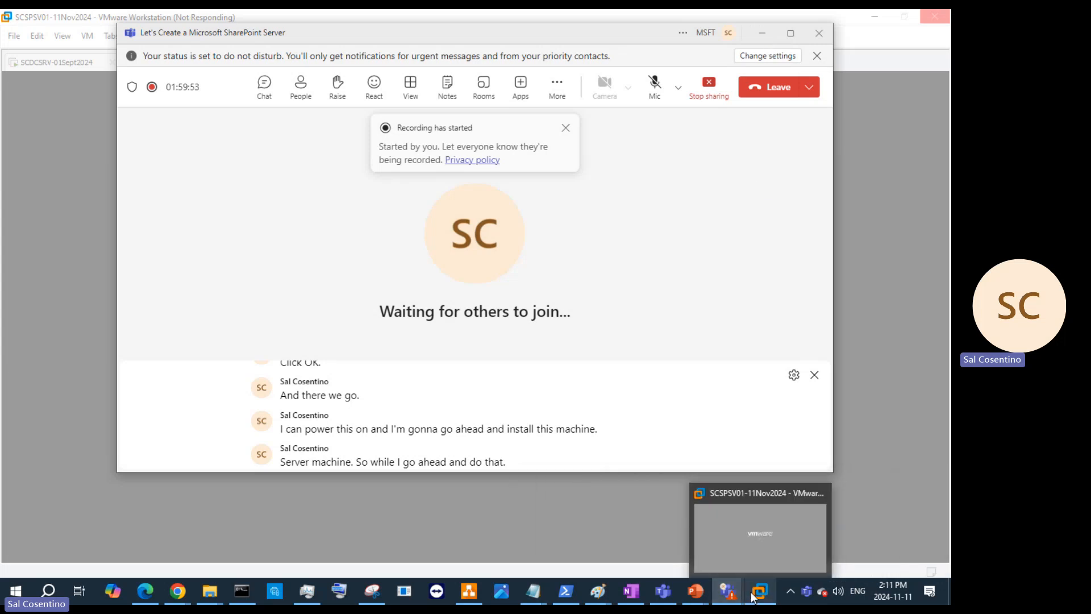
left_click(750, 529)
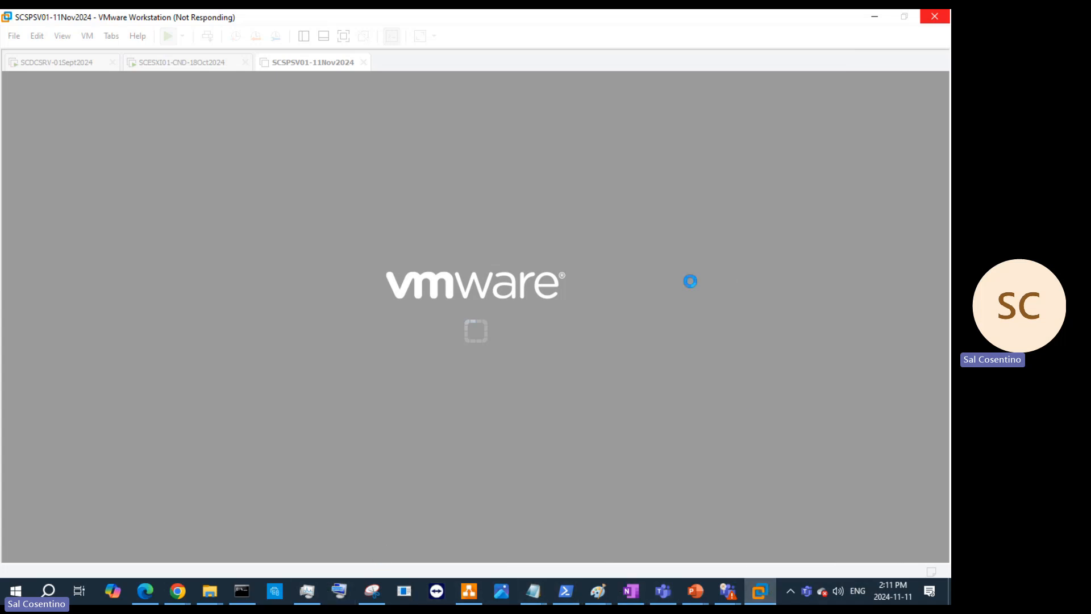
left_click(727, 592)
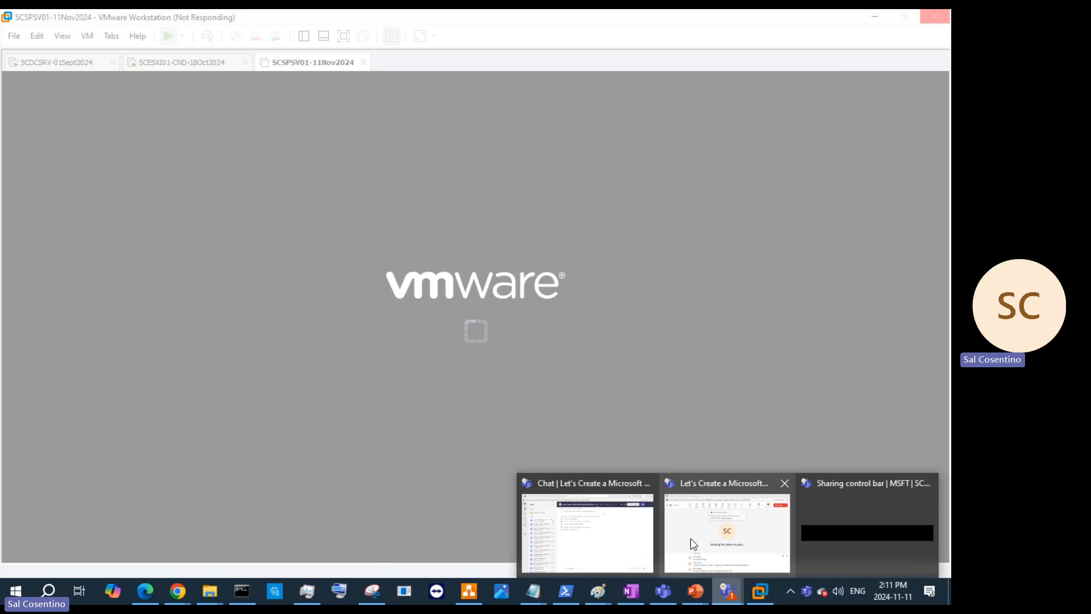
left_click(691, 538)
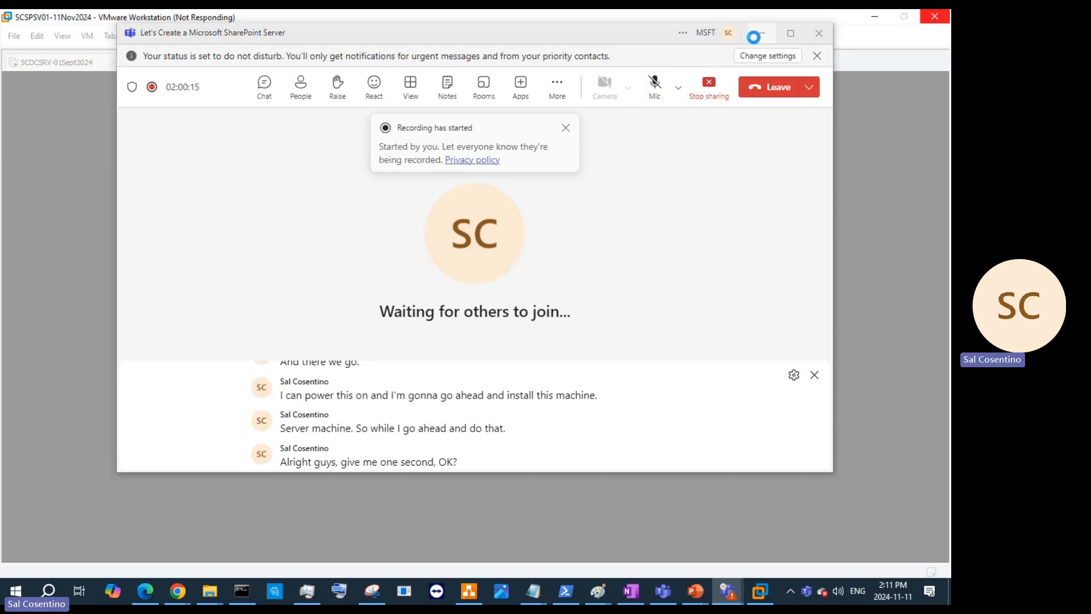
left_click(762, 33)
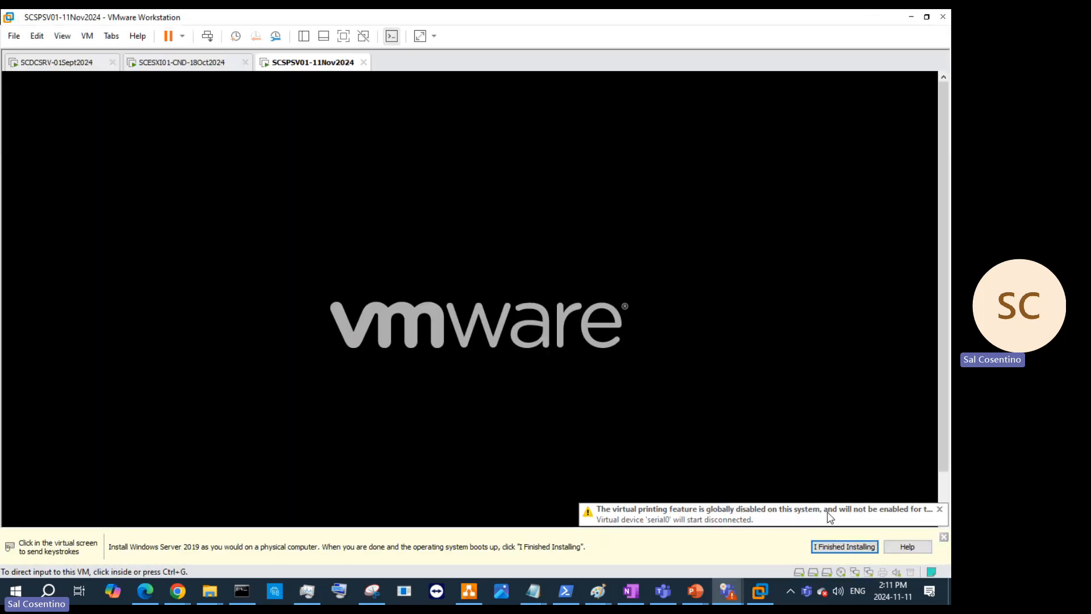
Dismiss the operating system installation hint and boot SCSPSV01-11Nov2024 from the attached Windows Server disc, then release input to the host
left_click(943, 537)
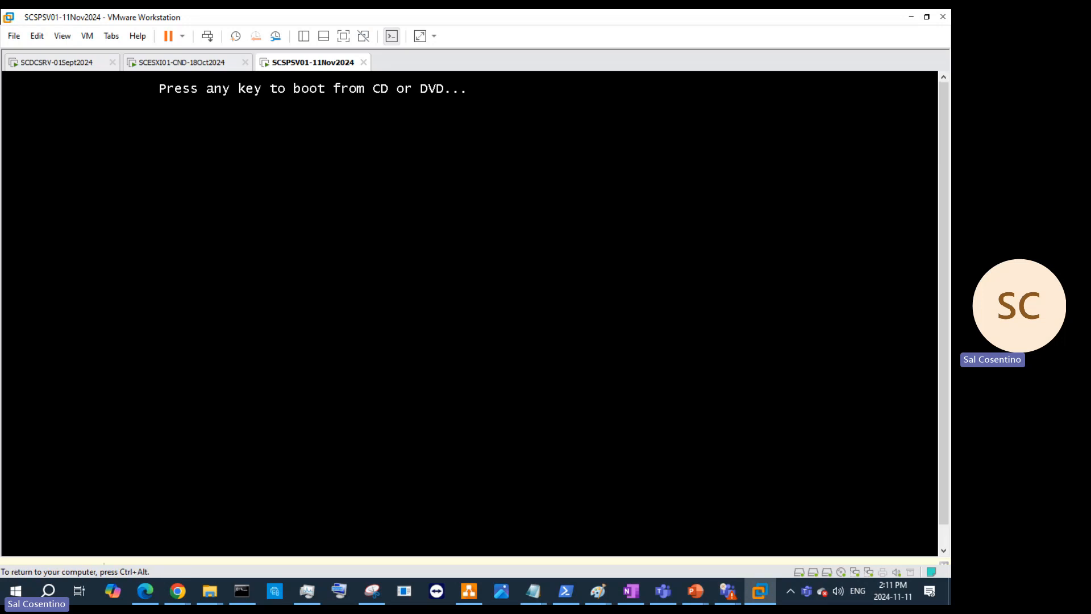
key("Return")
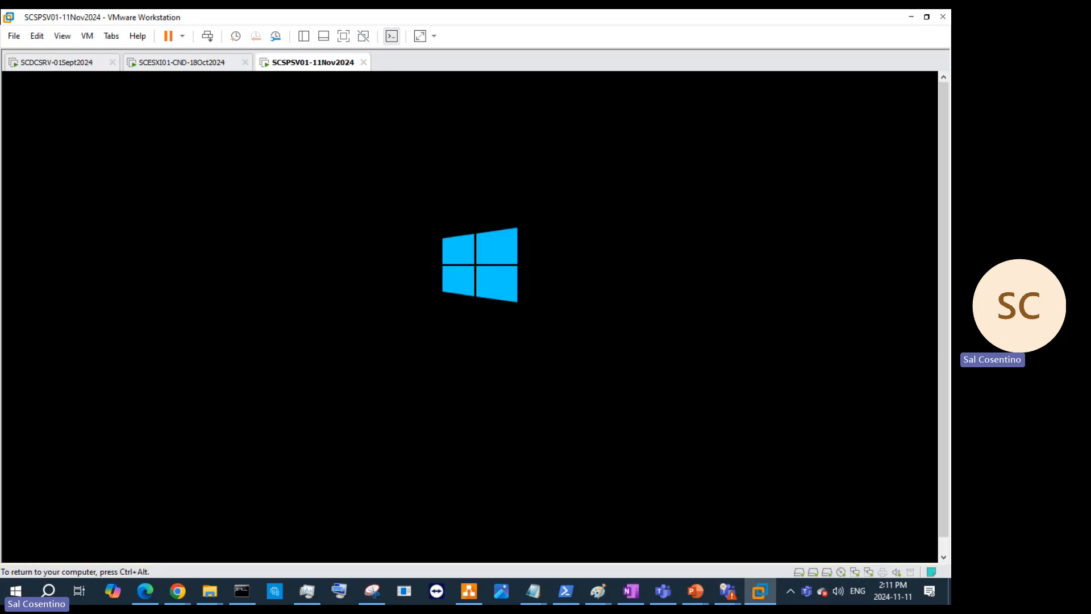
key("ctrl+alt")
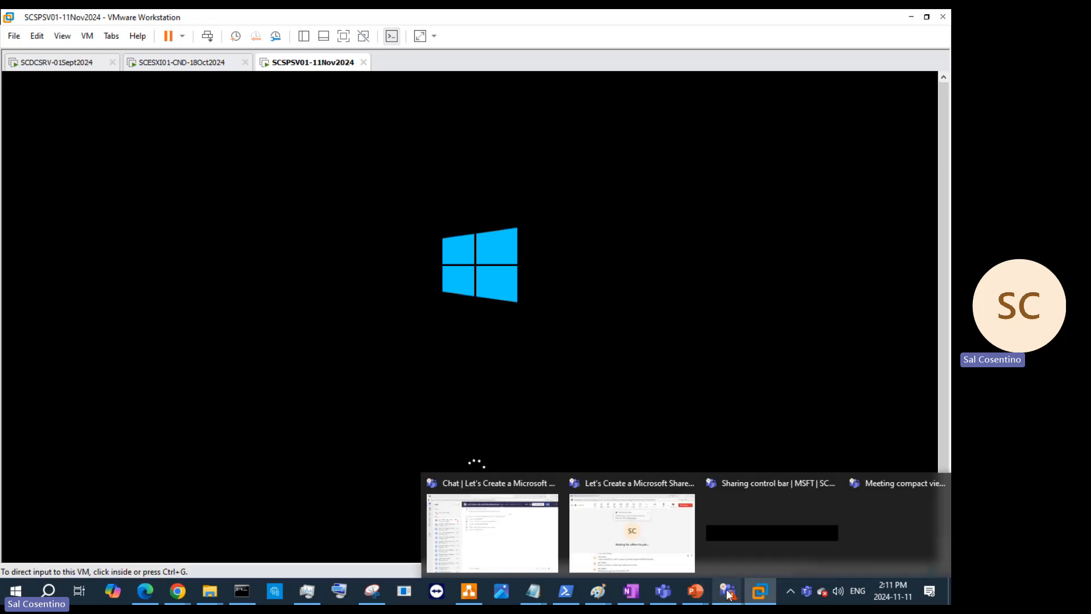
mouse_move(697, 595)
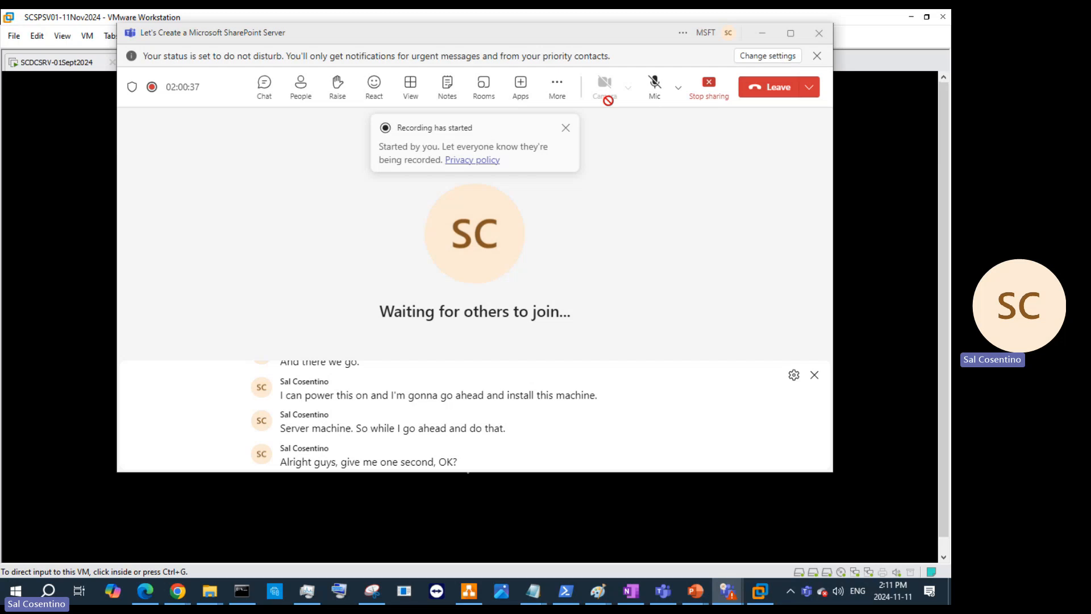
left_click(654, 91)
left_click(763, 33)
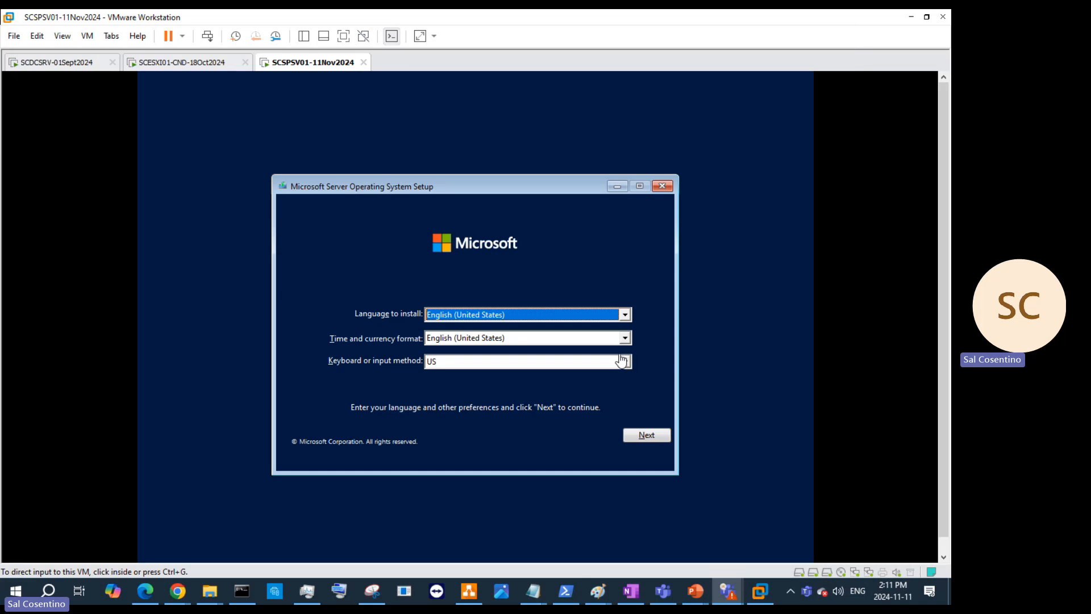
Open the settings of SCSPSV01-11Nov2024 and review its General, Advanced and Shared Folders options
right_click(304, 63)
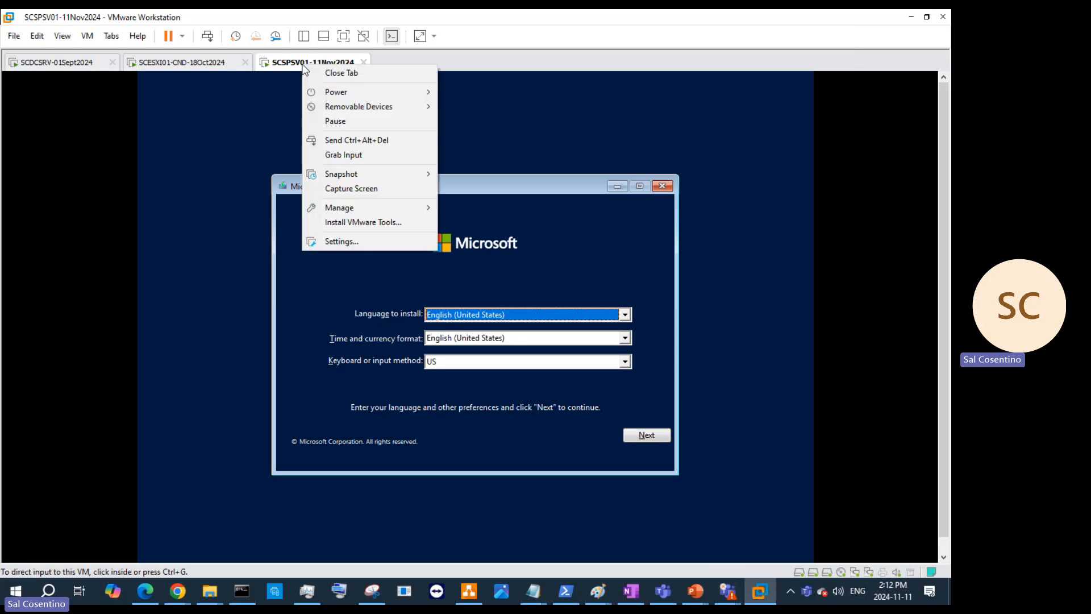
mouse_move(321, 92)
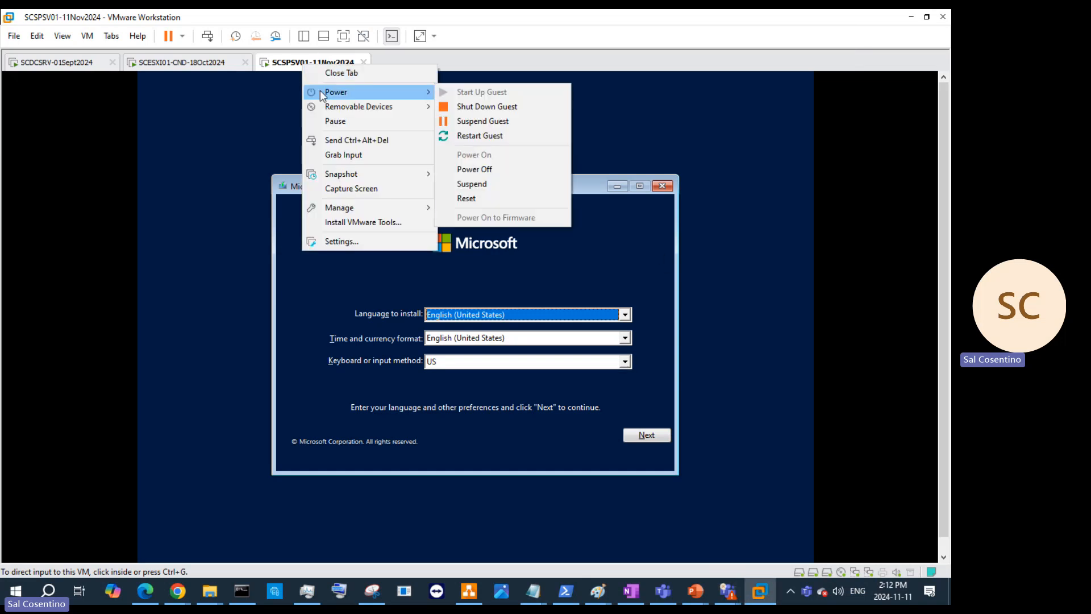
left_click(392, 241)
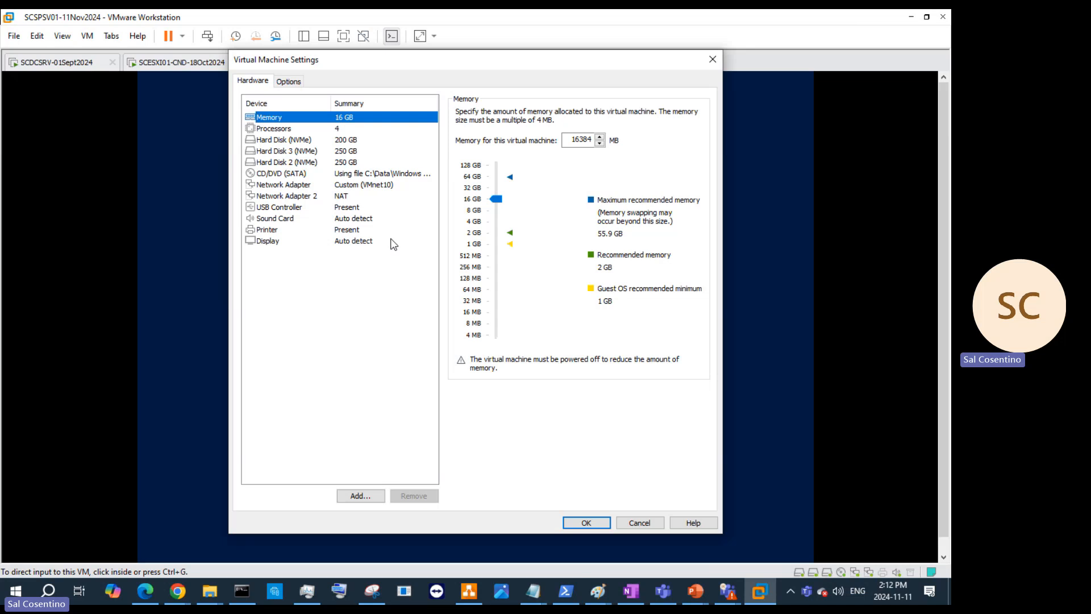
left_click(283, 83)
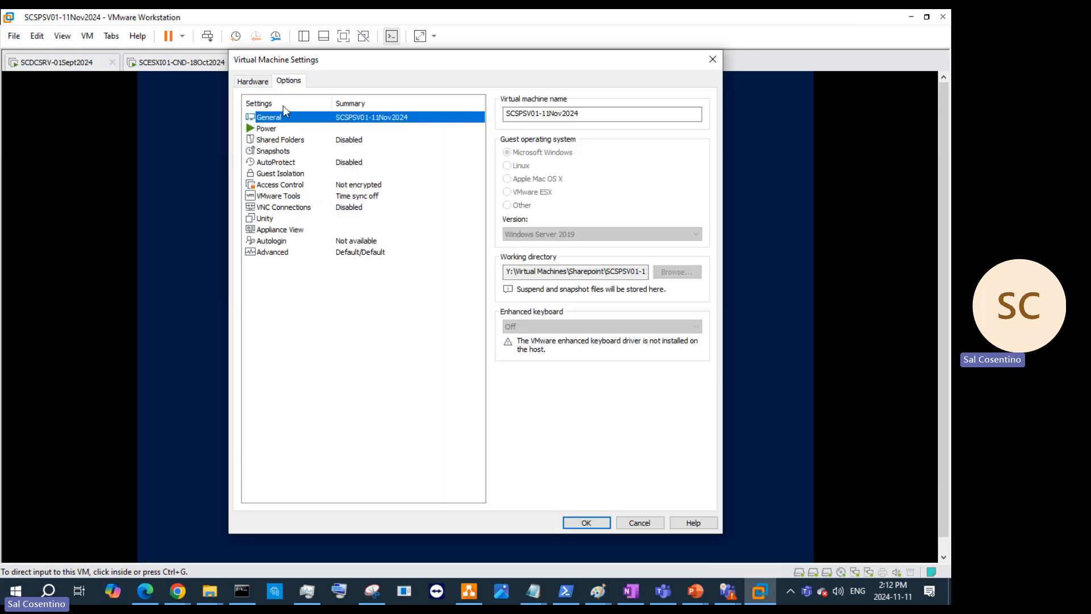
left_click(292, 254)
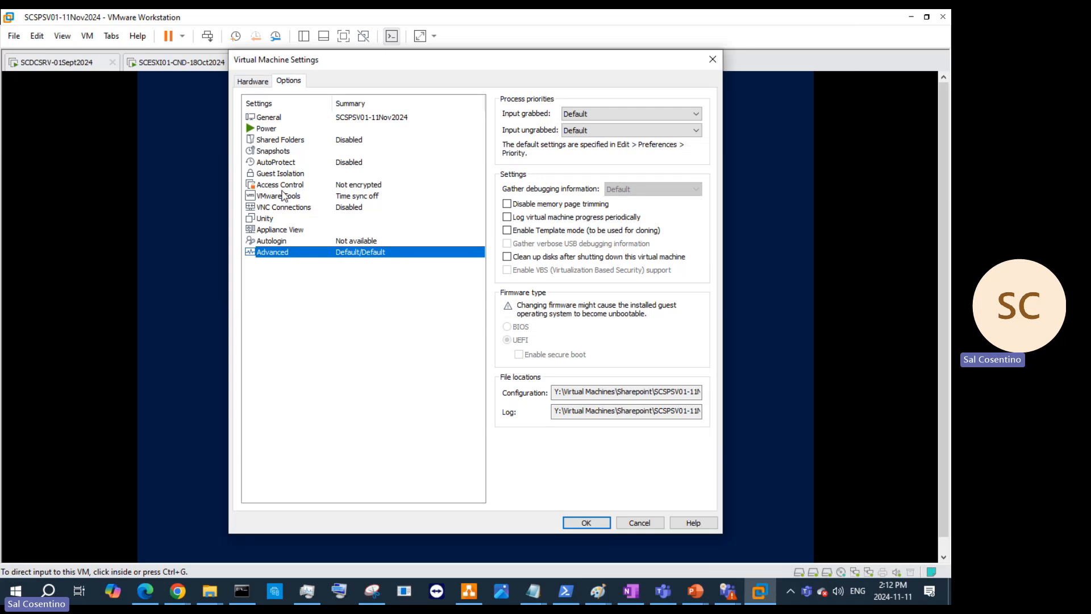
left_click(311, 141)
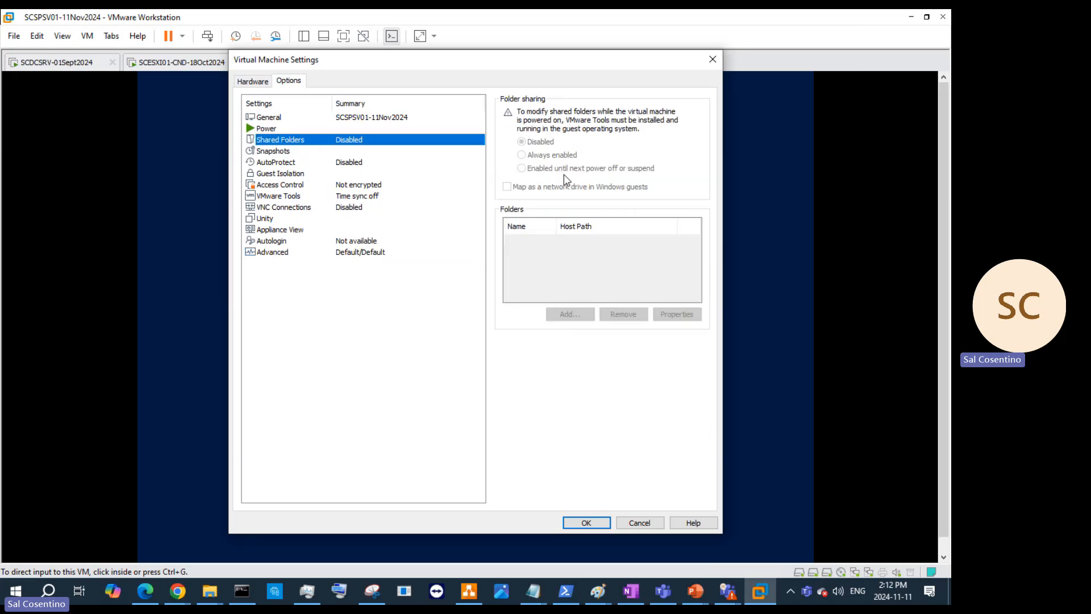
left_click(305, 257)
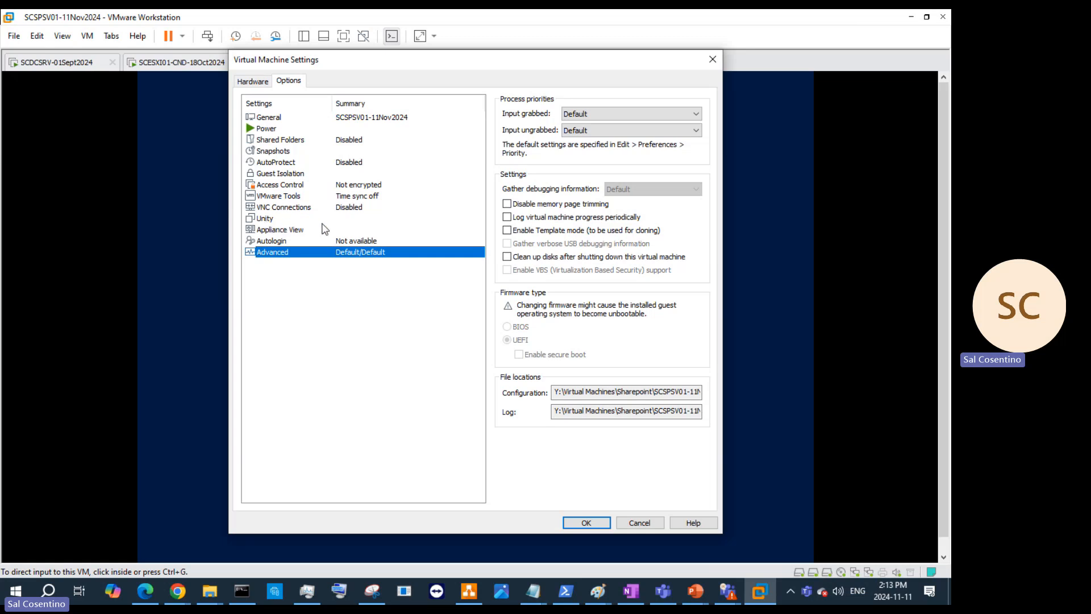
Enable guest time synchronization with the host under VMware Tools, review the other options of SCSPSV01-11Nov2024, and save the settings
left_click(271, 199)
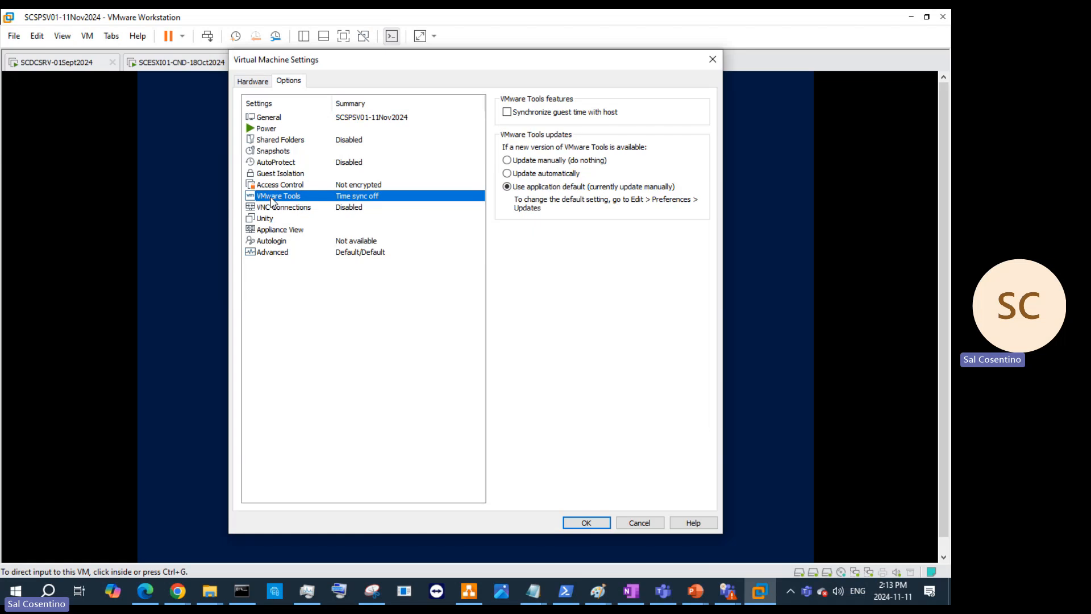
left_click(507, 117)
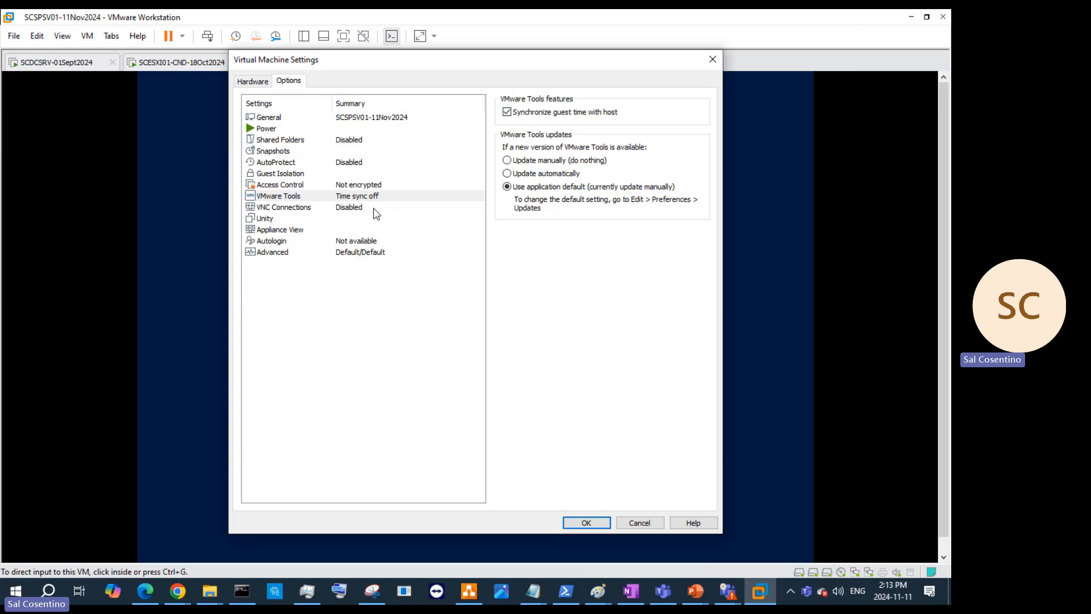
left_click(275, 185)
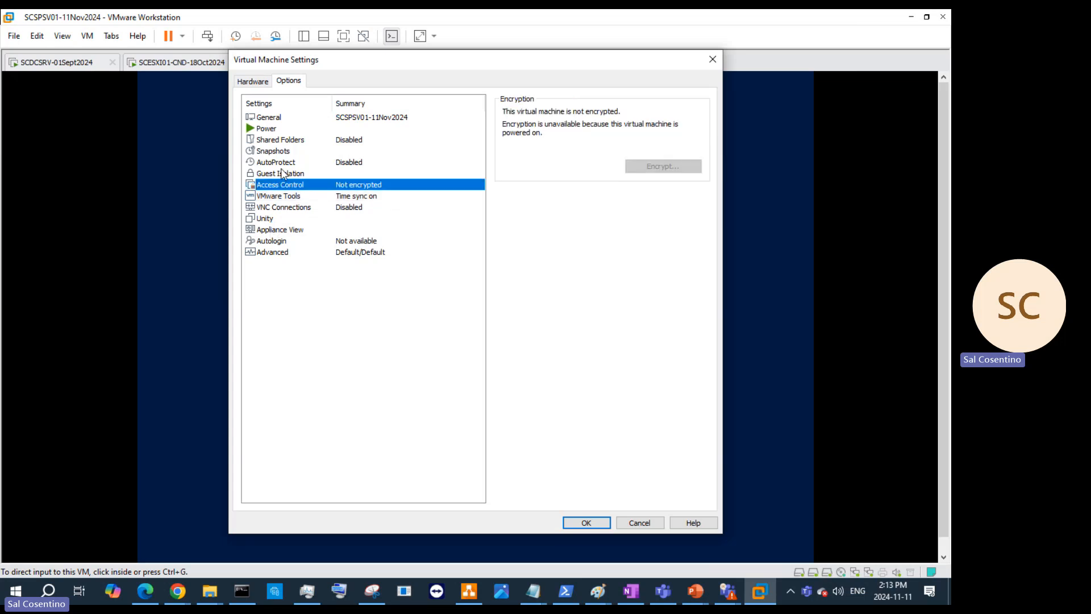
left_click(282, 174)
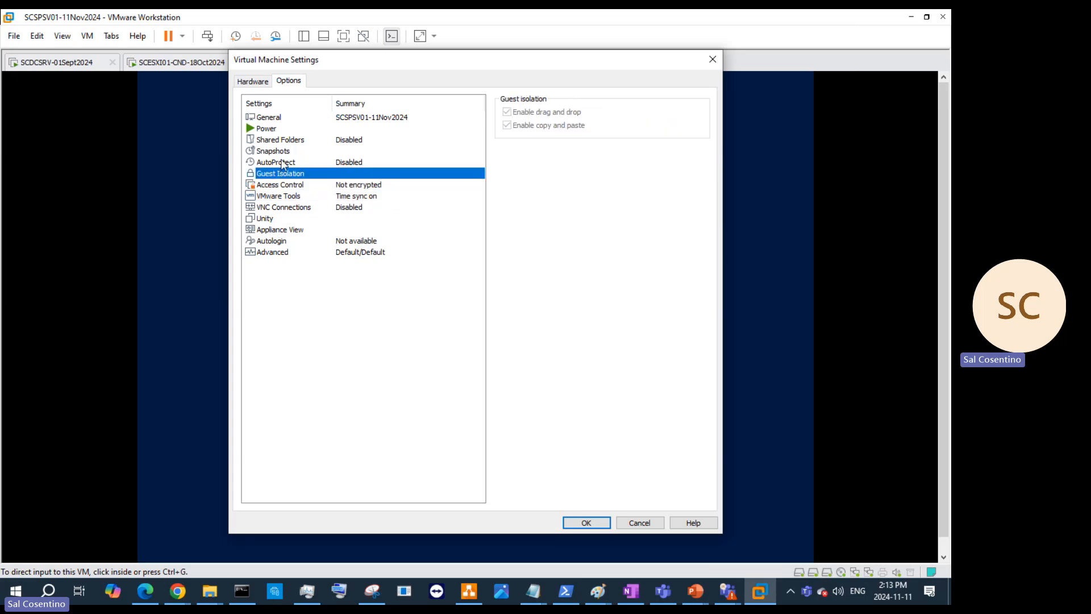
left_click(302, 165)
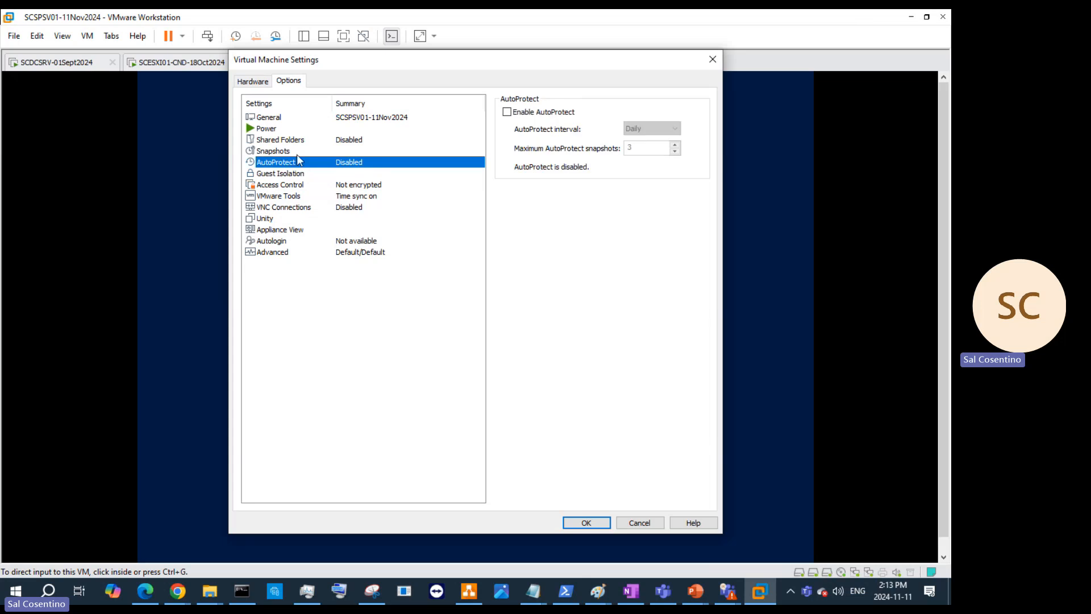
left_click(297, 152)
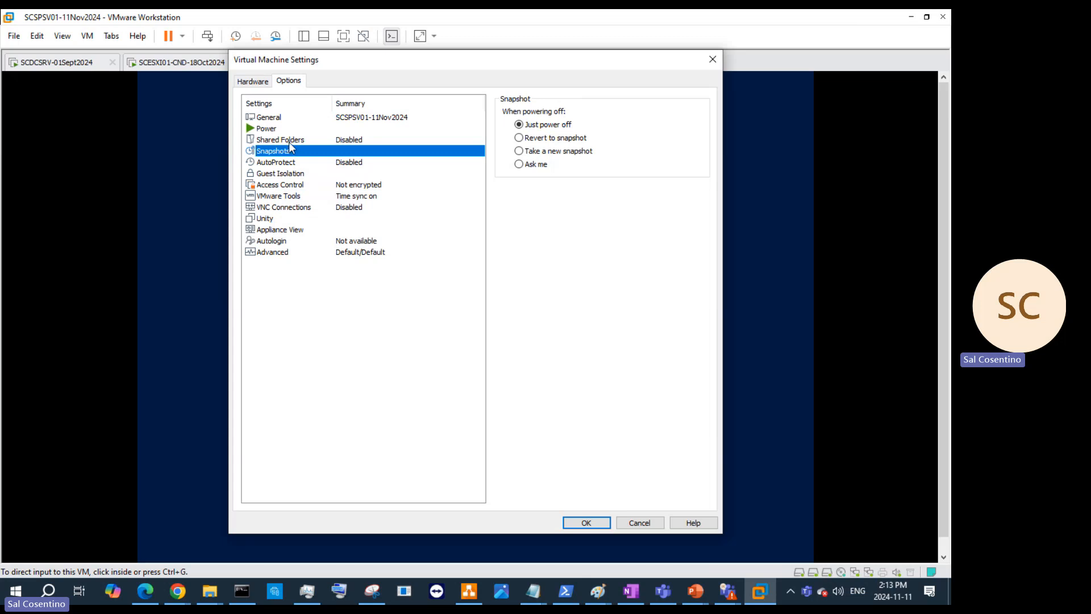
left_click(290, 143)
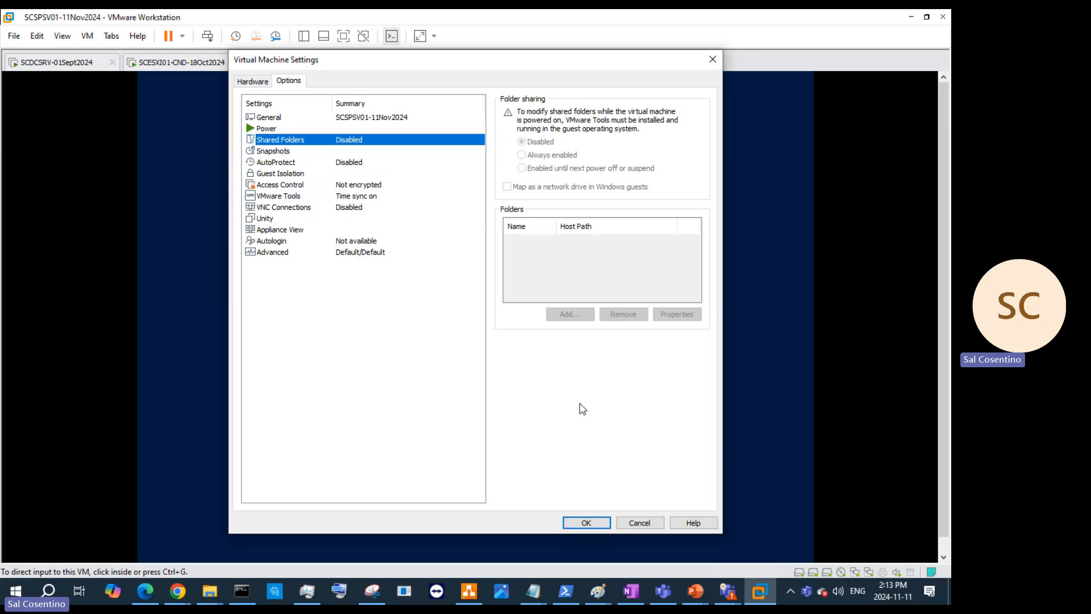
left_click(290, 120)
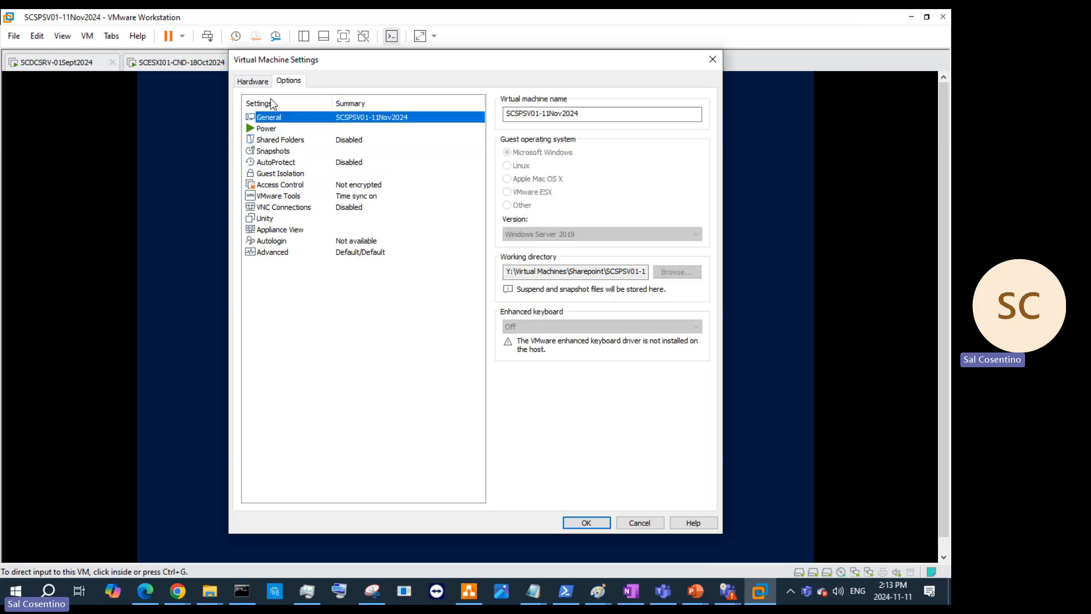
left_click(252, 81)
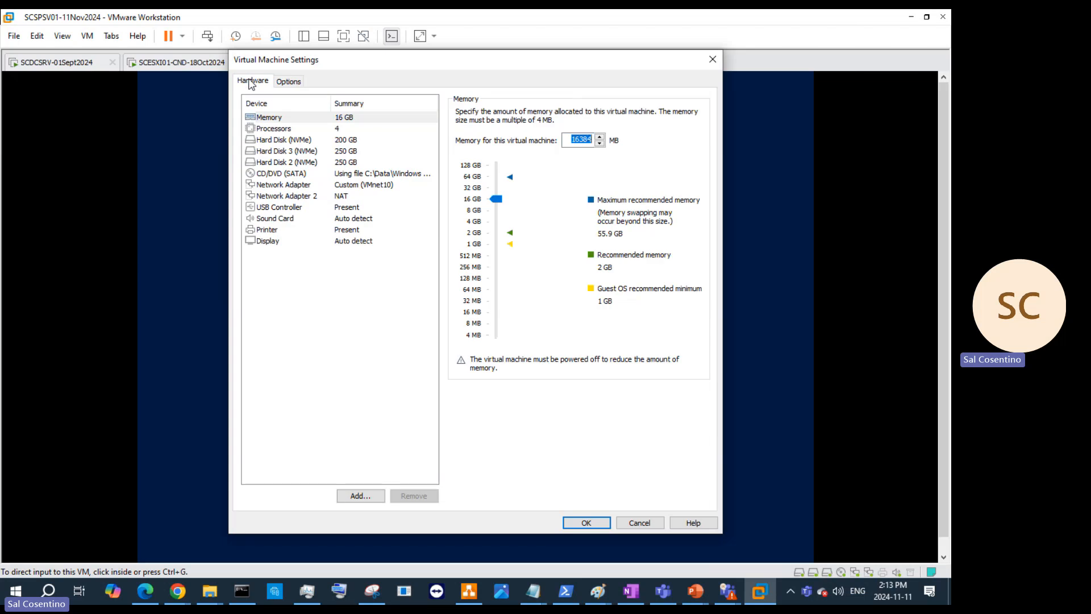
left_click(586, 522)
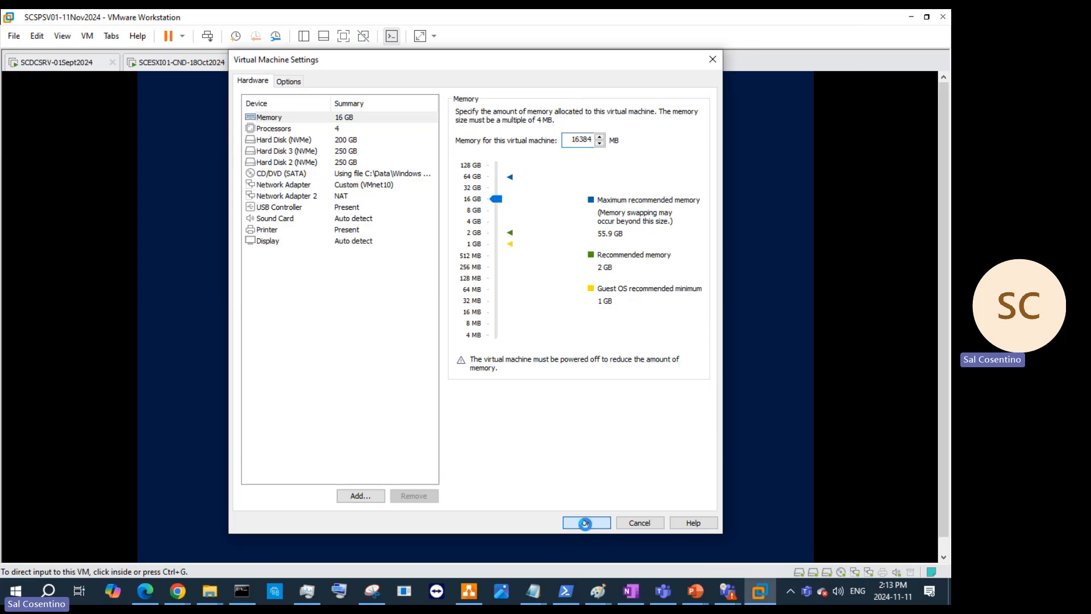
Set the time and currency format to English (Canada) in the server setup and start the installation
left_click(556, 344)
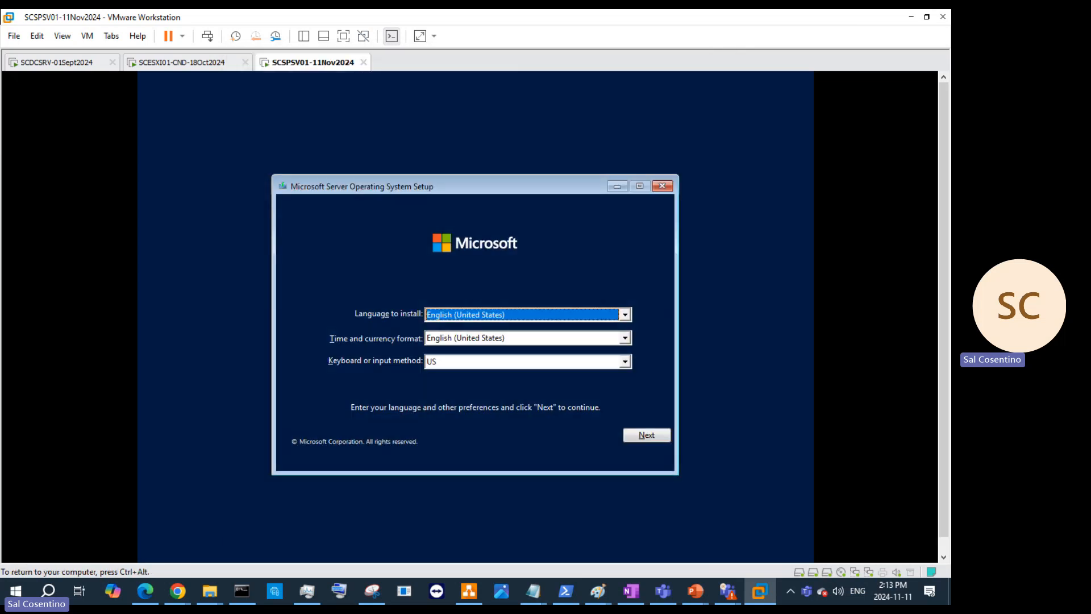
scroll(571, 375, "up", 3)
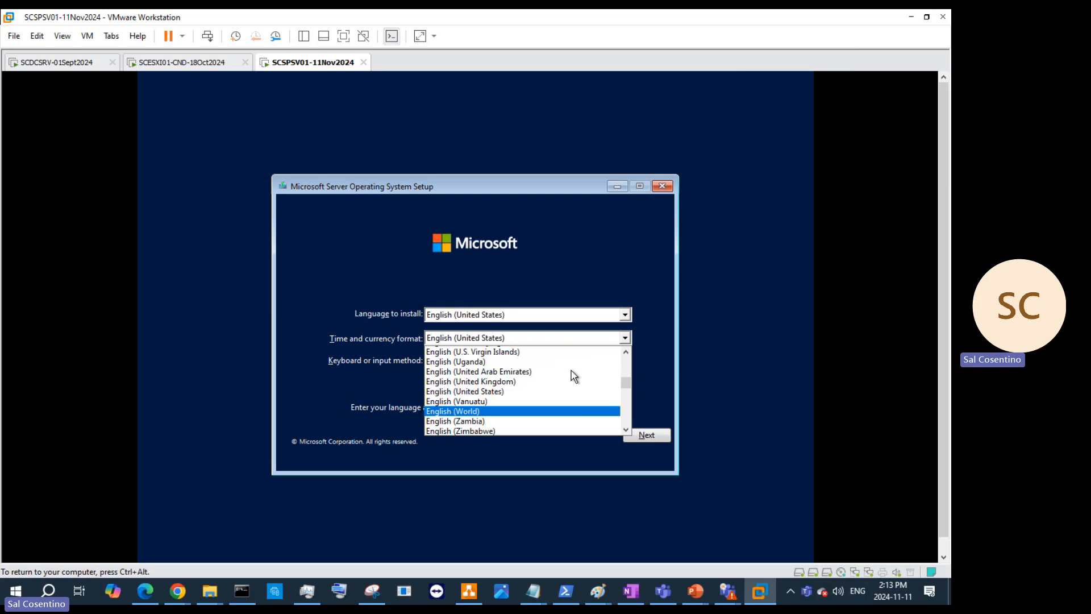
scroll(574, 380, "up", 8)
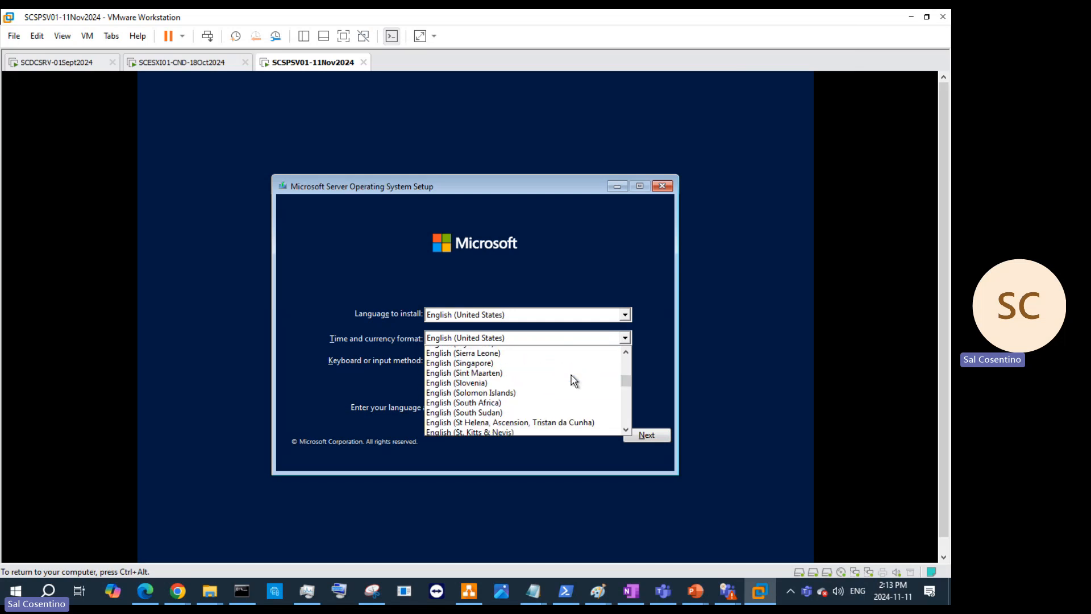
scroll(575, 380, "up", 16)
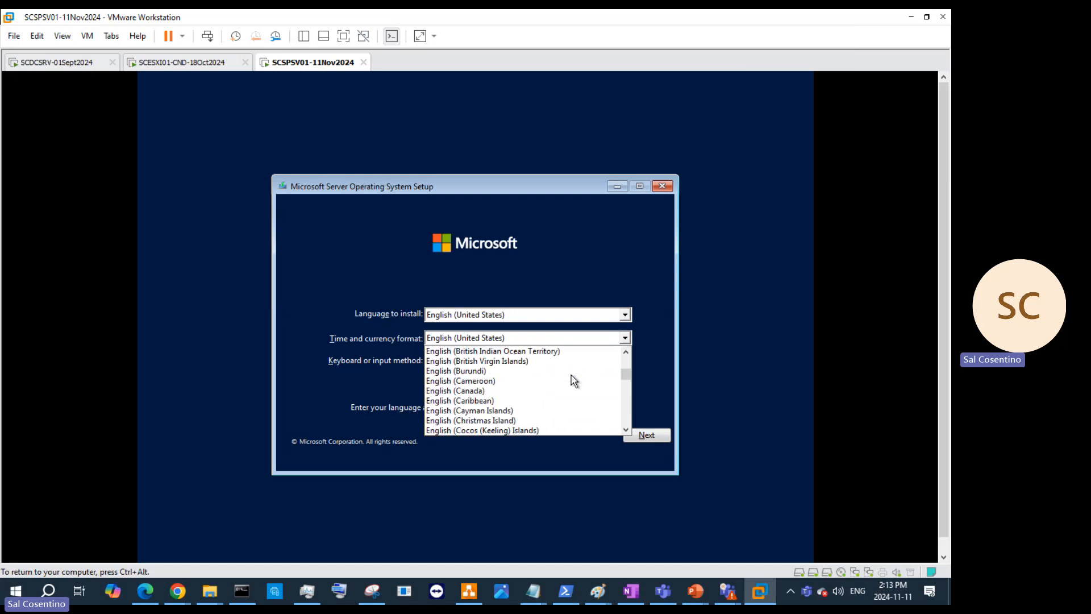
left_click(476, 391)
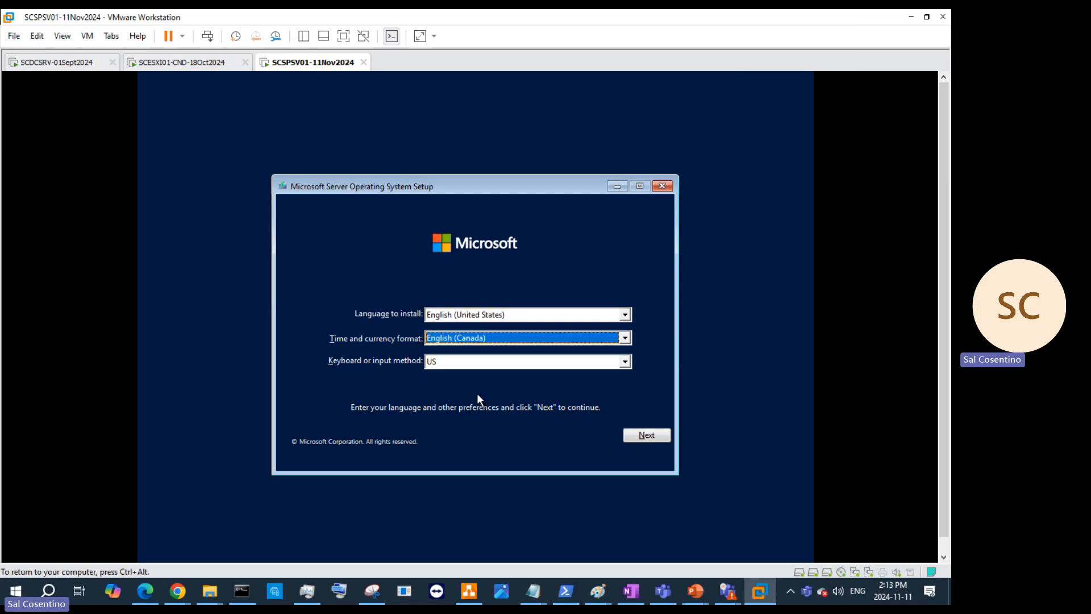
left_click(650, 431)
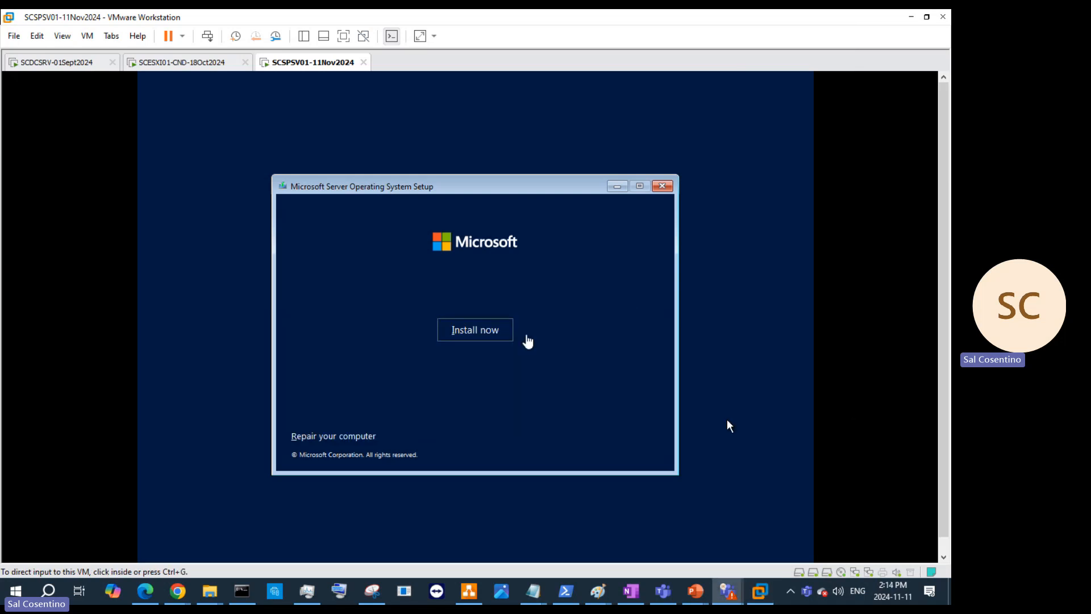
left_click(455, 337)
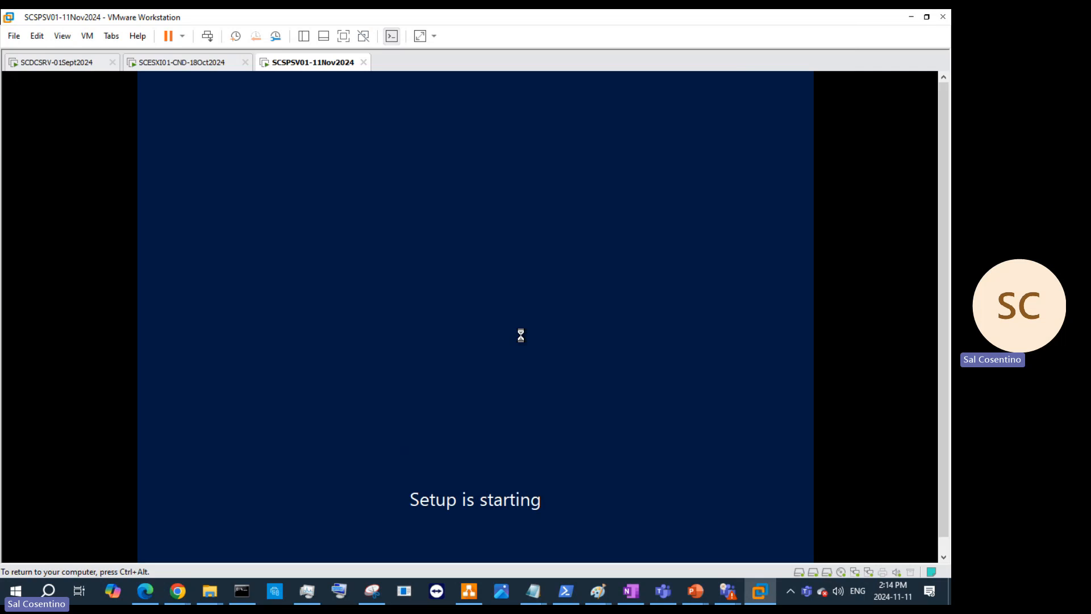
Release input to the host, check the Teams meeting window and return to the virtual machine
key("ctrl+alt")
mouse_move(728, 591)
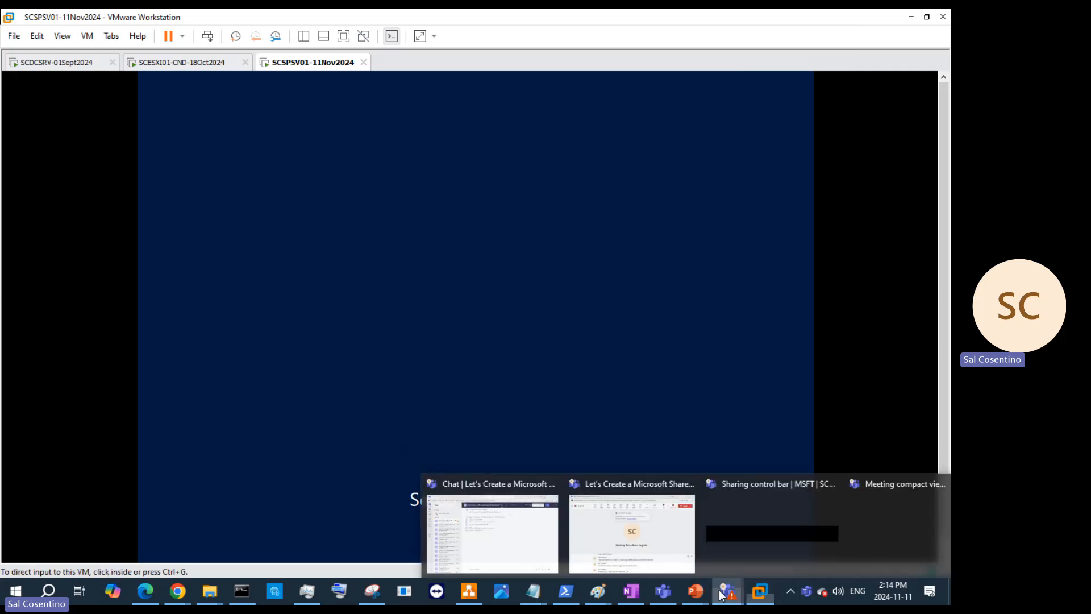
left_click(673, 545)
left_click(764, 34)
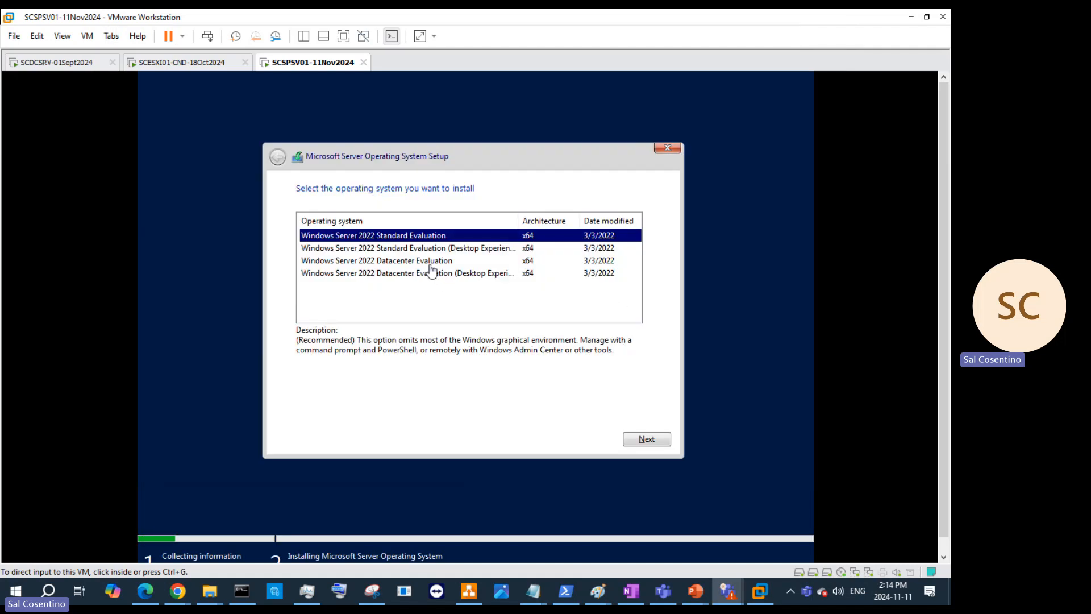
Choose Windows Server 2022 Datacenter Evaluation (Desktop Experience) as the operating system to install and continue to the license terms
left_click(437, 254)
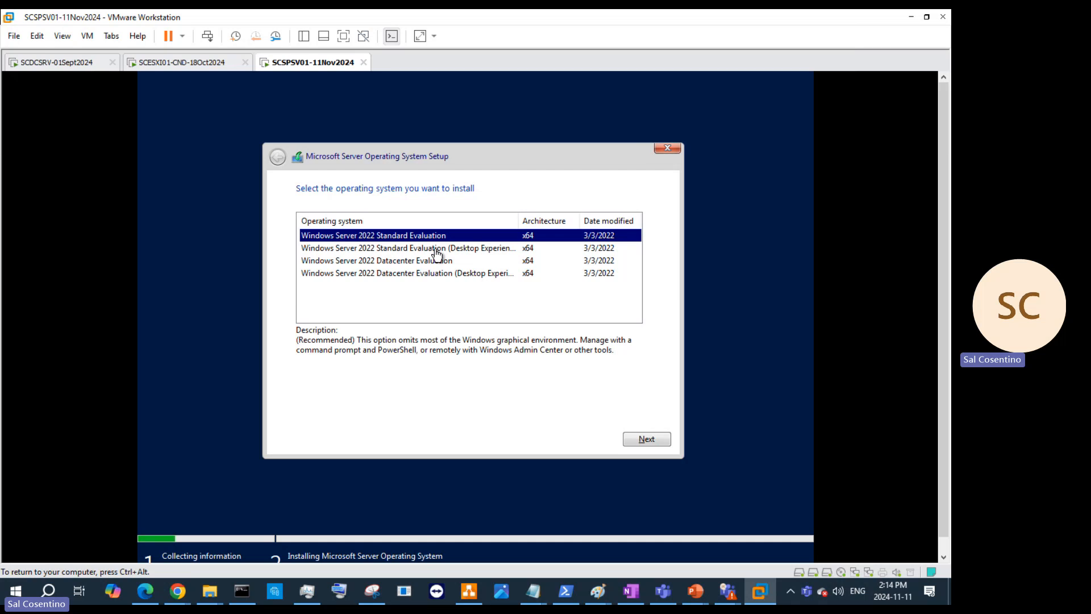
left_click(437, 250)
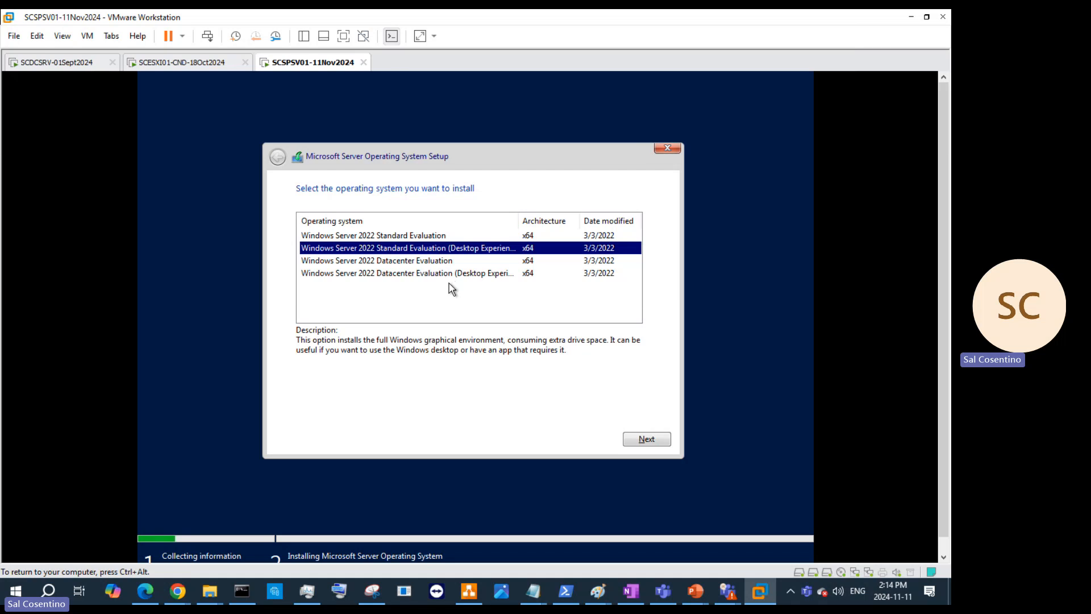
left_click(456, 275)
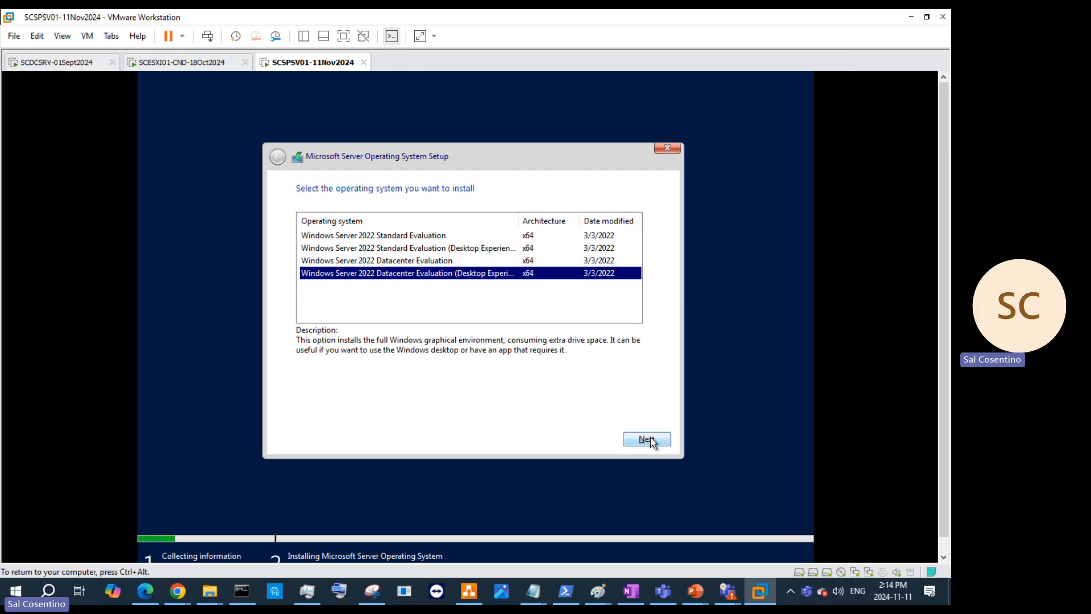
left_click(388, 262)
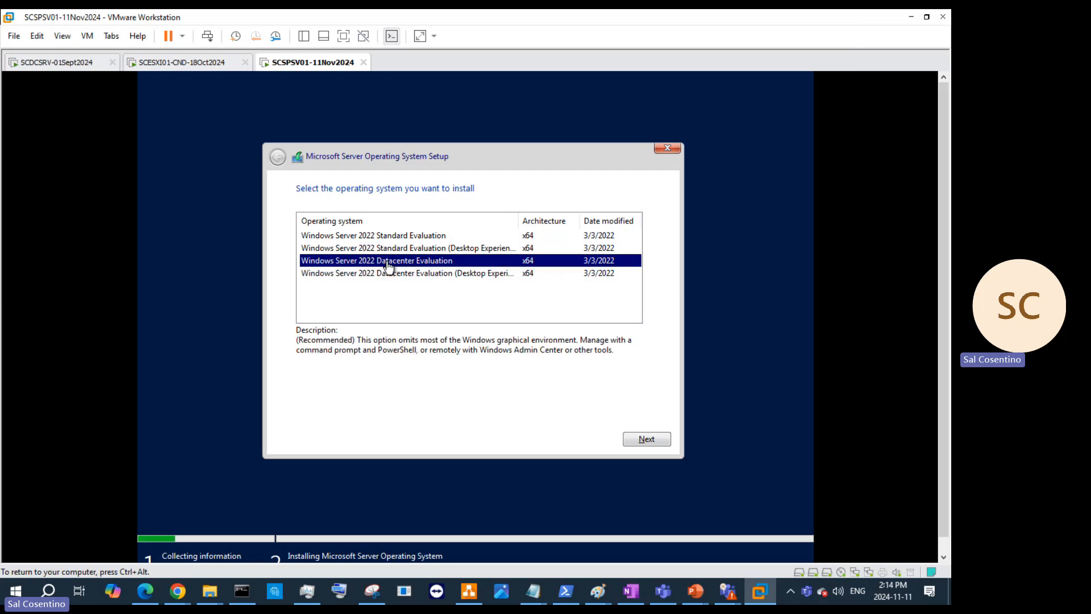
left_click(397, 275)
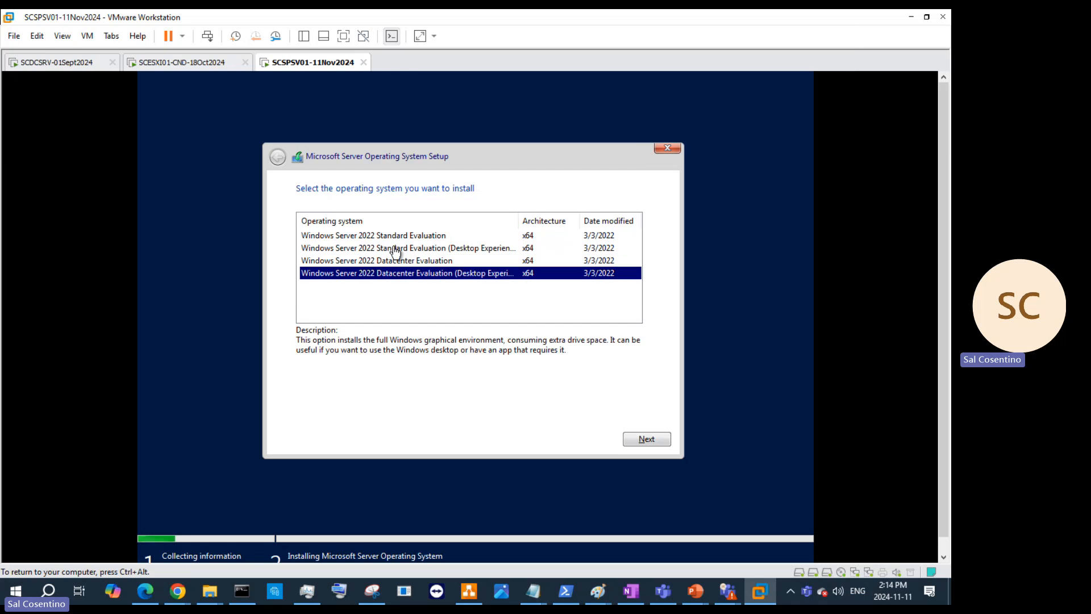
left_click(646, 440)
key("ctrl+alt")
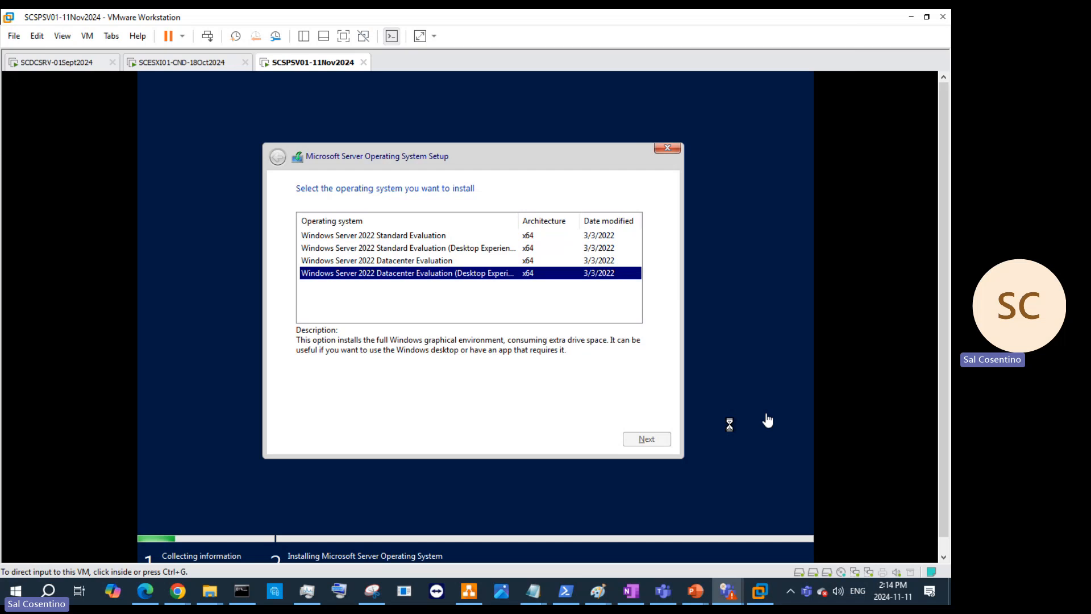
left_click(662, 443)
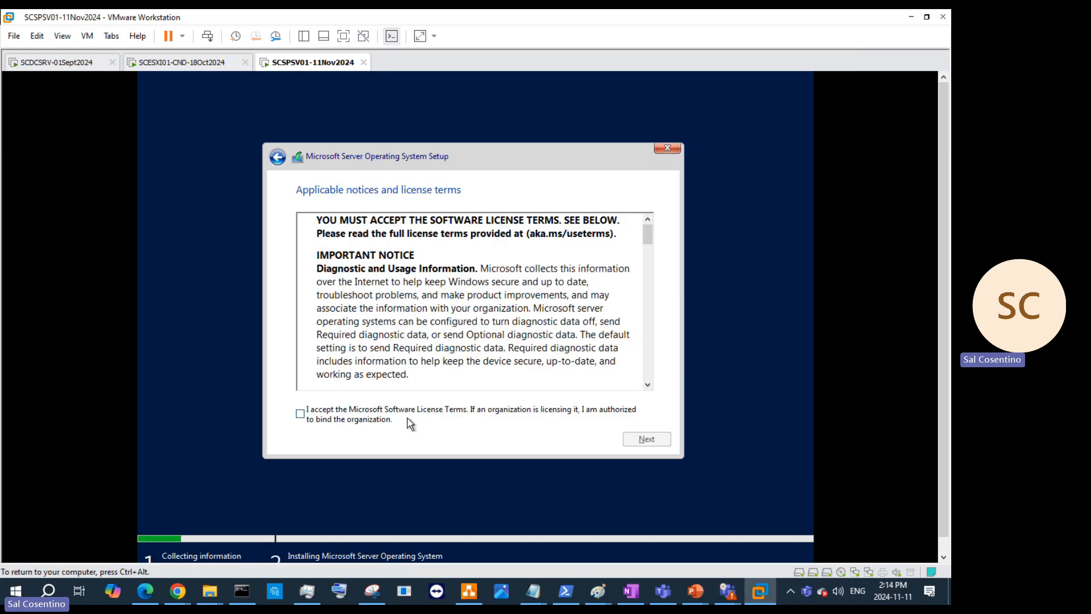
Accept the Microsoft Software License Terms, look through them to the end, and continue
left_click(300, 414)
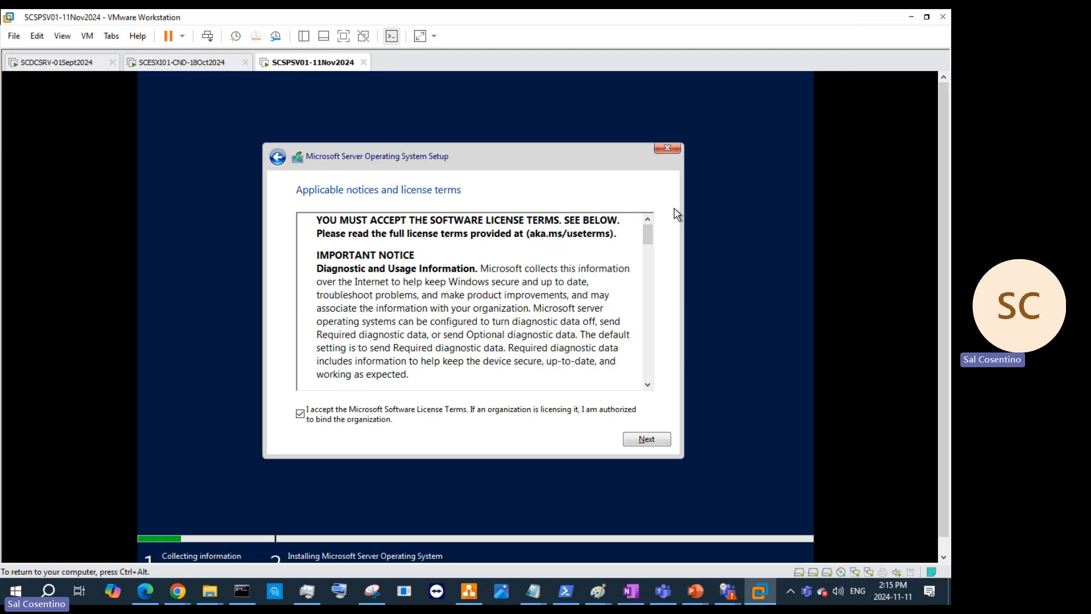
left_click_drag(648, 233, 650, 378)
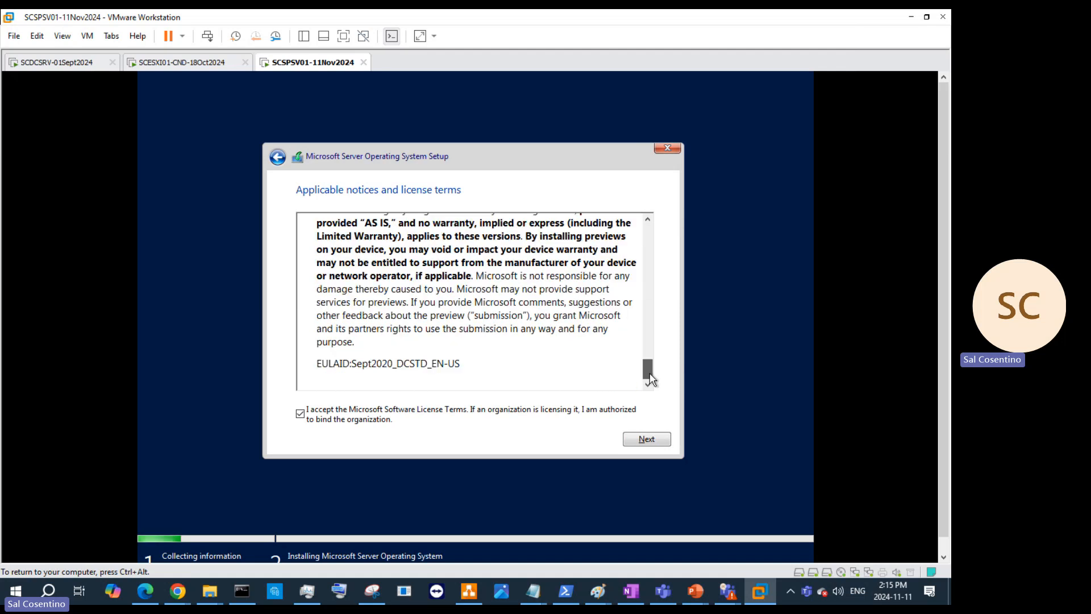
left_click(646, 441)
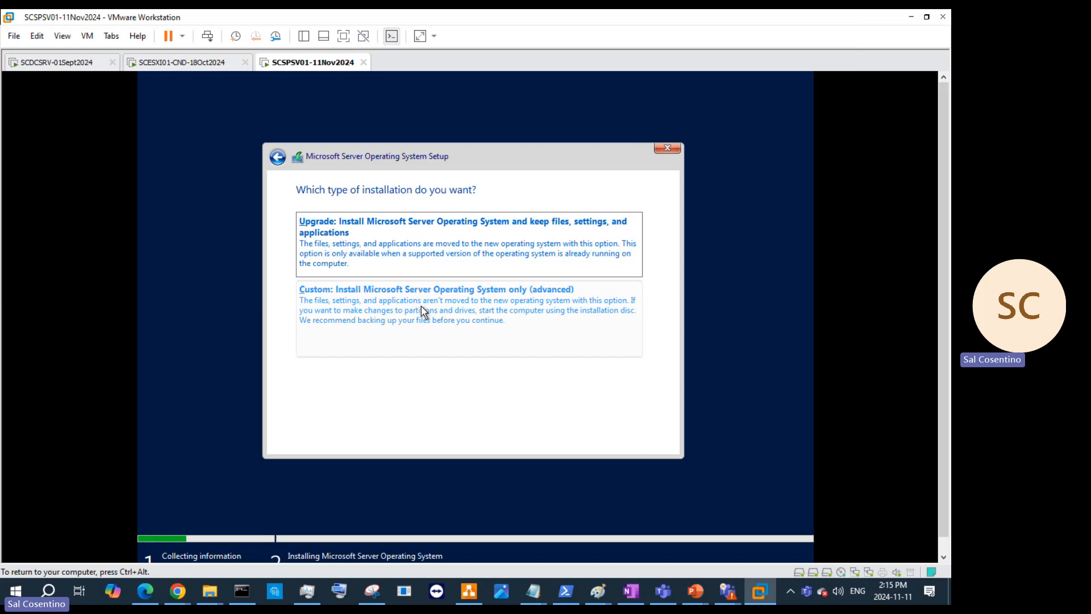
Choose the custom installation and install the operating system on the Drive 0 unallocated space
left_click(494, 309)
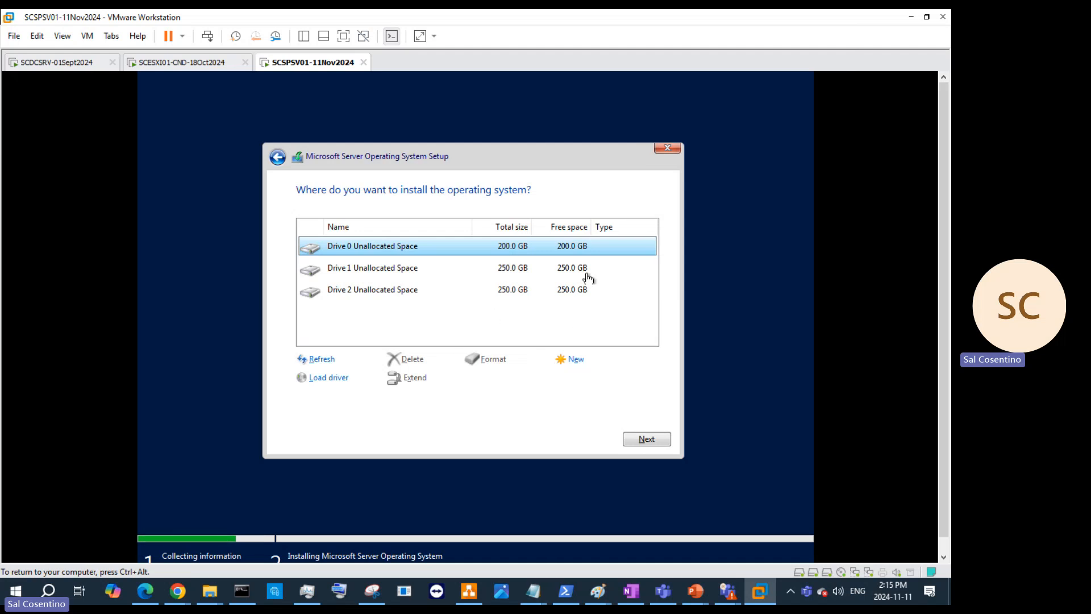
left_click(411, 277)
left_click(400, 252)
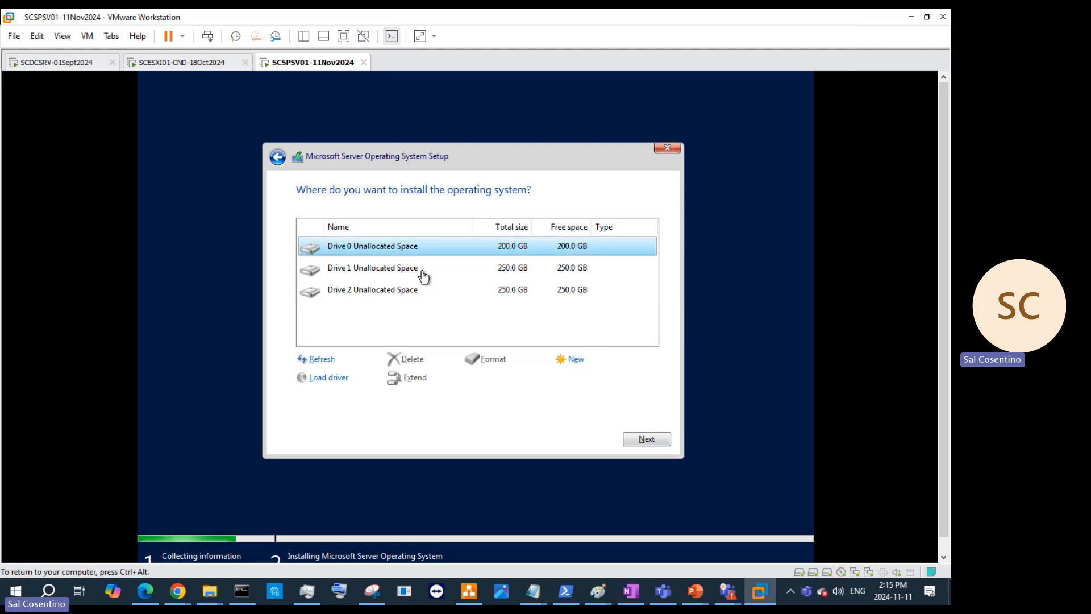
left_click(655, 443)
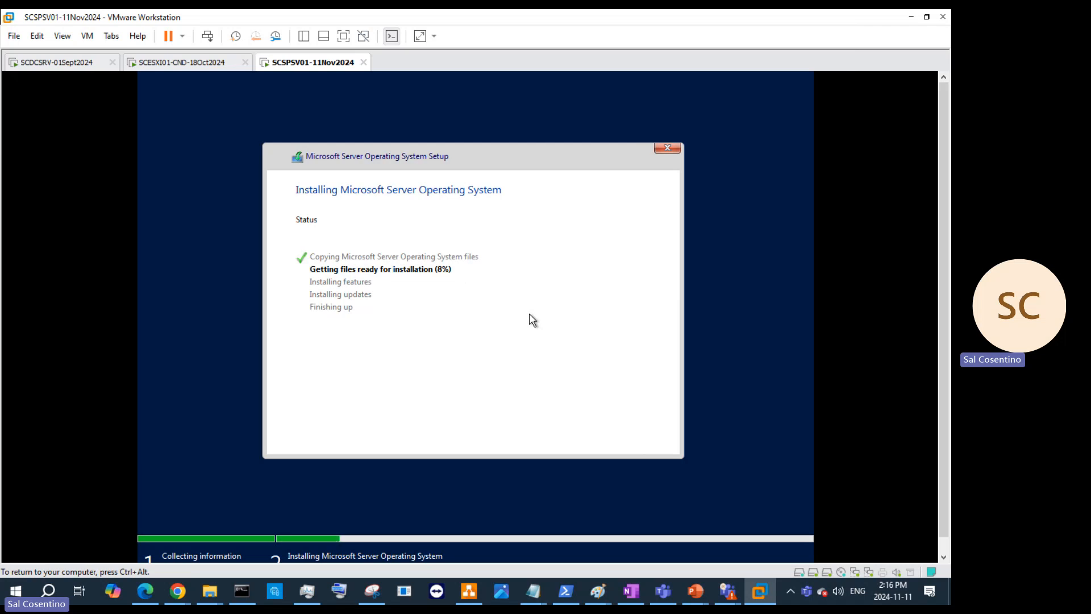
Leave the virtual machine, switch to the Windows Server 2022 download page in Chrome, and enter the search "mimimun hard disk spoace to install W"
key("ctrl+alt")
left_click(911, 17)
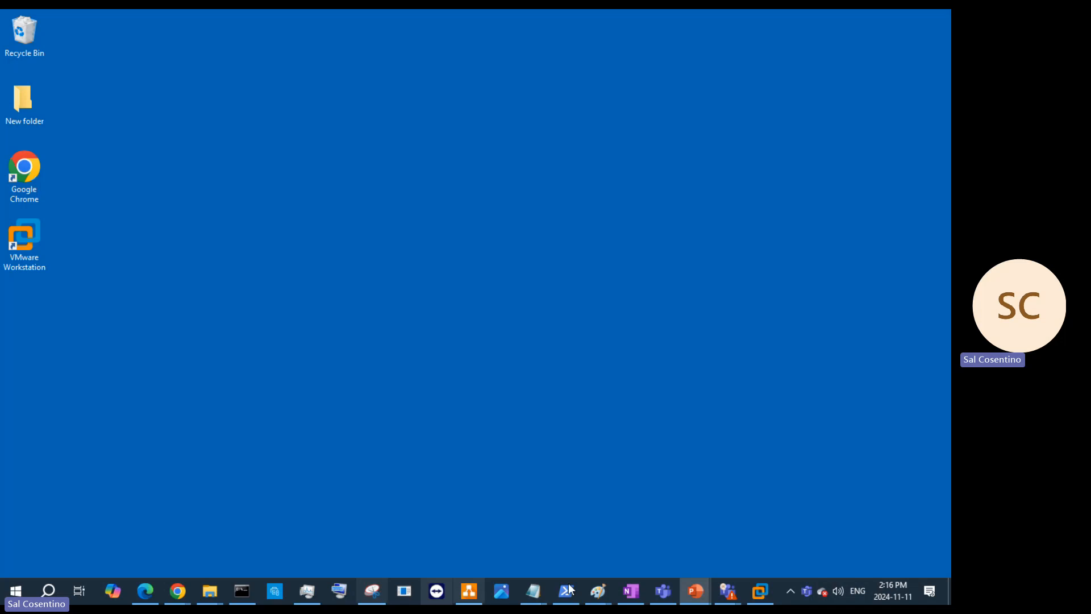
mouse_move(180, 591)
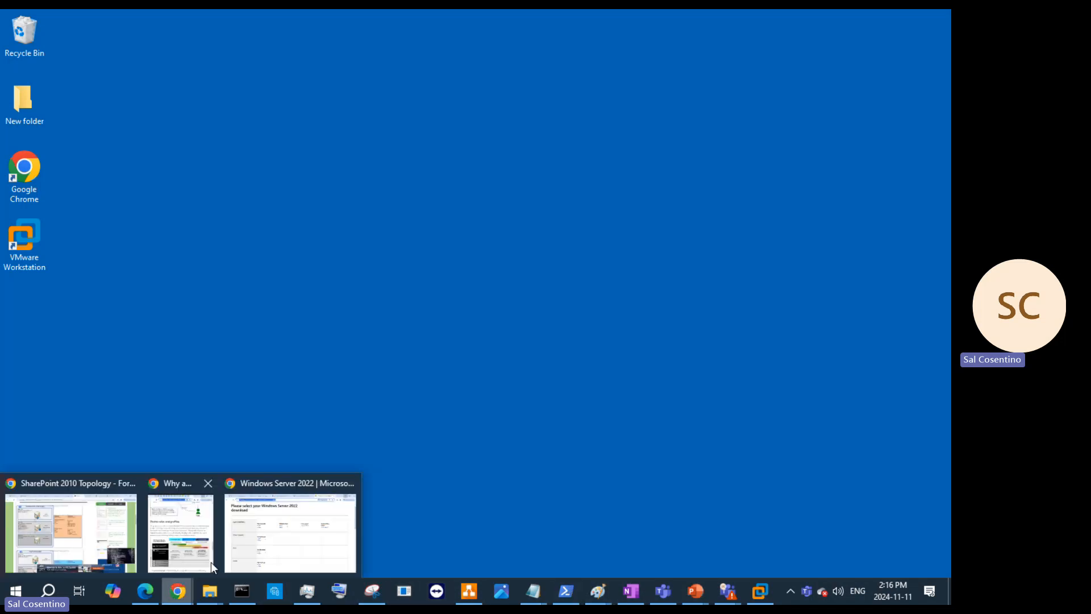
left_click(281, 543)
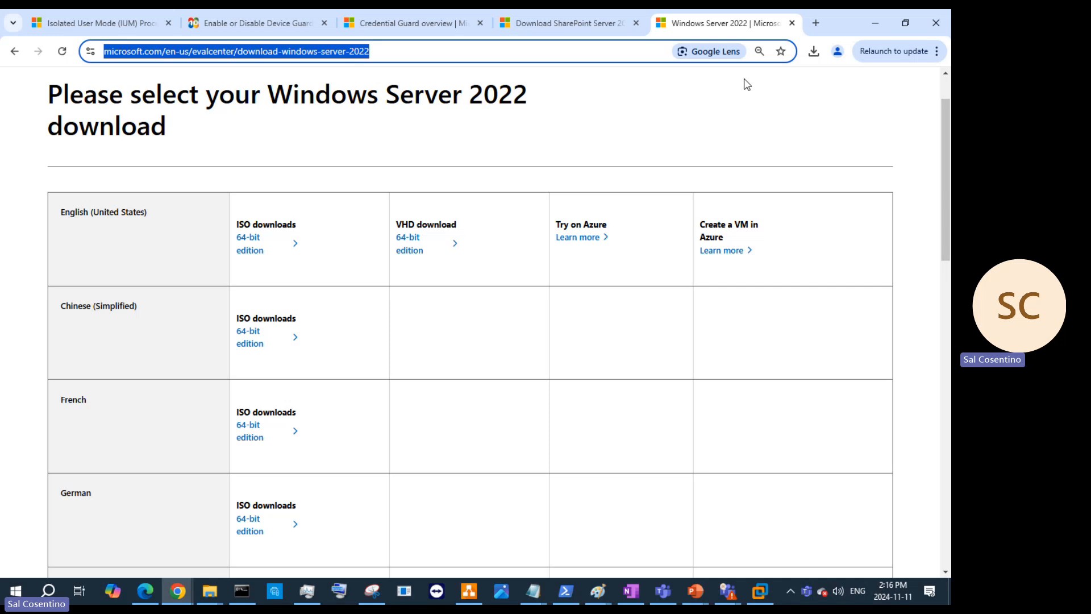
type("mimi")
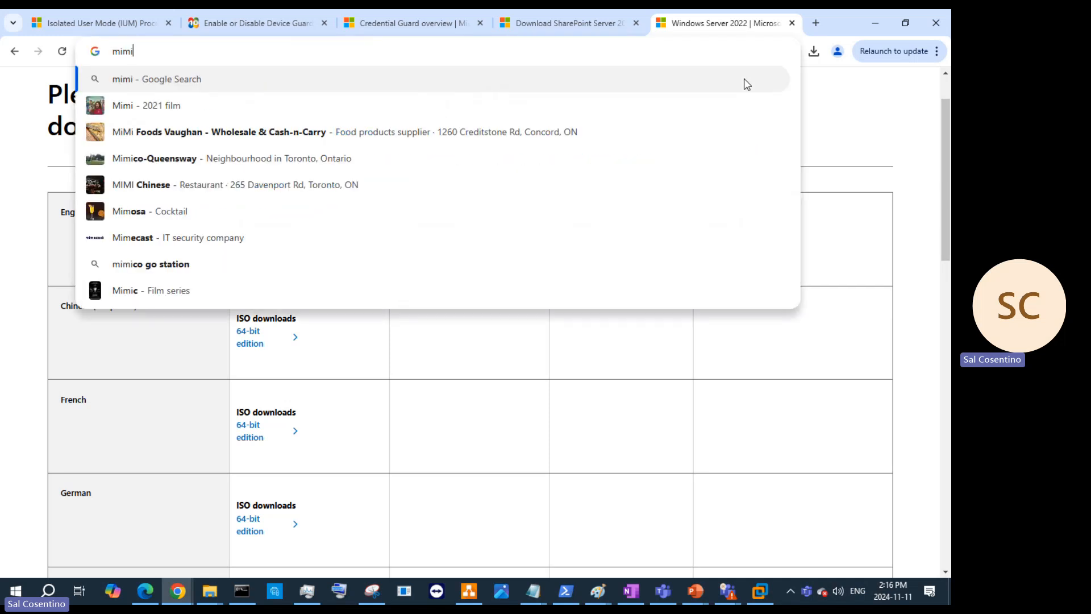
type("mun har")
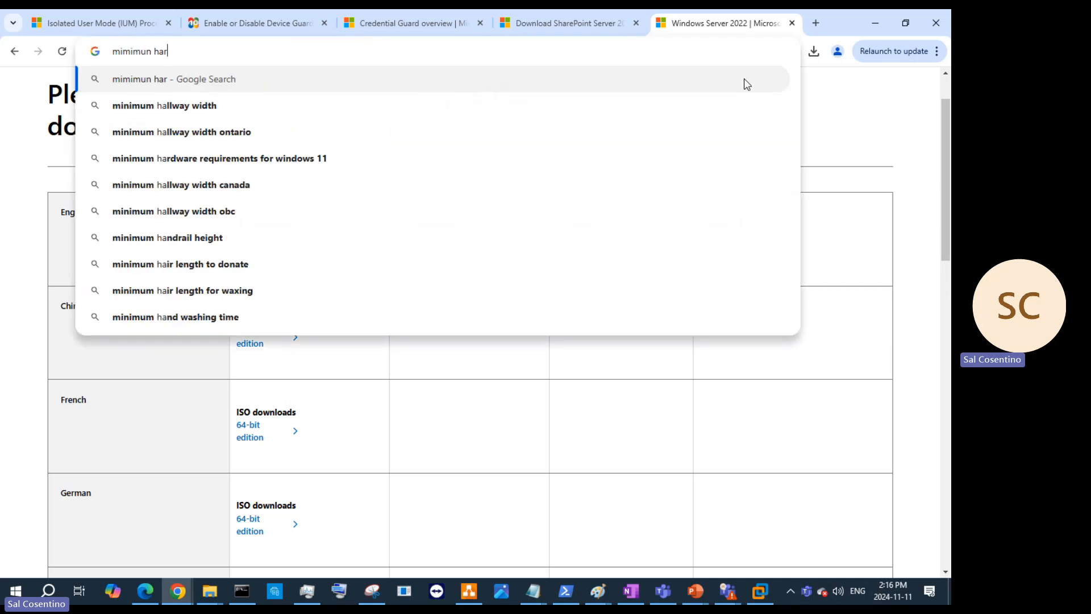
type("d disk spo")
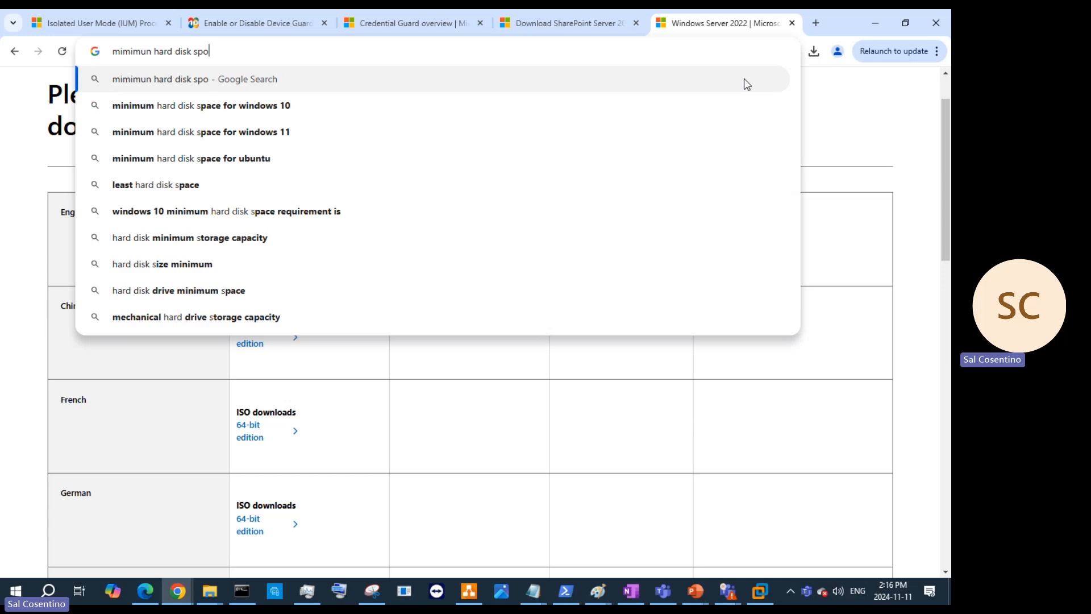
type("ace to instal")
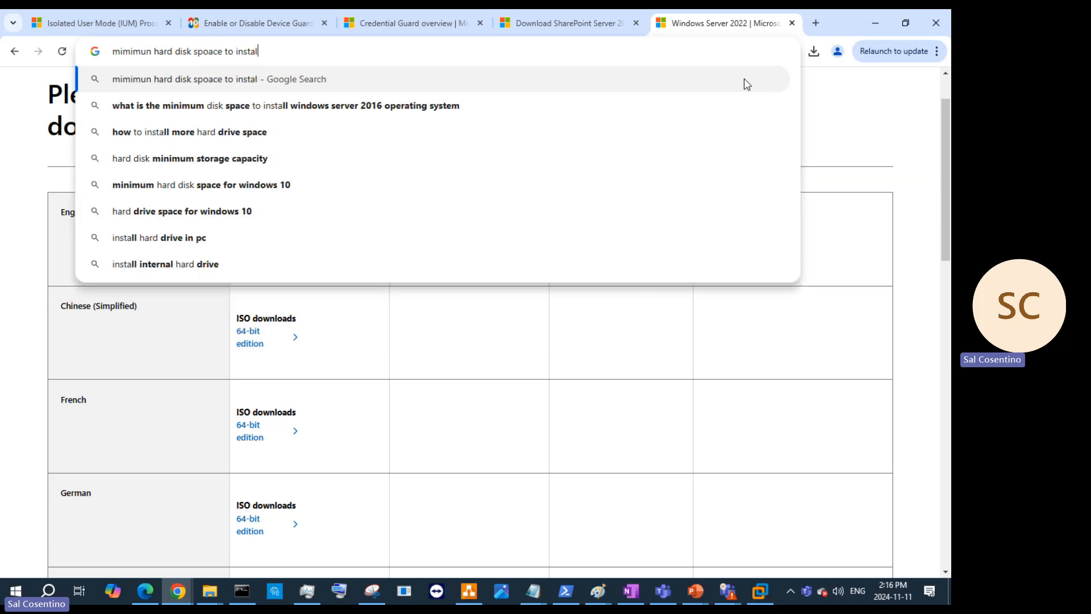
type("l W")
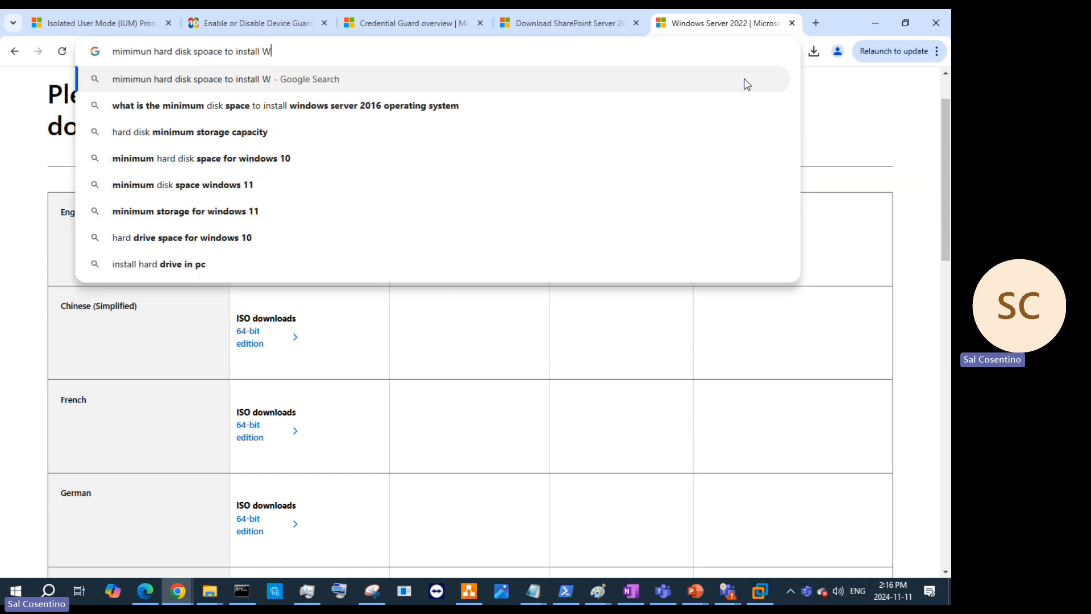
Search the web for the minimum hard disk space to install Windows Server 2022 and open Microsoft Learn's hardware requirements article
type("indows server 2022")
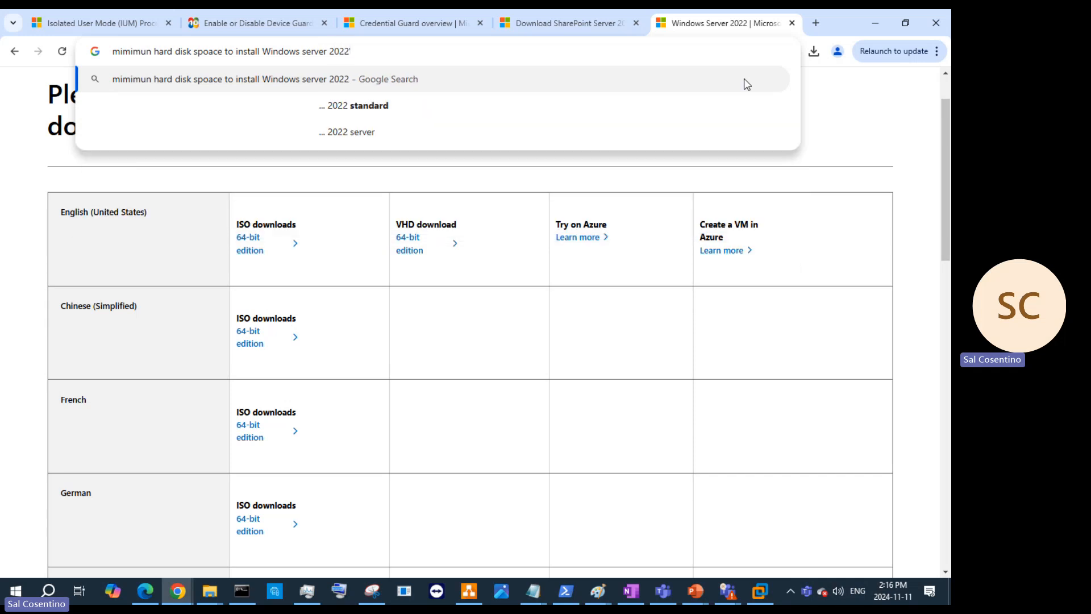
type("\\")
key("BackSpace")
key("Return")
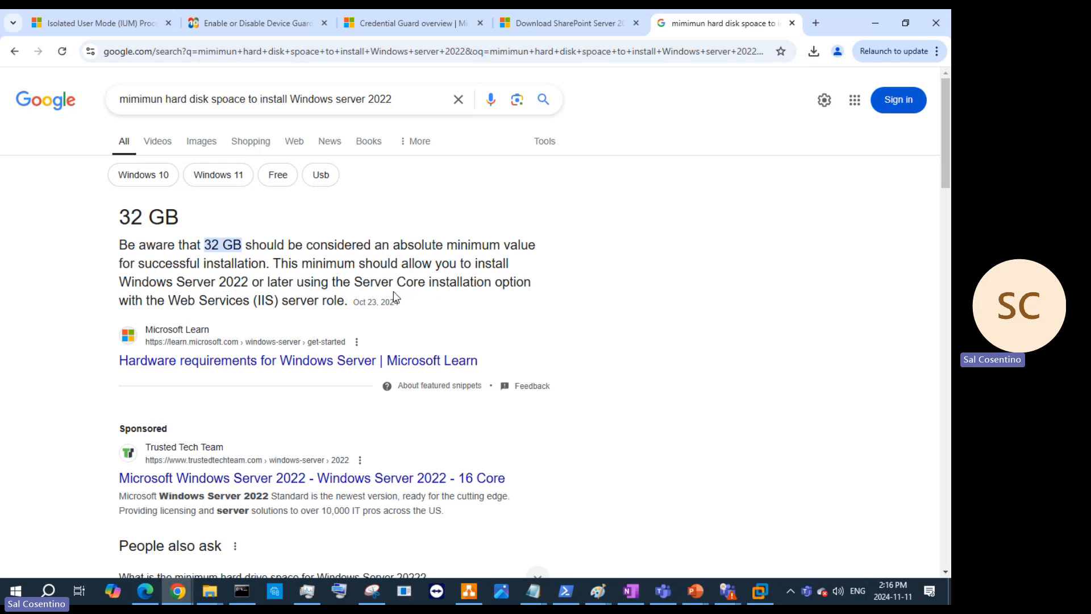
left_click(342, 360)
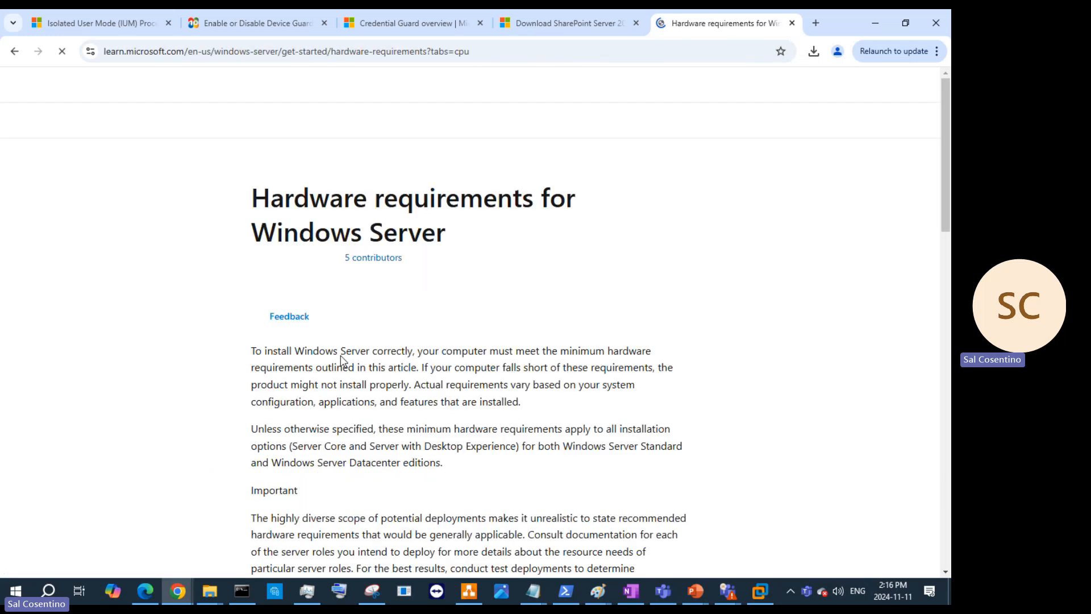
Look through the RAM and Storage requirements in the article's Components section
scroll(487, 362, "down", 4)
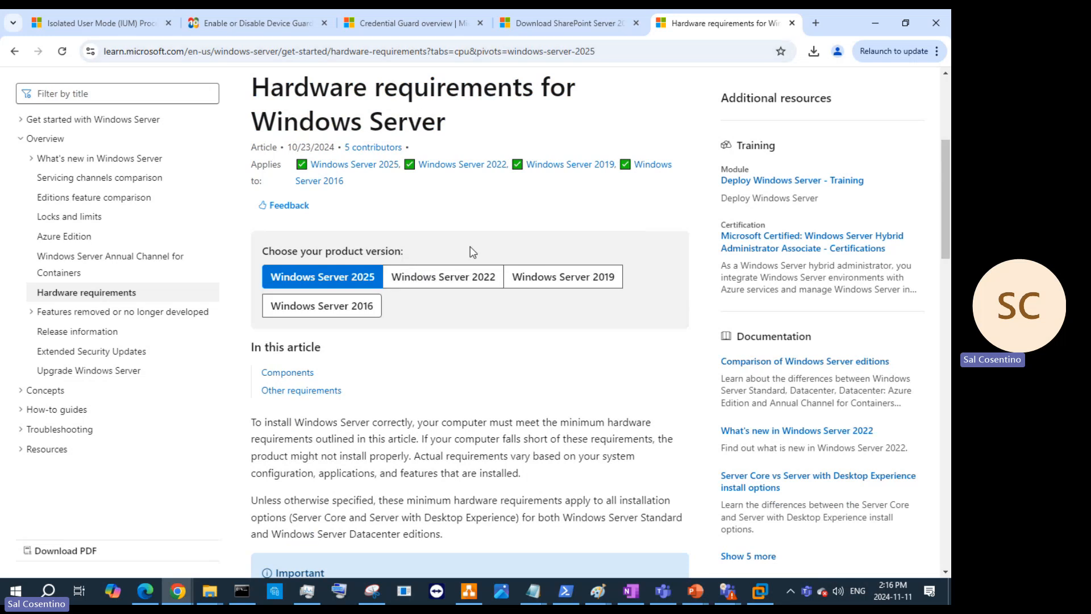
scroll(467, 301, "down", 10)
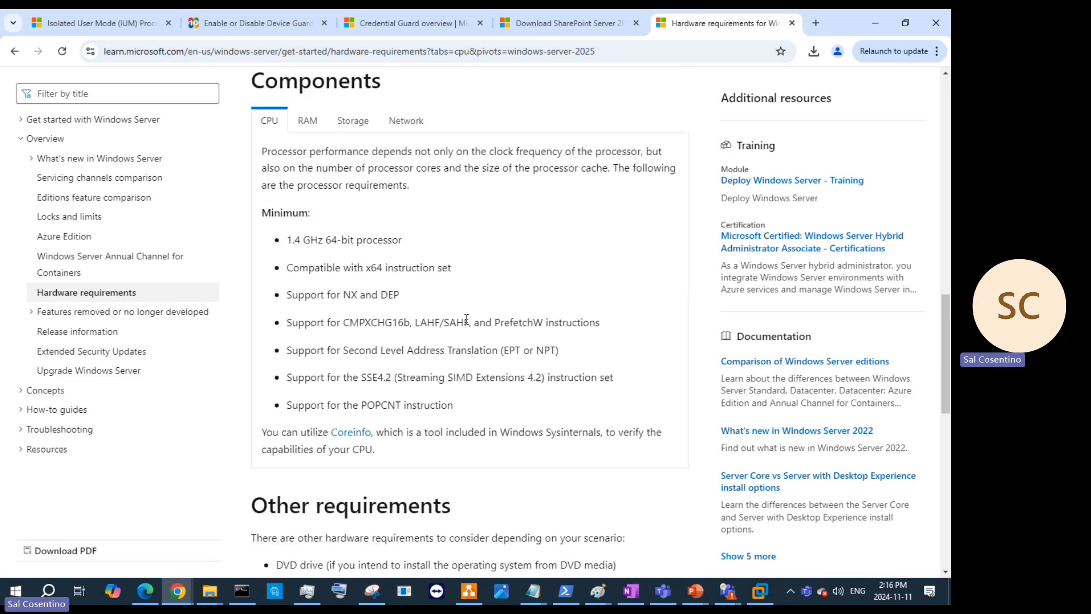
left_click(304, 125)
left_click(353, 121)
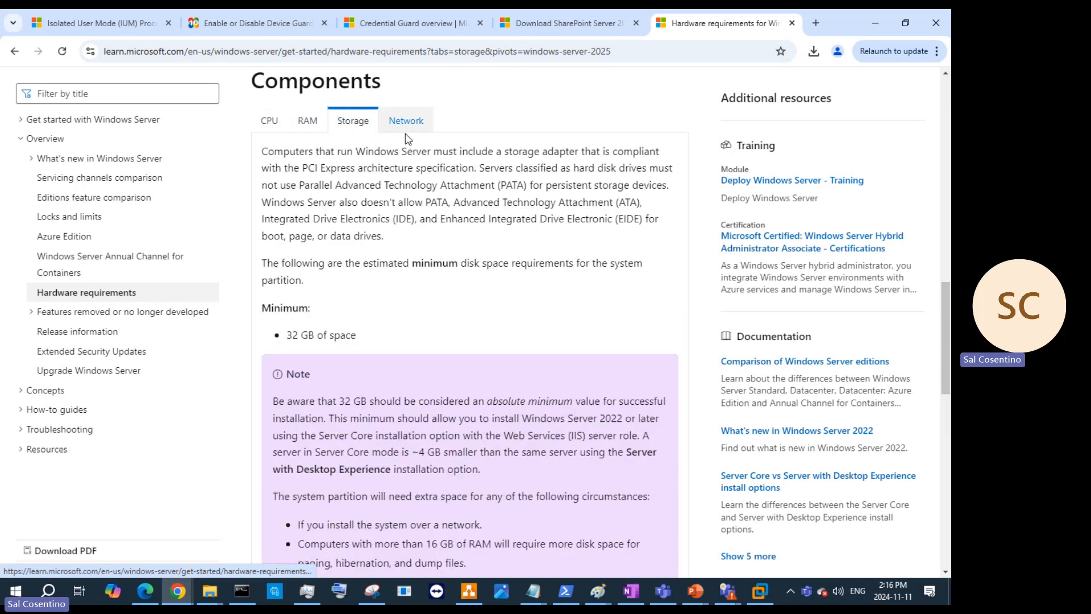
Examine the minimum disk space, the other hardware requirements and the TPM note for Windows Server 2025
scroll(450, 314, "down", 4)
scroll(450, 314, "down", 5)
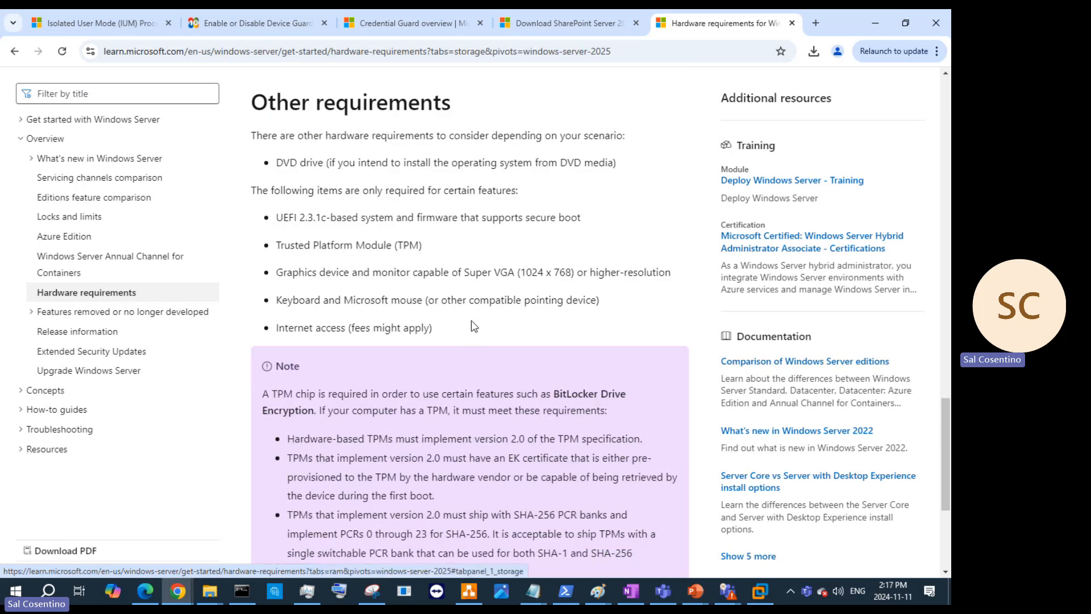
scroll(476, 328, "up", 1)
scroll(476, 328, "up", 8)
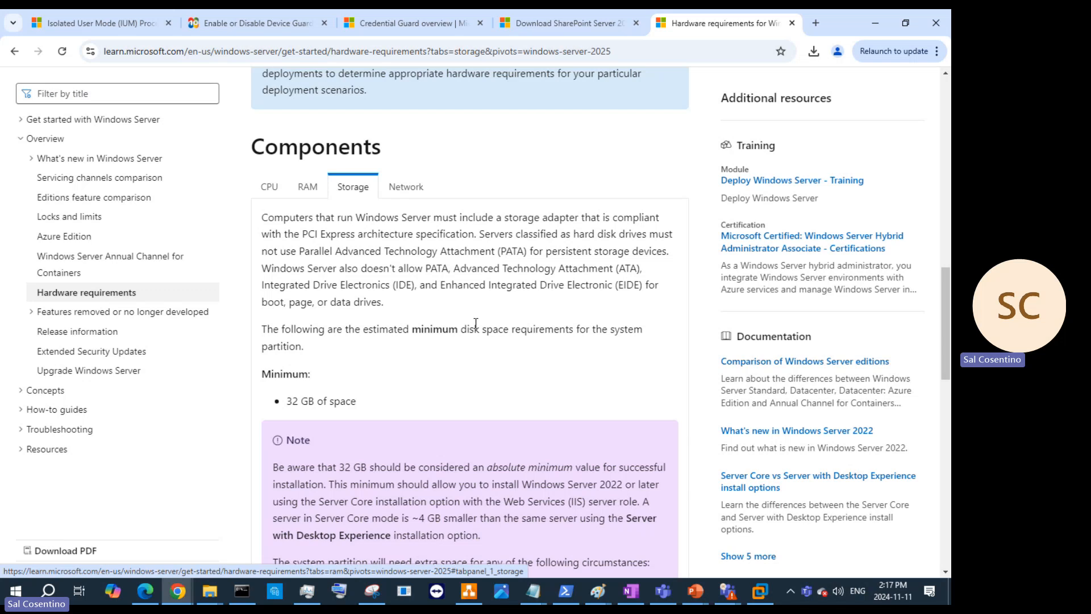
scroll(476, 323, "down", 10)
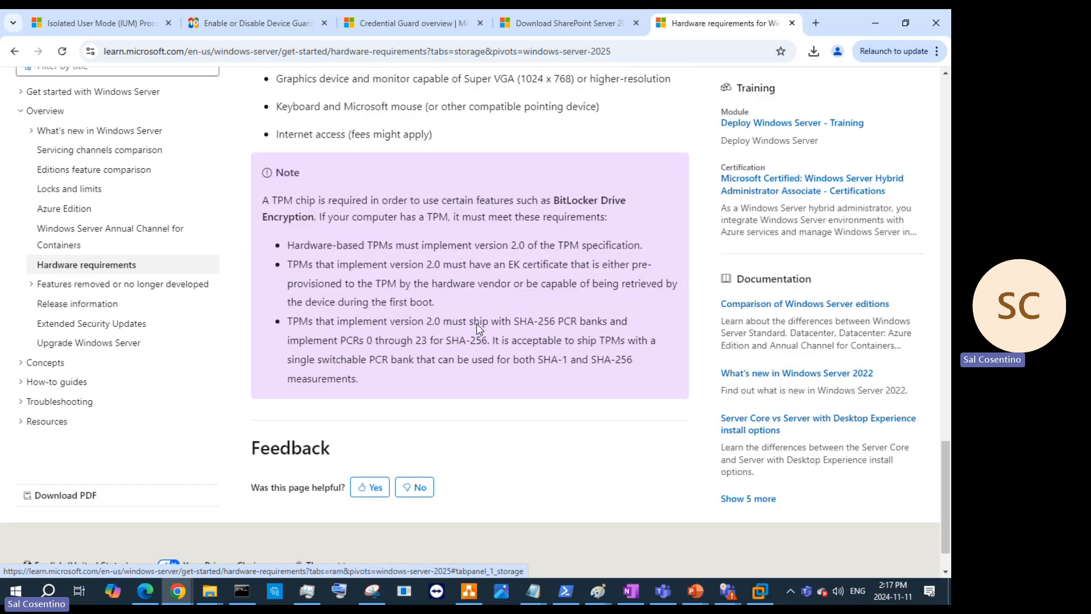
scroll(476, 328, "down", 1)
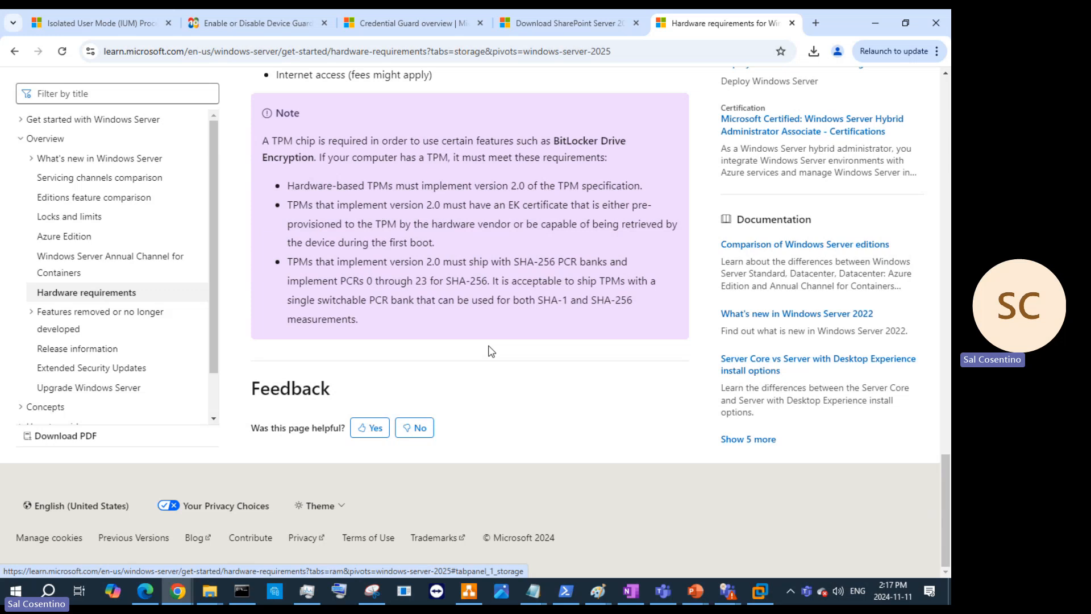
scroll(489, 348, "up", 3)
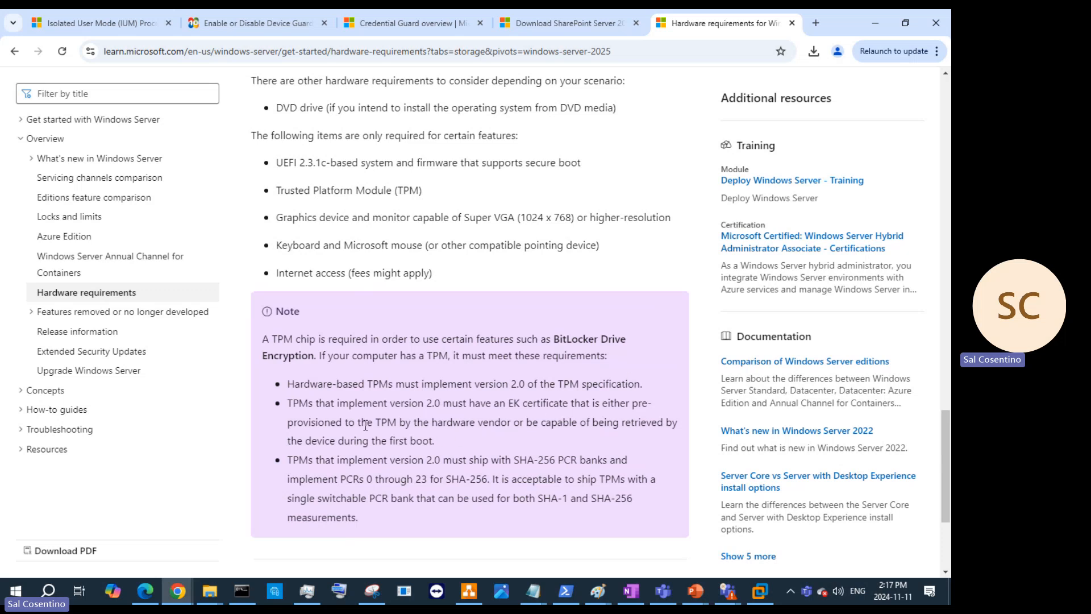
scroll(442, 402, "down", 5)
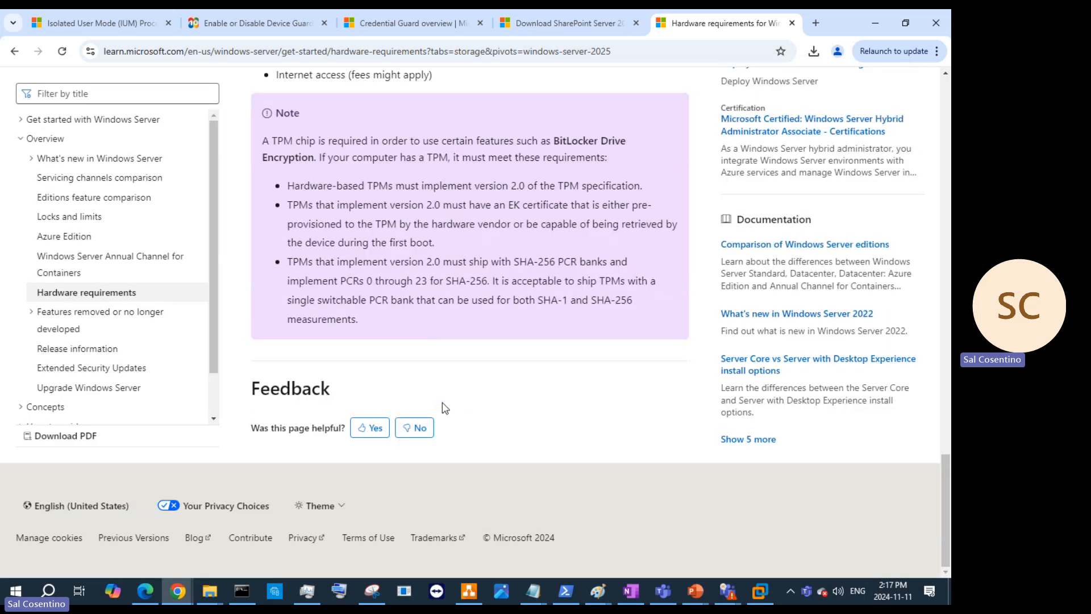
scroll(530, 407, "up", 10)
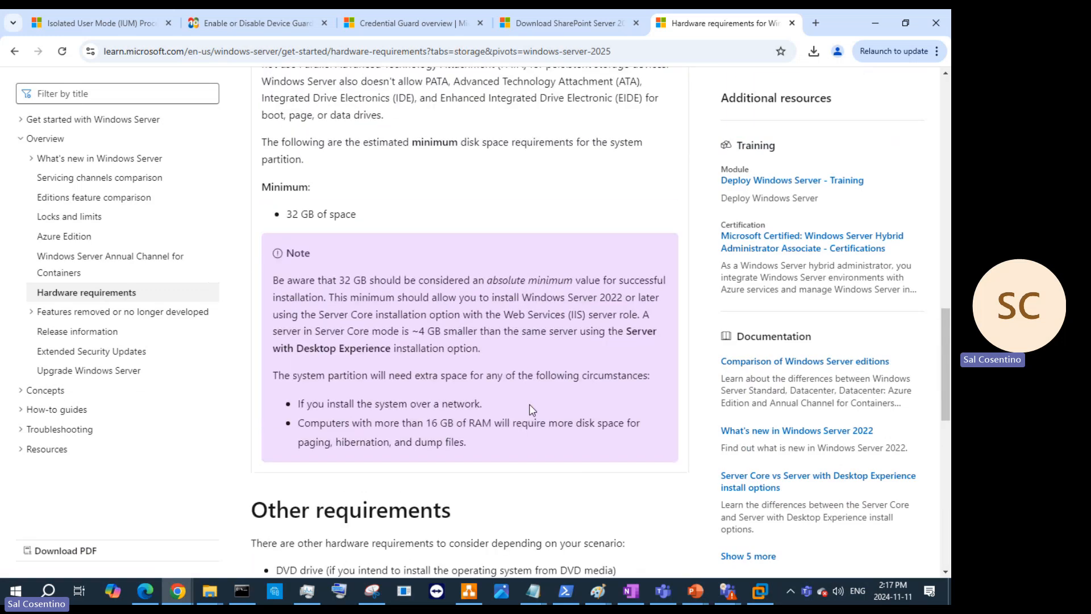
scroll(529, 370, "up", 8)
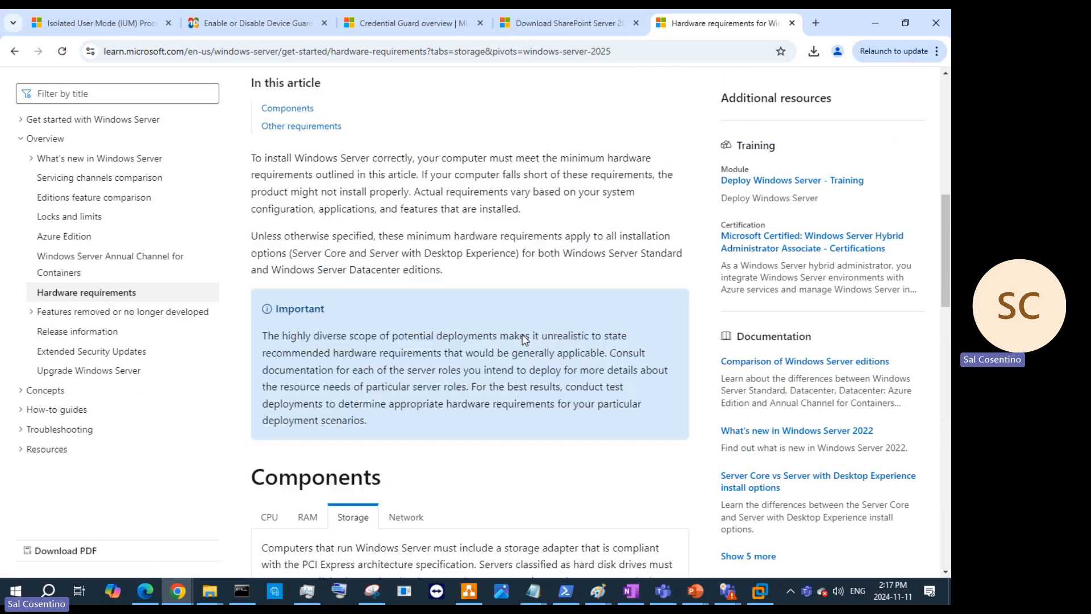
Change the article's product version to Windows Server 2022 and review its storage and other requirements
scroll(524, 340, "up", 6)
left_click(433, 358)
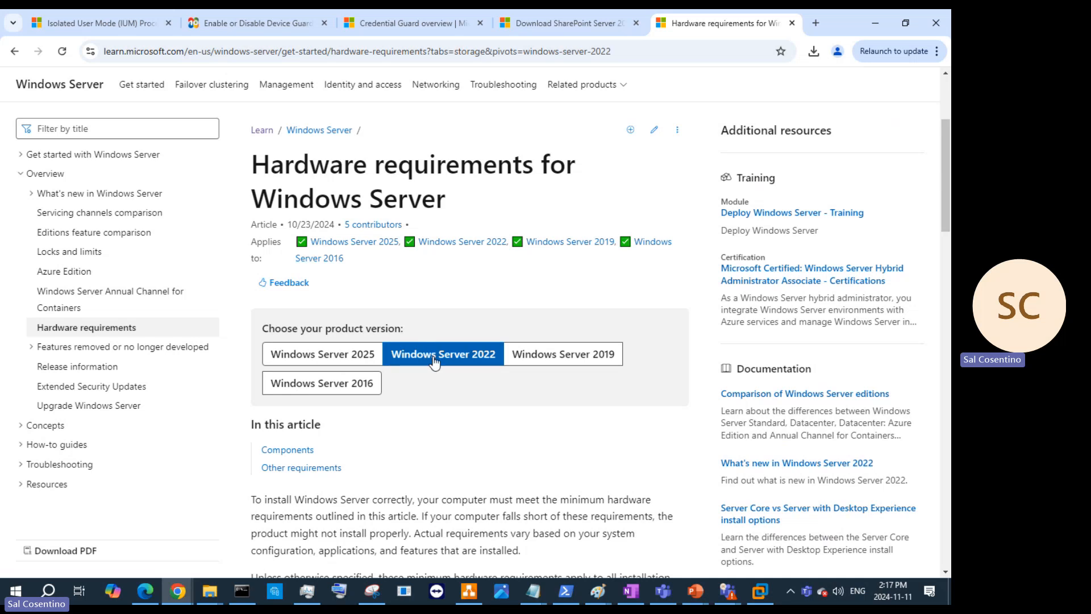
scroll(545, 401, "down", 12)
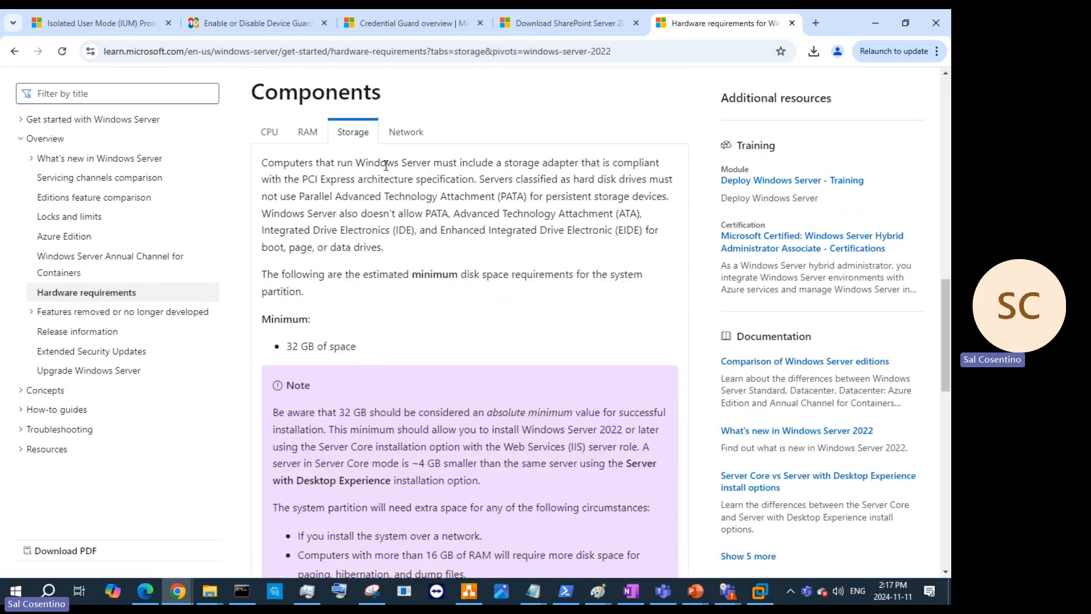
scroll(386, 166, "down", 12)
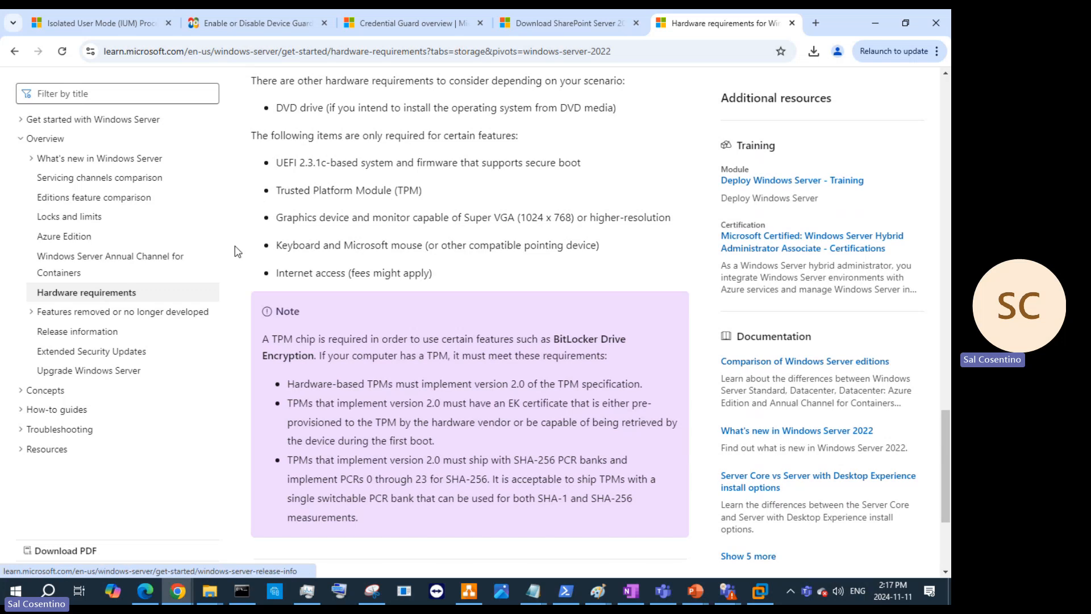
Switch to VMware Workstation and check the operating system installation on the SCSPSV01-11Nov2024 virtual machine
left_click(873, 23)
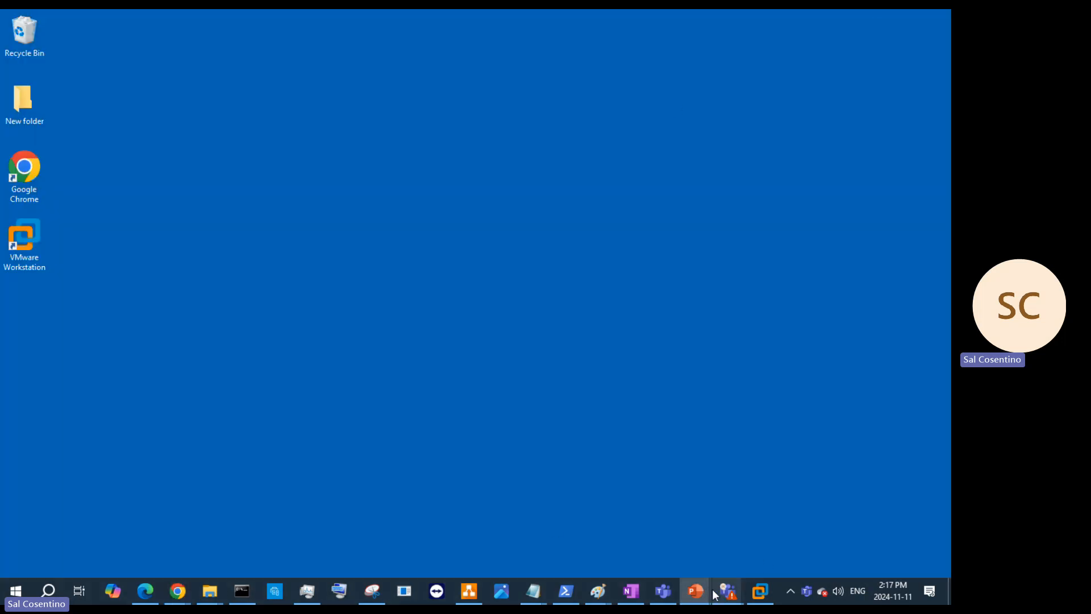
mouse_move(697, 591)
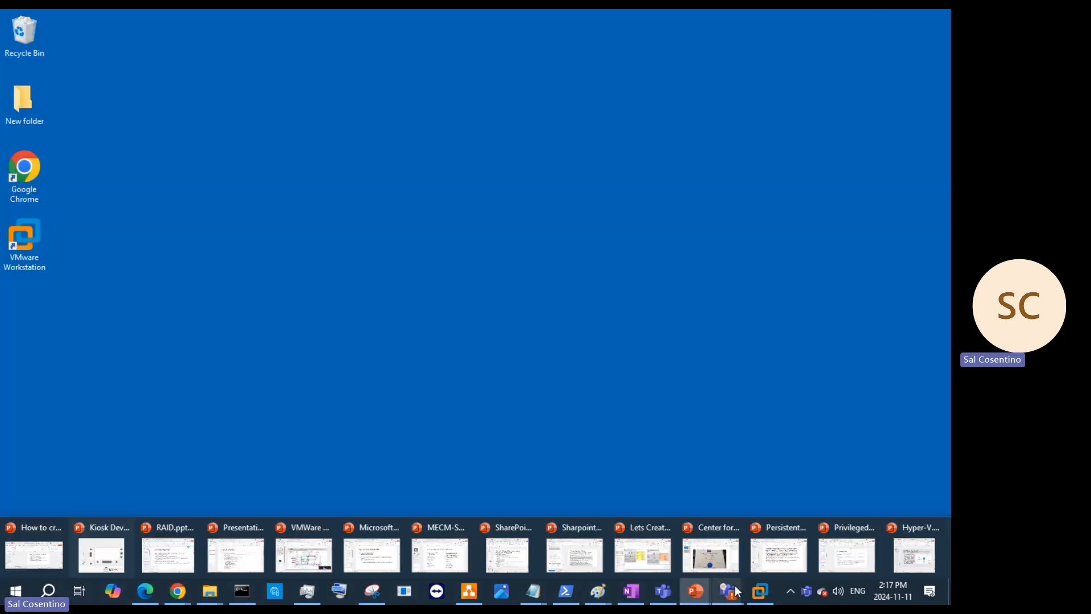
left_click(669, 563)
left_click(872, 18)
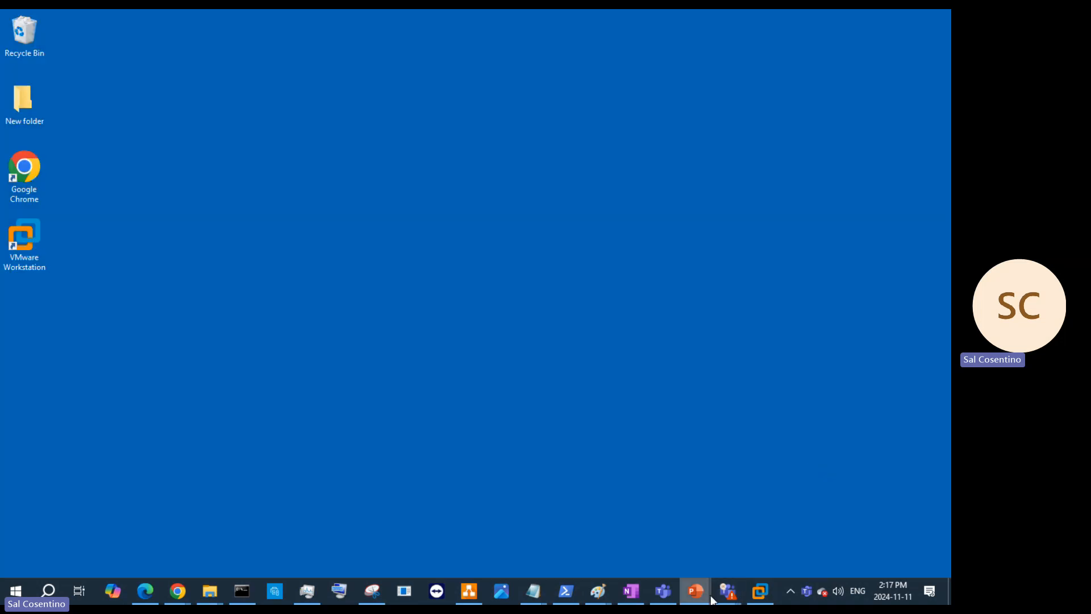
left_click(761, 592)
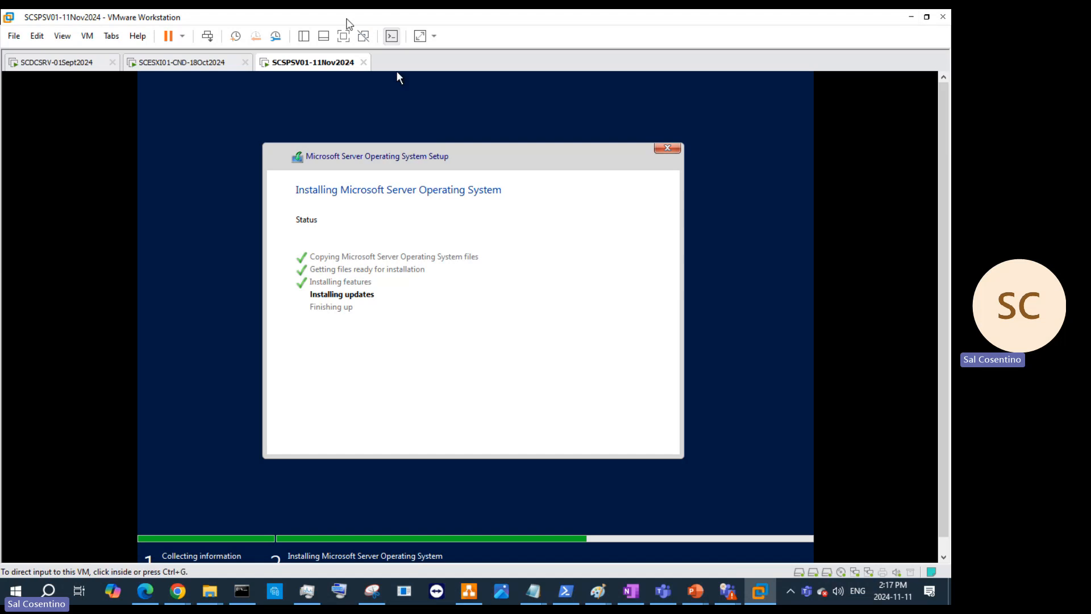
left_click(340, 113)
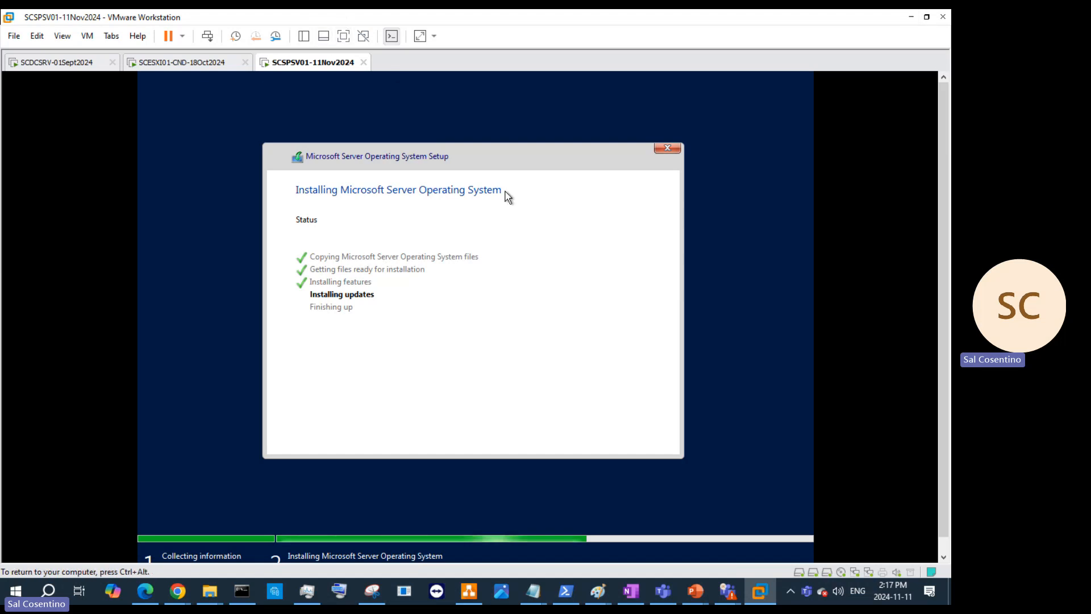
Switch to the Teams meeting, mute the microphone during the break, unmute it and minimize the meeting window
mouse_move(728, 594)
left_click(629, 528)
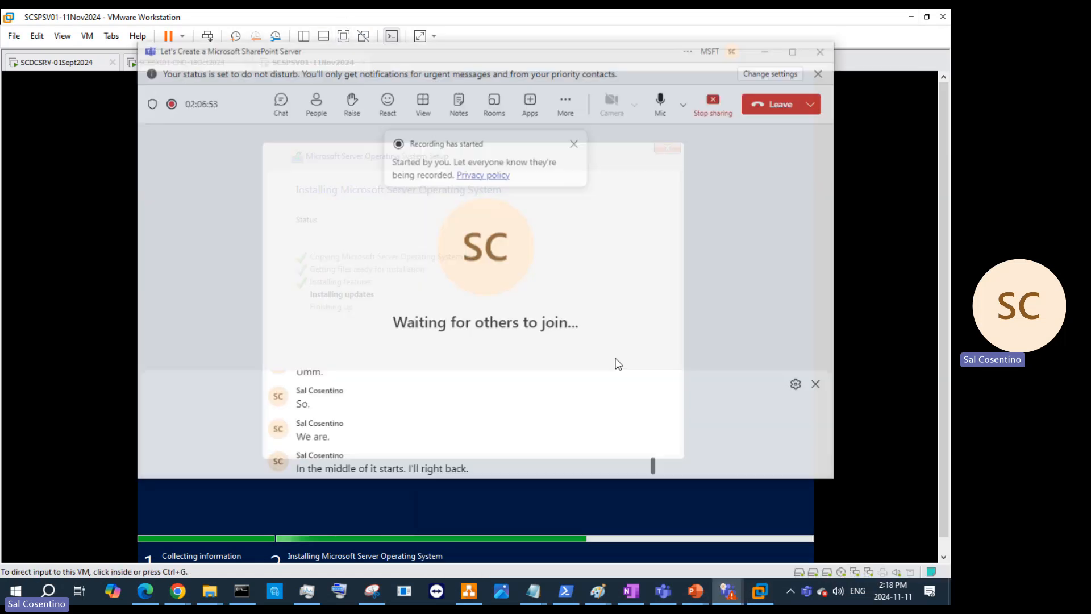
left_click(655, 86)
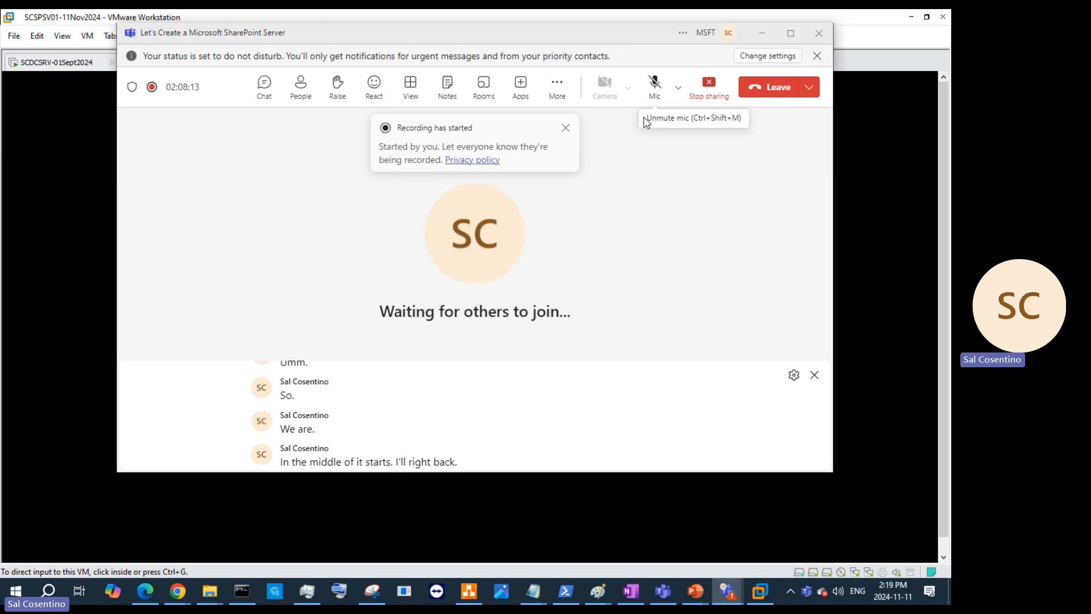
left_click(654, 85)
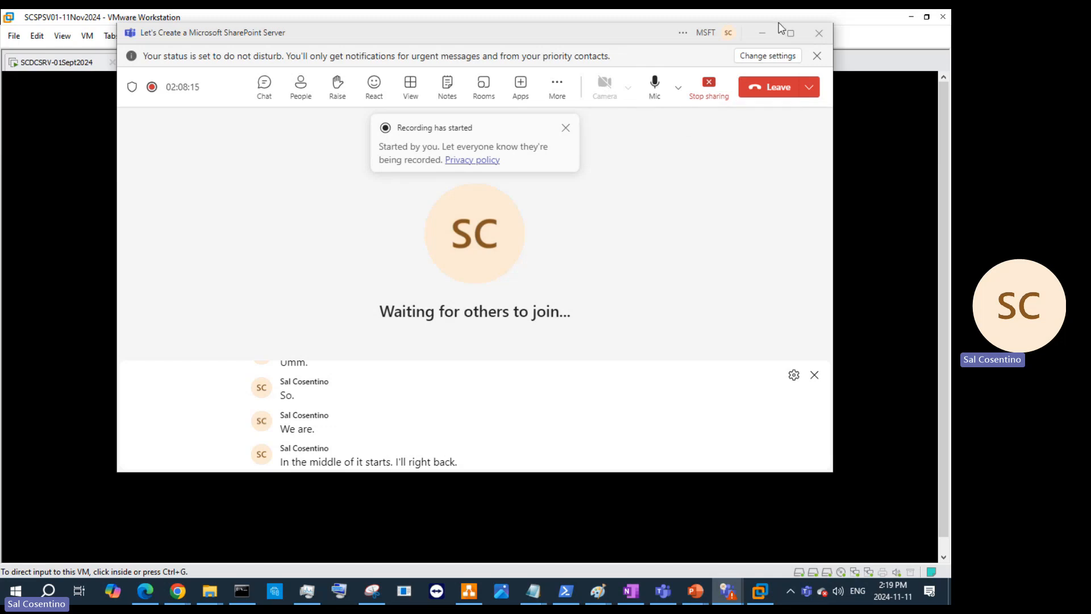
left_click(763, 33)
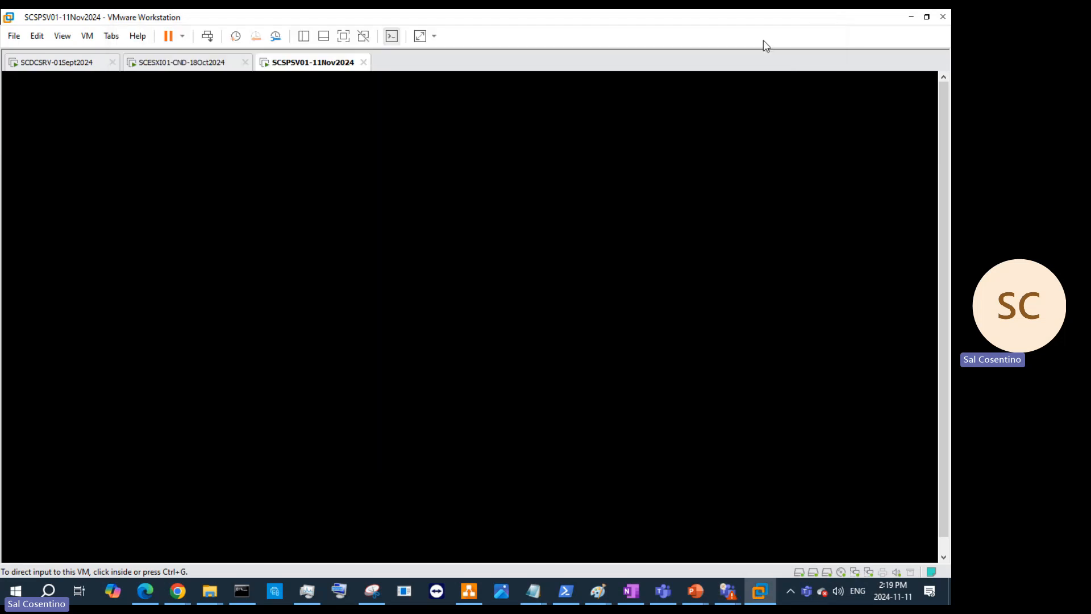
Direct input to the SCSPSV01-11Nov2024 virtual machine and place the cursor in the administrator Password field
left_click(653, 283)
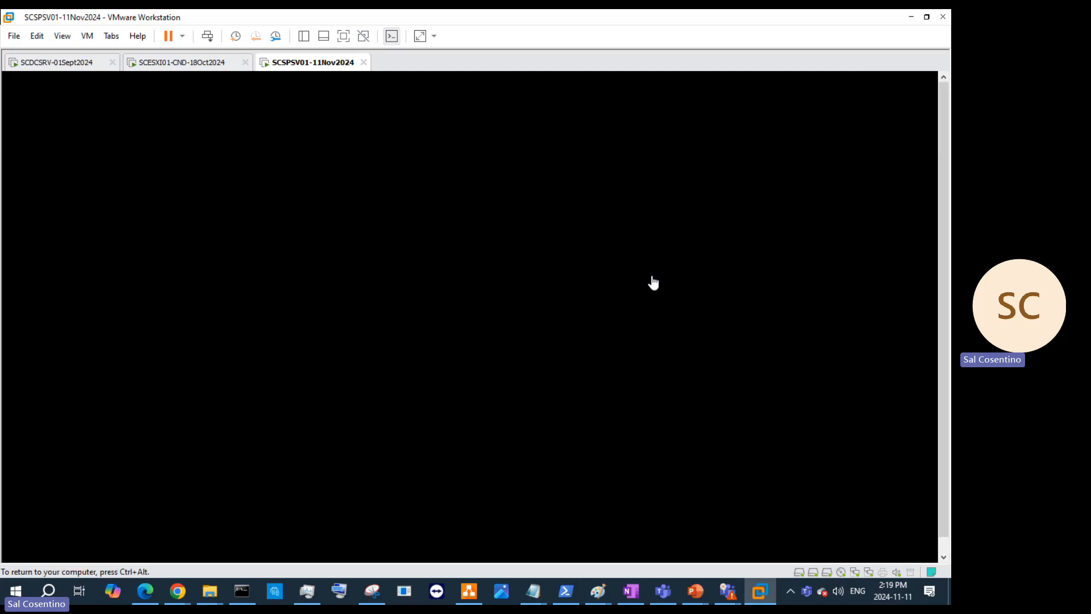
key("ctrl+alt")
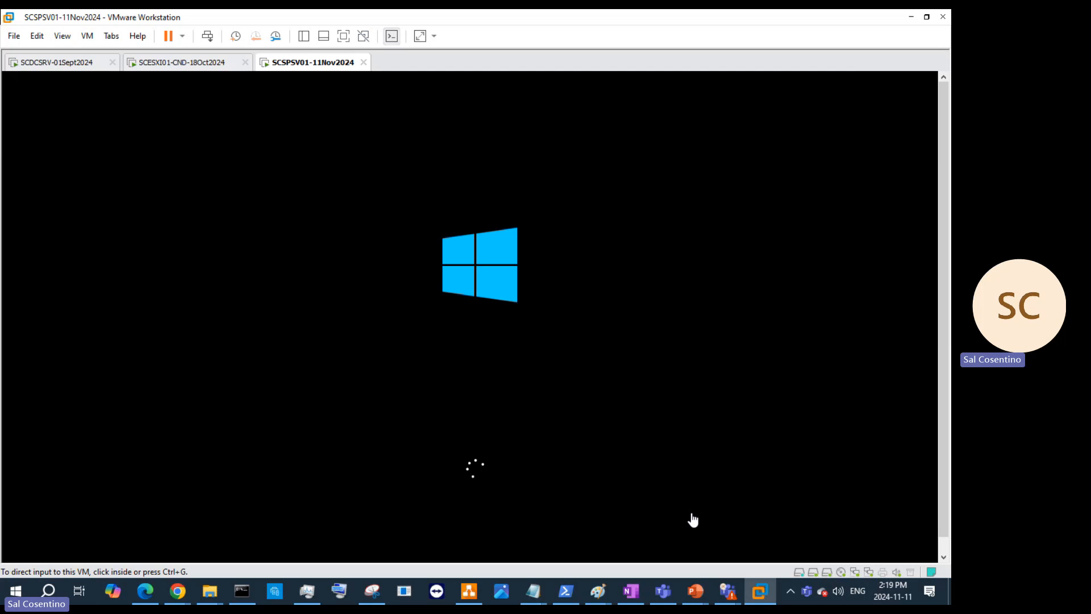
mouse_move(697, 595)
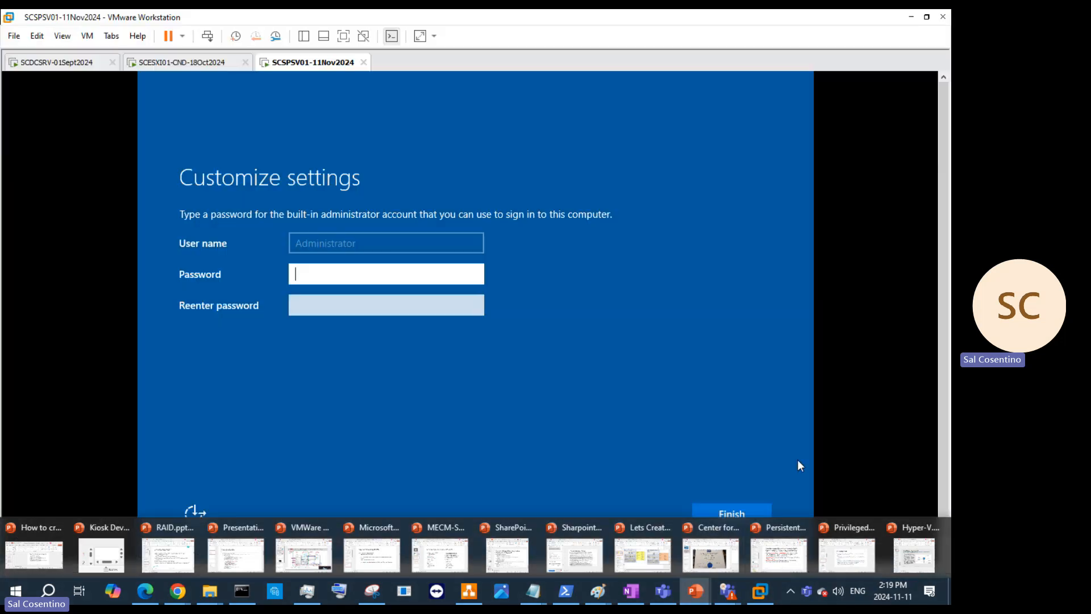
left_click(386, 279)
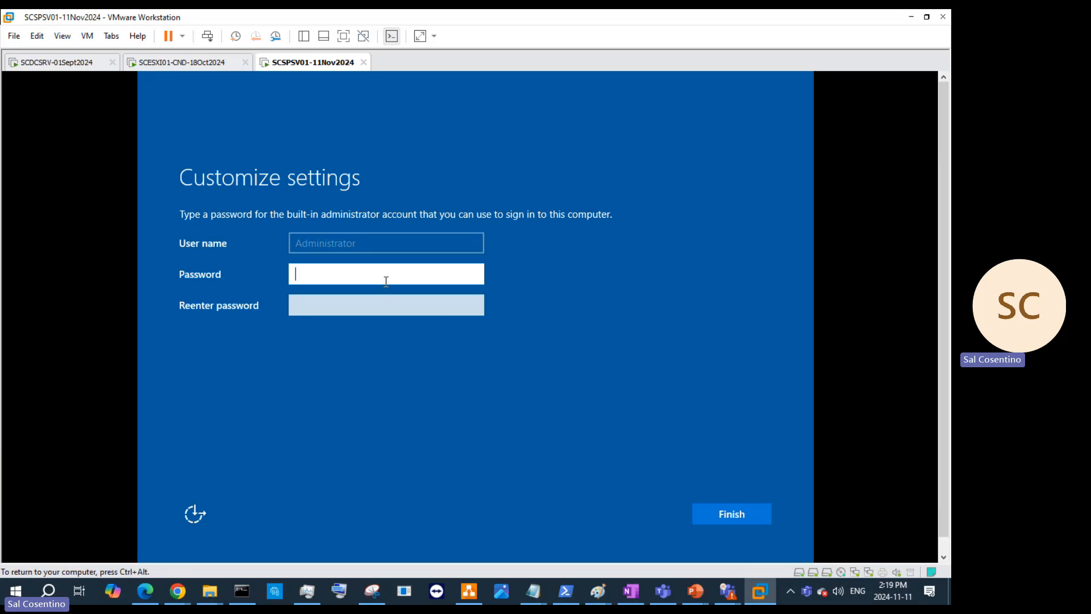
type("********")
key("BackSpace")
key("BackSpace")
key("BackSpace")
key("BackSpace")
key("BackSpace")
key("BackSpace")
key("BackSpace")
key("BackSpace")
Enter the built-in administrator account's password, repeat it in the Reenter password field and finish the settings
type("***************")
key("Tab")
type("*****")
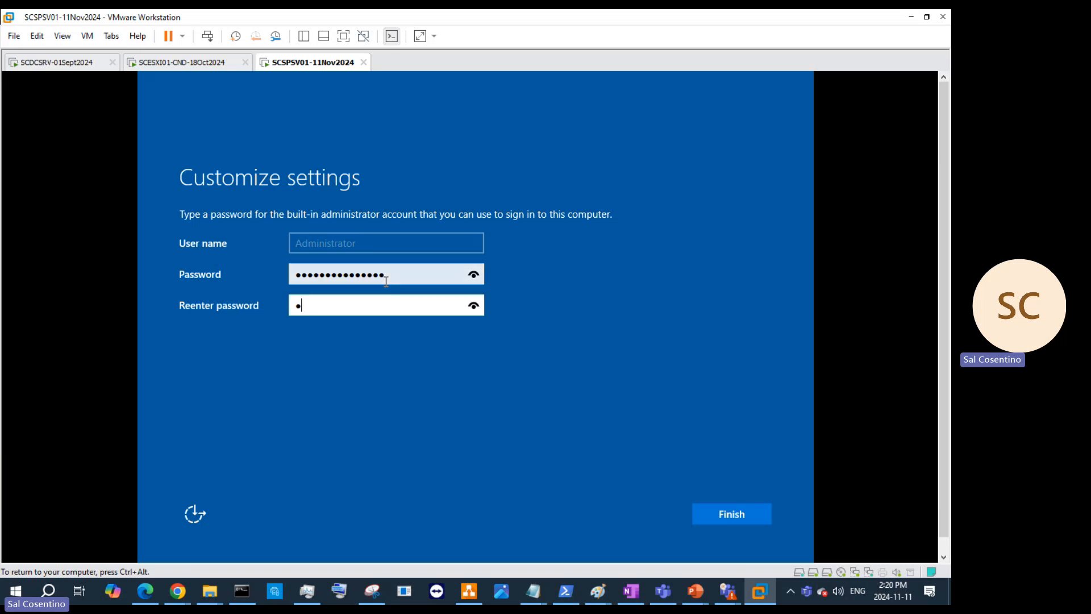
type("**********")
key("ctrl+alt")
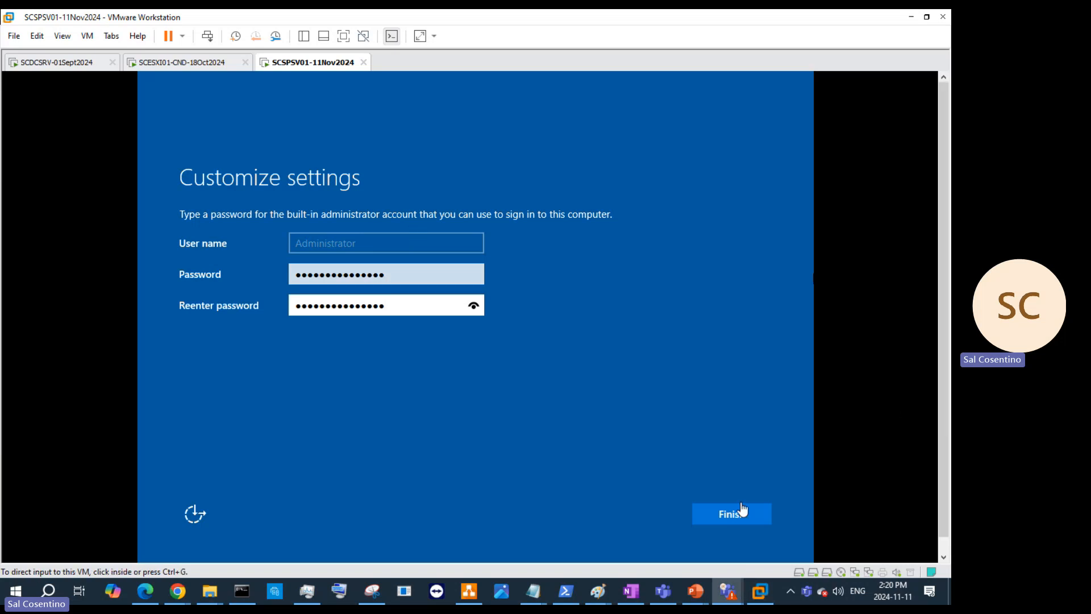
left_click(742, 509)
left_click(741, 510)
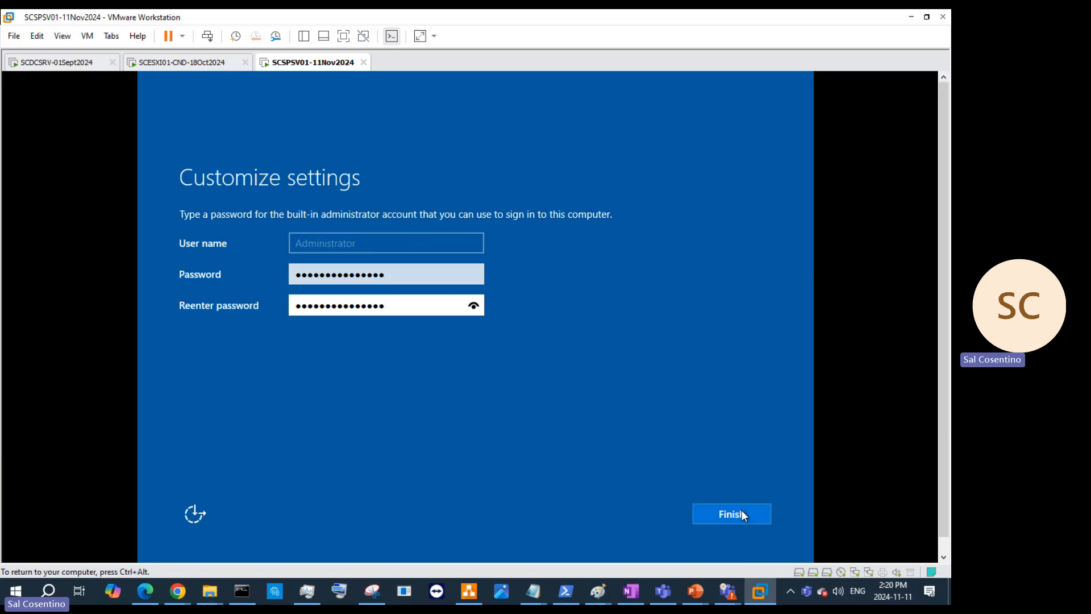
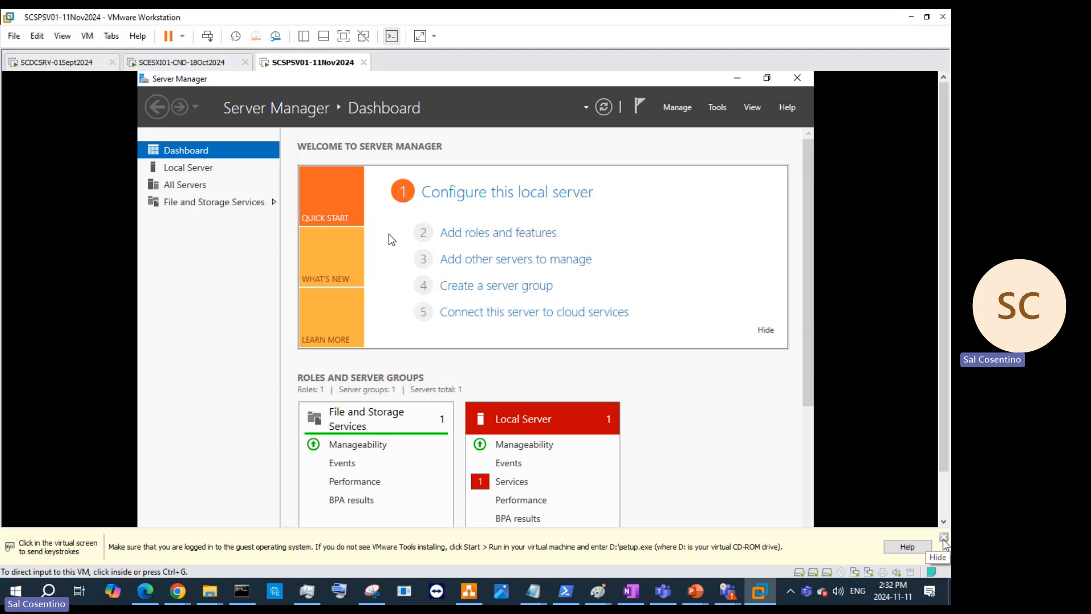
Dismiss the VMware Tools installation hint shown for the virtual machine
left_click(943, 536)
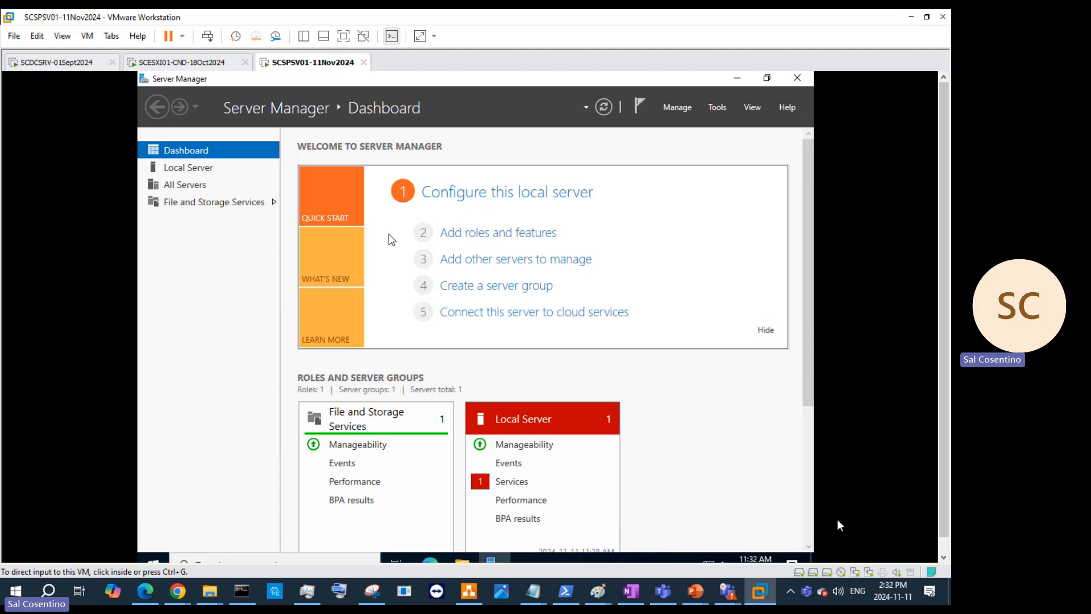
Look at the Teams meeting window and minimize it again
mouse_move(728, 592)
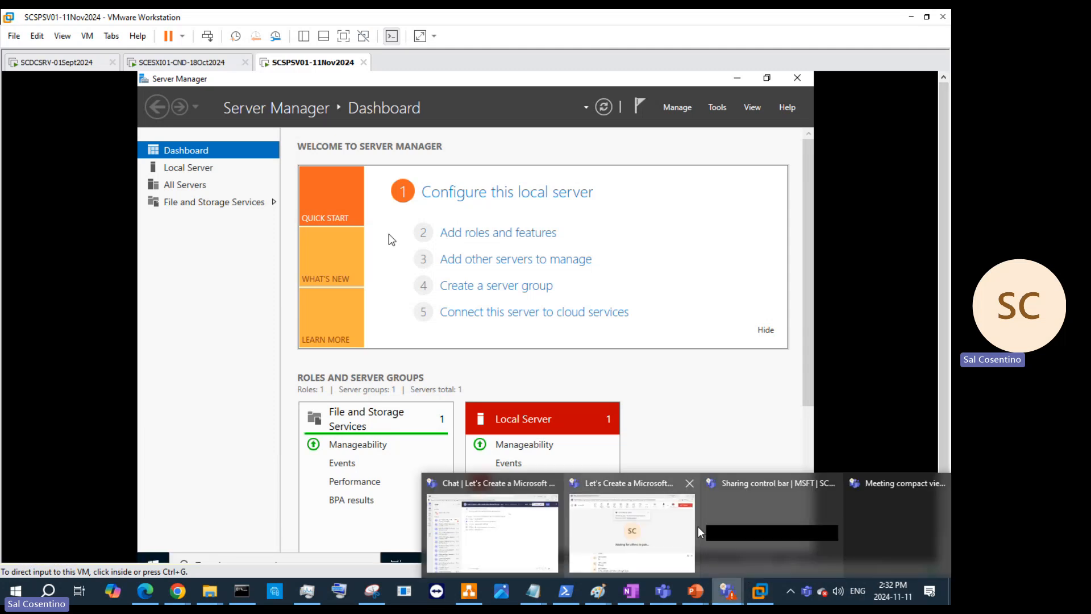
left_click(661, 521)
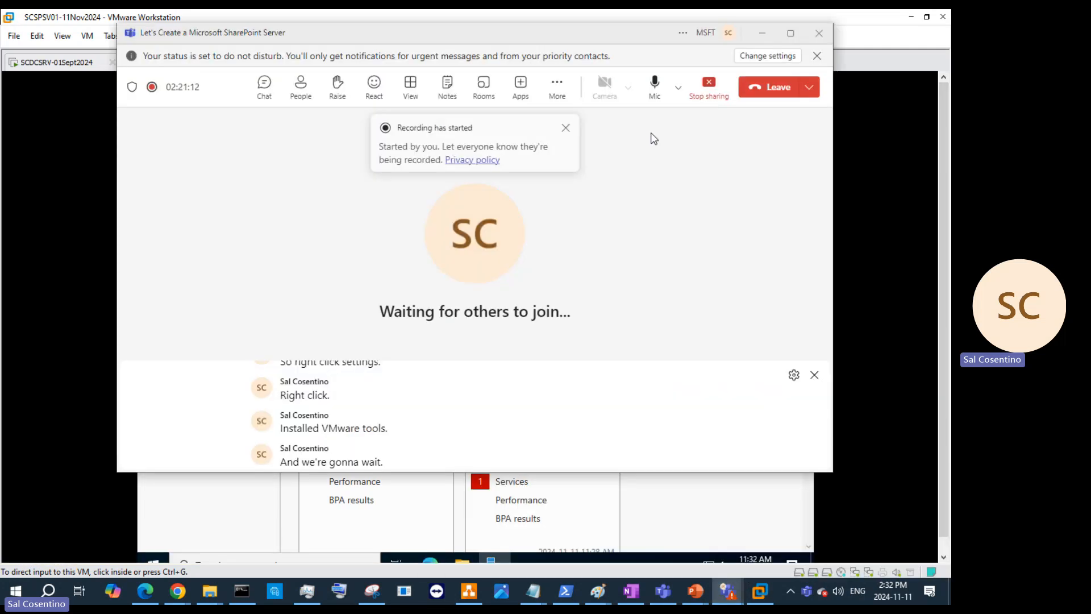
left_click(760, 35)
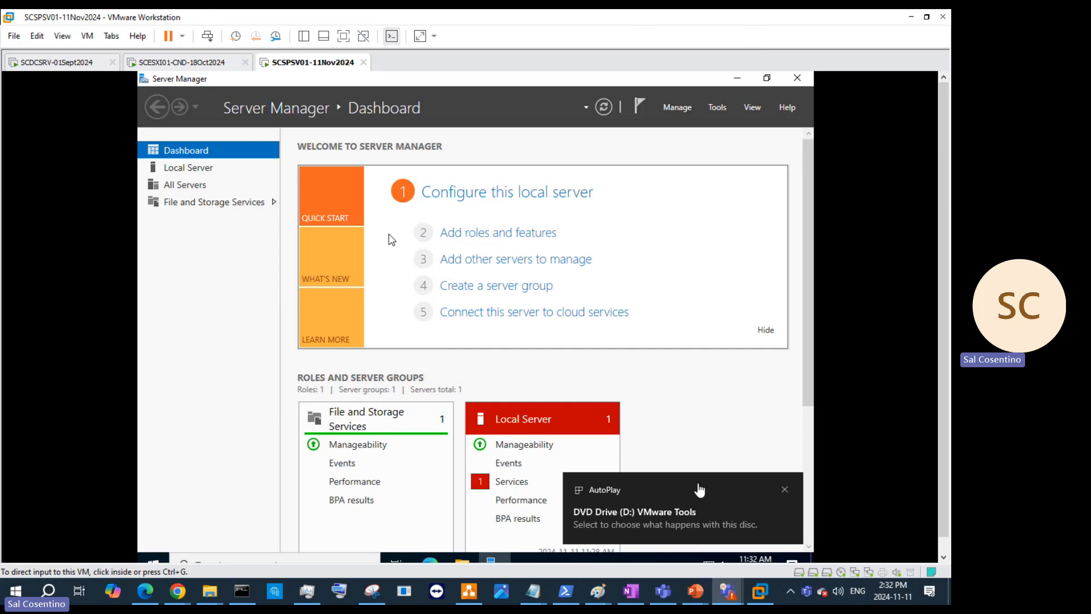
Run setup64.exe from the VMware Tools disc mounted in the SCSPSV01-11Nov2024 virtual machine
left_click(635, 527)
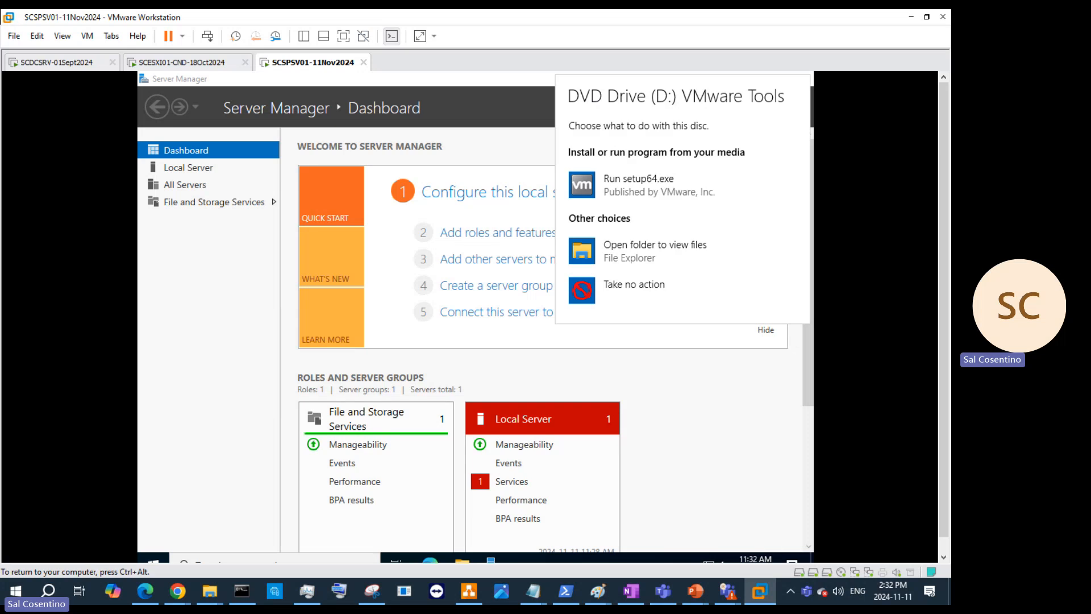
left_click(637, 194)
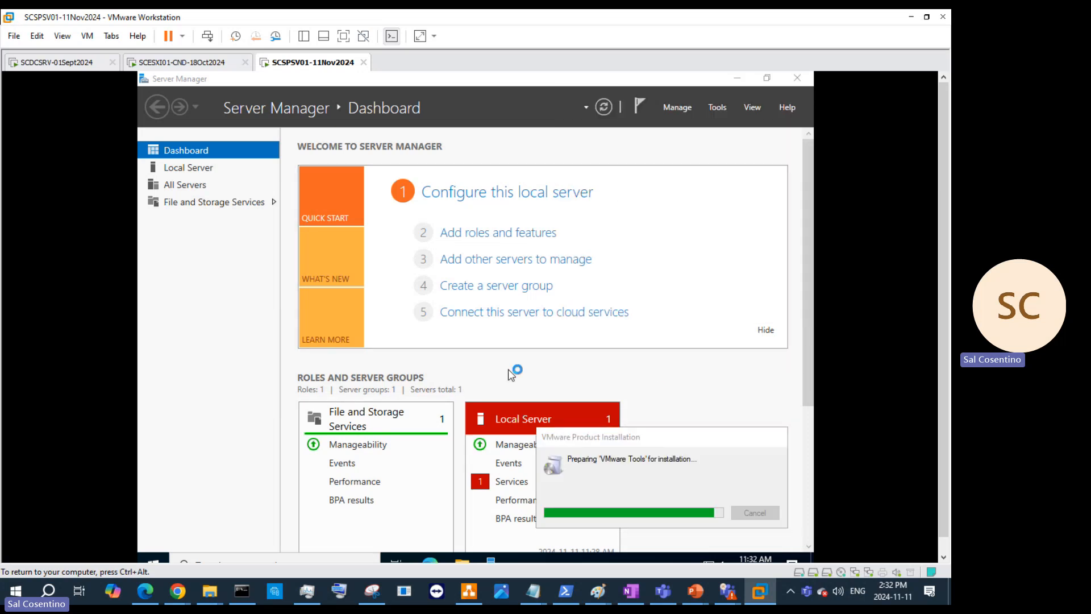
Switch to the SCDCSRV-01Sept2024 virtual machine, dismiss the Windows Admin Center message and open DNS Manager from the administrative tools
left_click(80, 63)
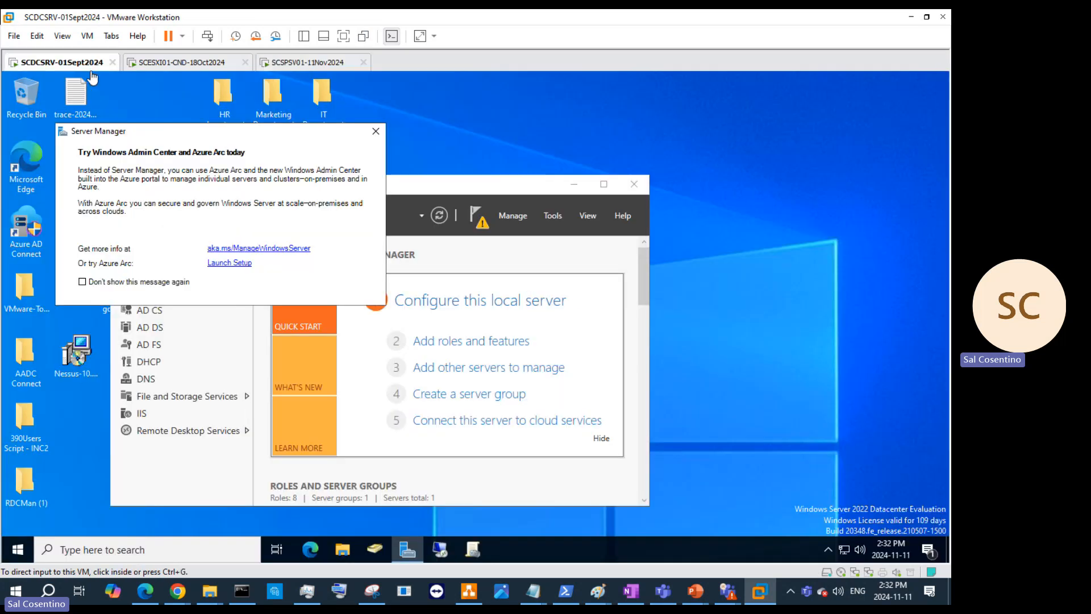
left_click(375, 133)
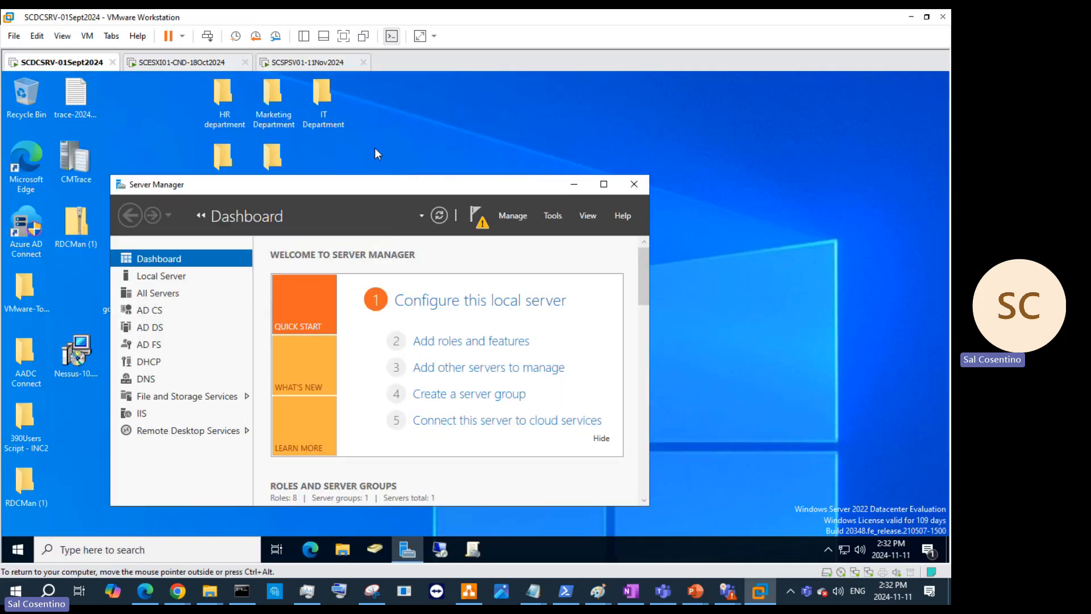
left_click(159, 378)
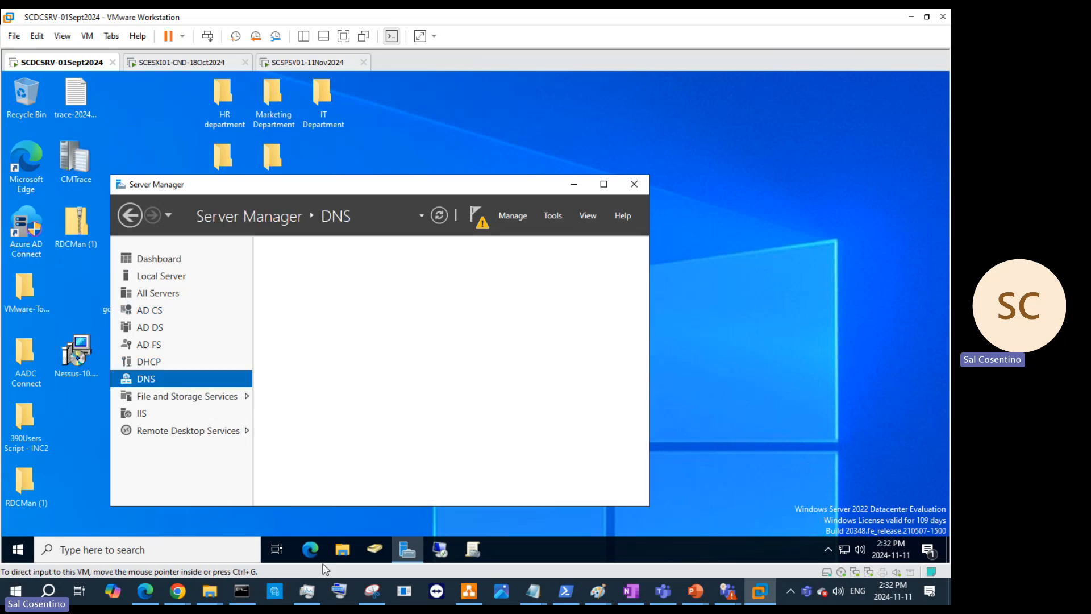
left_click(10, 556)
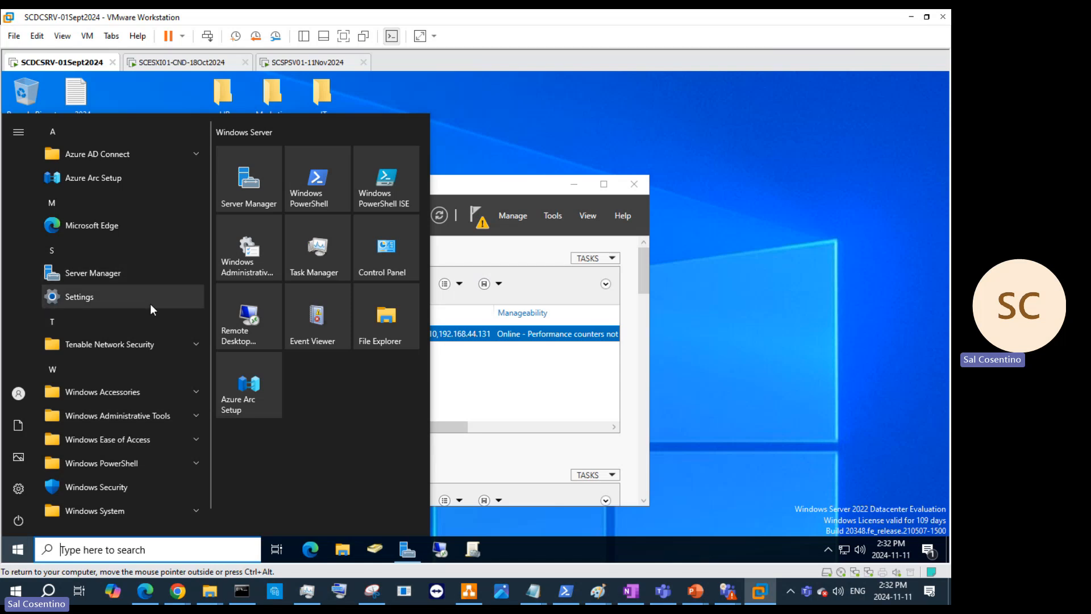
left_click(169, 410)
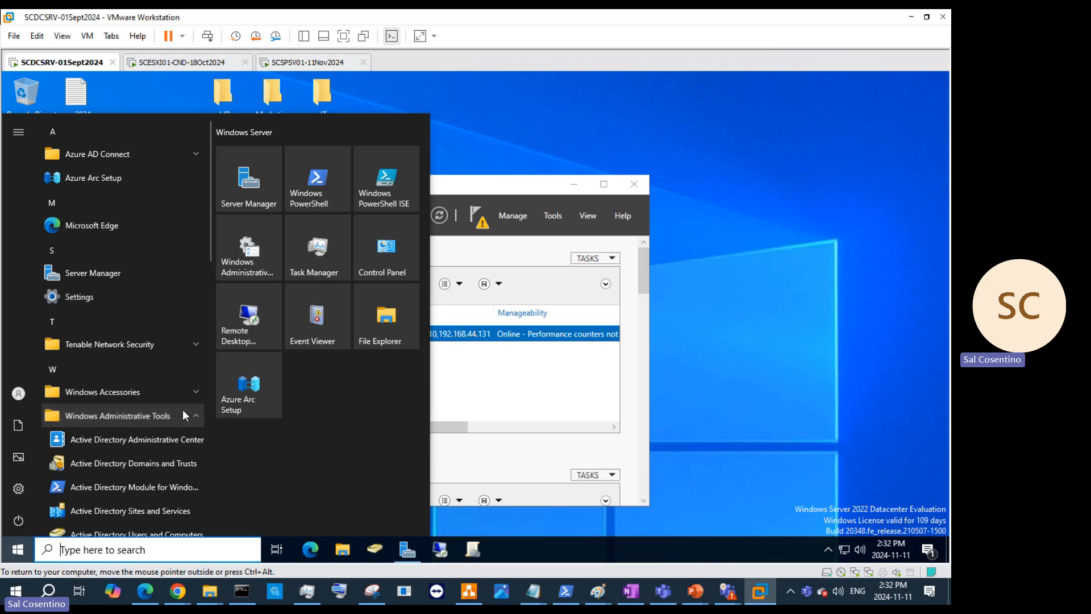
scroll(174, 410, "down", 8)
left_click(93, 240)
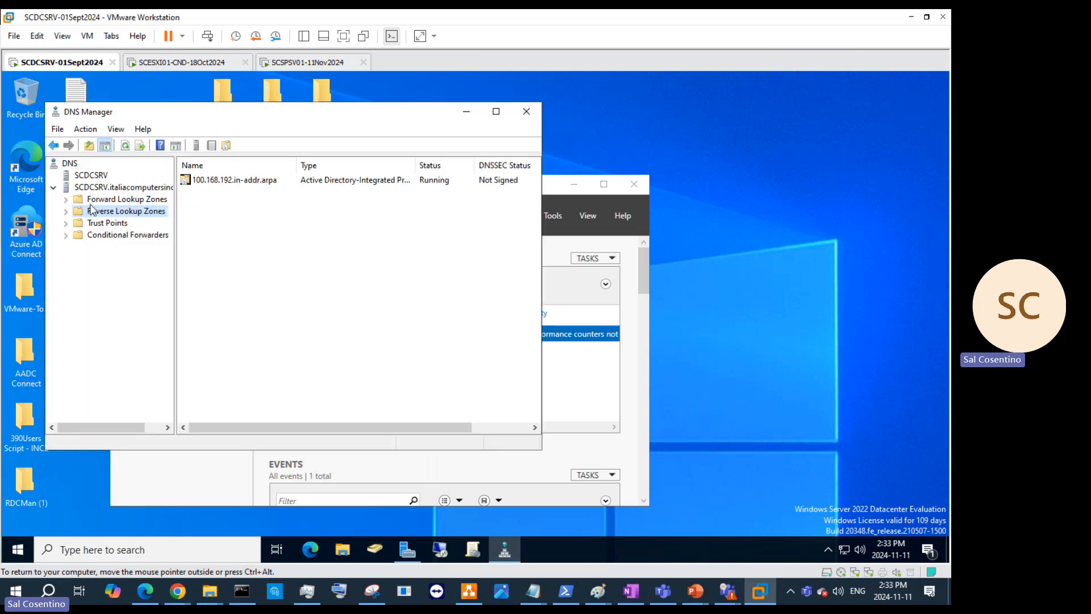
Open the italiacomputersinc2.local forward lookup zone and check the IP addresses of its existing host records
left_click(64, 203)
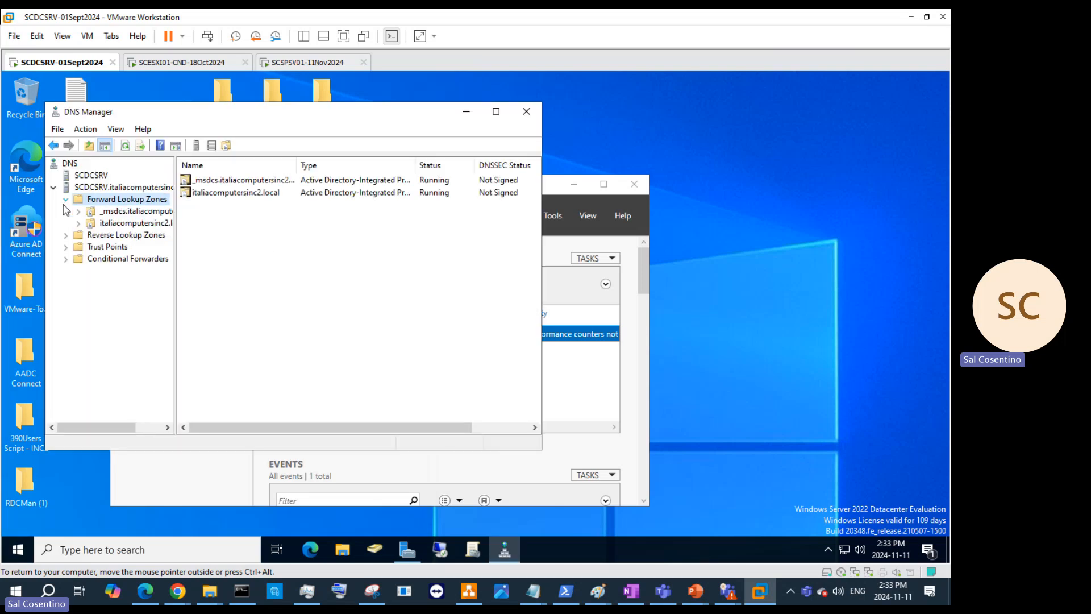
double_click(216, 194)
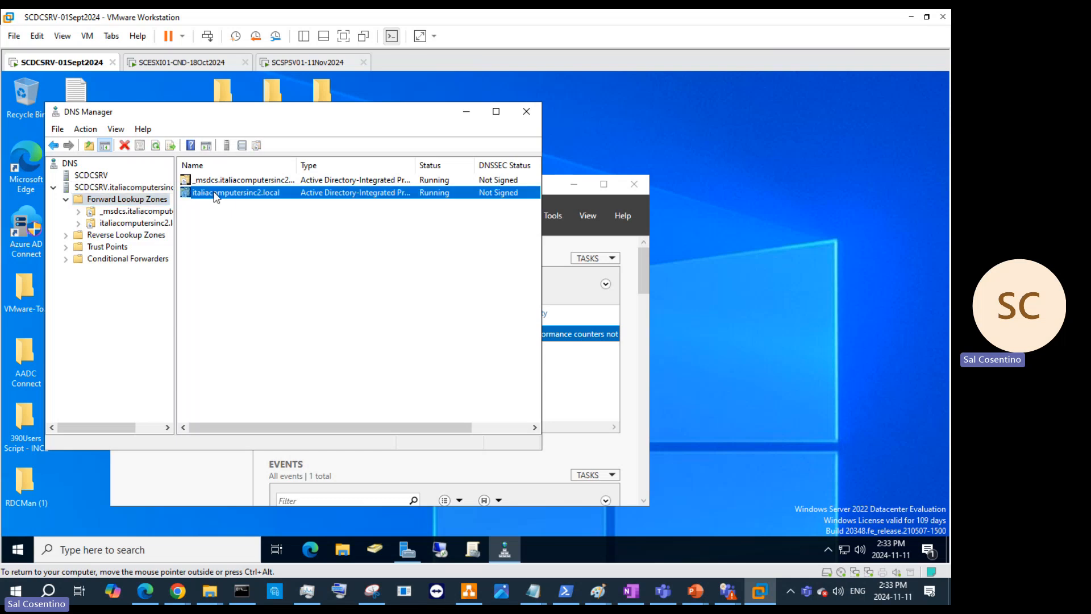
left_click(216, 195)
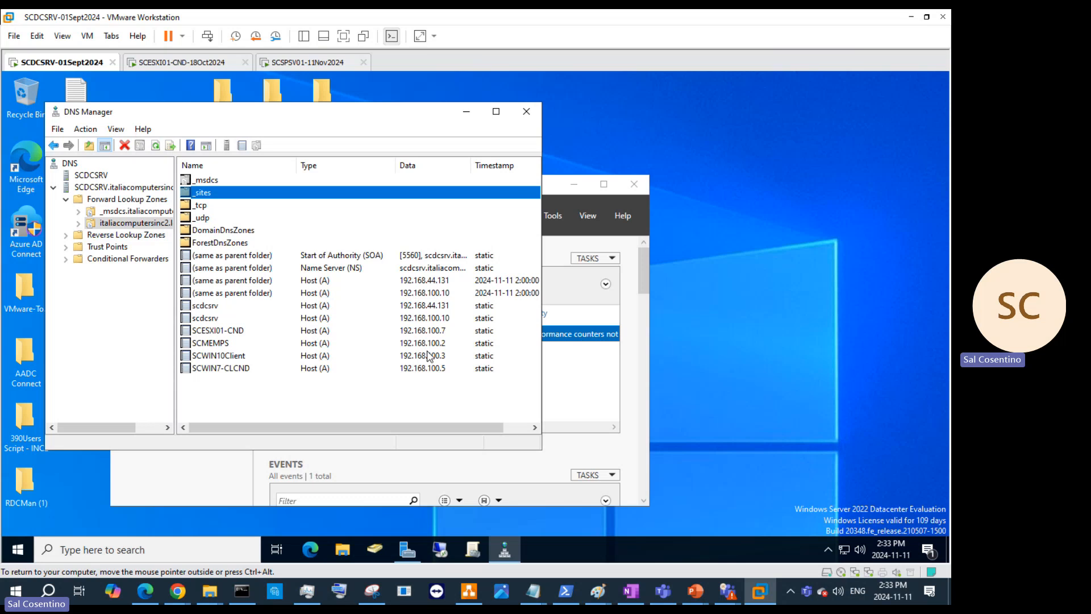
left_click(436, 320)
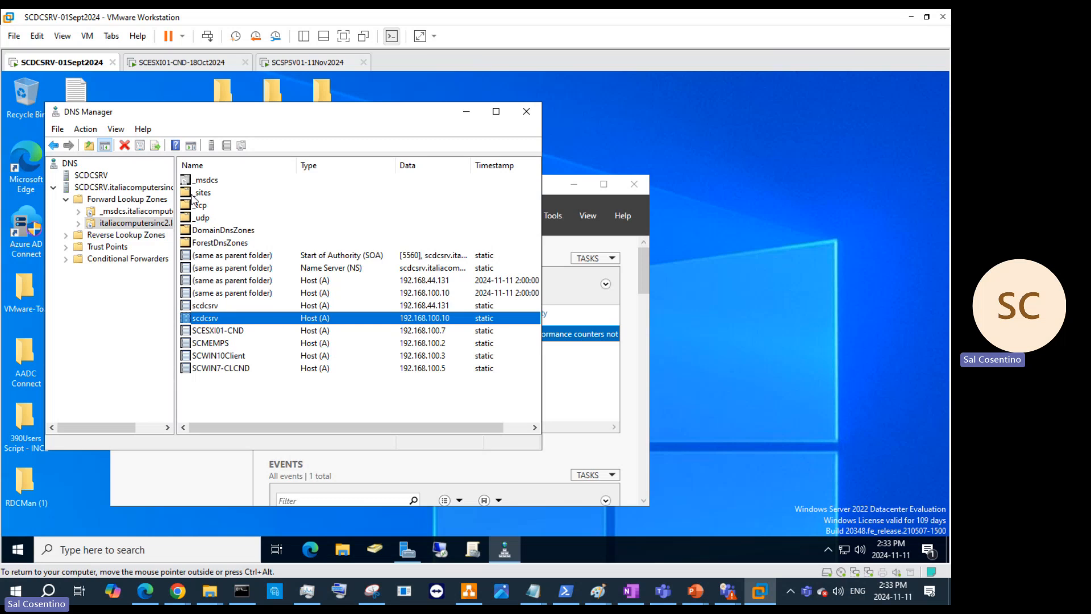
Add host SCSPSRV01-CND with IP address 192.168.100.8 to the italiacomputersinc2.local zone, allowing any authenticated user to update its DNS records
right_click(129, 223)
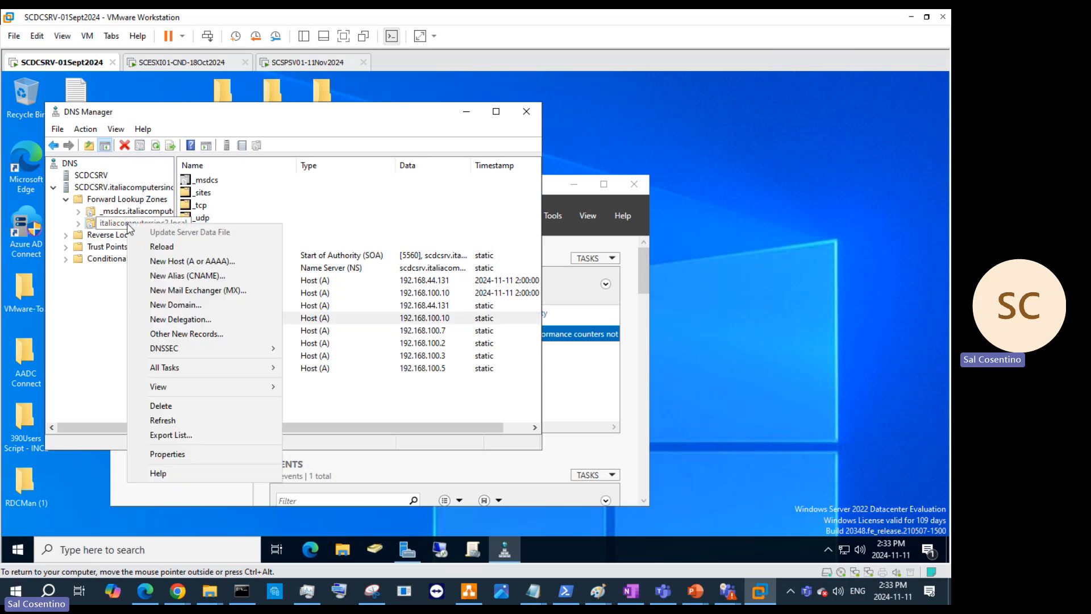
left_click(188, 262)
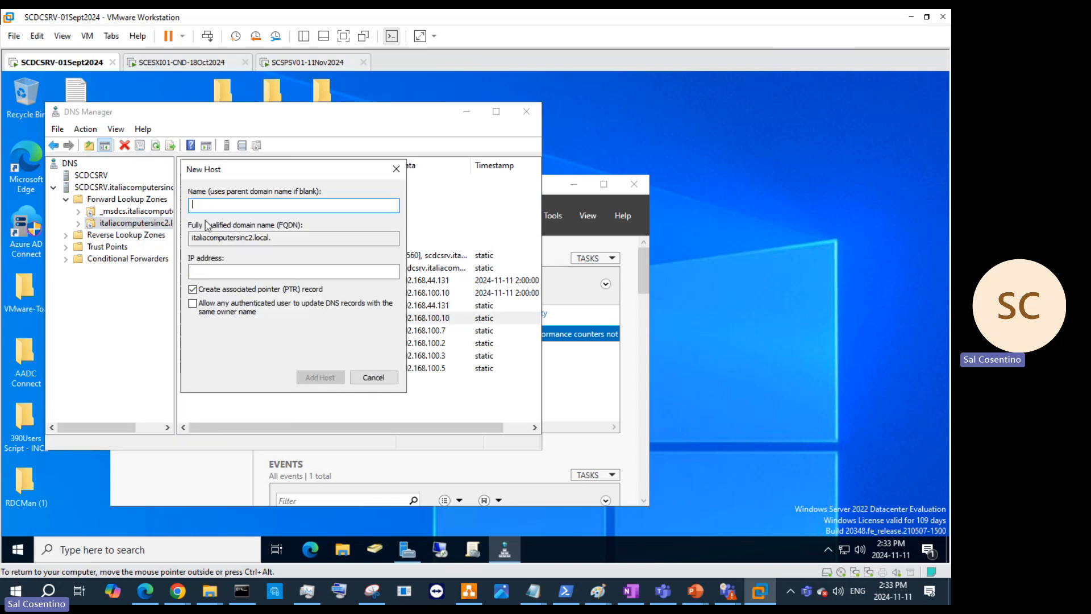
type("SCSPS")
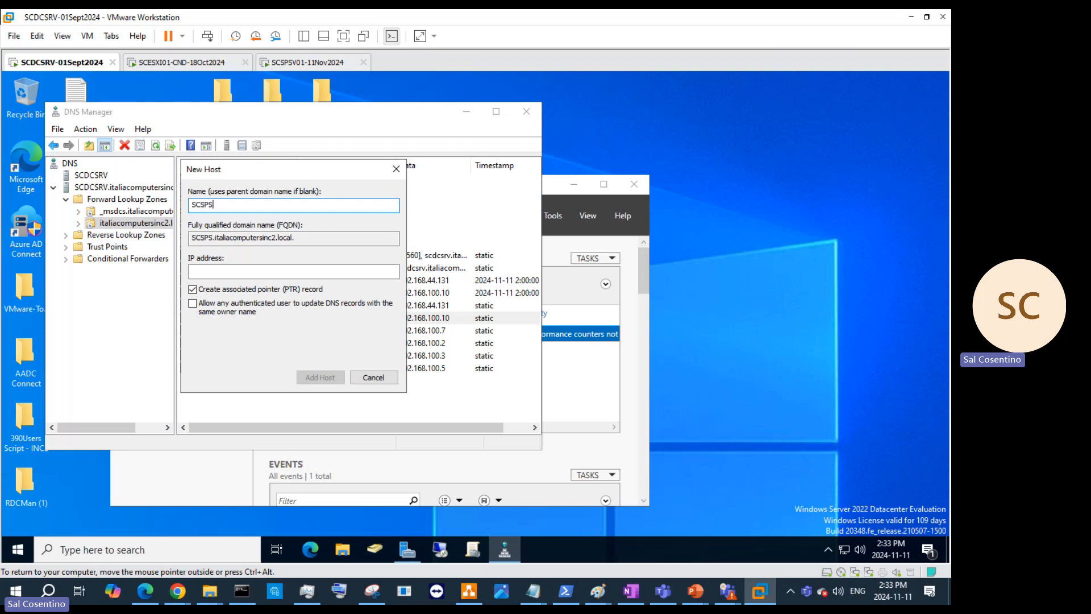
type("RV01-CND")
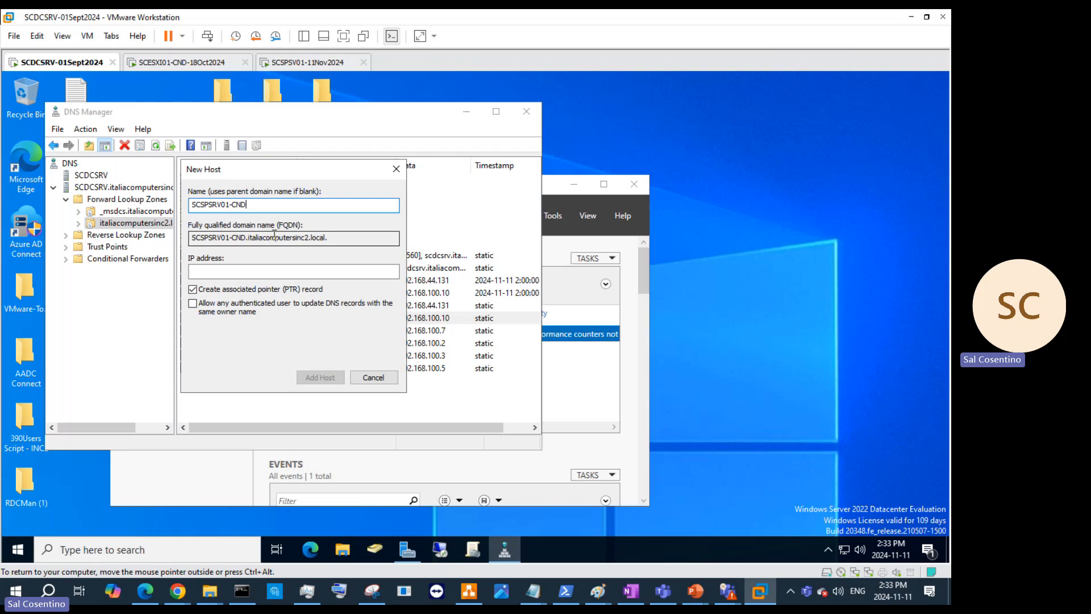
left_click(250, 270)
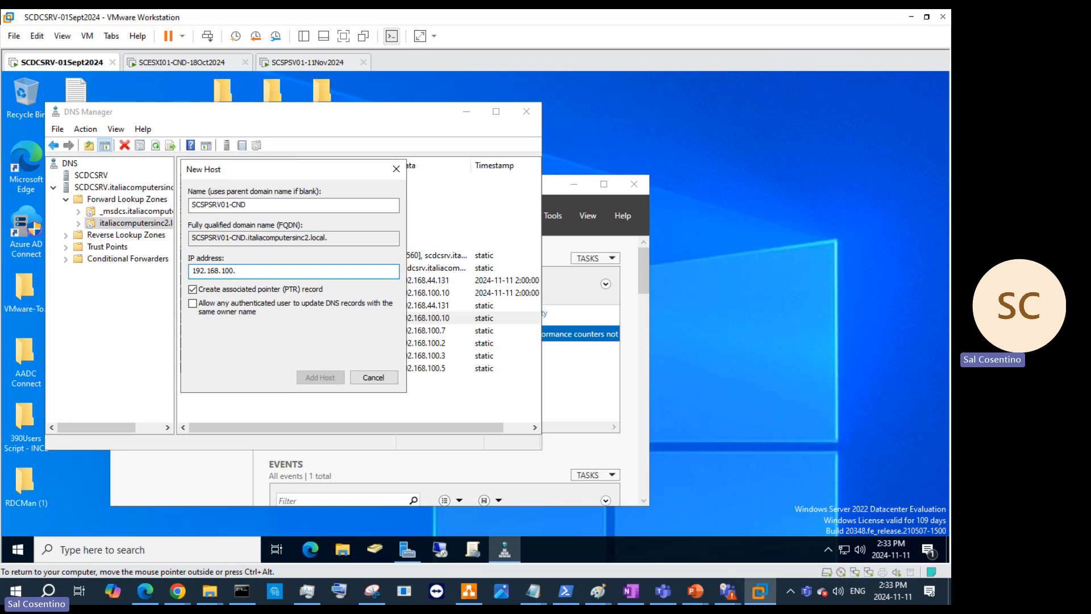
type("8")
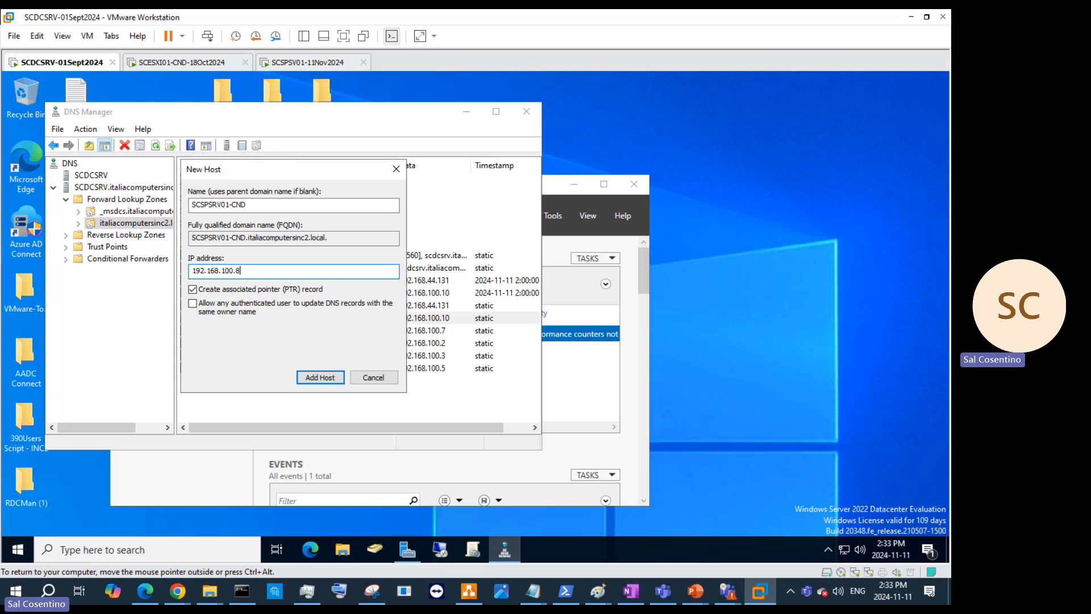
left_click(243, 307)
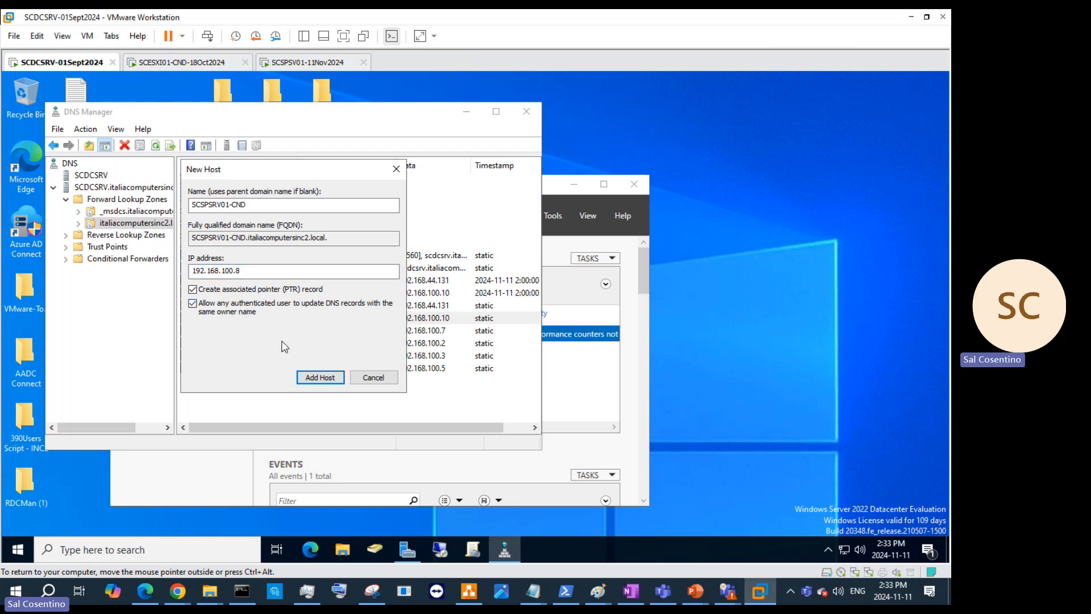
left_click(336, 377)
left_click(563, 360)
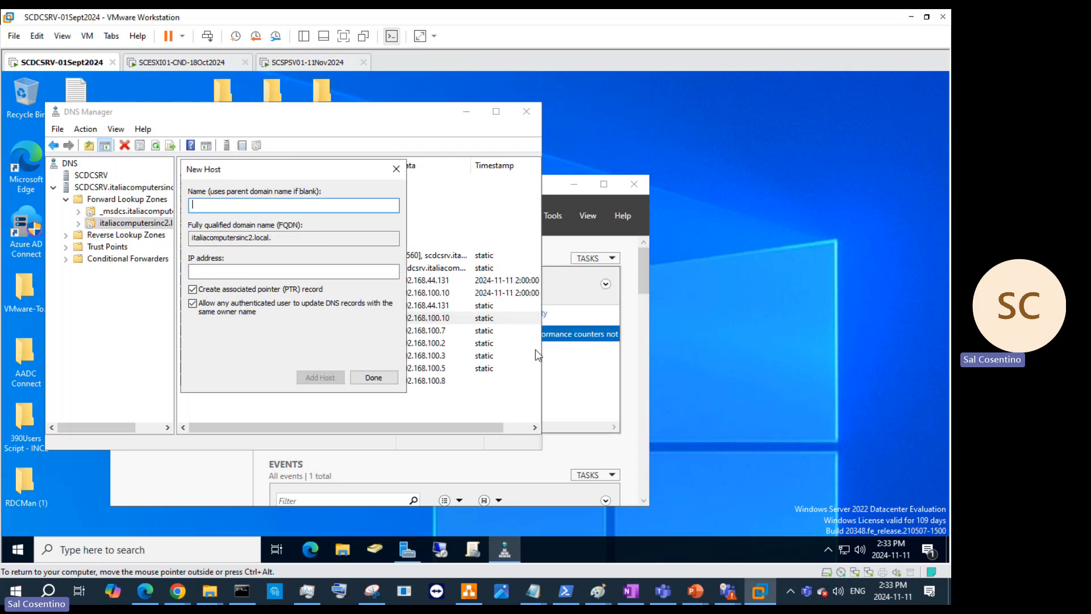
left_click(392, 377)
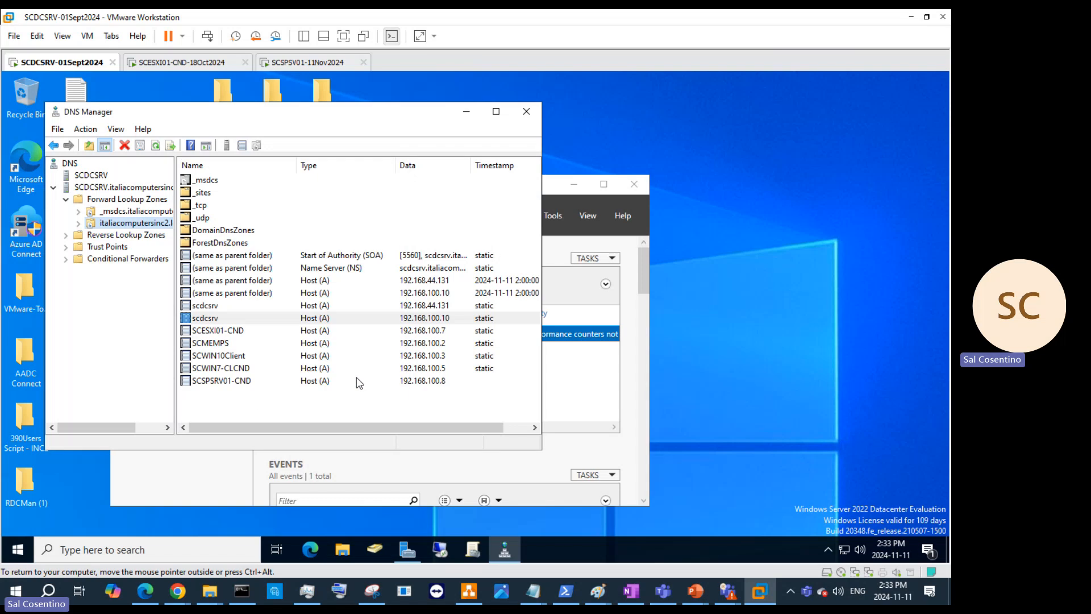
Open the properties of the SCSPSRV01-CND host record
left_click(222, 385)
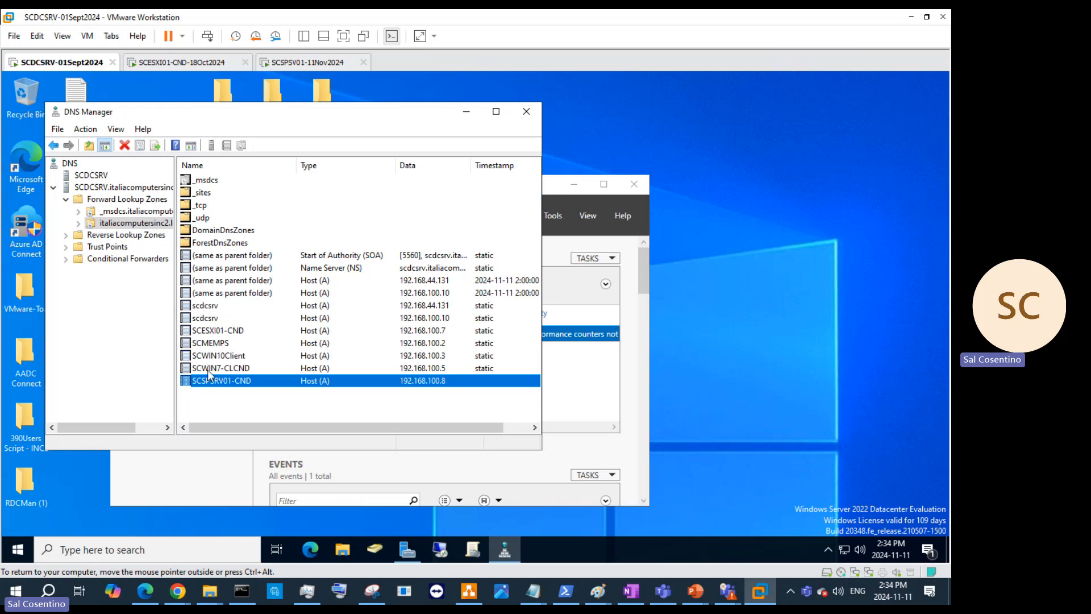
right_click(227, 386)
key("Escape")
double_click(222, 384)
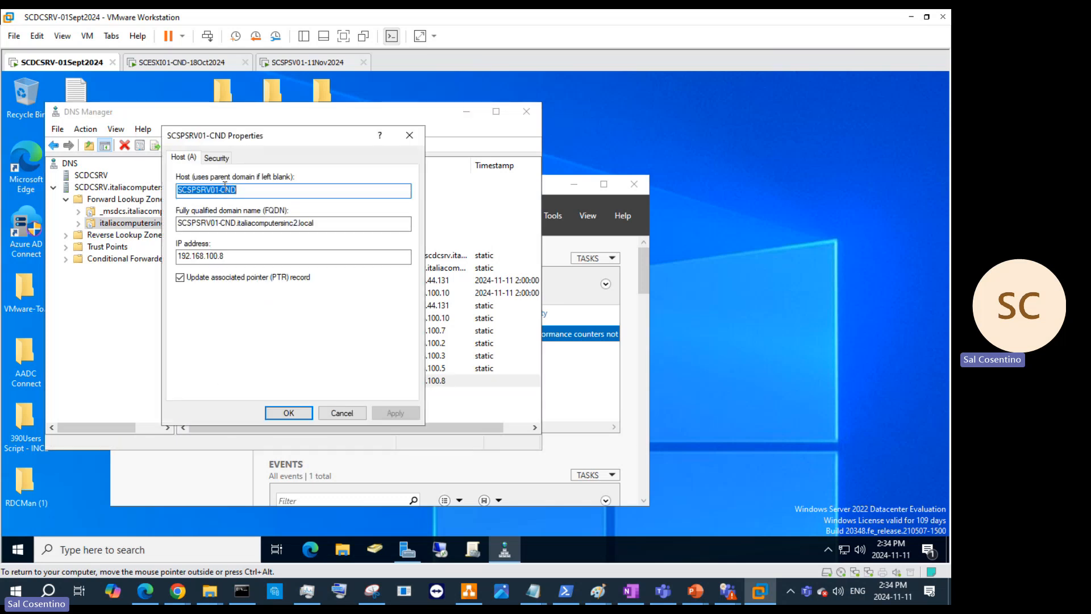
Check the pointer record for 192.168.100.8 in the 100.168.192.in-addr.arpa reverse lookup zone
left_click(91, 239)
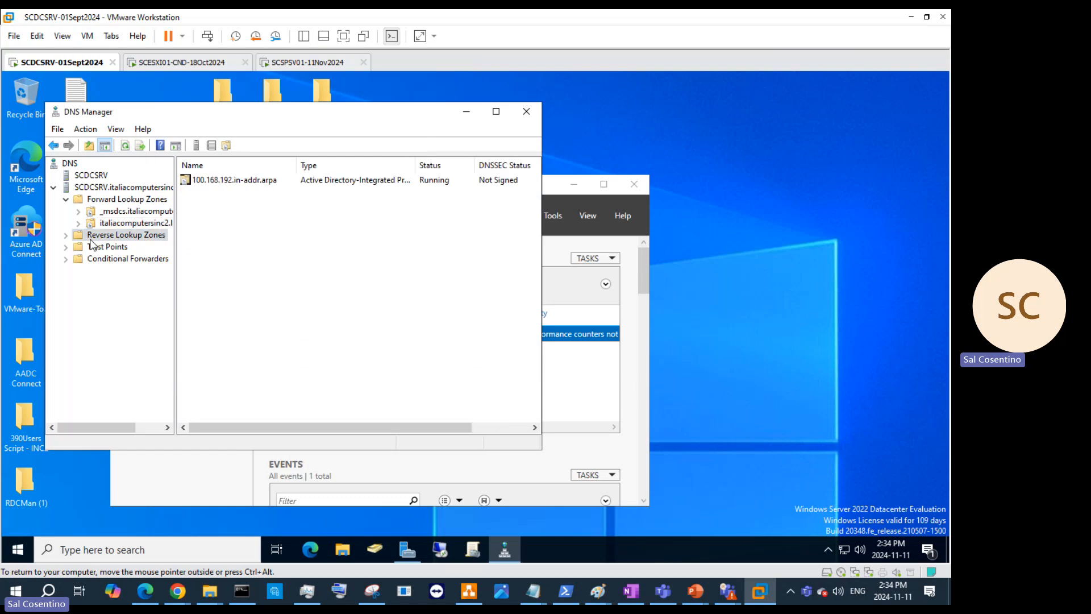
double_click(205, 181)
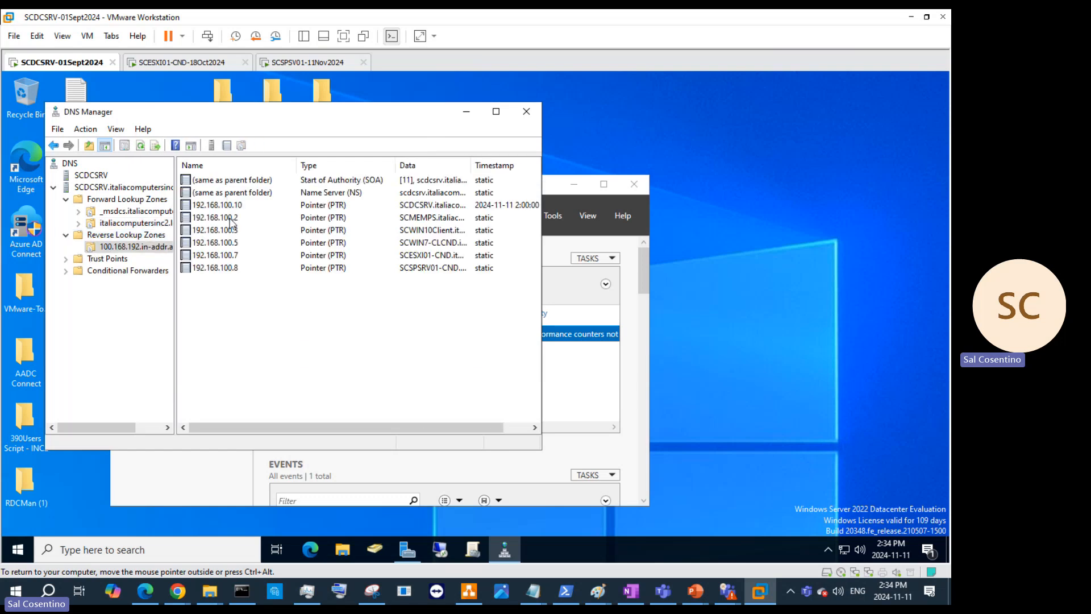
left_click(232, 271)
Try to refresh the SCDCSRV.italiacomputersinc2.local DNS server, recheck the italiacomputersinc2.local zone and try the refresh again
left_click(118, 188)
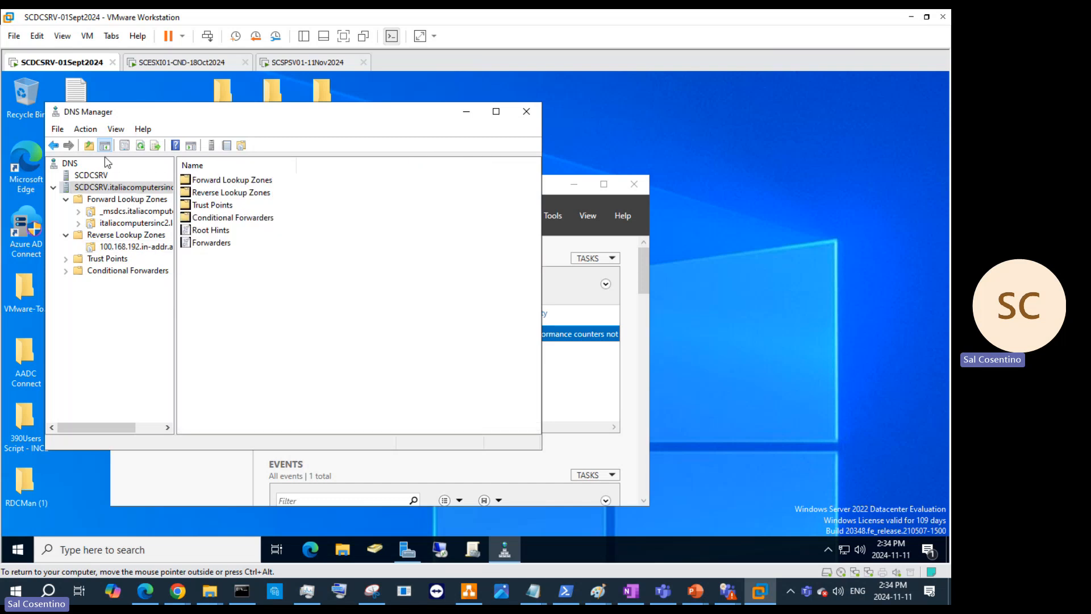
left_click(138, 149)
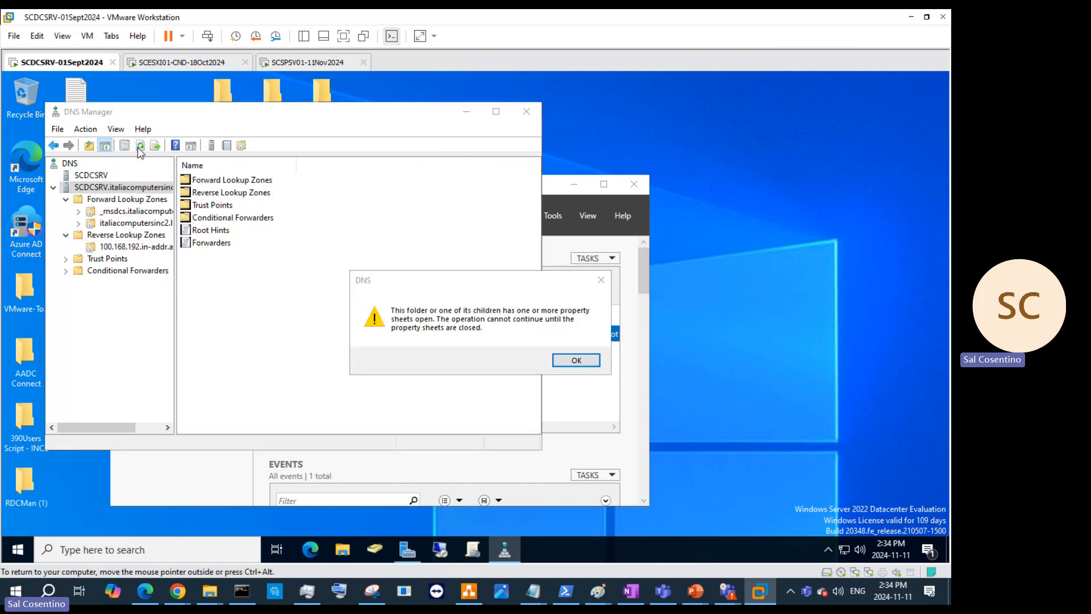
left_click(569, 360)
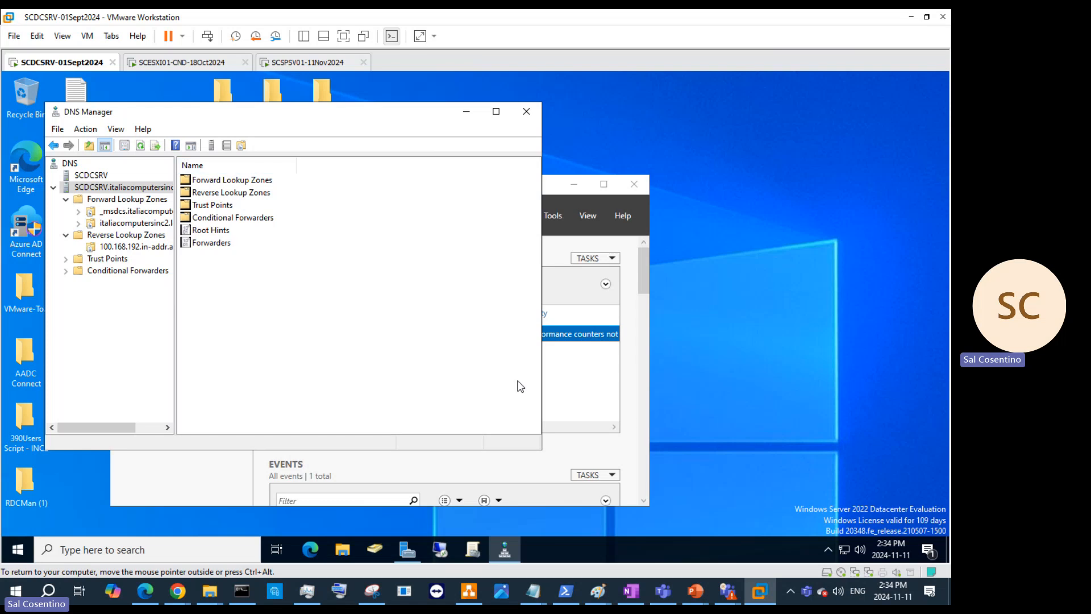
left_click(147, 221)
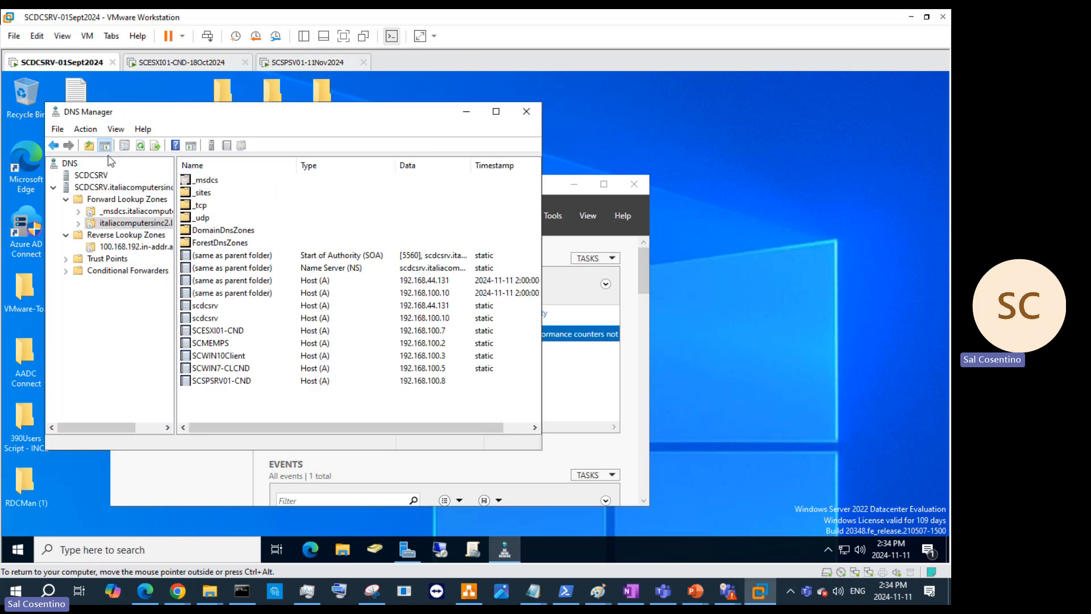
left_click(87, 189)
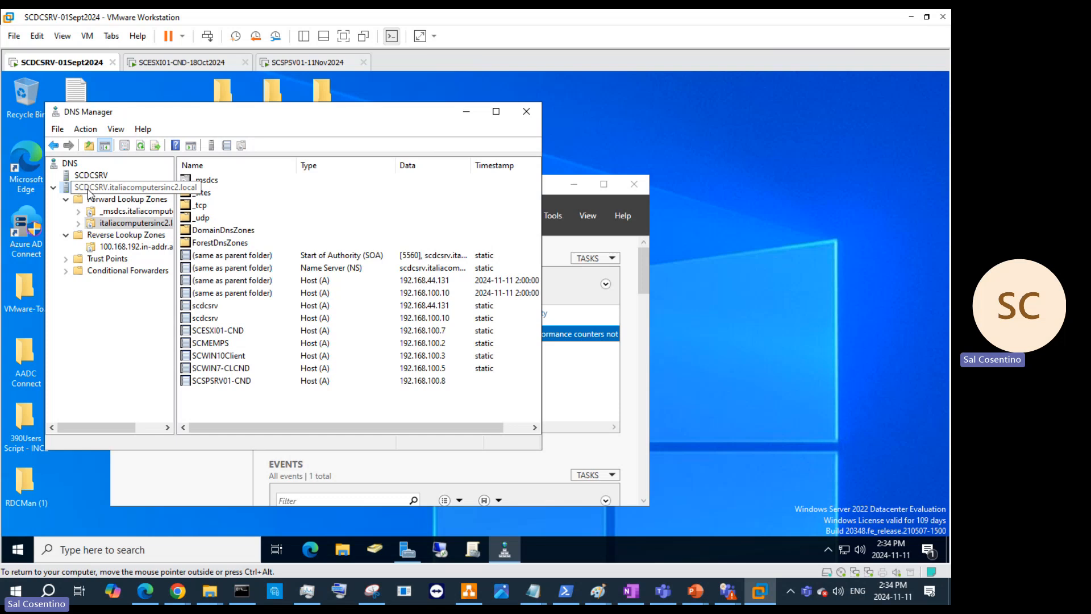
left_click(140, 146)
left_click(575, 359)
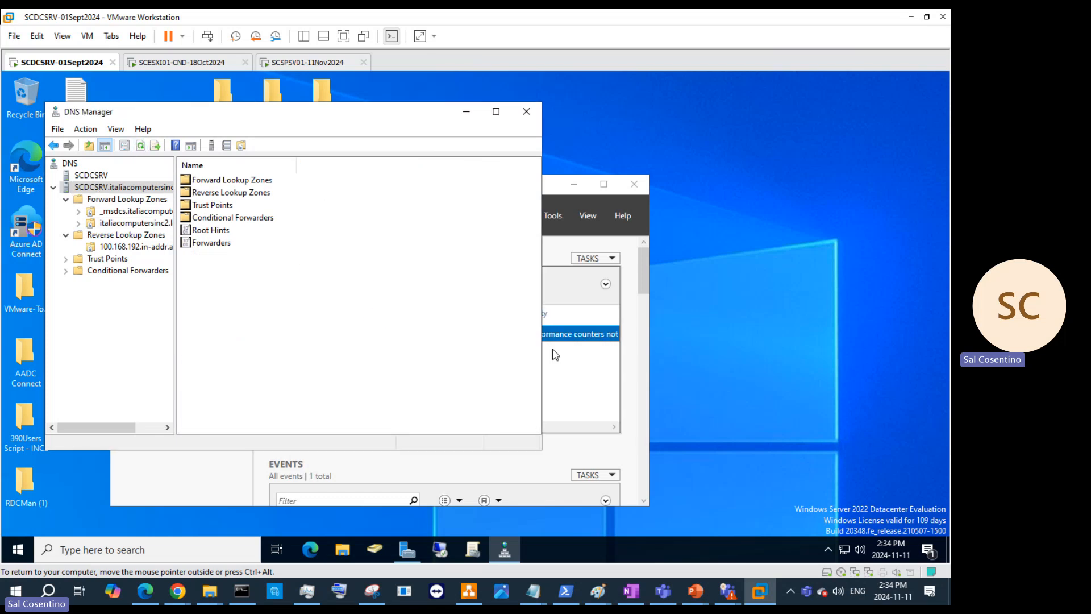
Close the properties of the SCSPSRV01-CND host record without saving changes
left_click(525, 112)
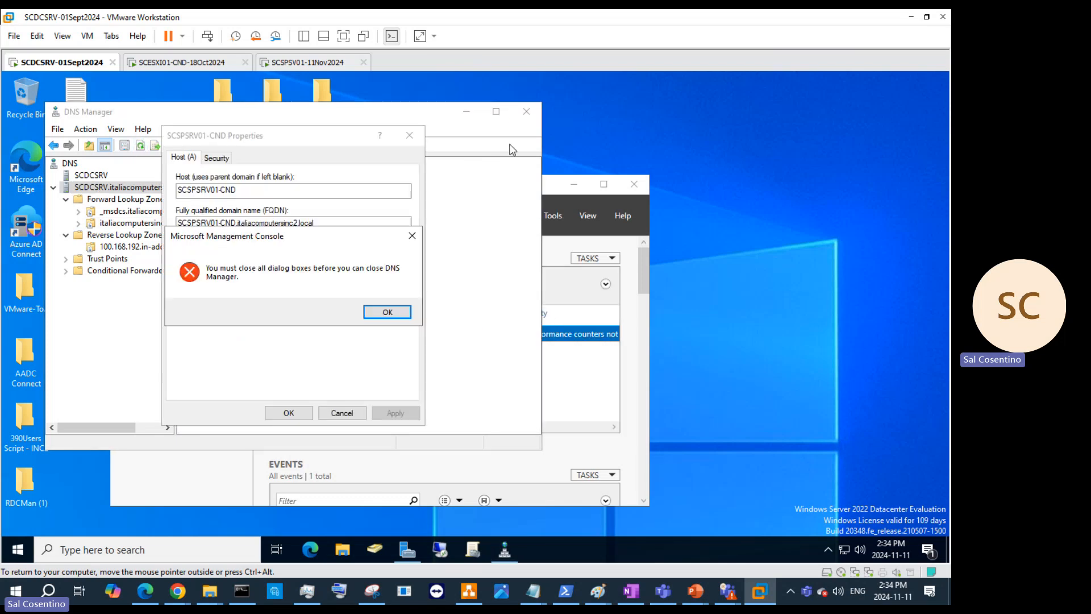
left_click(388, 312)
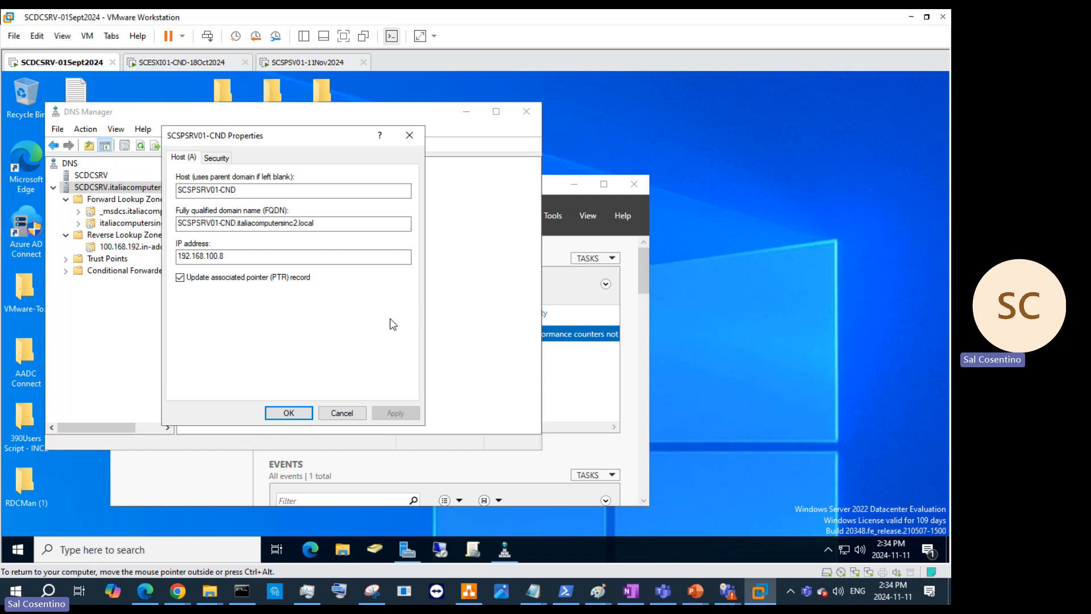
left_click(357, 415)
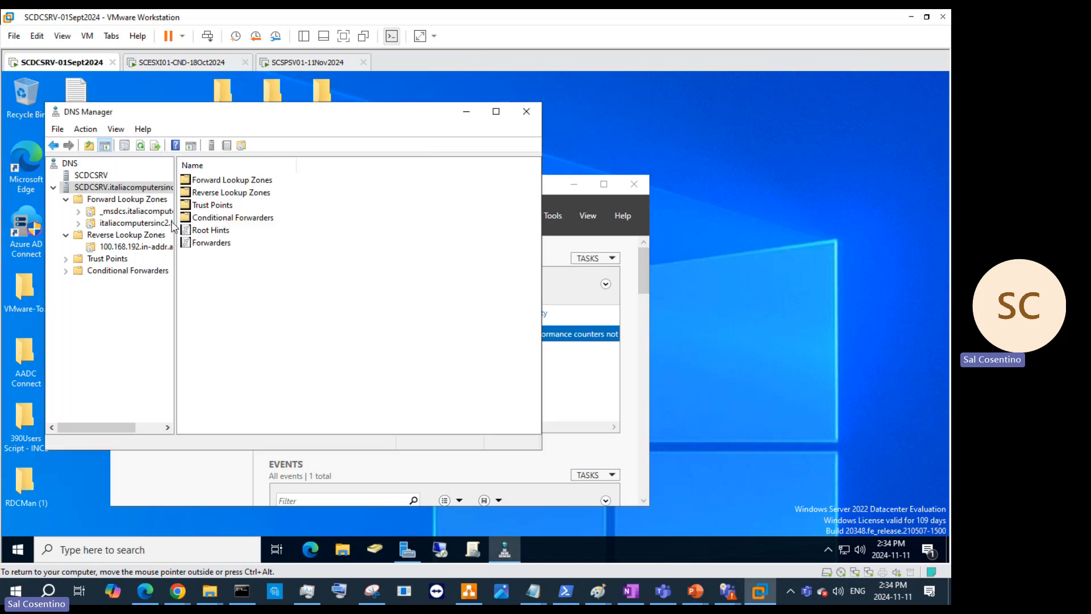
Refresh the DNS server to recheck the pointer records in the 100.168.192.in-addr.arpa zone, and close DNS Manager and Server Manager
right_click(137, 193)
left_click(155, 146)
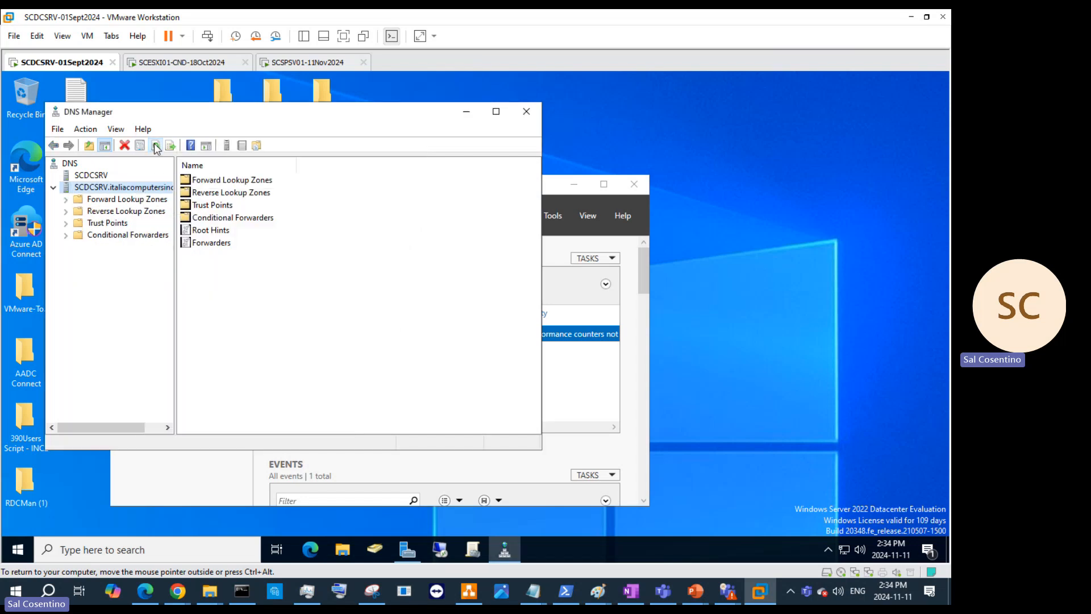
left_click(134, 213)
double_click(248, 180)
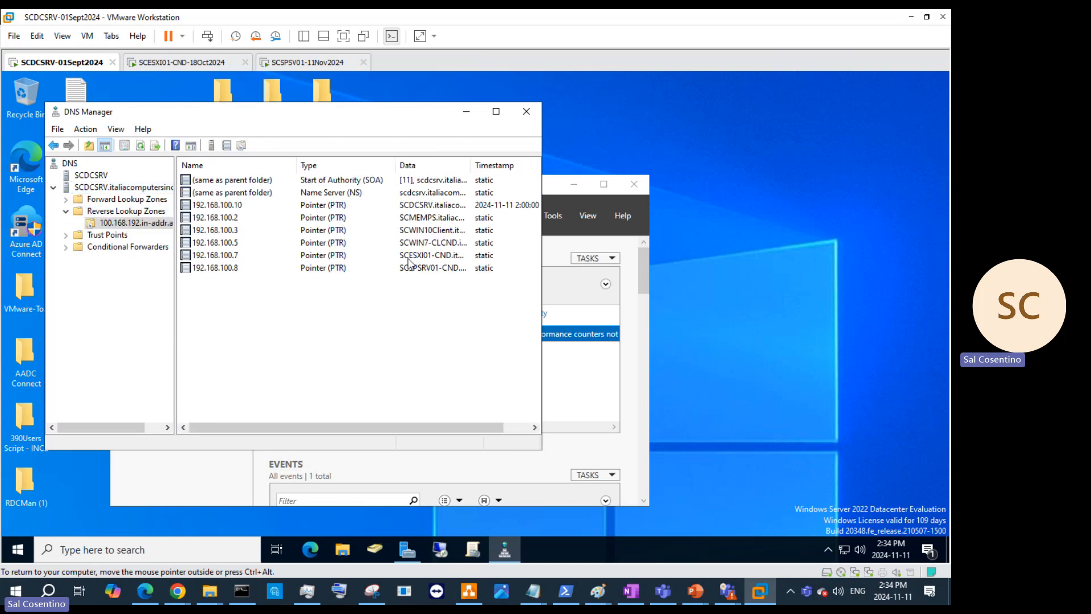
left_click(534, 116)
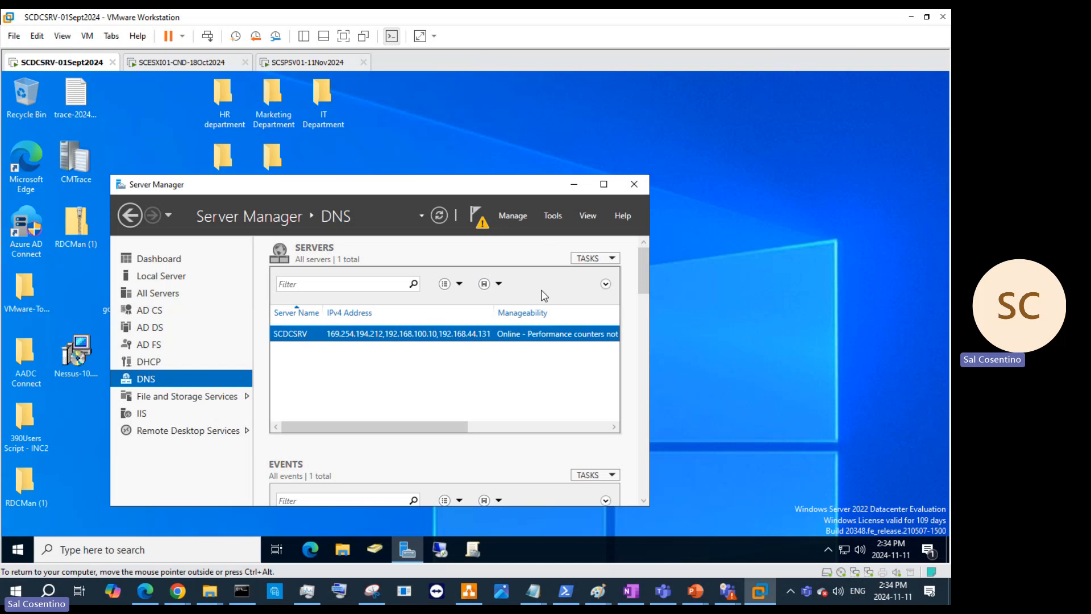
left_click(634, 185)
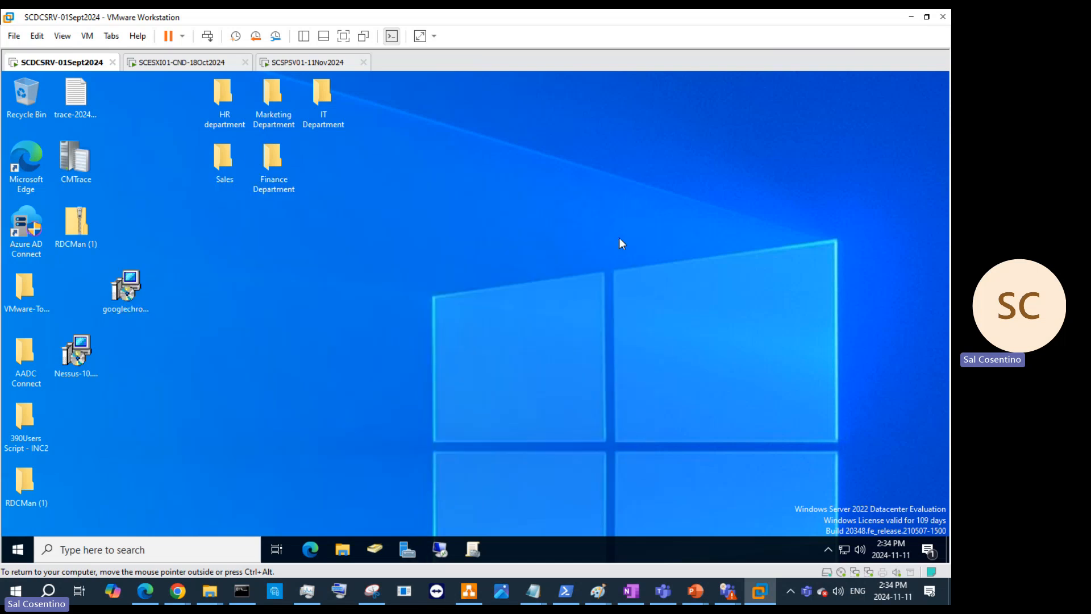
Install VMware Tools on the SCSPSV01-11Nov2024 virtual machine with the Complete setup type
left_click(310, 62)
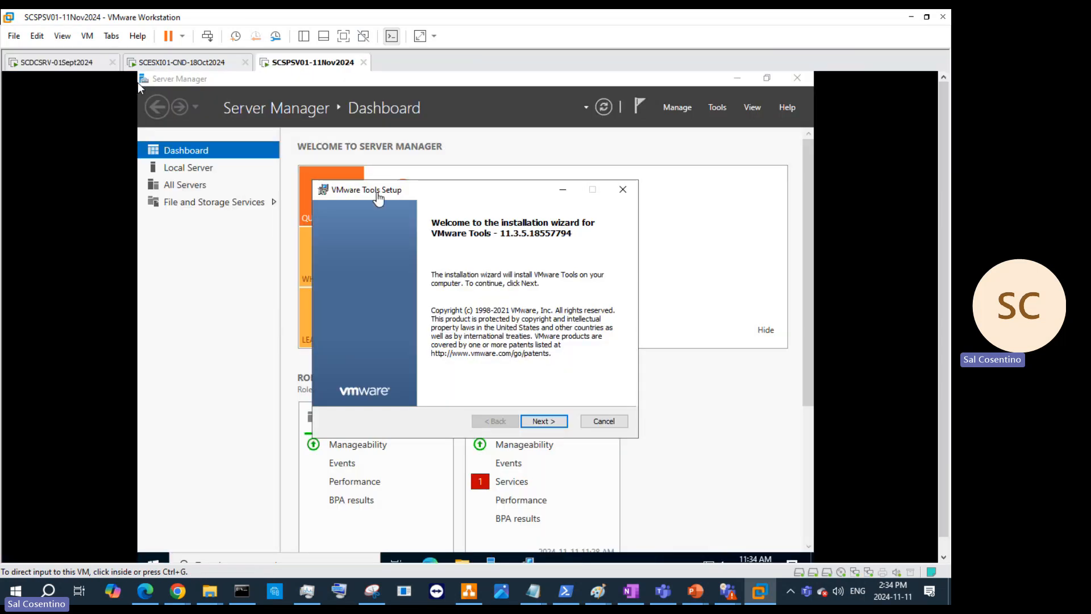
left_click(553, 419)
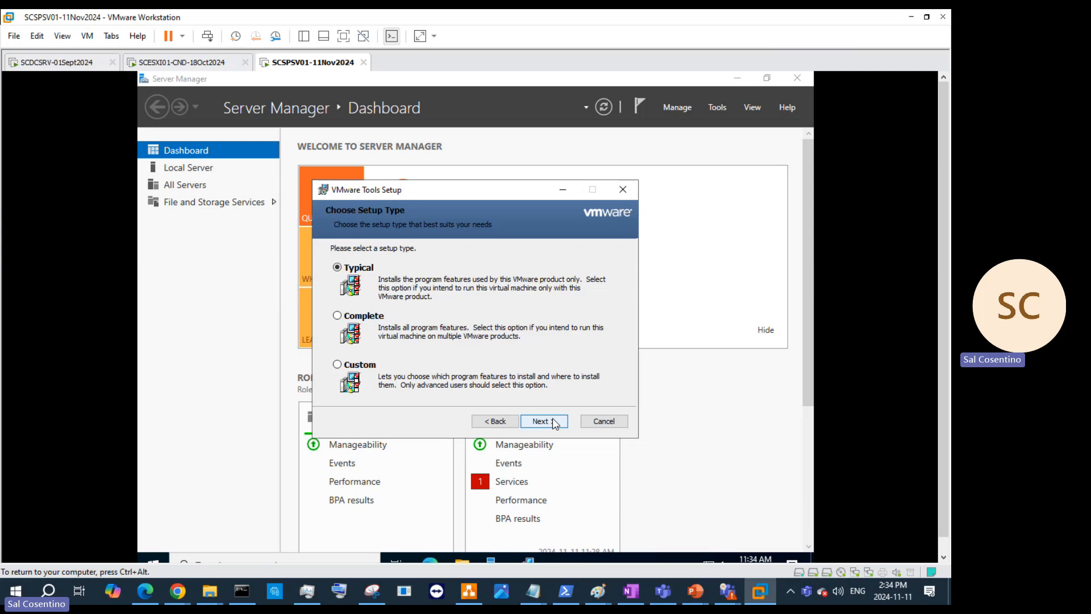
left_click(553, 420)
left_click(492, 421)
left_click(385, 316)
left_click(540, 420)
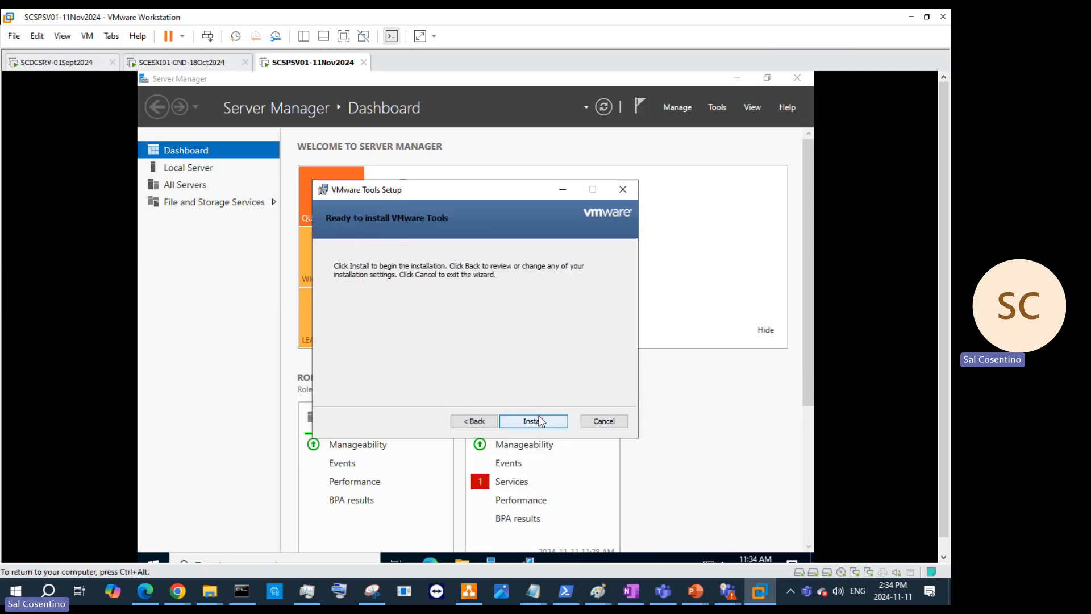
left_click(540, 421)
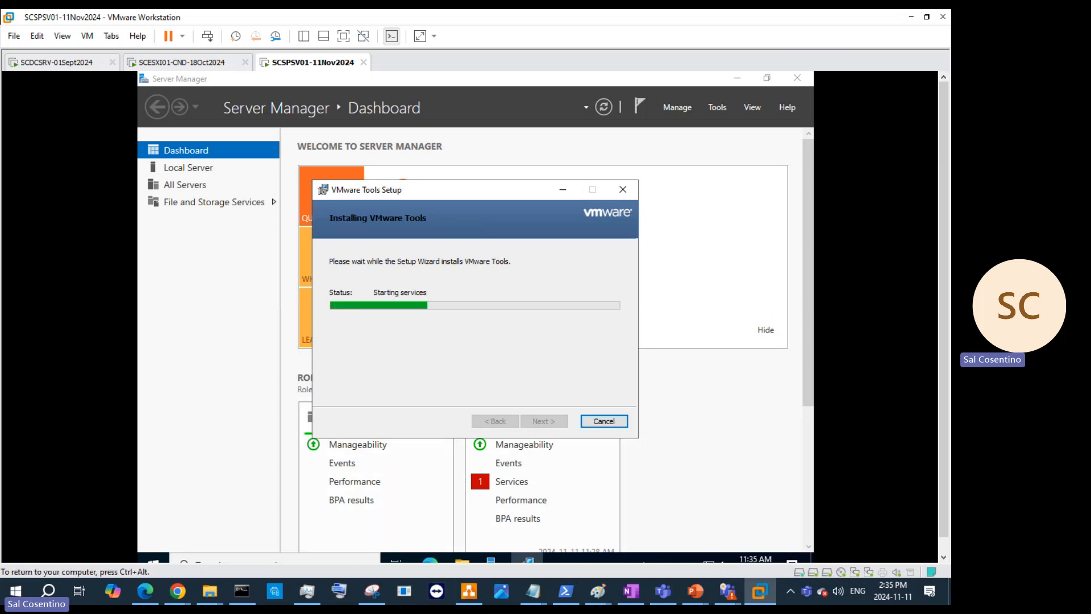
Switch to the PowerPoint presentation Lets Create a SharePoint Server.pptx and look up the Static IP item among the VM customization tasks
mouse_move(685, 592)
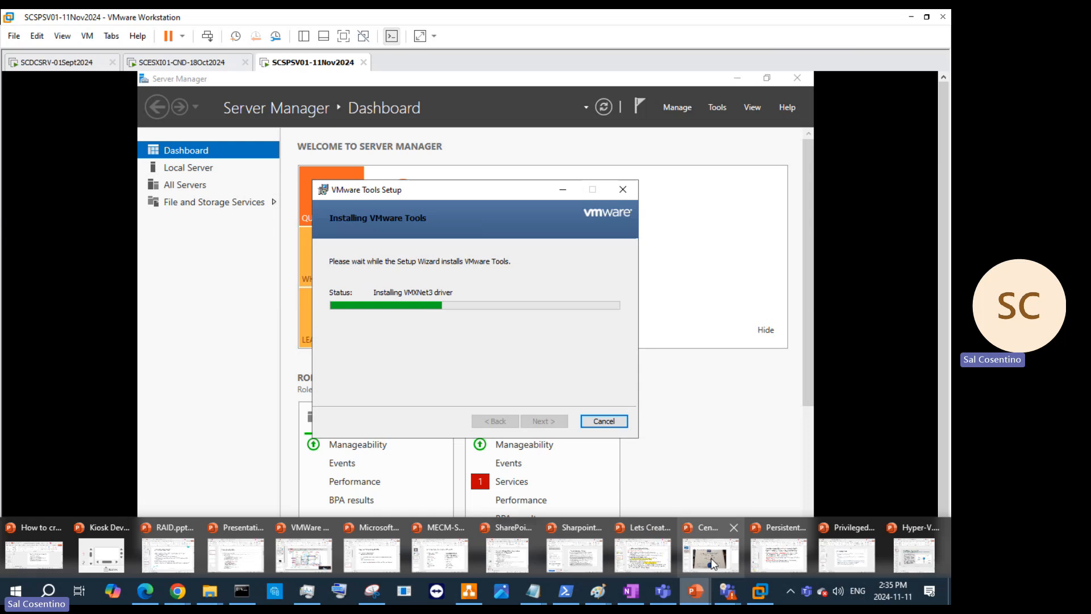
mouse_move(736, 550)
left_click(643, 554)
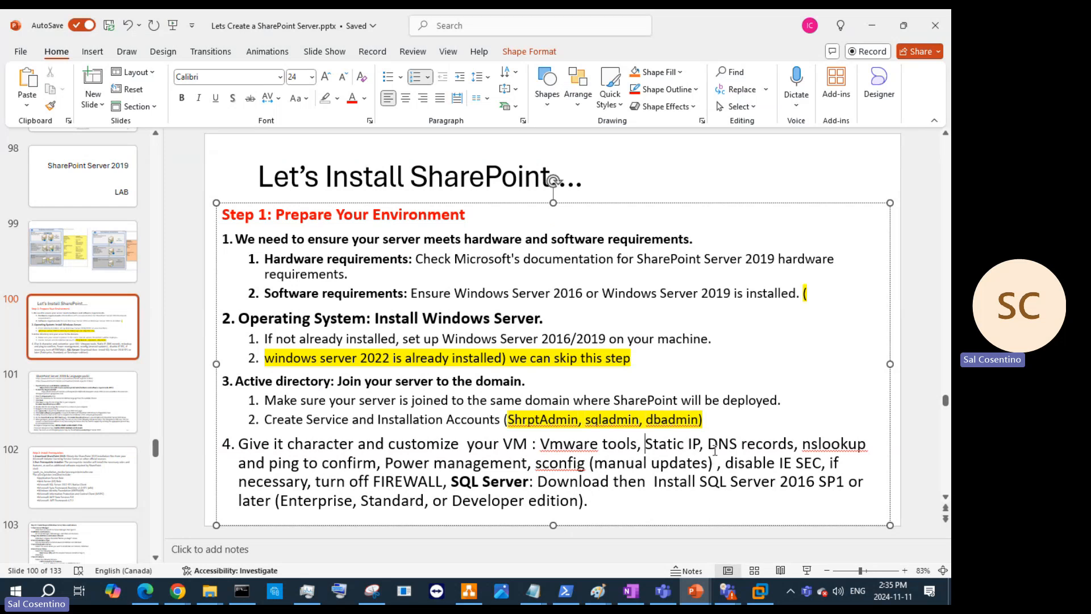
left_click_drag(709, 446, 646, 446)
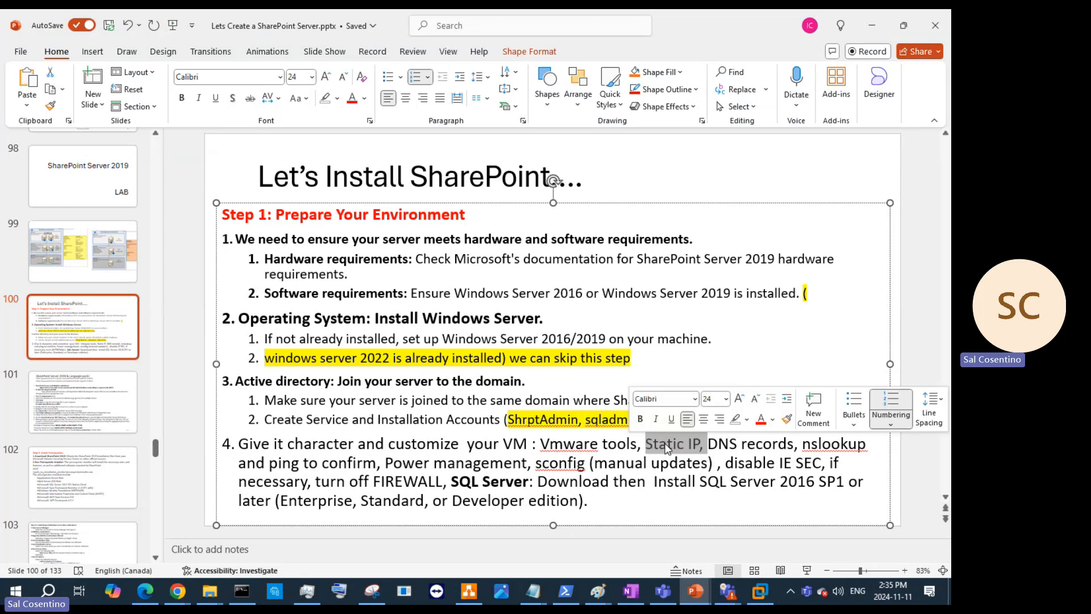
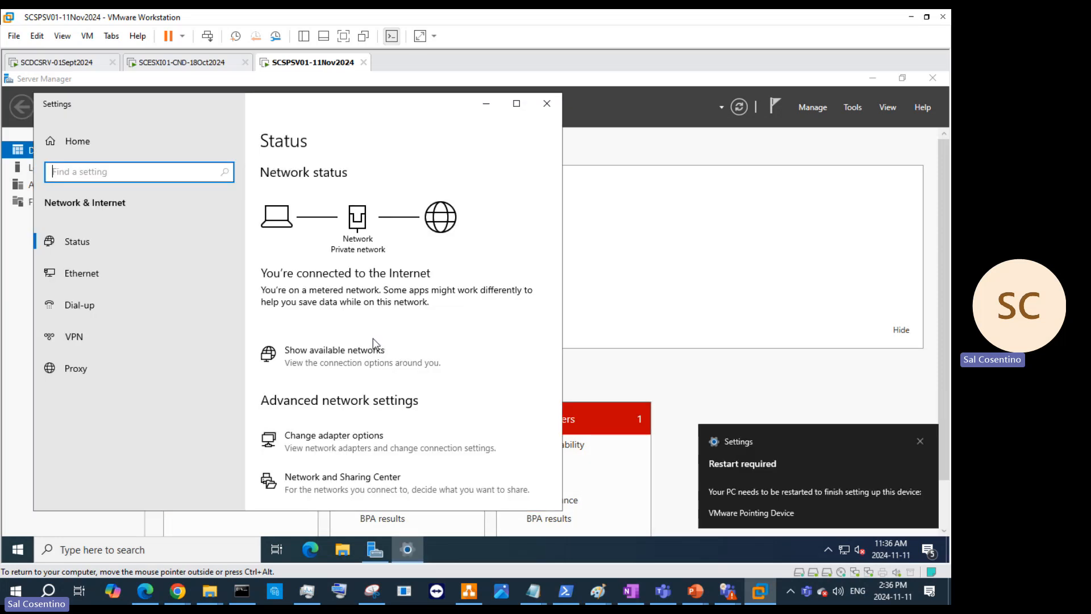
Open the server's network adapter options and rename the Ethernet1 connection as Internet-NAT
left_click(90, 270)
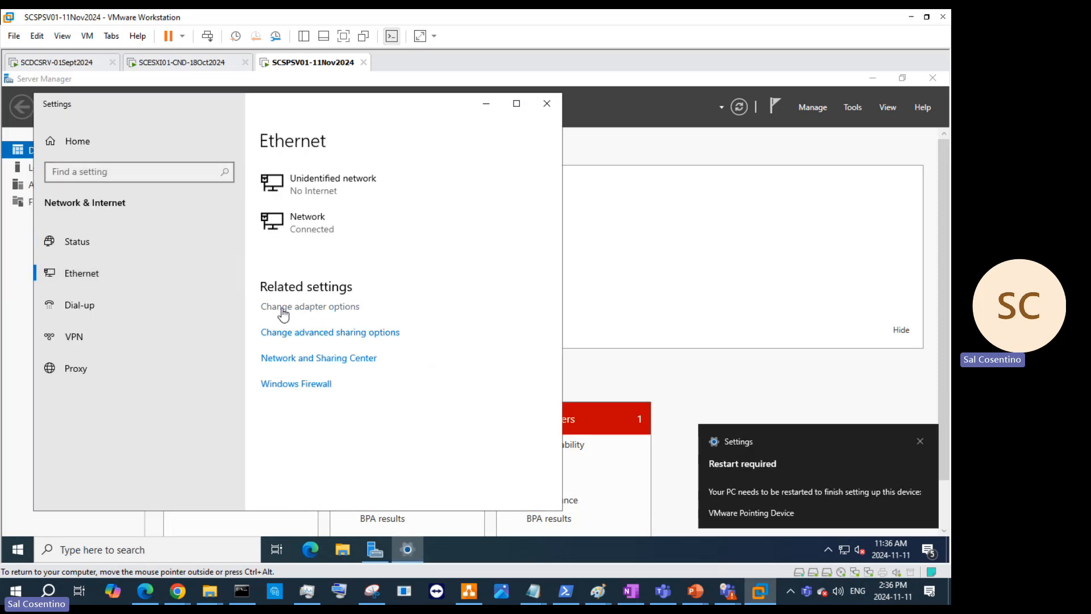
left_click(302, 308)
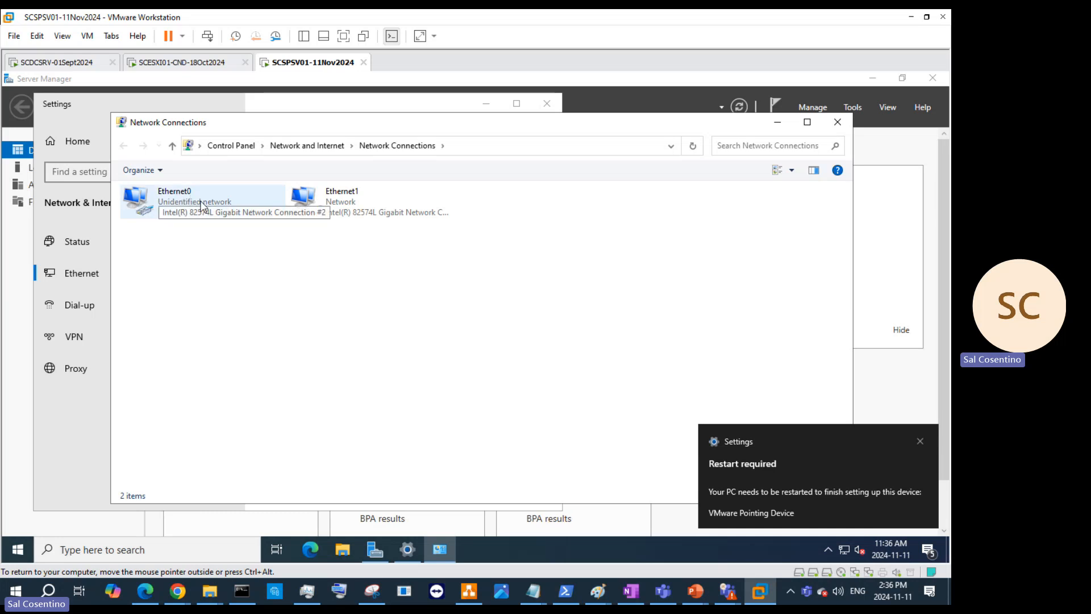
right_click(365, 204)
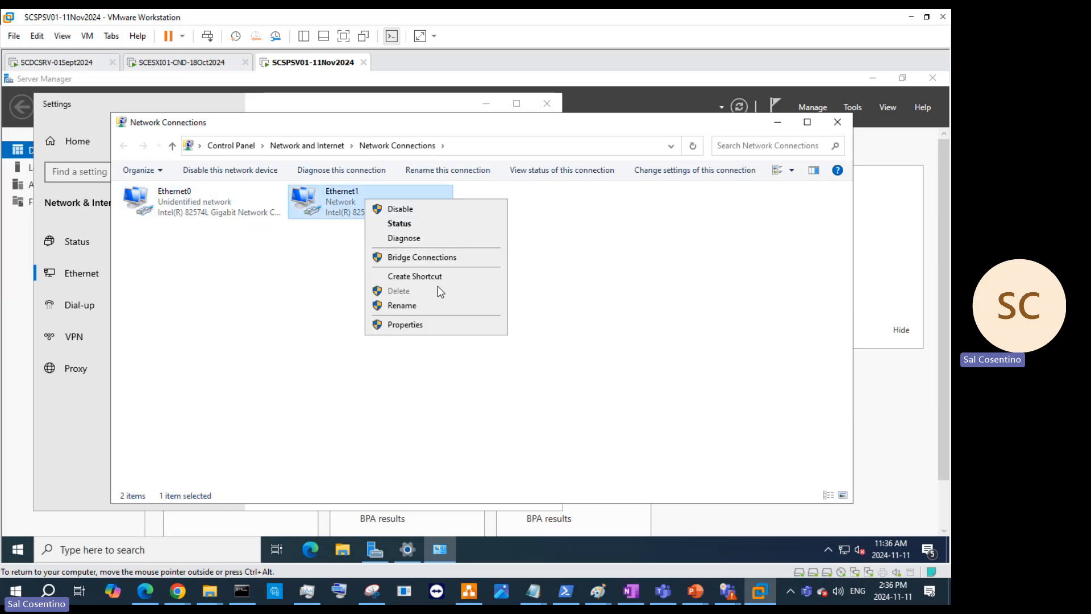
left_click(438, 306)
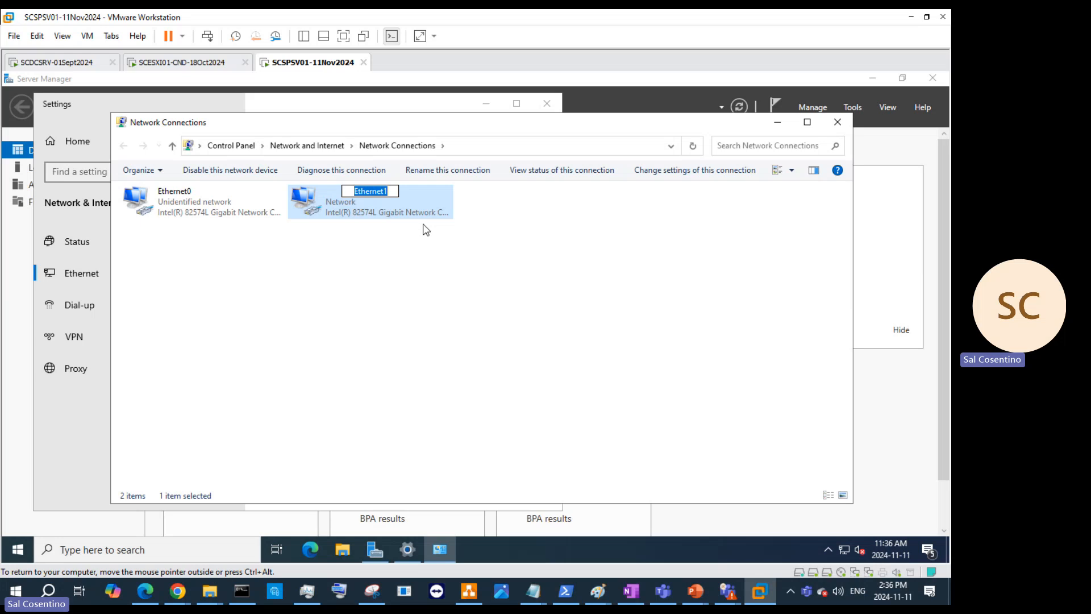
type("Internet-NAT")
key("Return")
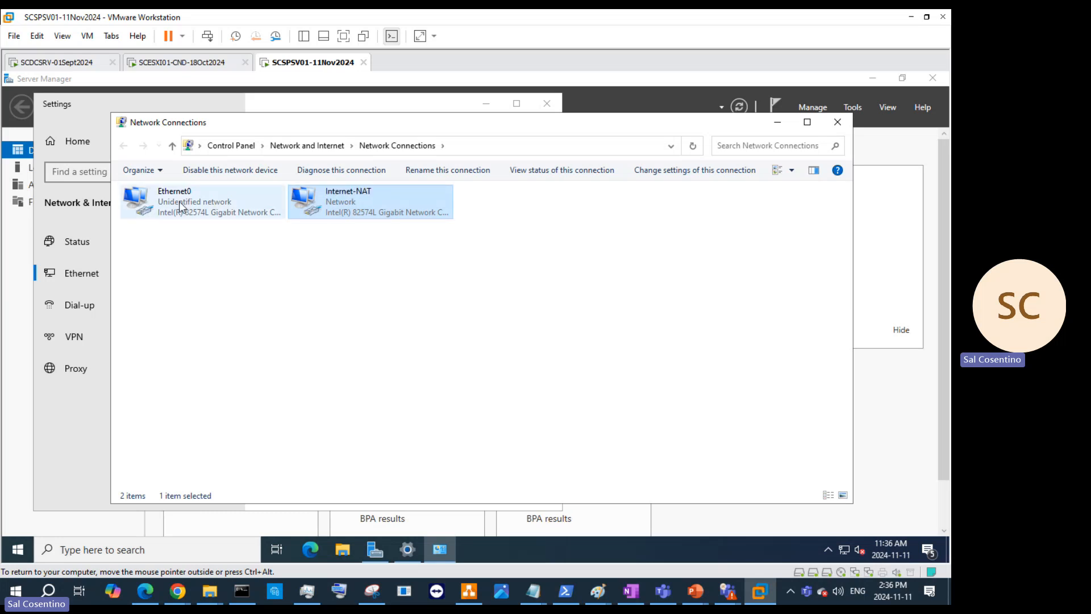
Rename the Ethernet0 connection as Local VLAN
left_click(199, 210)
right_click(199, 211)
left_click(267, 312)
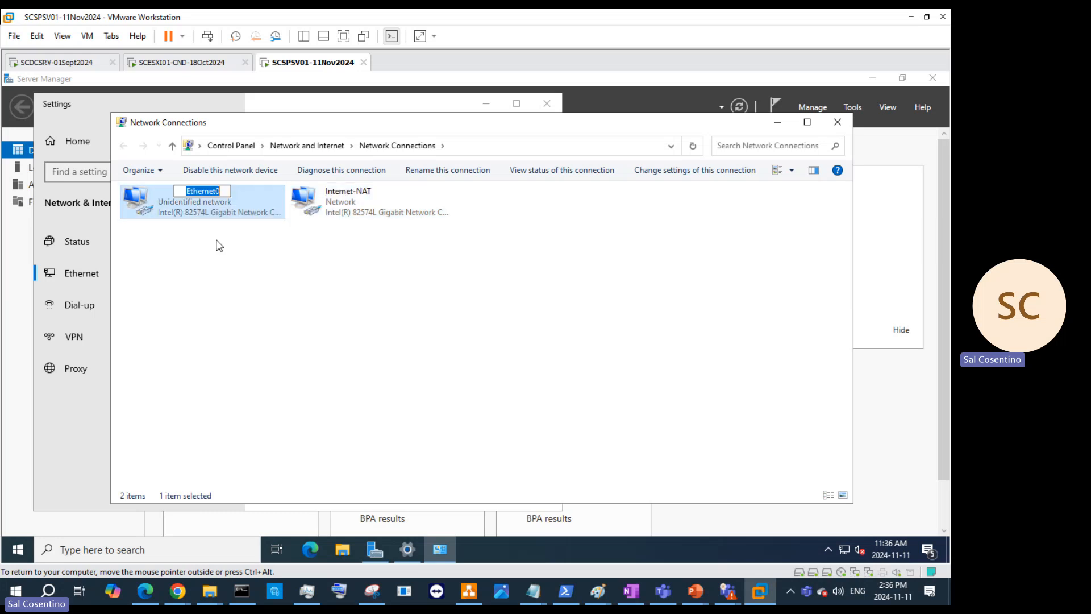
type("LOcal")
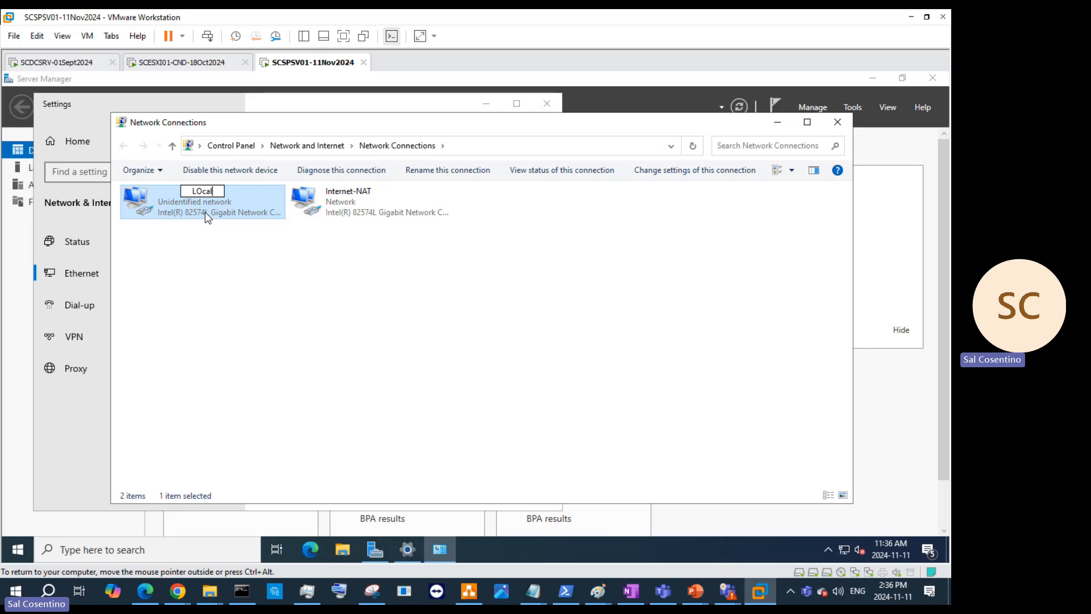
key("BackSpace")
key("BackSpace")
key("BackSpace")
key("BackSpace")
type("ocal VLAN")
key("Return")
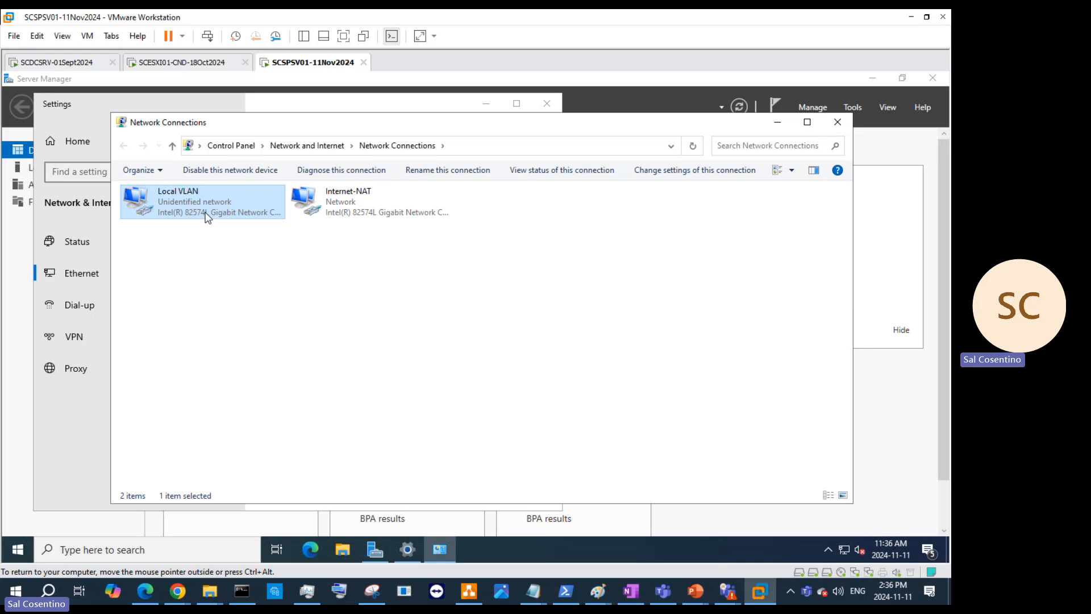
right_click(248, 203)
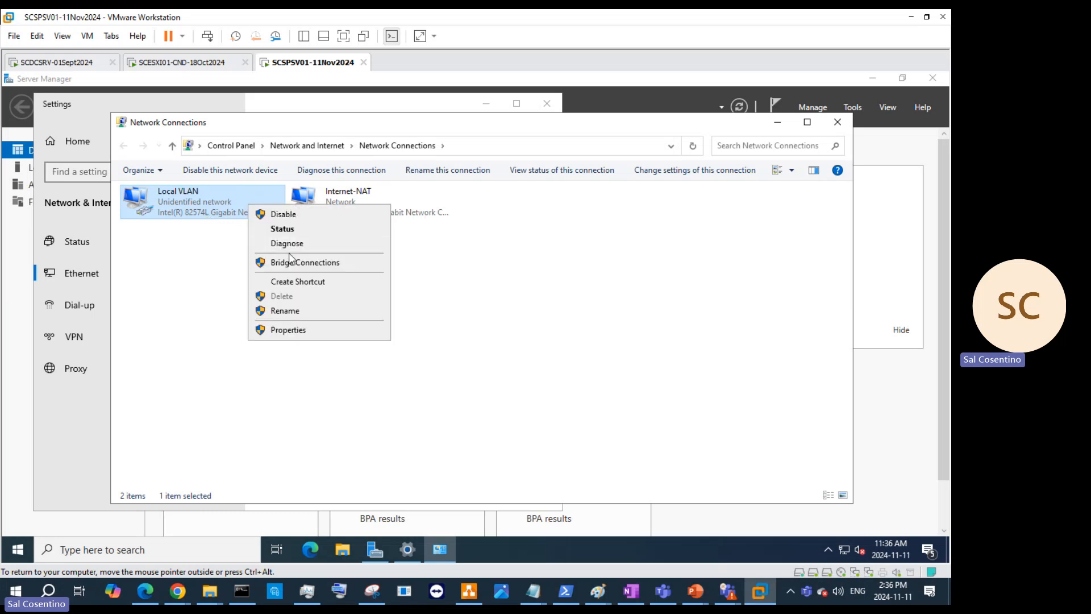
left_click(285, 311)
left_click(247, 287)
Rename the connection on the unidentified network as Local LAN
right_click(188, 196)
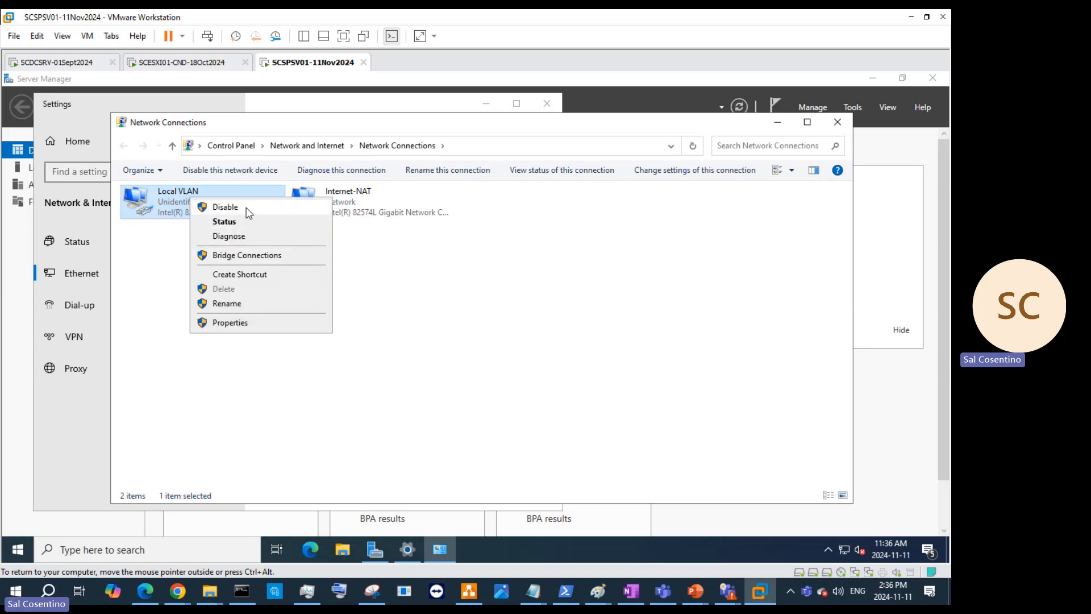
left_click(259, 304)
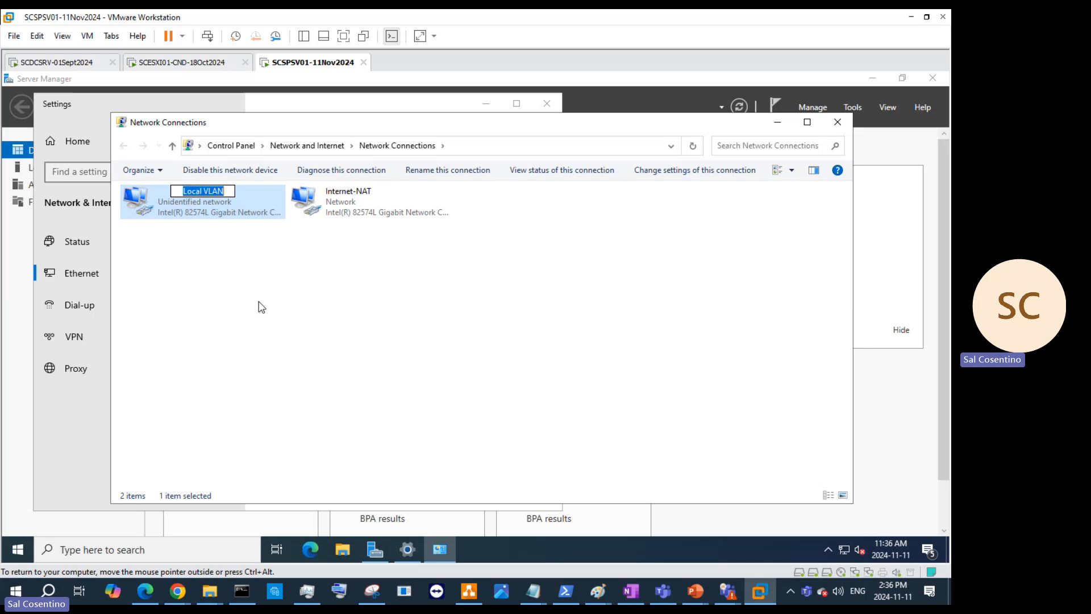
left_click(228, 189)
key("BackSpace")
key("BackSpace")
key("BackSpace")
key("BackSpace")
key("BackSpace")
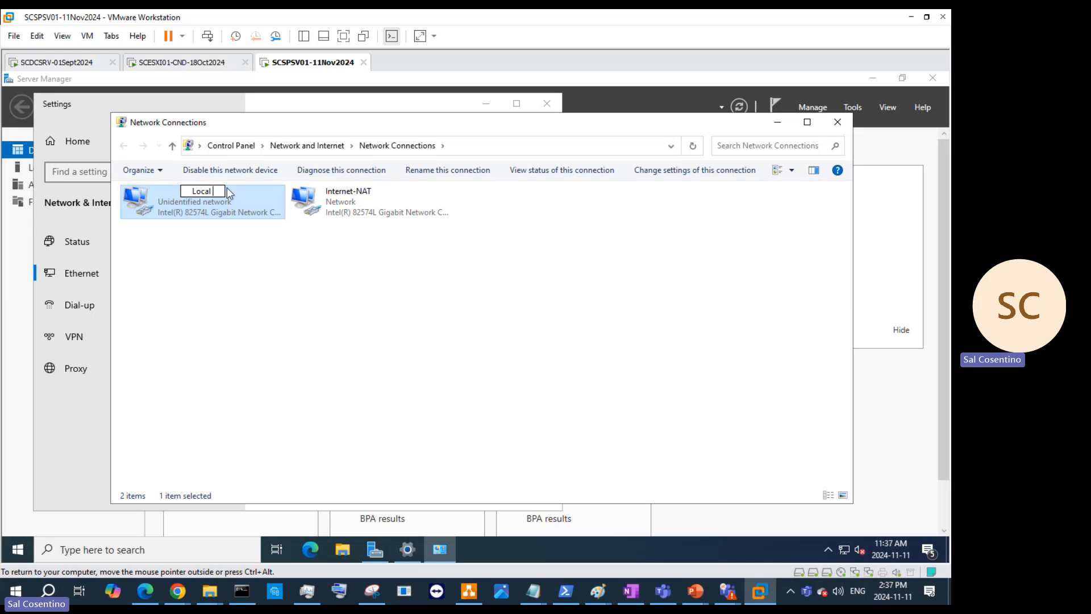
type("LAN")
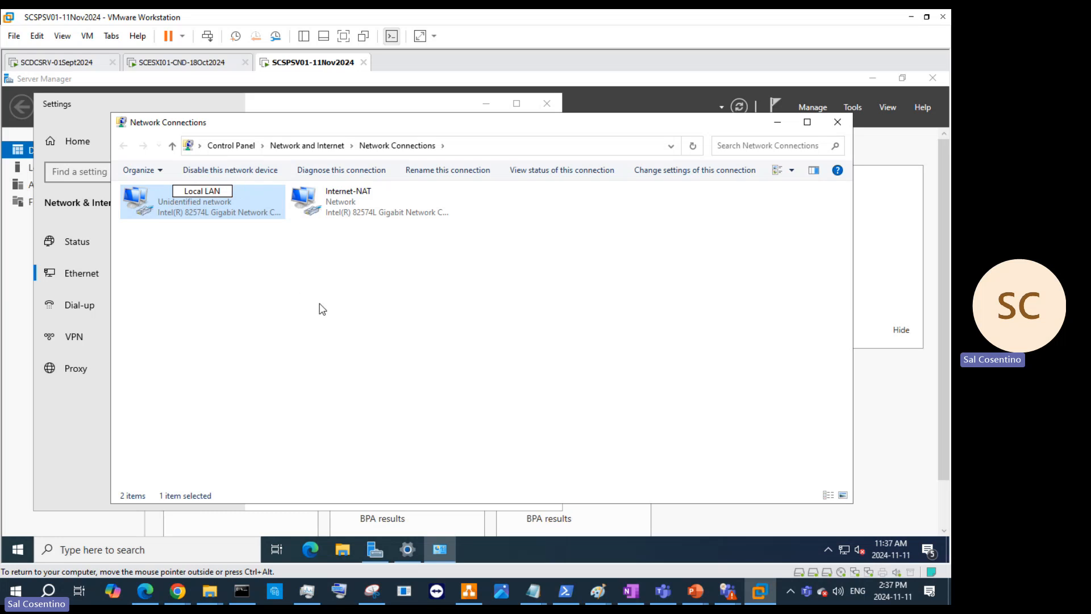
left_click(280, 309)
Disable Internet Protocol Version 6 (TCP/IPv6) in the properties of the Local LAN connection
right_click(196, 203)
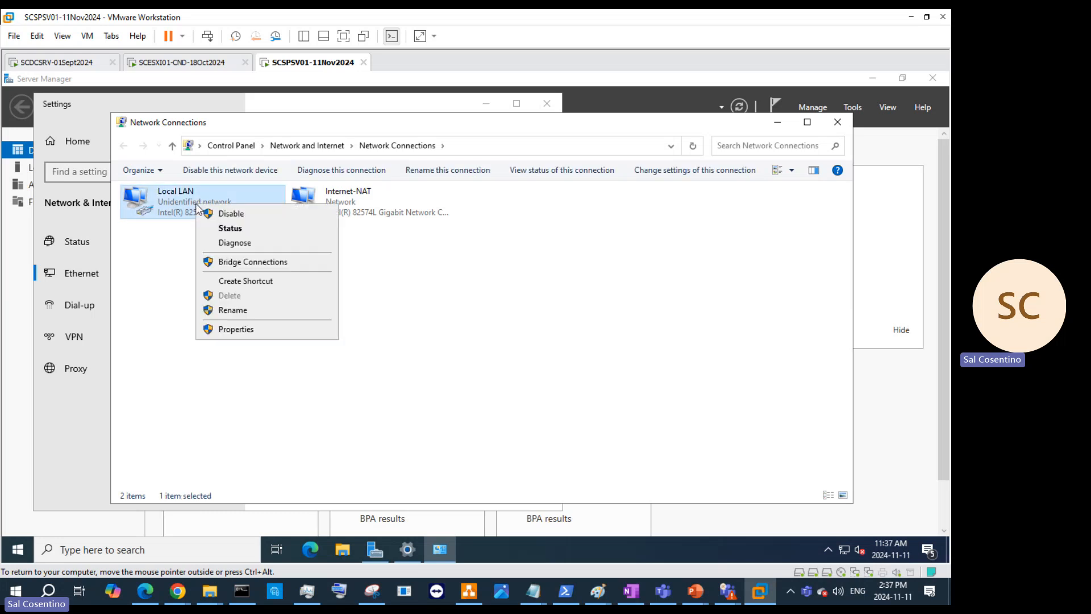
left_click(261, 330)
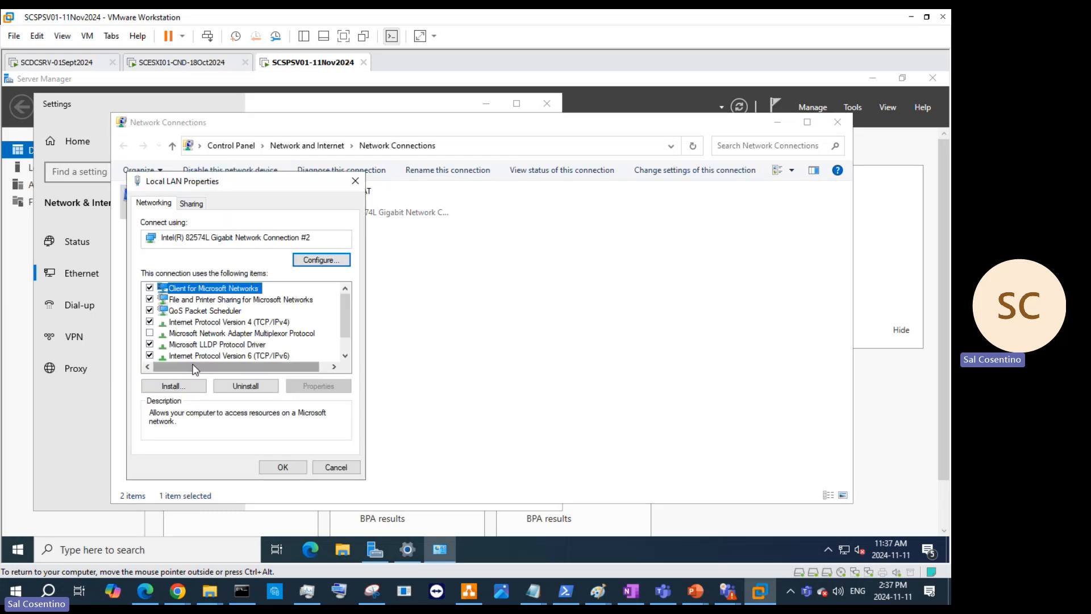
left_click(195, 358)
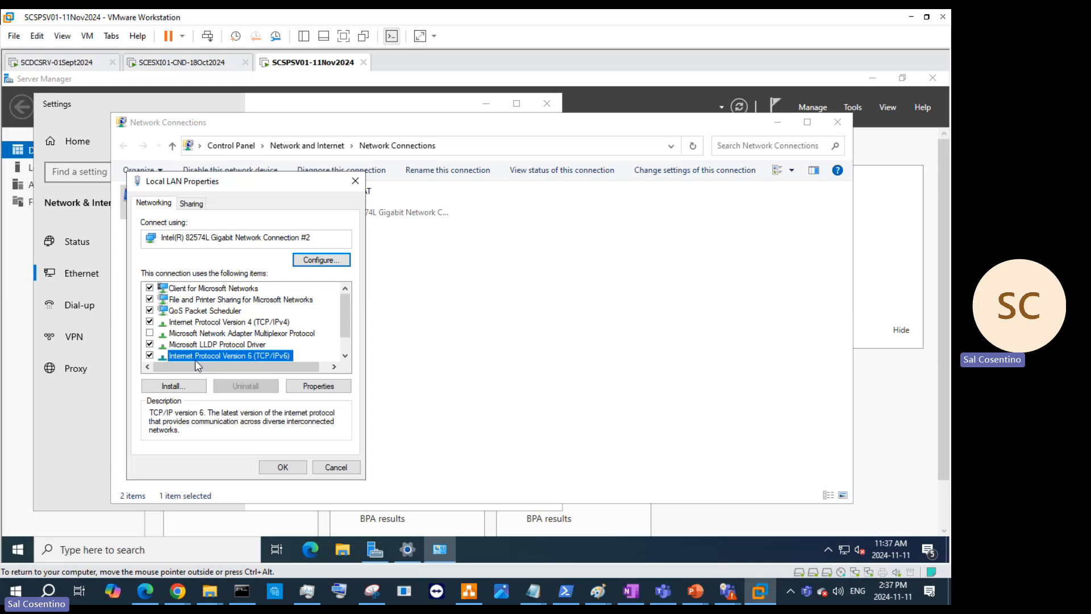
left_click(152, 356)
Give the Local LAN connection the static IPv4 address 192.168.100.8, subnet mask 255.255.255.0 and default gateway 192.168.100.10
left_click(196, 323)
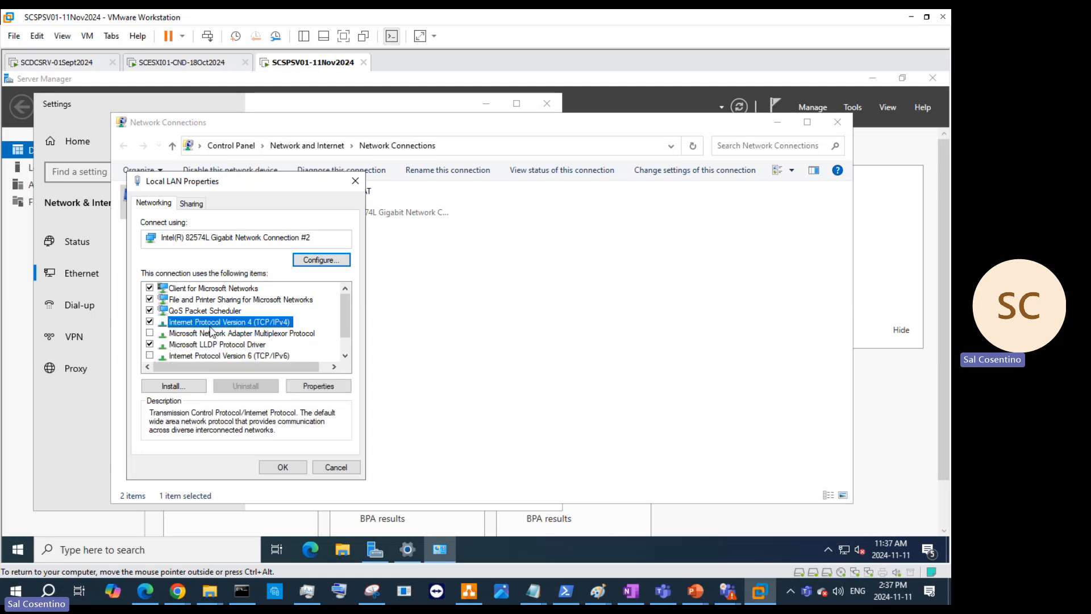
left_click(318, 386)
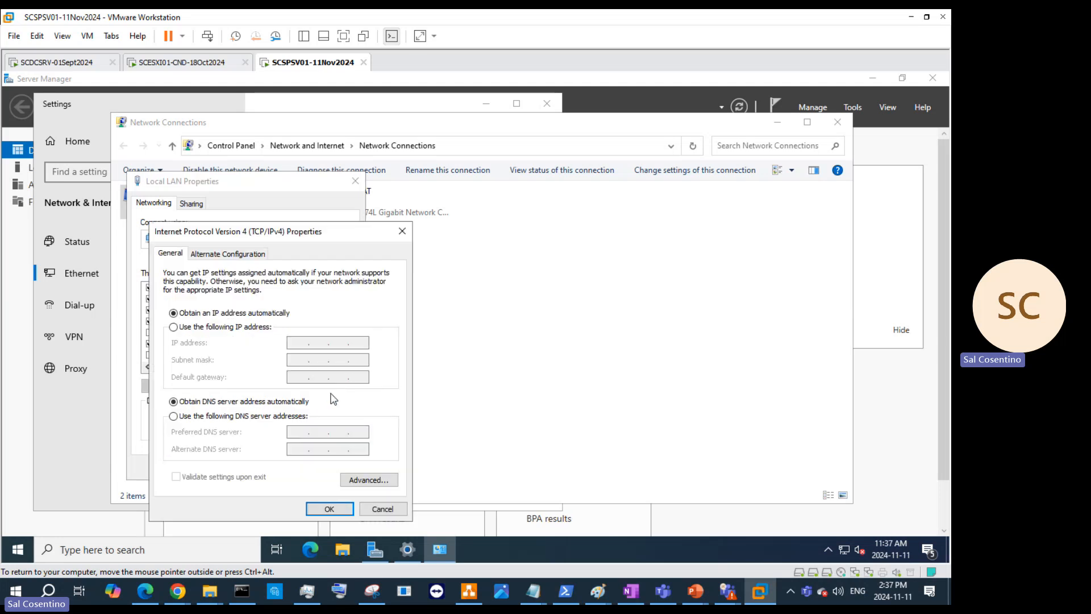
left_click(227, 326)
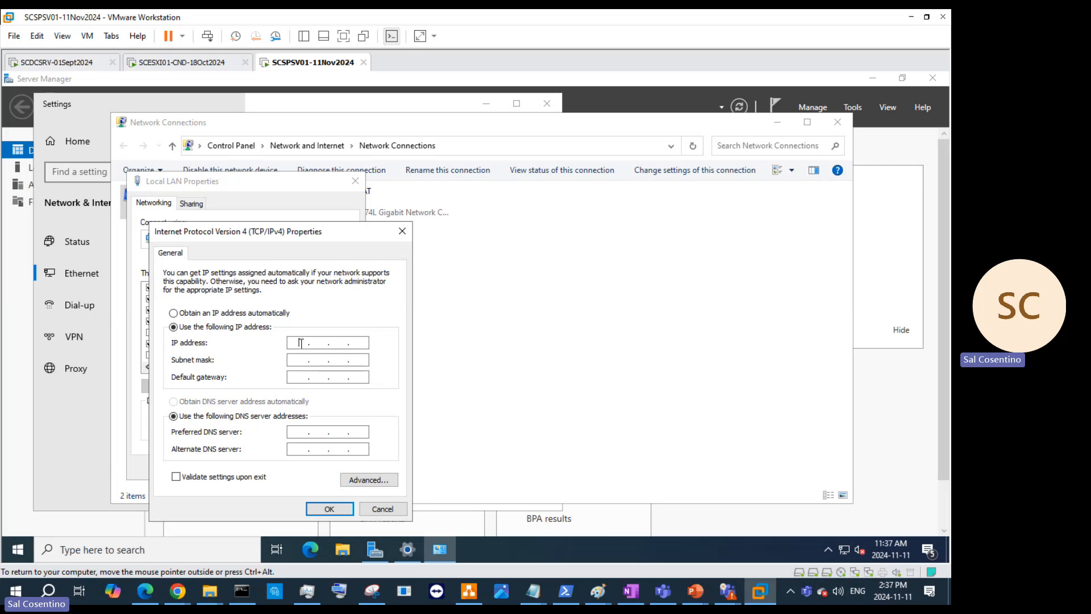
type("192 . 168 . 100 . 8")
left_click(309, 359)
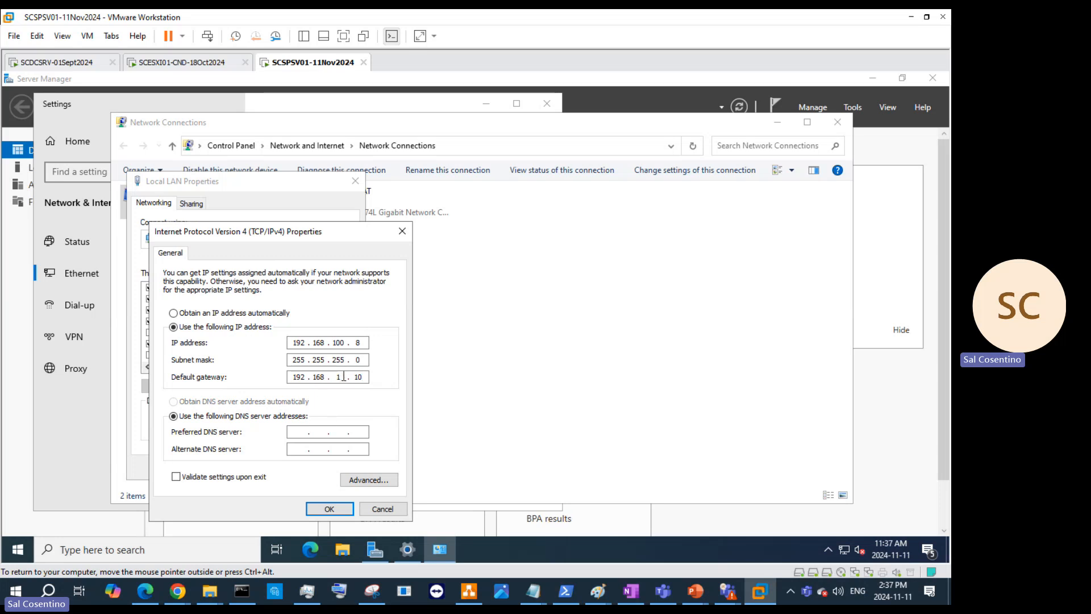
type("00")
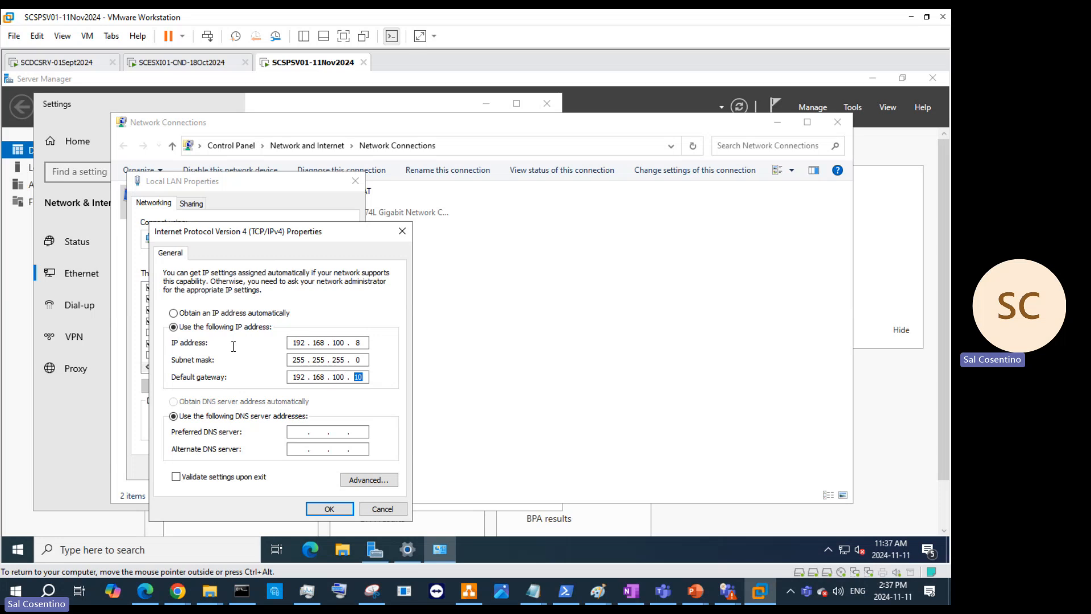
Switch to the SCDCSRV-01Sept2024 virtual machine and open its network adapter options
left_click(60, 62)
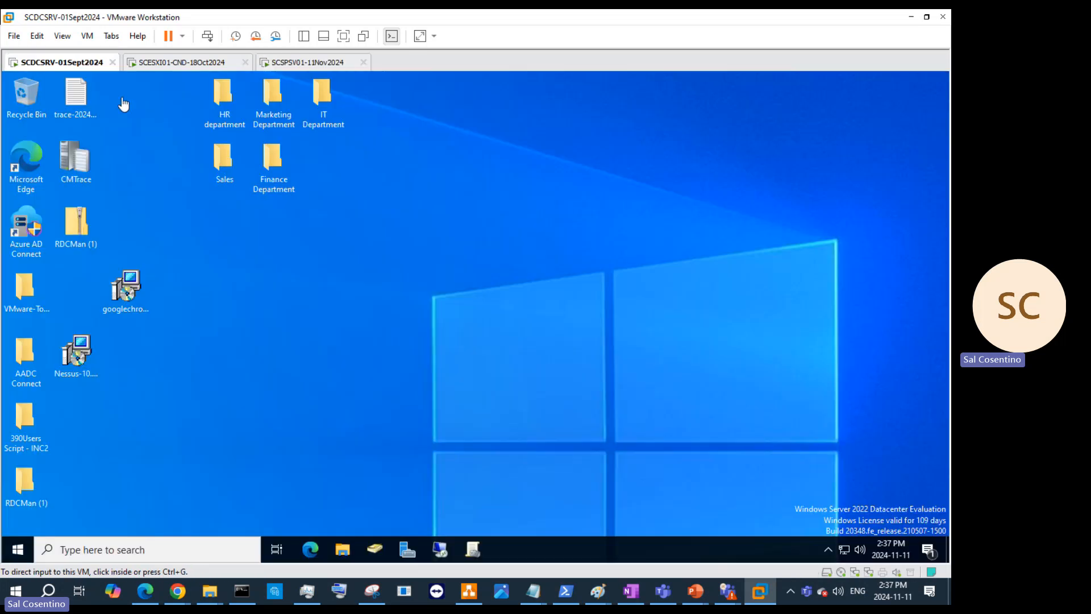
right_click(844, 547)
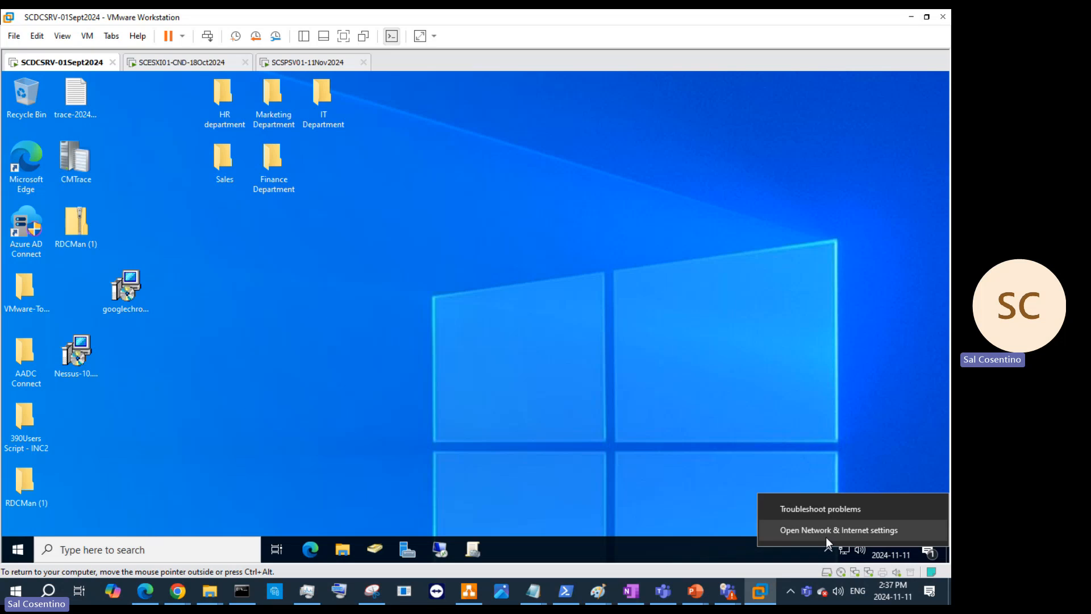
left_click(826, 537)
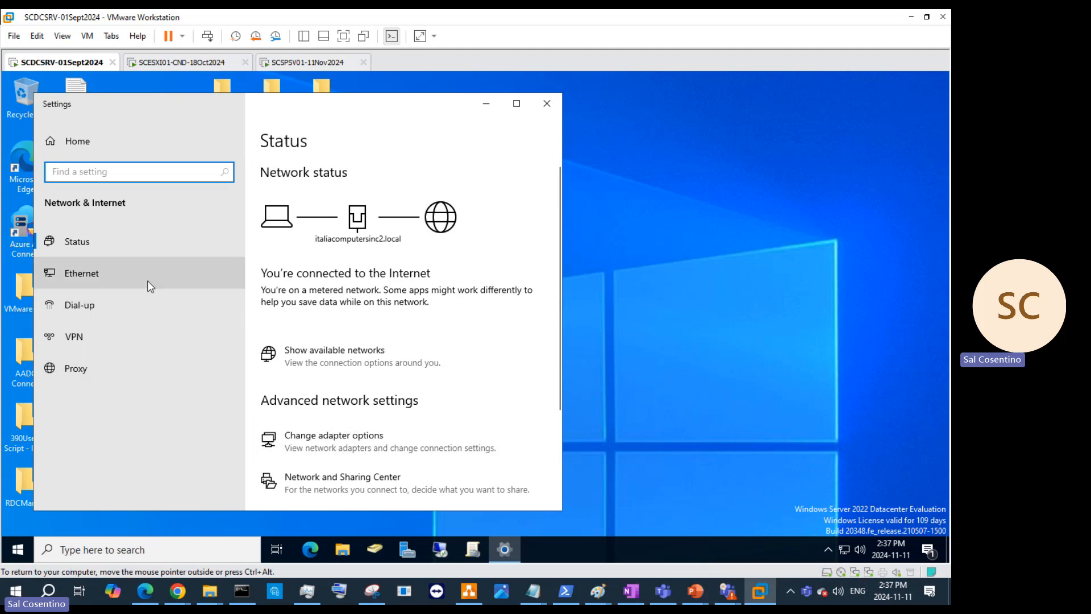
left_click(365, 444)
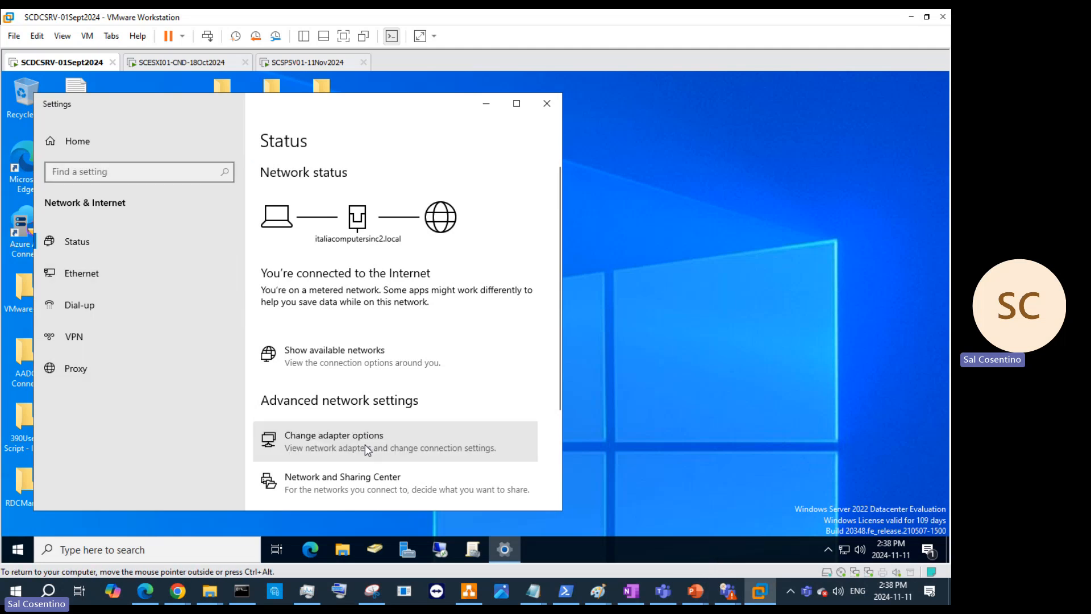
Bring up the network diagram in Paint to check the IP plan, and minimize it again
mouse_move(728, 592)
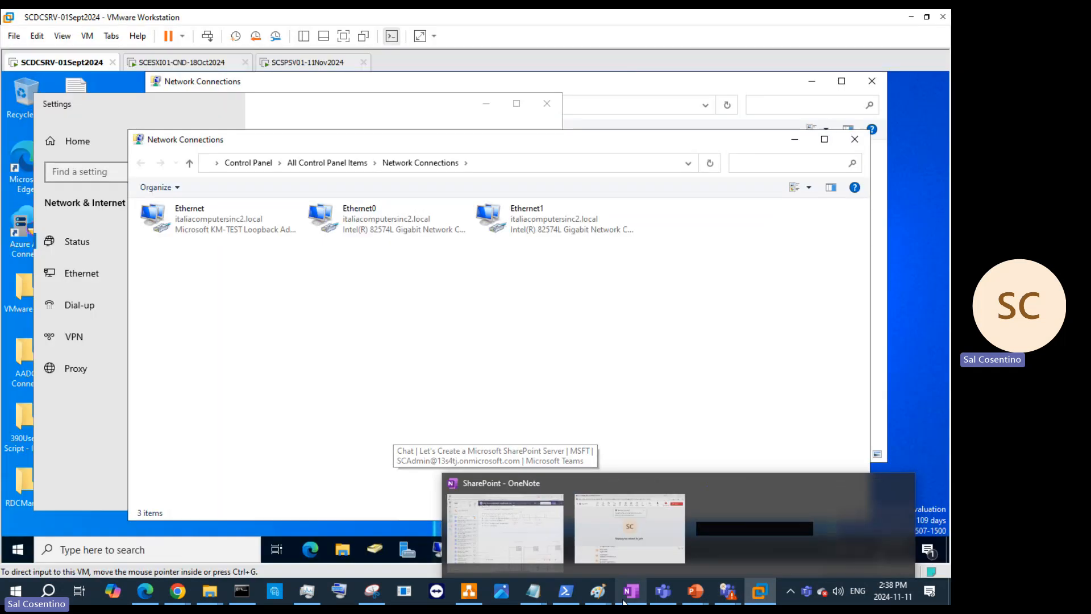
mouse_move(598, 591)
left_click(727, 552)
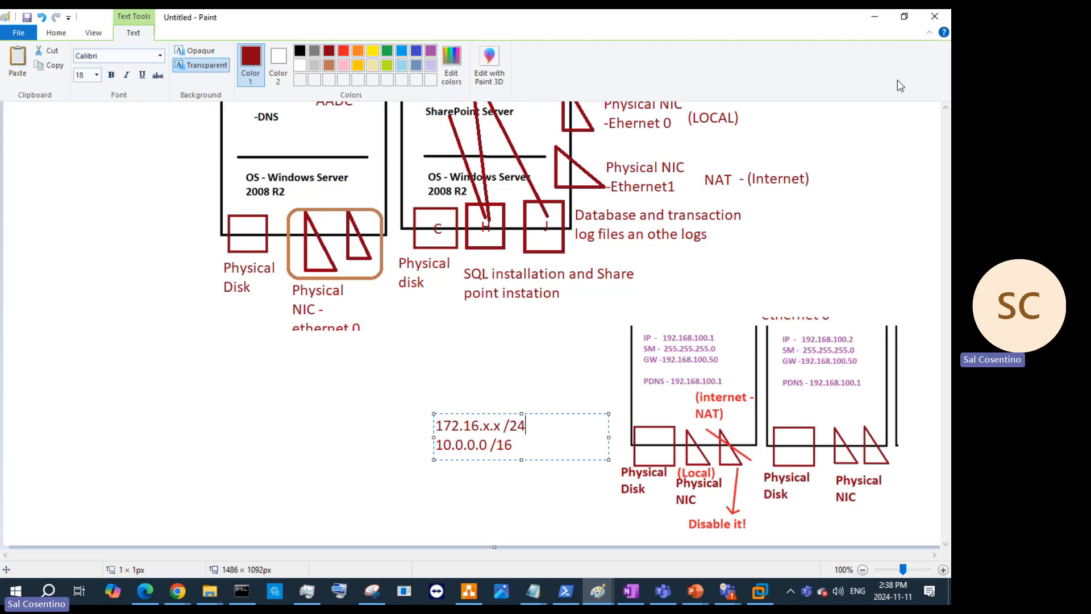
left_click(877, 20)
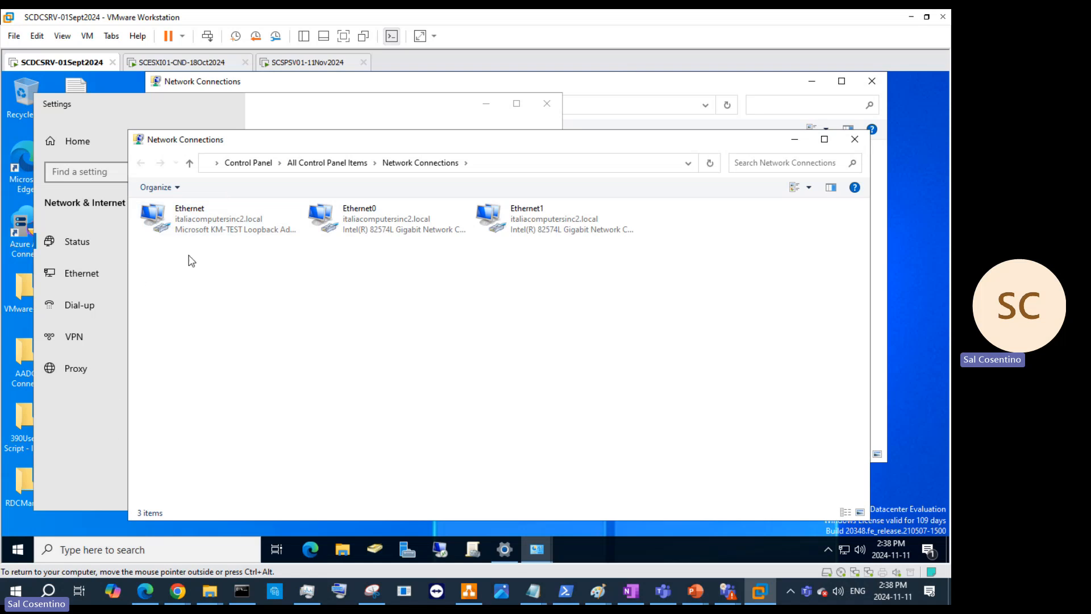
Inspect the TCP/IPv4 properties of the domain controller's Ethernet0 connection and close the network windows without changes
double_click(337, 209)
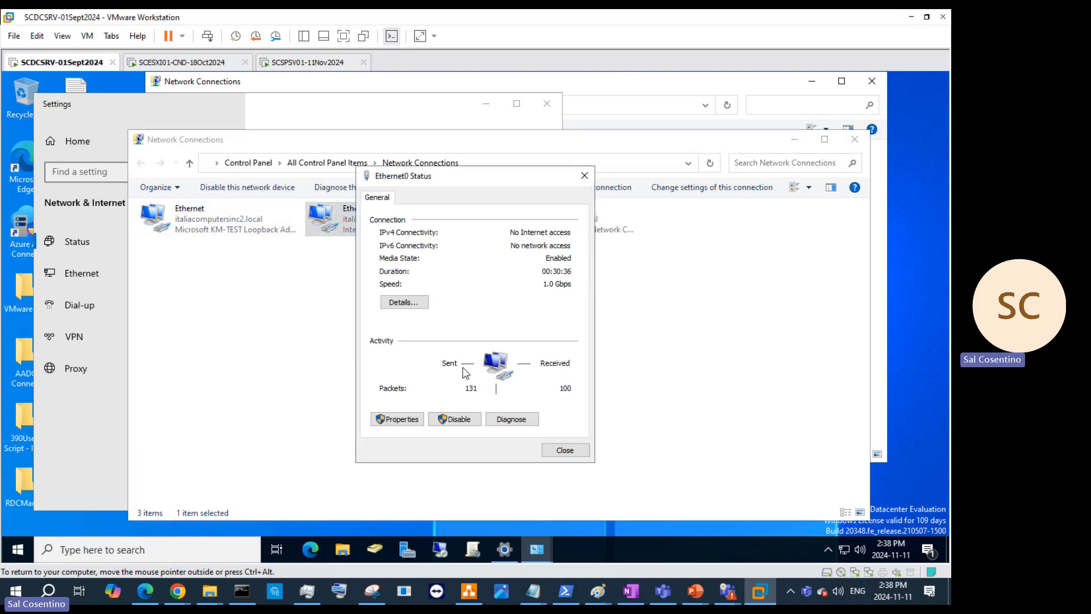
left_click(412, 421)
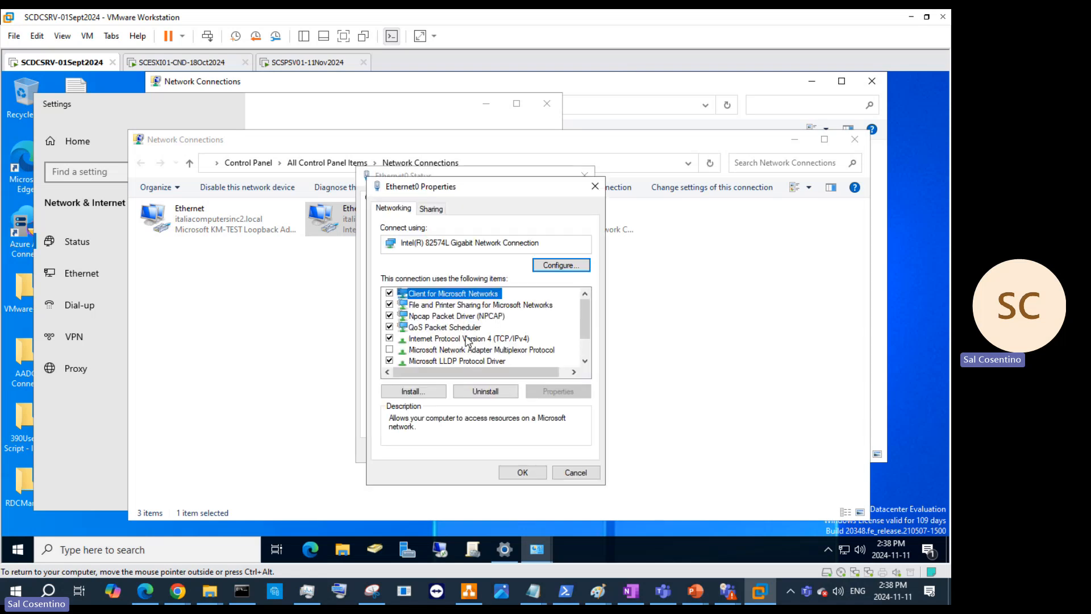
left_click(466, 339)
left_click(553, 390)
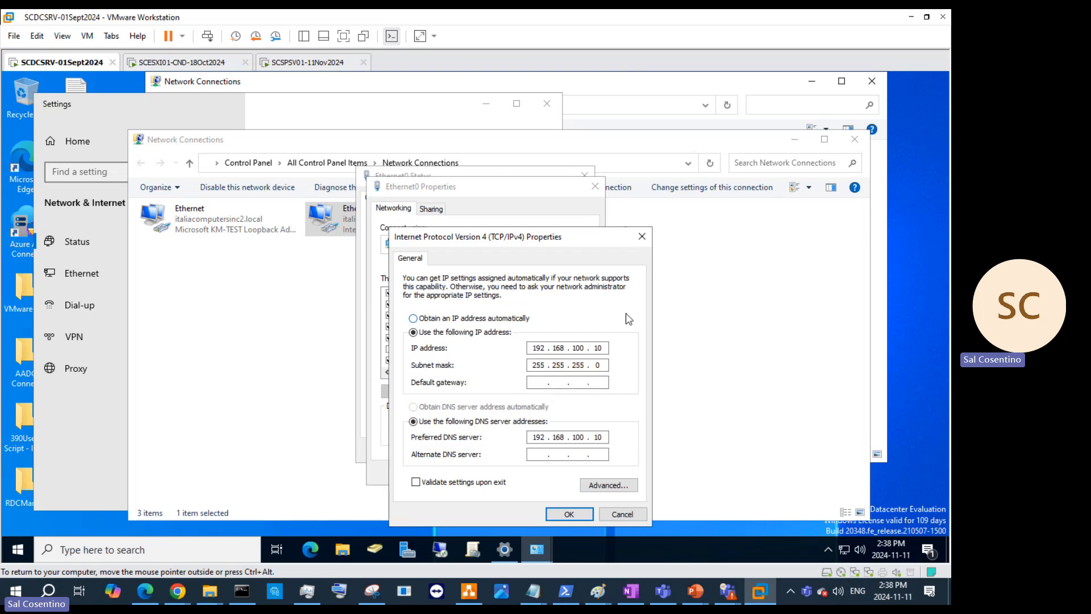
left_click(640, 238)
left_click(595, 186)
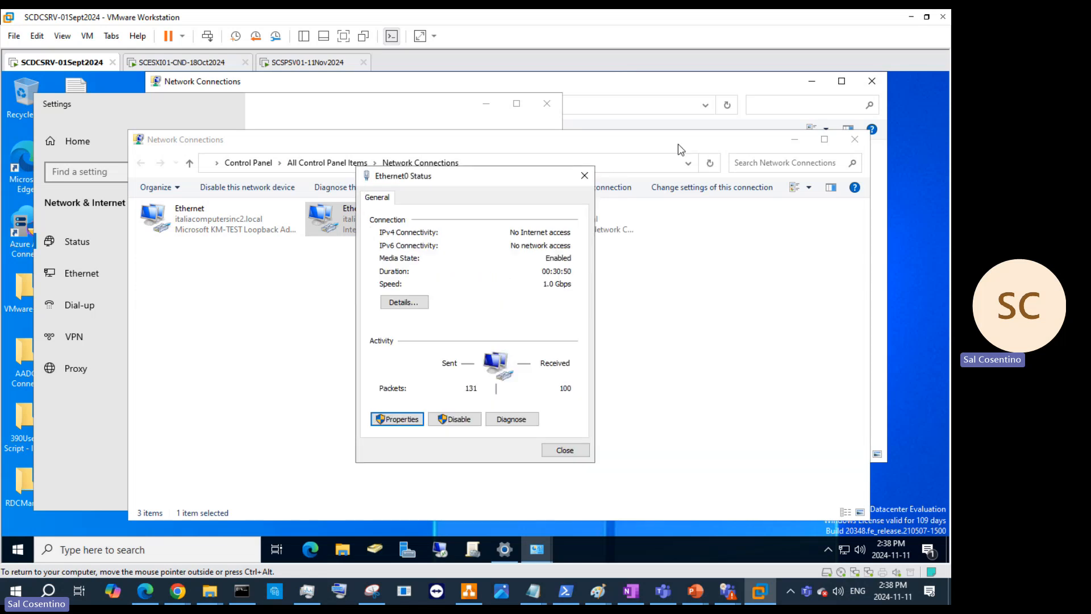
left_click(584, 178)
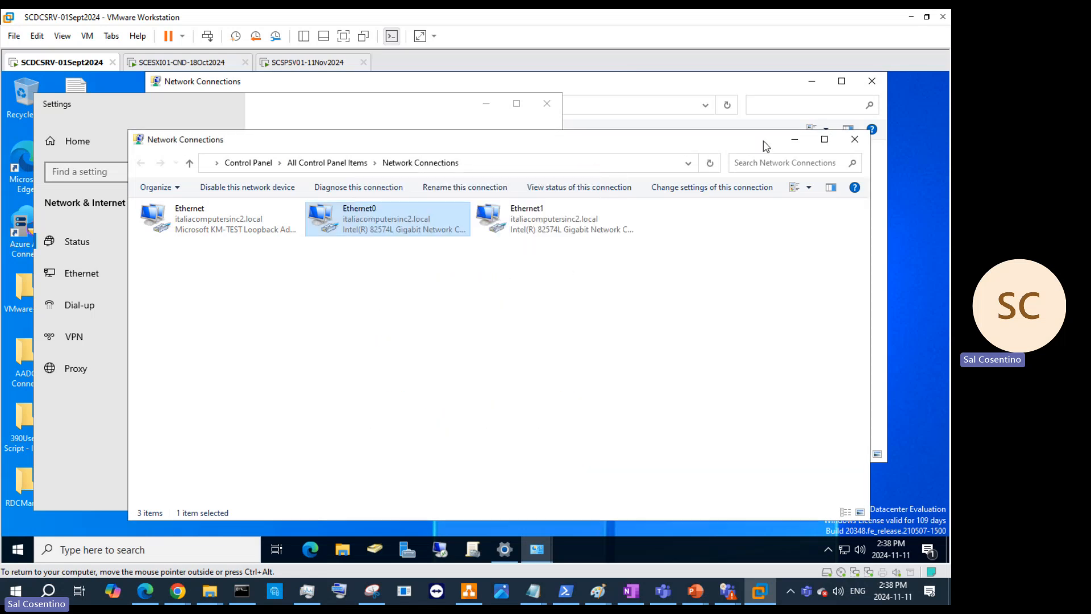
left_click(855, 139)
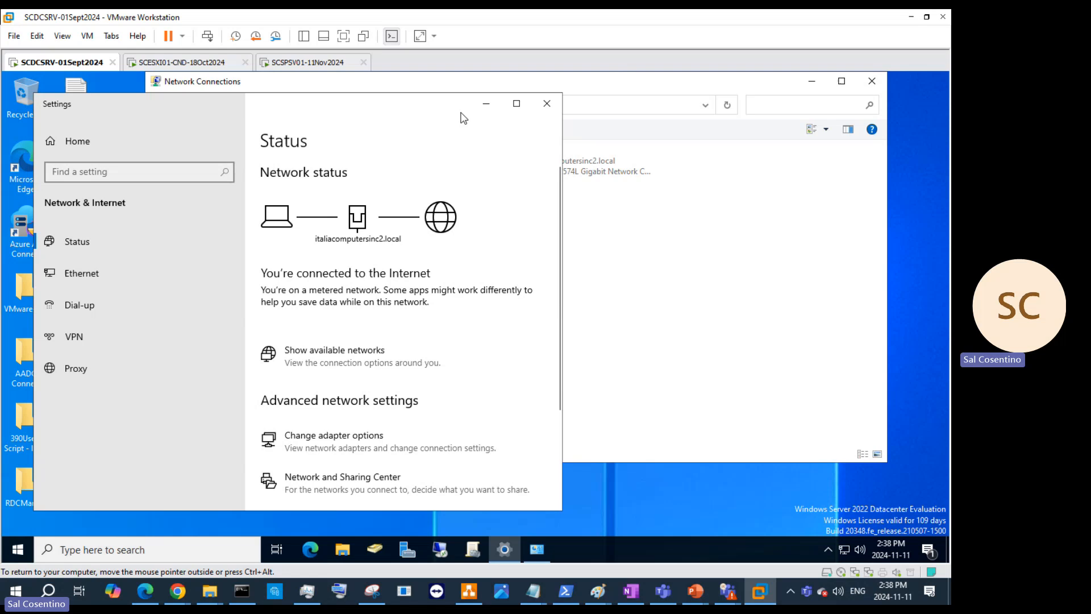
left_click(547, 104)
left_click(873, 82)
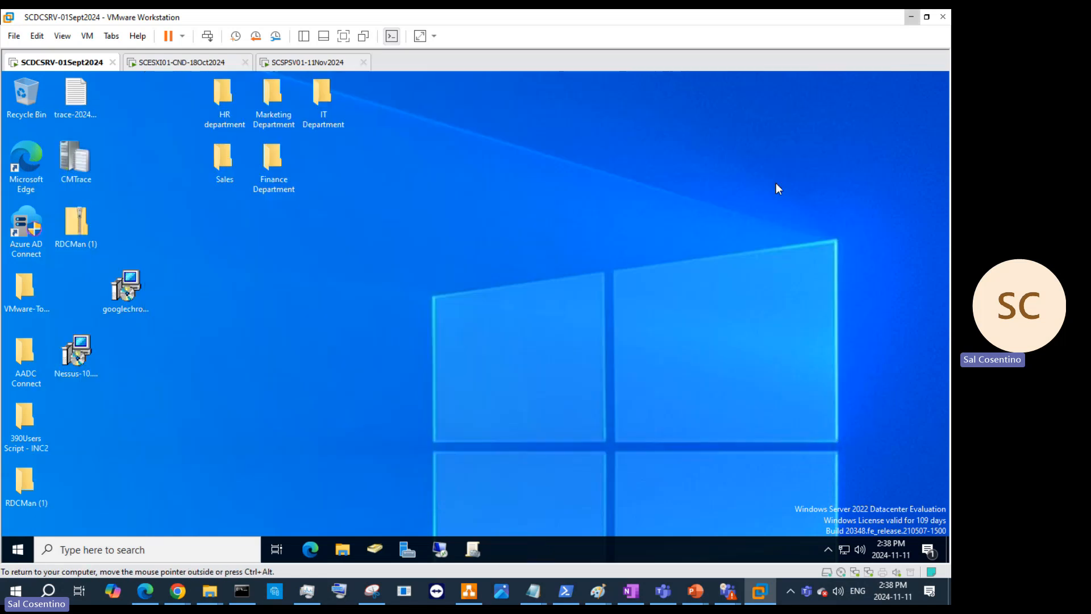
left_click(467, 559)
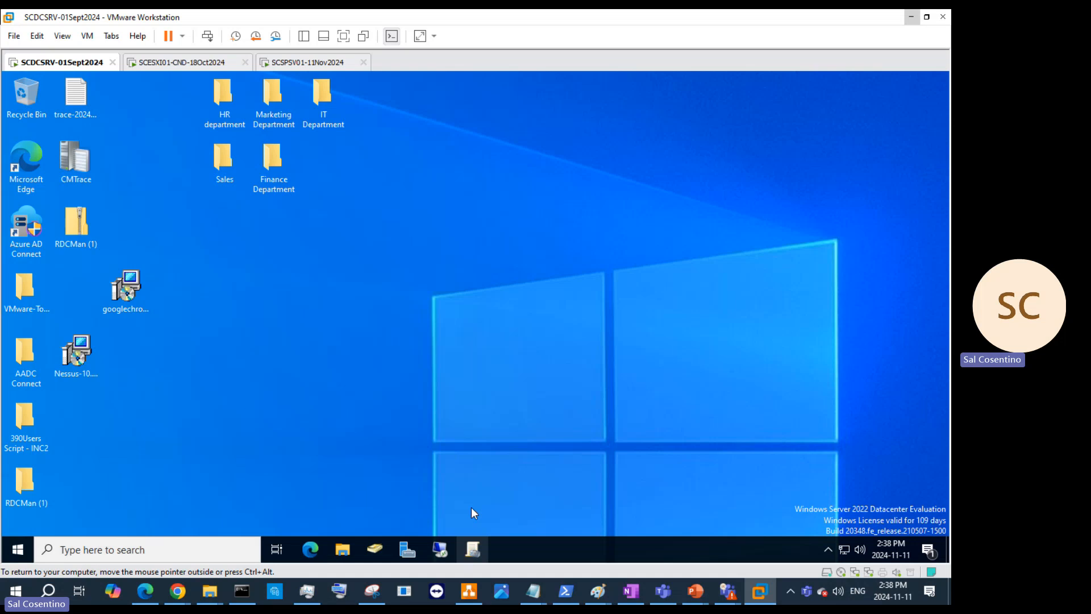
On SCSPSV01-11Nov2024, set the Local LAN preferred DNS server to 192.168.100.10, apply the settings and allow network discovery
left_click(327, 63)
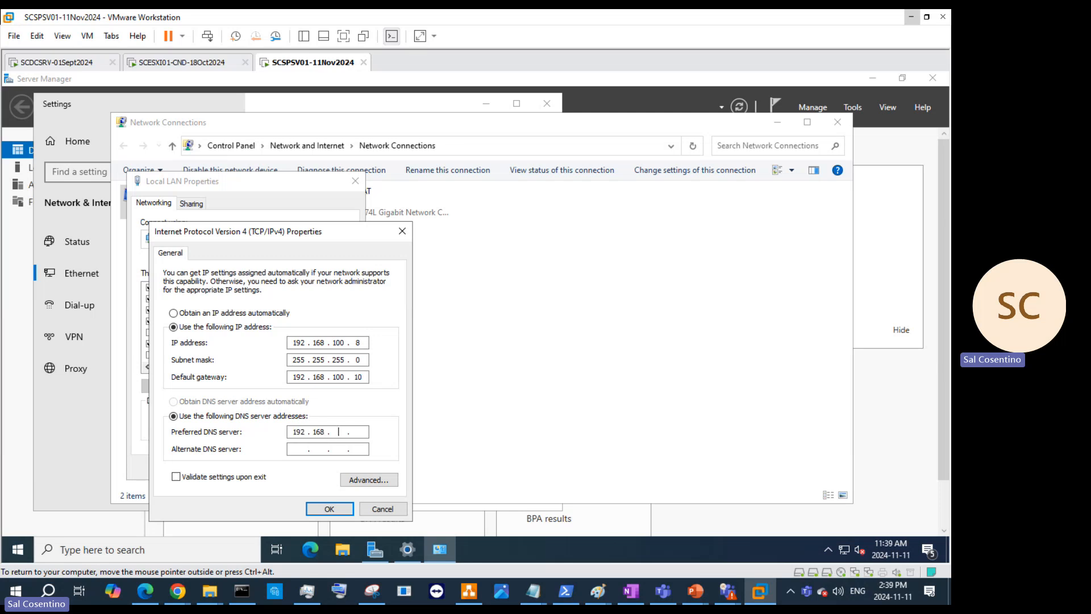
type("00")
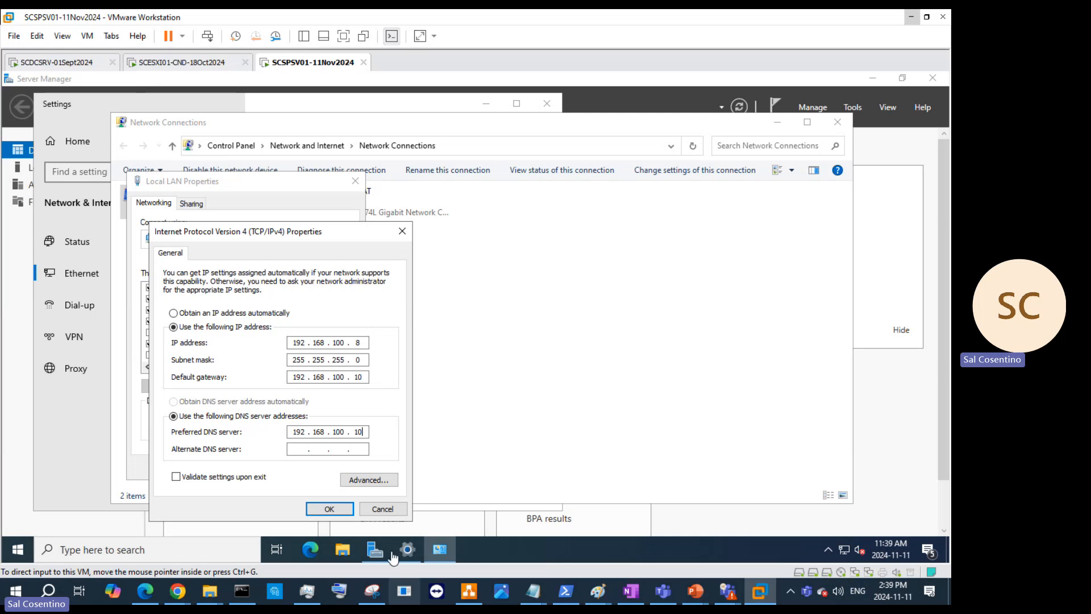
left_click(344, 512)
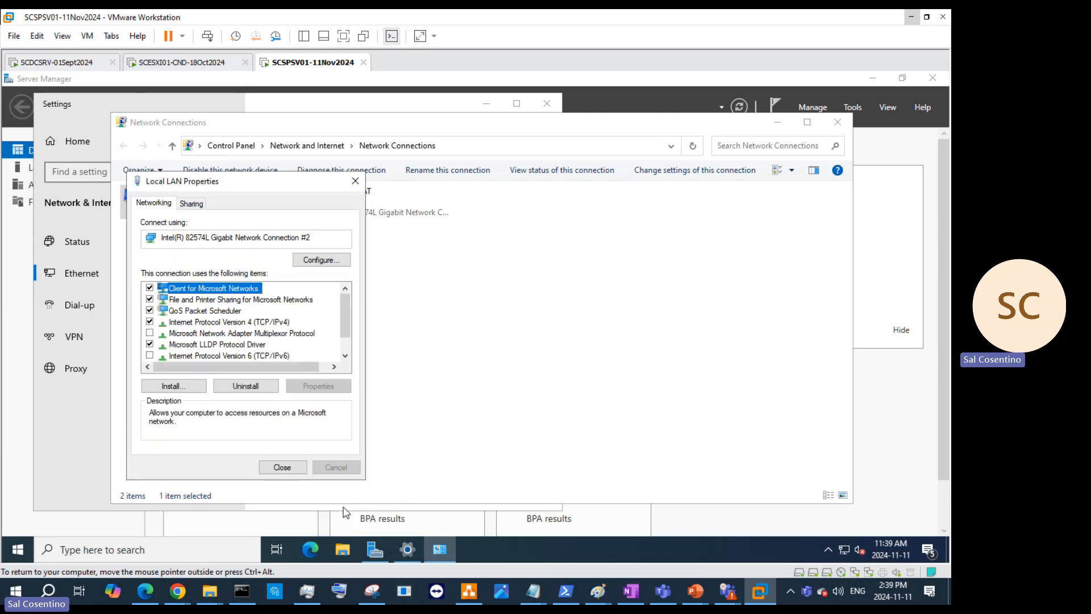
left_click(291, 469)
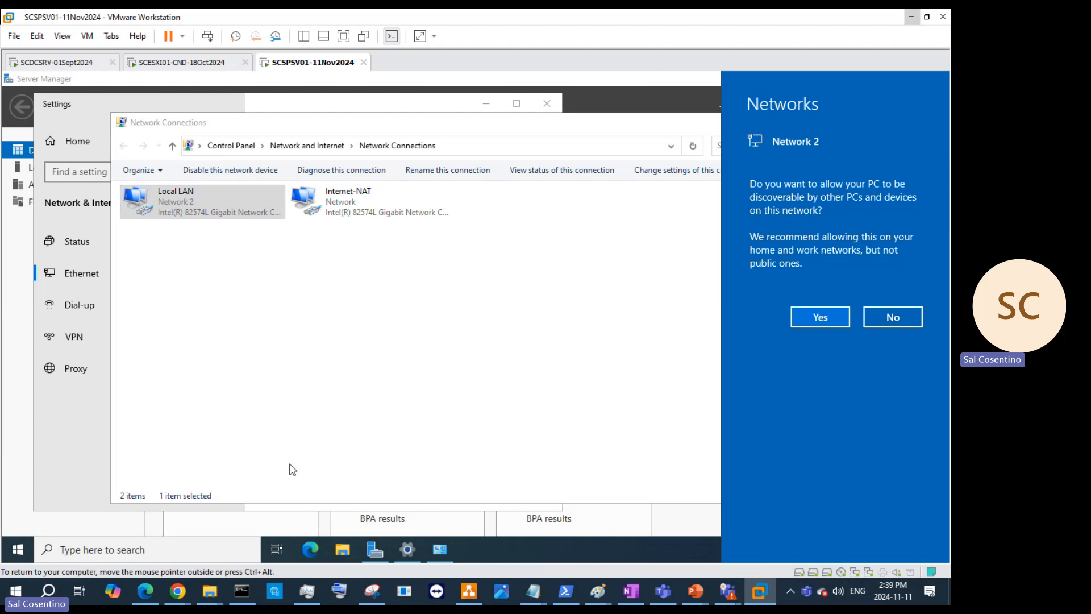
left_click(827, 315)
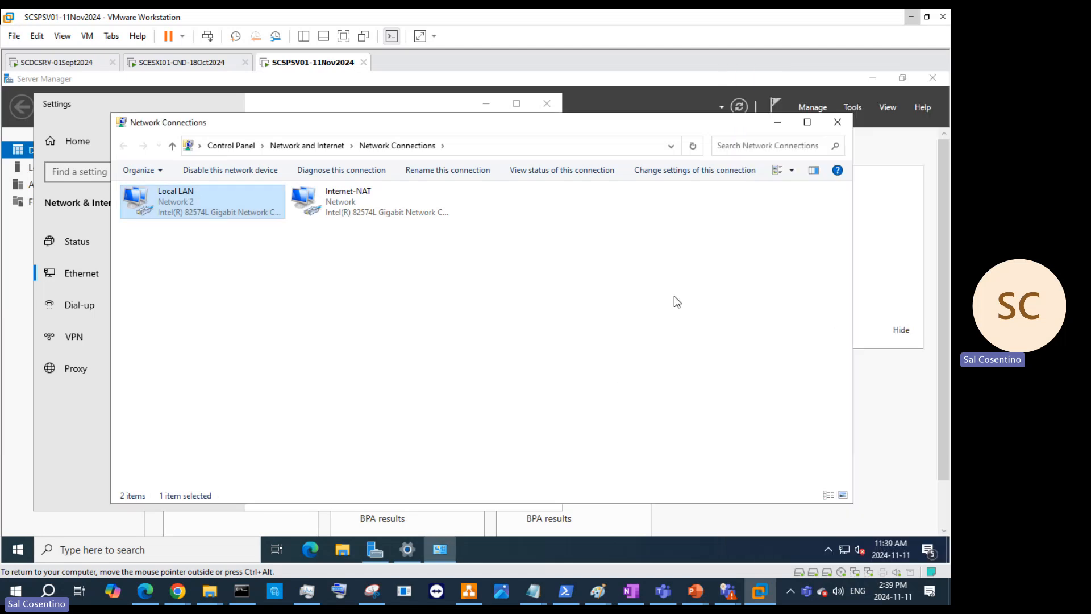
Open Command Prompt as administrator and test connectivity and name resolution with ping scdcsrv and nslookup
left_click(140, 549)
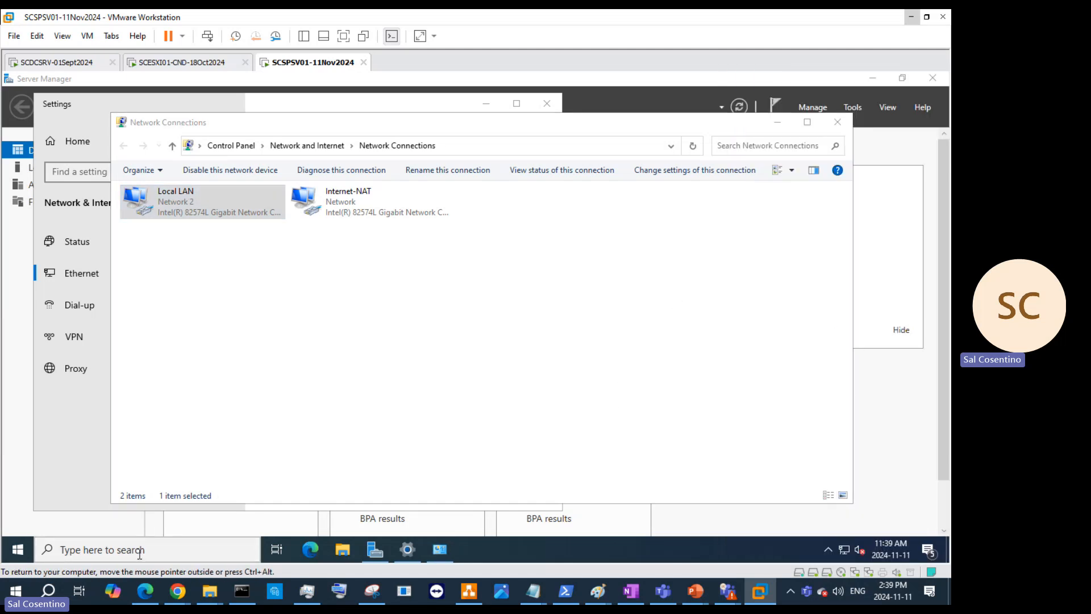
type("cmd")
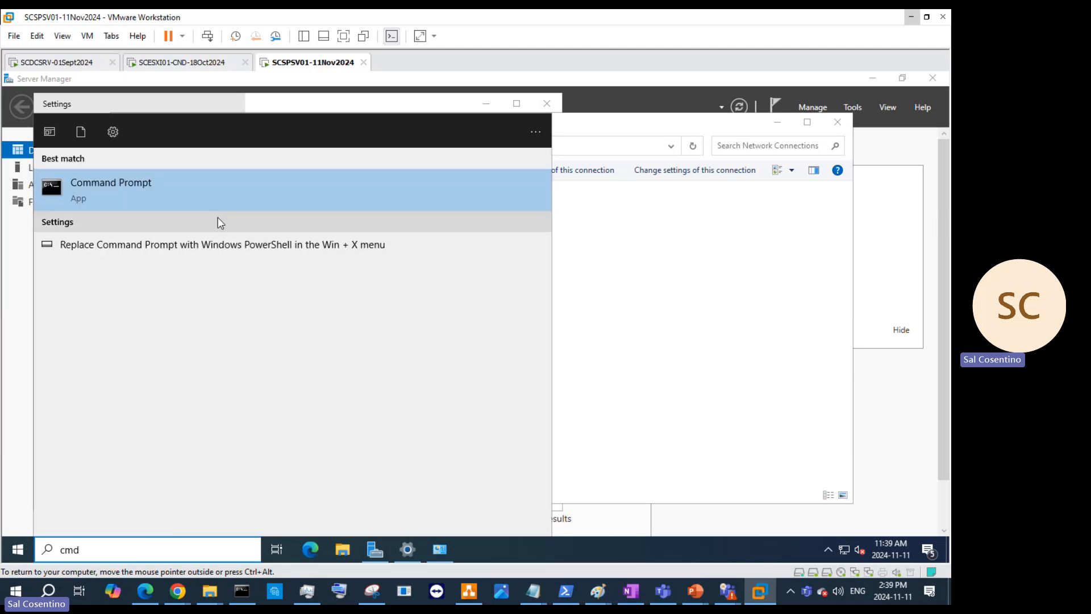
right_click(227, 201)
left_click(243, 212)
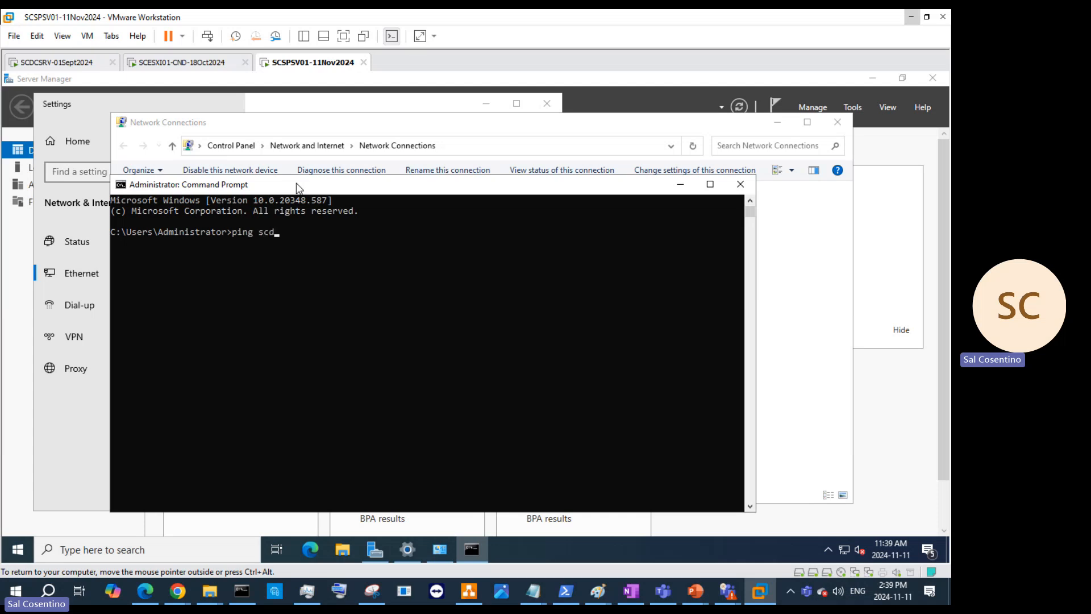
type("csrv")
key("Return")
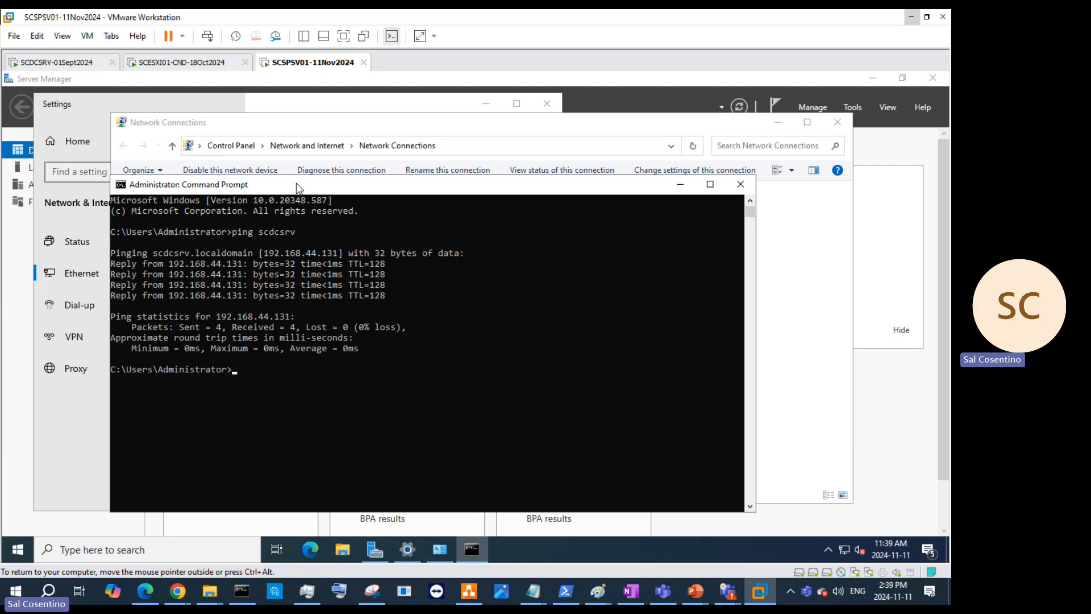
type("slookup")
key("Return")
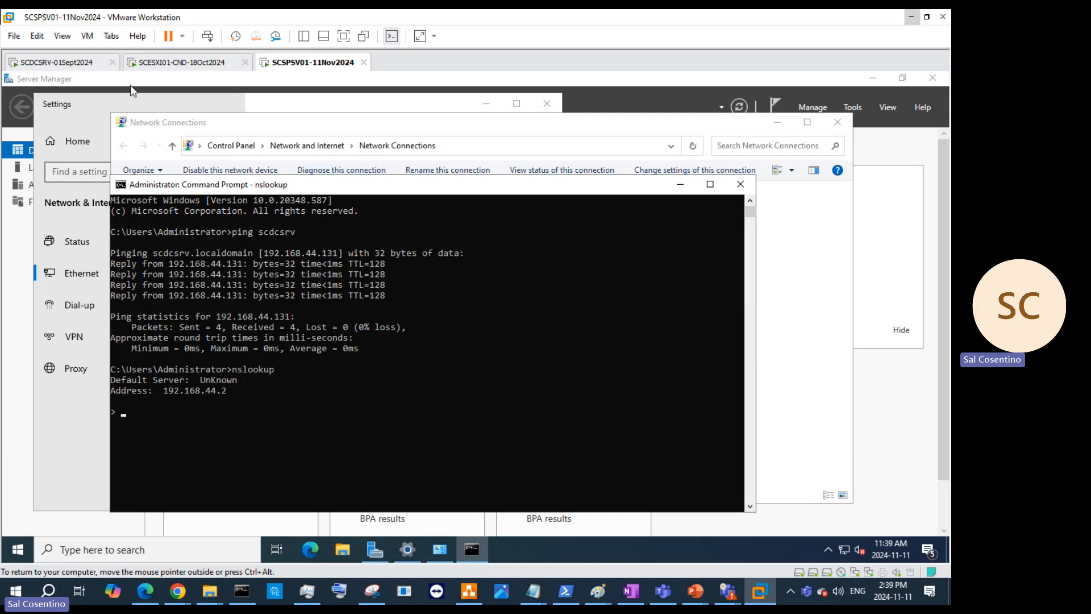
Remove the NAT-connected Network Adapter 2 from the SCDCSRV-01Sept2024 virtual machine's hardware and save the settings
left_click(86, 63)
right_click(87, 62)
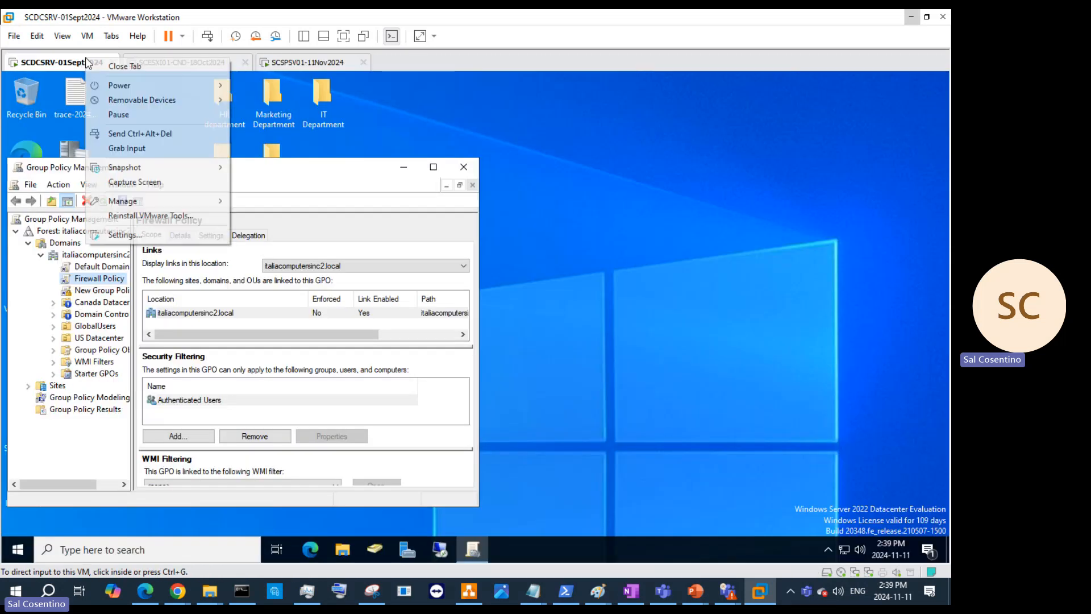
left_click(158, 234)
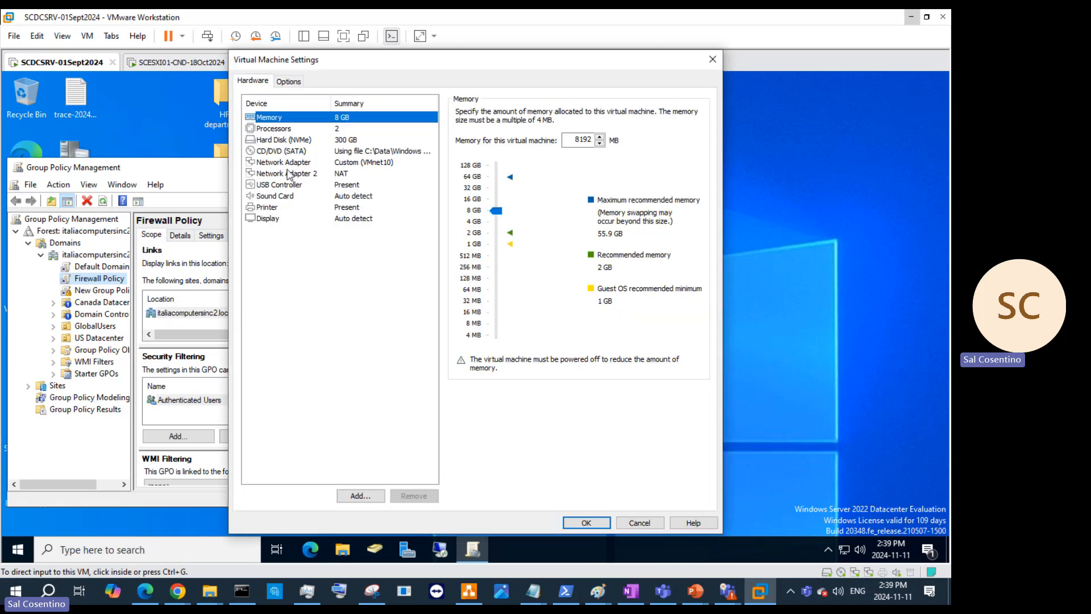
left_click(284, 162)
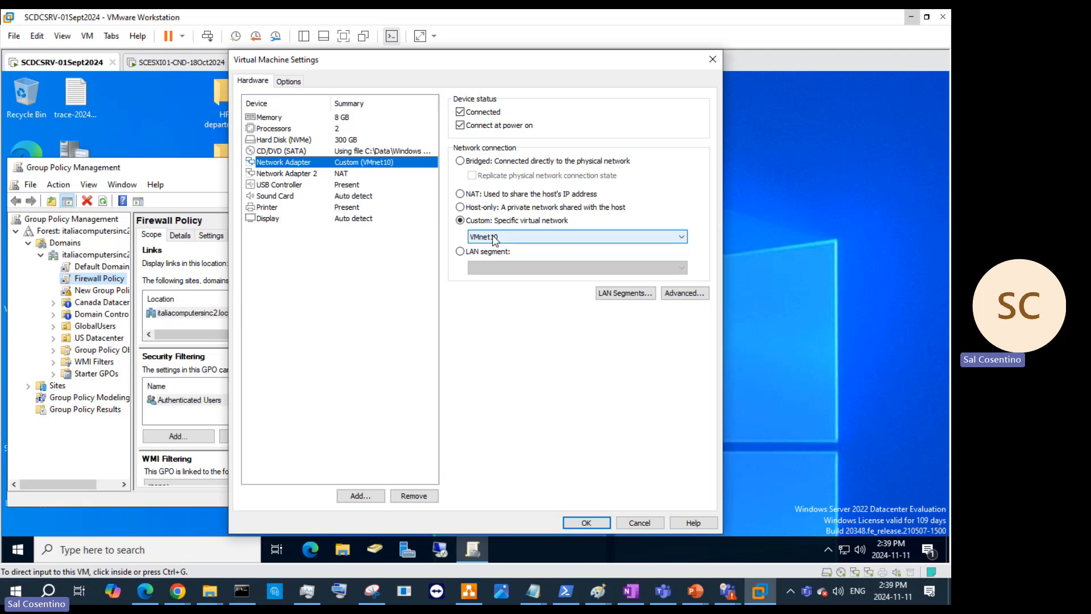
left_click(312, 174)
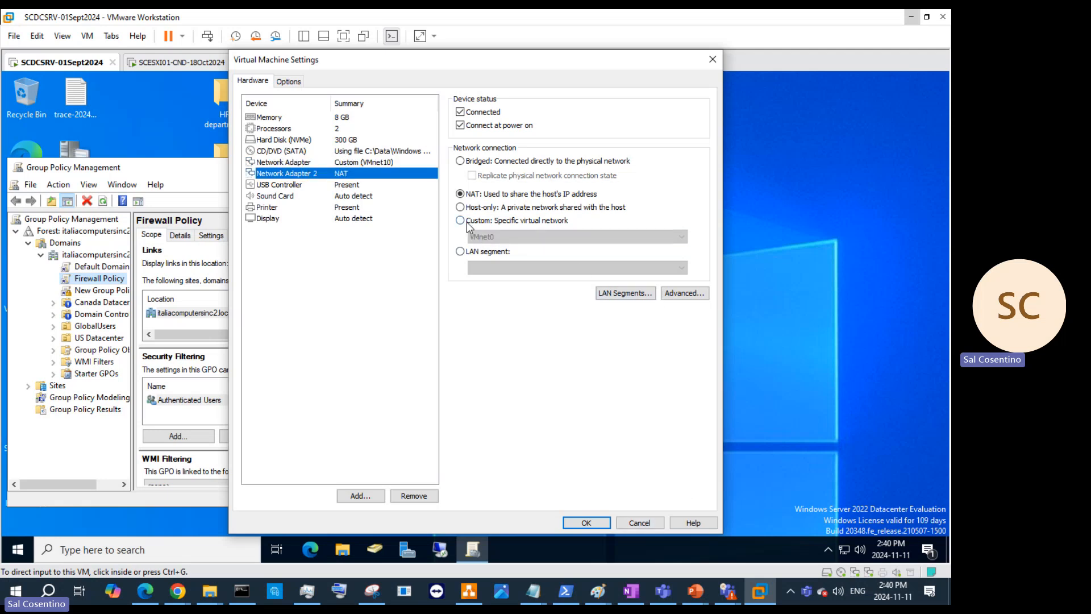
left_click(415, 496)
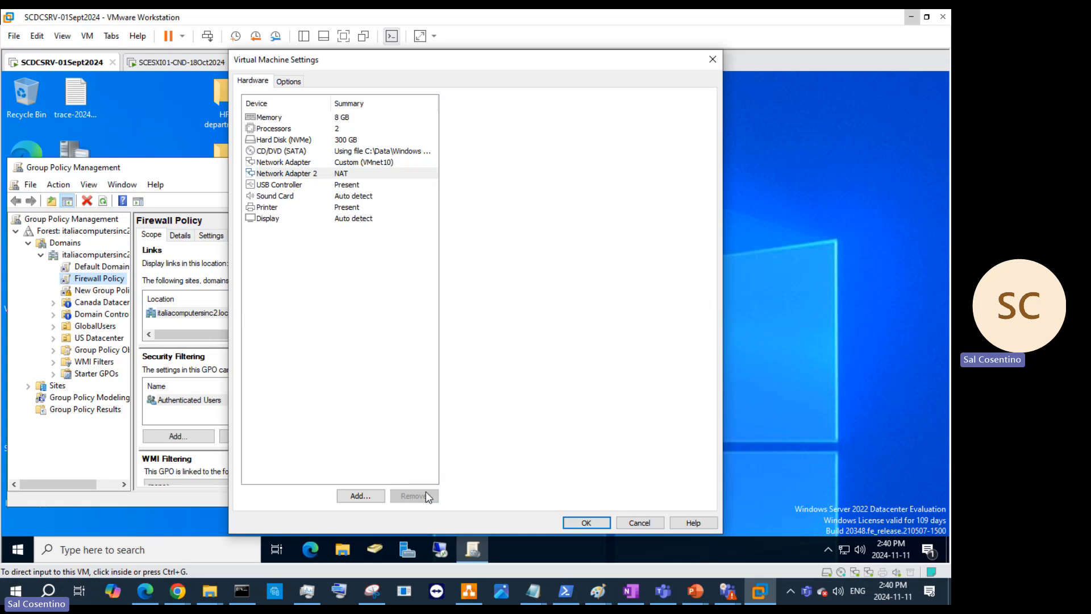
left_click(339, 163)
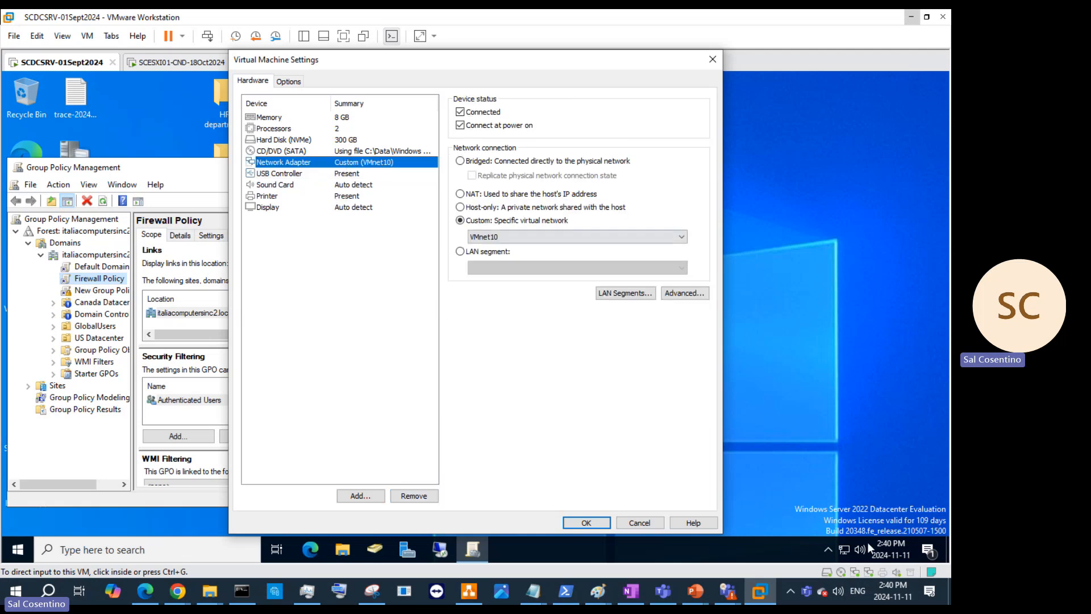
left_click(594, 522)
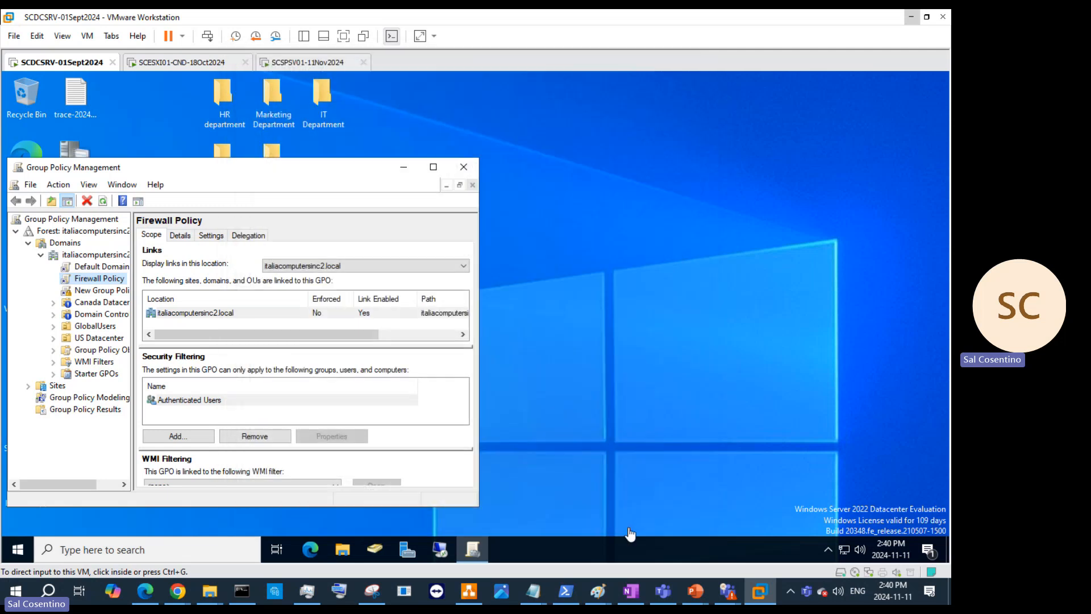
Inspect the TCP/IPv4 properties of the domain controller's Ethernet0 connection and close its dialogs without changes
left_click(832, 551)
left_click(845, 551)
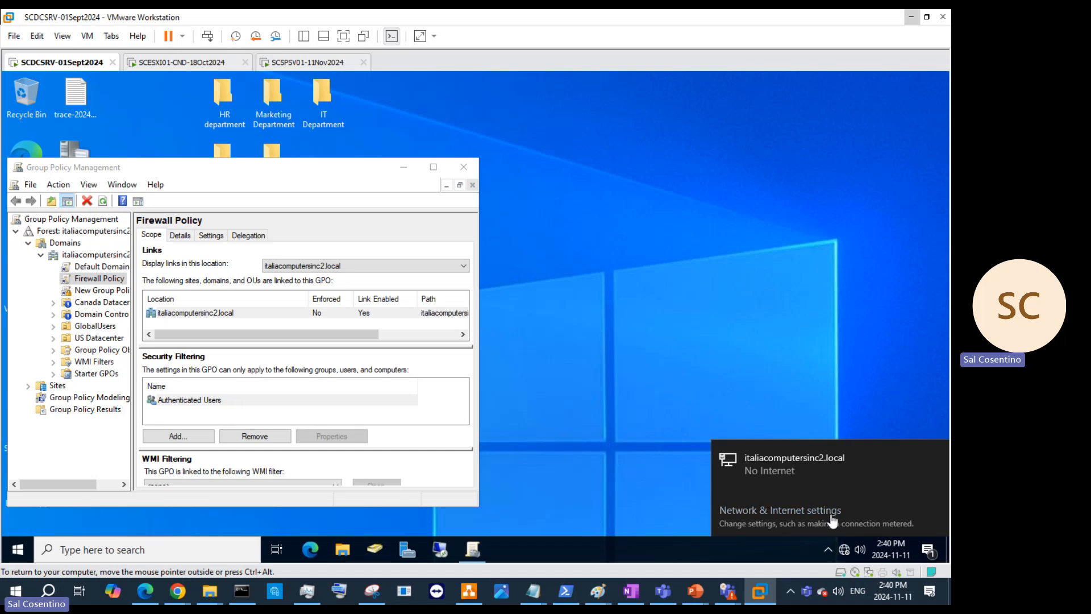
left_click(832, 516)
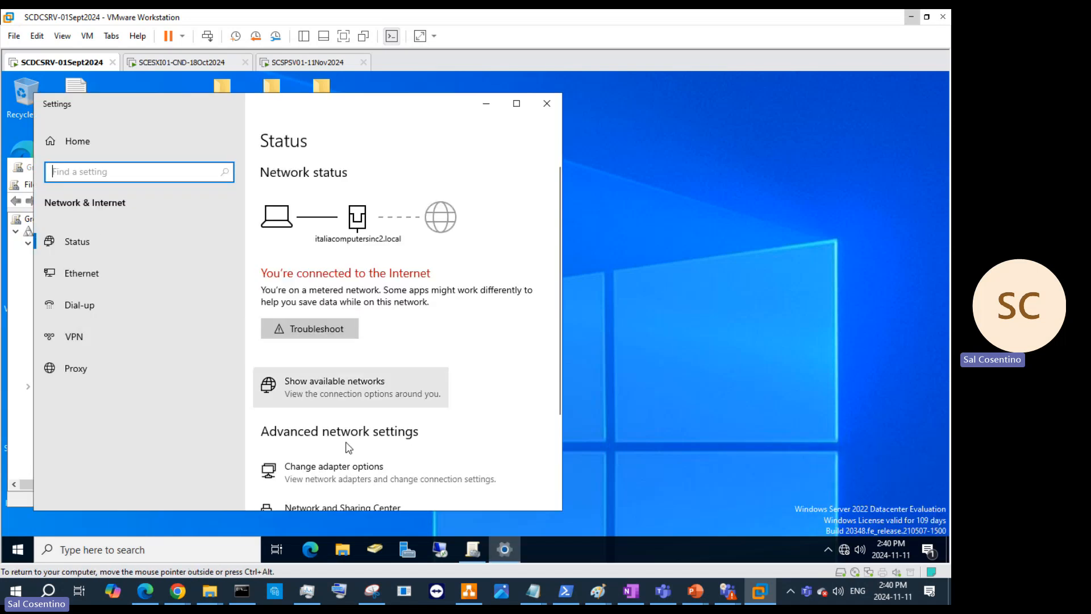
left_click(349, 481)
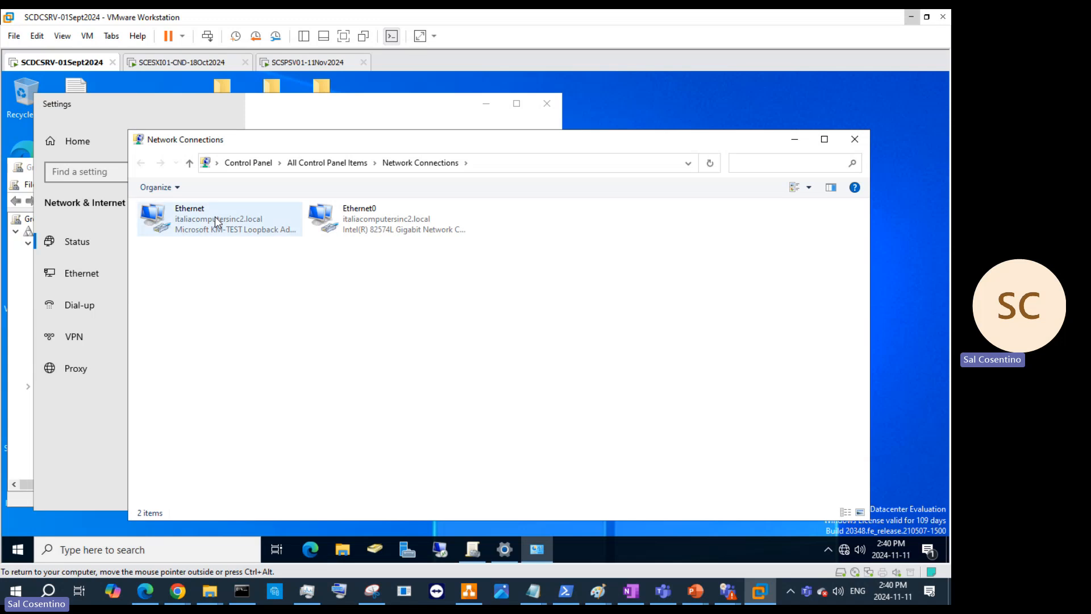
left_click(345, 216)
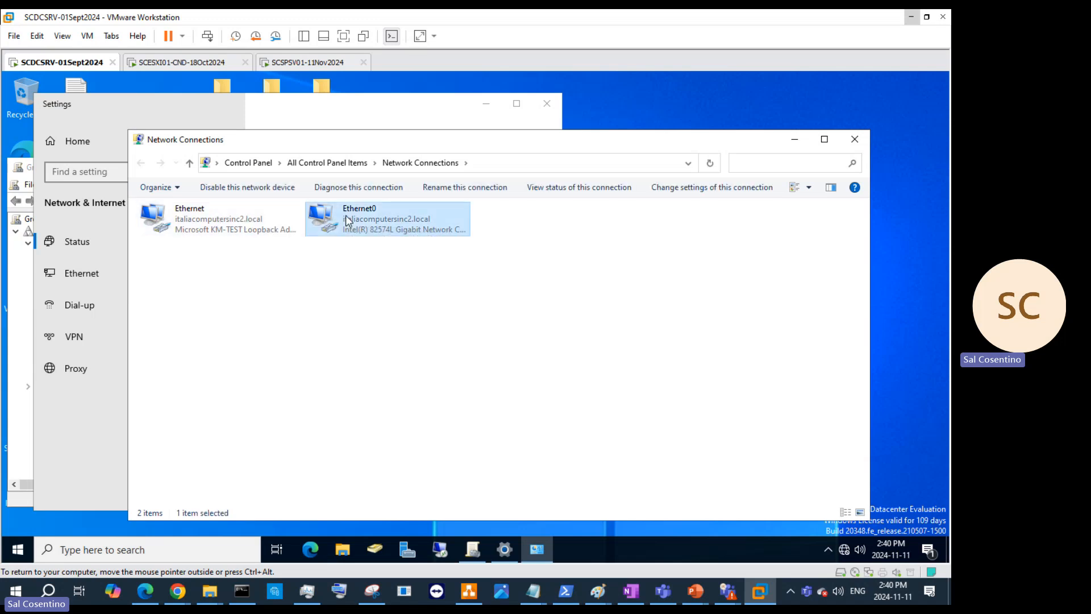
right_click(346, 216)
left_click(402, 343)
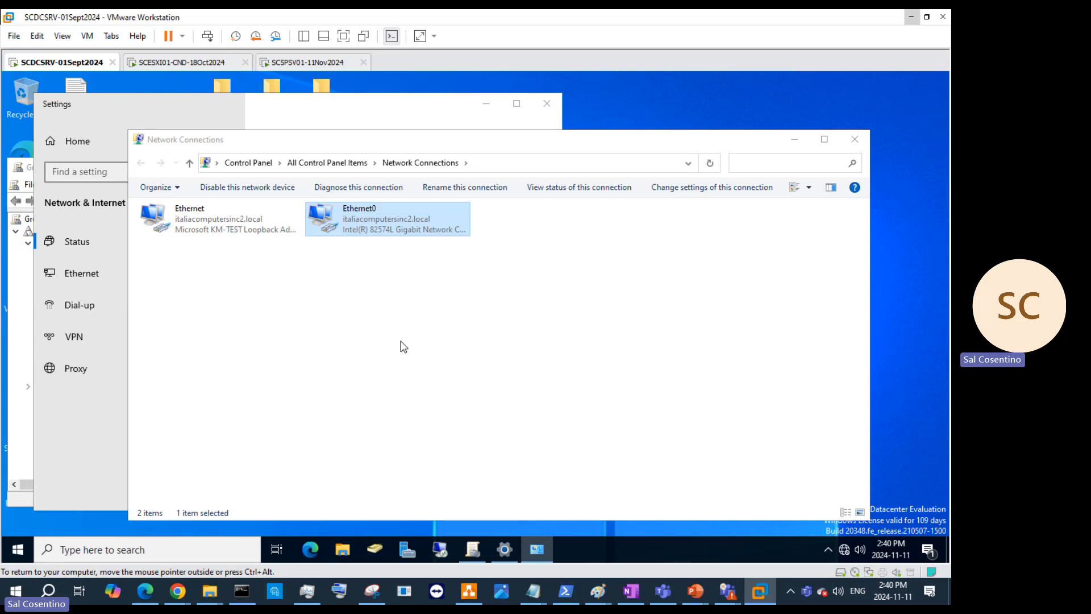
left_click(272, 350)
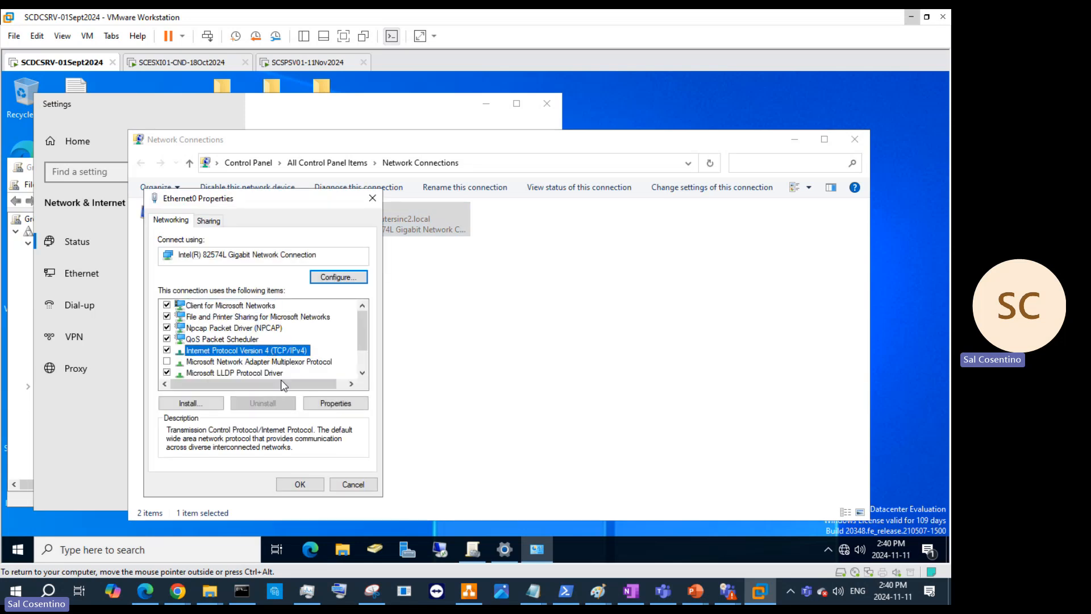
left_click(335, 403)
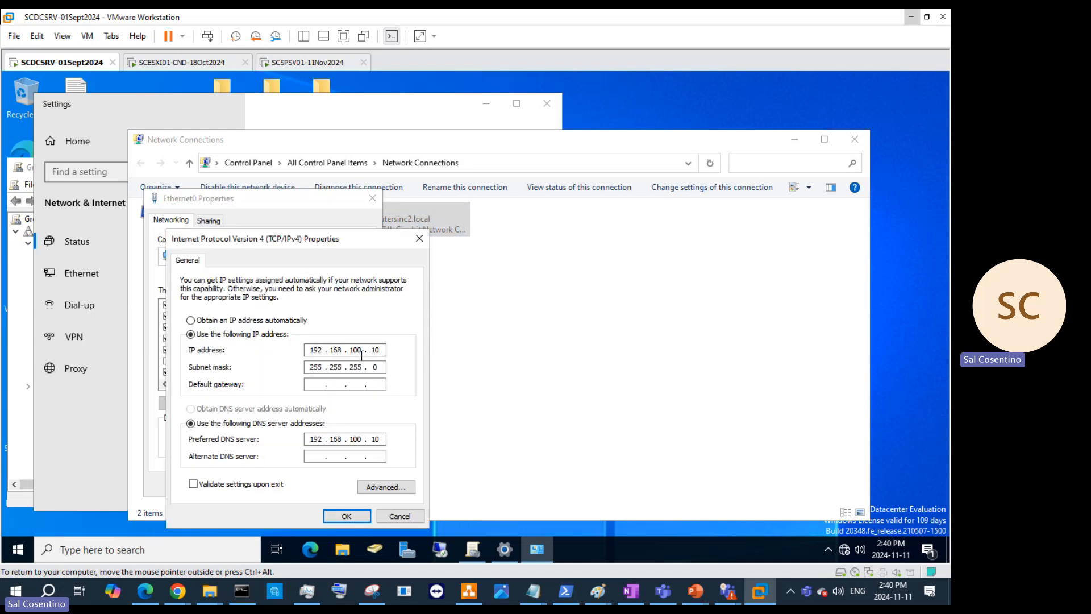
left_click(404, 519)
left_click(372, 199)
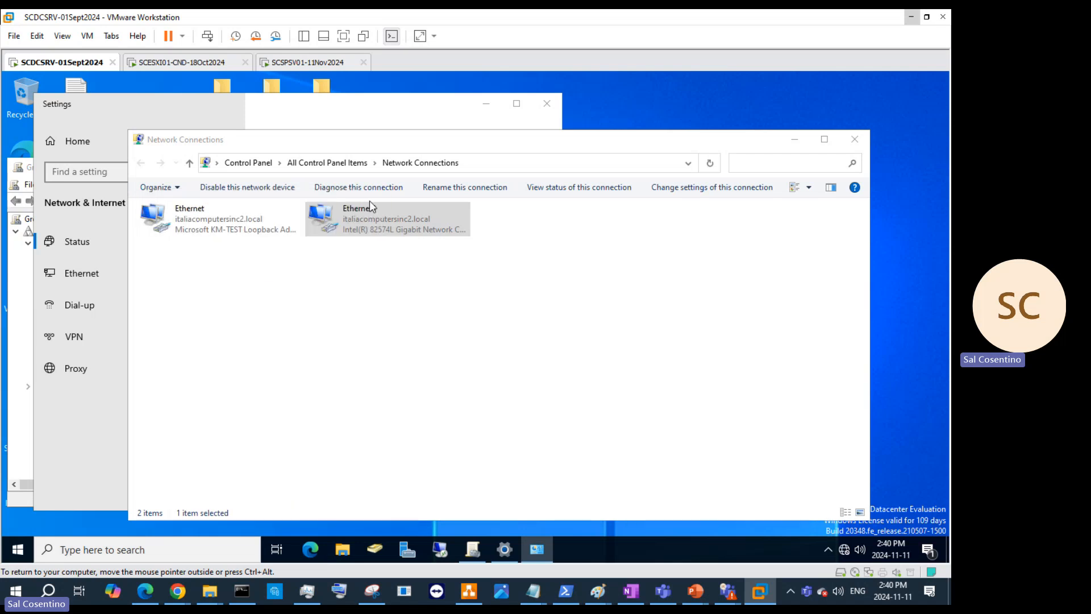
Check the TCP/IPv4 properties of the Ethernet connection on the Microsoft KM-TEST Loopback Adapter and dismiss them without changes
right_click(262, 229)
left_click(312, 353)
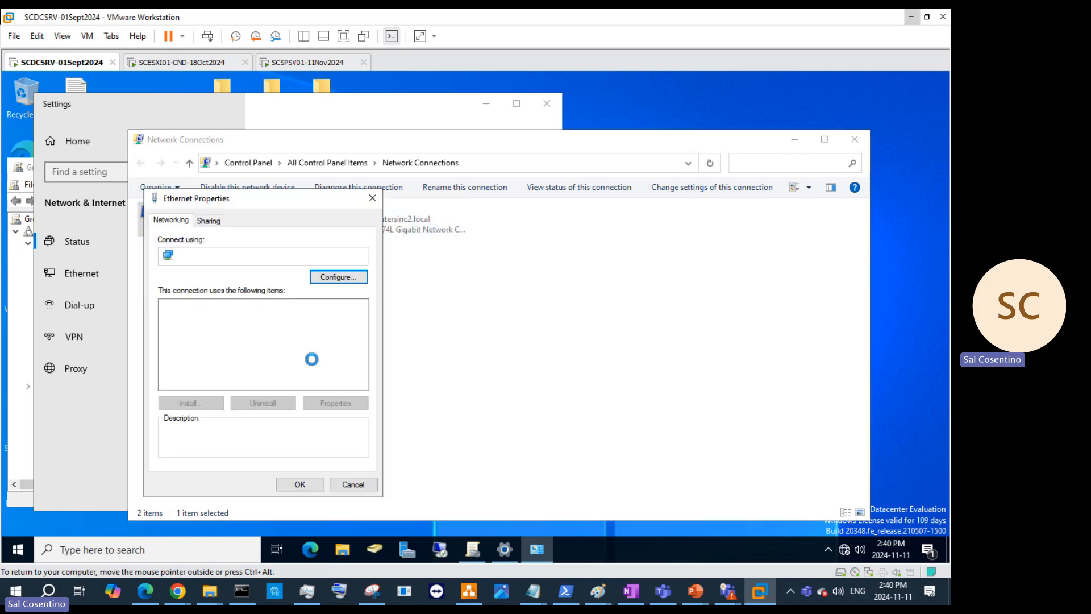
left_click(278, 351)
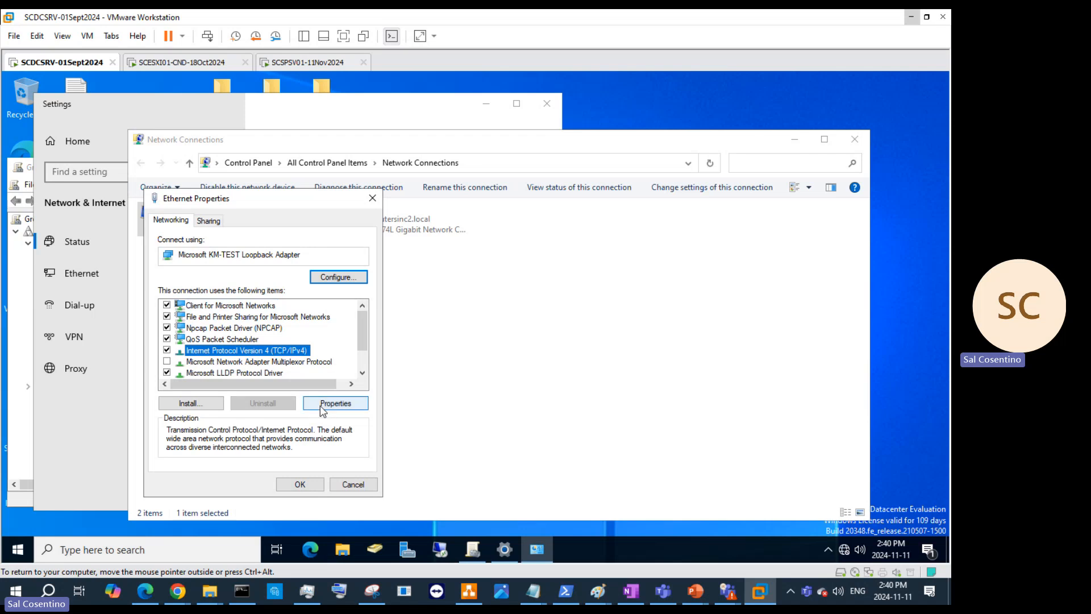
left_click(335, 404)
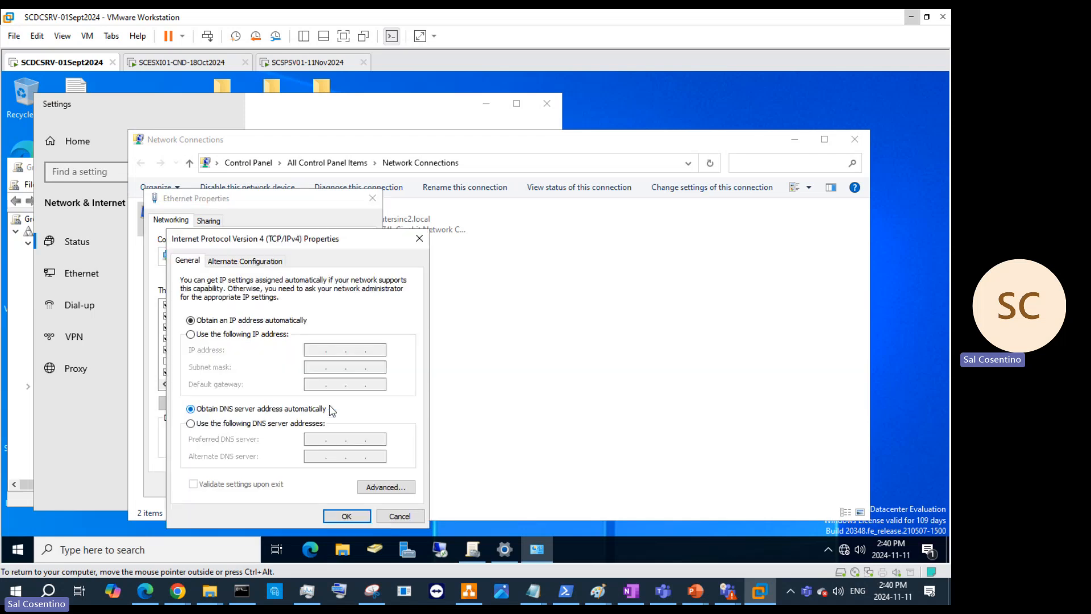
left_click(419, 240)
left_click(373, 199)
Disable the Ethernet loopback connection on the domain controller and close Network Connections
right_click(225, 217)
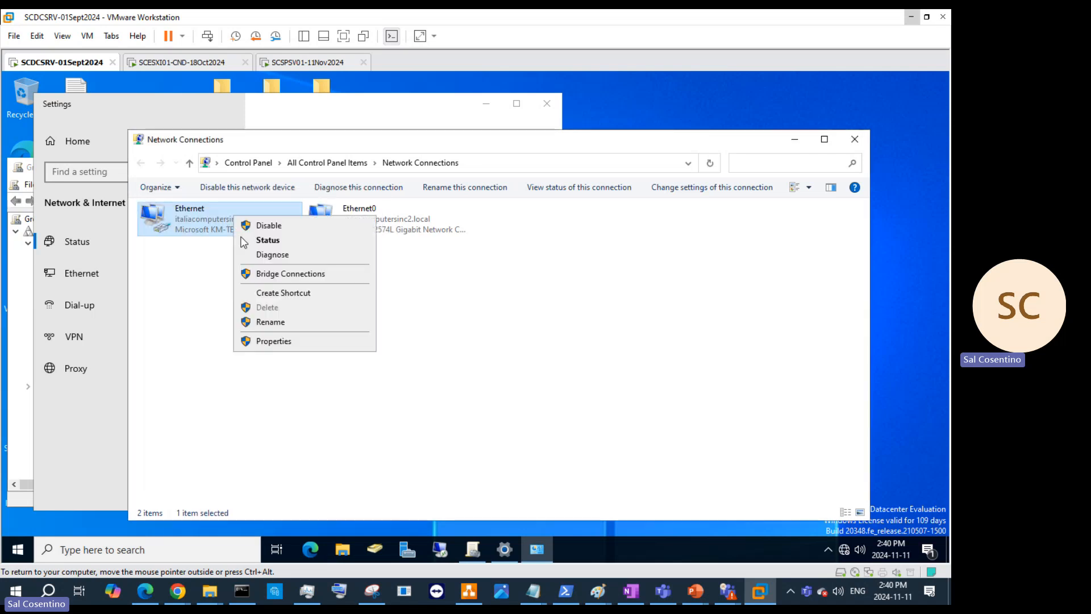
left_click(267, 226)
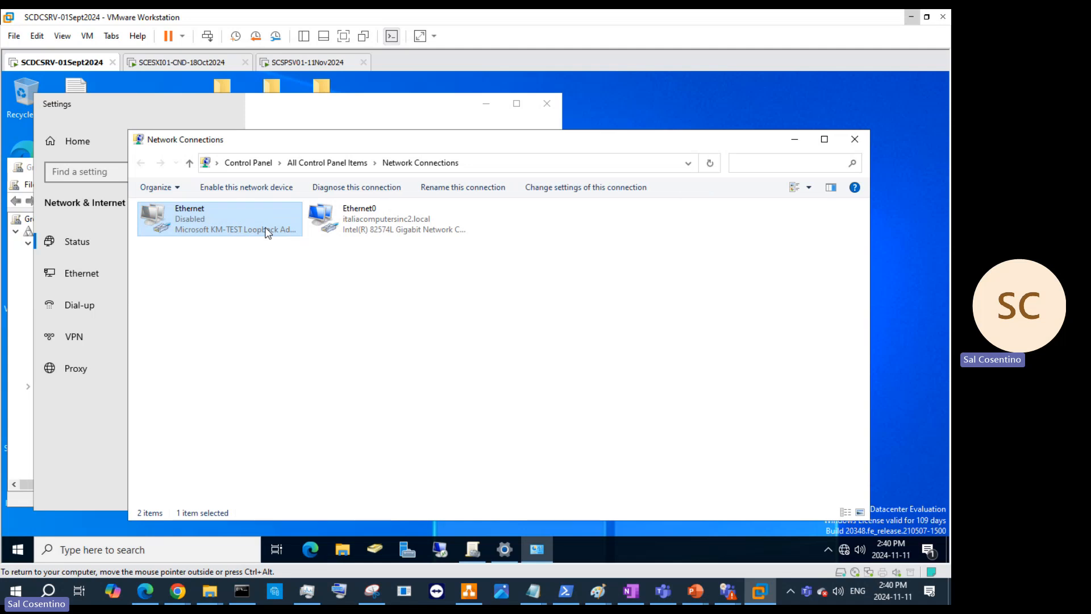
left_click(372, 230)
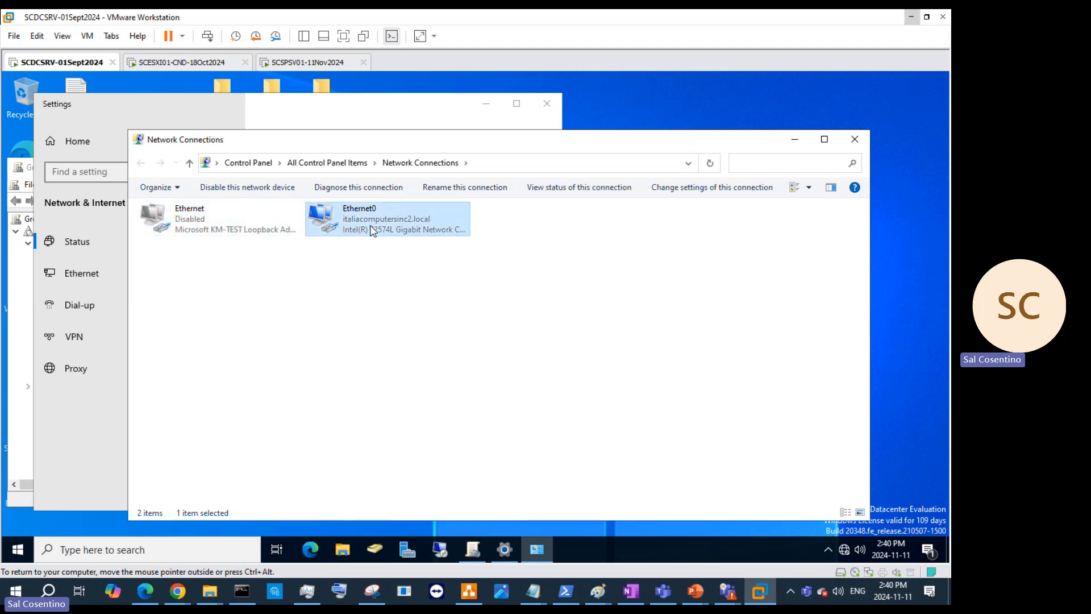
left_click(866, 138)
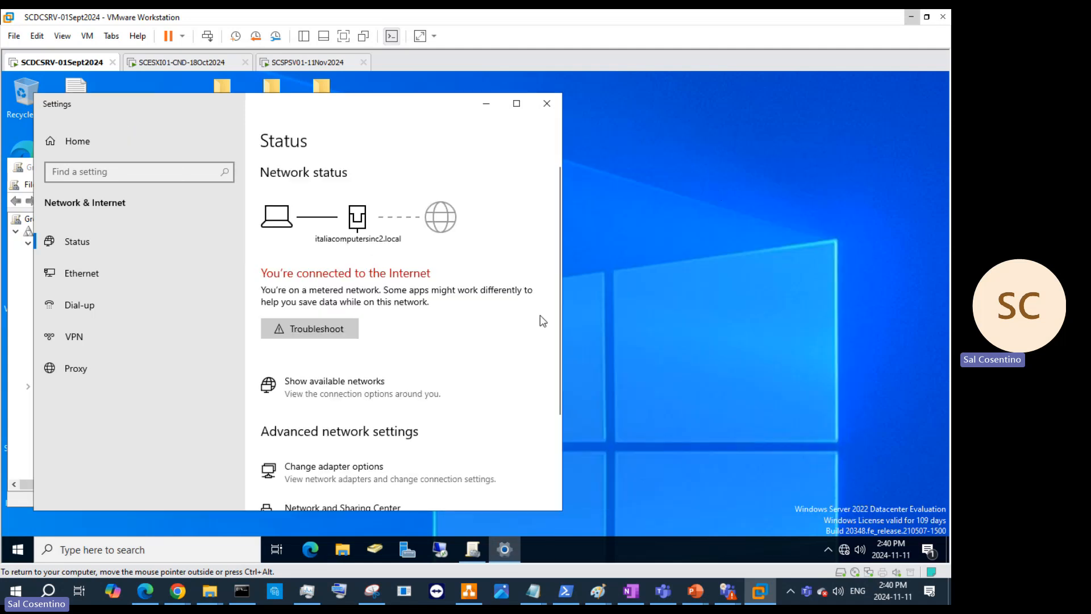
Open Command Prompt on the domain controller and try to renew its IP configuration with ipconfig /renew
left_click(174, 551)
type("cmd")
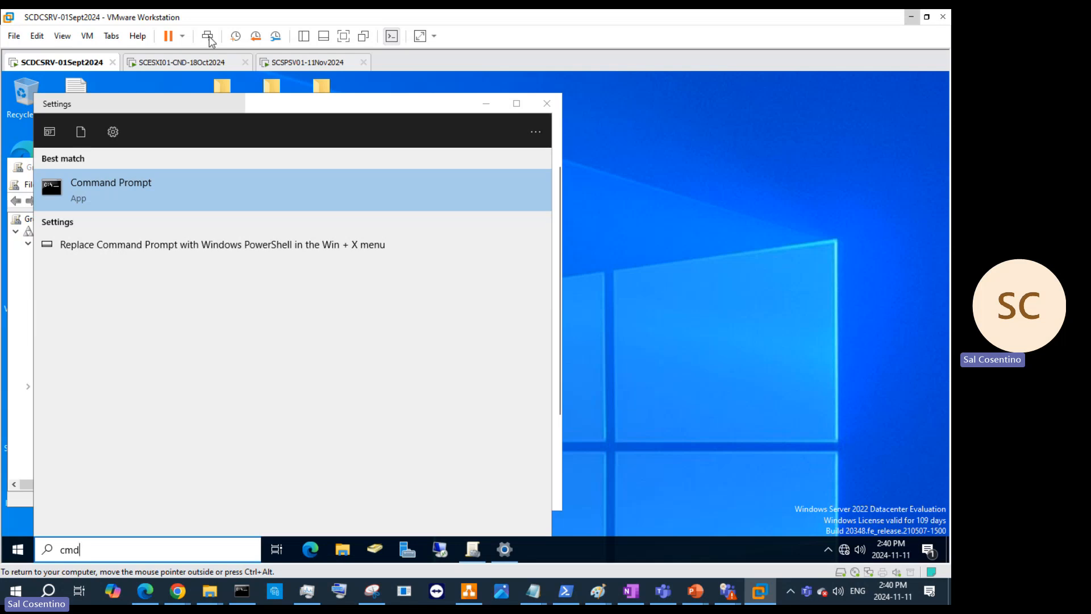
left_click(199, 198)
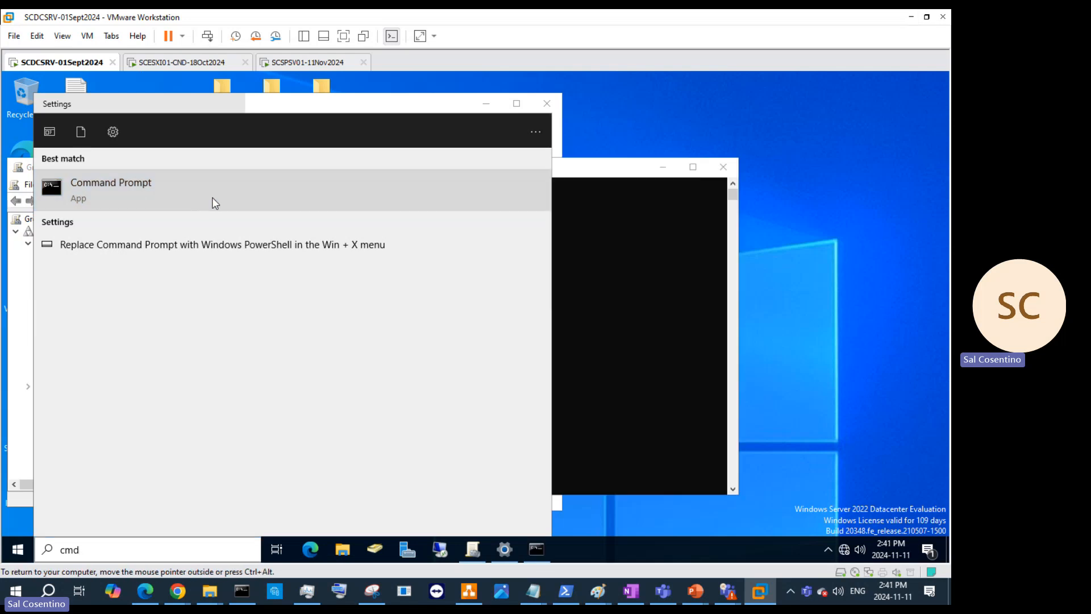
left_click(592, 233)
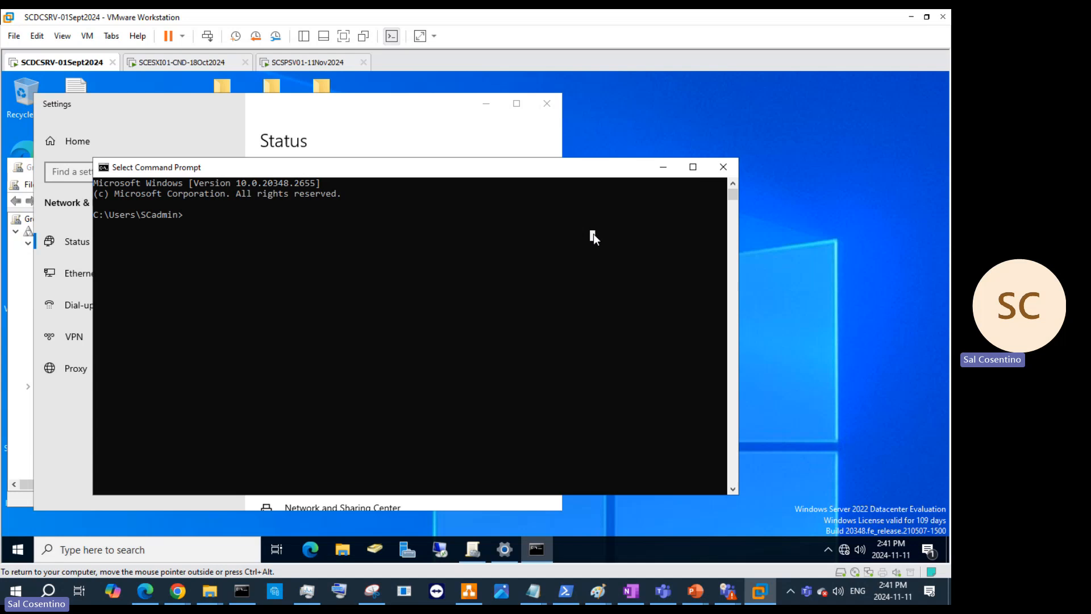
type("ipconfoig")
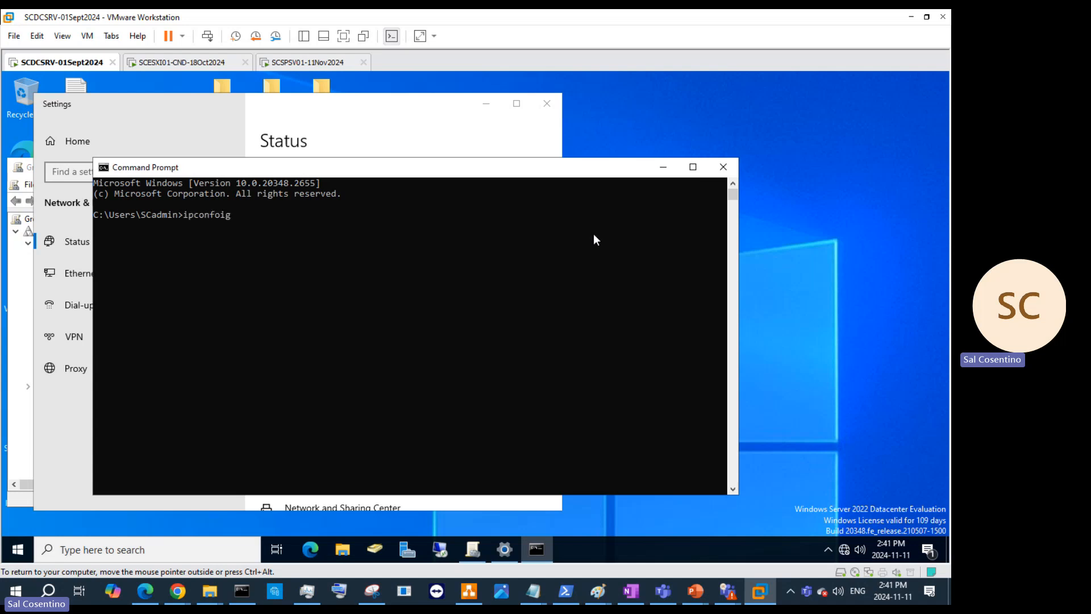
key("BackSpace")
key("BackSpace")
type("ig /renew")
key("Return")
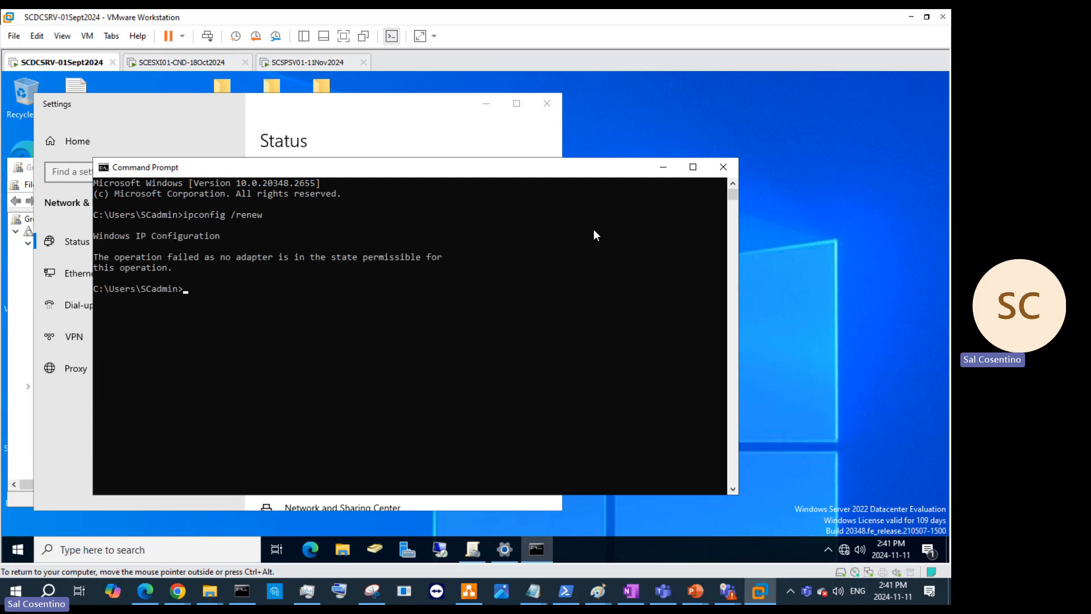
Run ipconfig to list the domain controller's current IP configuration
key("Up")
key("BackSpace")
key("BackSpace")
key("BackSpace")
key("BackSpace")
key("BackSpace")
key("Return")
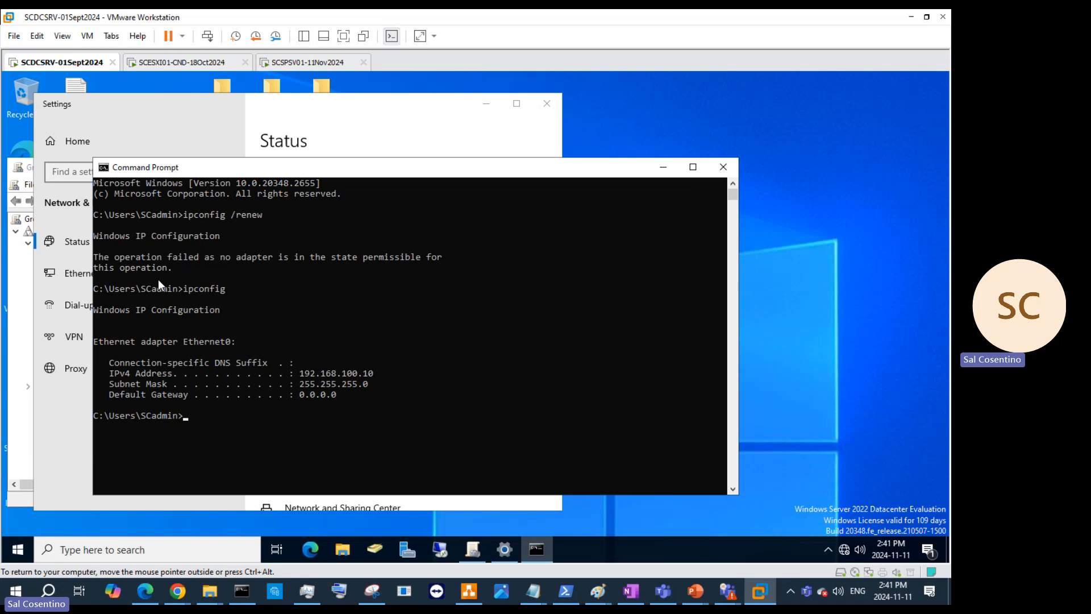
Close the Group Policy Management window on the domain controller
left_click(26, 294)
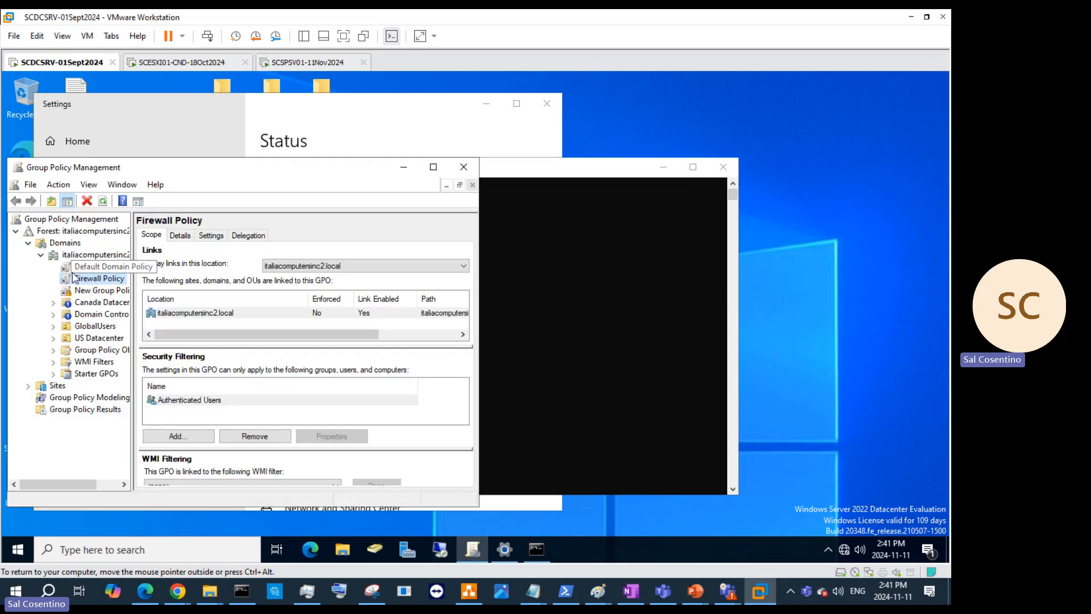
left_click(464, 166)
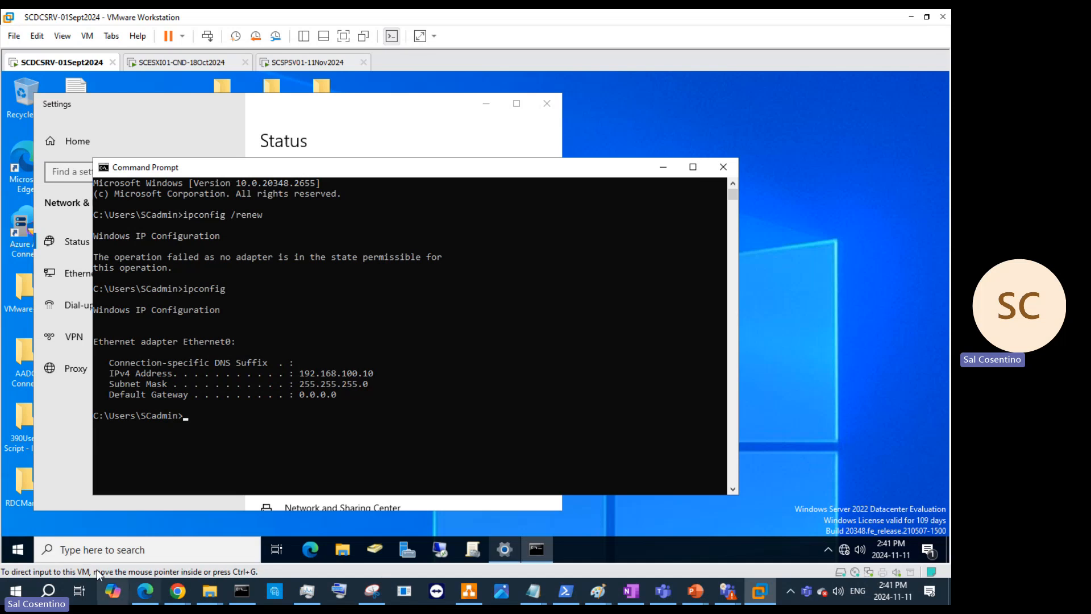
left_click(19, 548)
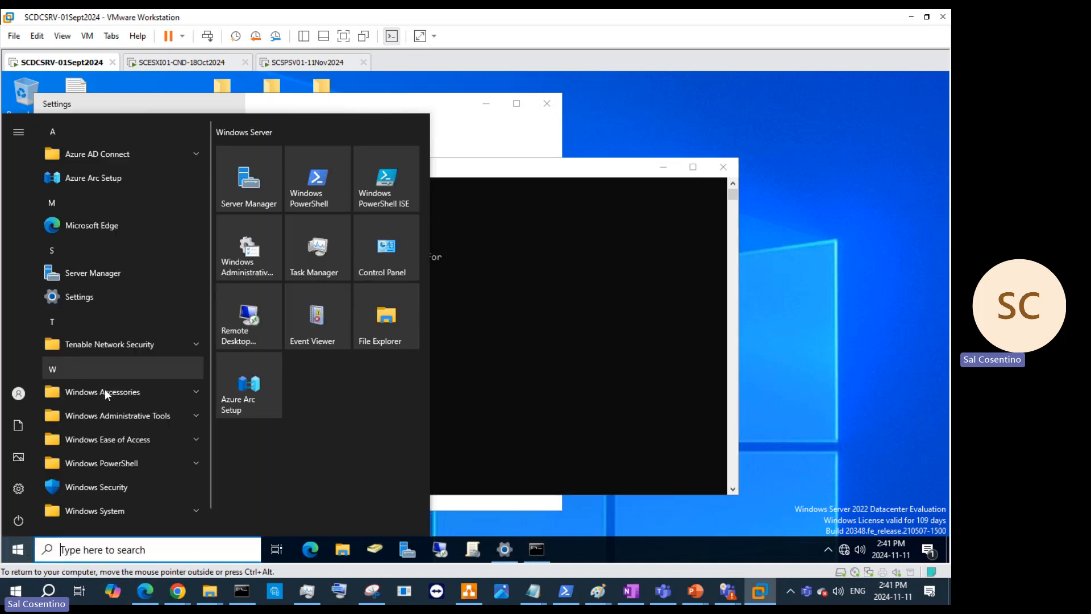
left_click(112, 439)
key("Escape")
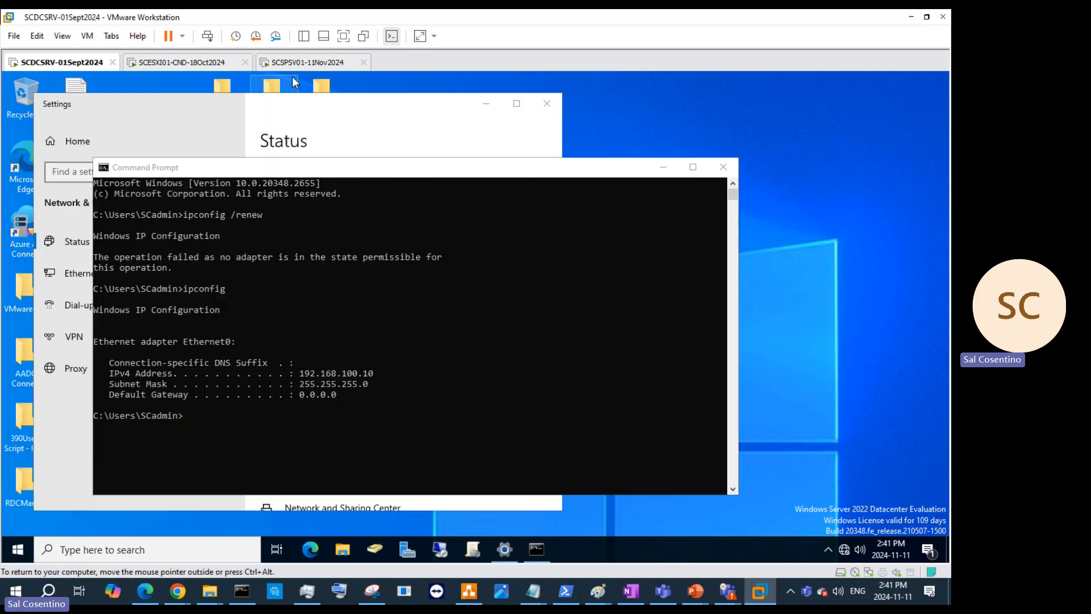
Switch to the SCSPSV01-11Nov2024 virtual machine and look up 192.168.100.8 in the running nslookup session
left_click(298, 64)
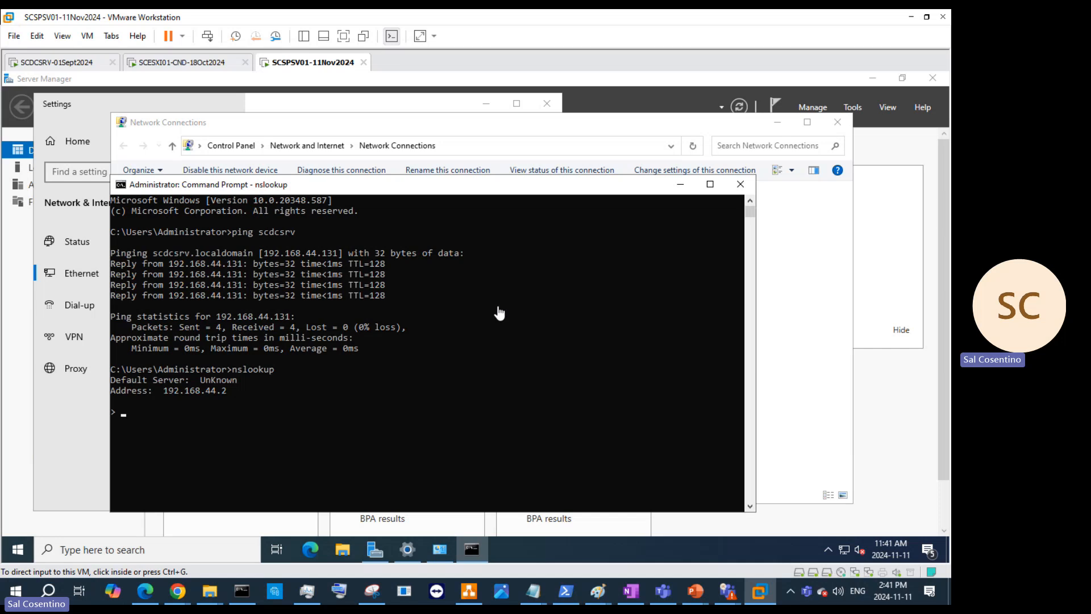
left_click(351, 391)
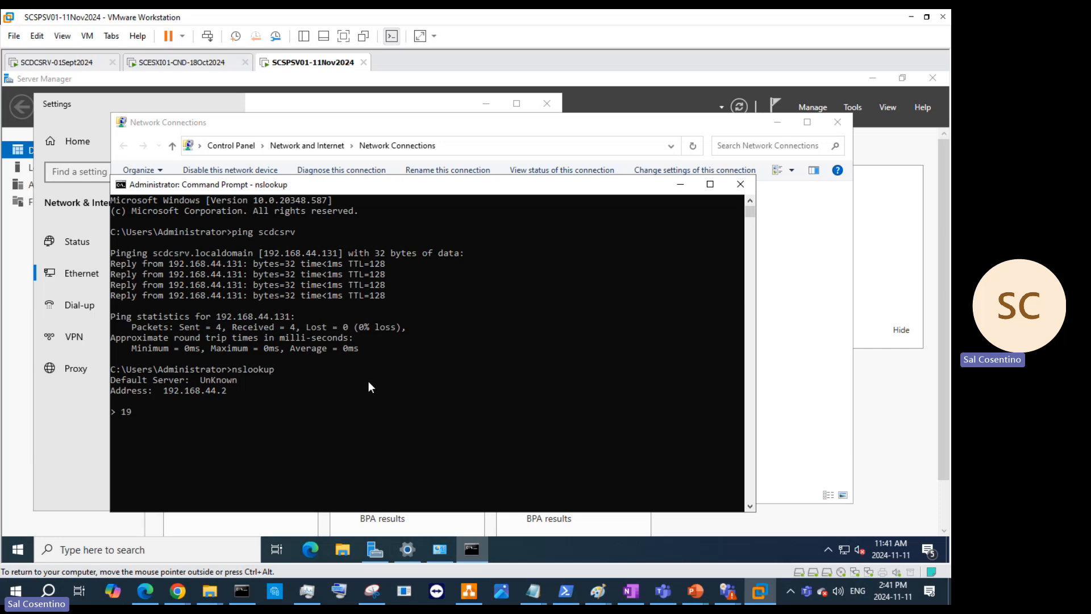
type("192.168")
type(".100.8")
key("Return")
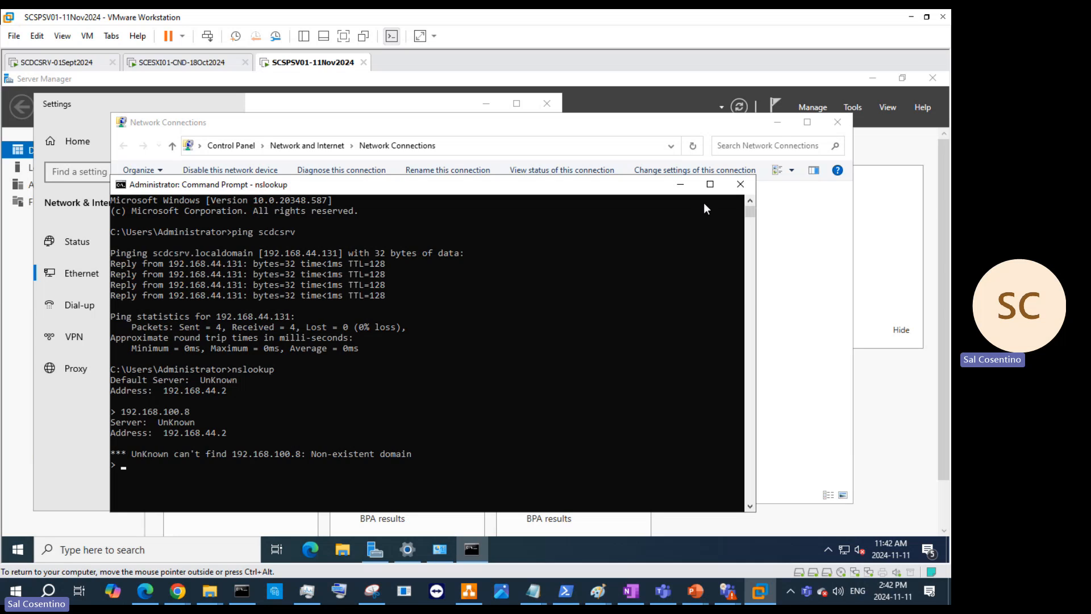
Close Command Prompt, review the Local LAN adapter's IPv4 settings, and close the network windows
left_click(734, 183)
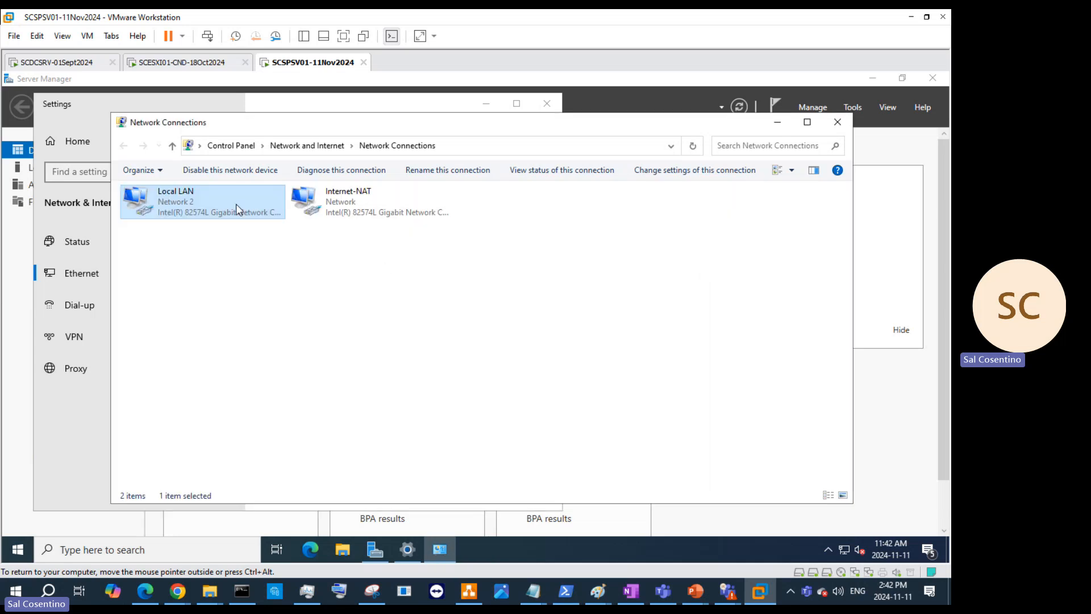
right_click(219, 201)
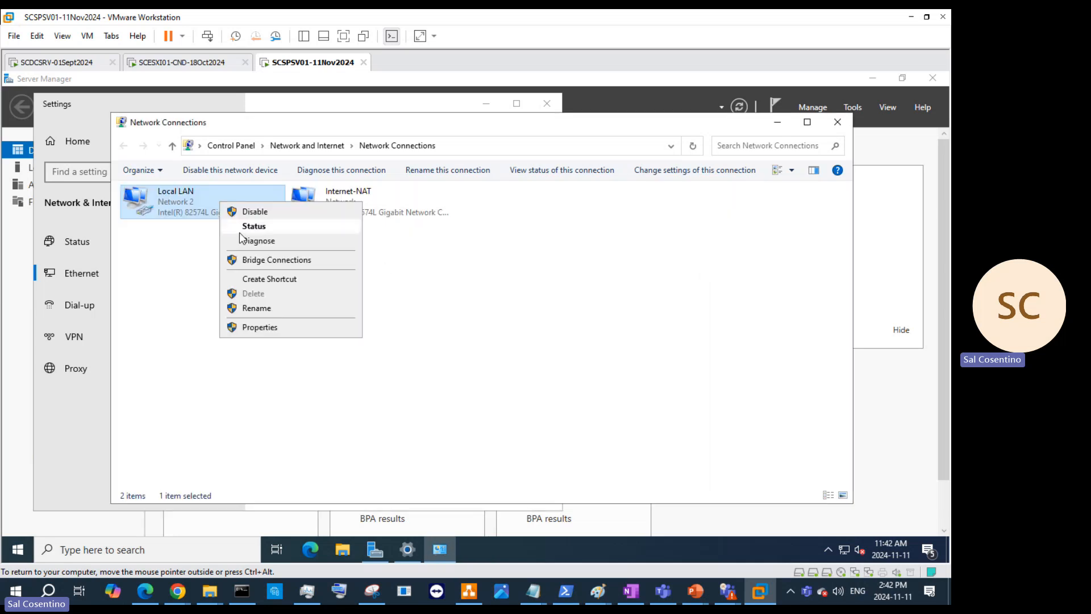
left_click(257, 328)
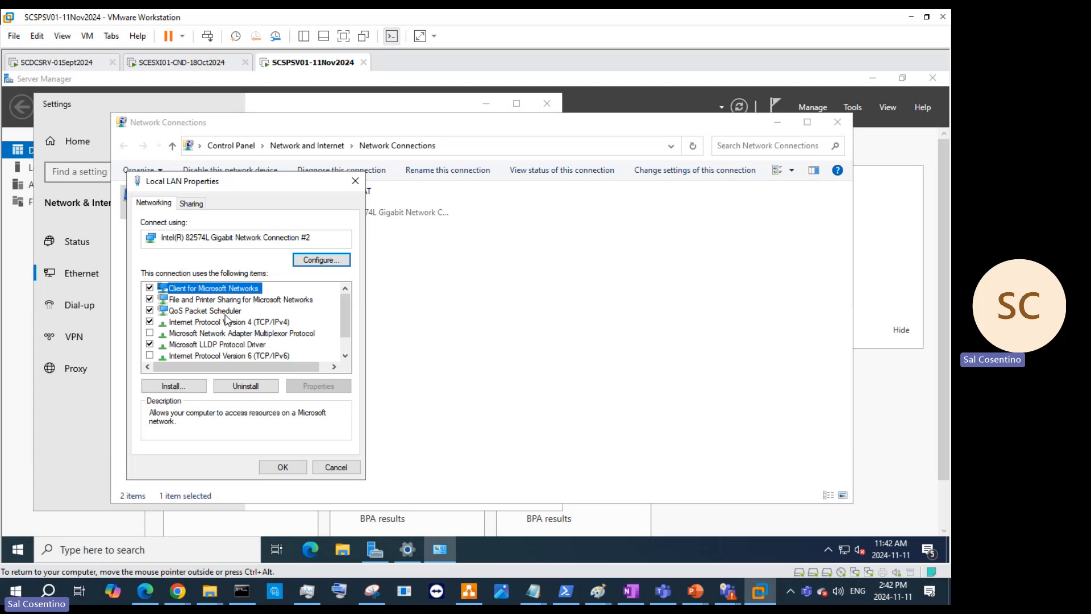
left_click(226, 322)
left_click(318, 386)
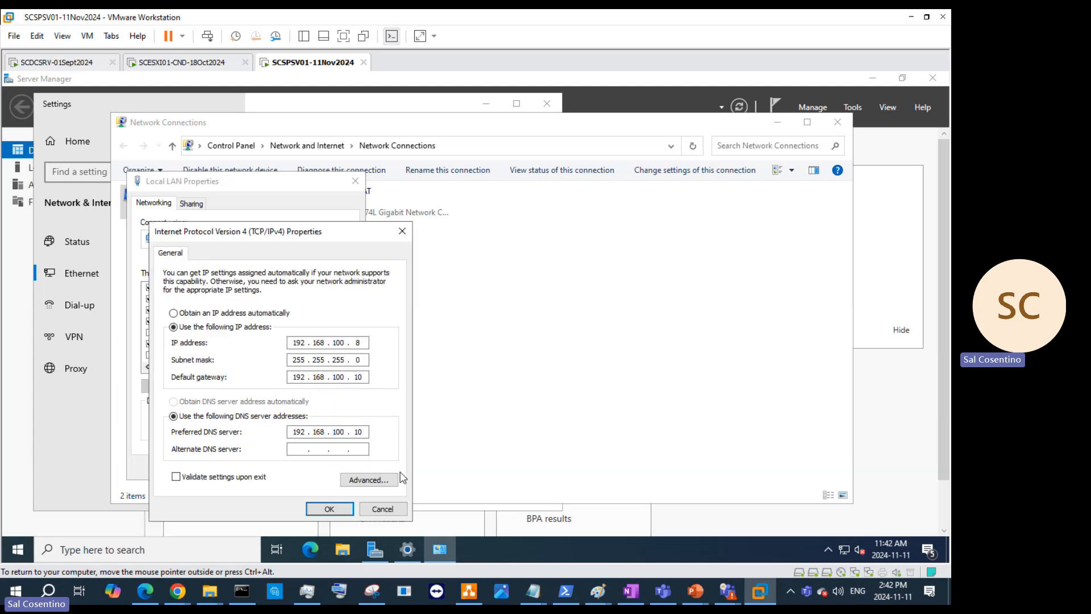
left_click(372, 510)
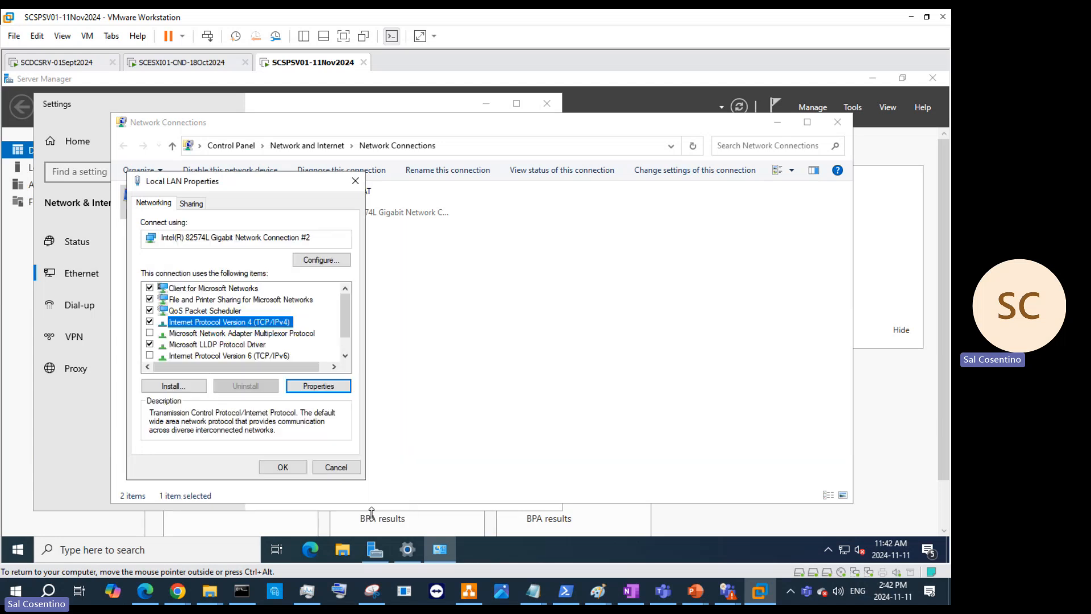
left_click(275, 469)
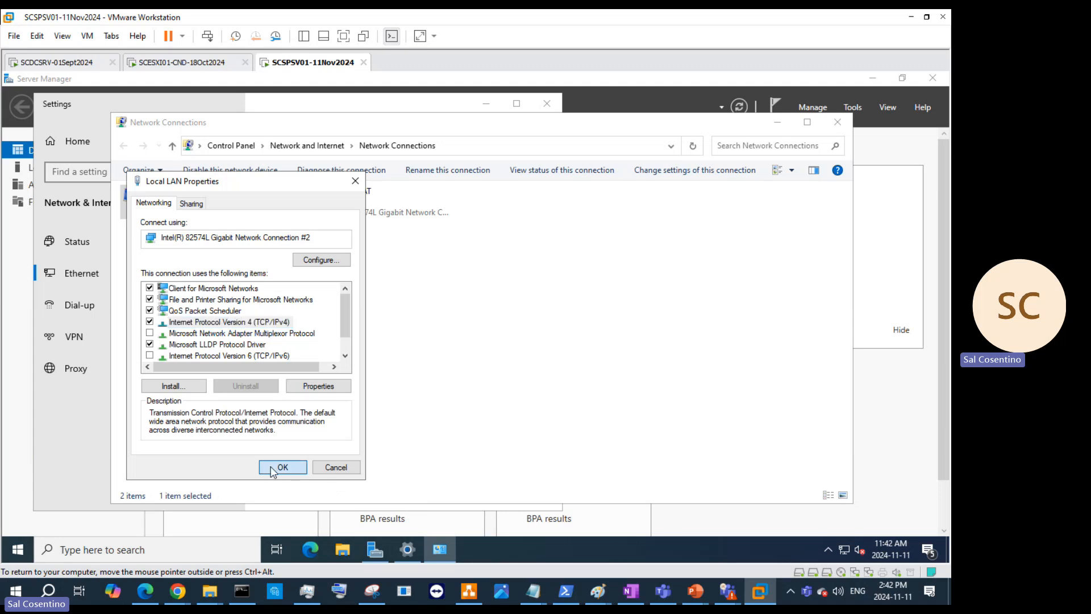
left_click(838, 121)
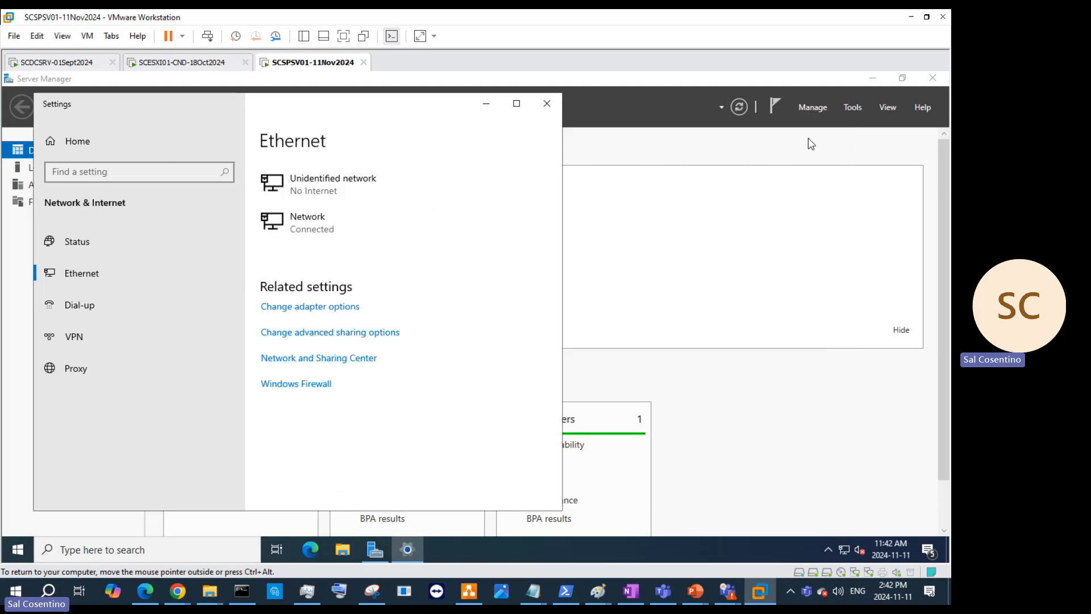
left_click(547, 103)
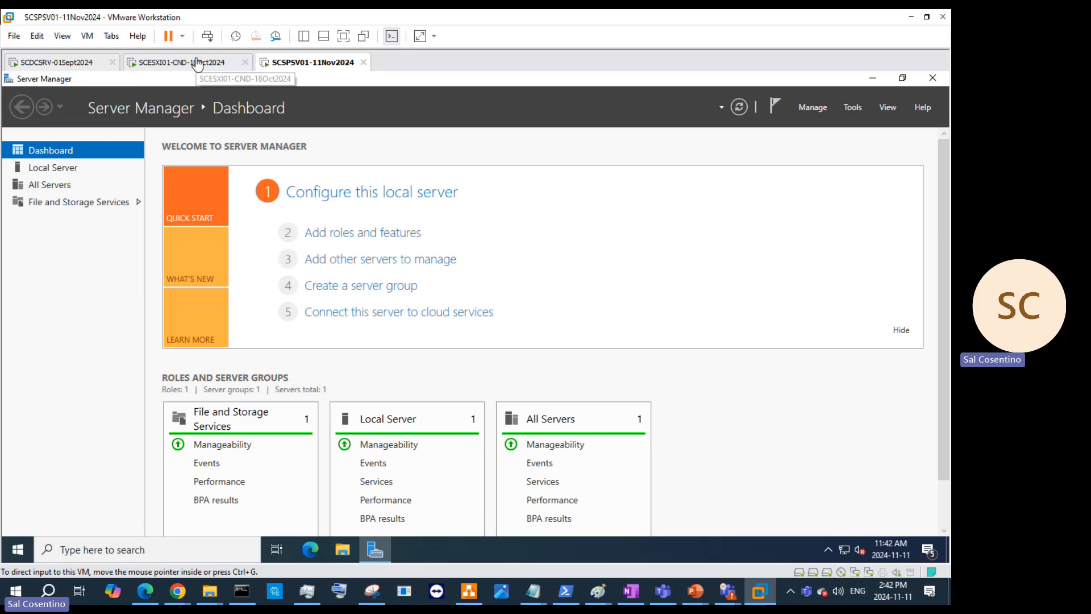
Switch to the SharePoint slide in PowerPoint and colour the checklist item "nslookup and ping to confirm" green
left_click(664, 592)
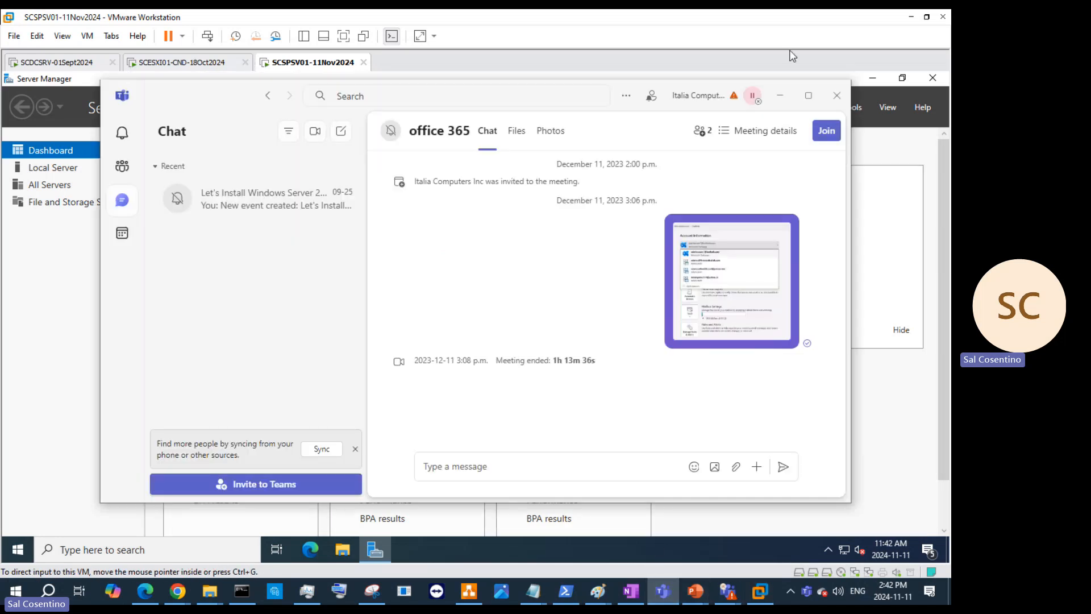
left_click(781, 95)
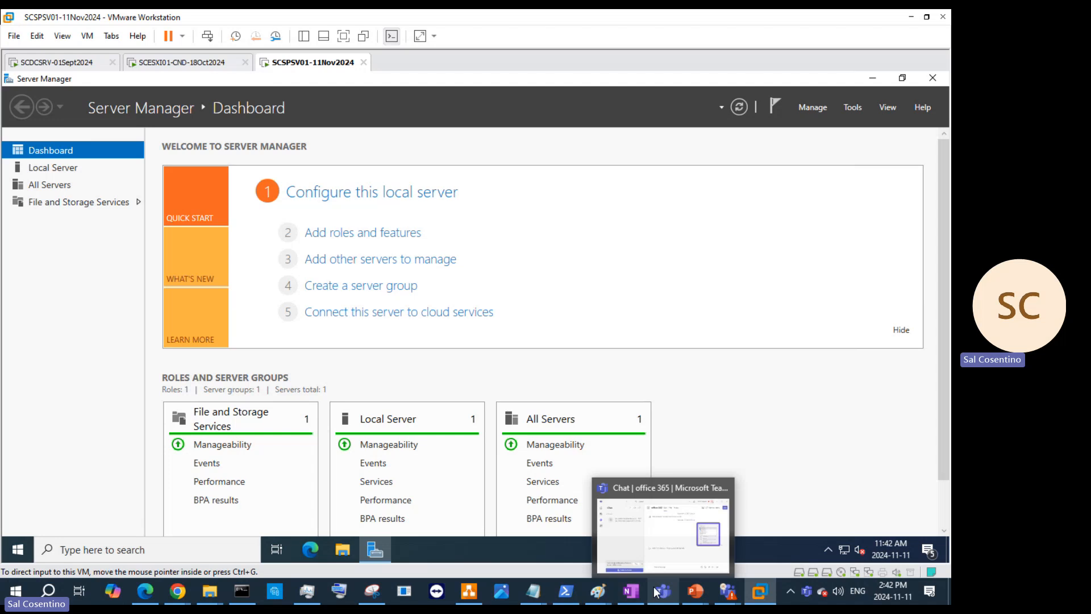
mouse_move(688, 593)
left_click(645, 556)
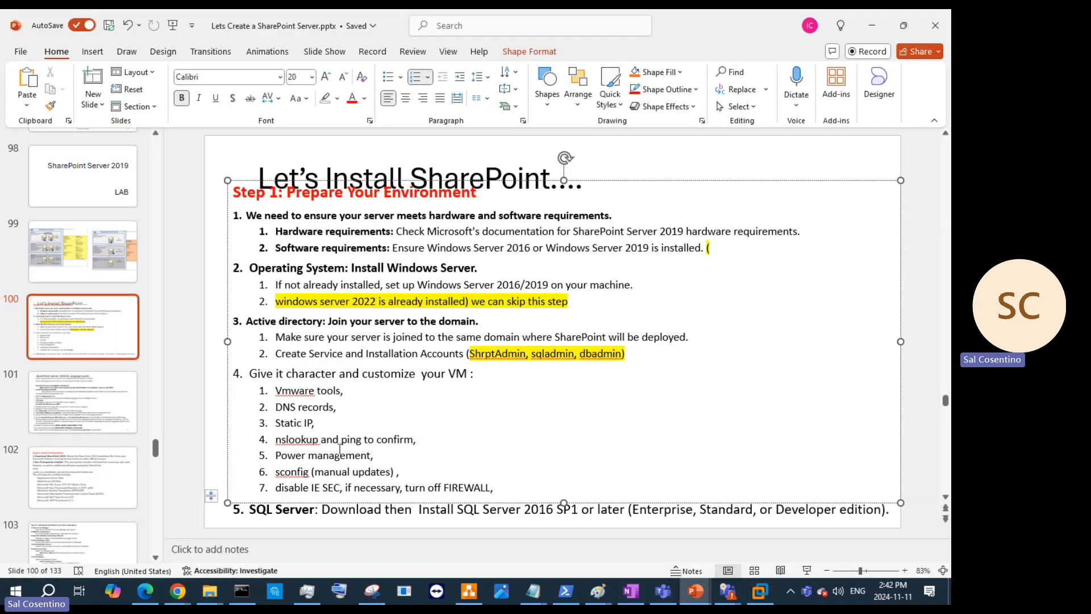
left_click_drag(414, 443, 240, 443)
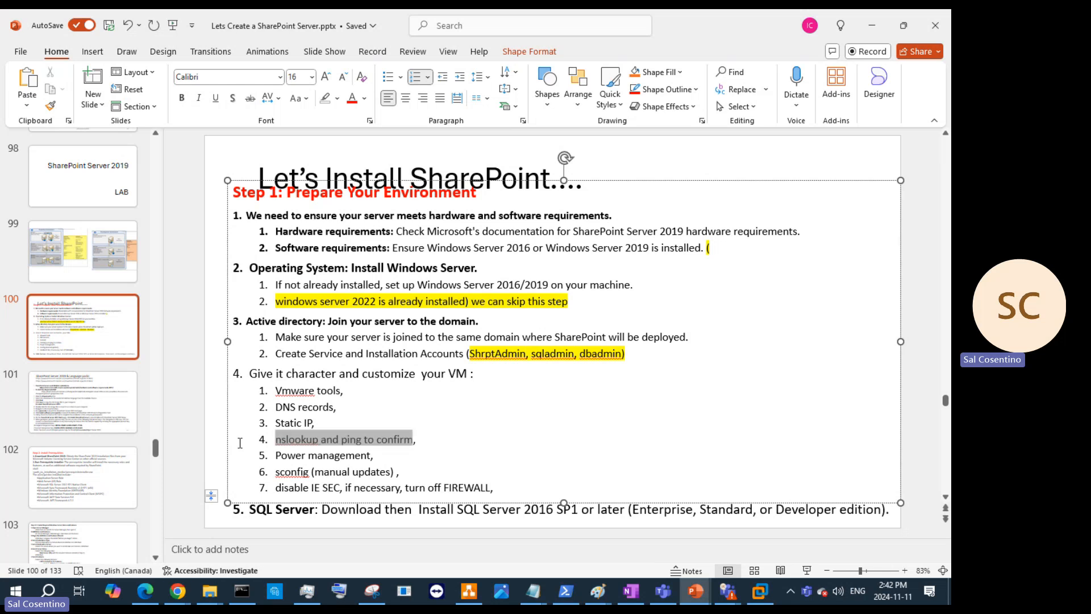
left_click(364, 98)
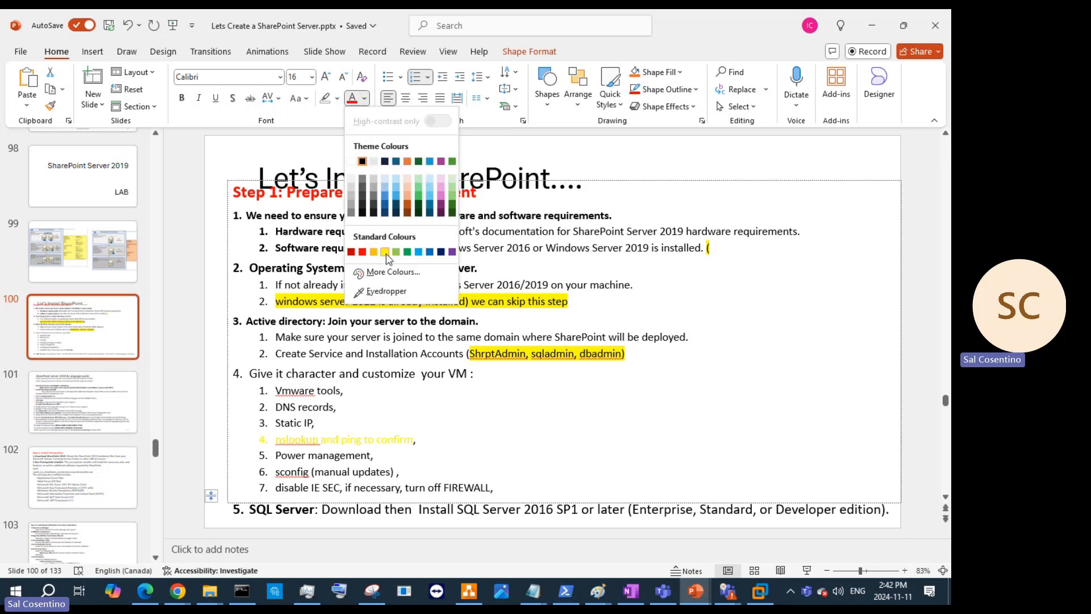
left_click(408, 253)
left_click(496, 471)
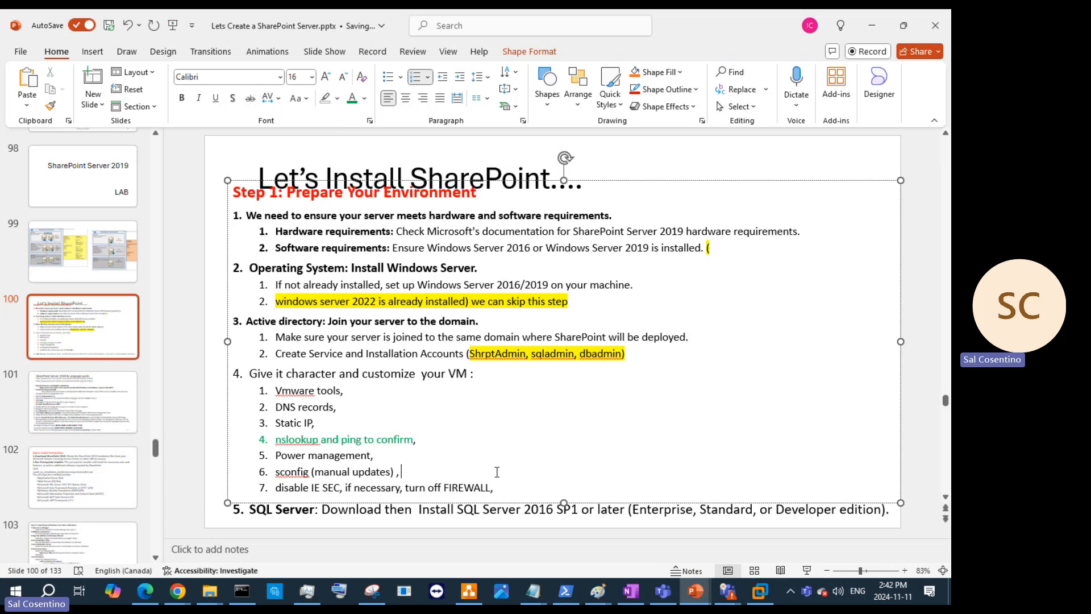
left_click(873, 25)
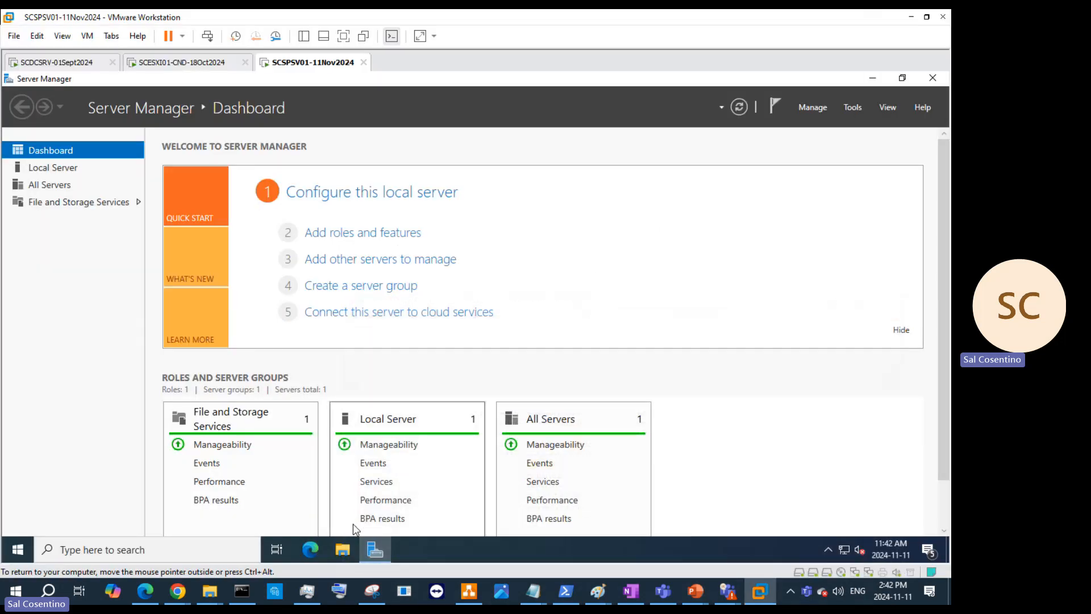
Search for "power" in the SCSPSV01-11Nov2024 virtual machine and open its Power & sleep settings
left_click(254, 557)
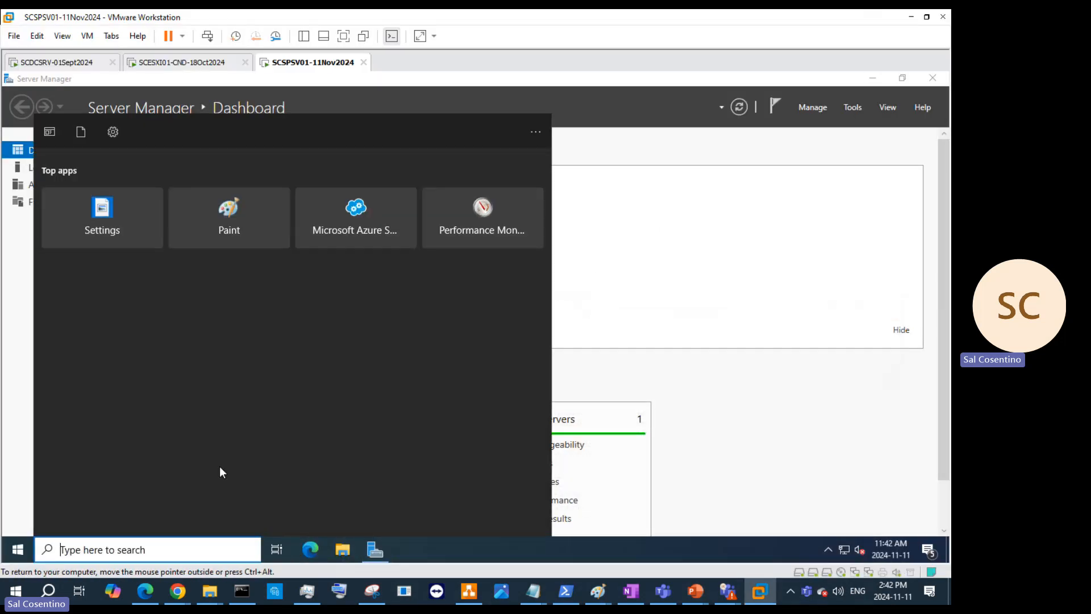
type("power")
key("Return")
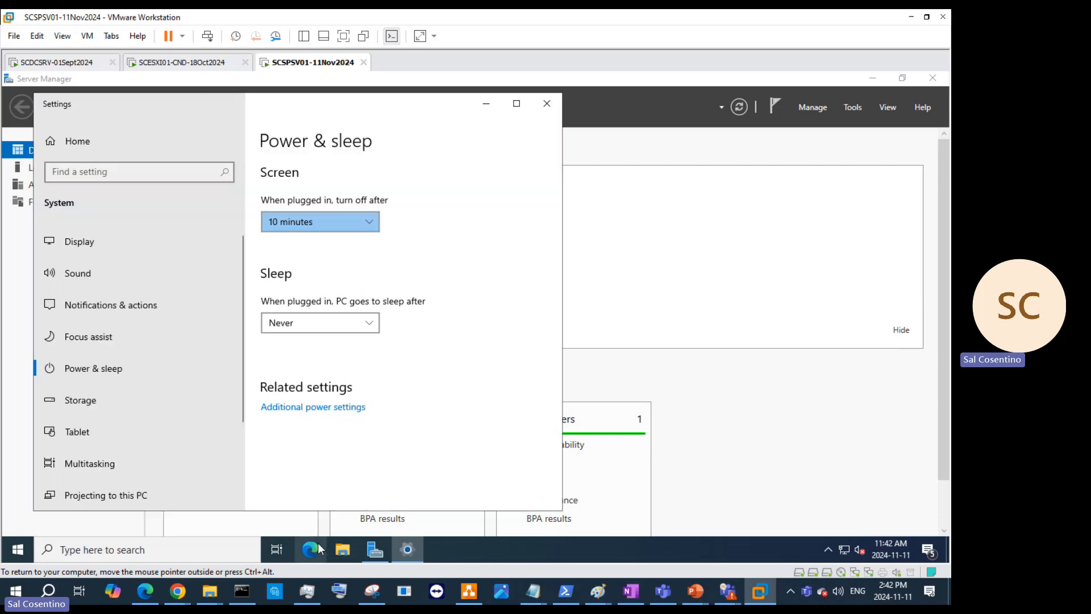
From the Local Server properties in Server Manager, set the time zone to (UTC-05:00) Eastern Time (US & Canada)
left_click(375, 549)
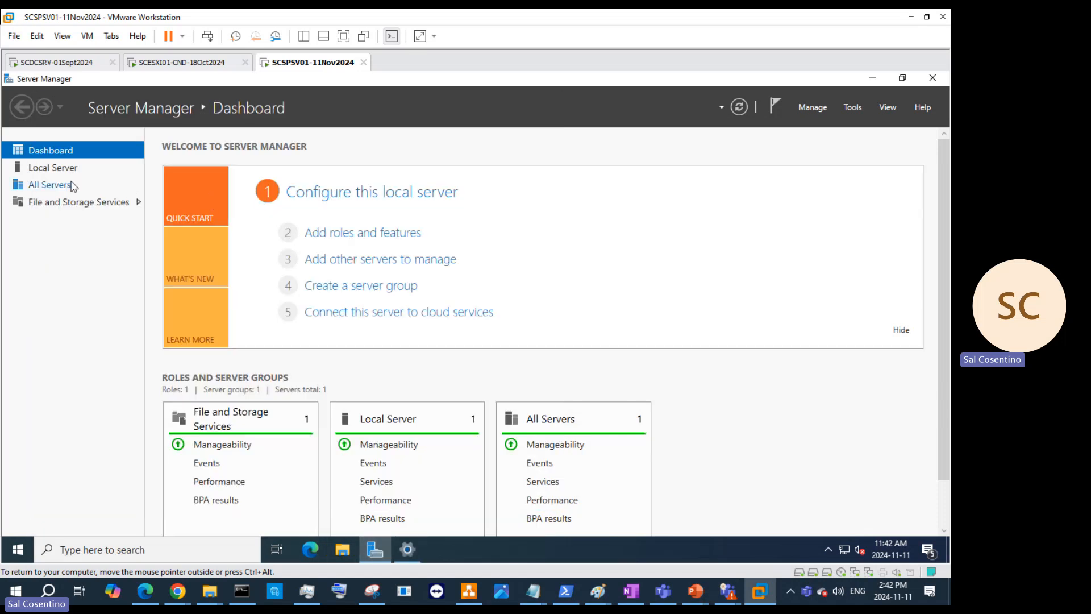
left_click(84, 169)
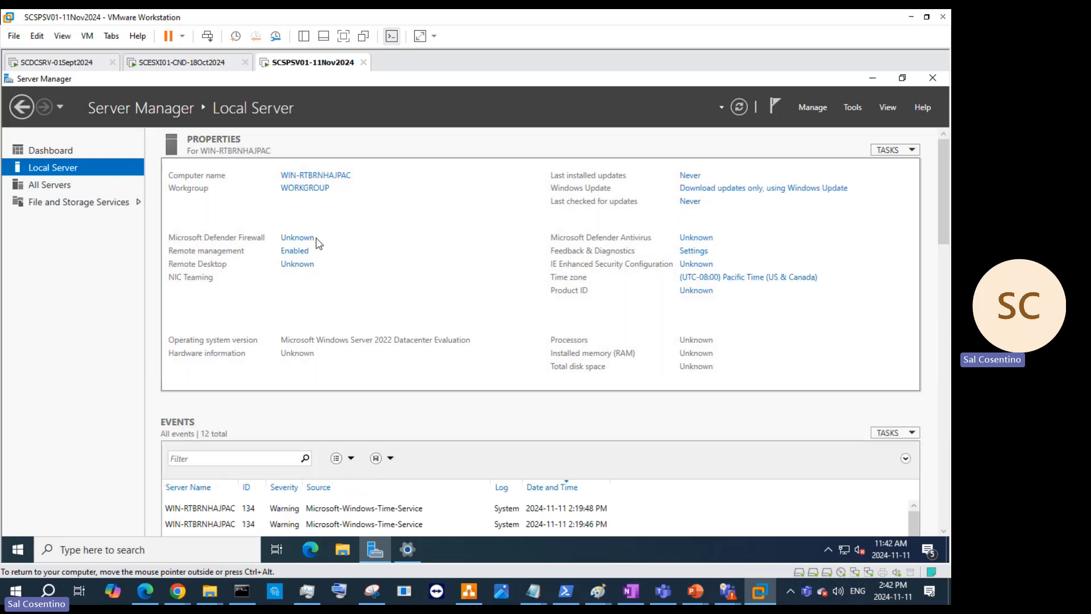
left_click(713, 279)
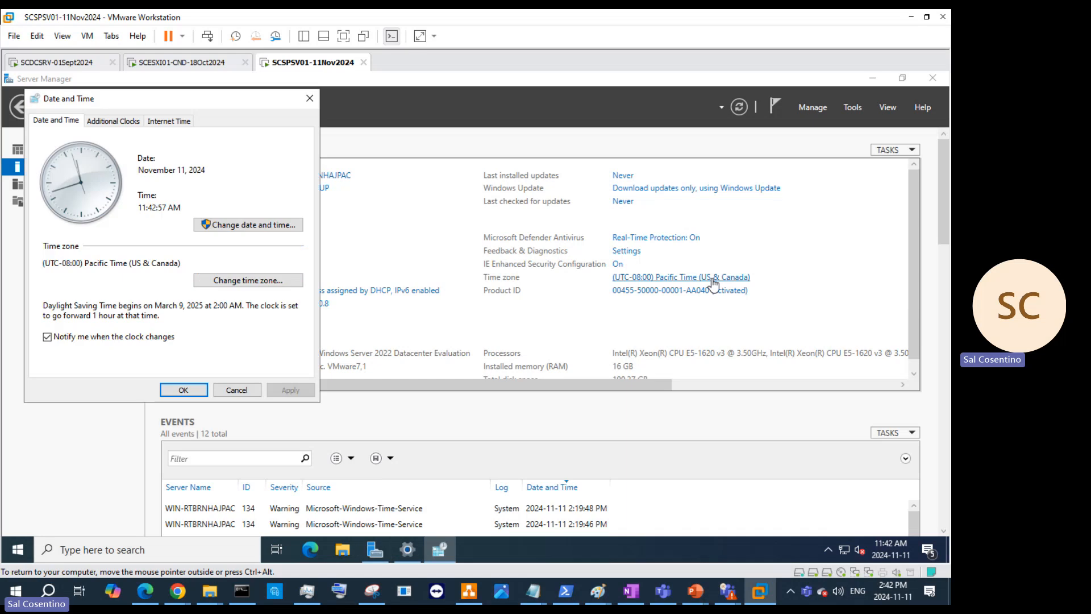
left_click(271, 287)
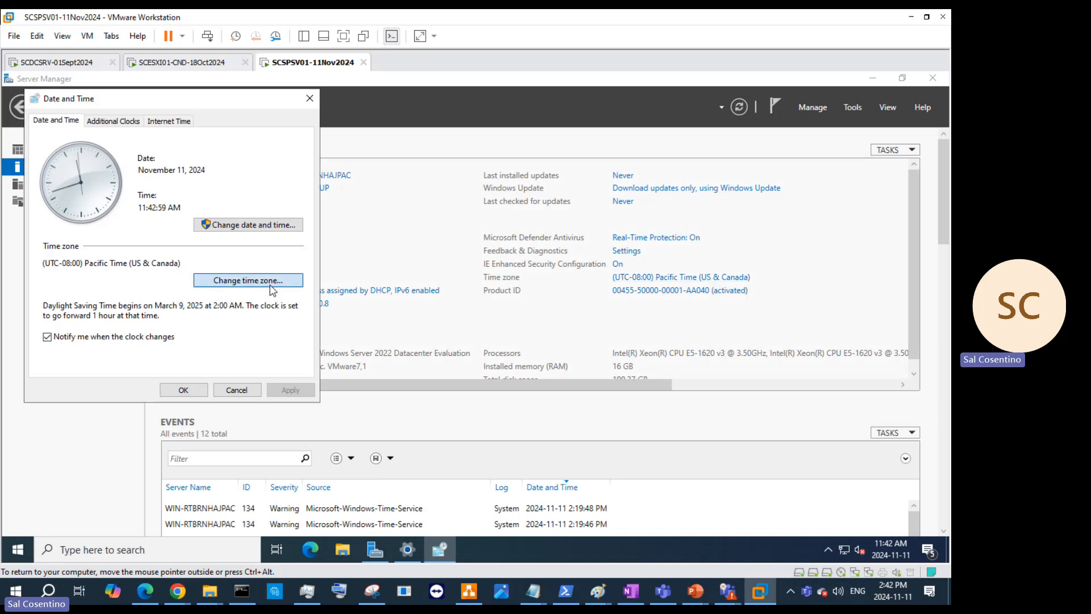
left_click(183, 175)
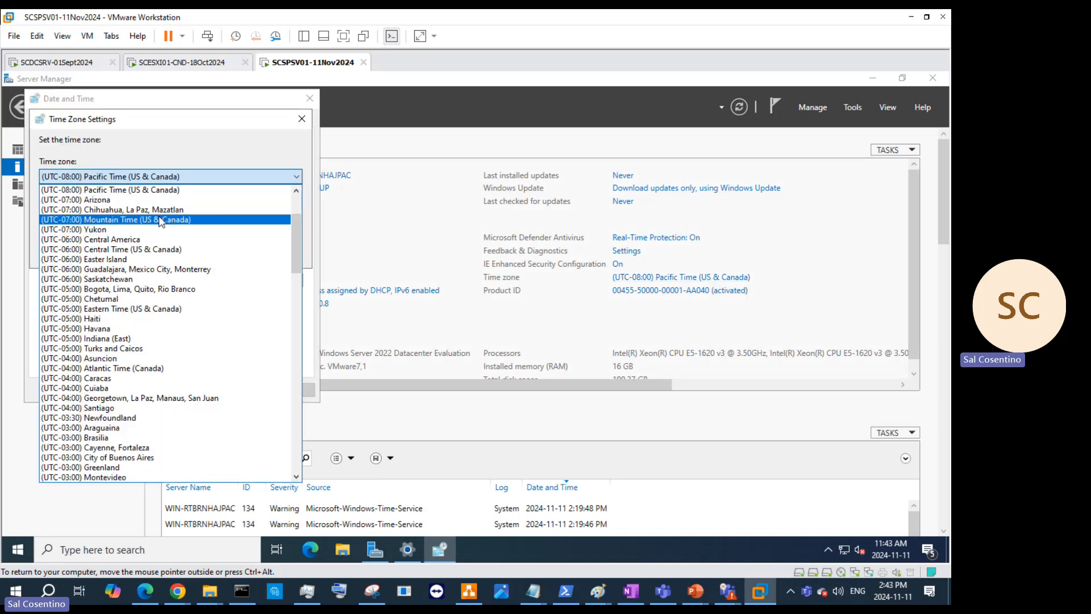
left_click(170, 309)
left_click(190, 390)
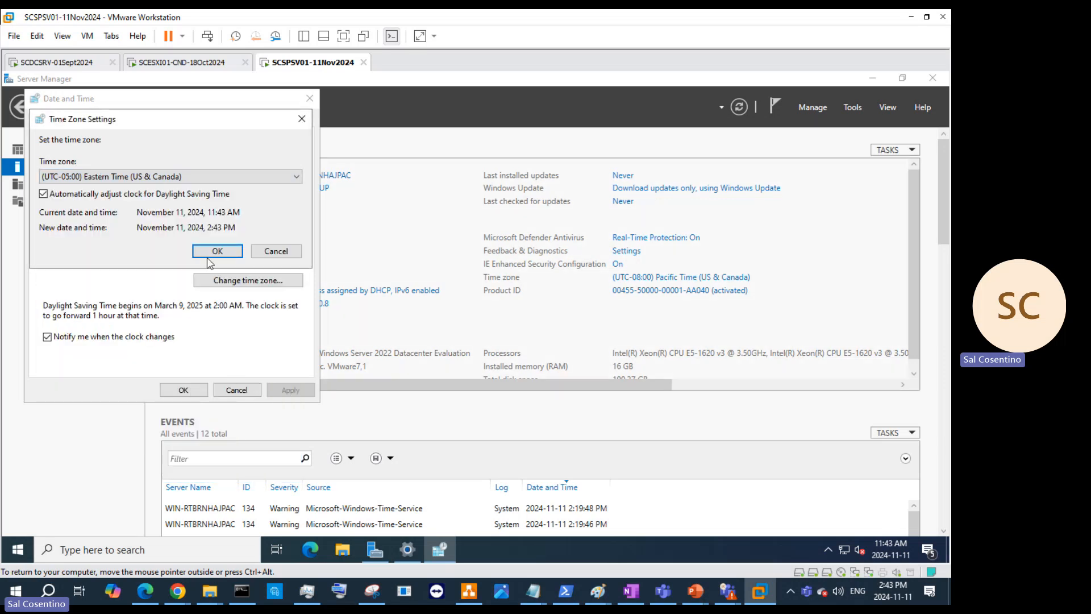
left_click(216, 252)
left_click(198, 387)
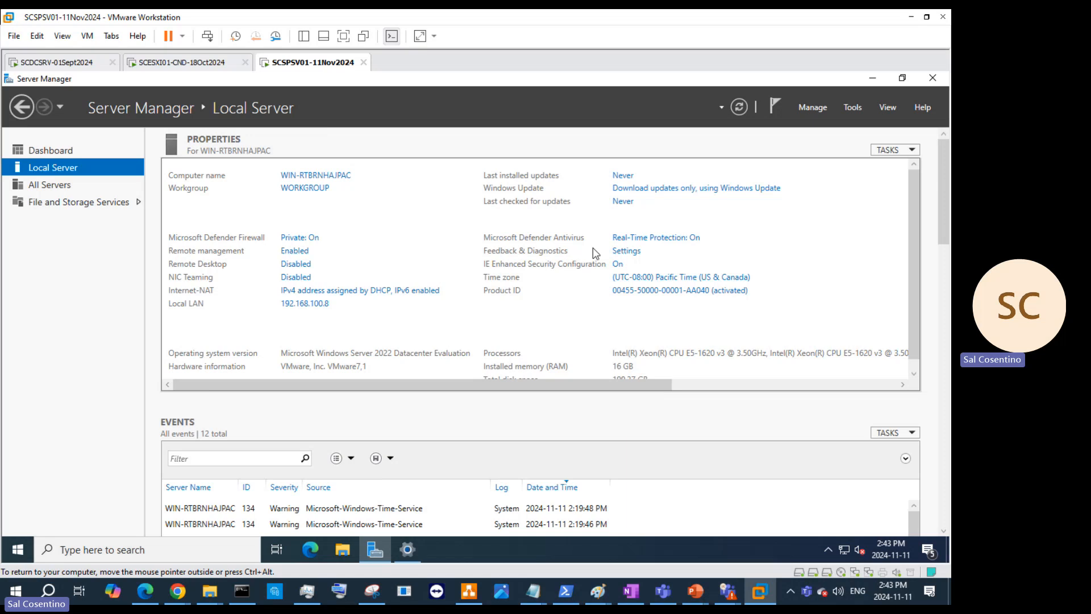
Turn off Internet Explorer Enhanced Security Configuration for both Administrators and Users
left_click(619, 265)
left_click(393, 293)
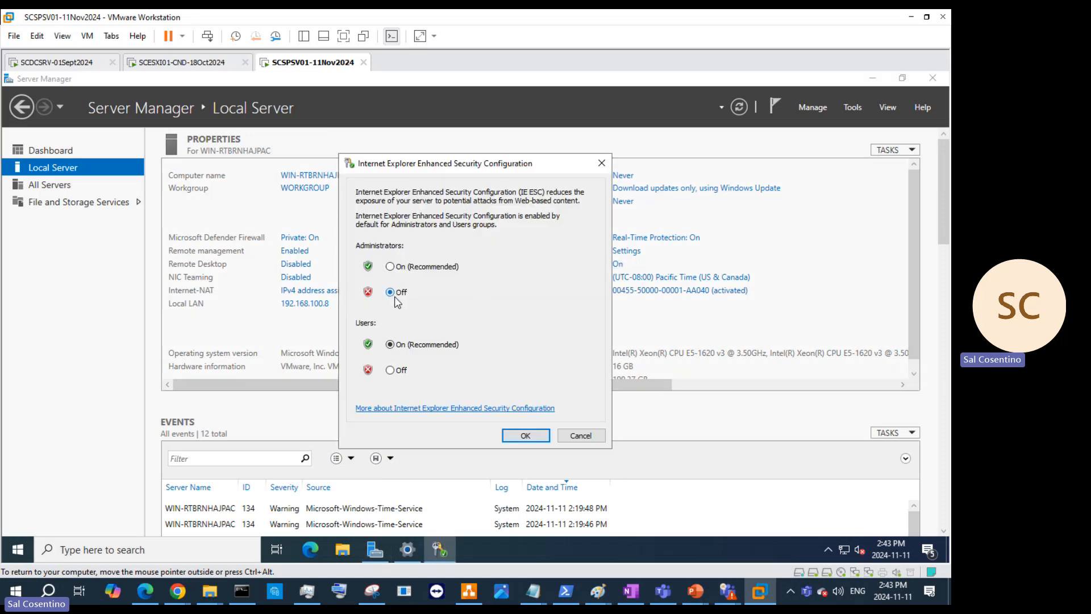
left_click(390, 370)
left_click(522, 436)
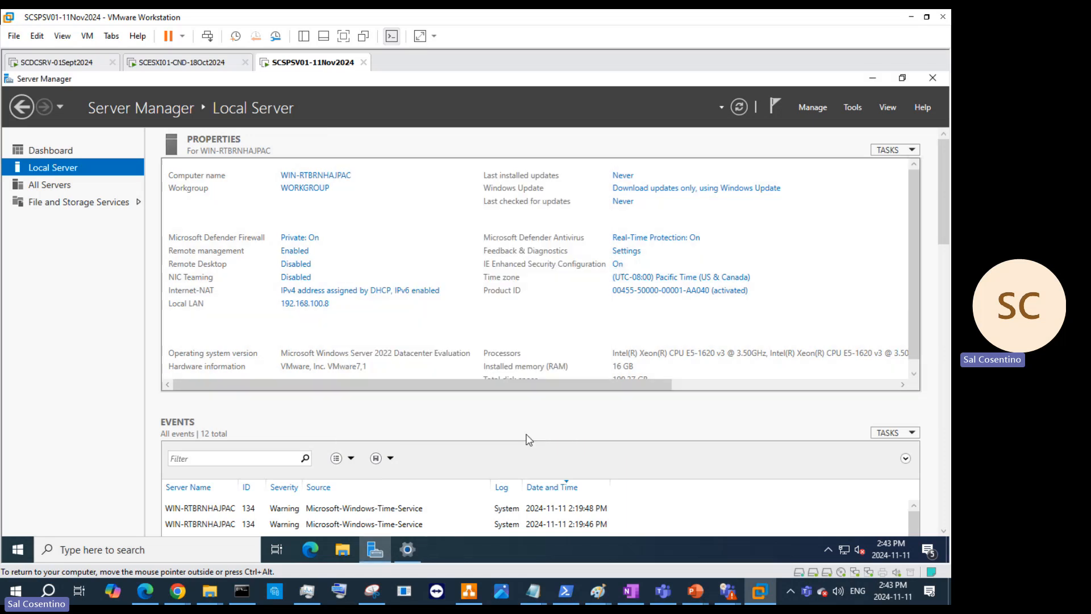
Check the Internet Protocol Version 6 item in the Local LAN adapter's properties
left_click(318, 294)
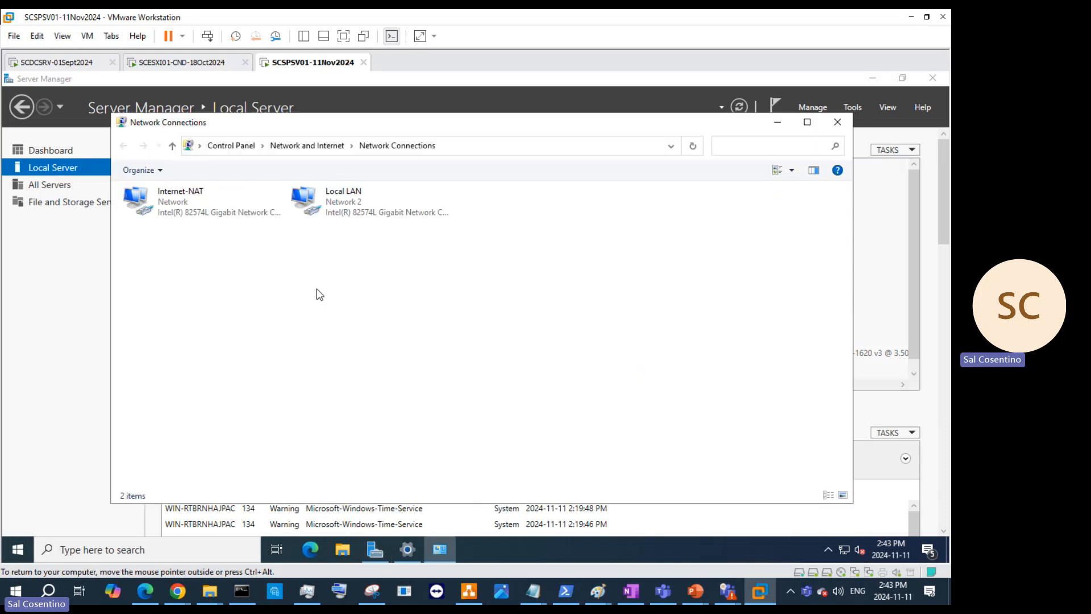
left_click(357, 211)
right_click(356, 211)
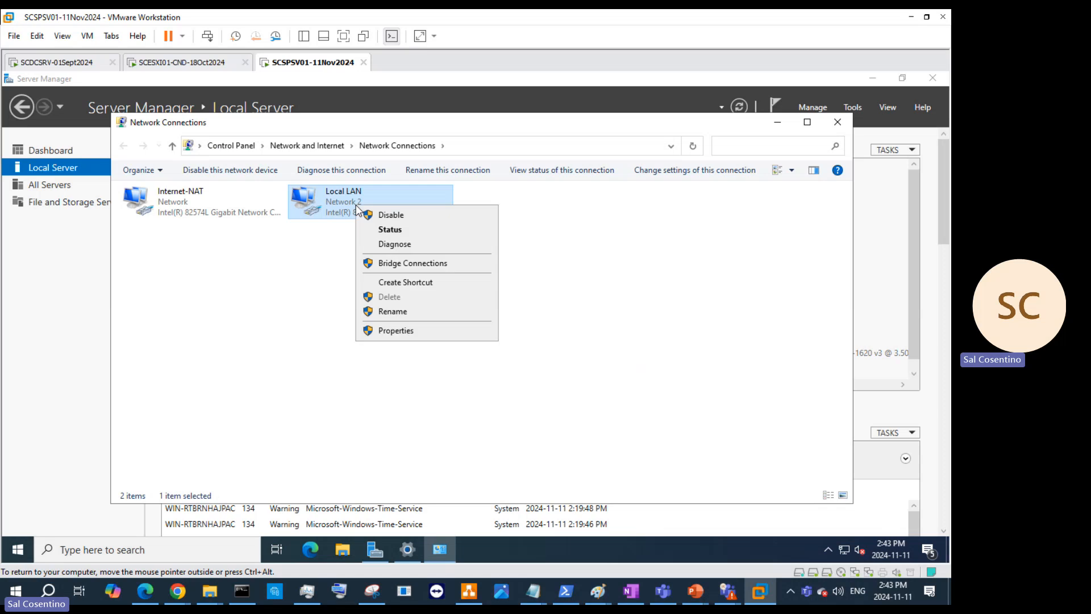
left_click(408, 330)
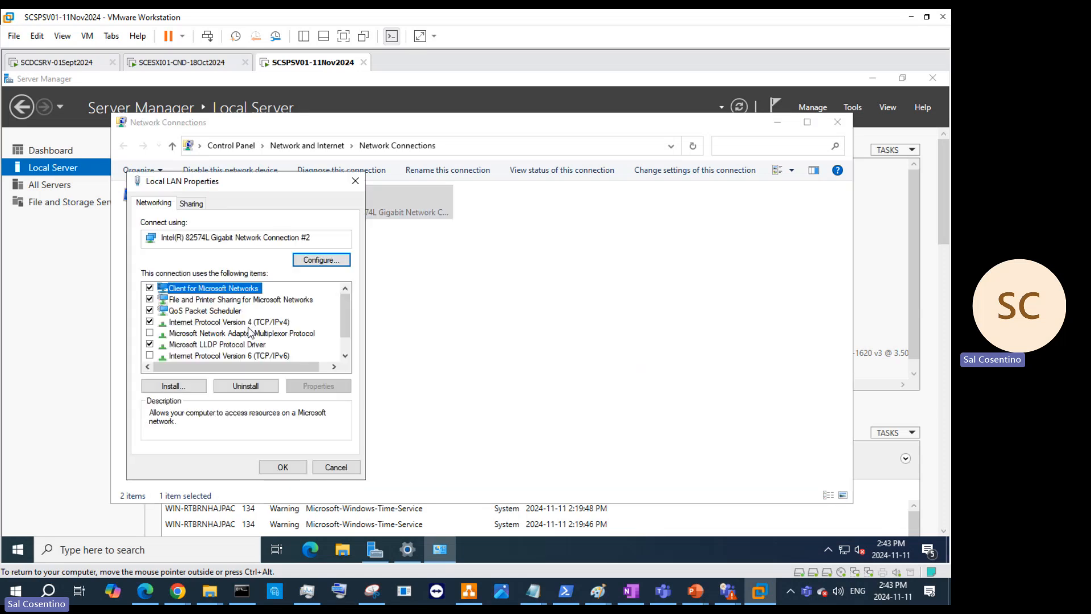
left_click(265, 356)
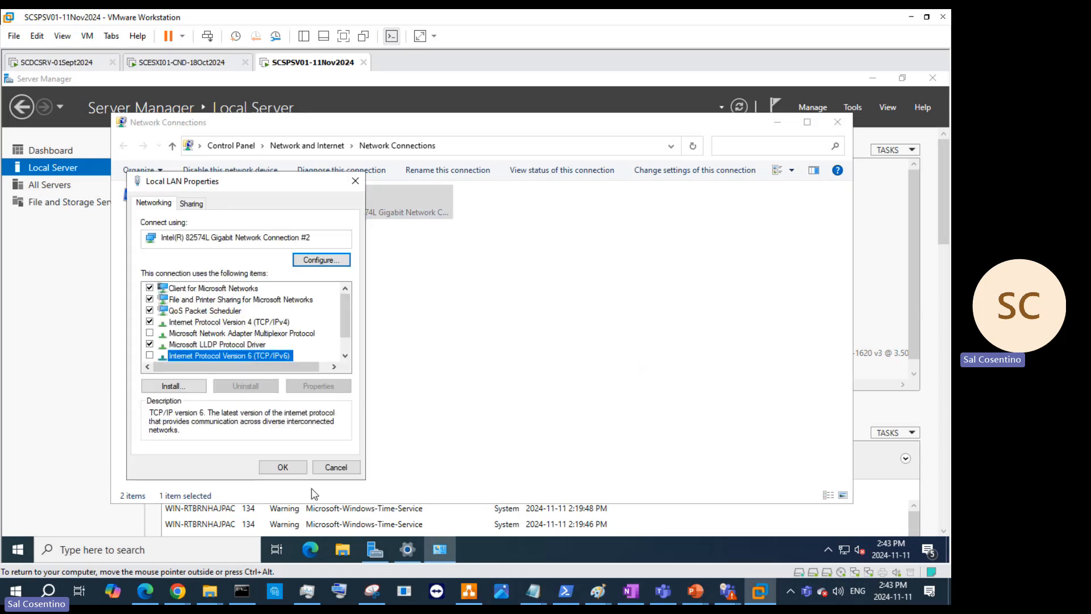
left_click(283, 468)
Disable Internet Protocol Version 6 (TCP/IPv6) on the Internet-NAT adapter and minimize Network Connections
right_click(201, 219)
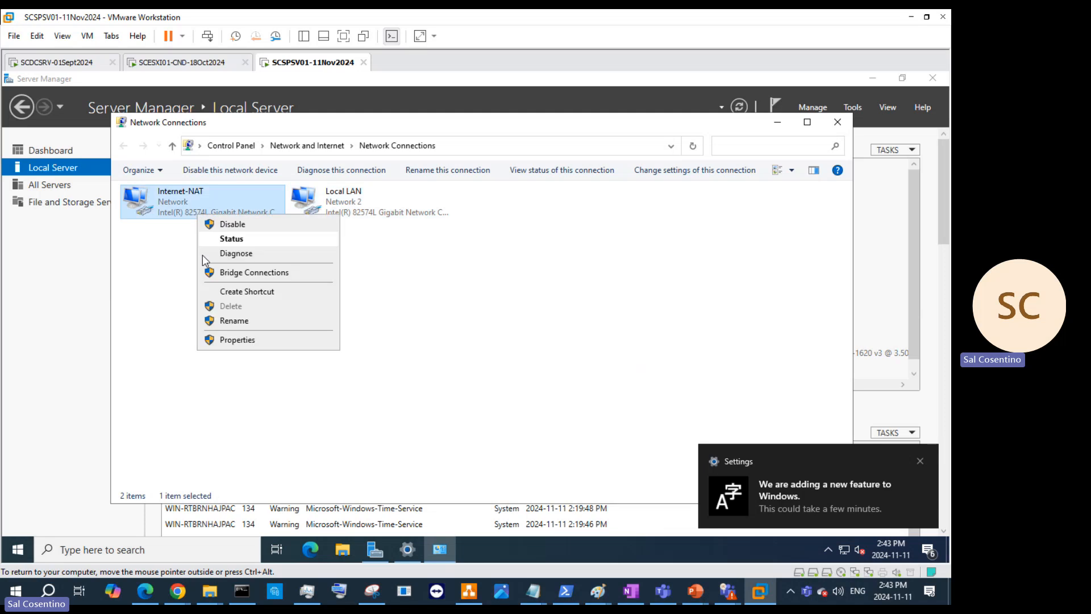
left_click(263, 338)
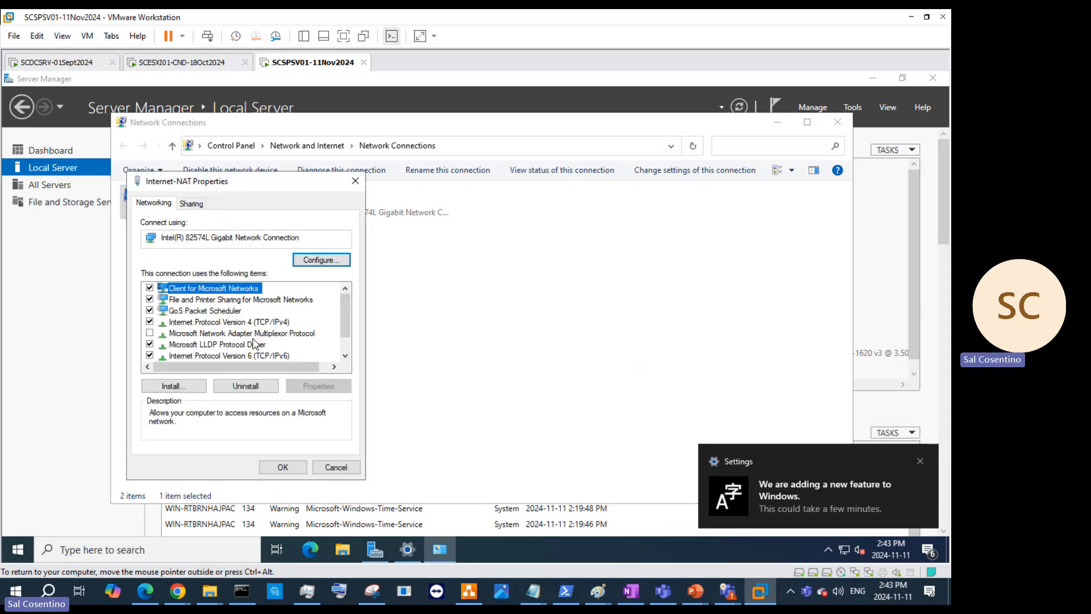
left_click(244, 345)
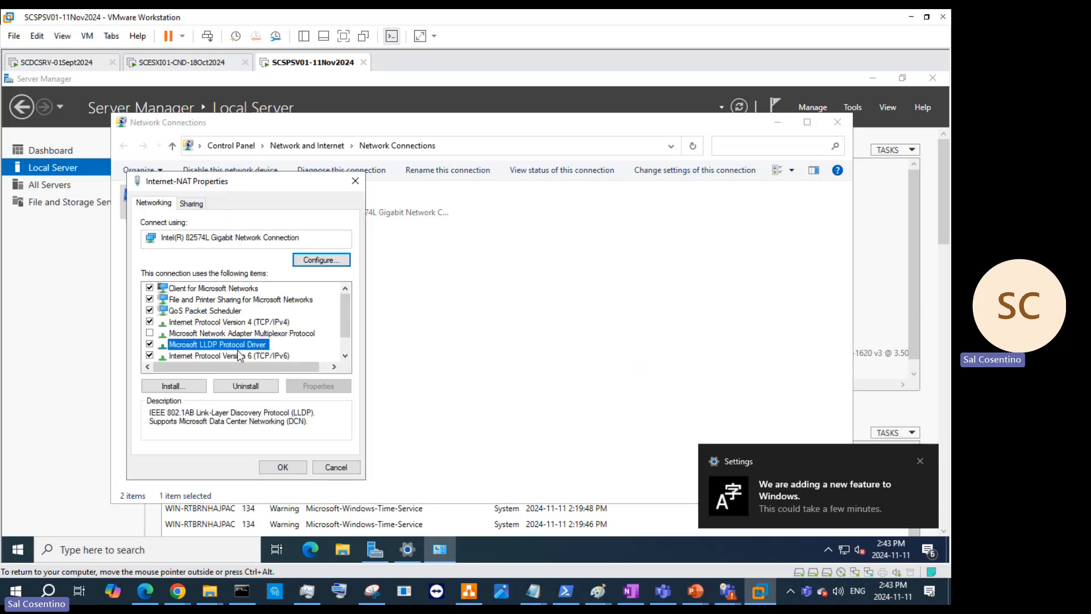
left_click(158, 357)
left_click(283, 467)
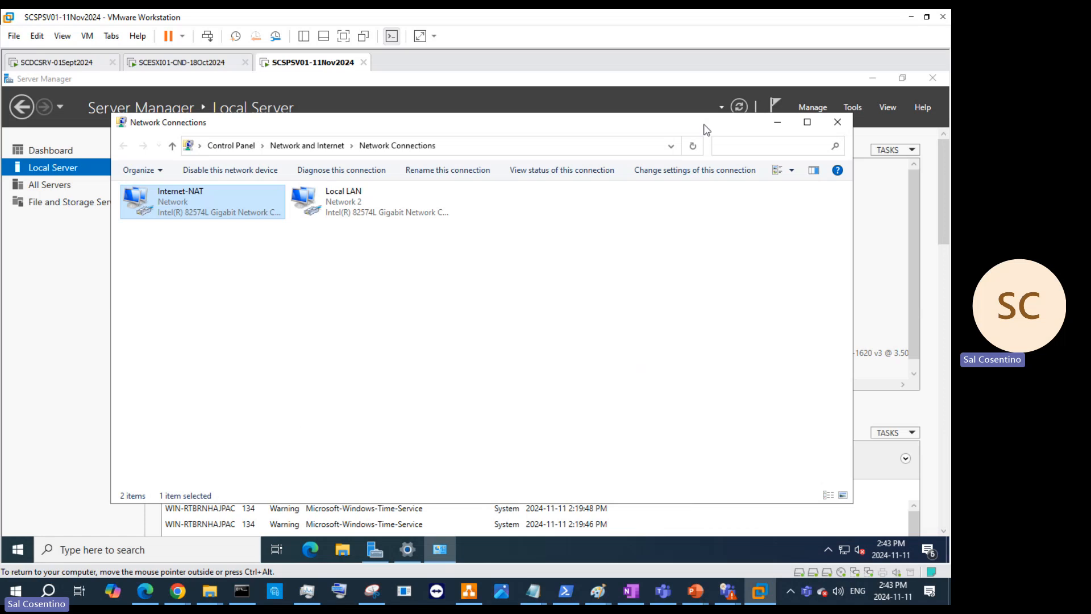
left_click(775, 124)
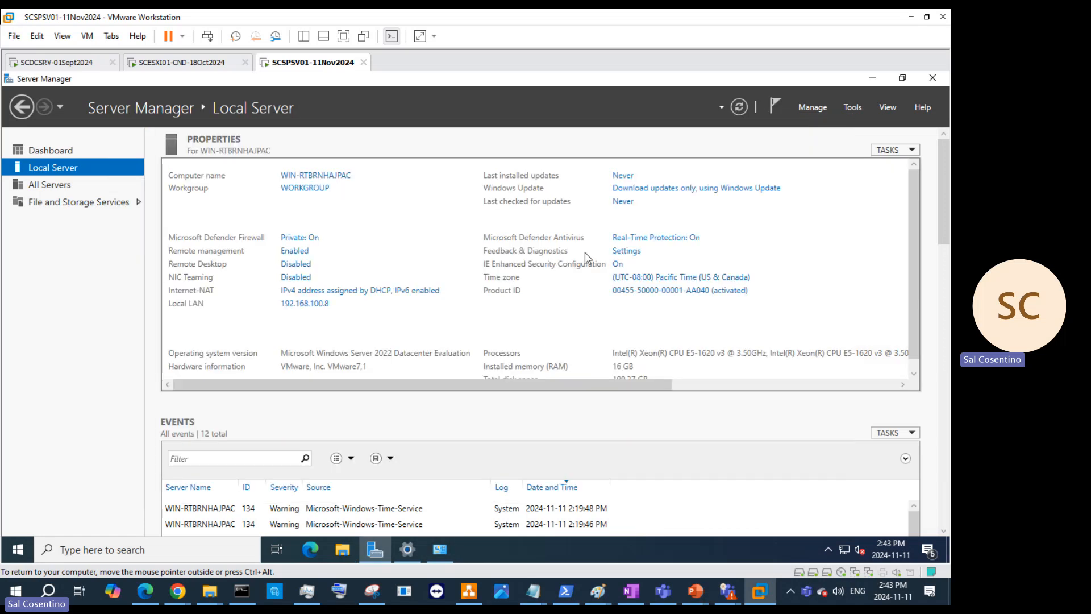
Check the Windows Update page from the Local Server properties, close it, and run sconfig in a Command Prompt
left_click(625, 176)
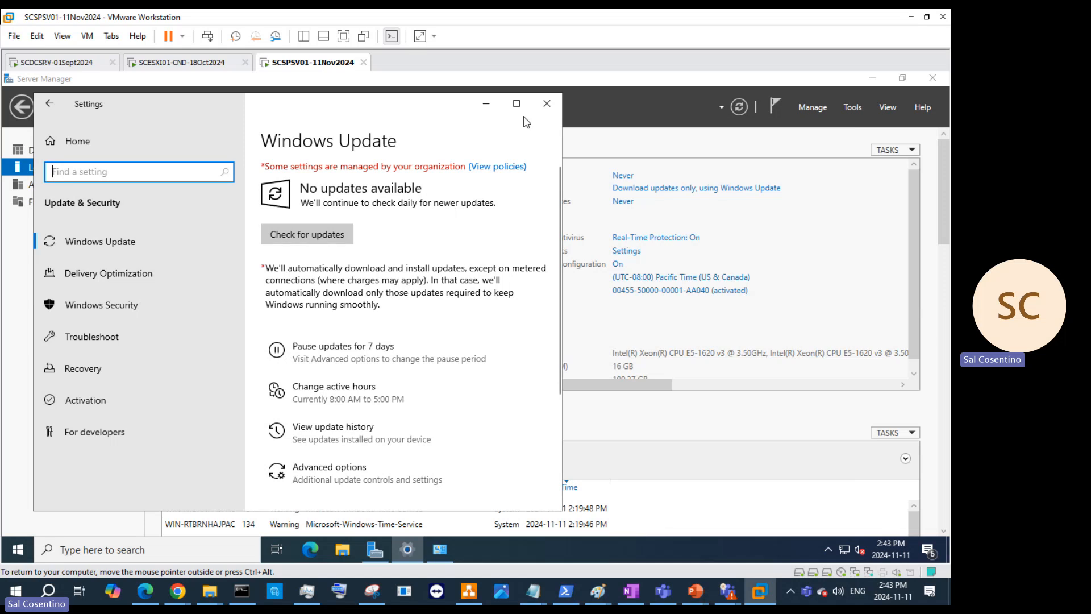
left_click(544, 110)
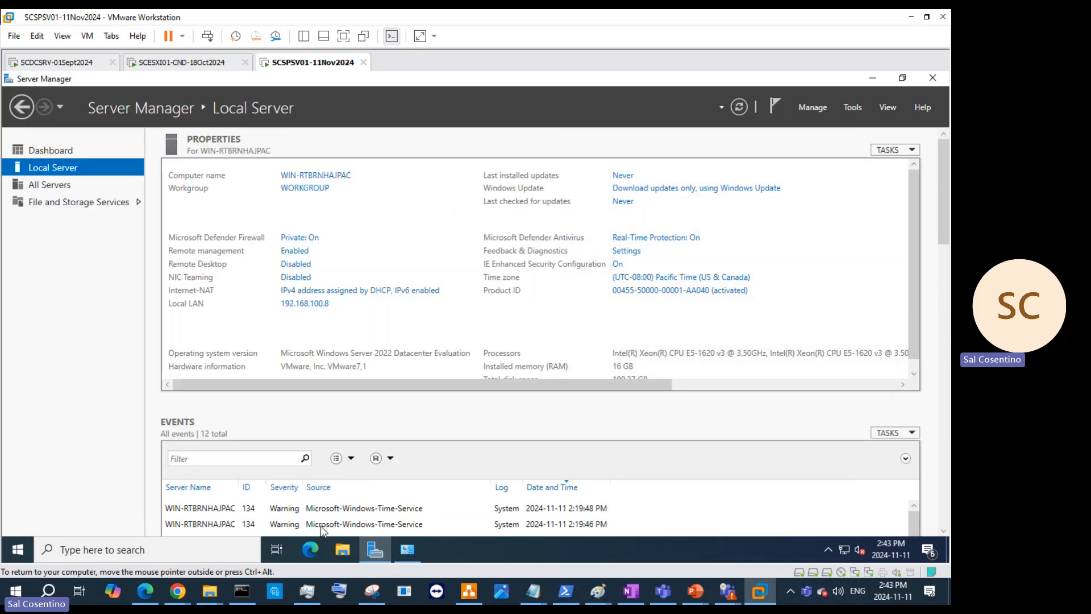
left_click(181, 550)
type("c")
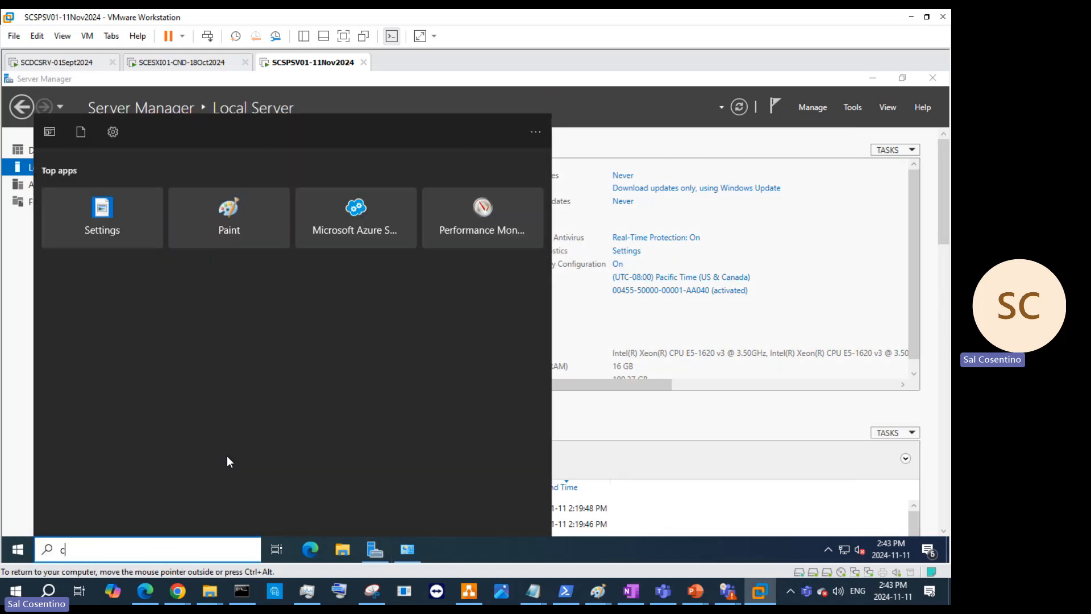
type("md")
key("Return")
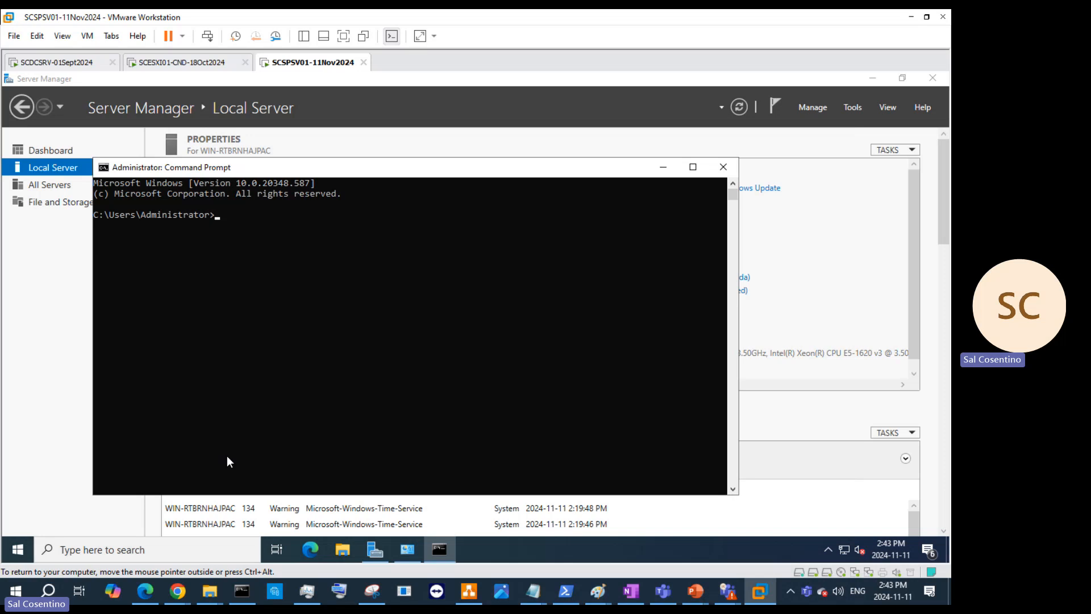
type("sconfig")
key("Return")
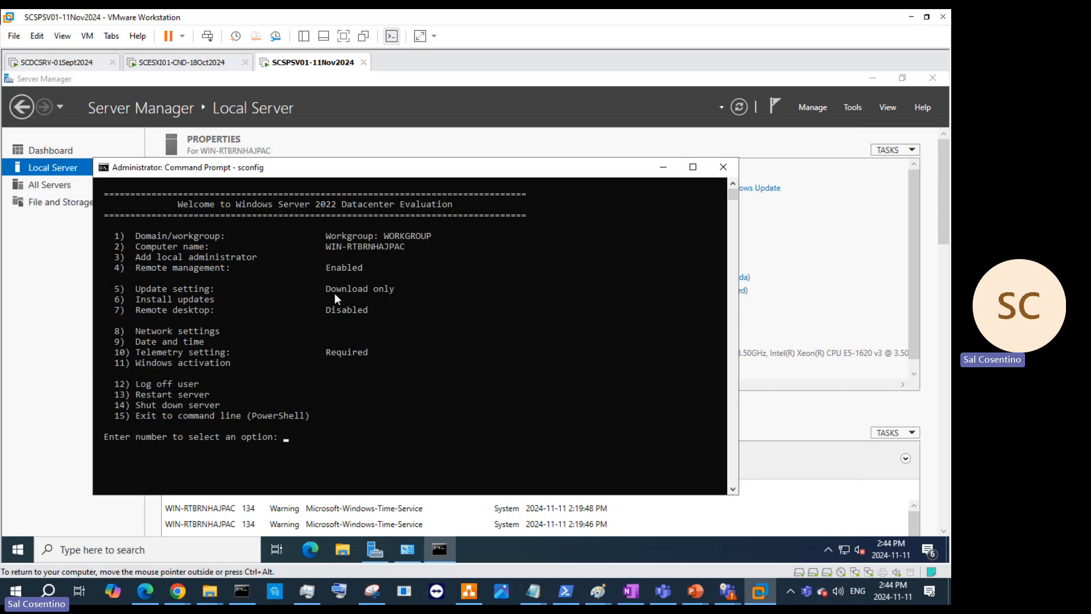
Look at the Check for updates page in Windows Settings and return to the sconfig window
left_click(186, 558)
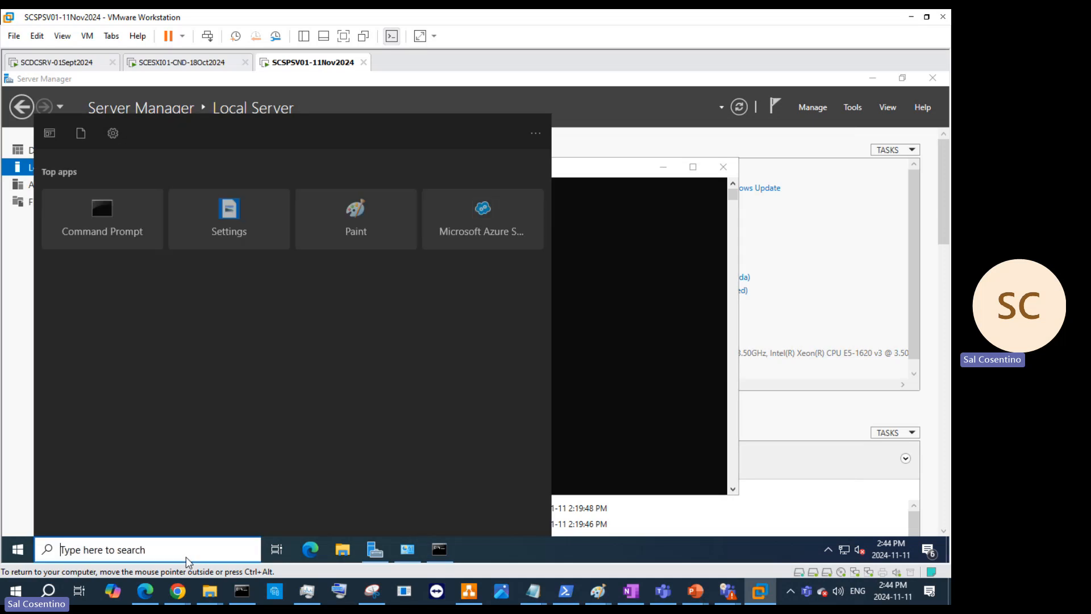
type("upd")
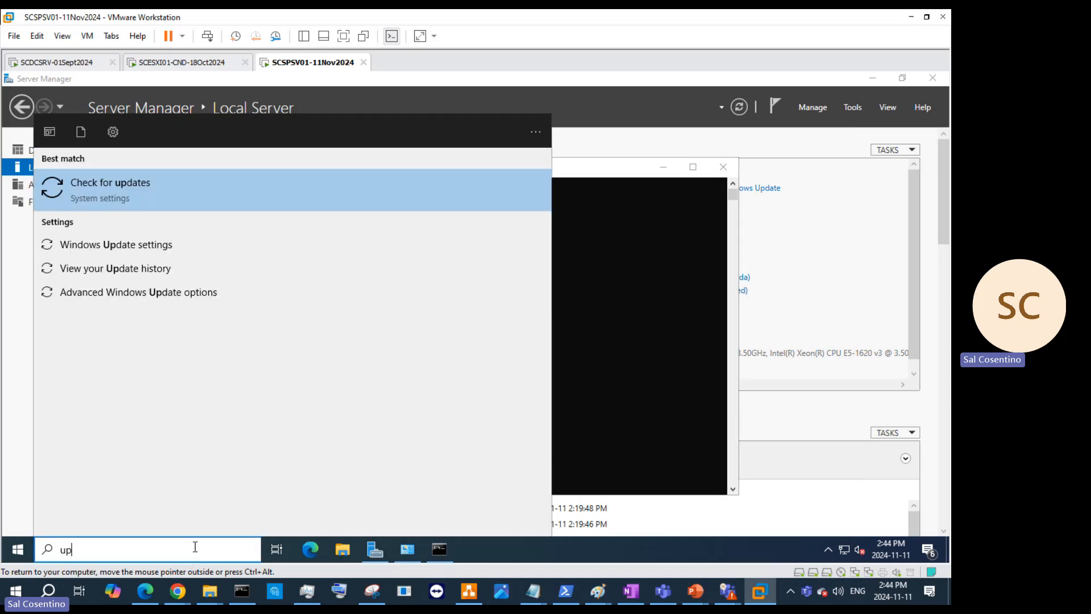
left_click(206, 191)
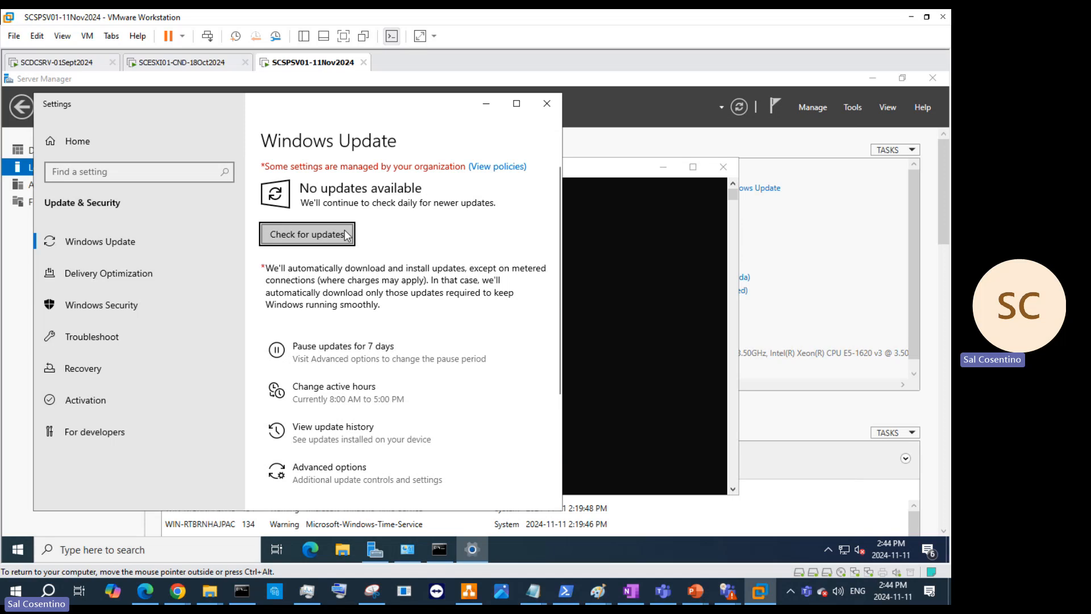
left_click(594, 250)
left_click(373, 287)
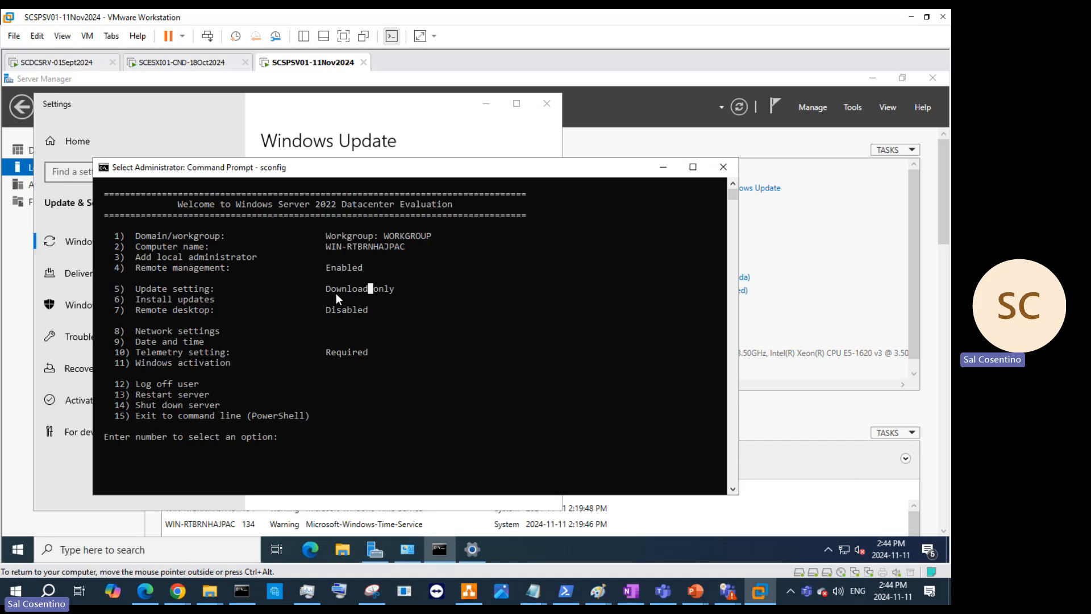
key("Escape")
Set the server's update setting to Manual in sconfig and return to its main menu
type("5")
key("Return")
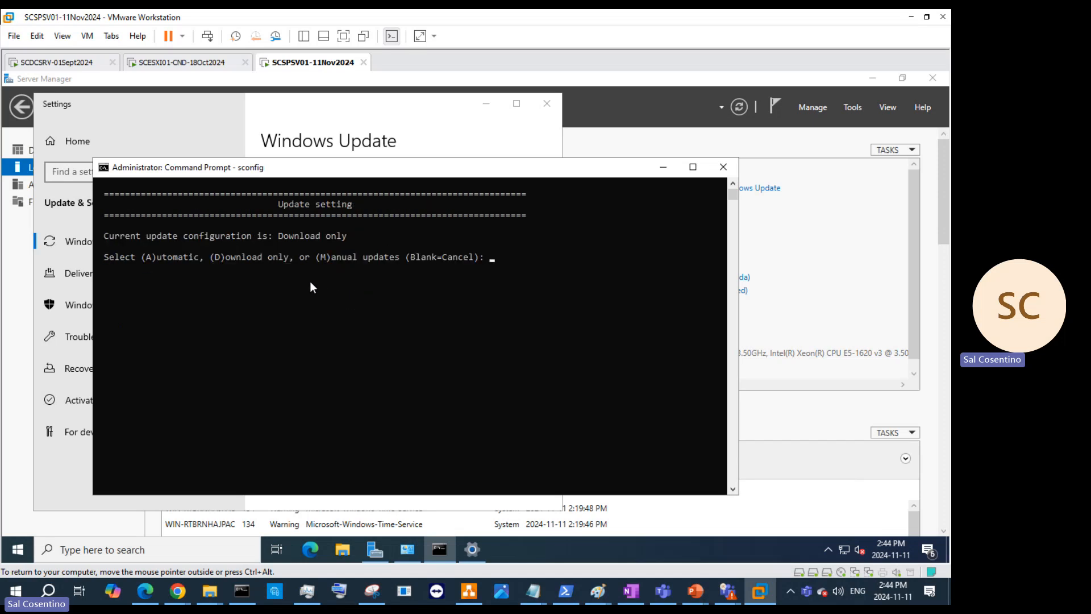
type("m")
key("Return")
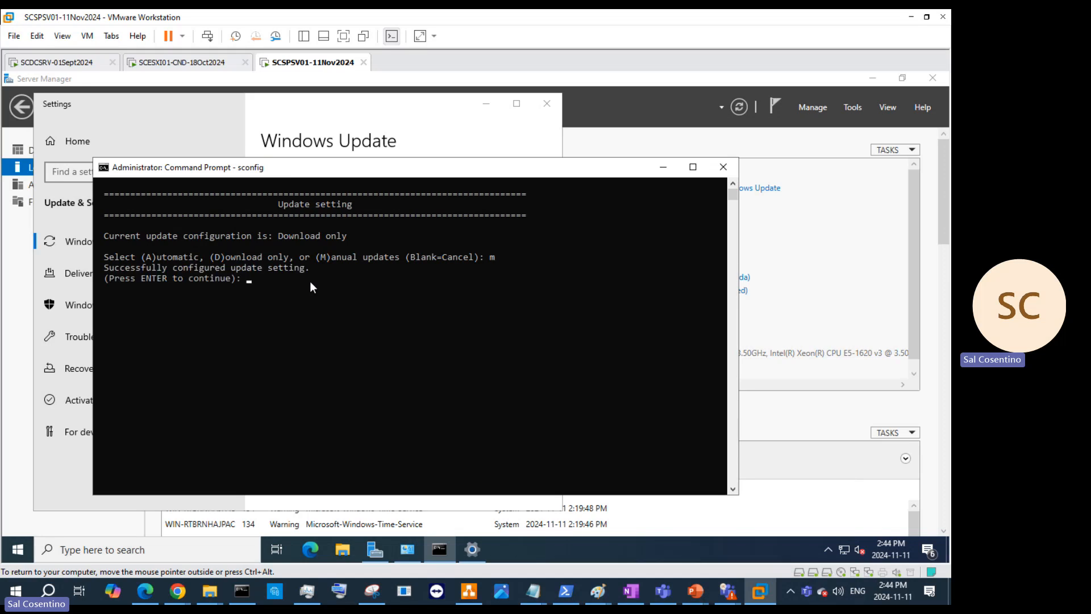
key("Return")
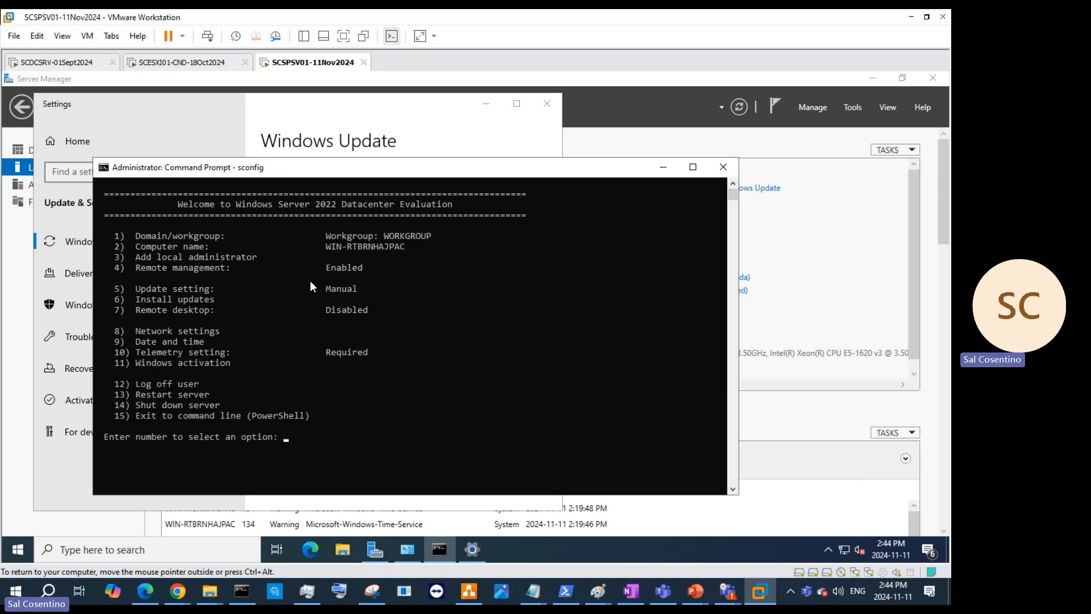
Exit sconfig, close the Command Prompt, and switch to the Lets Create a SharePoint Server presentation in PowerPoint
type("15")
key("Return")
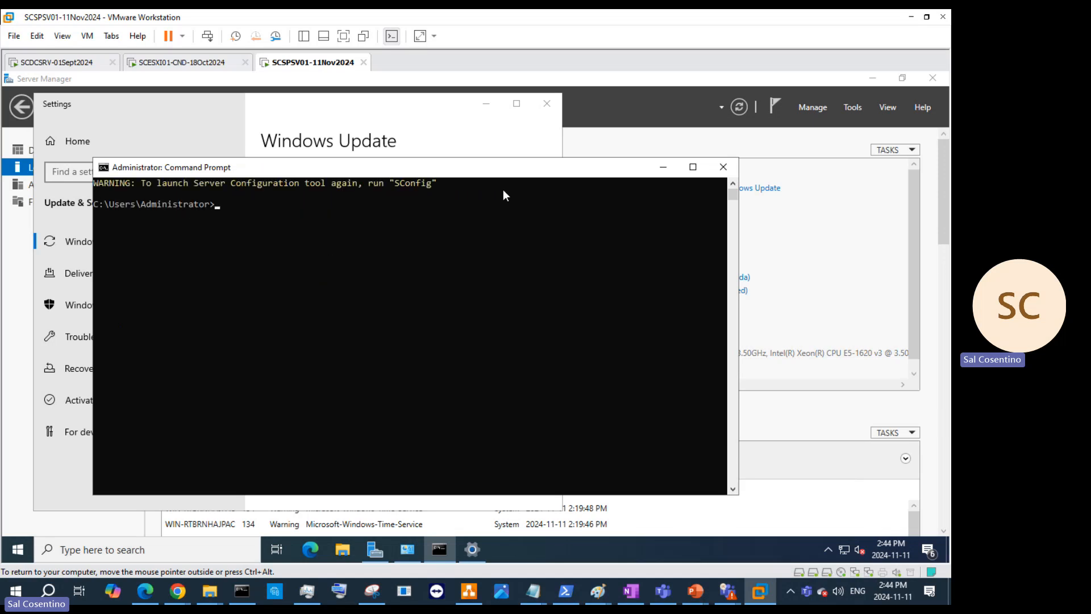
left_click(723, 167)
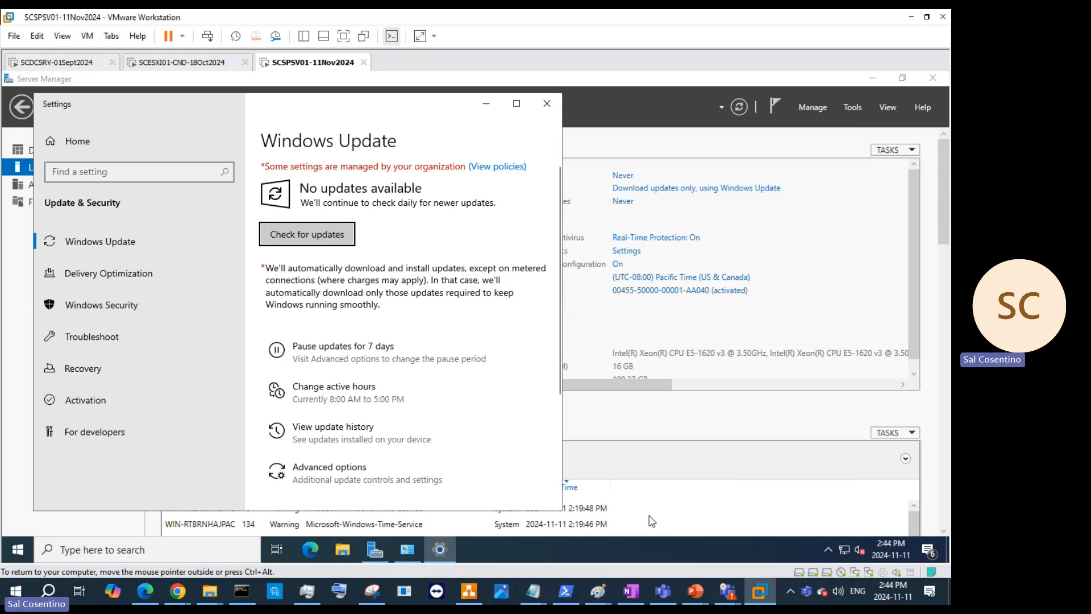
mouse_move(693, 594)
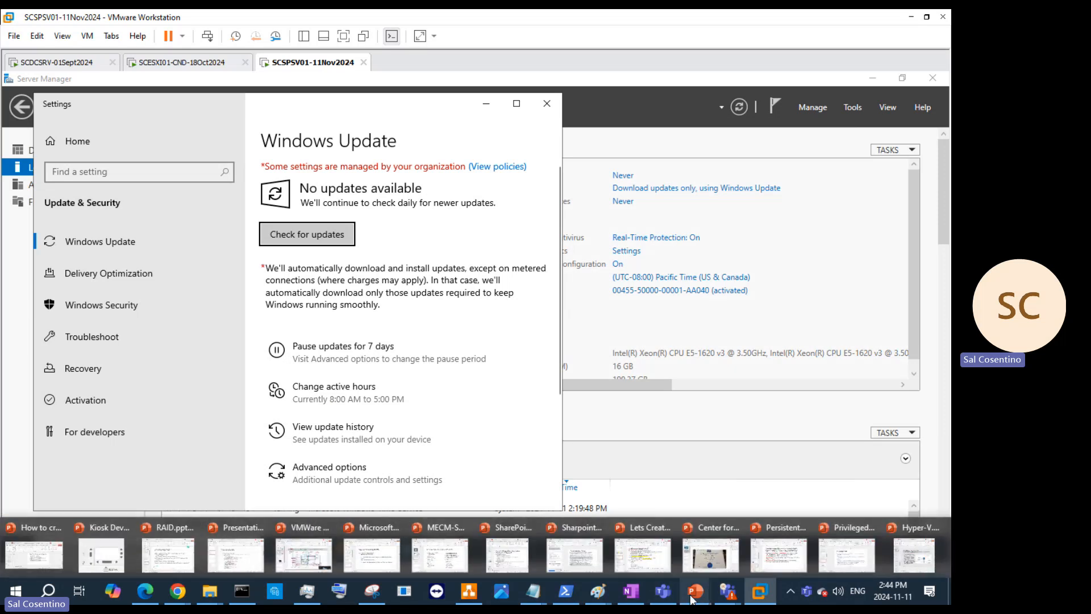
left_click(627, 555)
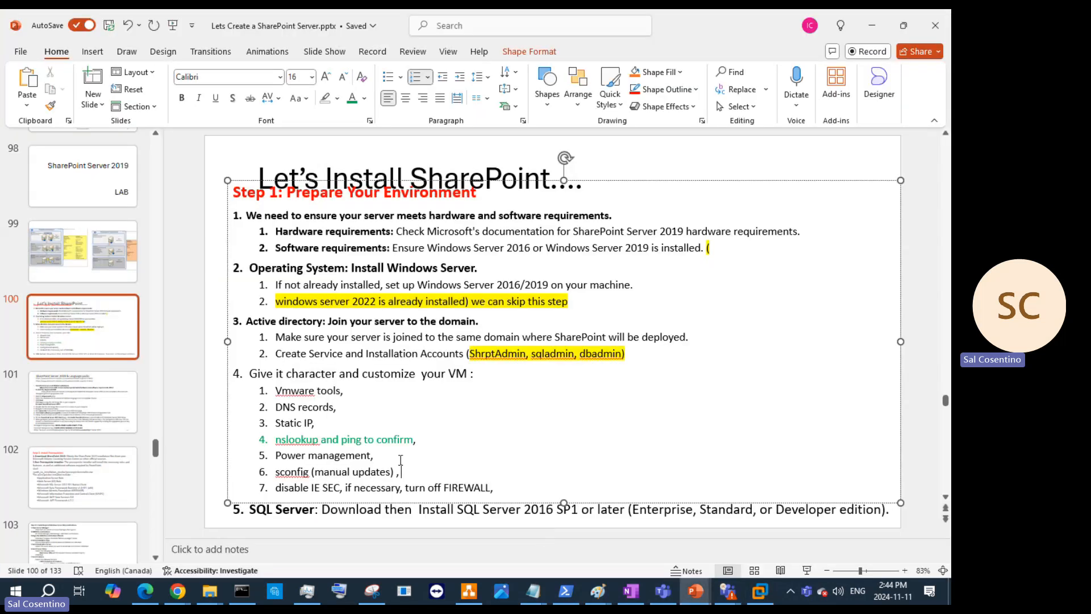
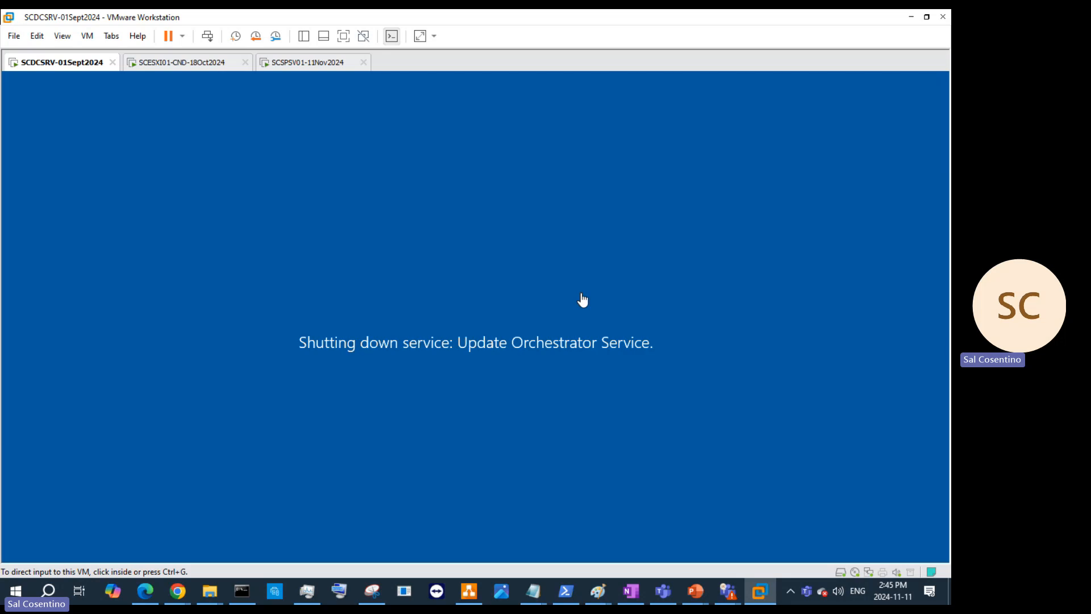
Switch to the Teams meeting, mute the microphone, and minimize the meeting window
mouse_move(729, 593)
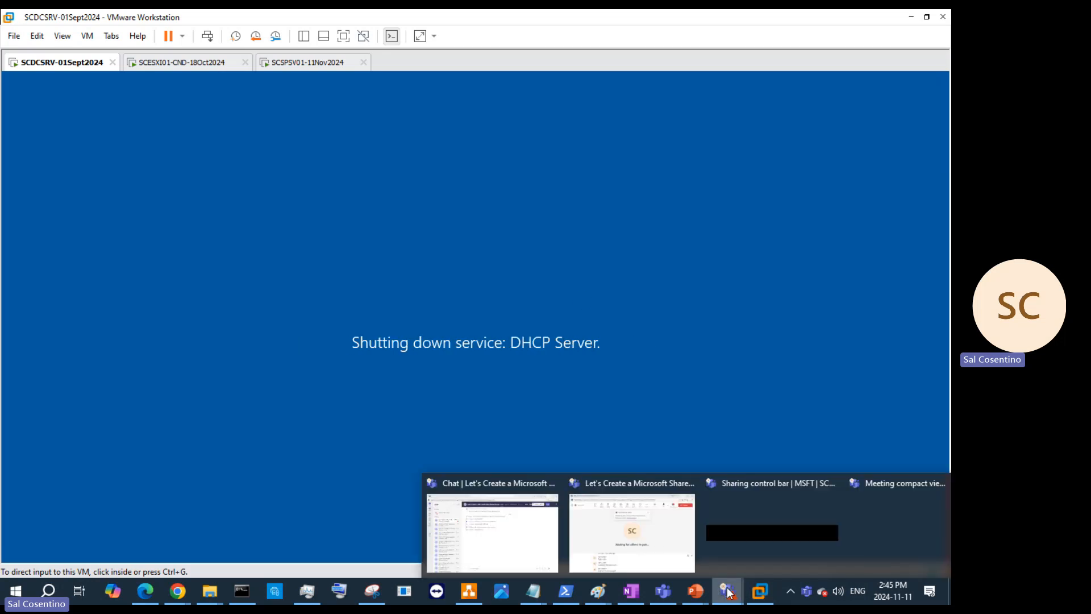
left_click(663, 540)
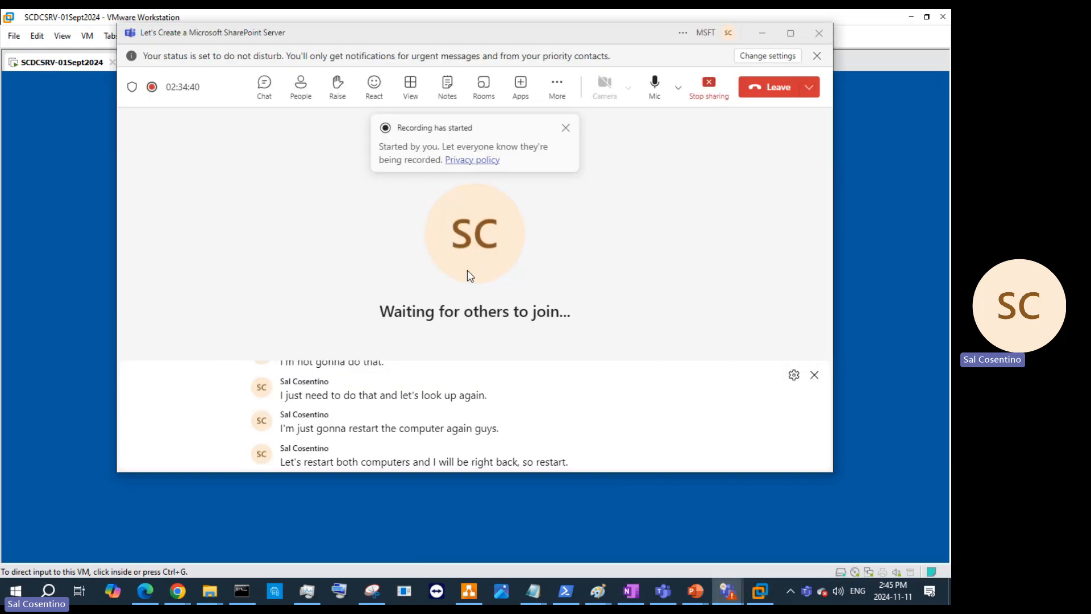
left_click(655, 84)
left_click(760, 34)
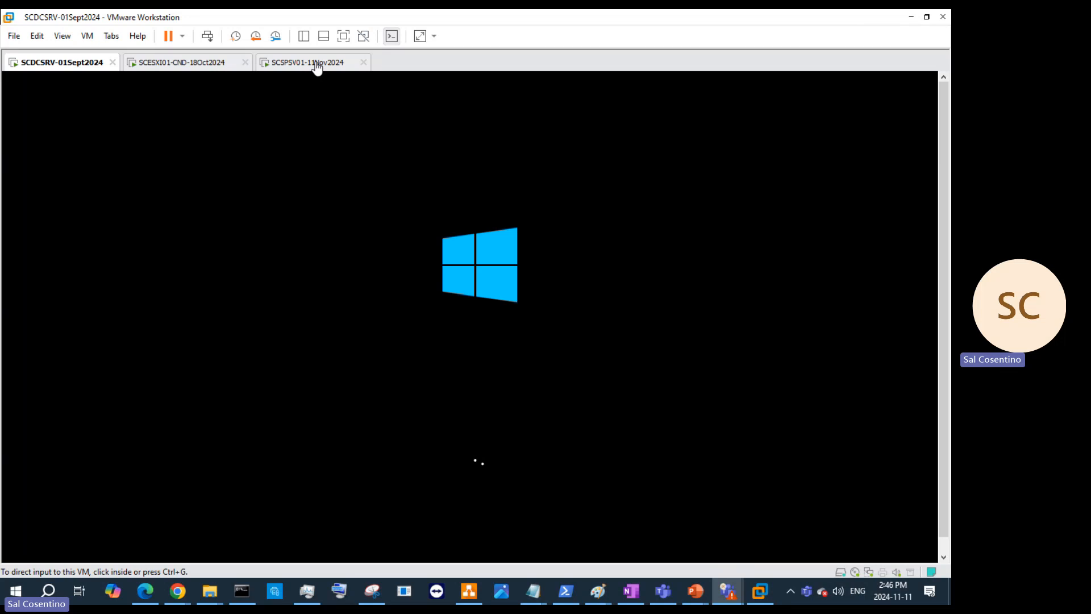
Switch to the SCSPSV01-11Nov2024 virtual machine, open its sign-in screen, and try to sign in as Administrator with the account password
left_click(317, 63)
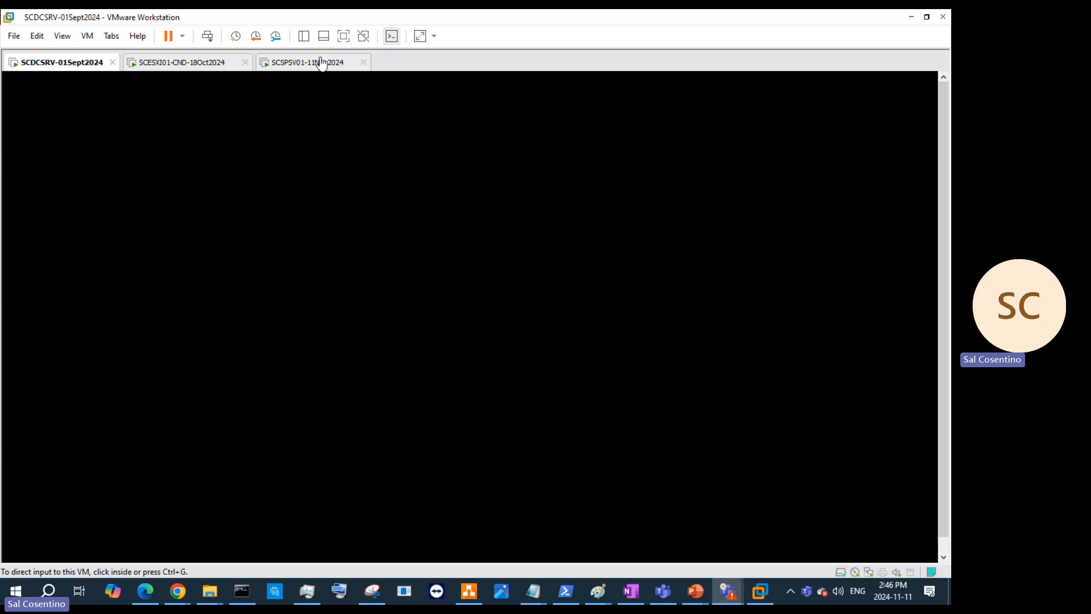
left_click(207, 37)
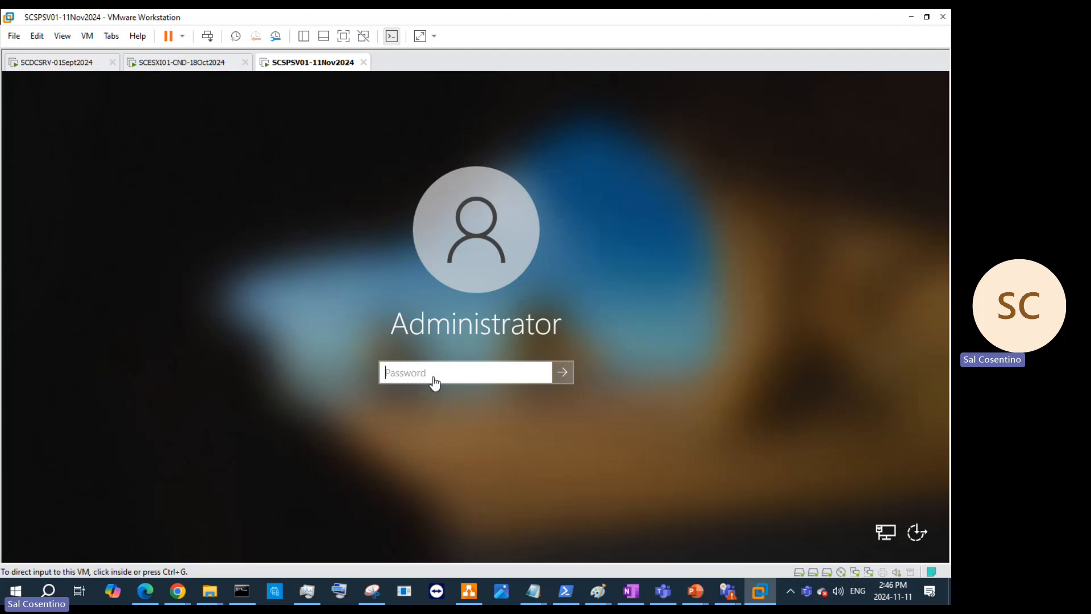
left_click(435, 379)
type("****")
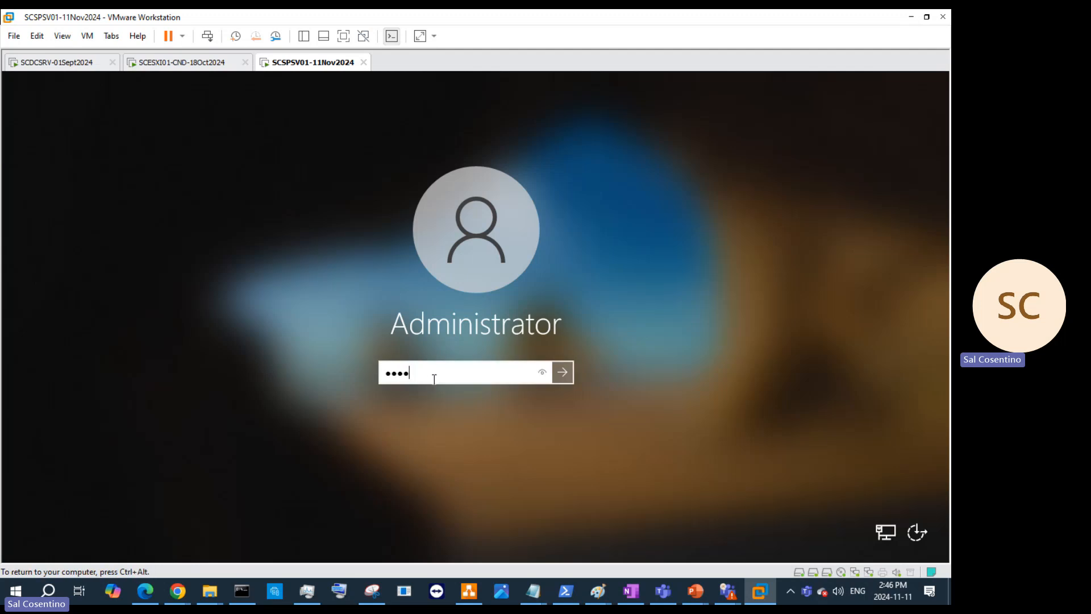
type("*************")
key("Return")
left_click(480, 404)
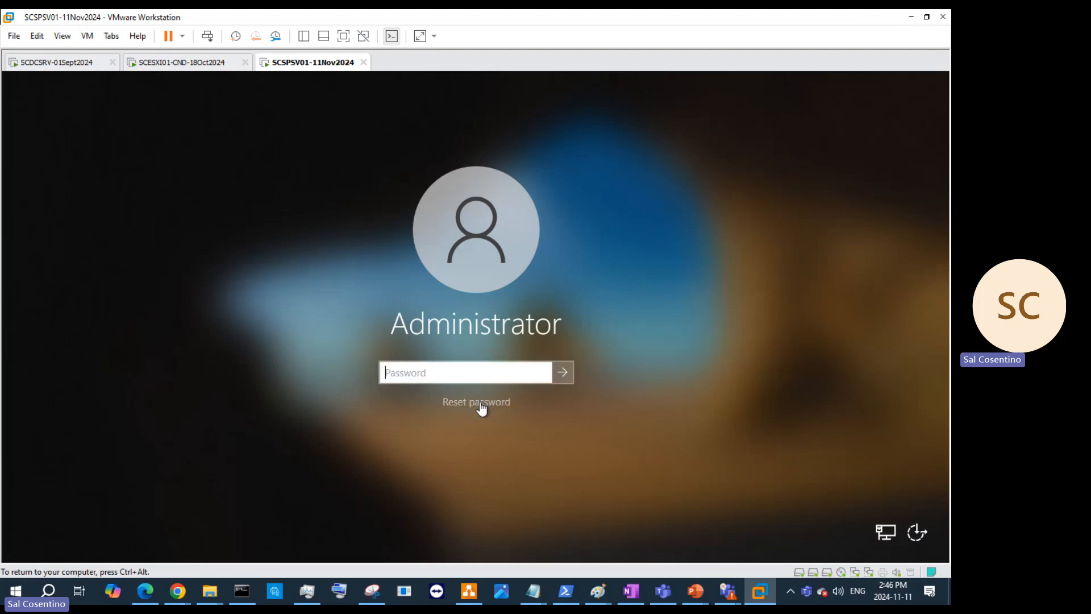
type("****************")
key("Return")
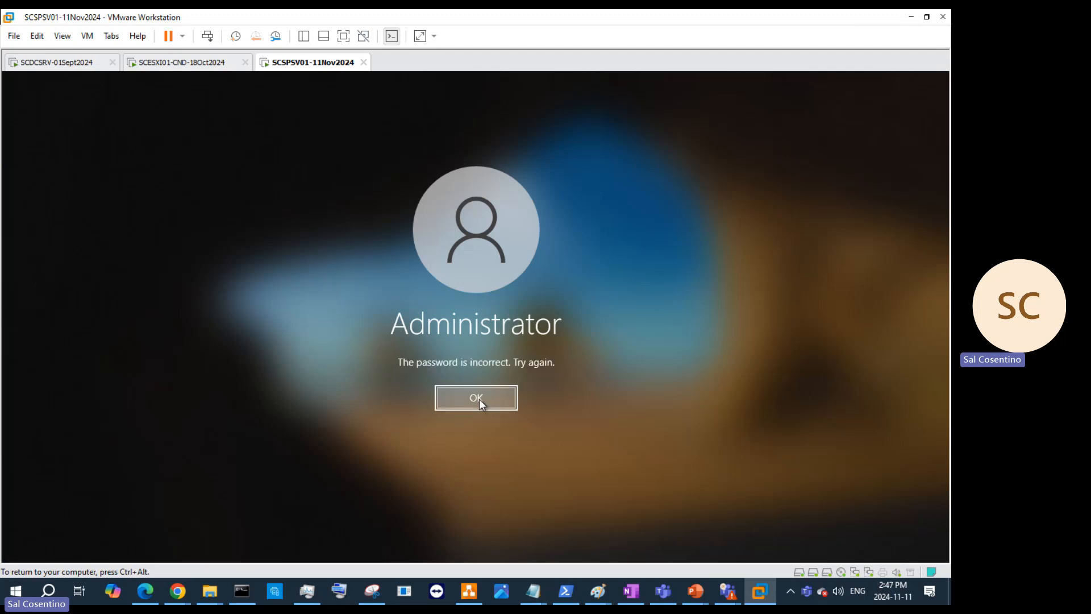
Dismiss the sign-in message, re-enter the Administrator account password, and sign in to the SCSPSV01 server
left_click(479, 399)
type("*****")
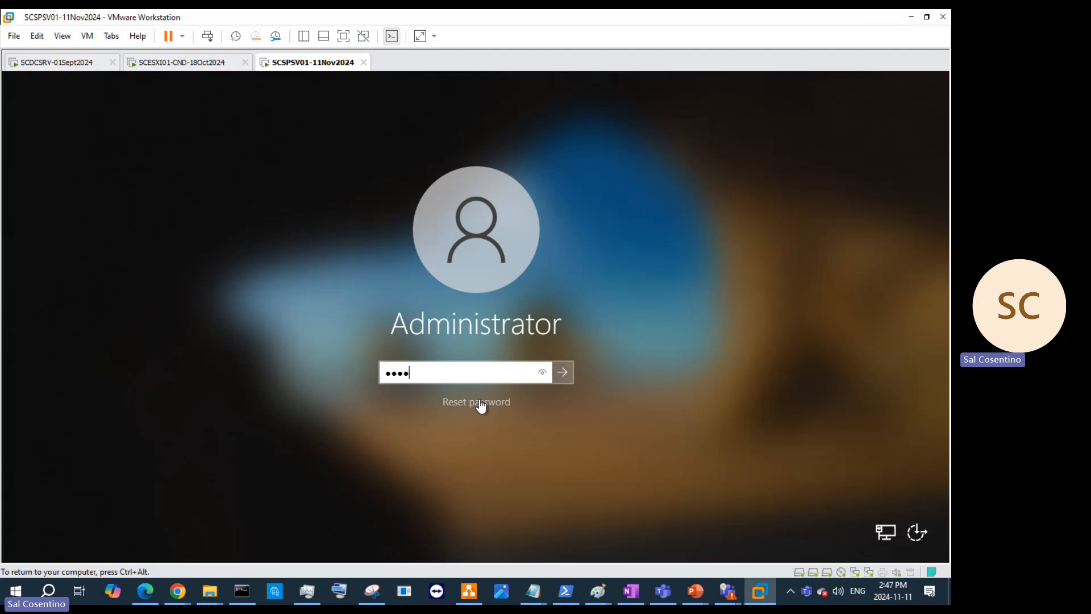
type("***********")
key("BackSpace")
left_click(551, 372)
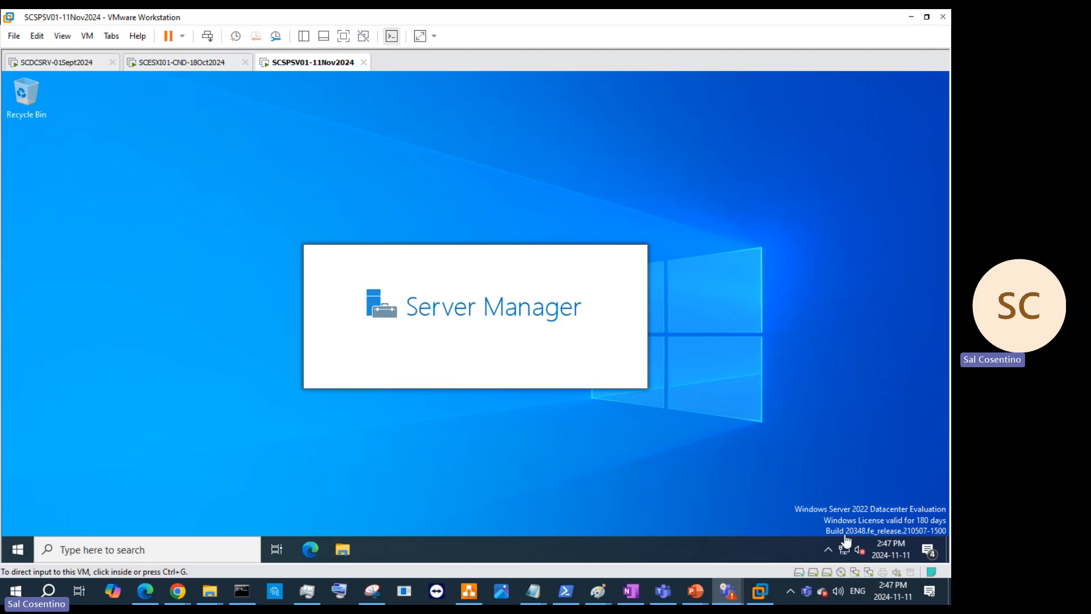
Switch to the Teams meeting, unmute the microphone, and minimize the meeting window again
mouse_move(728, 591)
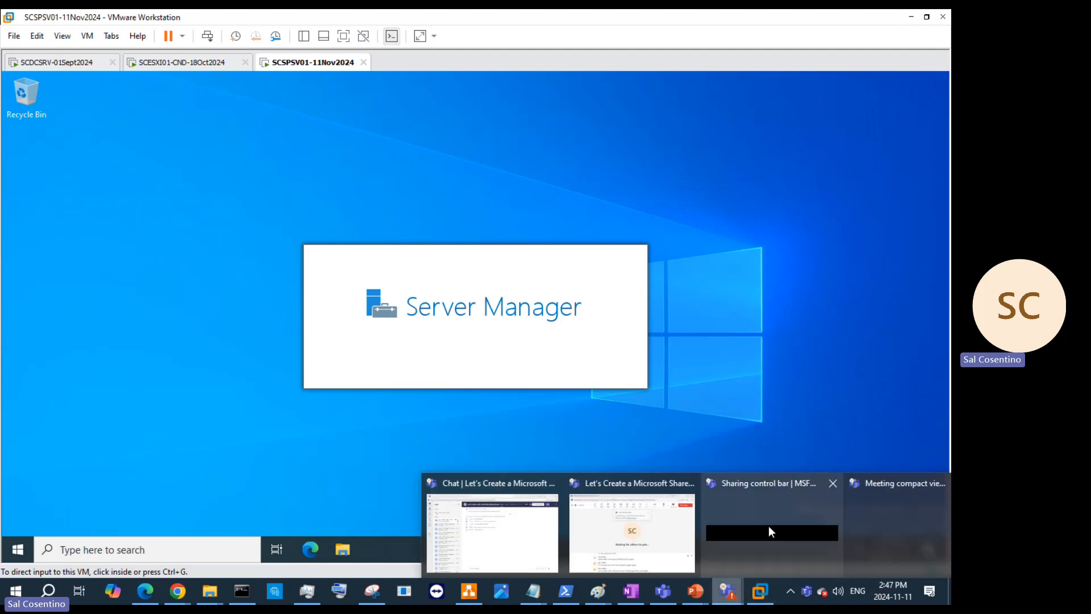
left_click(641, 527)
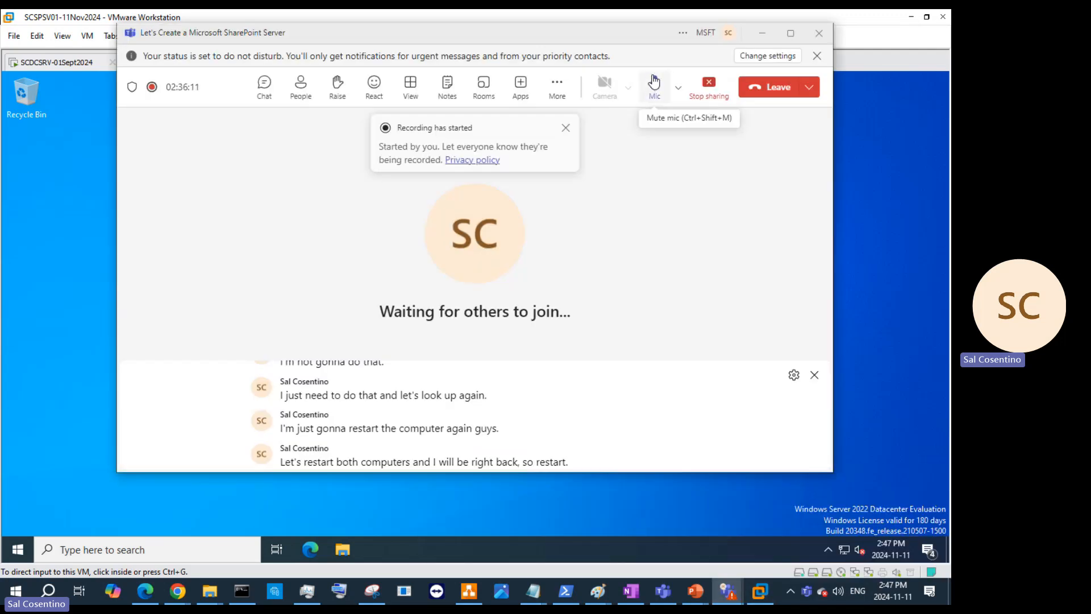
left_click(757, 34)
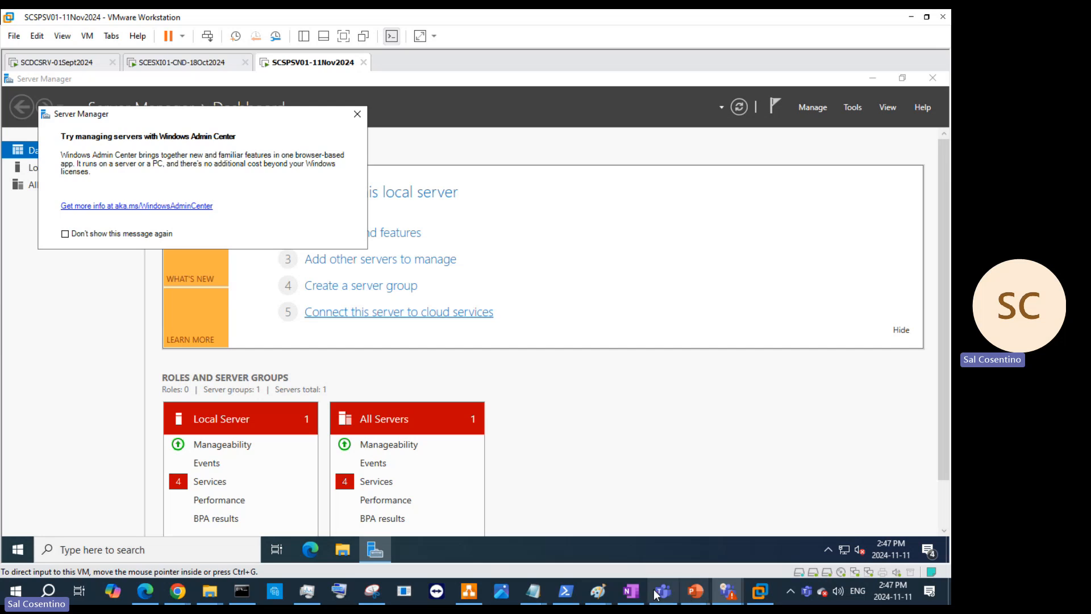
Switch to the Lets Create a SharePoint Server presentation and review the preparation, download and prerequisites instructions on slides 100 to 102
mouse_move(692, 594)
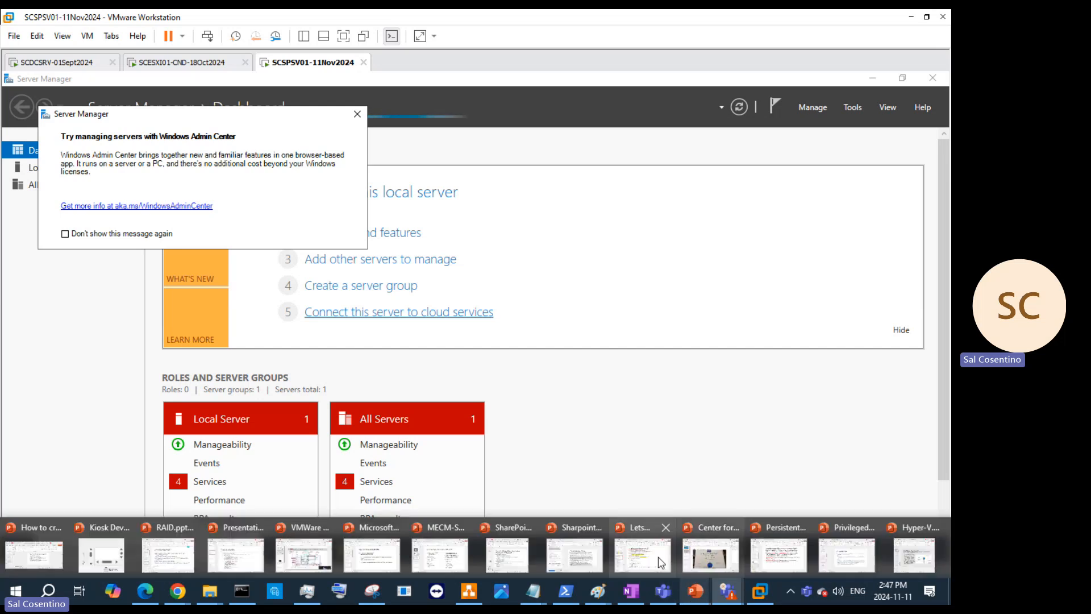
left_click(710, 543)
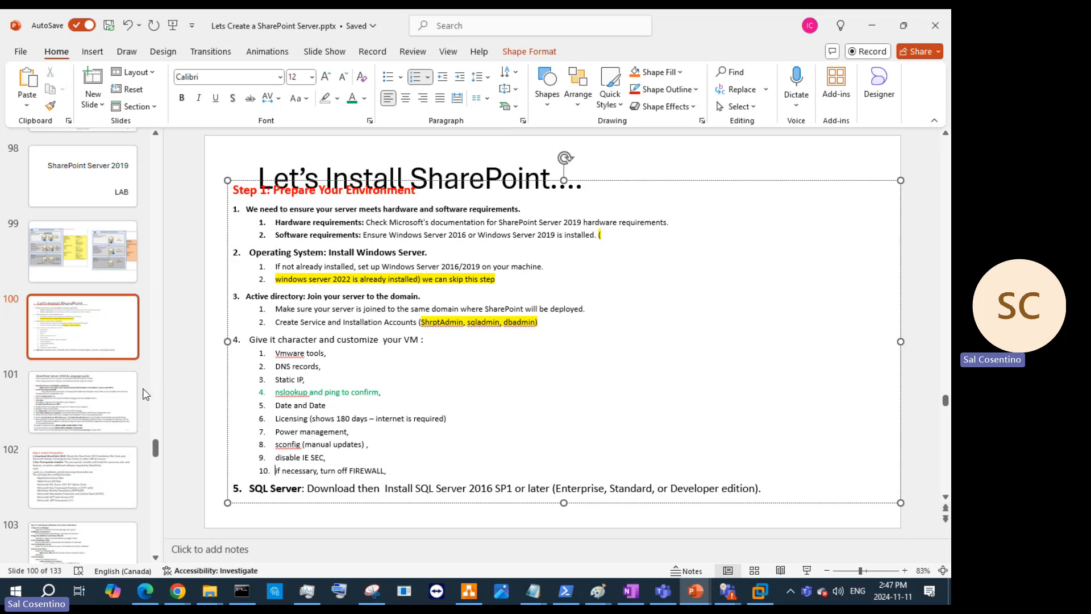
left_click(108, 401)
left_click(101, 455)
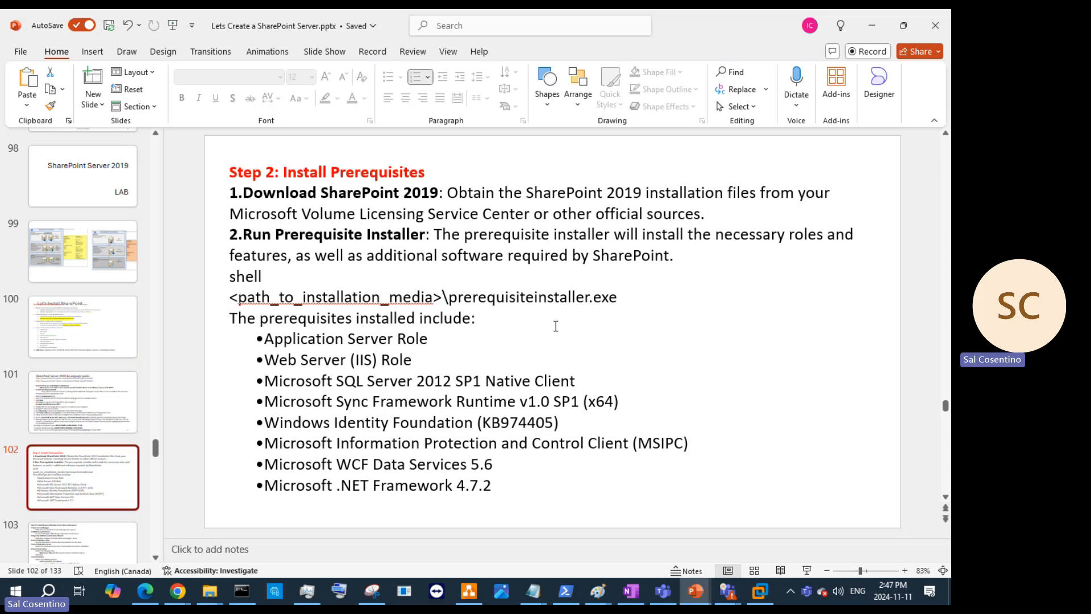
left_click(93, 335)
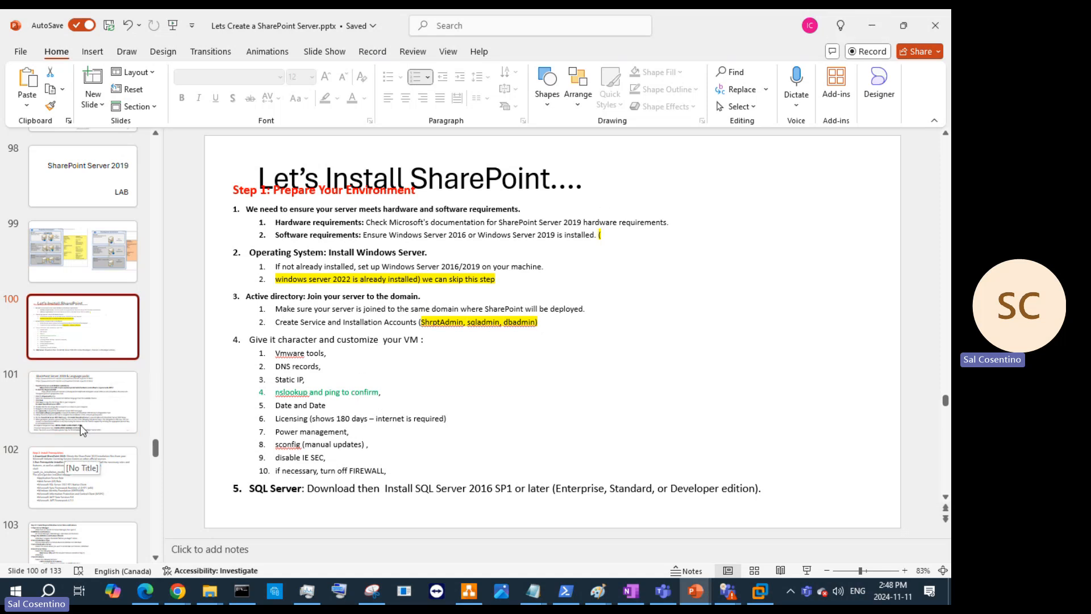
left_click(89, 408)
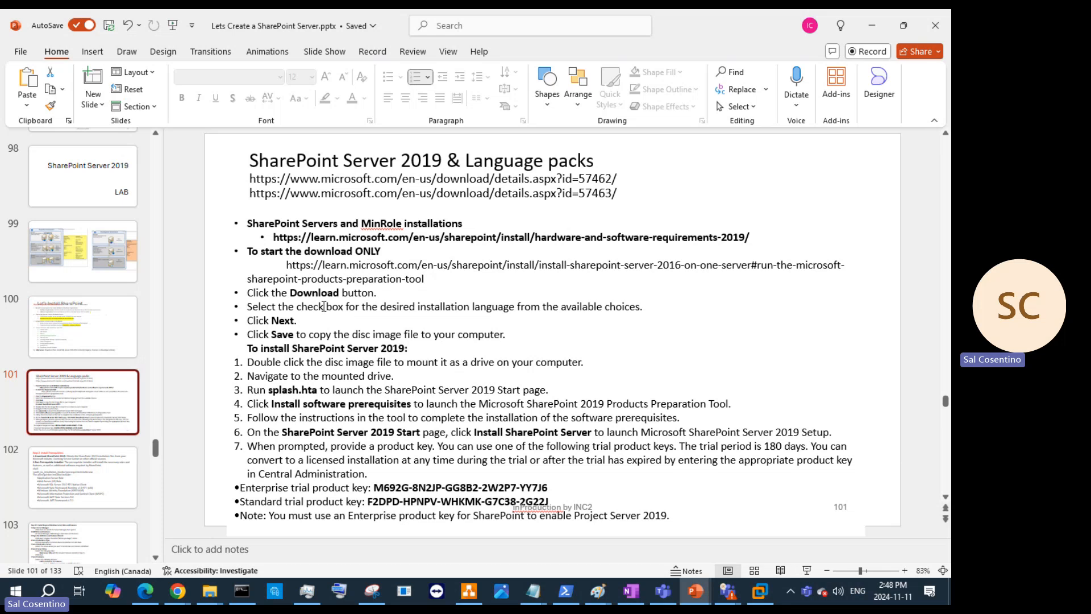
Minimize the presentation to return to the SCSPSV01 server and dismiss the Windows Admin Center message in Server Manager
scroll(126, 476, "down", 1)
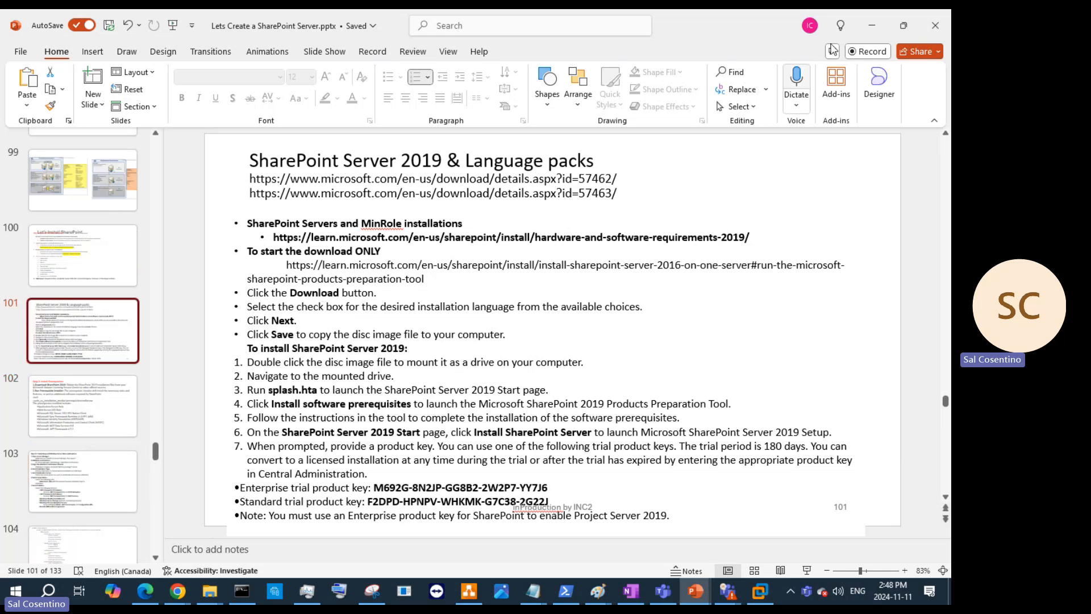
left_click(873, 25)
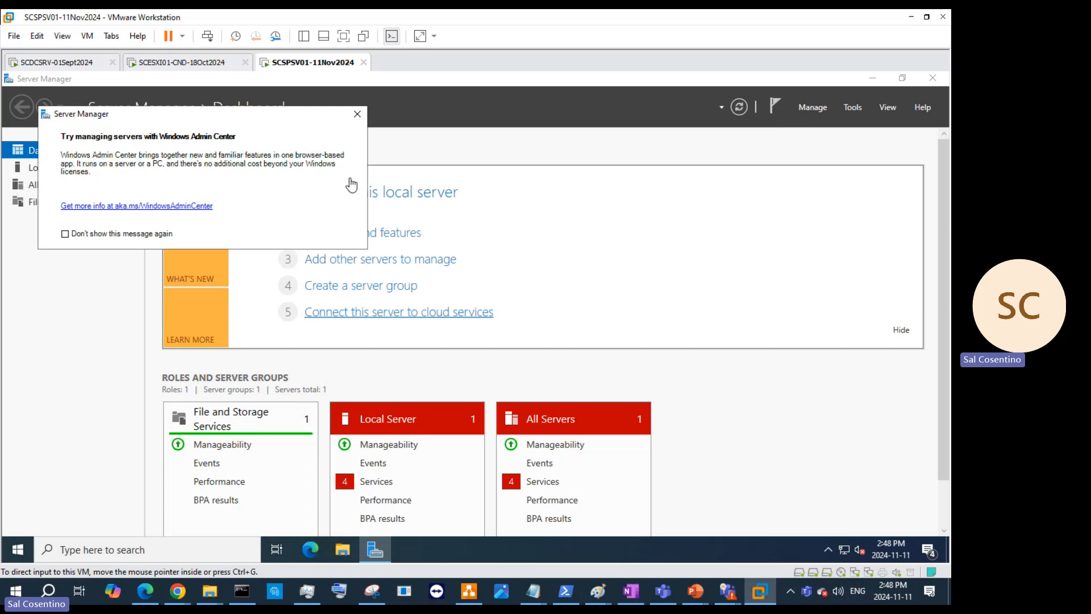
left_click(357, 115)
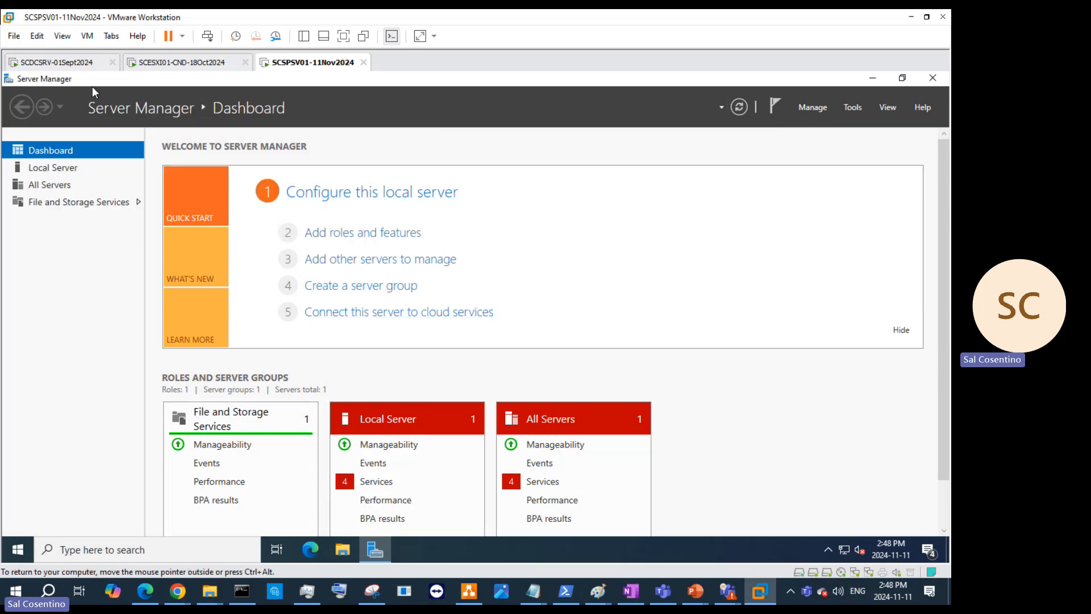
Switch to the SCDCSRV-01Sept2024 virtual machine and sign in as SCAdmin with the account password
left_click(88, 67)
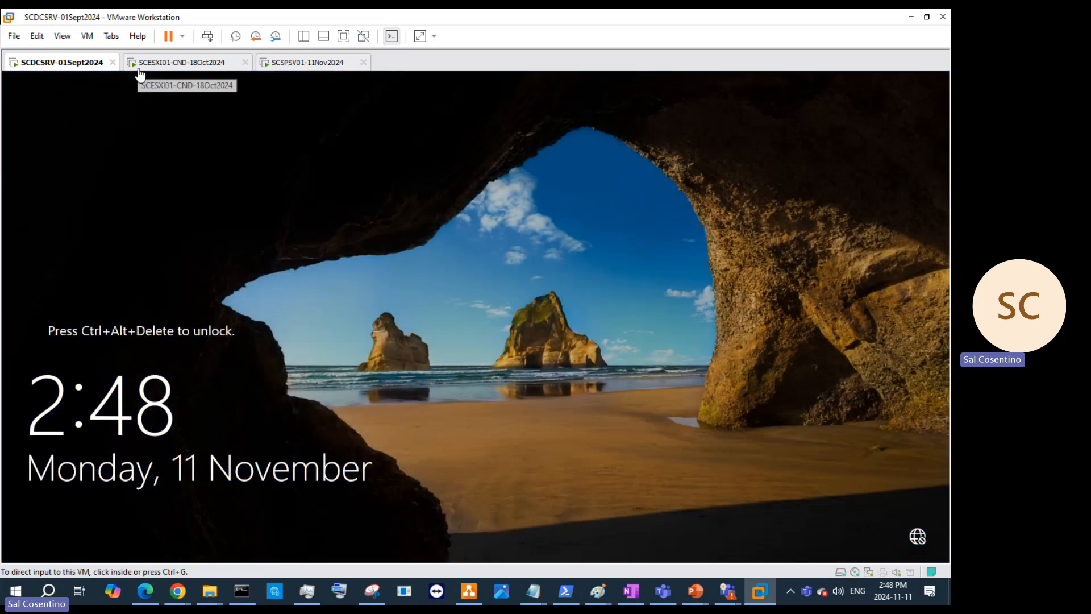
left_click(207, 37)
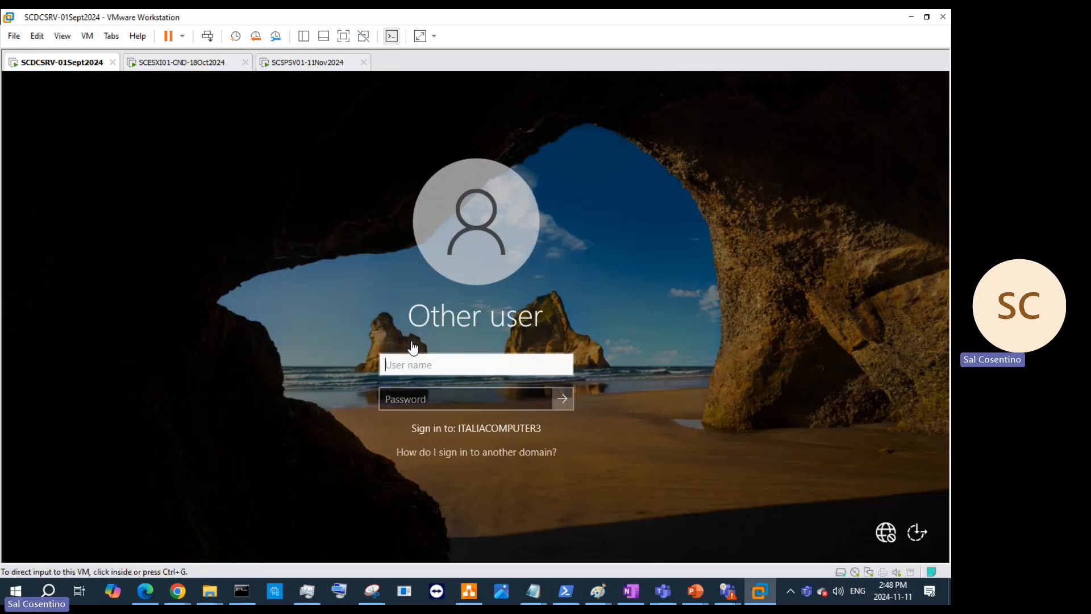
left_click(418, 366)
type("SCAdmin")
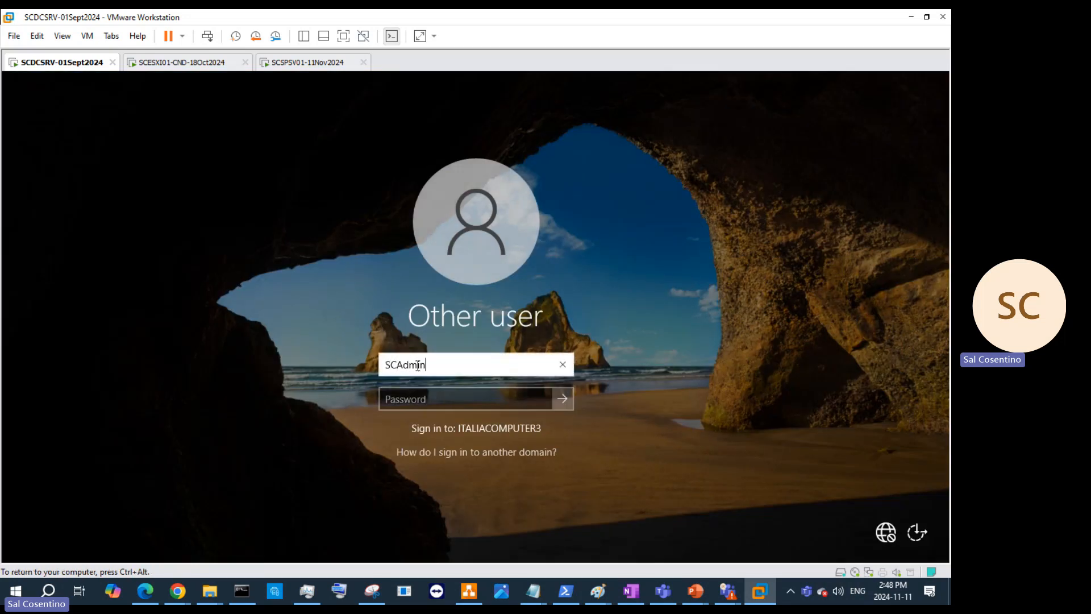
key("Tab")
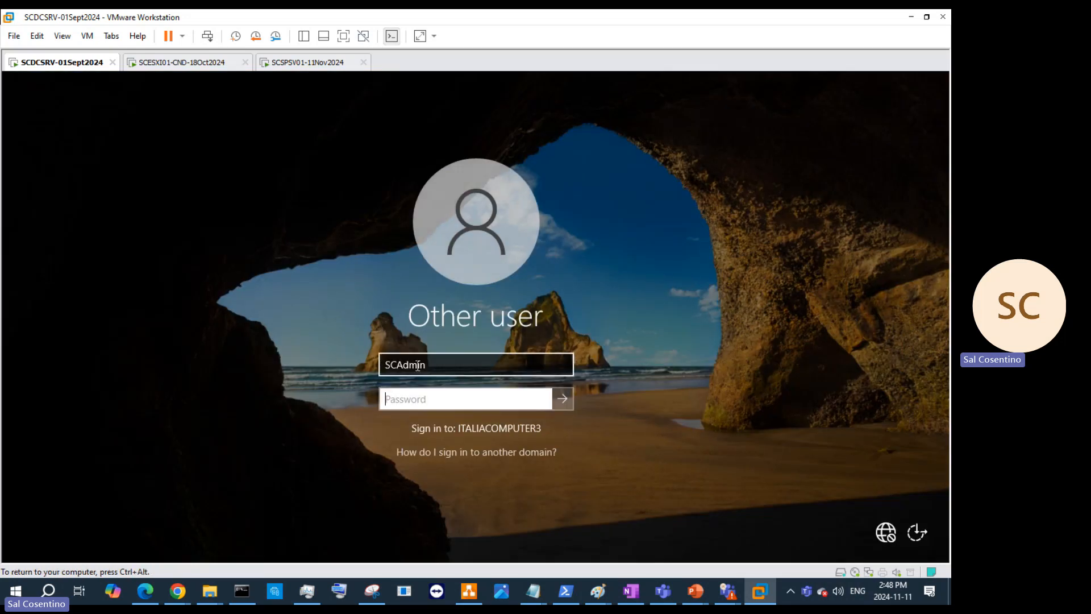
type("***************")
key("Return")
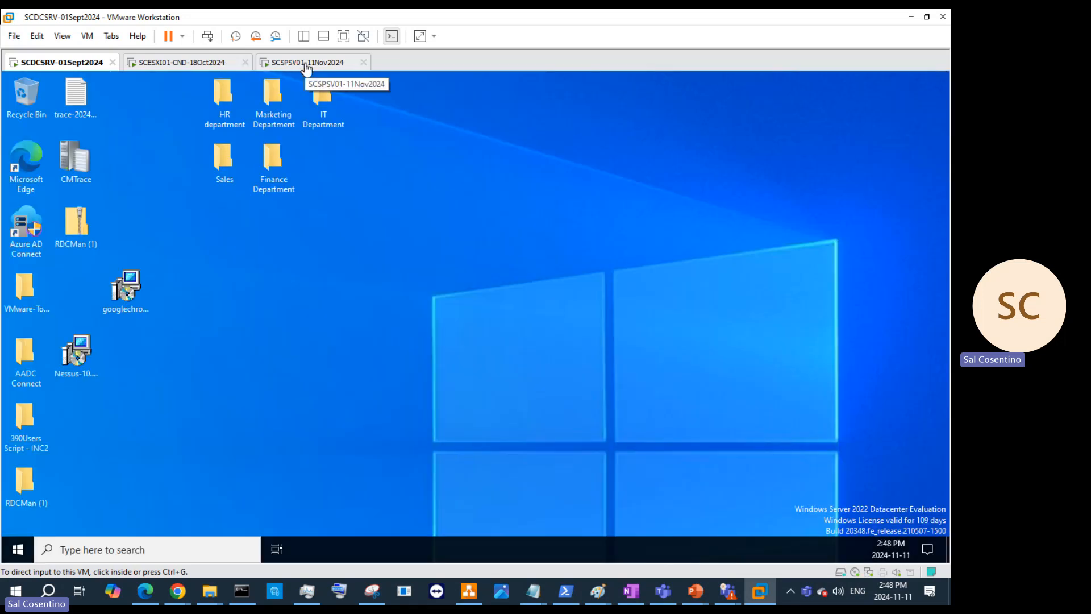
Check the SCSPSV01 desktop briefly, return to SCDCSRV, and dismiss its network drives notification
left_click(307, 65)
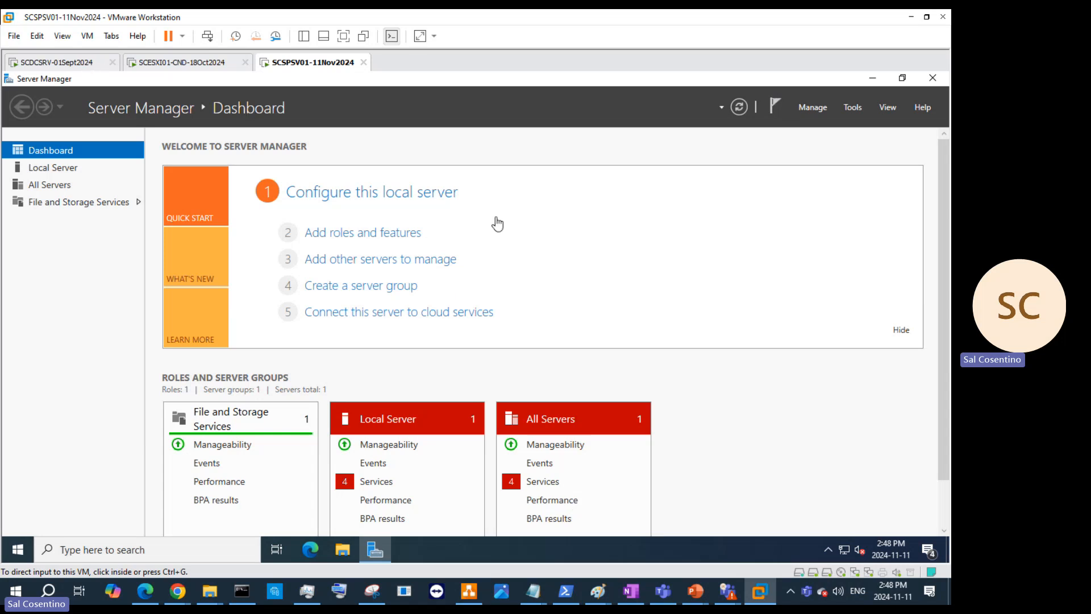
left_click(73, 64)
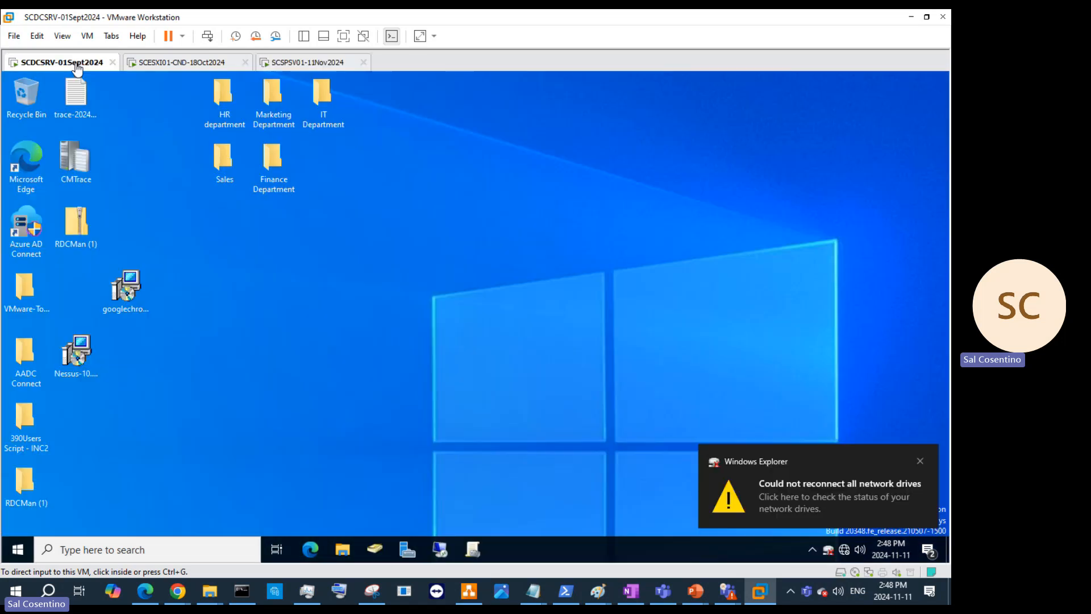
left_click(922, 457)
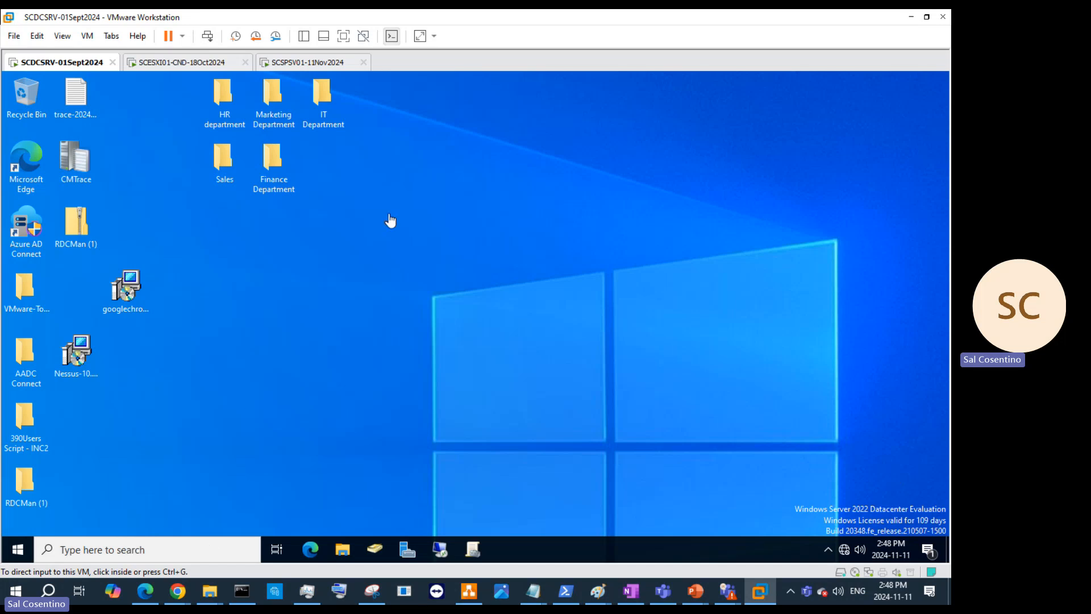
On the SCSPSV01-11Nov2024 virtual machine, open Command Prompt and ping SCDCSRV
left_click(315, 65)
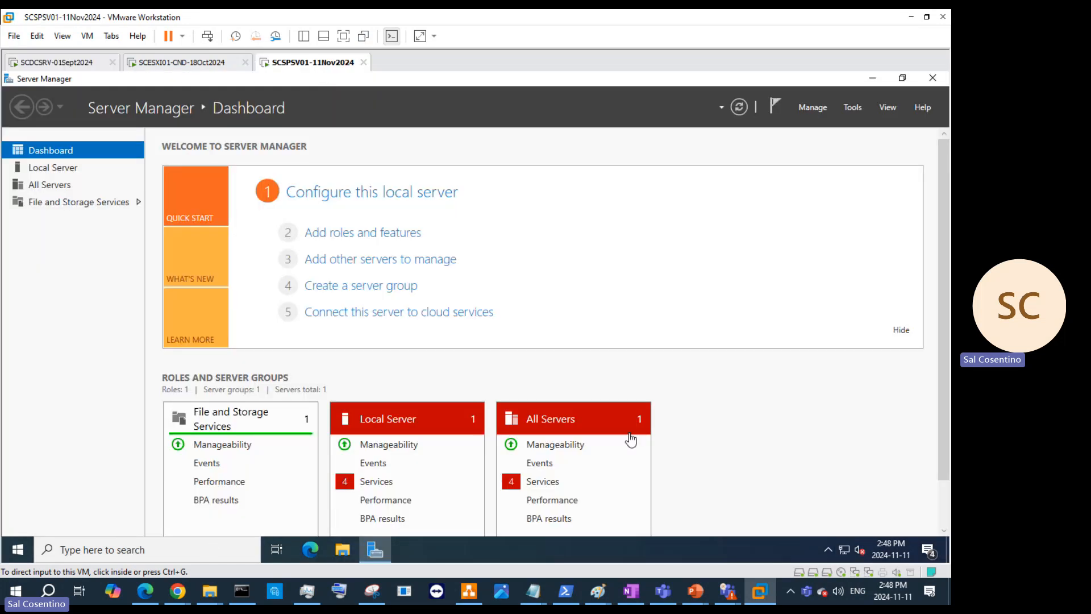
left_click(143, 550)
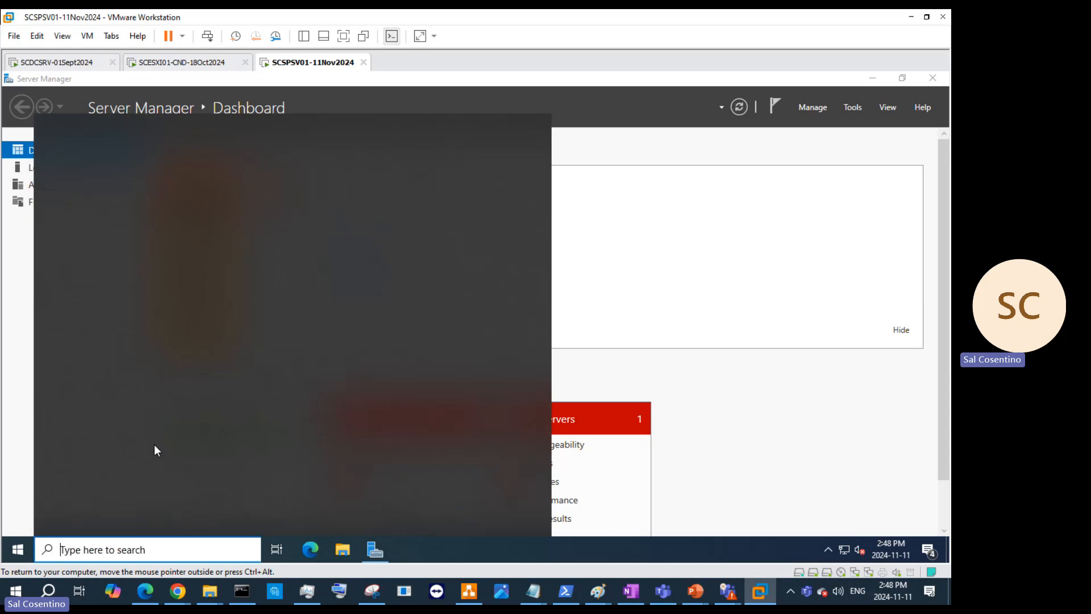
type("cmd")
key("Return")
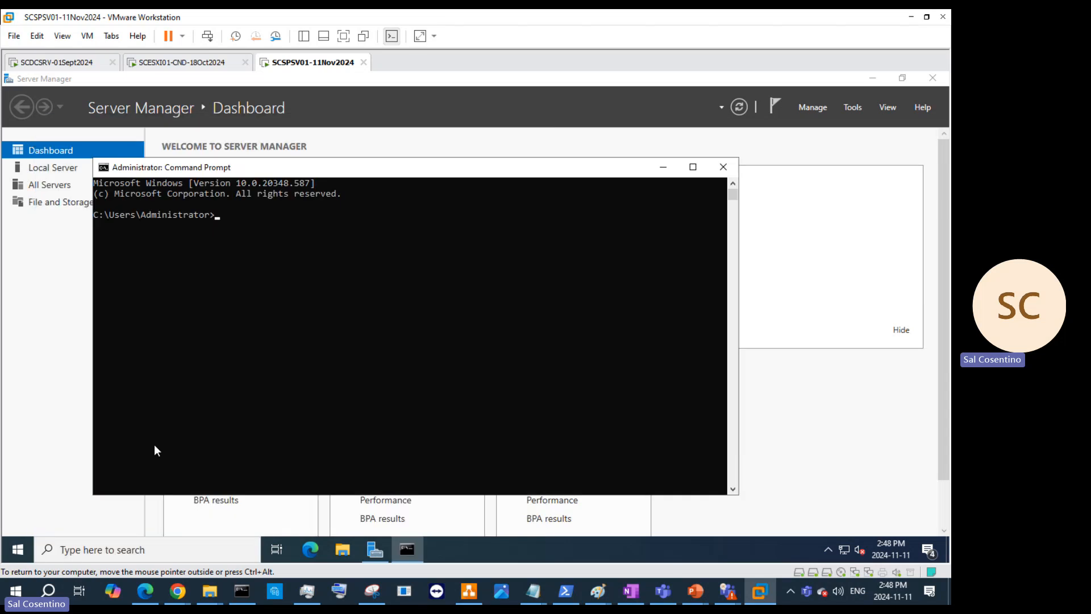
type("ping SCDCSRV")
key("Return")
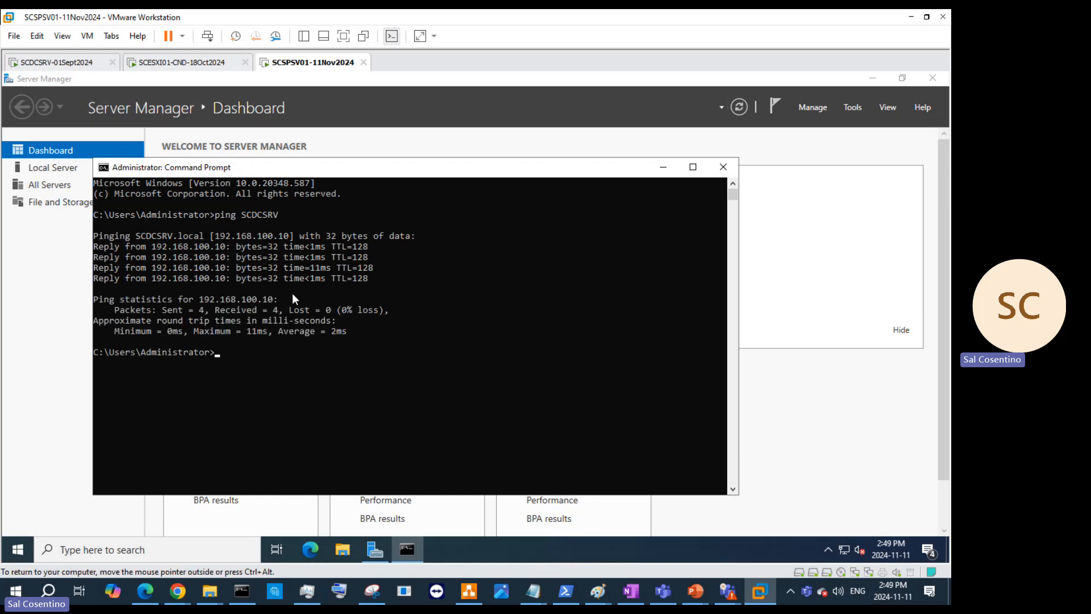
Run nslookup to check the server's default DNS server, clear the stray entry, and exit to the command prompt
type("nslookup")
key("Return")
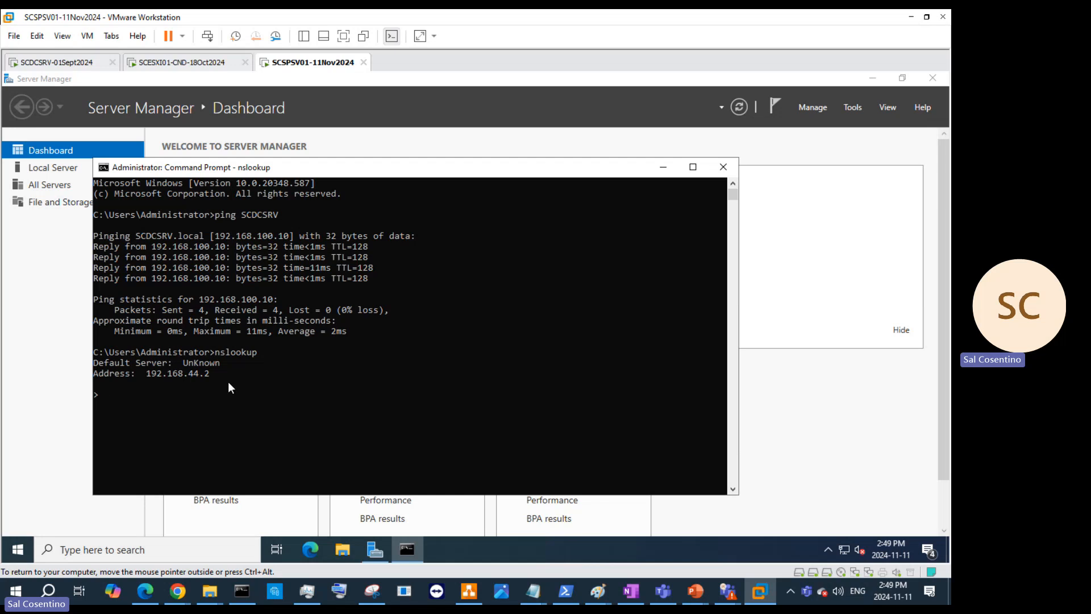
left_click(207, 397)
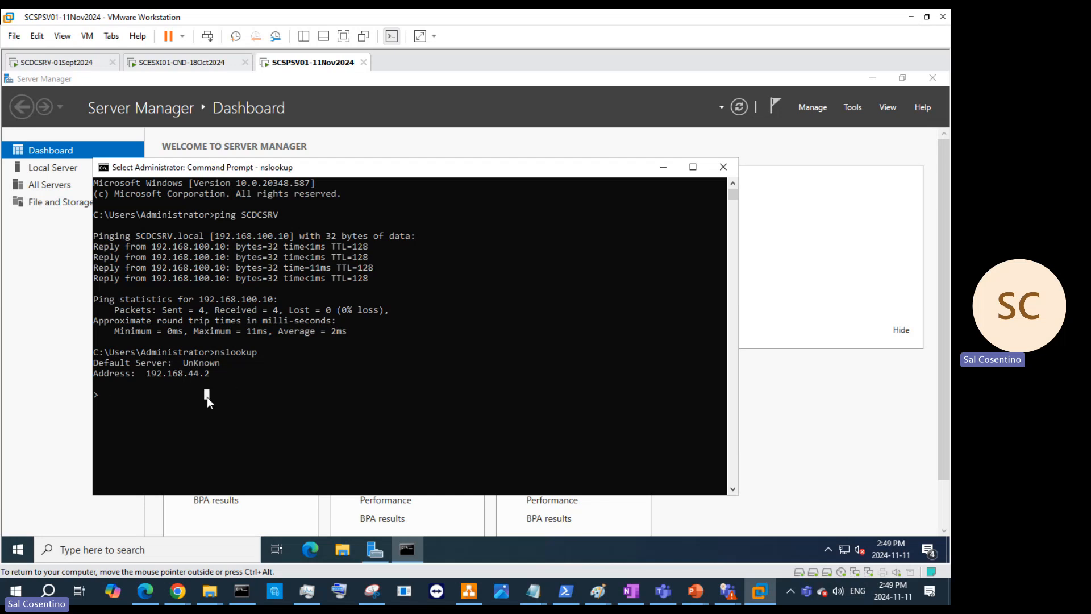
type("ping")
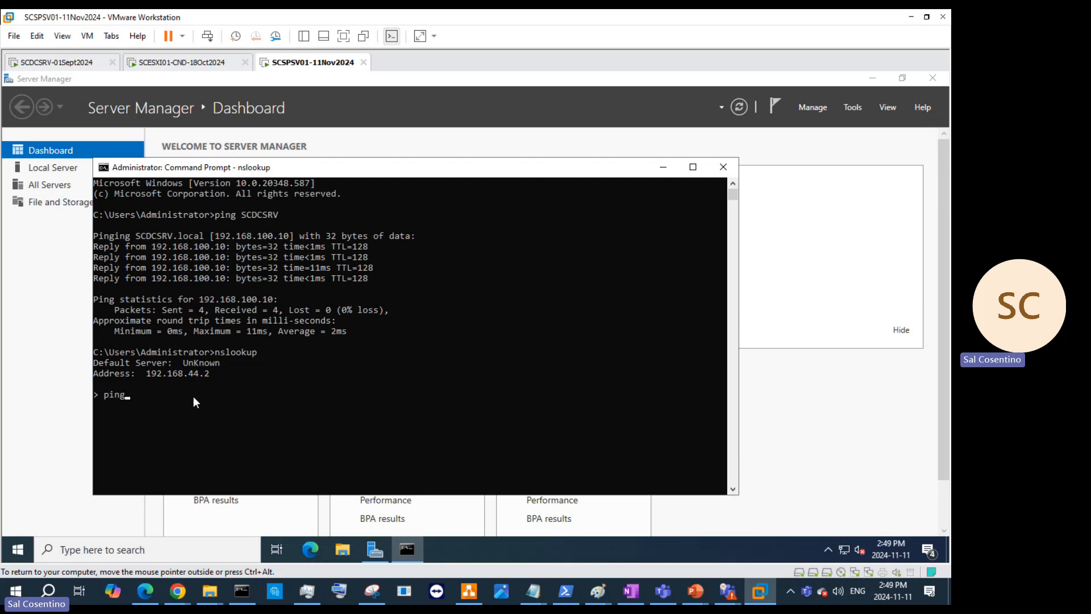
key("BackSpace")
key("BackSpace")
key("BackSpace")
key("BackSpace")
key("BackSpace")
key("ctrl+c")
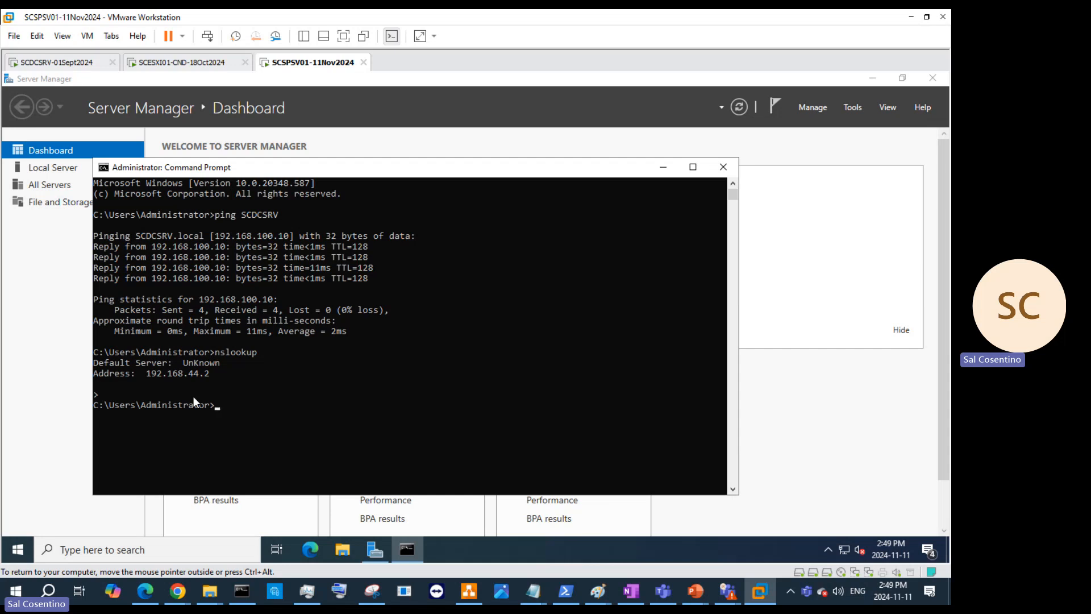
Run ipconfig to review the addresses and gateways of the Internet-NAT and Local LAN adapters
type("ipconfig")
key("Return")
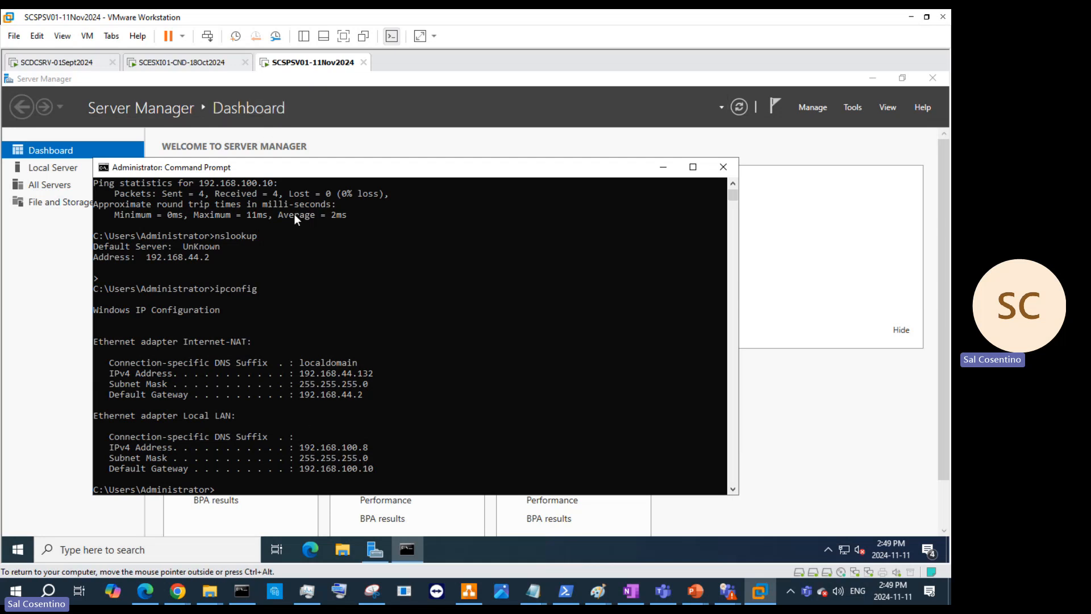
right_click(314, 66)
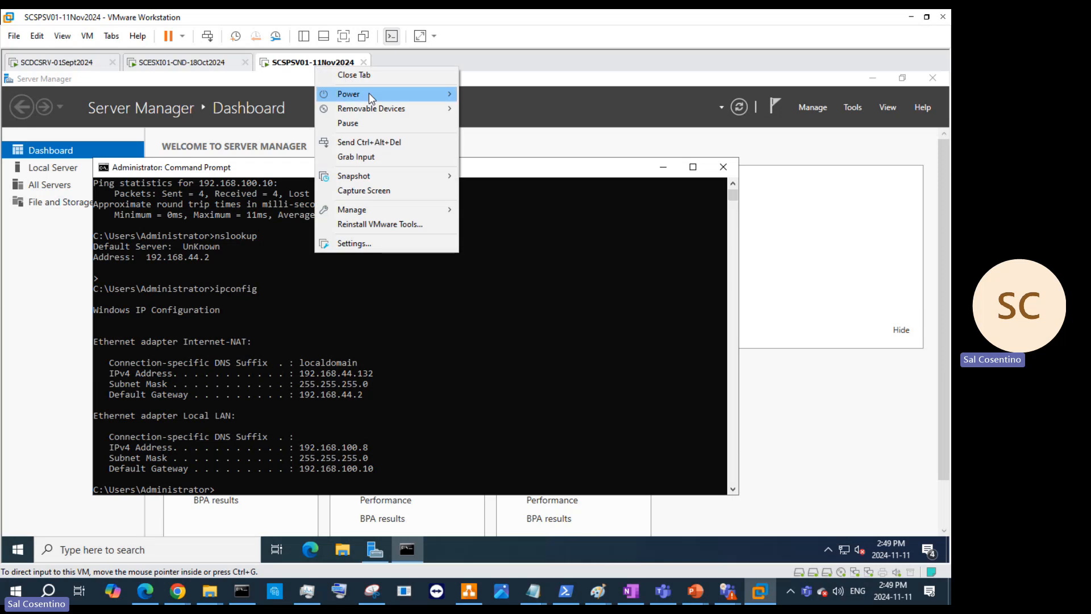
mouse_move(449, 94)
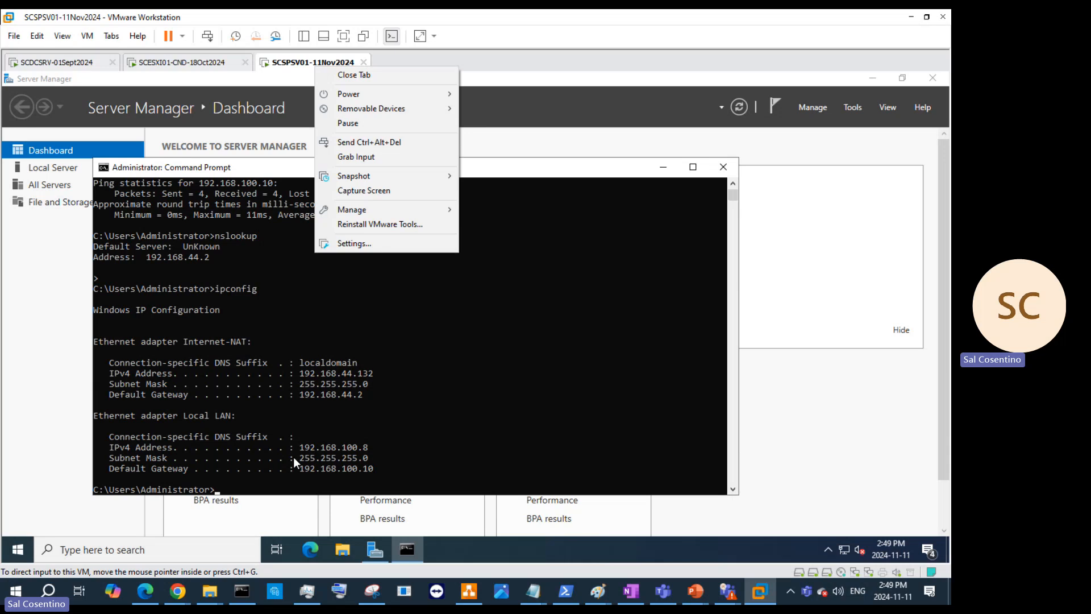
left_click(337, 438)
Clear the mistyped command and release the adapters' DHCP addresses with ipconfig /release
type("pconfig")
key("BackSpace")
key("BackSpace")
key("BackSpace")
key("BackSpace")
key("BackSpace")
key("BackSpace")
key("BackSpace")
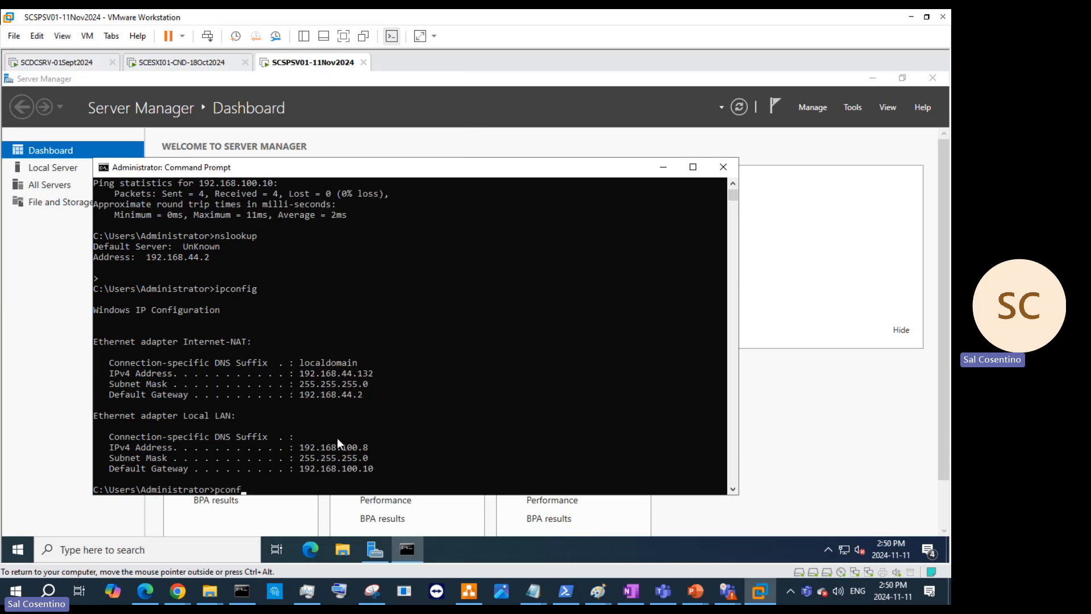
key("BackSpace")
type("ipconfig /release")
key("Return")
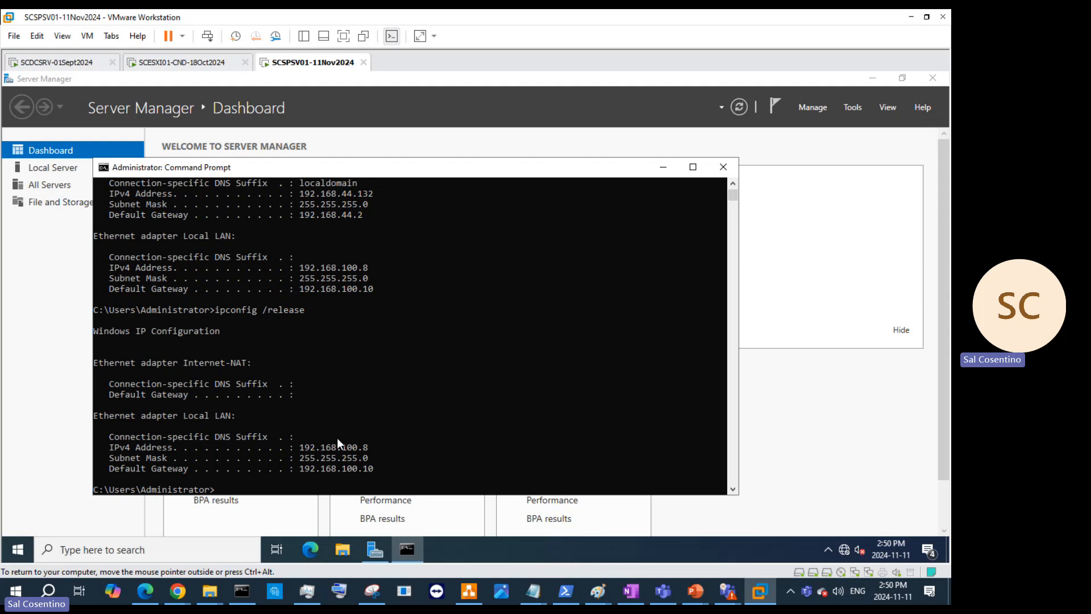
Request new DHCP addresses for the adapters with ipconfig /renew
key("Up")
key("BackSpace")
key("BackSpace")
key("BackSpace")
key("BackSpace")
key("BackSpace")
type("new")
key("Return")
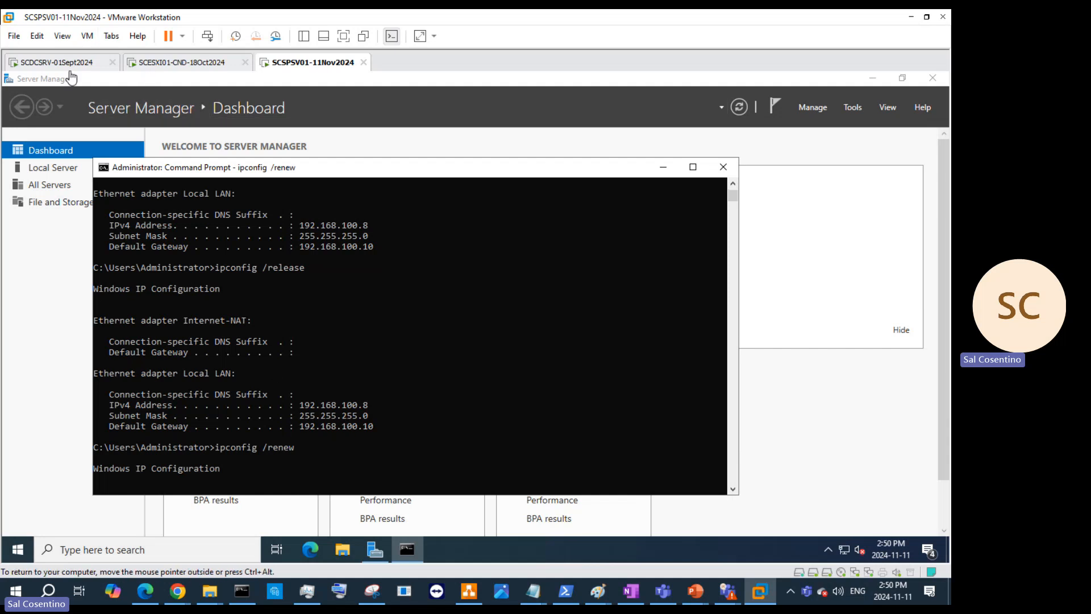
Switch to the SCDCSRV virtual machine, dismiss the Azure Arc message, and open DNS Manager
left_click(57, 62)
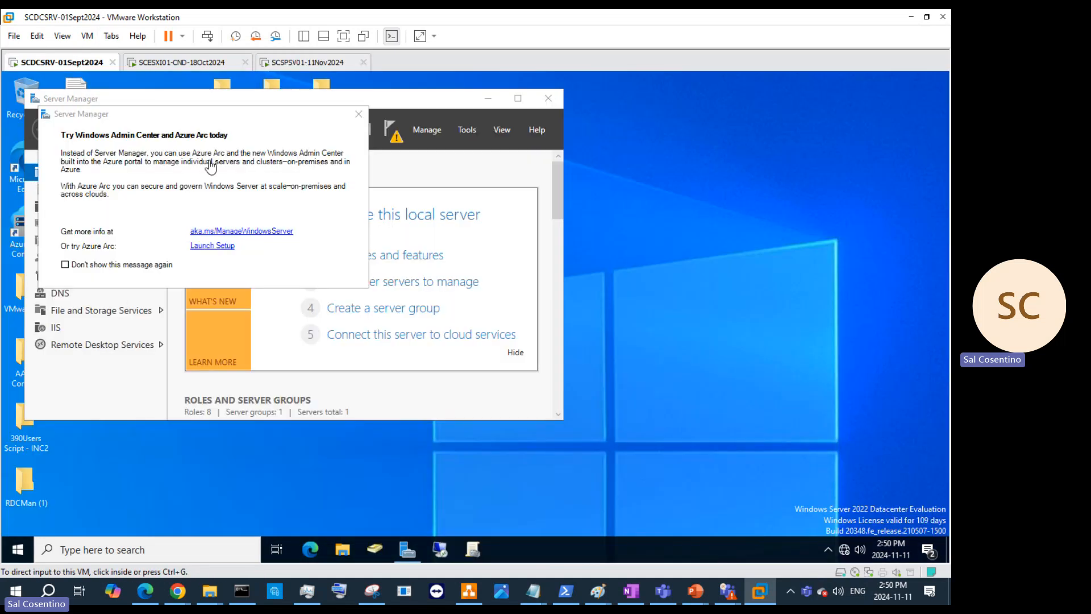
left_click(358, 115)
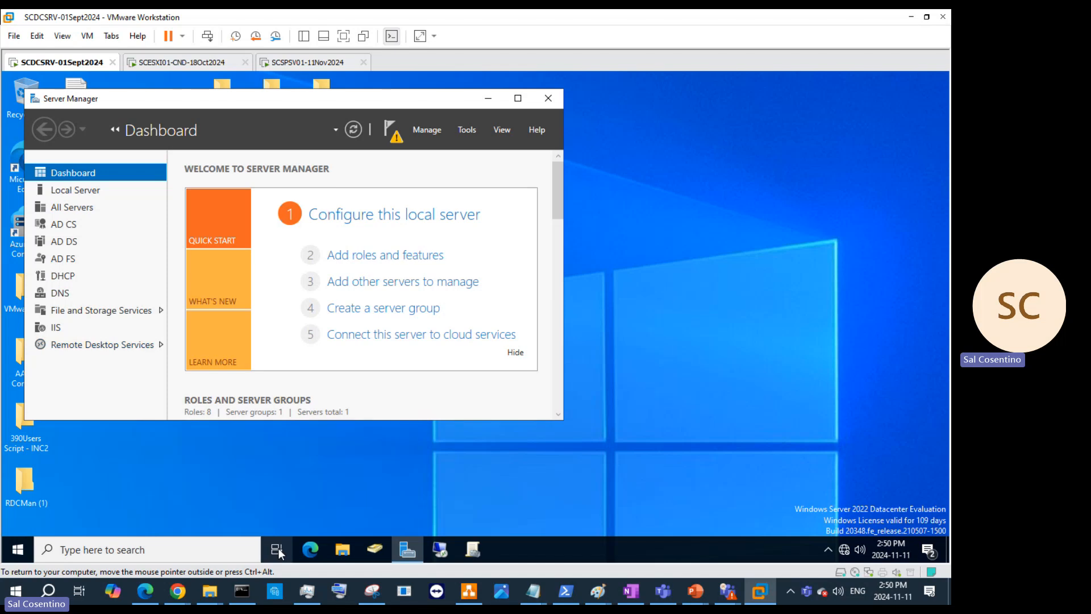
left_click(179, 551)
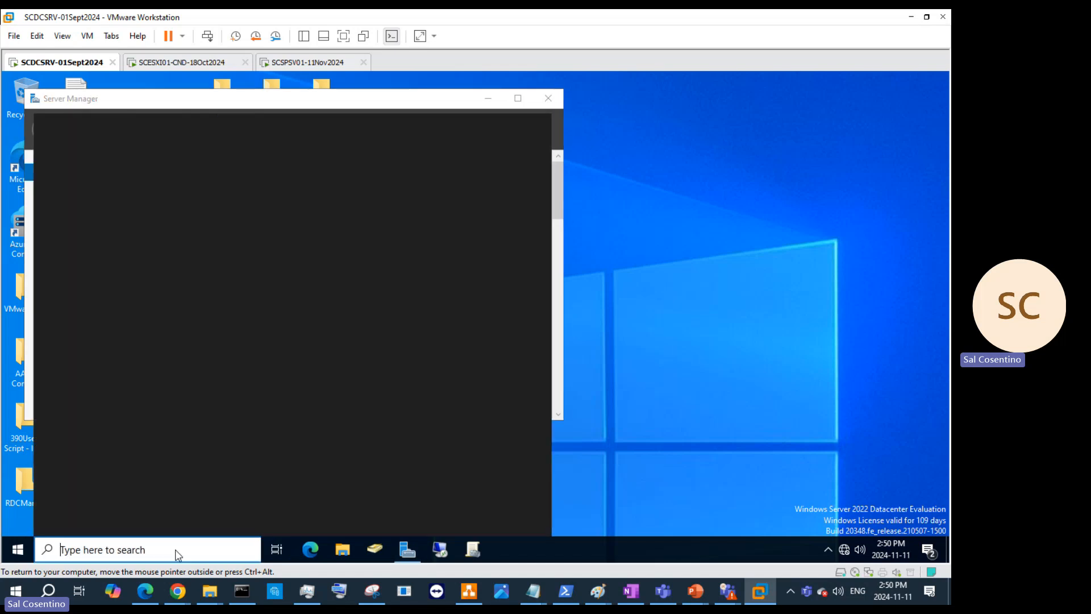
type("dns")
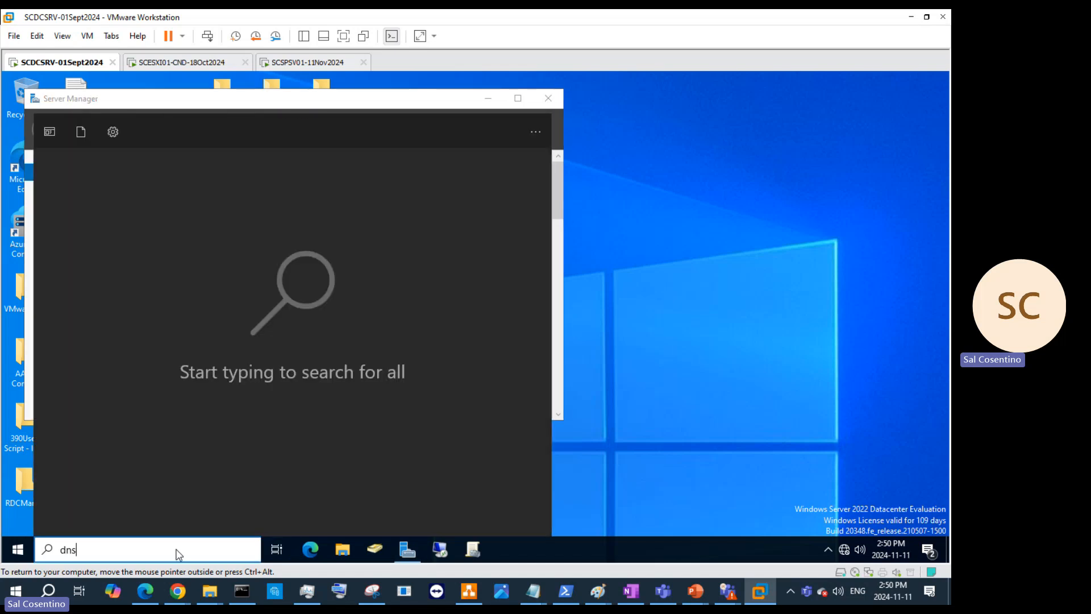
left_click(131, 176)
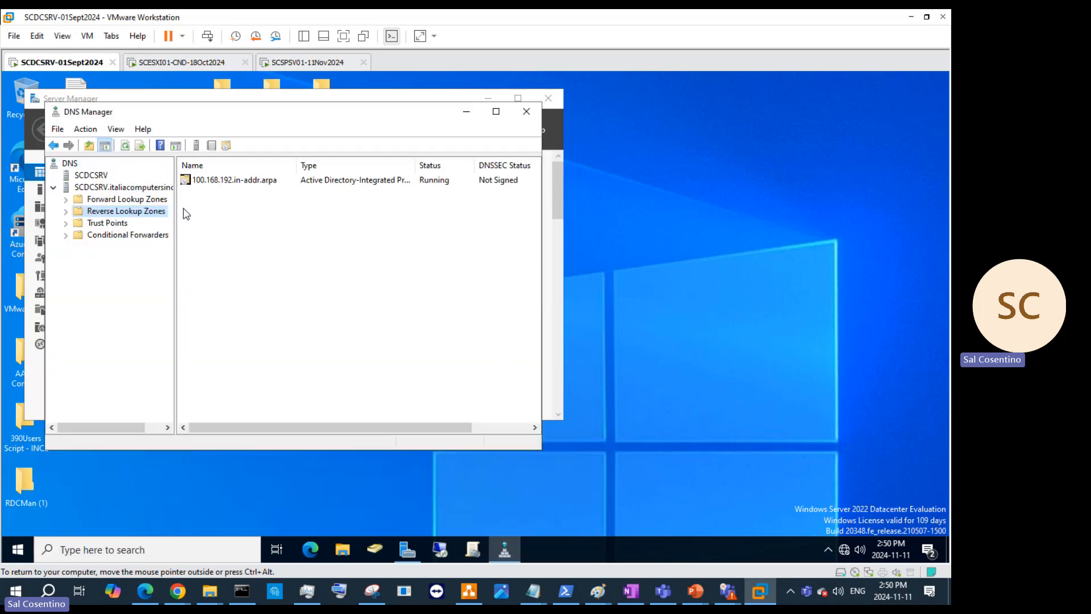
Open the italiacomputersinc2.local forward lookup zone and examine the host records for scdcsrv and SCSPSRV01-CND
left_click(120, 200)
left_click(66, 200)
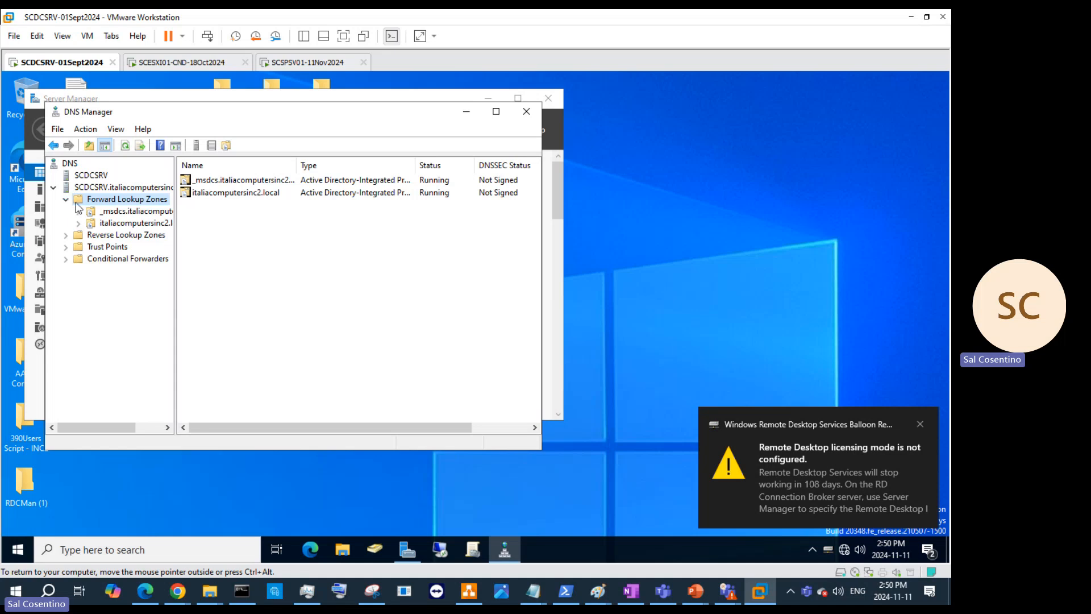
left_click(258, 191)
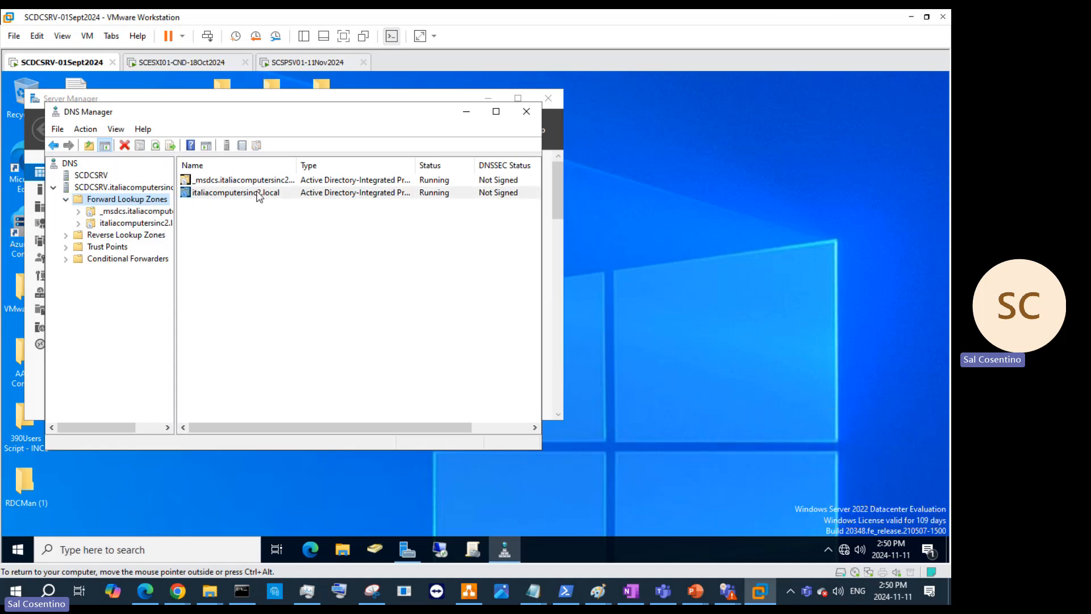
double_click(258, 191)
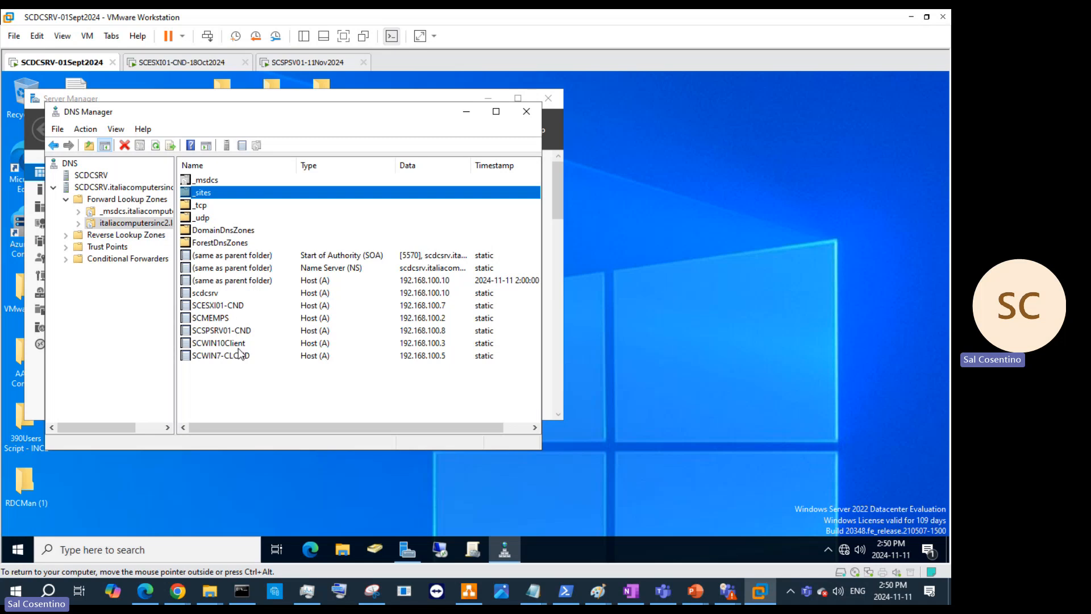
left_click(208, 293)
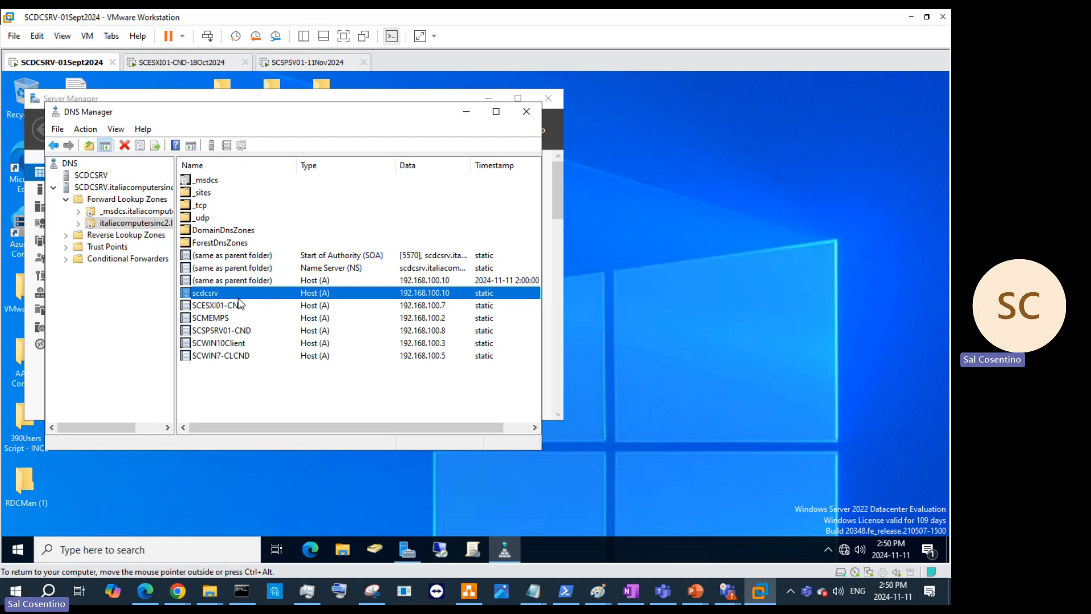
left_click(243, 333)
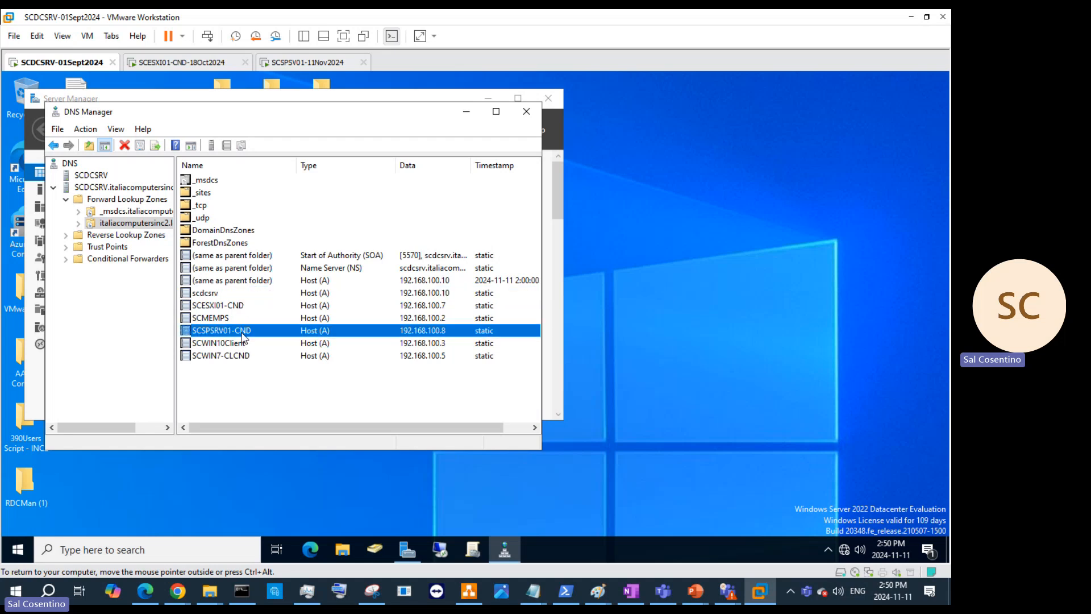
View the SCSPSRV01-CND host record's properties, and ping SCSPSRV01-CND from a Command Prompt on the domain controller
double_click(243, 333)
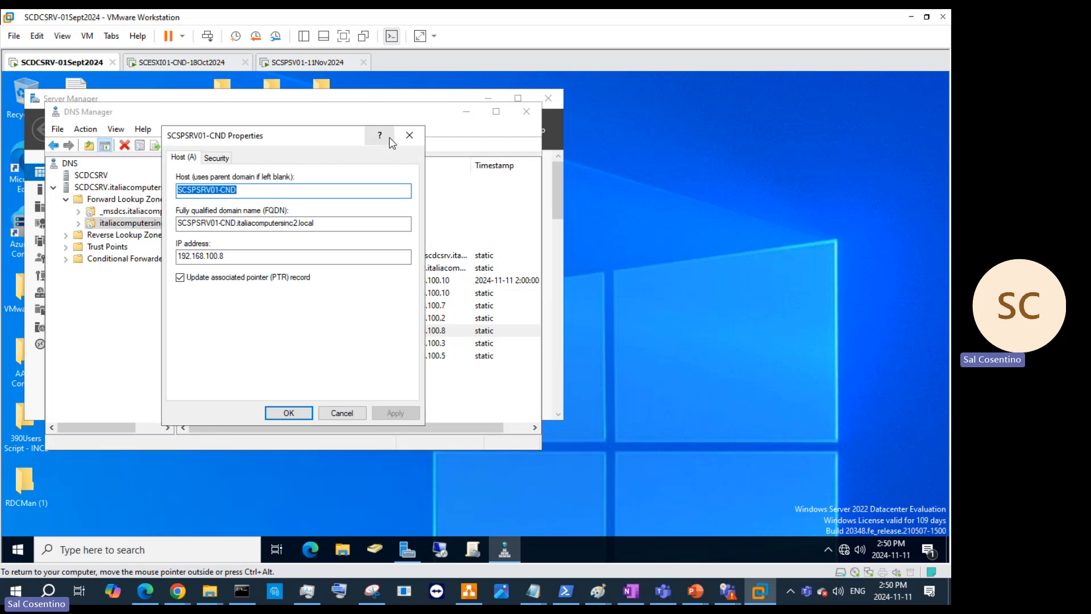
left_click(275, 414)
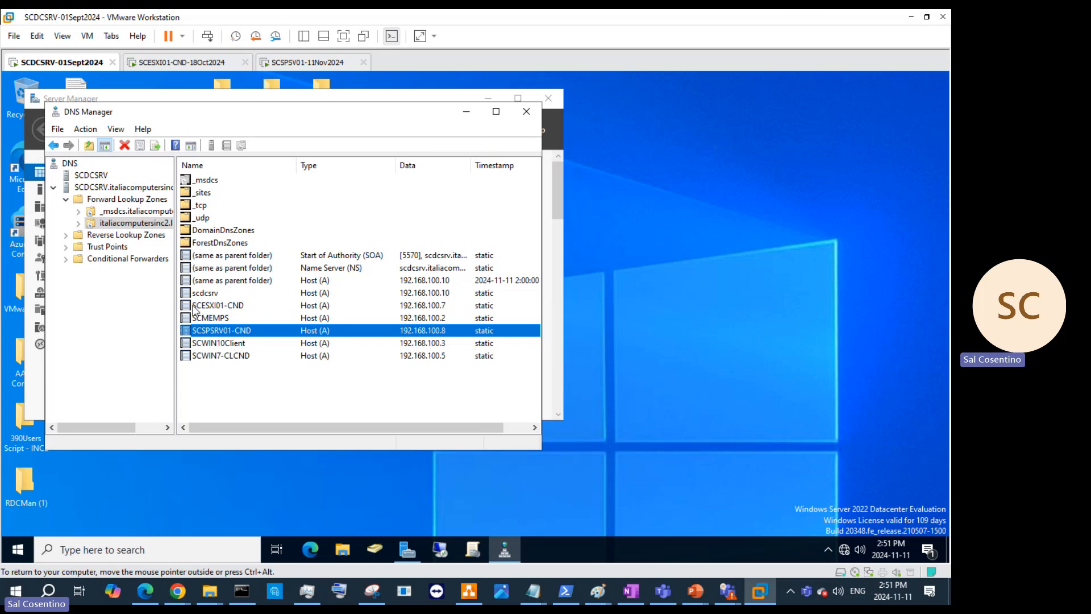
left_click(147, 559)
type("cmd")
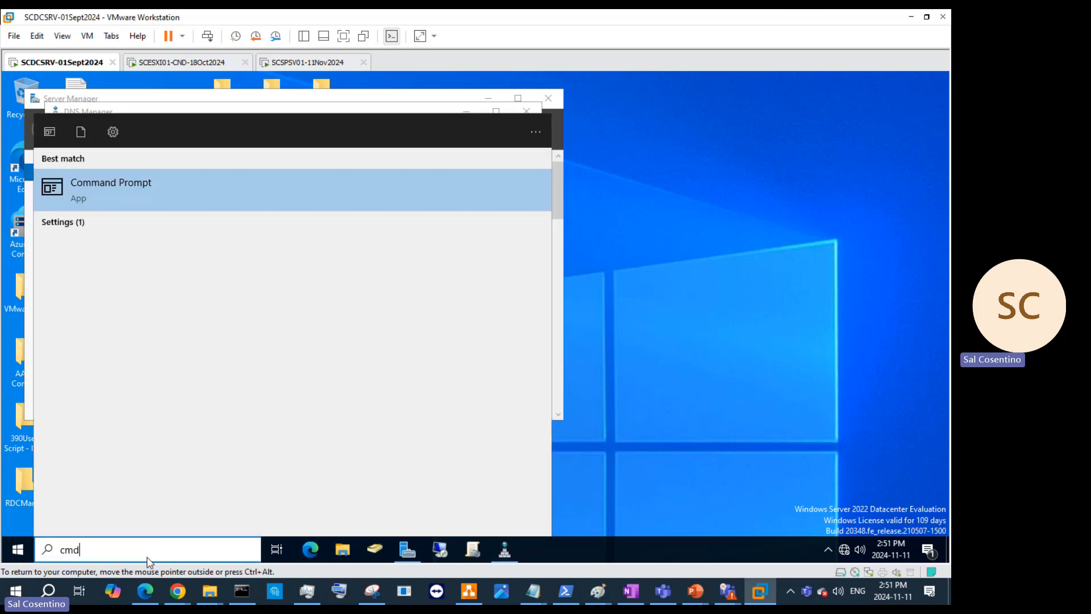
key("Return")
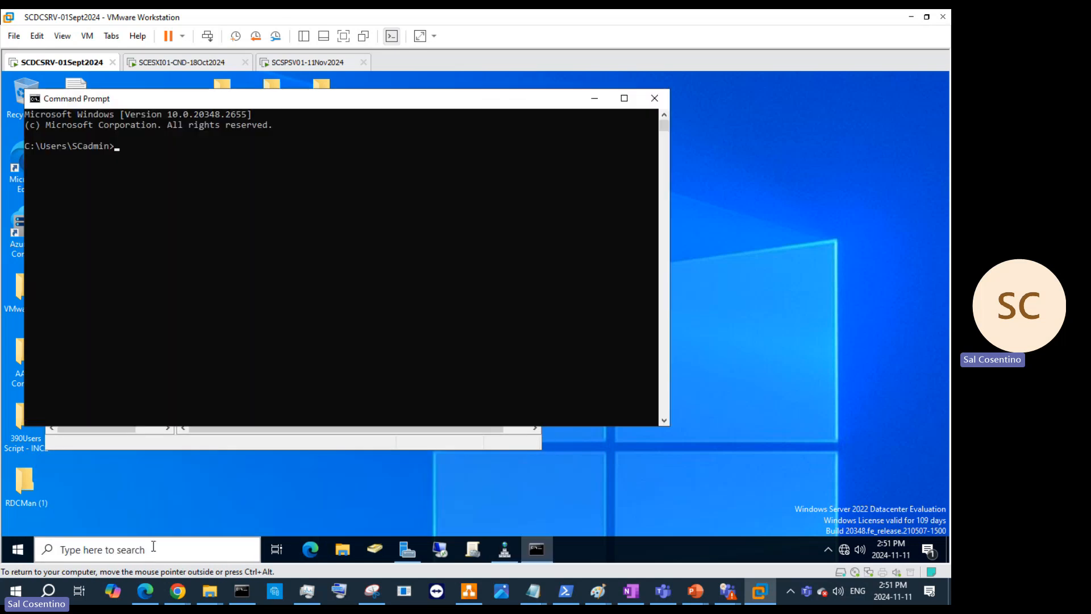
type("ping SCSPSRV01-CND")
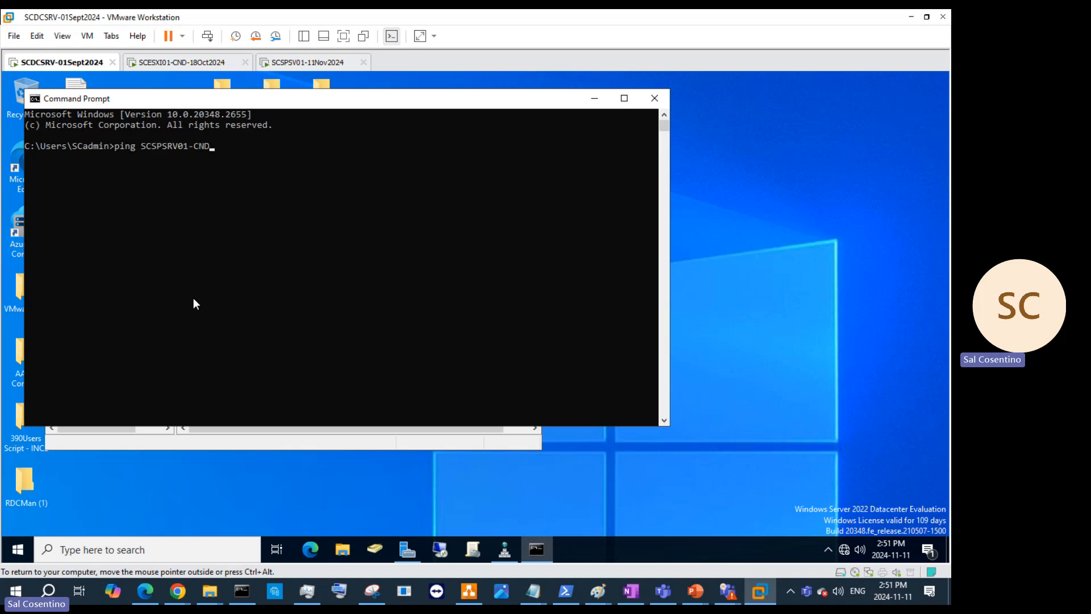
key("Return")
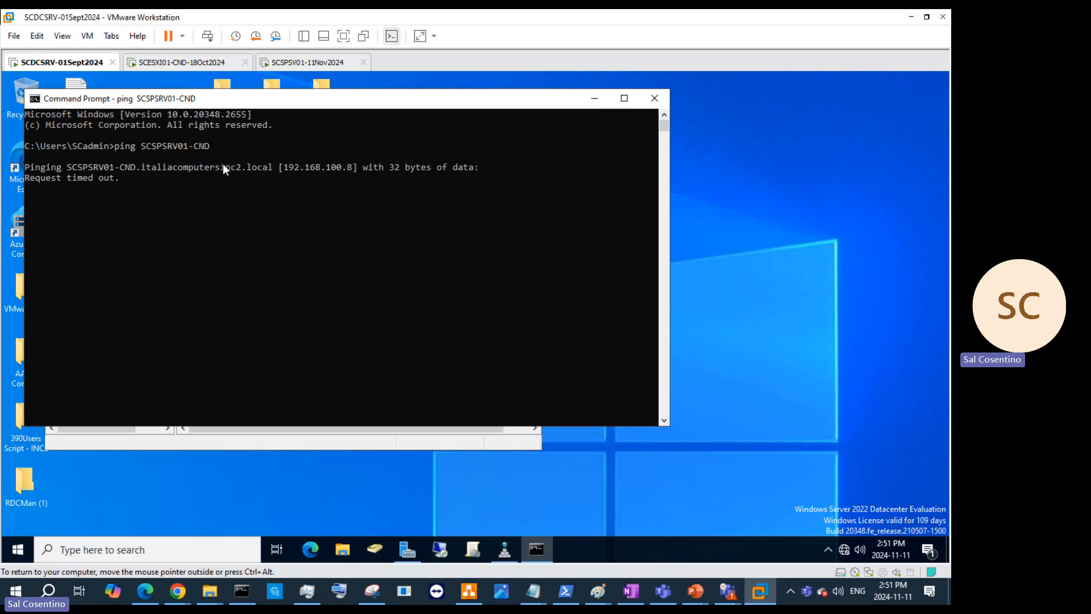
Minimize the domain controller's Command Prompt and switch to the SCSPSV01-11Nov2024 virtual machine
left_click(593, 101)
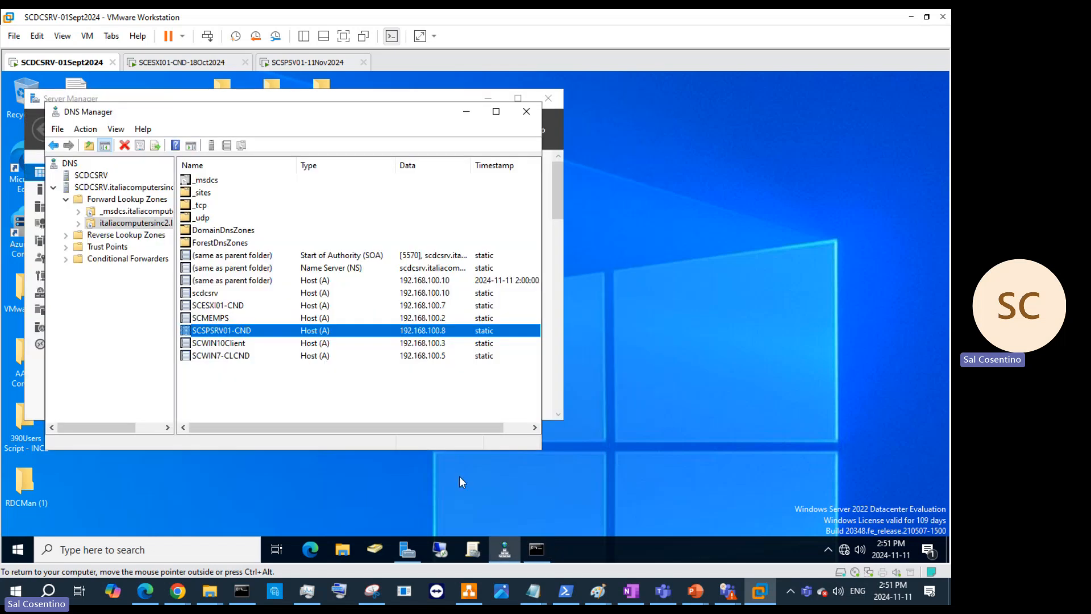
left_click(310, 64)
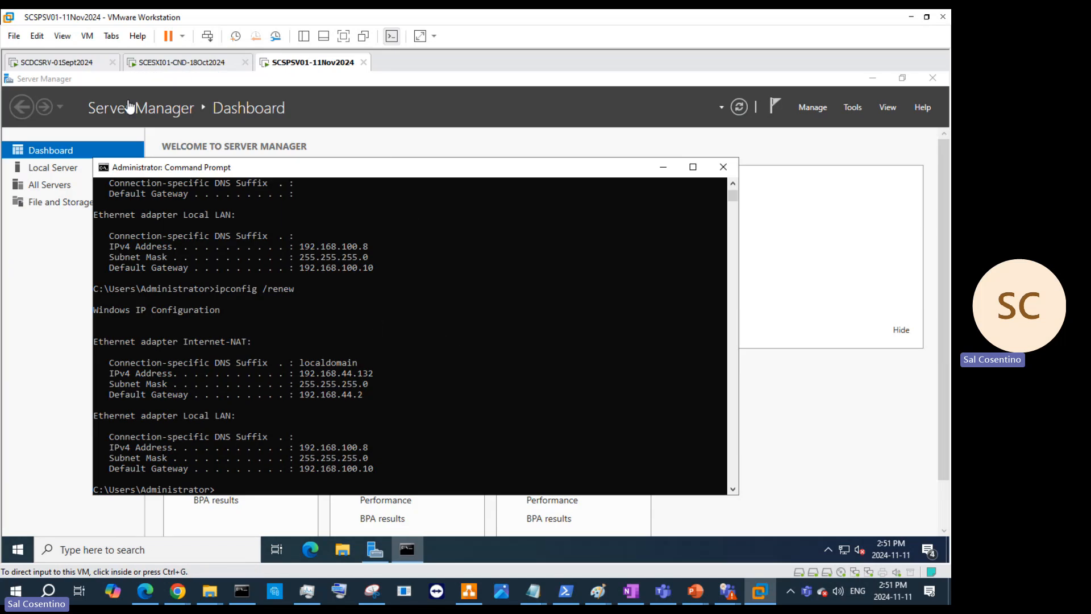
right_click(318, 66)
mouse_move(397, 93)
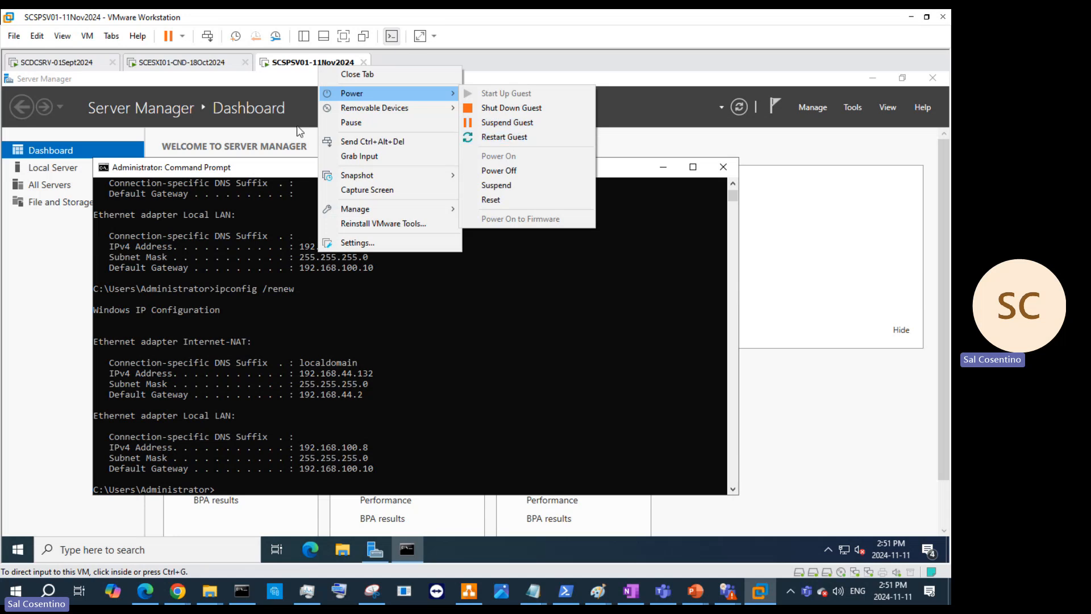
left_click(728, 598)
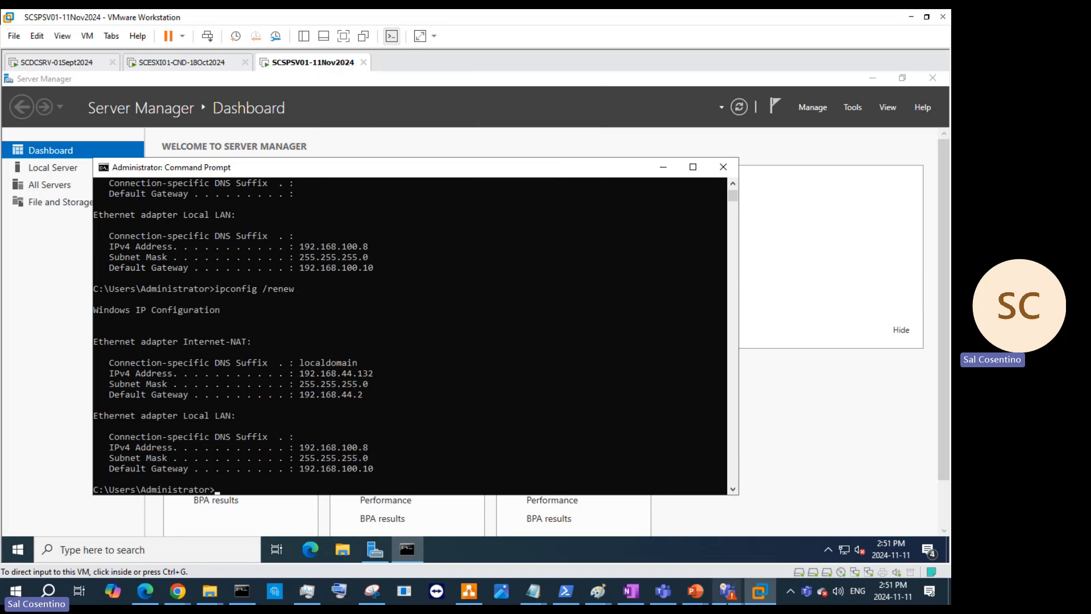
left_click(665, 557)
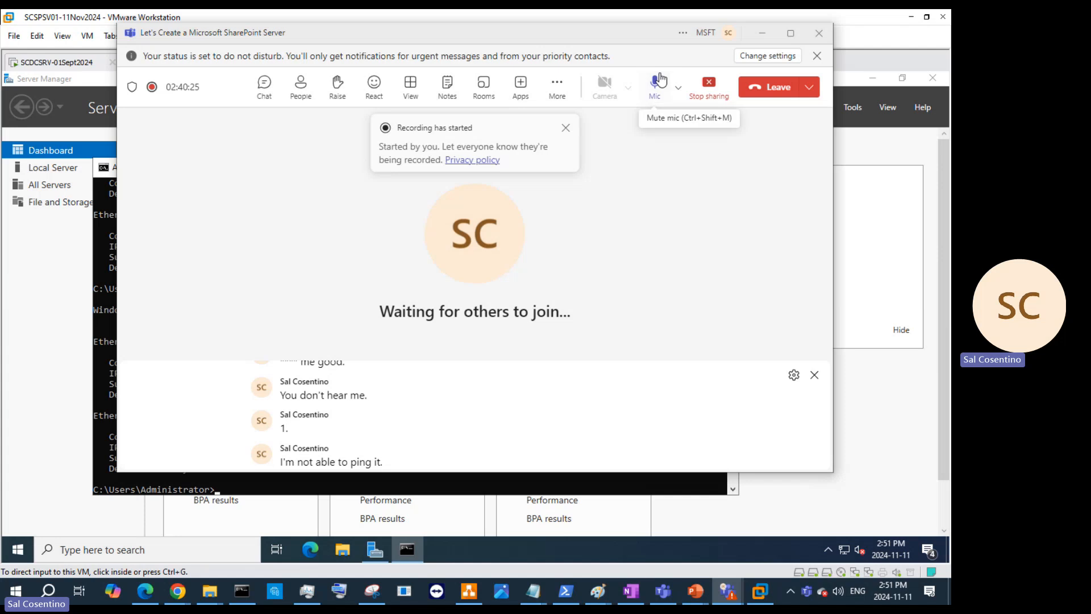
left_click(762, 33)
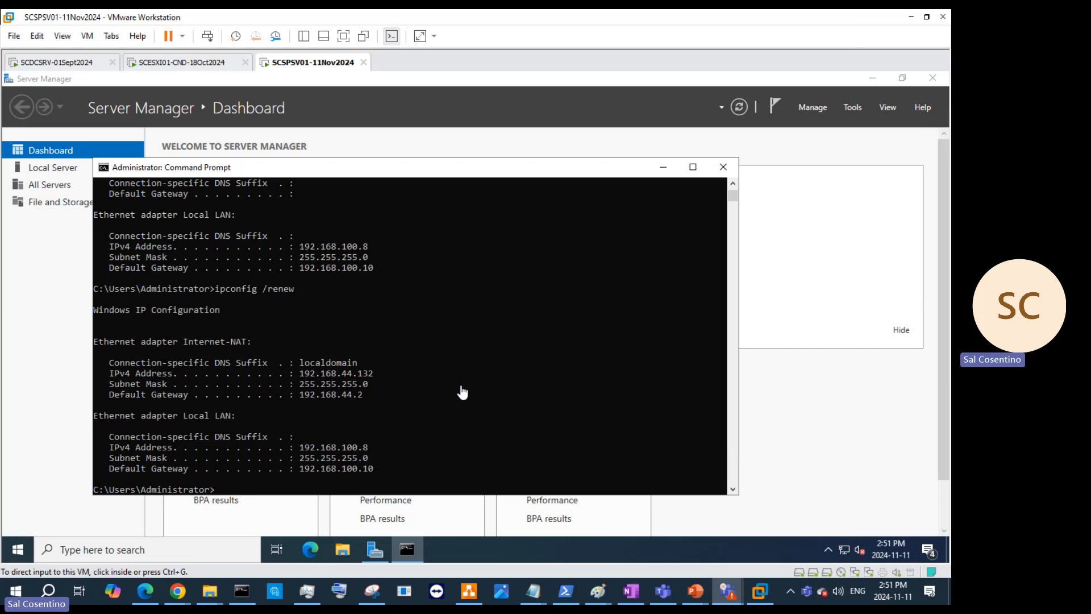
Query DNS for SCSPSRV01-CND with nslookup and recall the command at the prompt
left_click(464, 474)
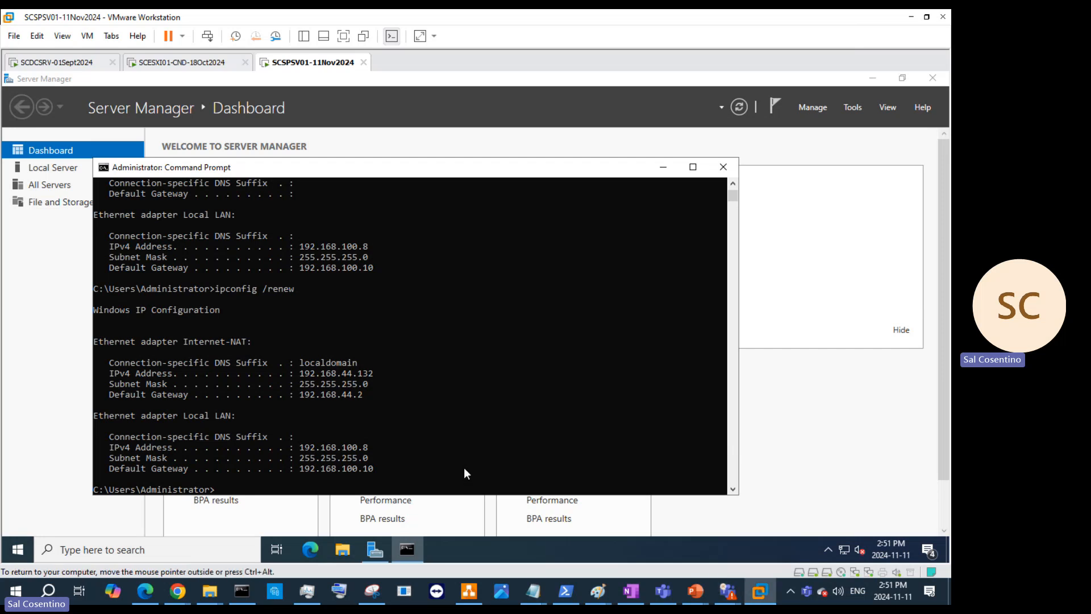
type("nslookup SCSPSRV01-CND")
key("Return")
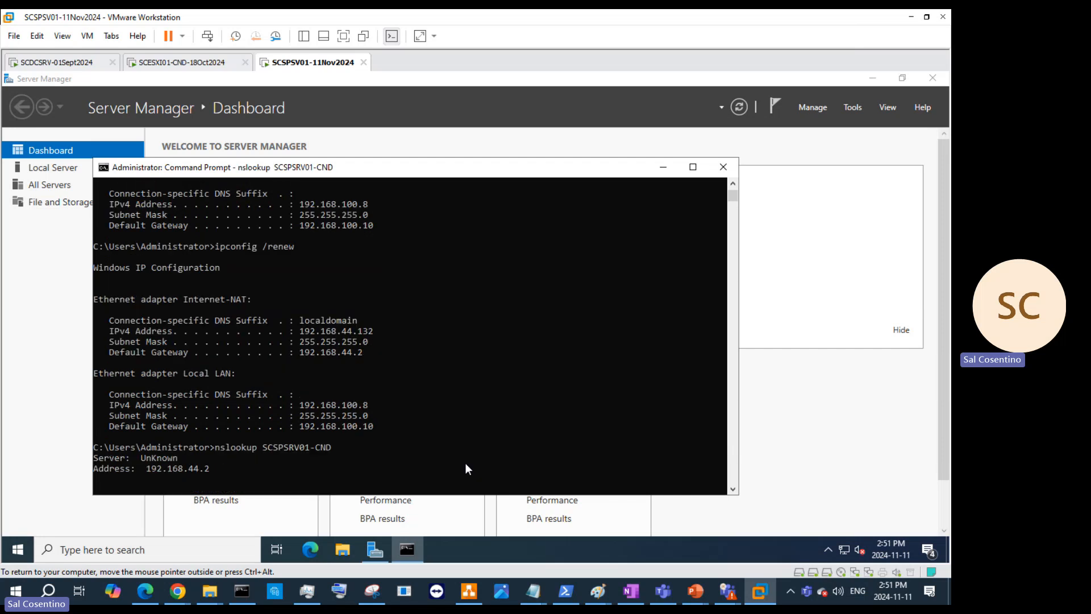
key("Up")
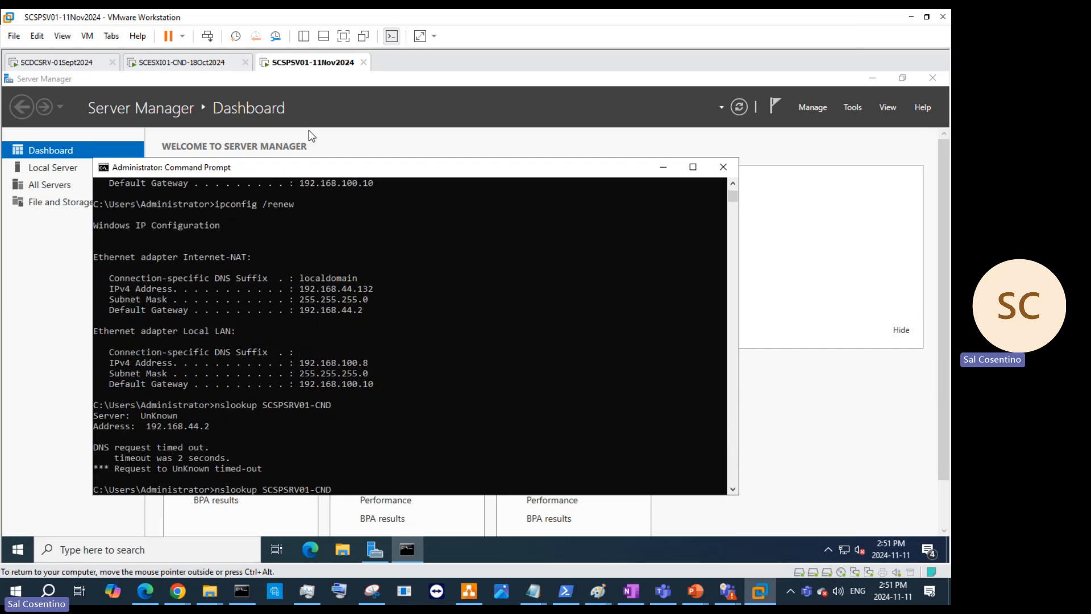
Connect Network Adapter 2 of the SCSPSV01 virtual machine to the custom network VMnet8 (NAT) and save the settings
right_click(301, 65)
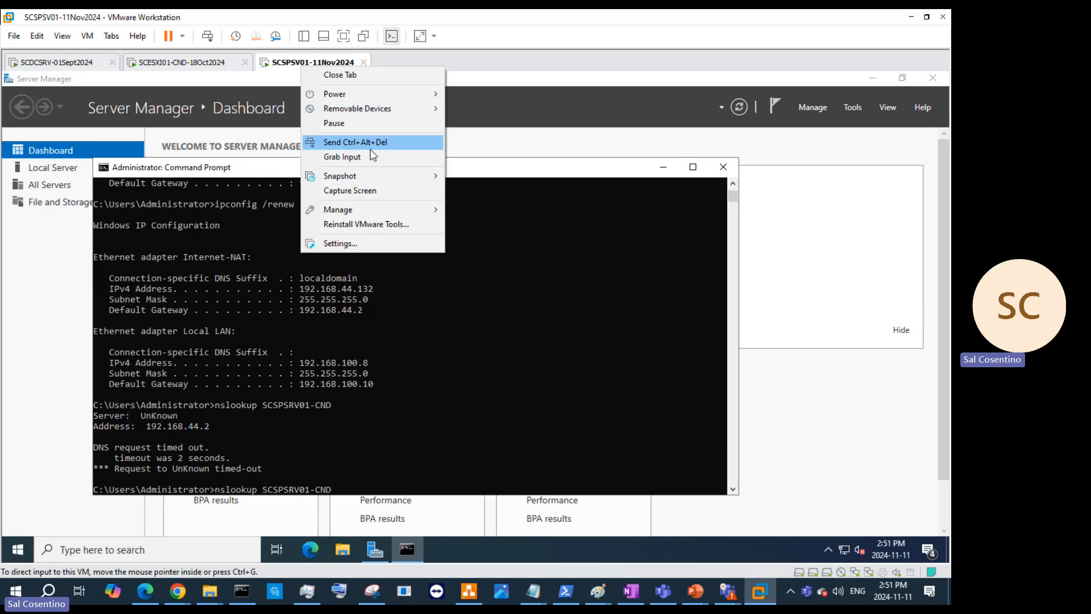
left_click(394, 244)
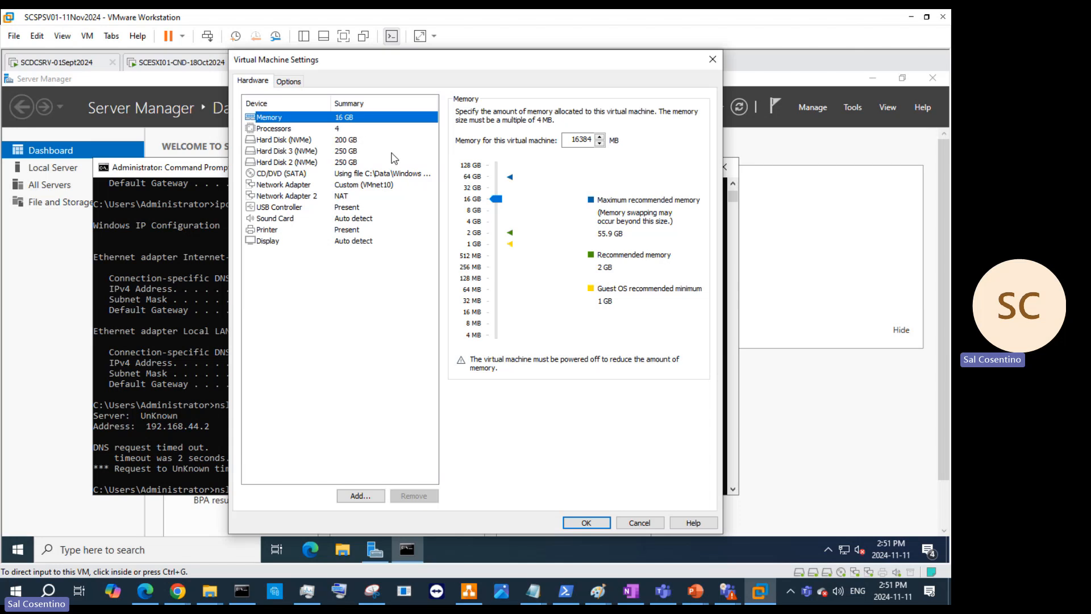
left_click(363, 196)
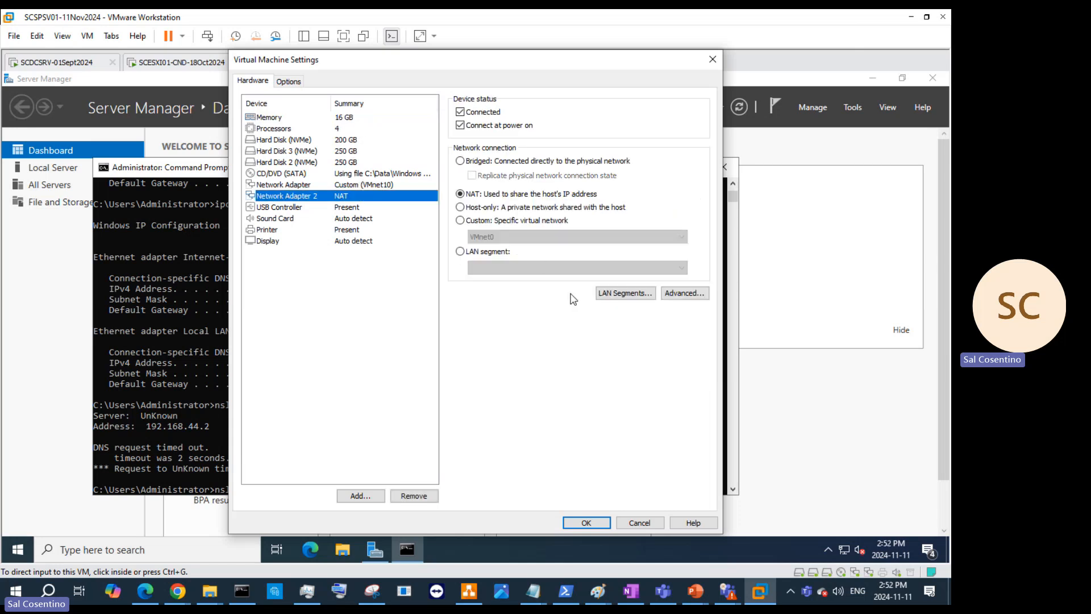
left_click(481, 221)
left_click(508, 236)
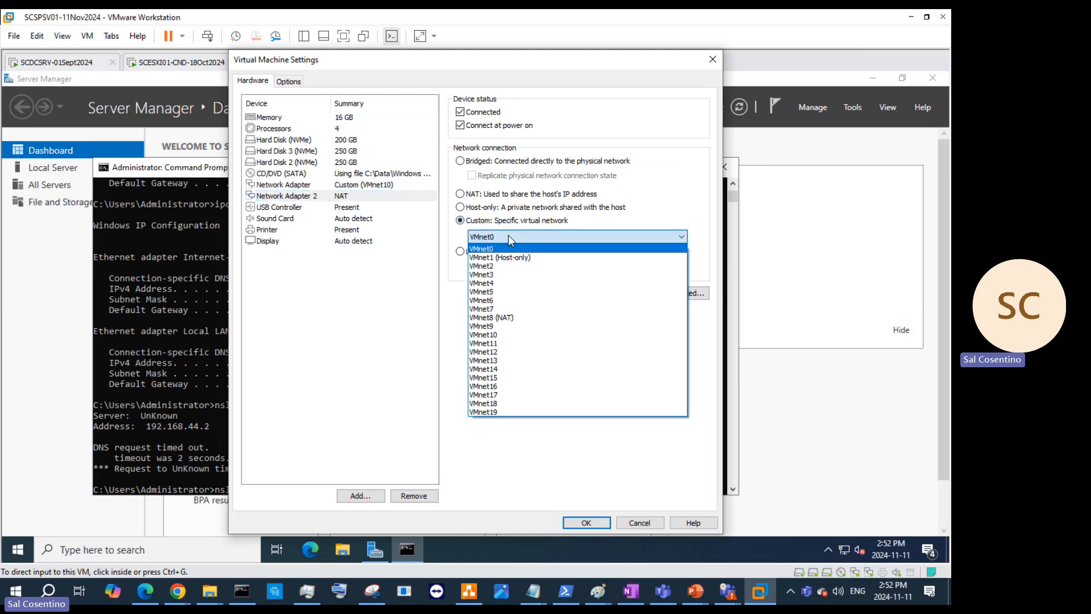
left_click(528, 318)
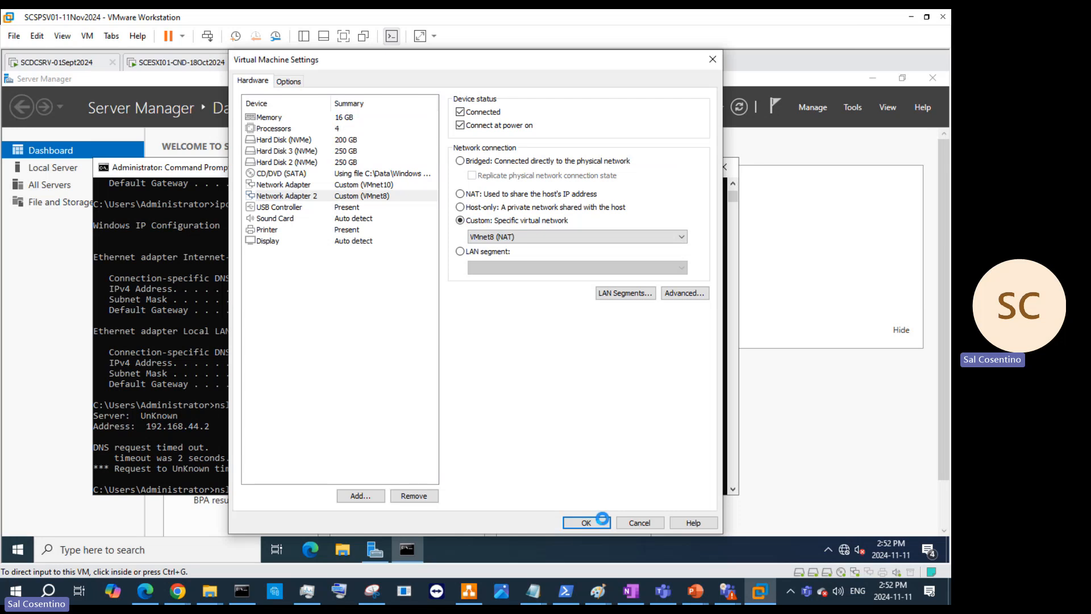
left_click(585, 524)
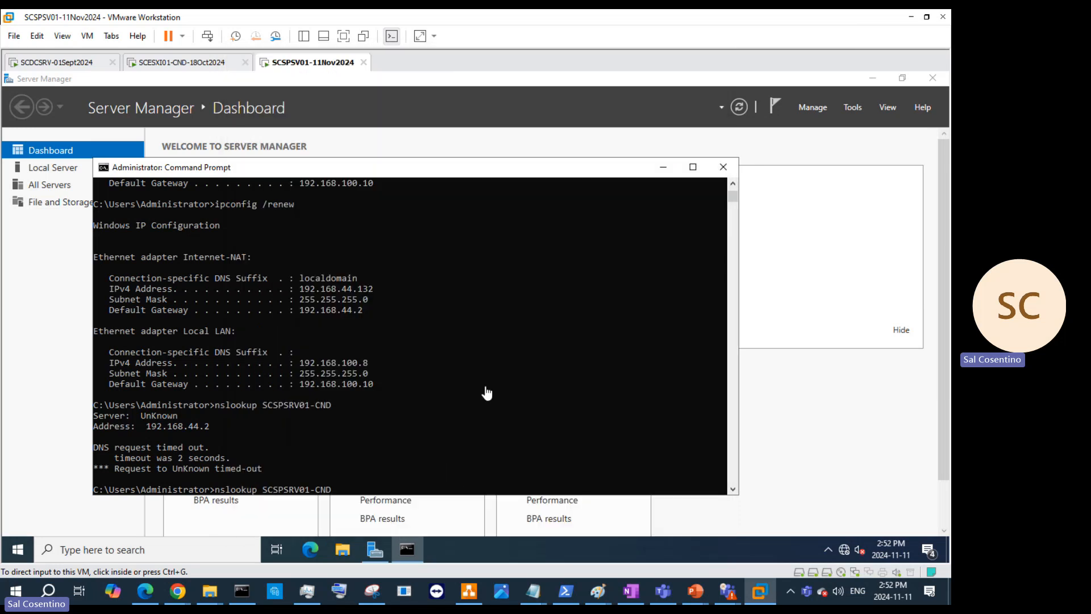
Repeat the nslookup for SCSPSRV01-CND and run nslookup for SCDCSRV
left_click(487, 466)
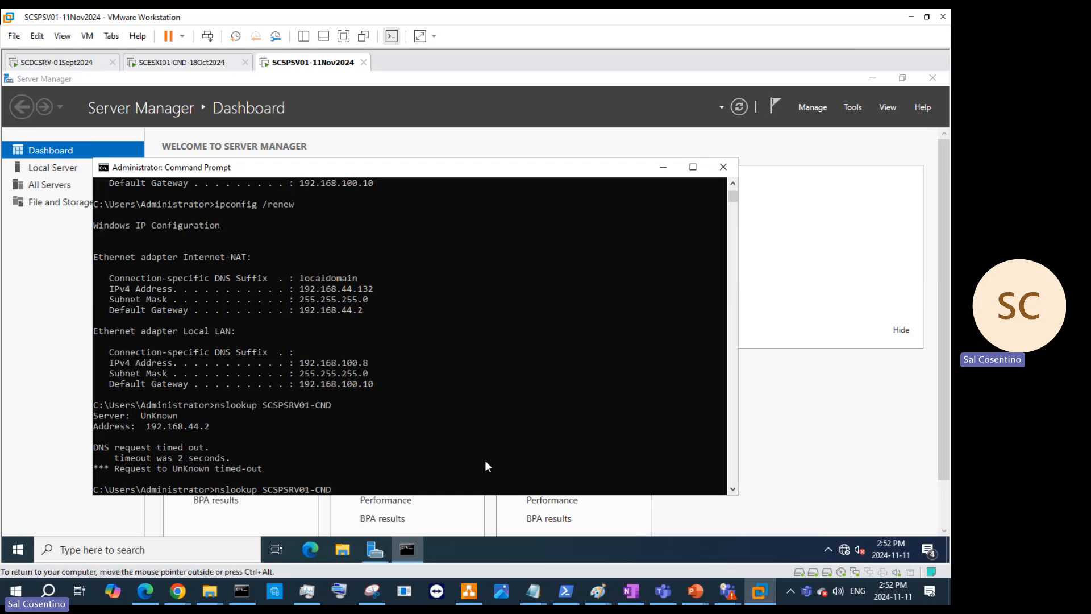
key("Return")
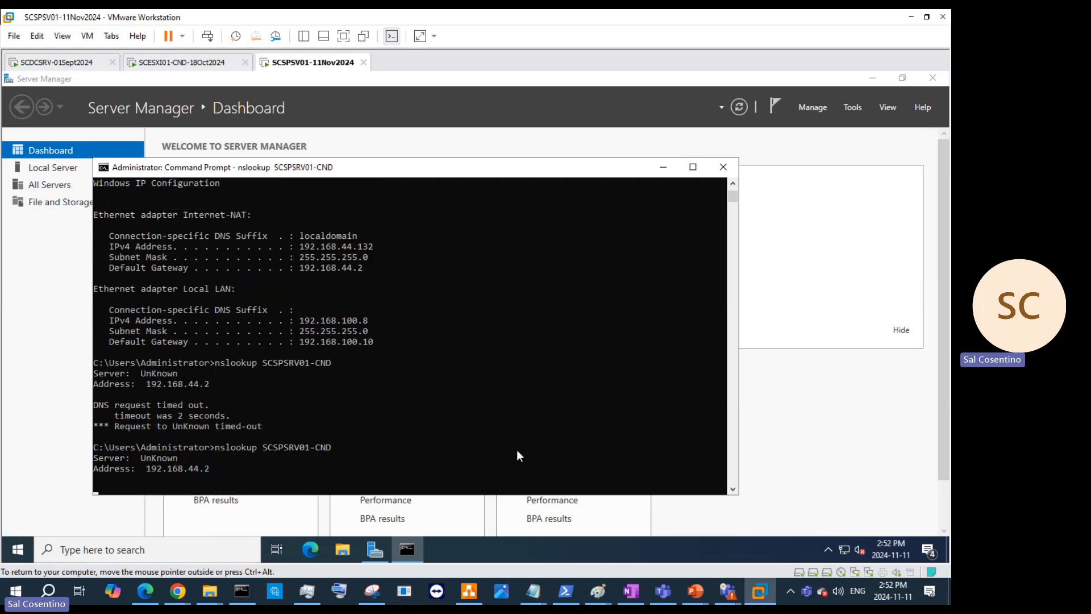
key("Up")
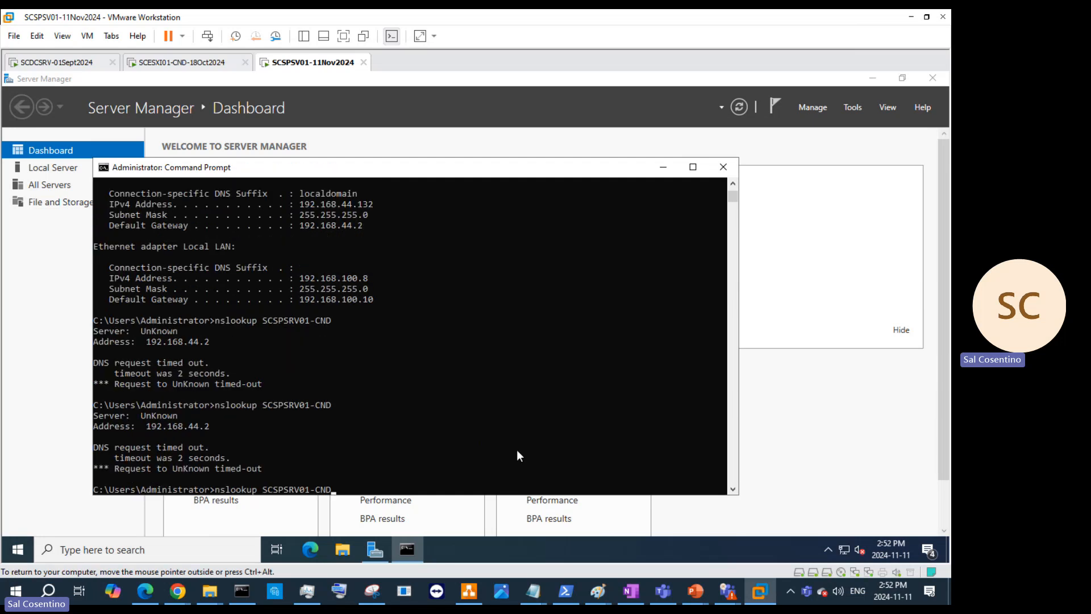
key("BackSpace")
key("BackSpace")
key("BackSpace")
key("BackSpace")
key("BackSpace")
key("BackSpace")
key("BackSpace")
key("BackSpace")
key("BackSpace")
type("DCSR")
key("Return")
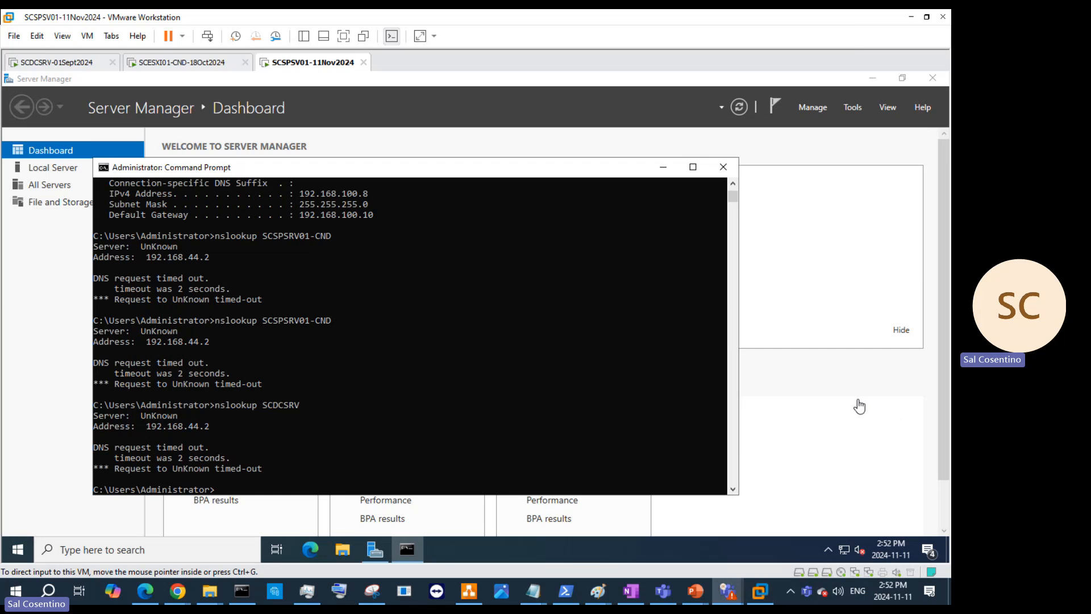
Switch to the SCDCSRV virtual machine and open its Network Connections from the Ethernet settings
left_click(59, 64)
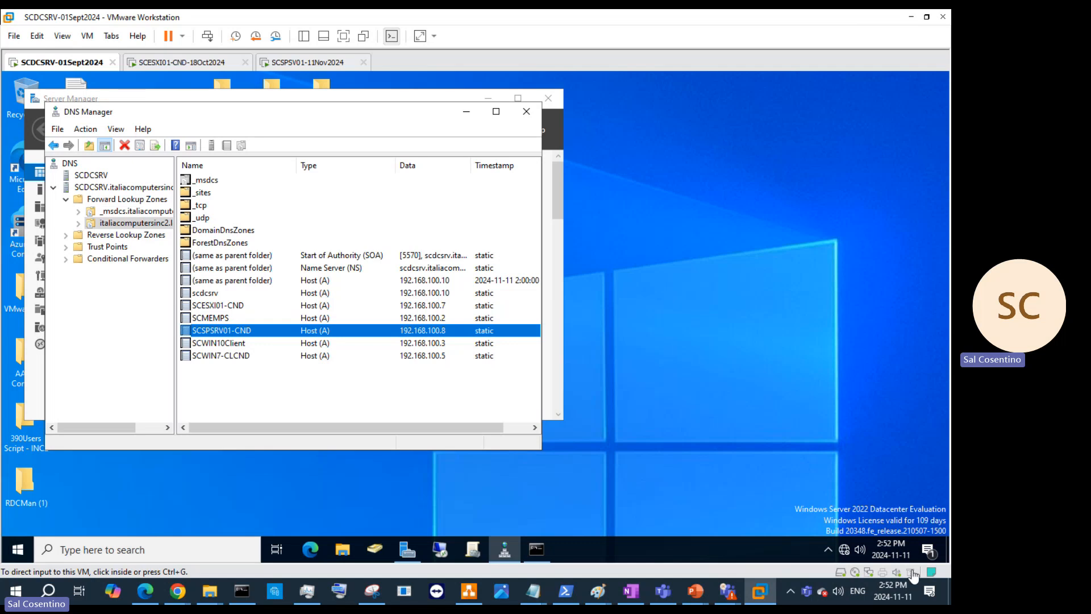
left_click(846, 551)
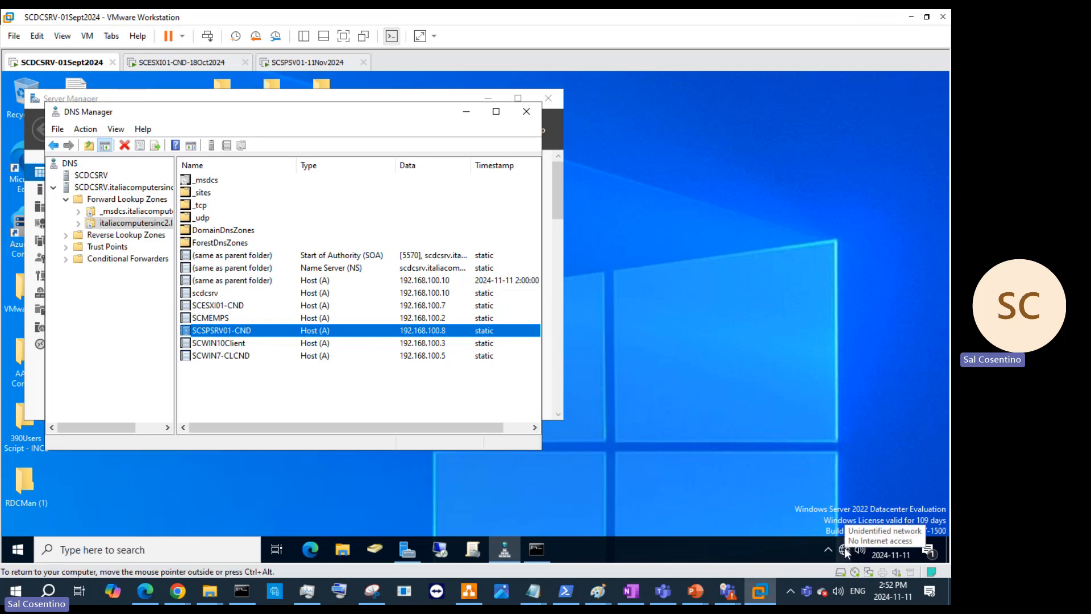
left_click(846, 551)
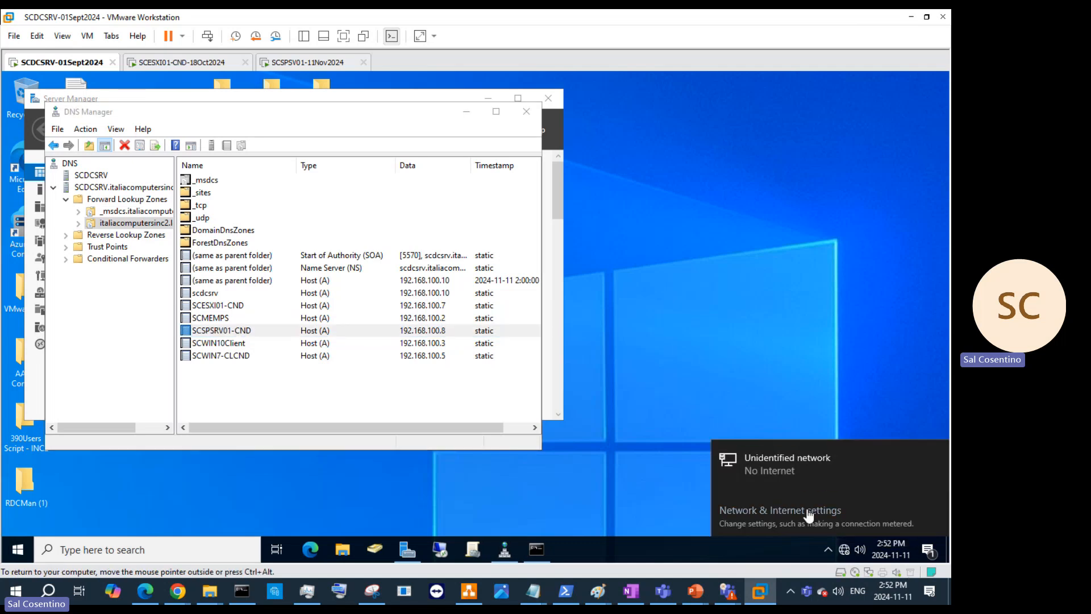
left_click(779, 512)
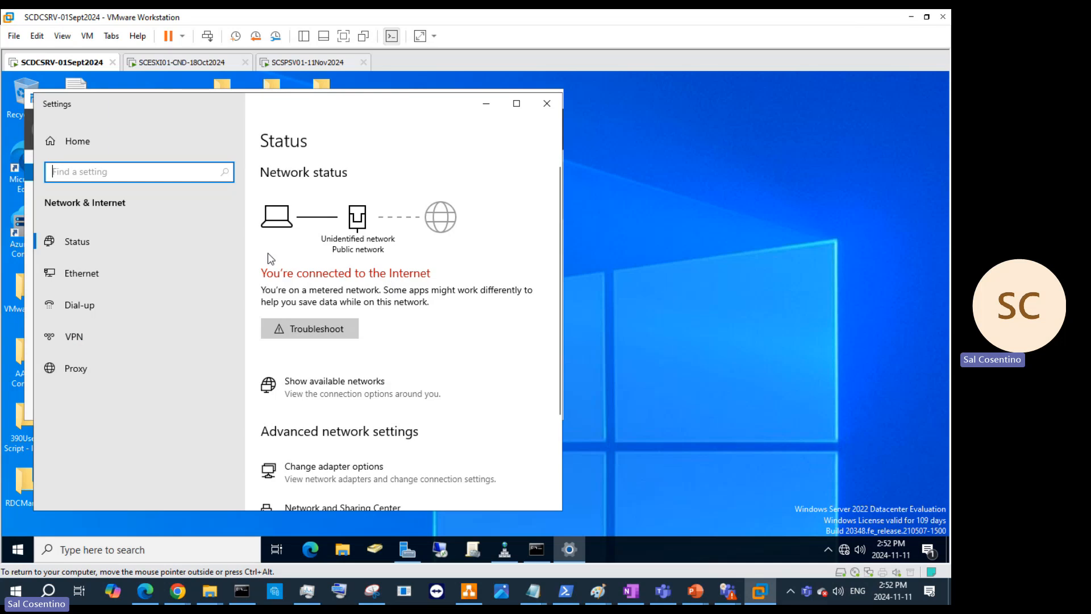
left_click(57, 284)
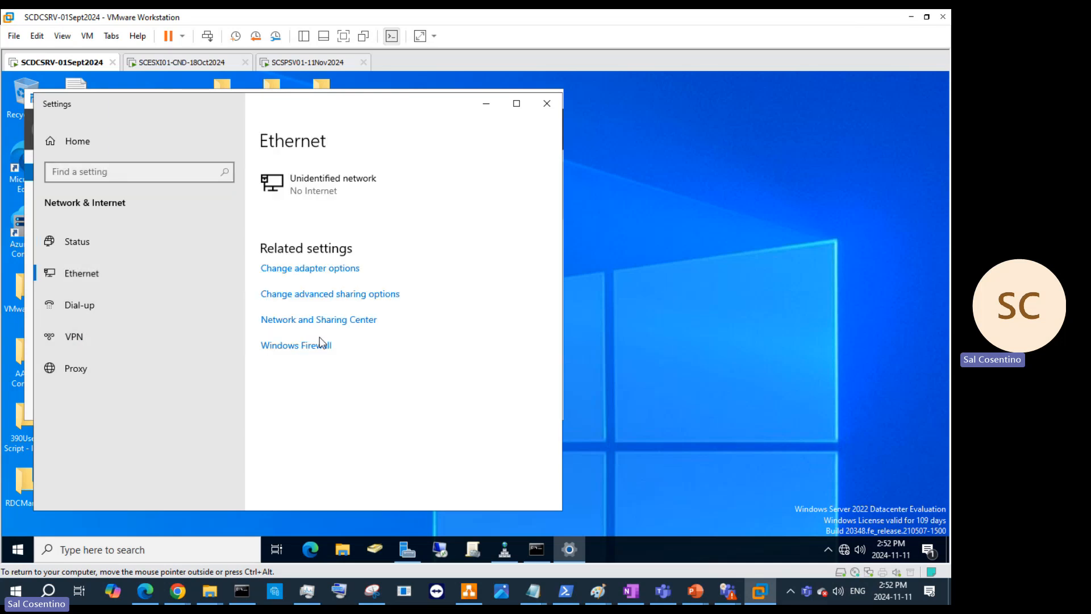
left_click(332, 269)
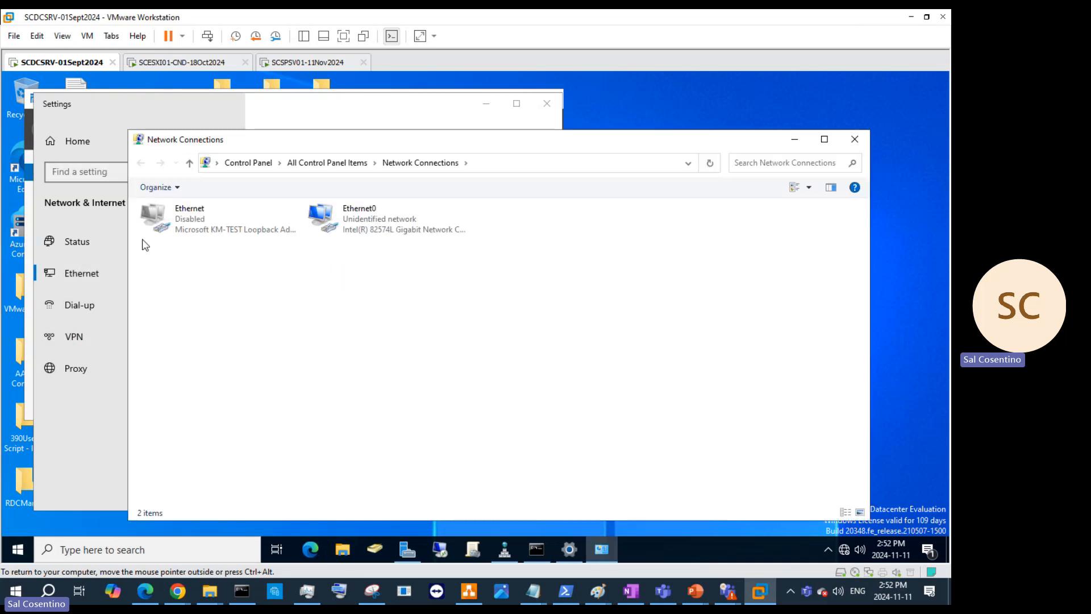
Open the Internet Protocol Version 4 (TCP/IPv4) properties of the Ethernet0 adapter
left_click(357, 215)
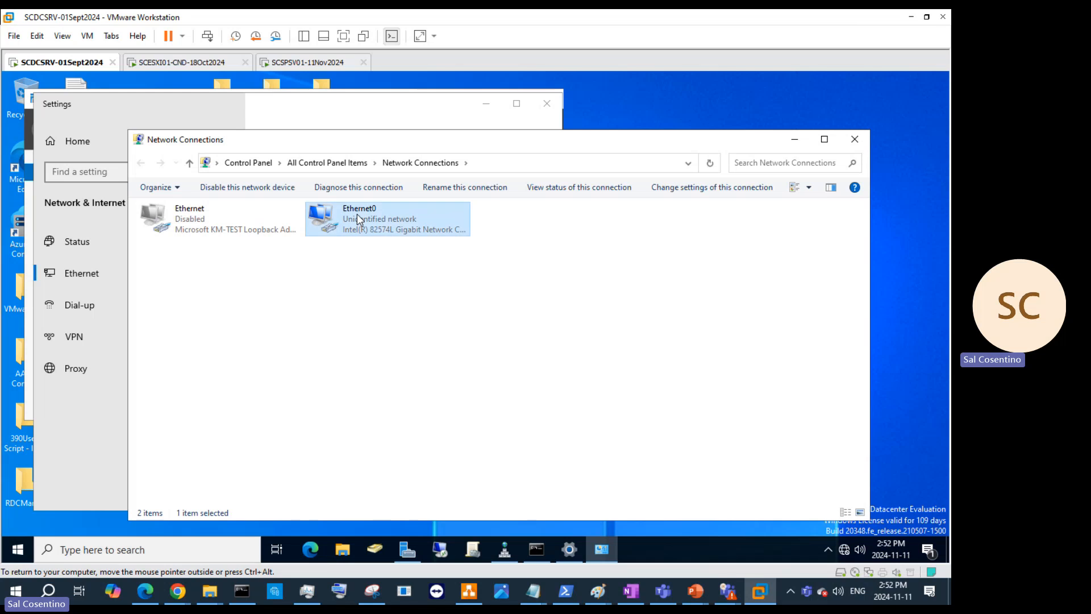
right_click(357, 214)
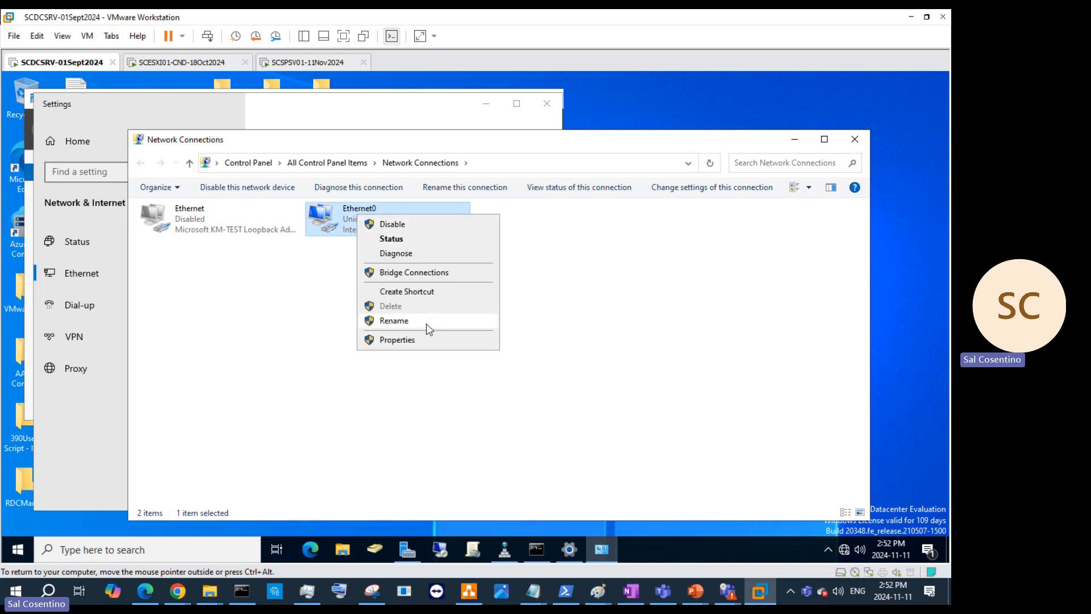
left_click(415, 339)
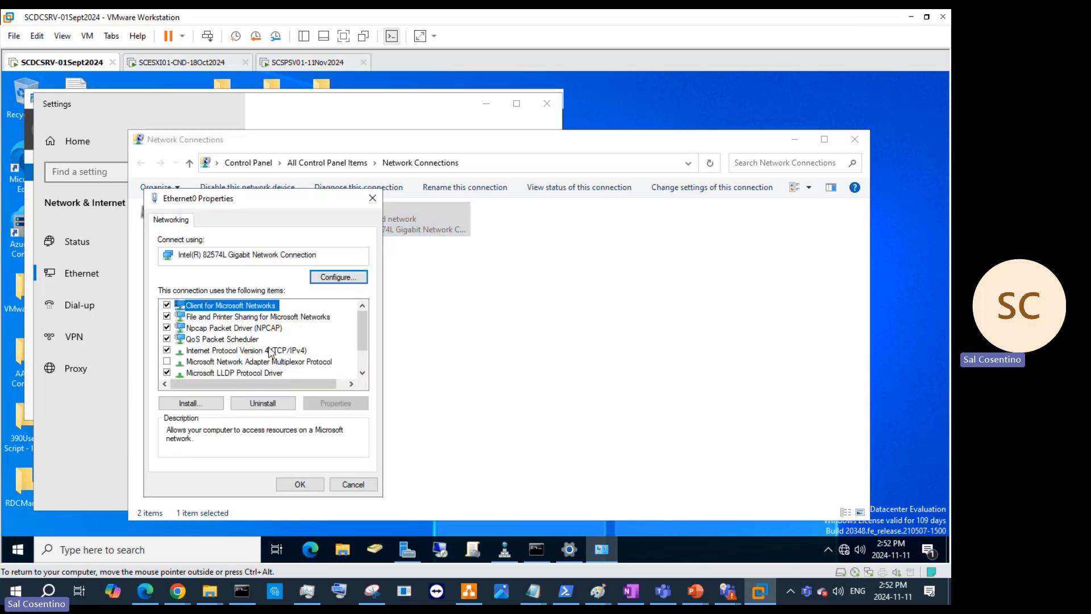
left_click(270, 350)
left_click(336, 403)
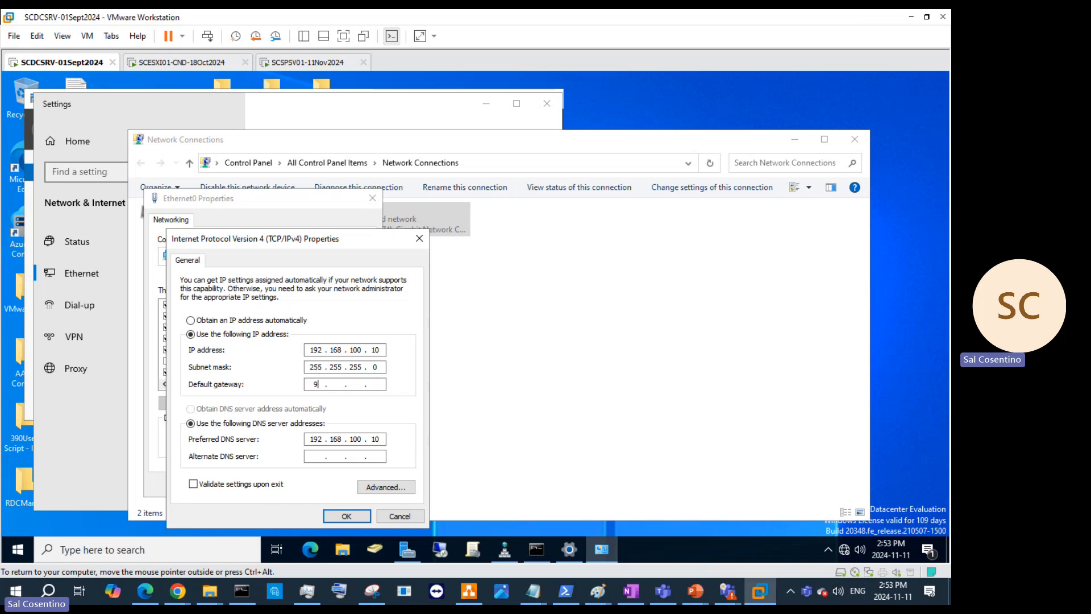
Set Ethernet0's default gateway to 192.168.100.10, save the adapter settings, and close Network Connections and Settings
type("916")
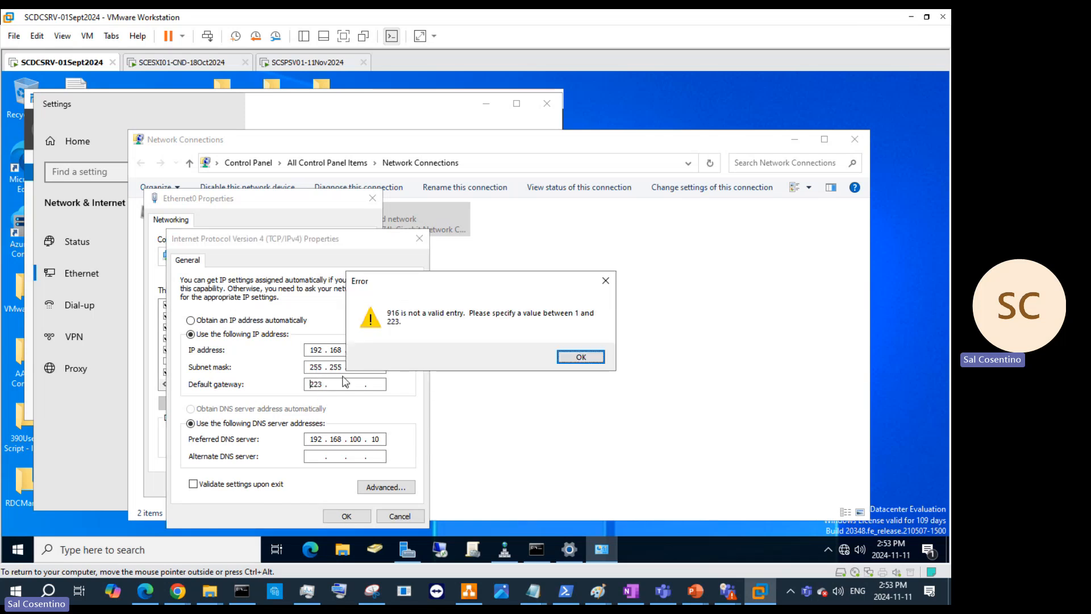
left_click(580, 356)
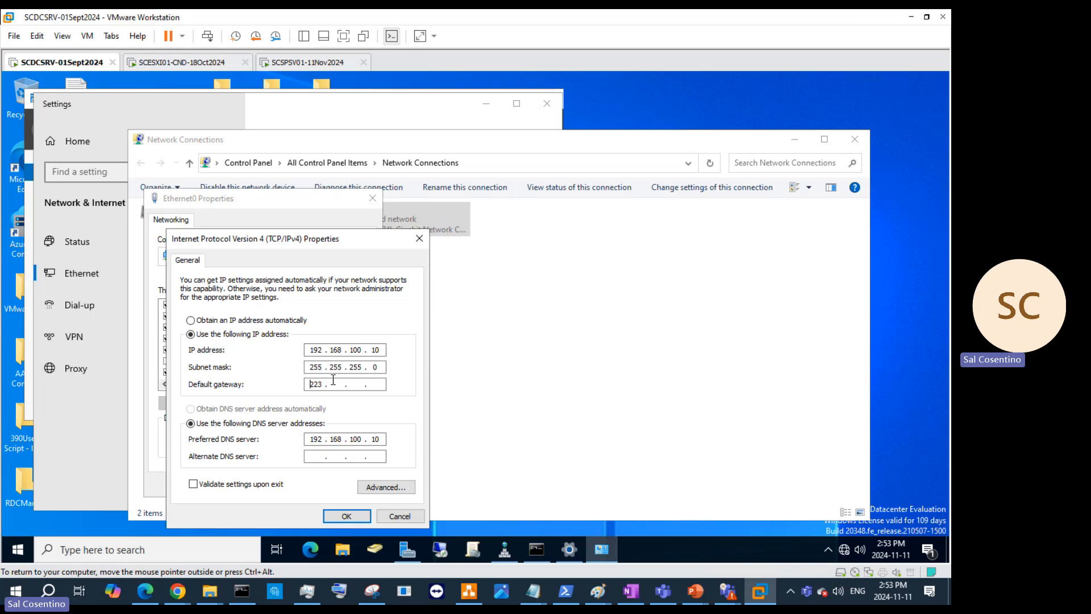
left_click_drag(323, 382, 285, 379)
type("192")
type("168")
type("100")
type("10")
left_click(346, 516)
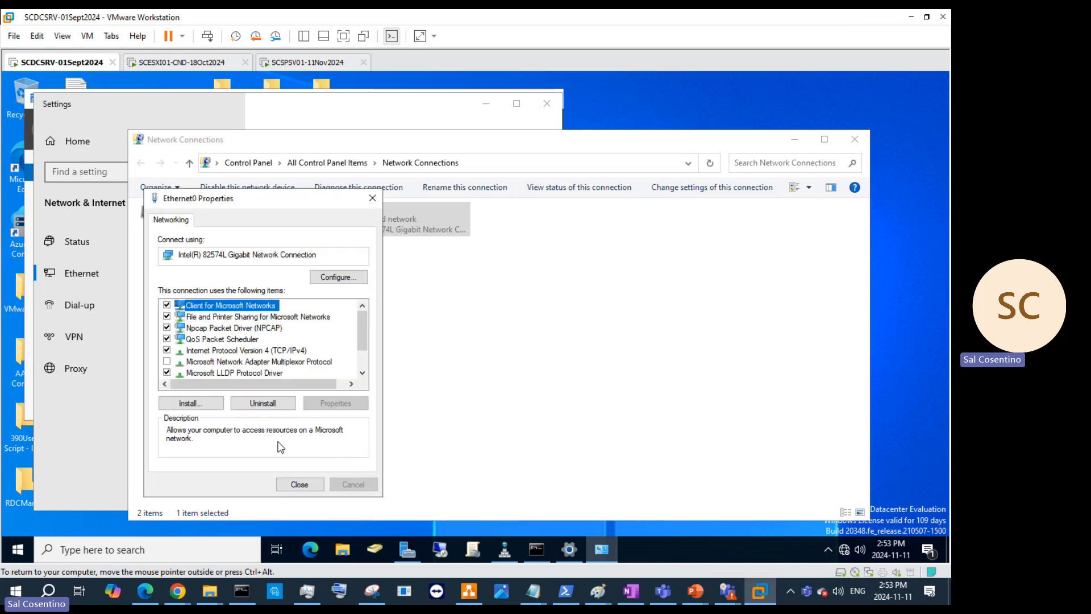
left_click(299, 484)
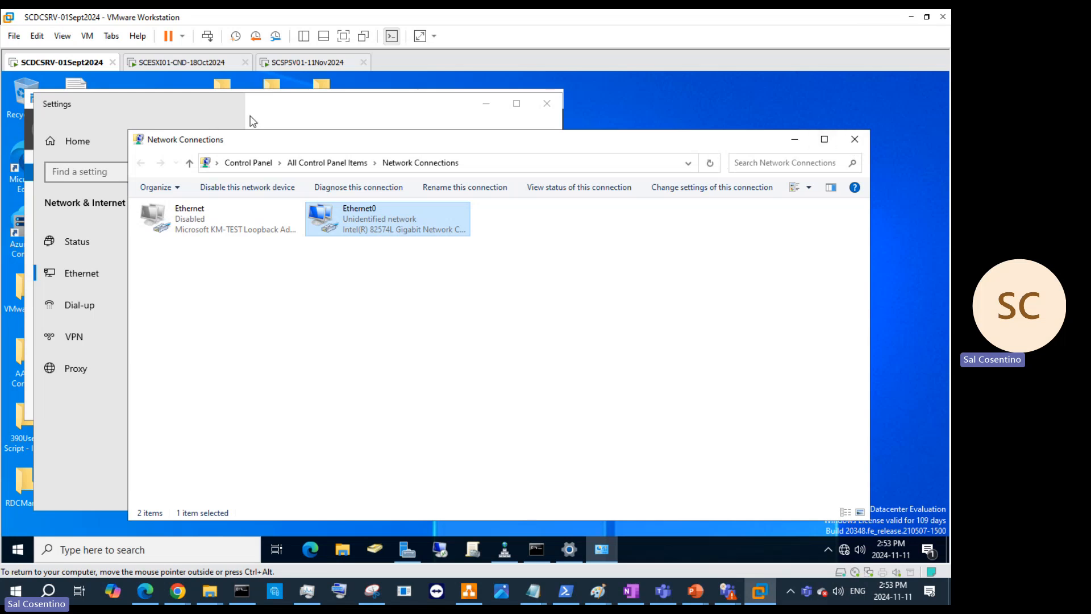
left_click(855, 140)
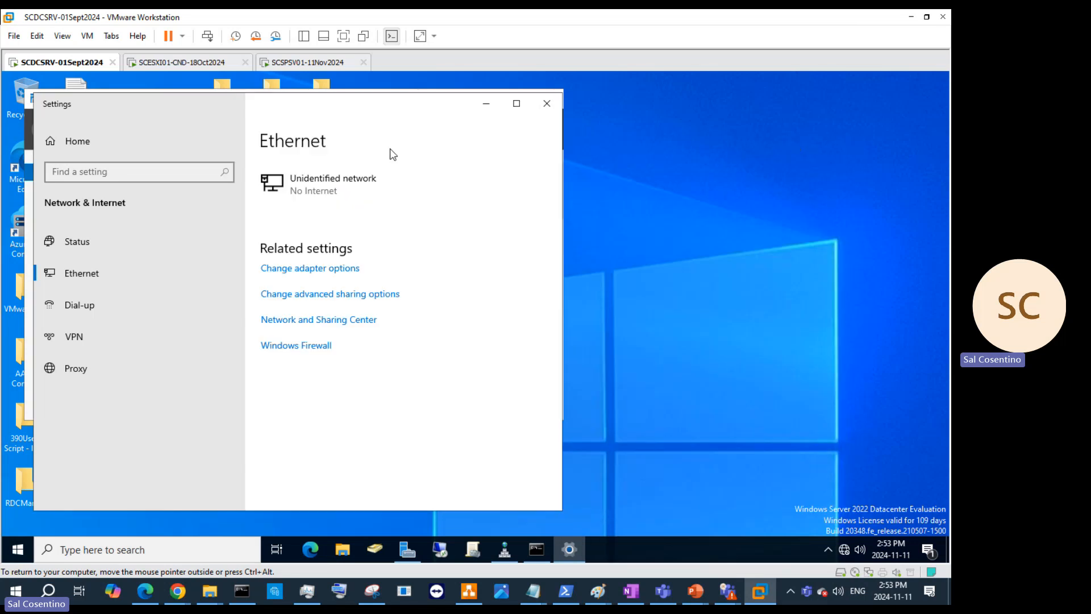
left_click(546, 103)
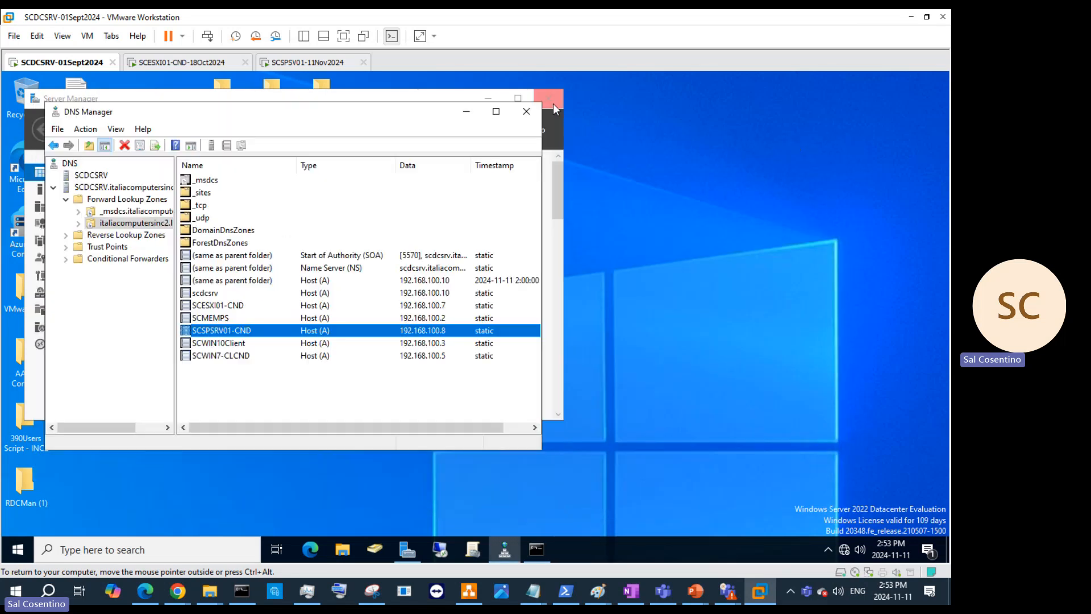
Examine the host records of the italiacomputersinc2.local forward lookup zone under the SCDCSRV server entry in DNS Manager
left_click(155, 146)
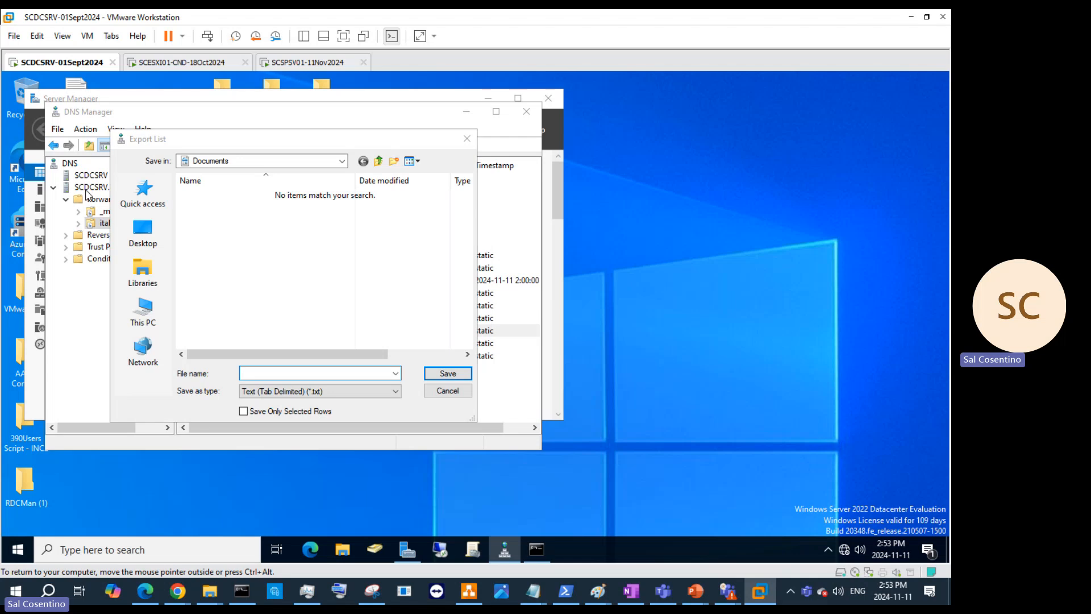
left_click(446, 393)
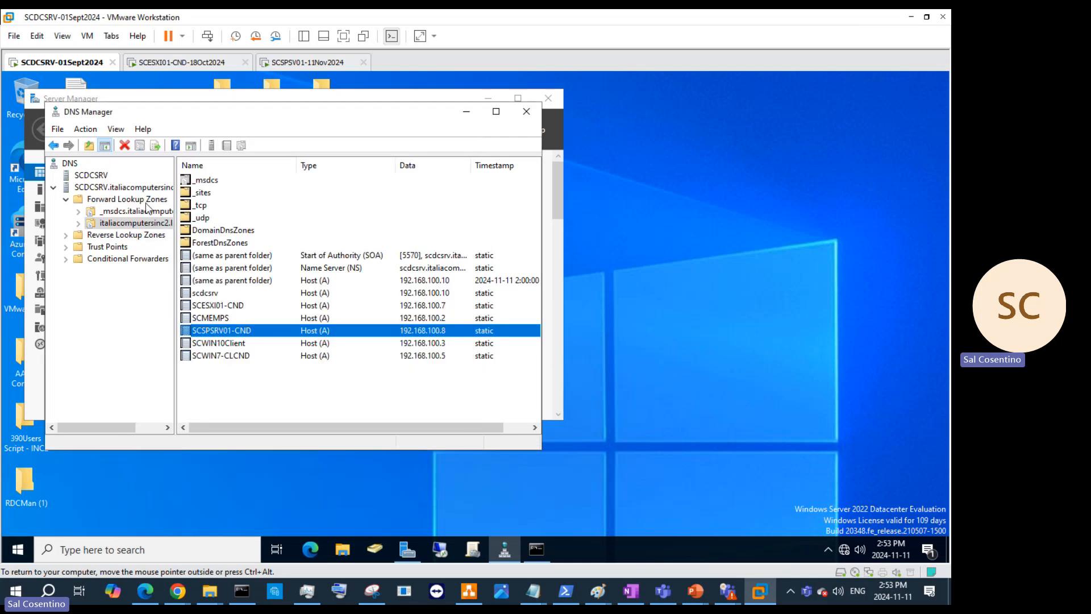
left_click(71, 175)
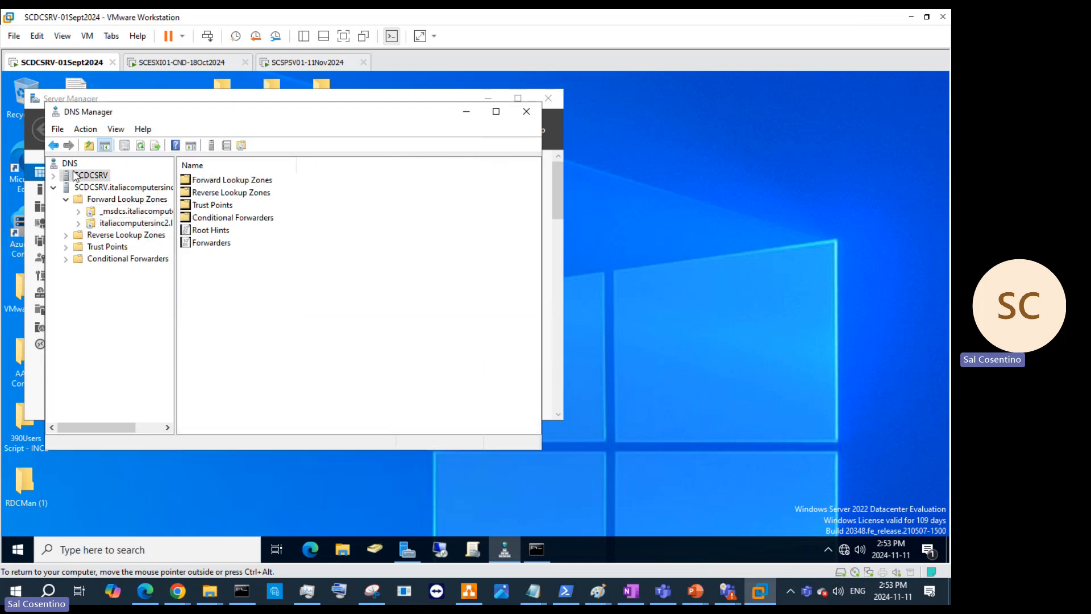
left_click(220, 180)
double_click(220, 180)
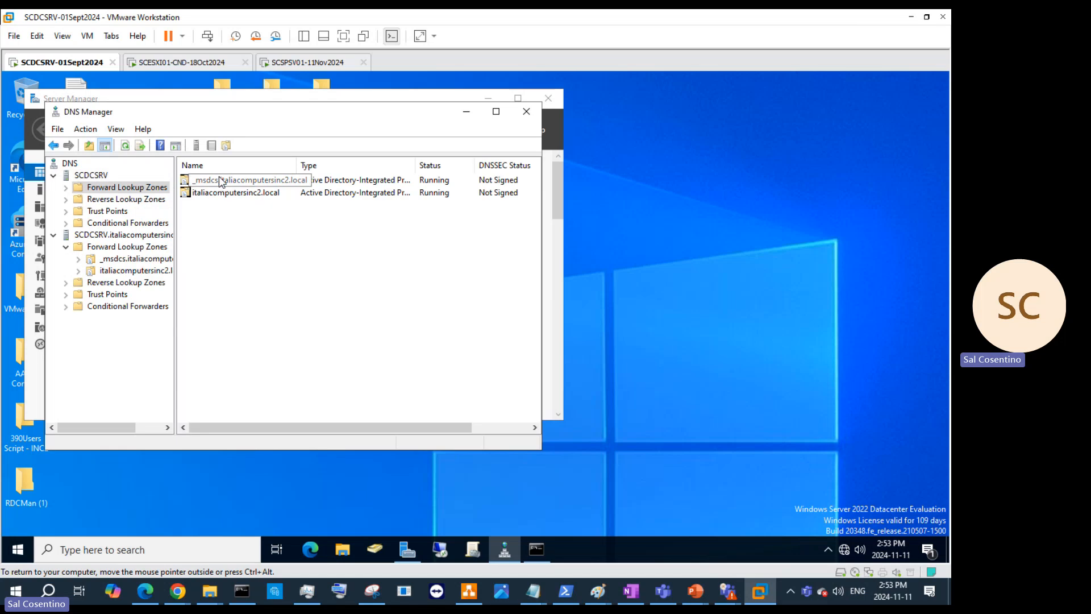
double_click(259, 192)
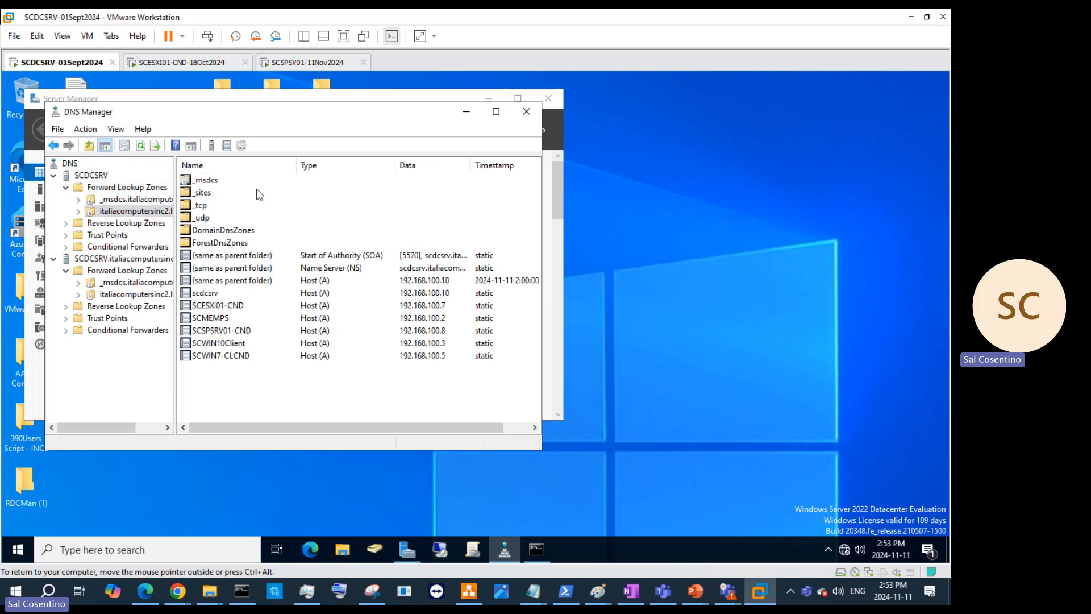
left_click(91, 175)
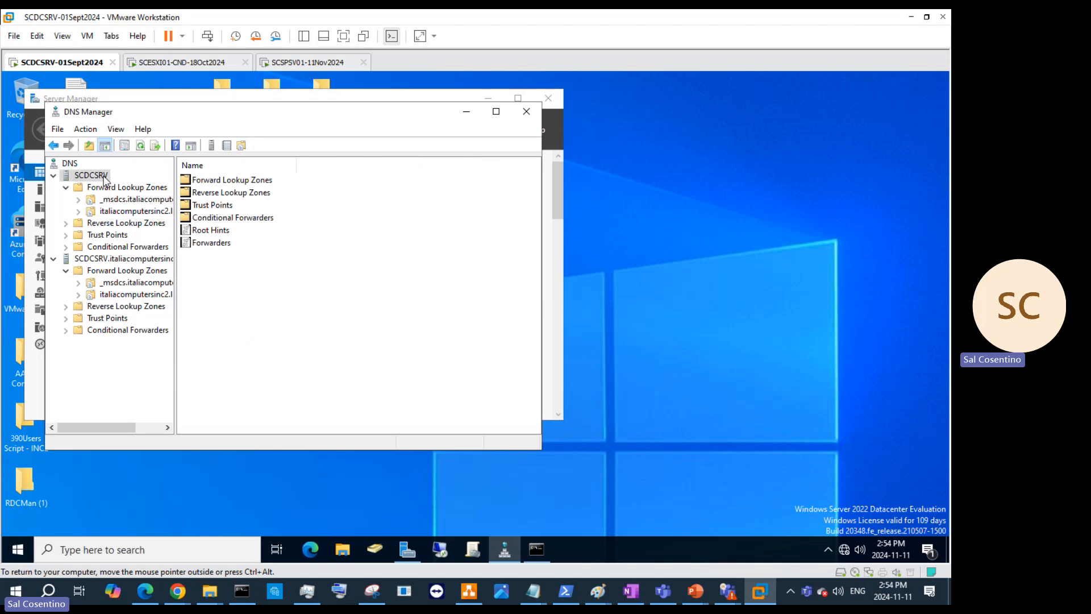
left_click(103, 187)
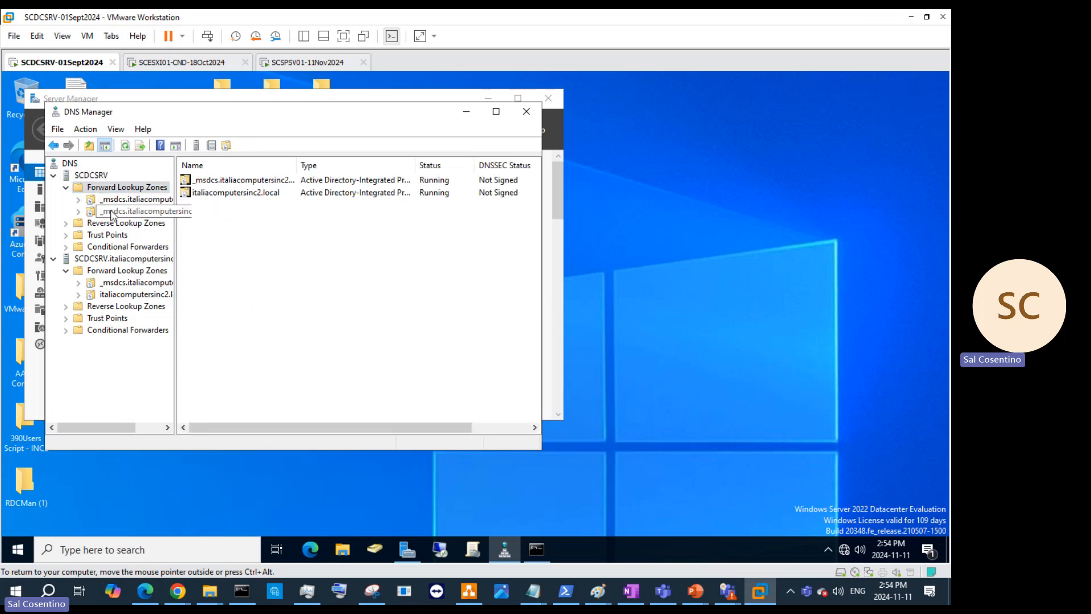
left_click(112, 212)
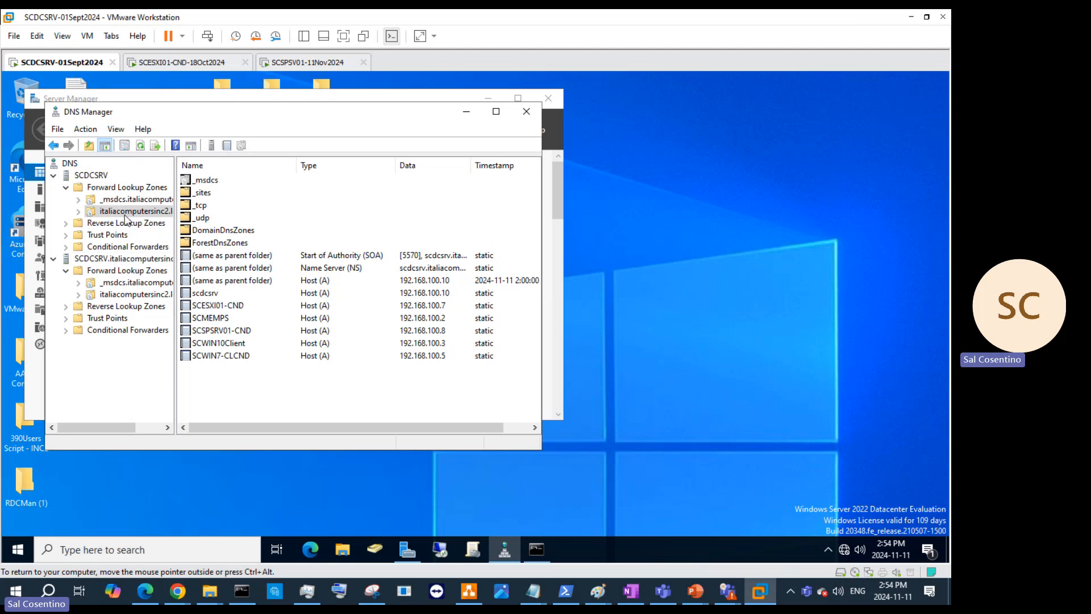
Delete the short-named SCDCSRV entry from the DNS Manager server list
left_click(97, 178)
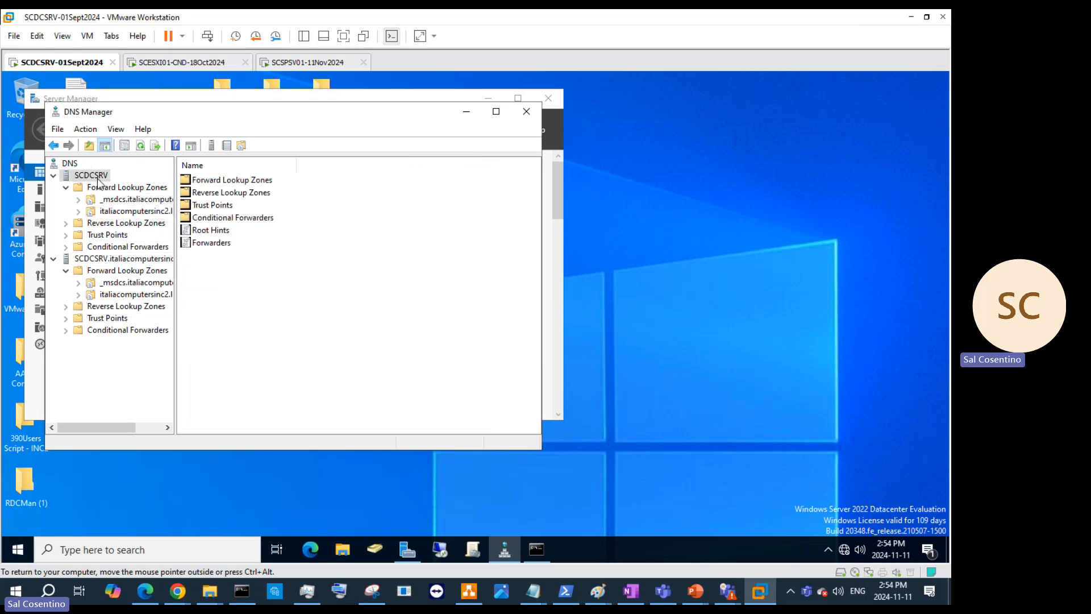
right_click(98, 182)
left_click(194, 345)
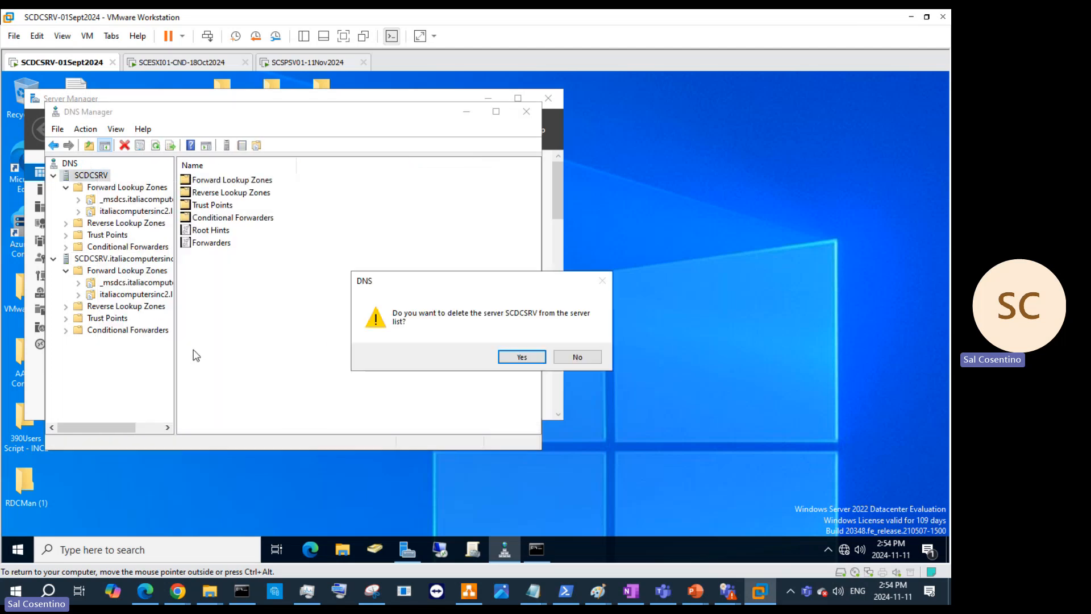
left_click(522, 356)
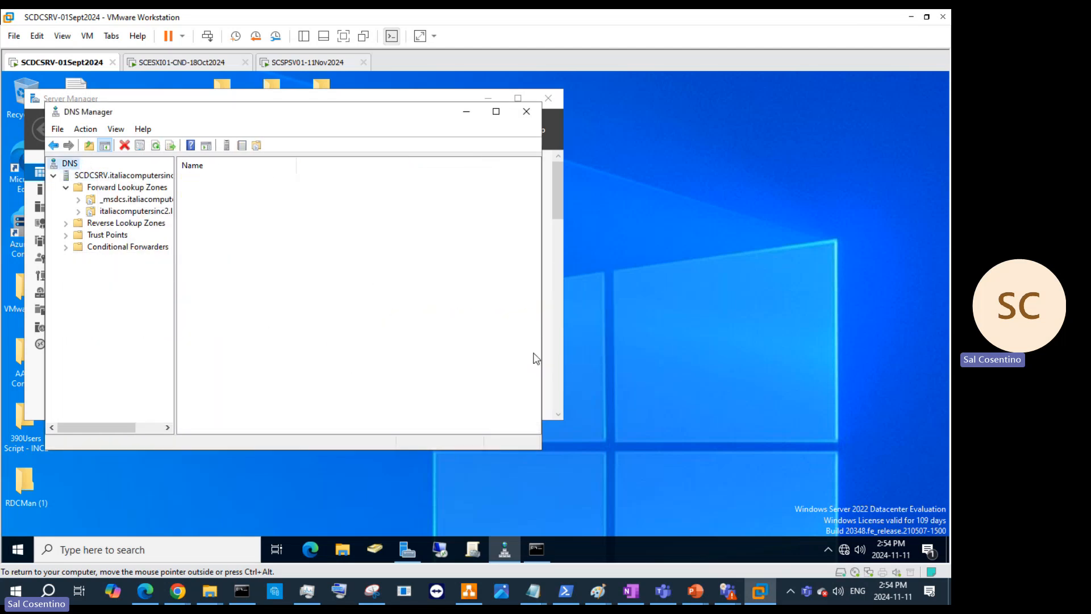
Refresh the italiacomputersinc2.local forward lookup zone and open the 100.168.192.in-addr.arpa reverse lookup zone
left_click(153, 211)
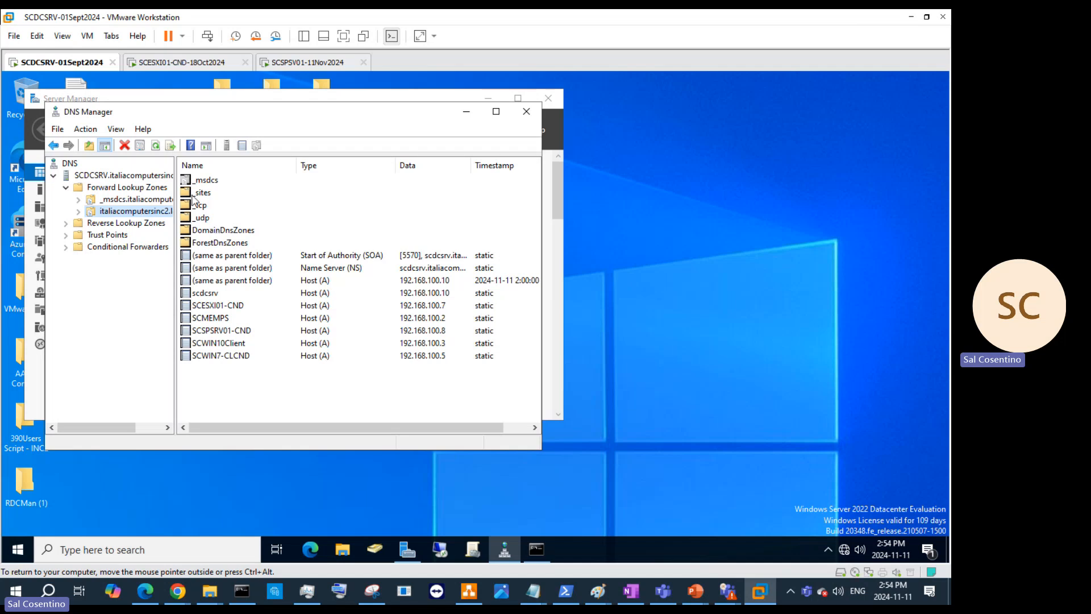
left_click(160, 145)
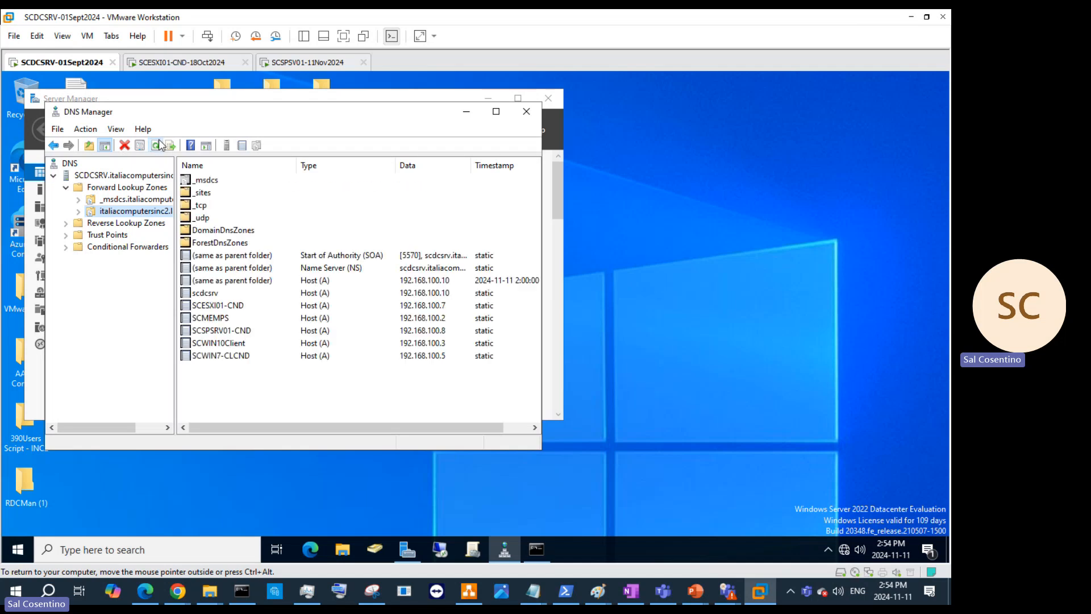
left_click(126, 223)
double_click(199, 183)
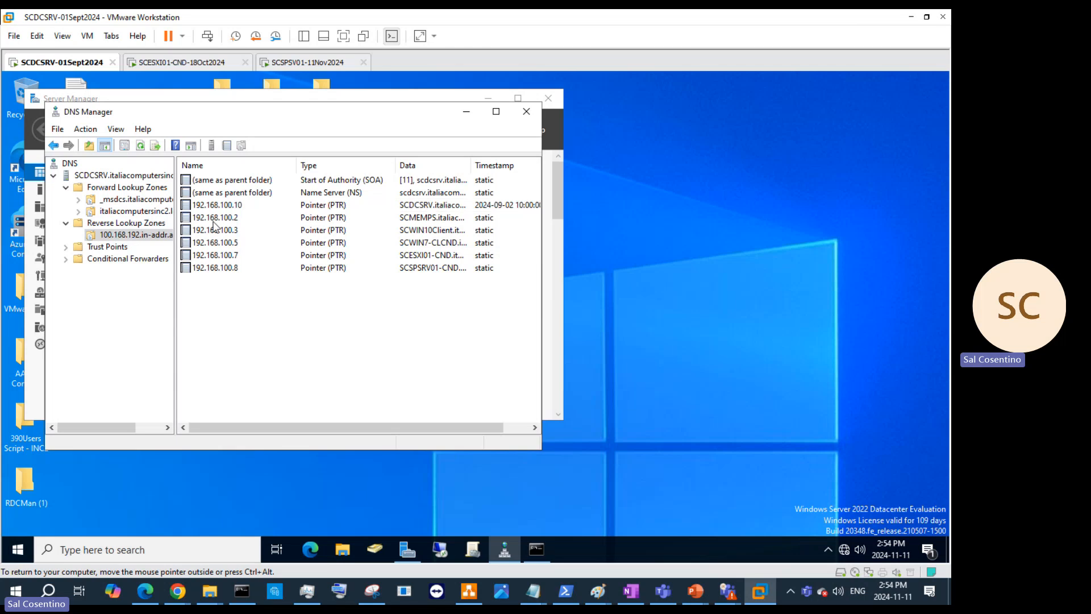
Check the pointer and security properties of the 192.168.100.8 PTR record, and close DNS Manager and Server Manager
left_click(239, 269)
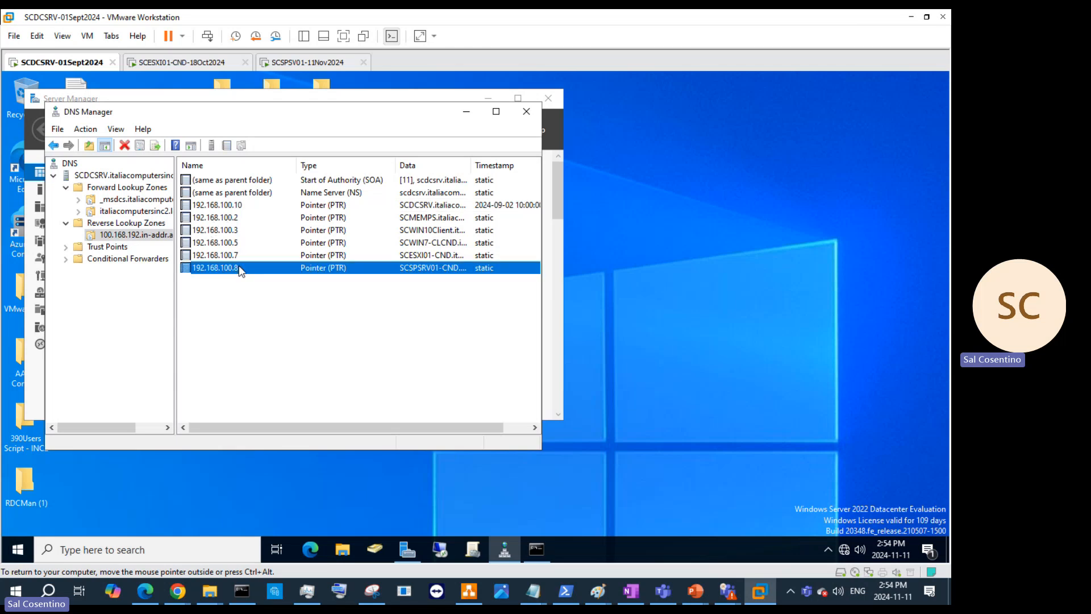
right_click(239, 269)
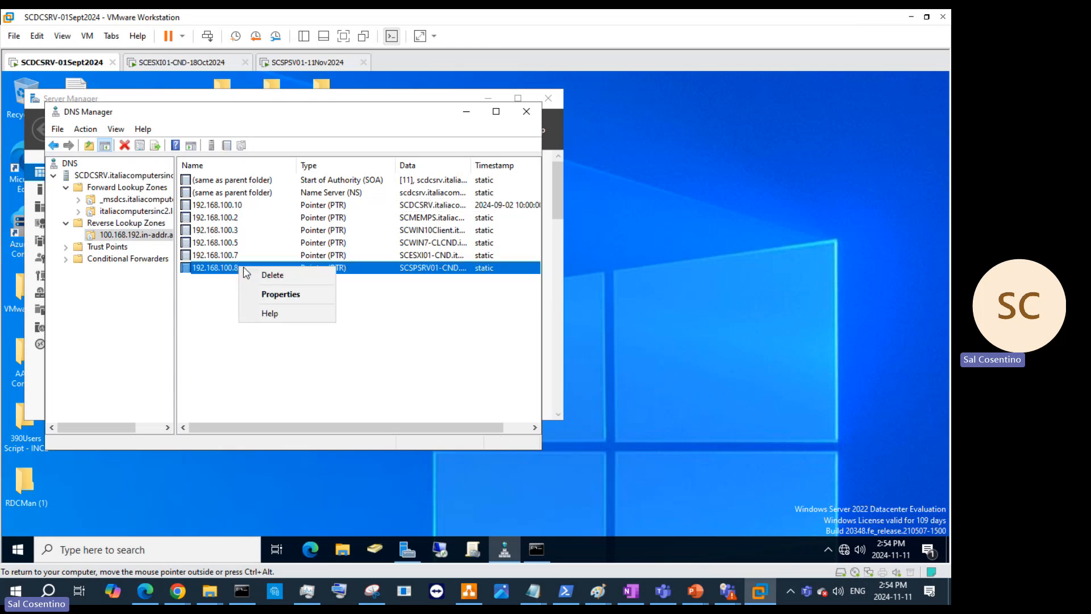
left_click(284, 294)
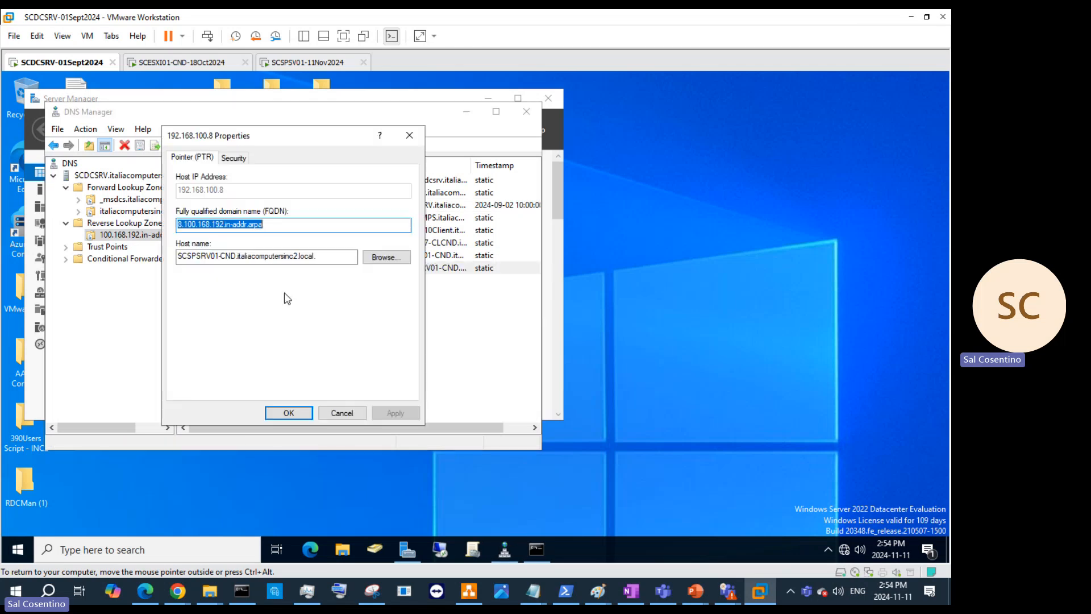
left_click(240, 158)
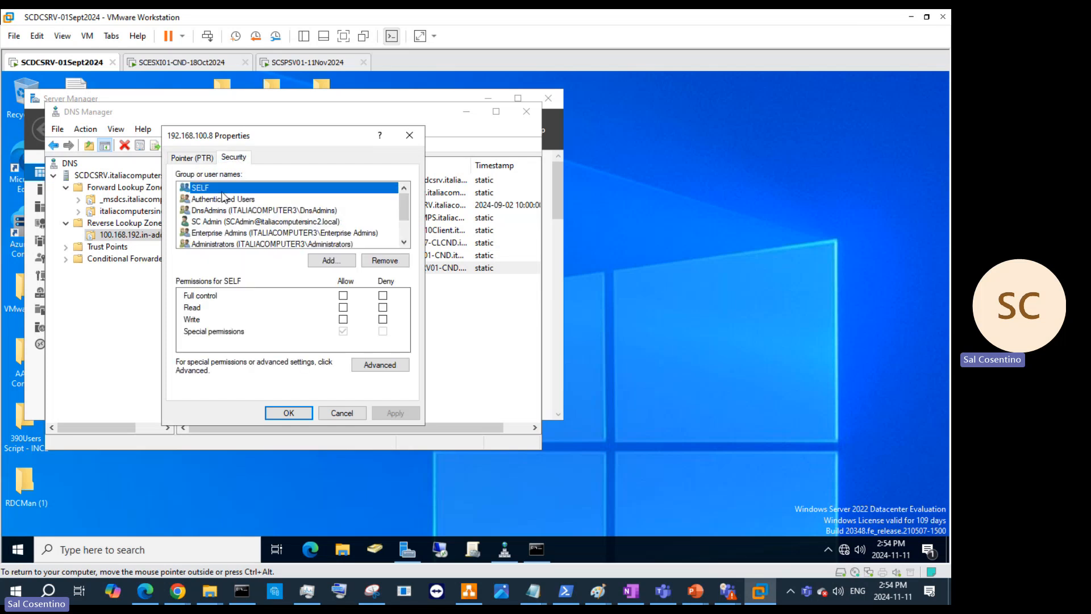
left_click(184, 160)
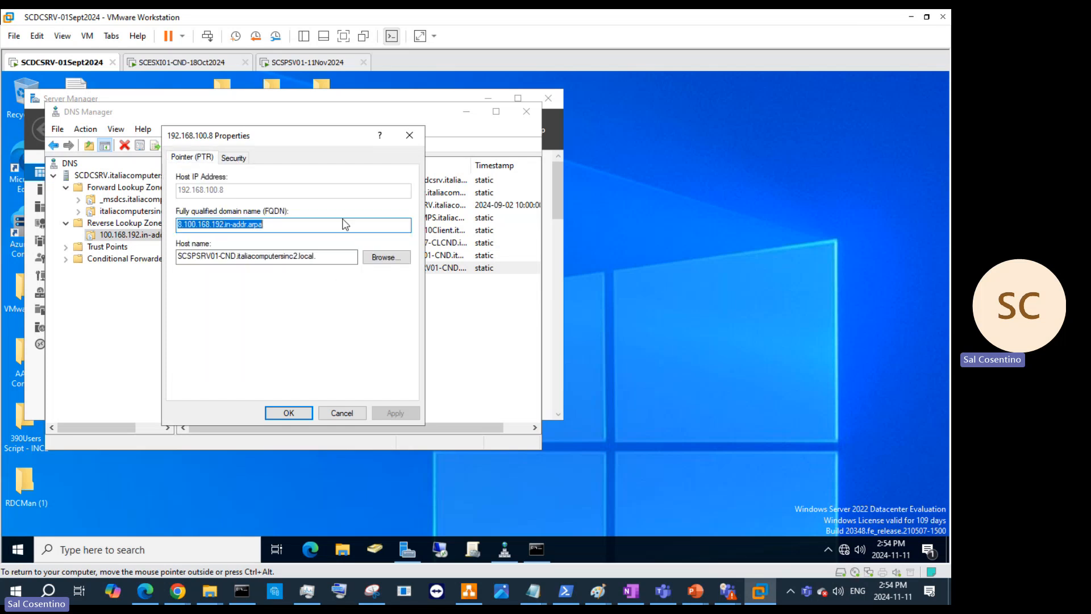
left_click(350, 414)
left_click(537, 109)
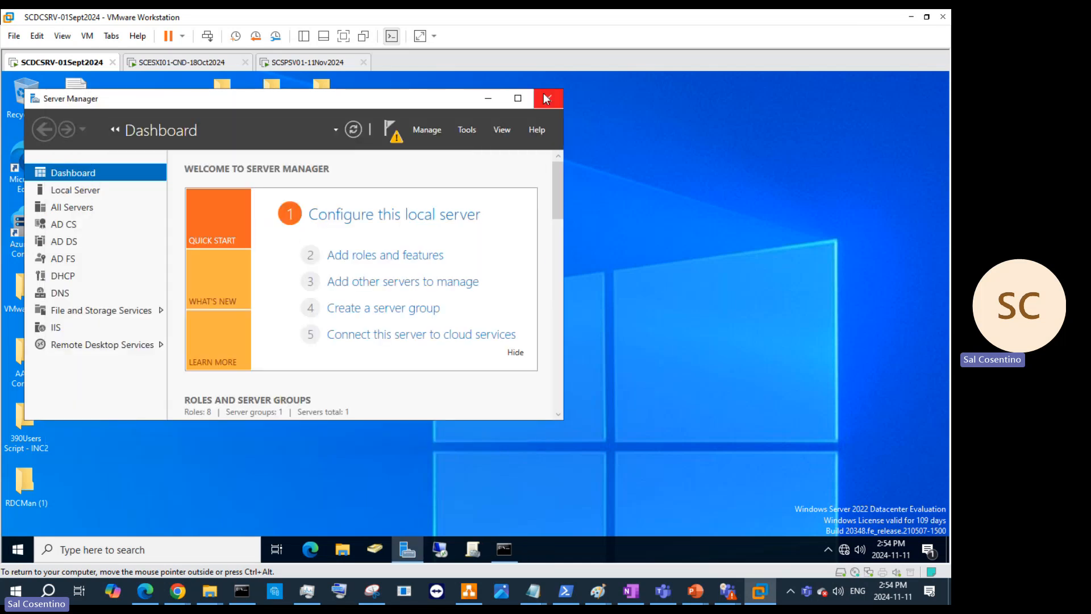
left_click(545, 99)
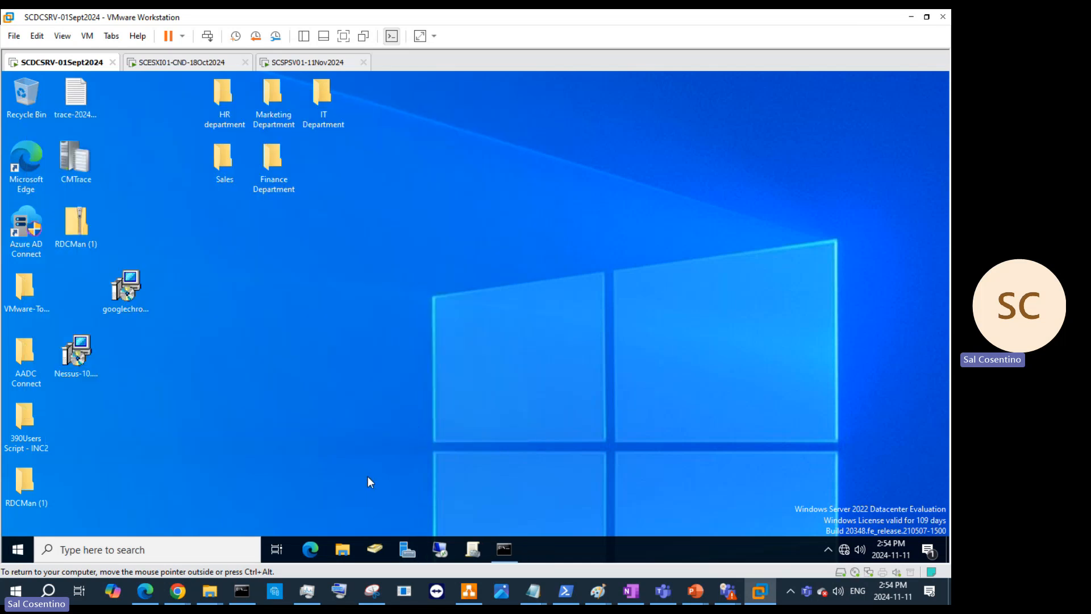
Run sysdm.cpl on SCDCSRV and switch to the SCSPSV01 virtual machine
left_click(187, 547)
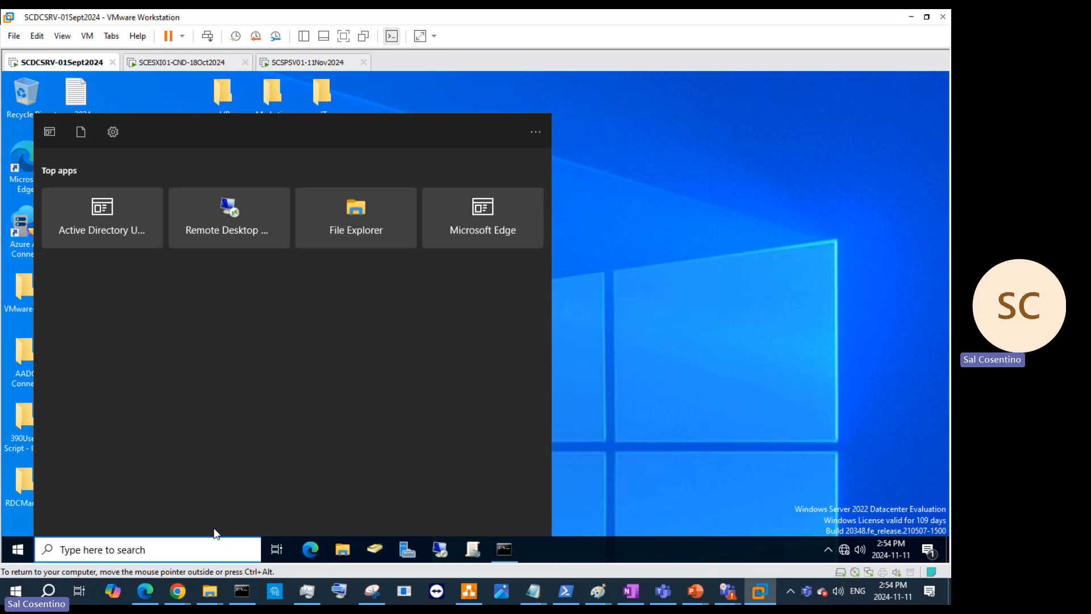
type("sysdm.")
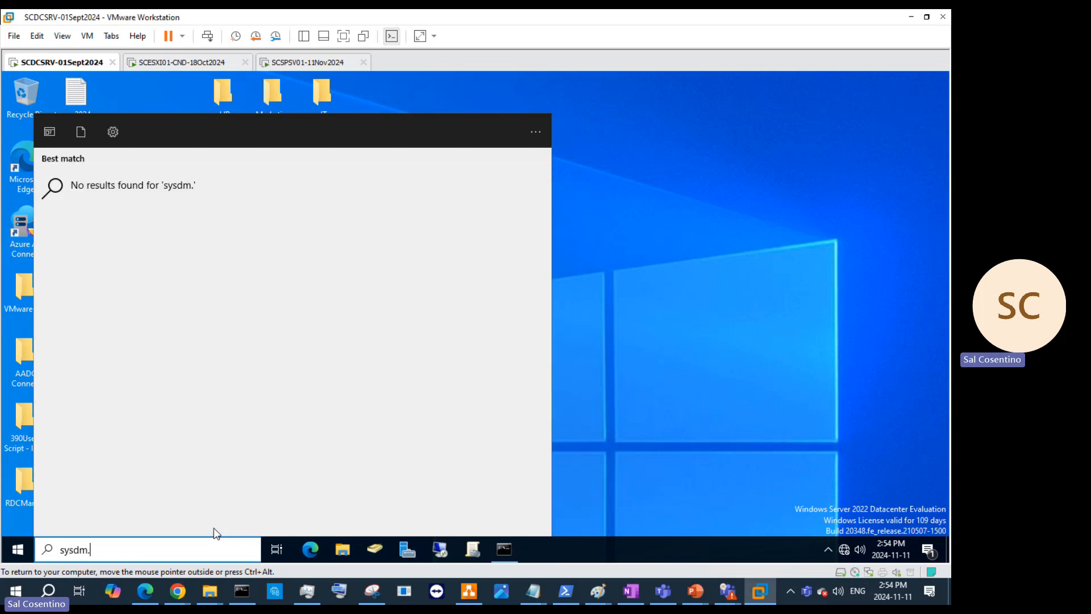
type("cpl")
key("Return")
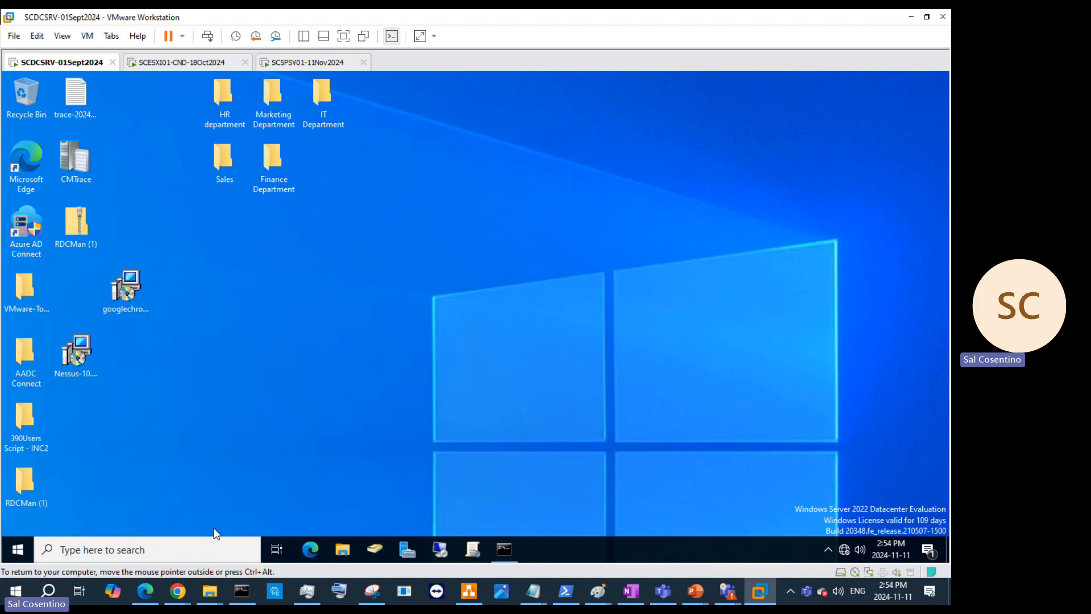
left_click(333, 63)
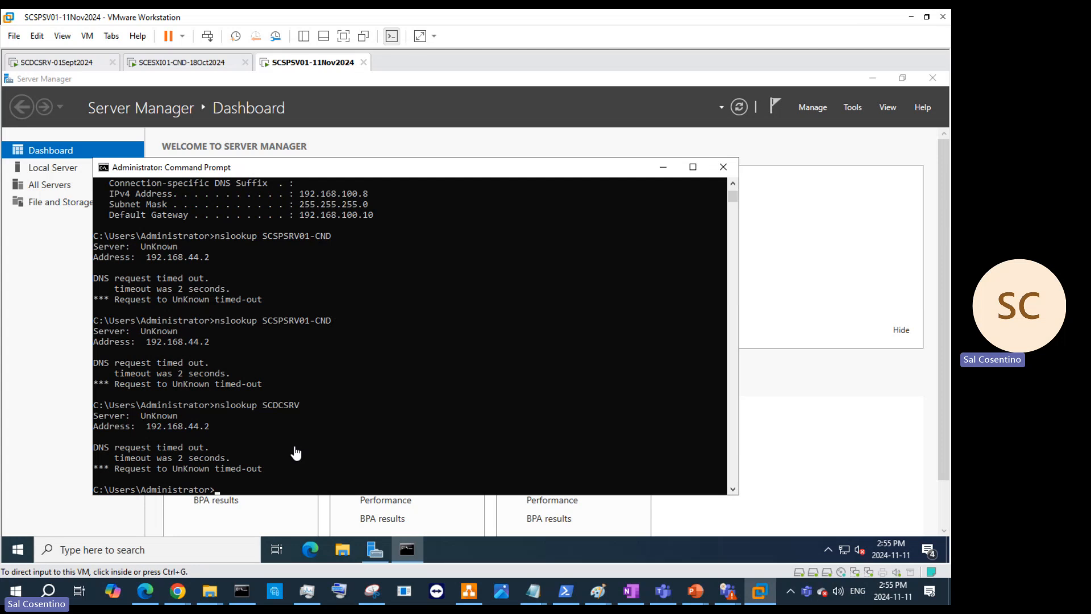
Flush the DNS resolver cache on SCSPSV01 with ipconfig /flushdns
left_click(335, 470)
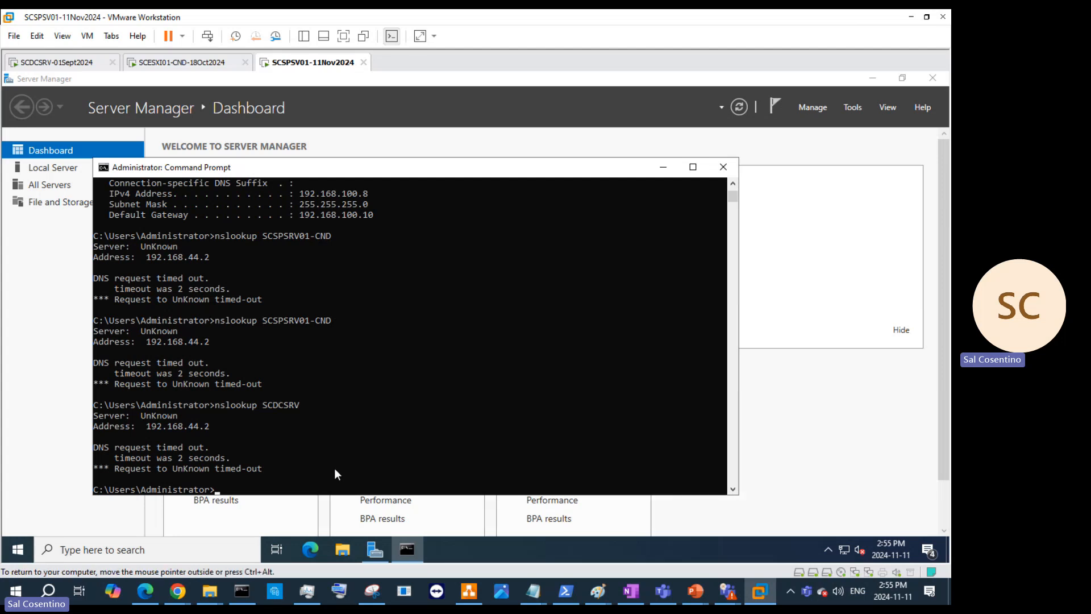
type("ipconfig /flushdns")
key("Return")
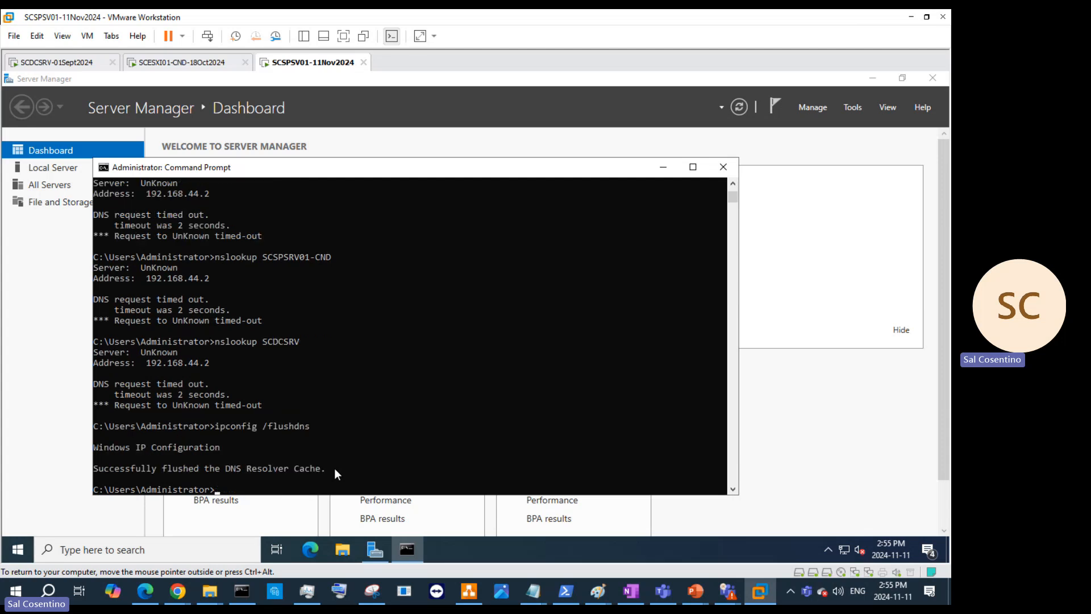
Re-register the DNS records of SCSPSV01 with ipconfig /registerdns
key("Up")
key("BackSpace")
key("BackSpace")
key("BackSpace")
key("BackSpace")
key("BackSpace")
key("BackSpace")
key("BackSpace")
key("BackSpace")
type("registe")
key("Return")
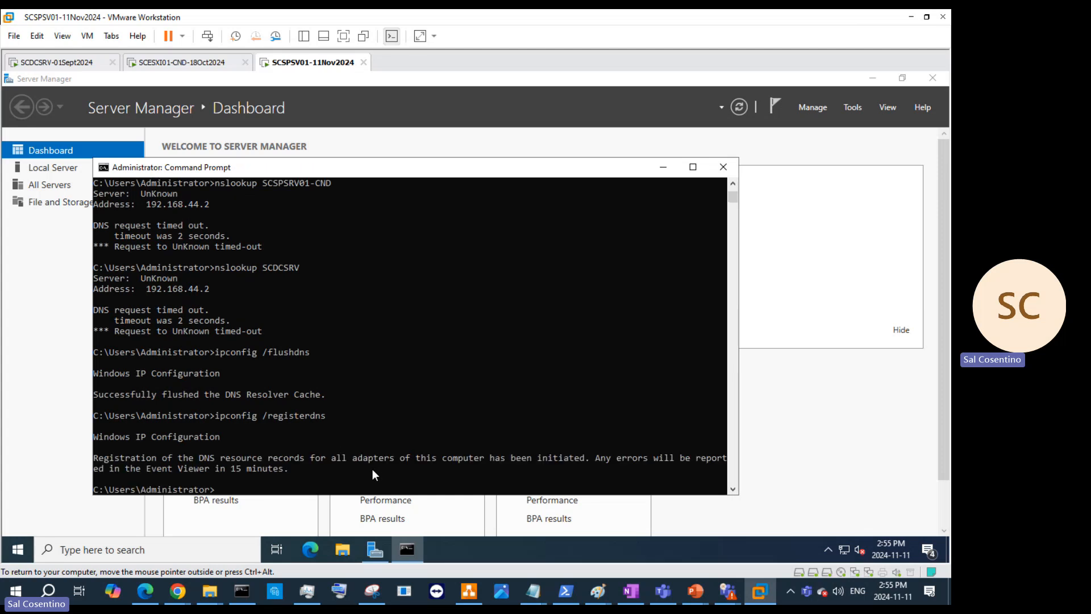
Run nslookup SCDCSRV twice to retest name resolution of the domain controller
key("Up")
key("Up")
key("Up")
key("Return")
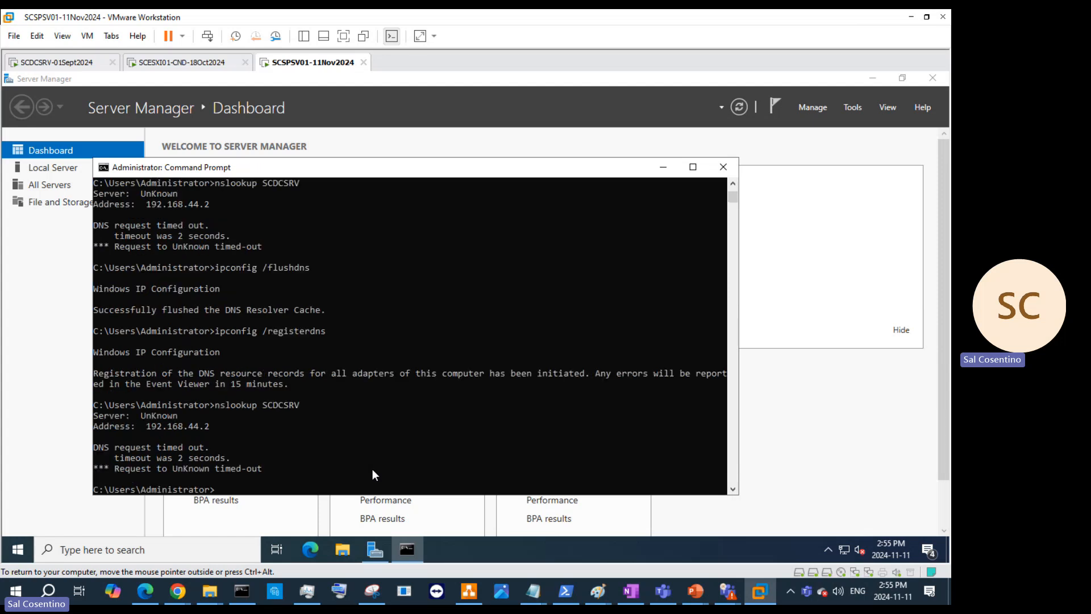
key("Up")
key("Return")
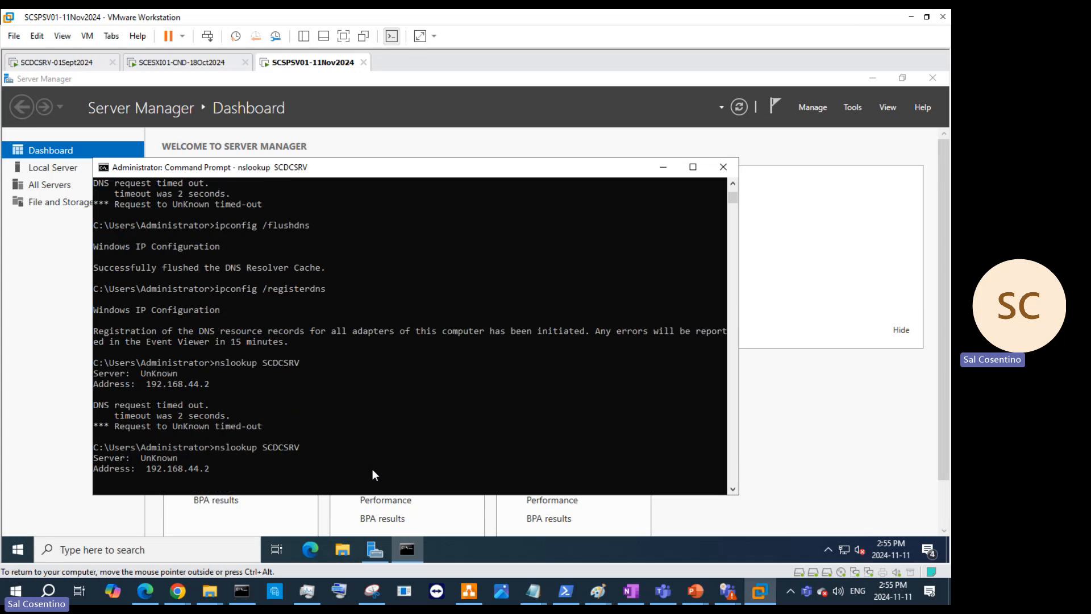
Check the domain name in System Properties on the SCDCSRV virtual machine and return to SCSPSV01
right_click(840, 558)
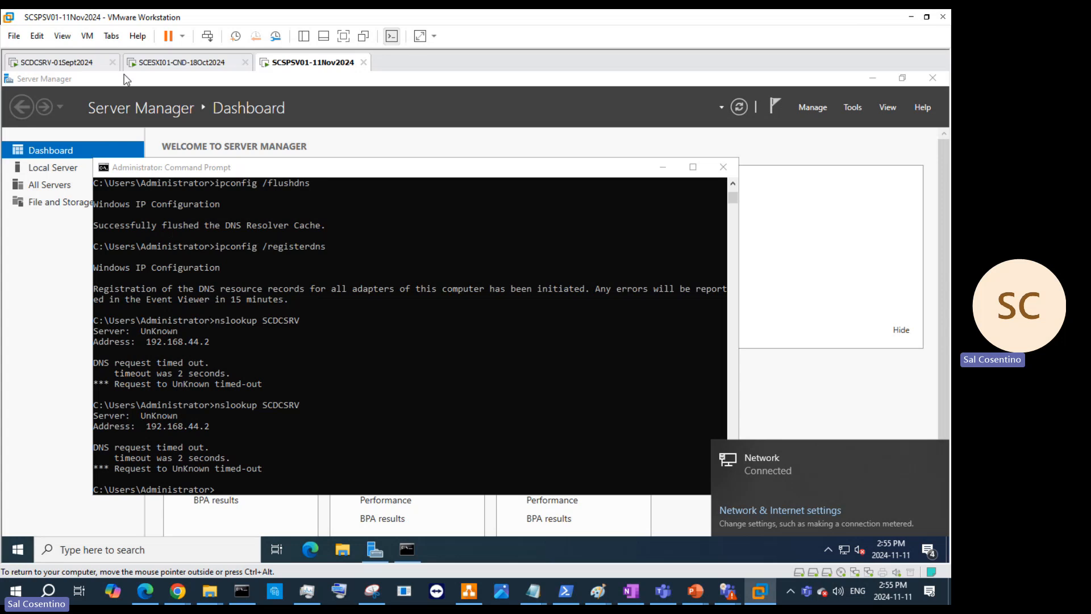
left_click(164, 63)
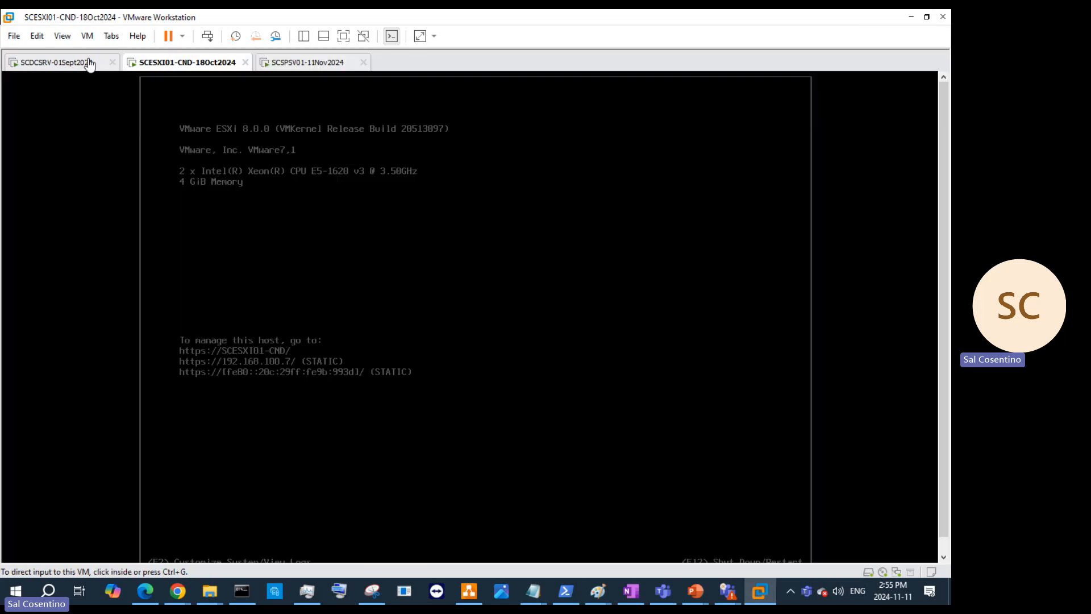
left_click(33, 64)
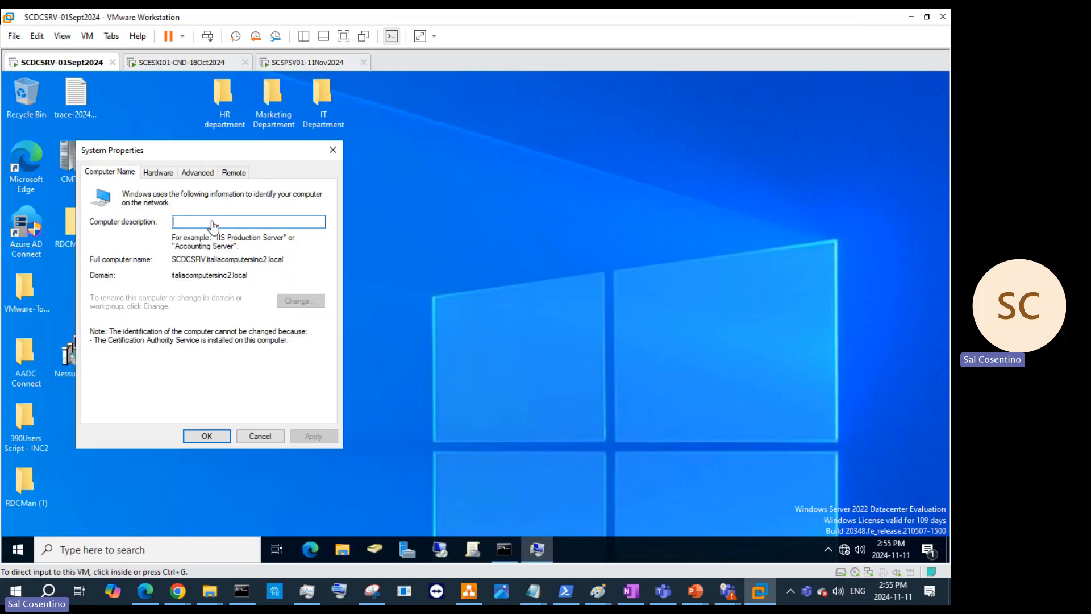
left_click(253, 277)
left_click(292, 62)
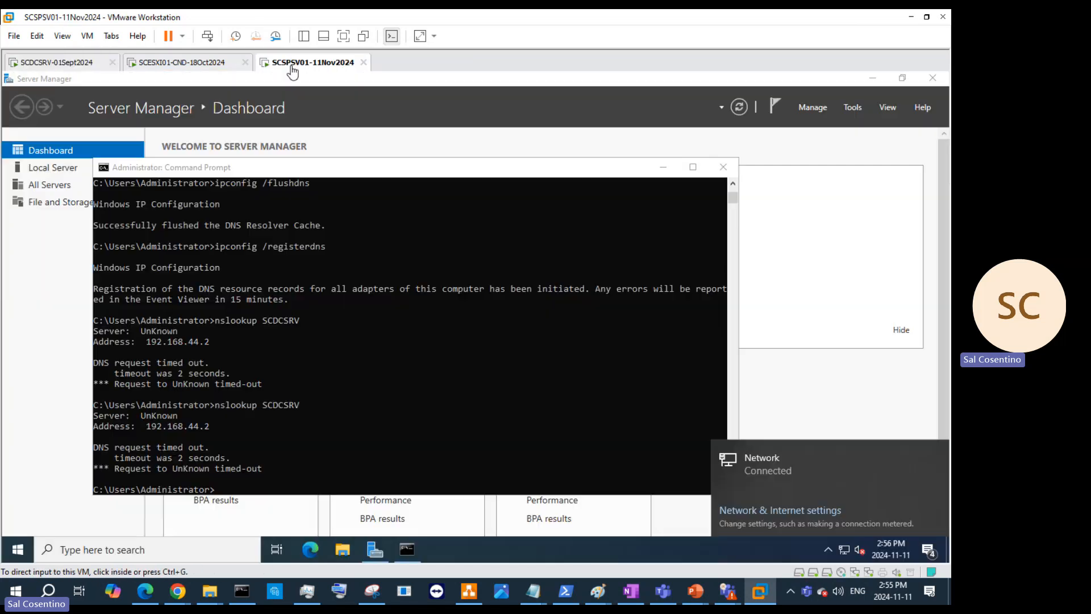
Run sysdm.cpl on SCSPSV01, choose domain membership and set the computer name to SCSPSRV01-CND
left_click(93, 548)
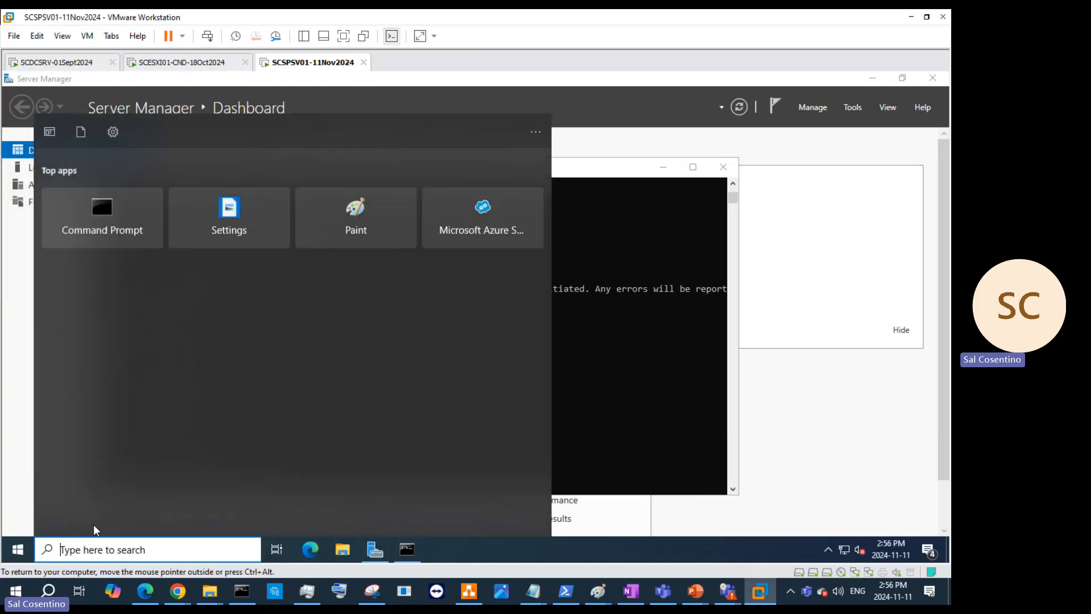
type("sysdm.cpl")
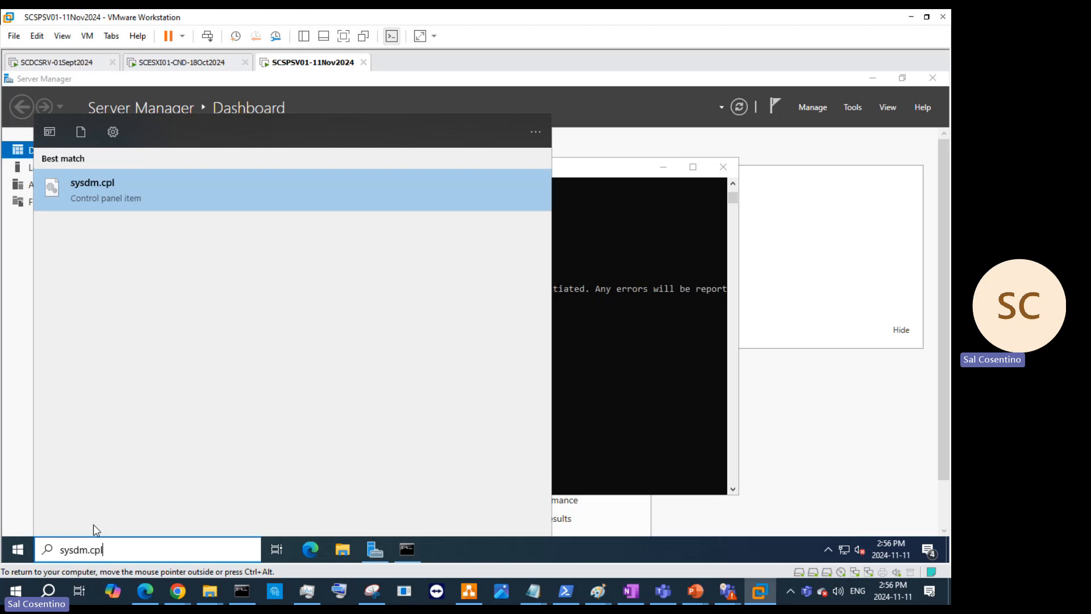
key("Return")
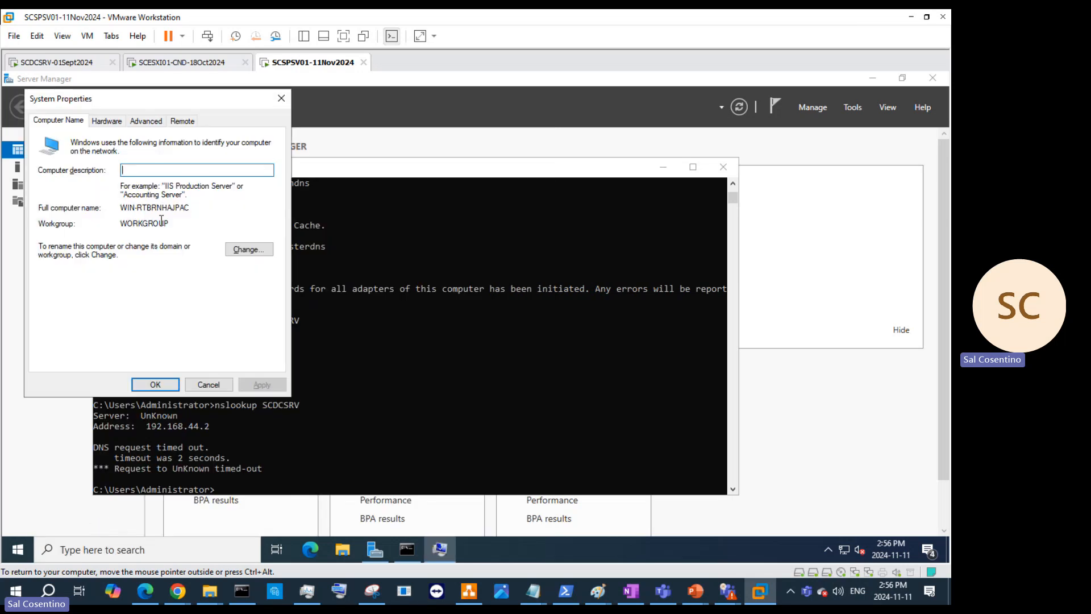
left_click(241, 250)
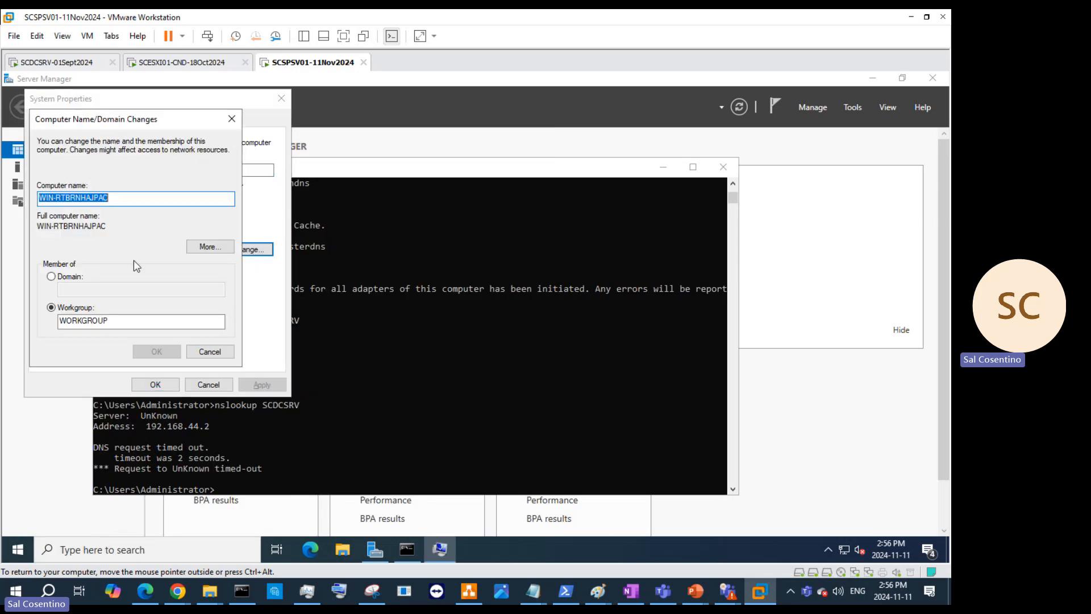
left_click(75, 278)
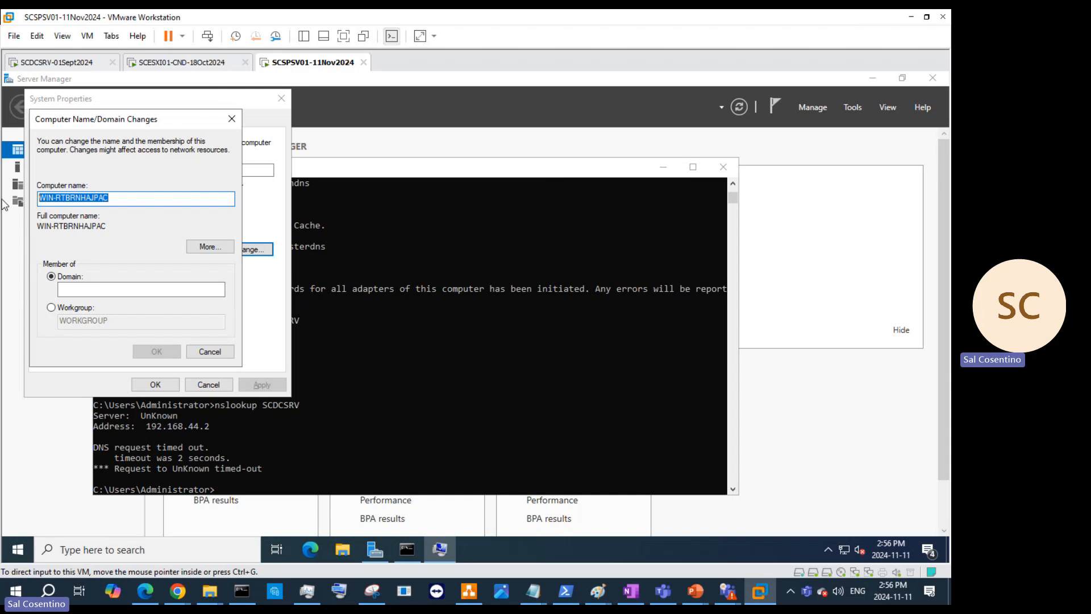
type("SCSPSRV01-CND")
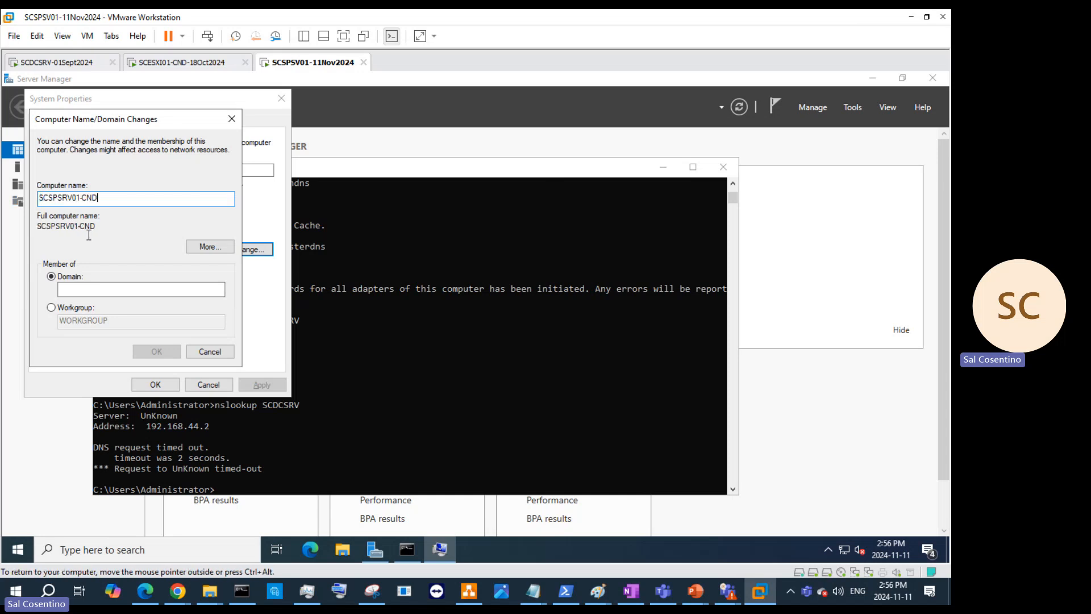
Enter italiacomputersinc2.local as the domain to join, taking it from the full computer name shown on SCDCSRV
left_click(110, 290)
type("italia")
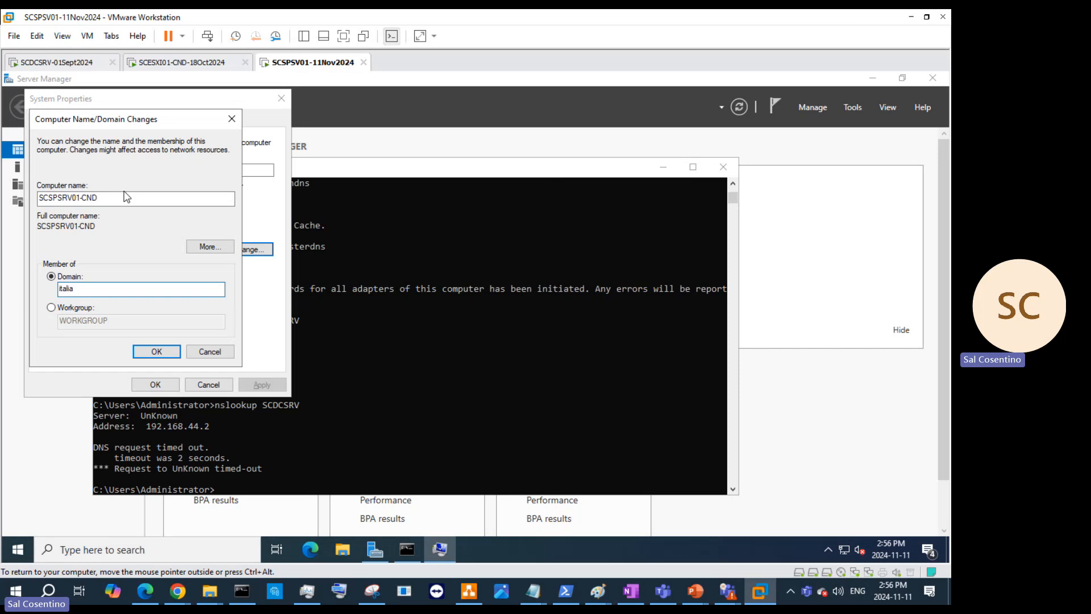
left_click(56, 63)
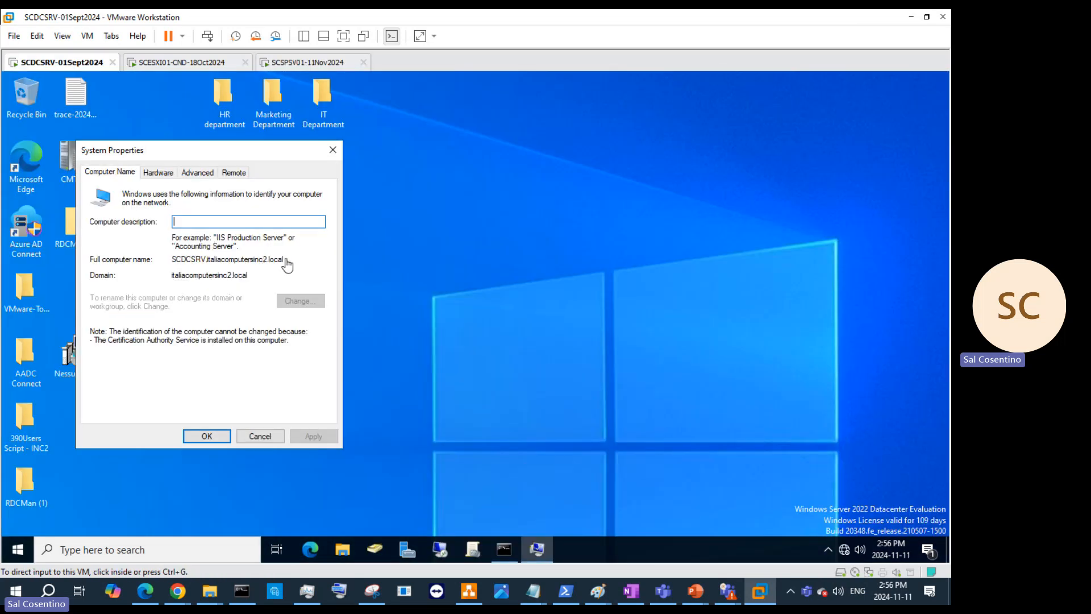
left_click_drag(281, 262, 95, 263)
key("ctrl+c")
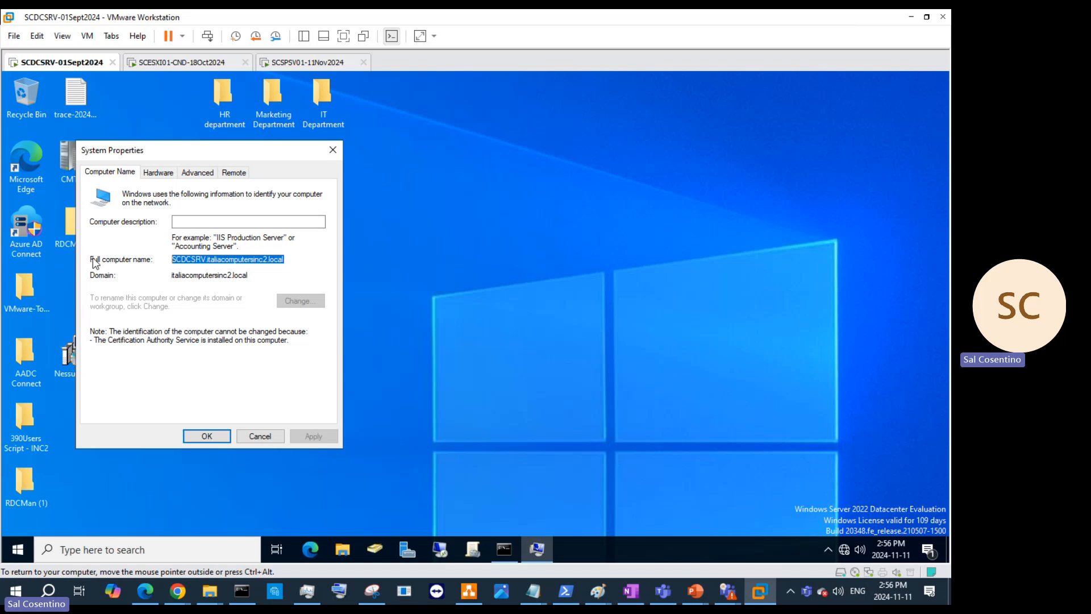
left_click(295, 64)
left_click_drag(127, 288, 36, 279)
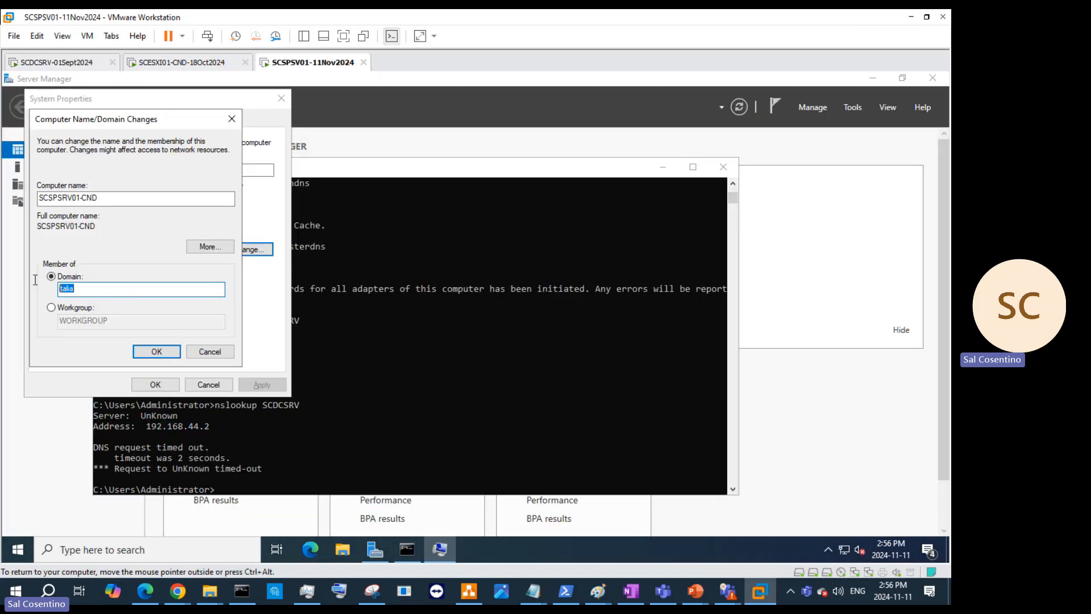
key("ctrl+v")
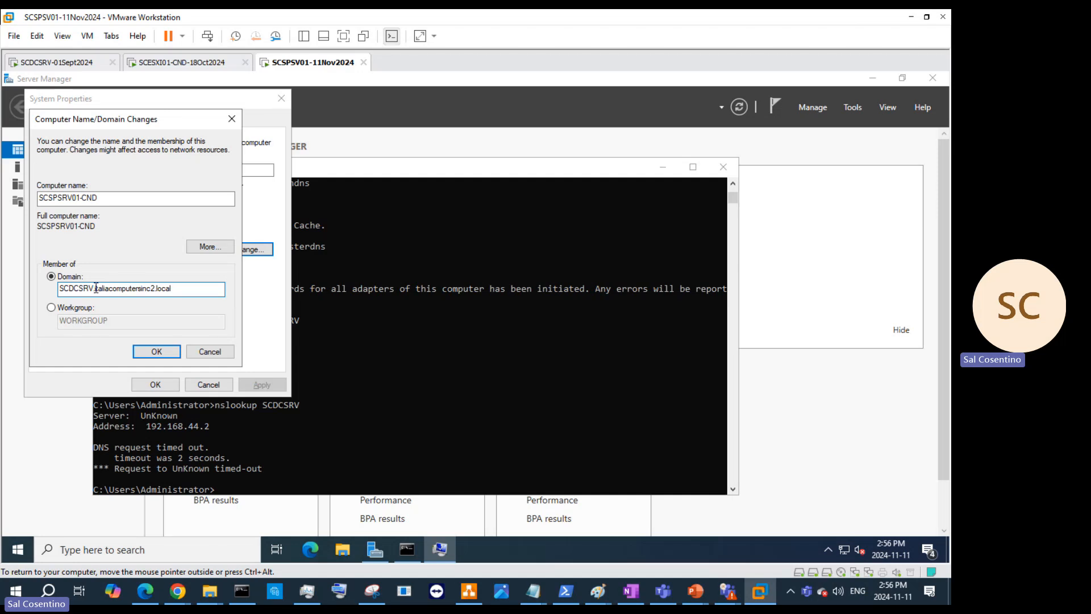
left_click_drag(96, 289, 4, 289)
key("Delete")
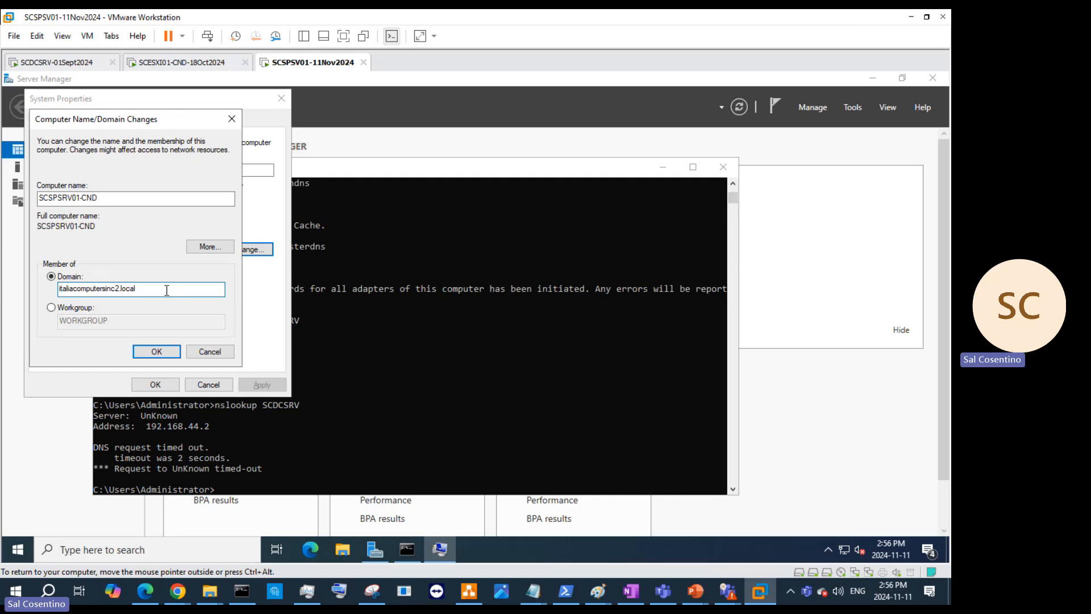
Join the italiacomputersinc2.local domain, entering the domain administrator's user name and account password
left_click(155, 351)
left_click(161, 353)
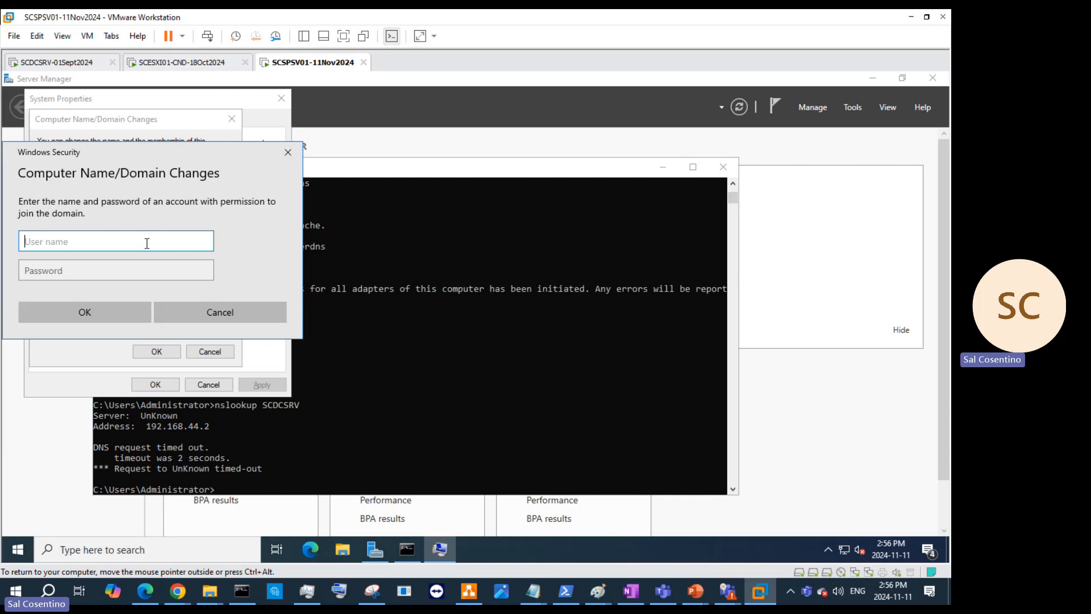
type("SCAdmin")
key("Tab")
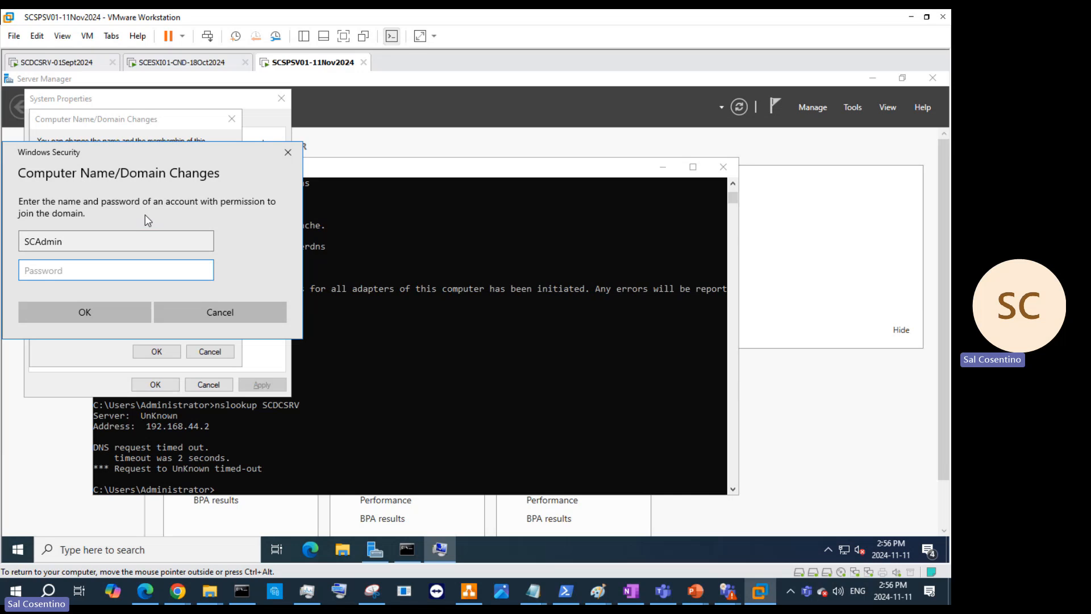
type("*****************")
key("Return")
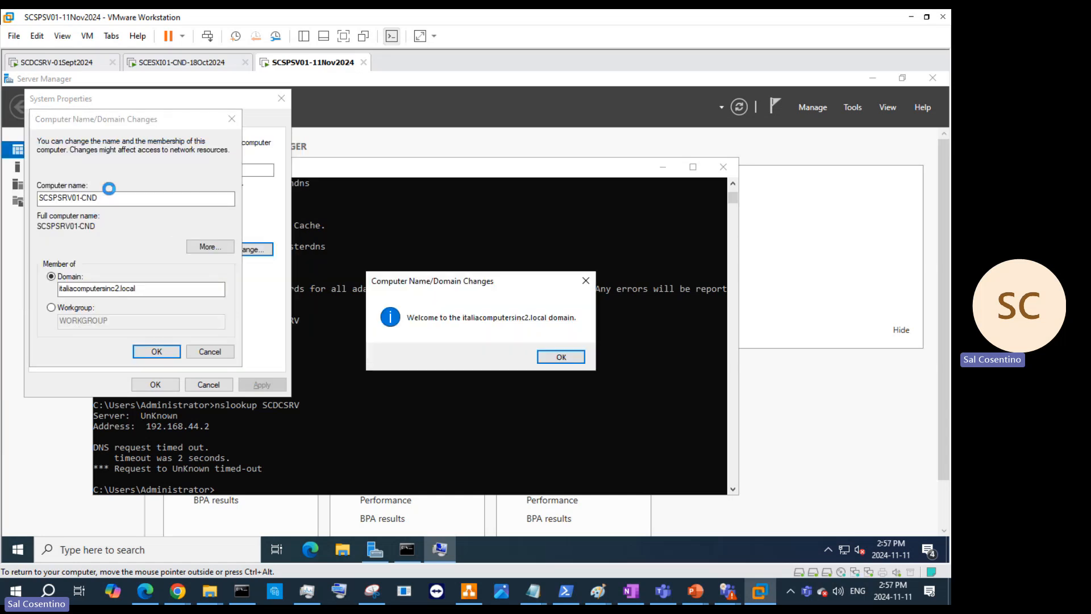
left_click(561, 357)
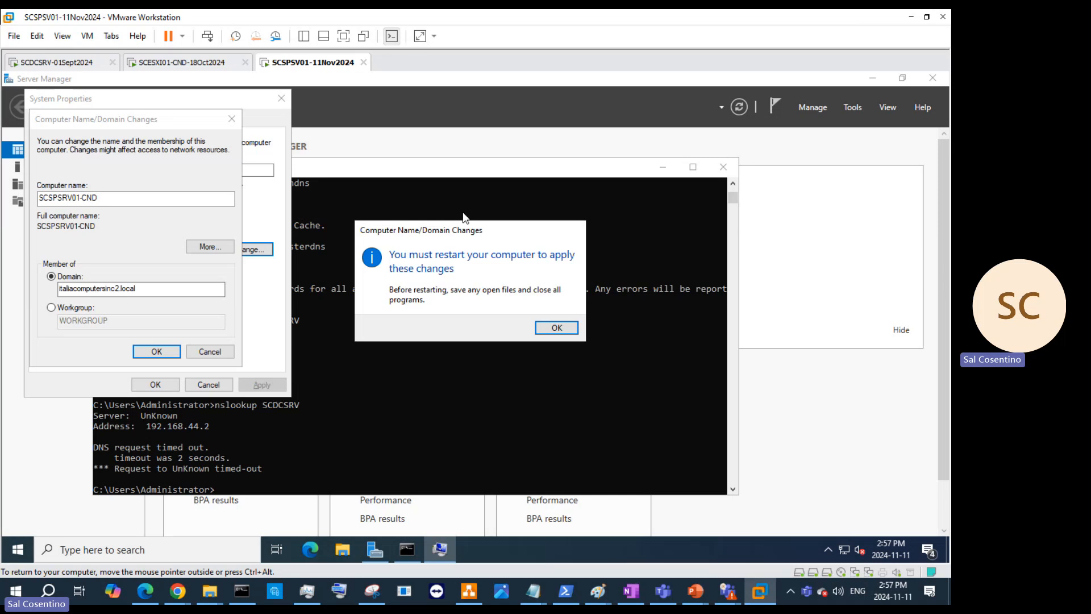
Check the Teams meeting window, minimize it, and acknowledge the restart notice for the domain change
mouse_move(728, 591)
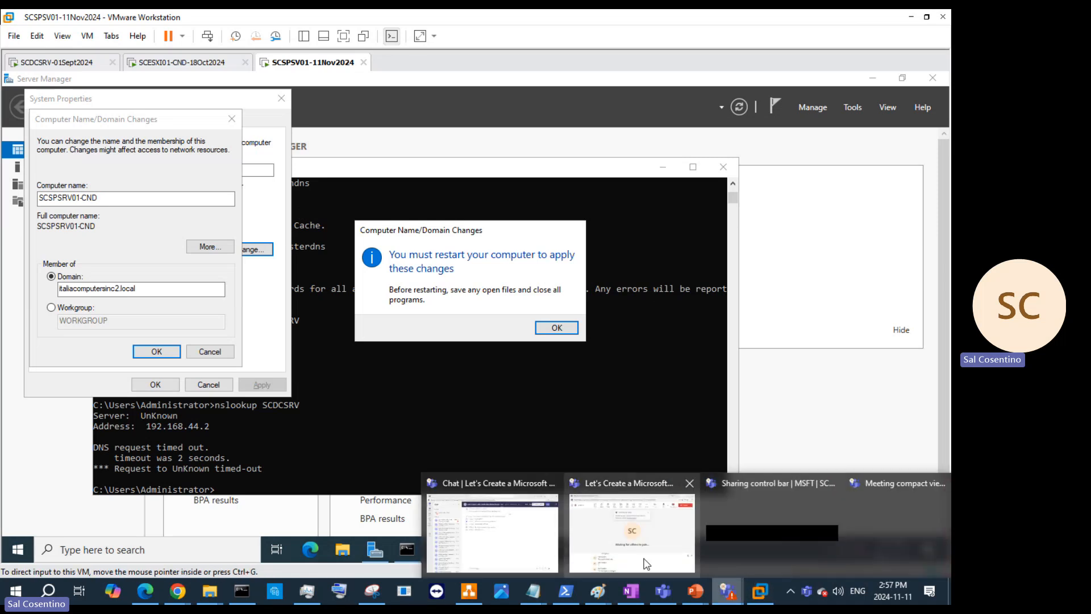
left_click(644, 566)
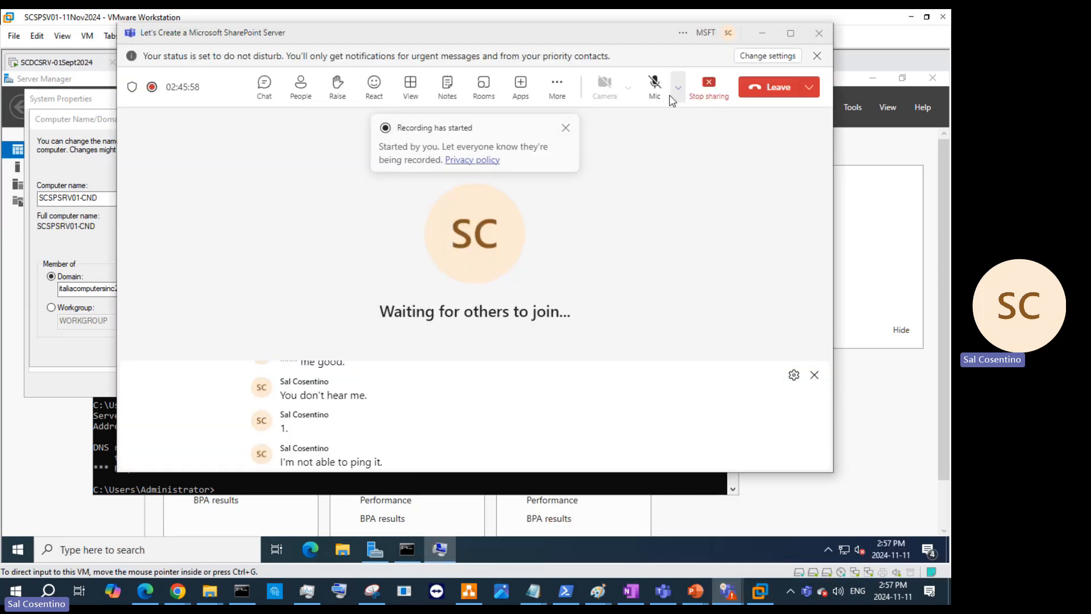
left_click(761, 34)
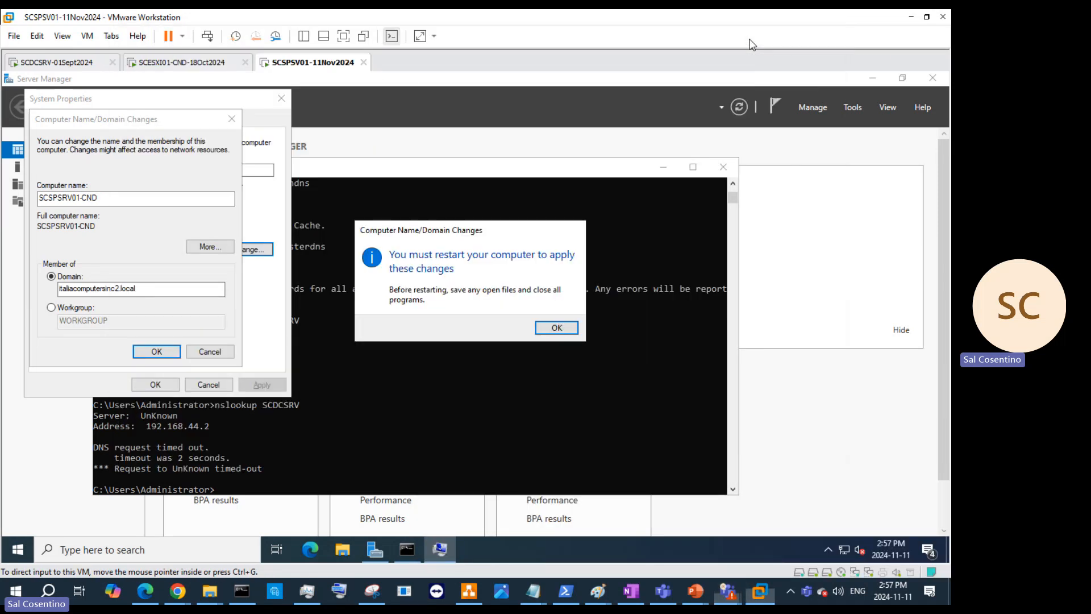
left_click(570, 332)
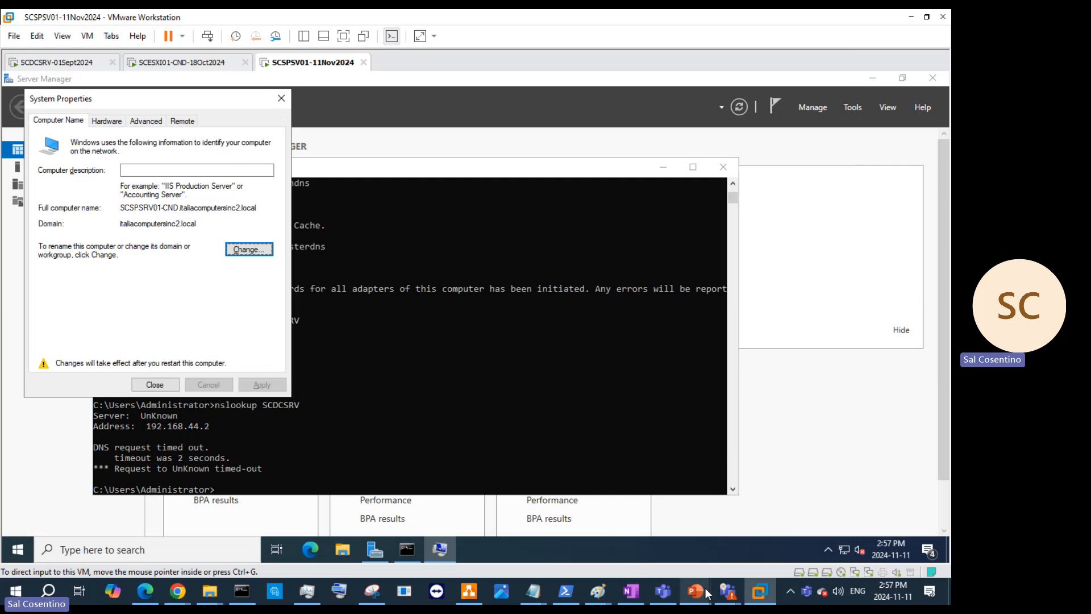
Switch to the Lets Create a SharePoint Server presentation in PowerPoint and review the environment preparation checklist on slide 100
mouse_move(696, 591)
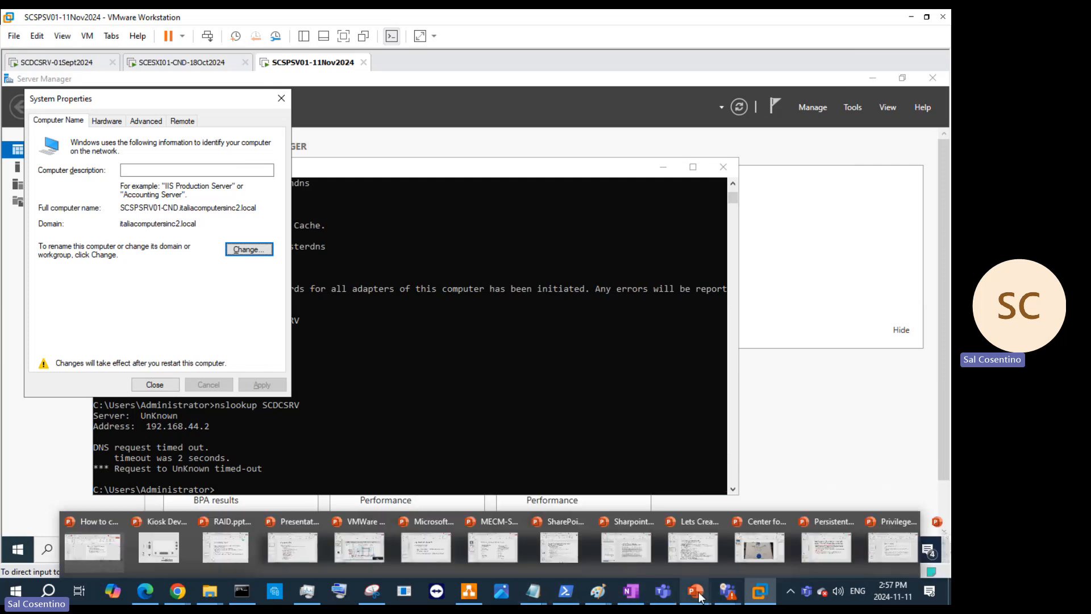
left_click(646, 563)
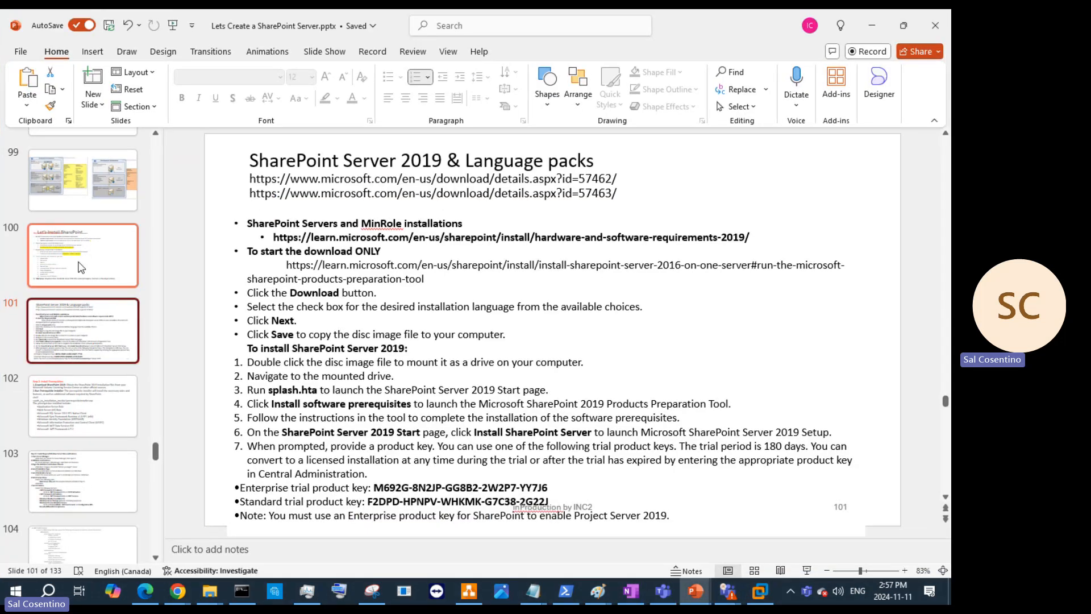
left_click(81, 267)
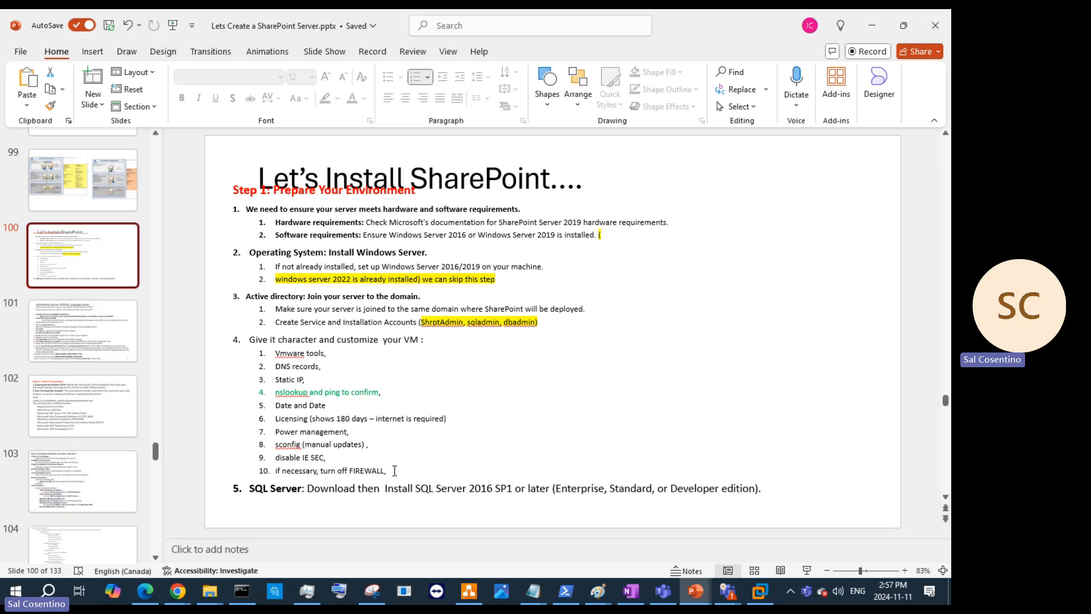
left_click_drag(337, 458, 290, 423)
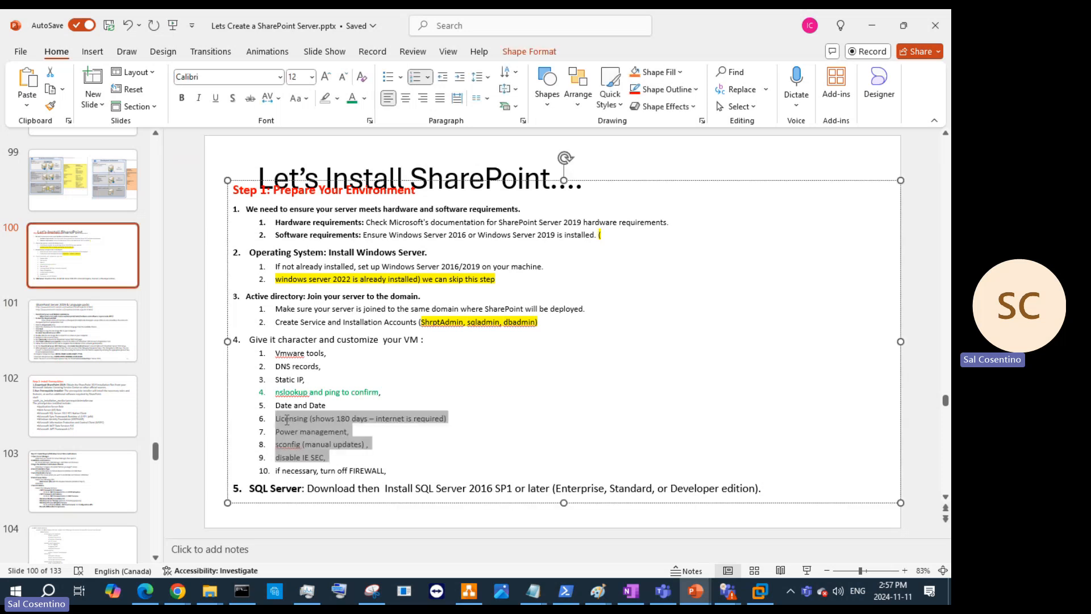
left_click(898, 27)
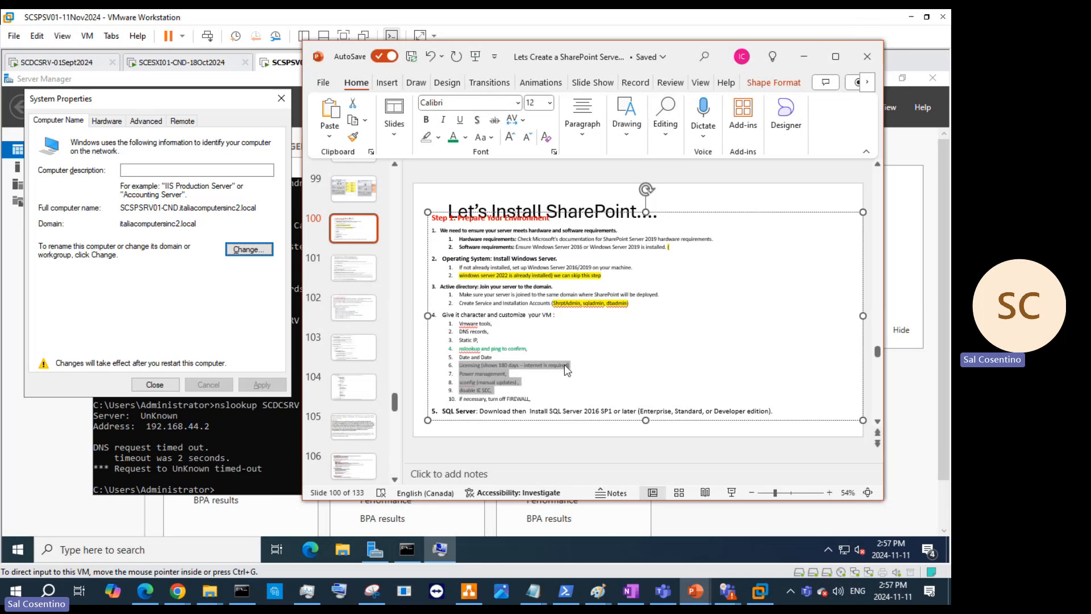
left_click(564, 365)
left_click(836, 56)
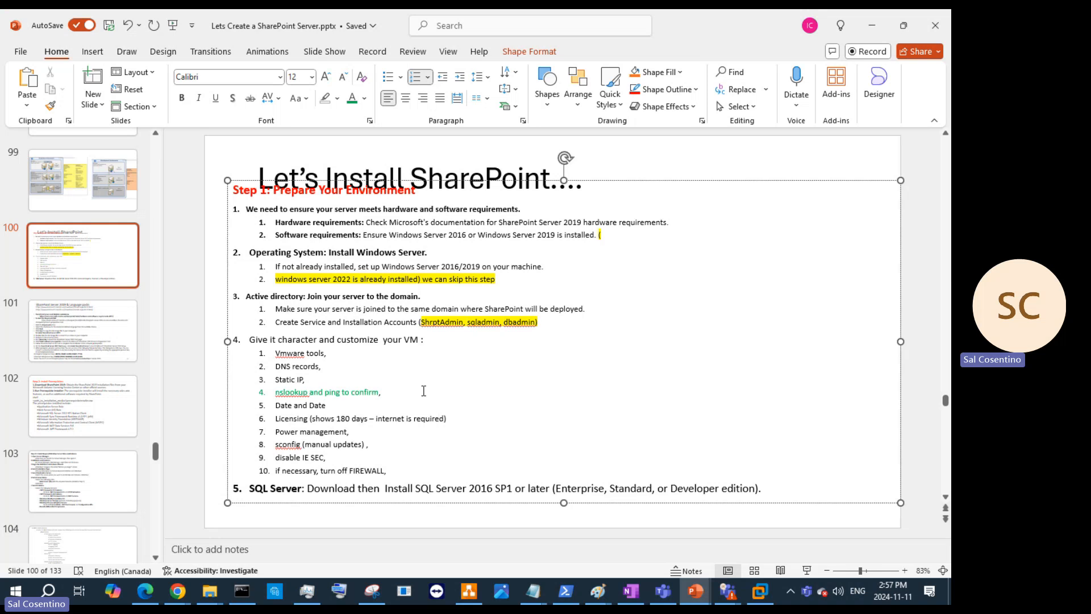
scroll(414, 383, "down", 3)
scroll(412, 382, "up", 3)
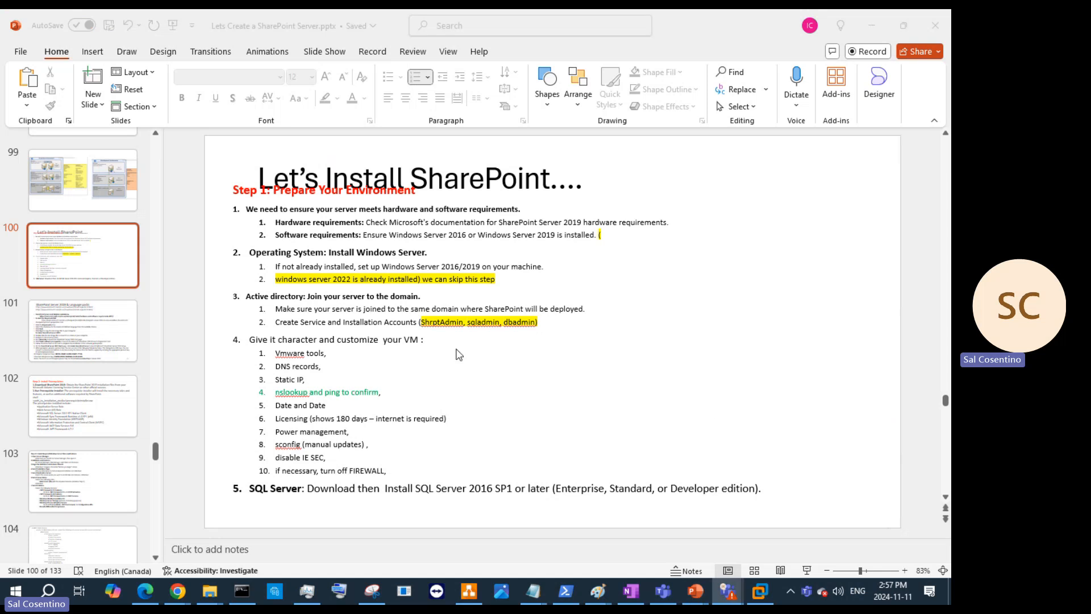
left_click(512, 172)
left_click(513, 173)
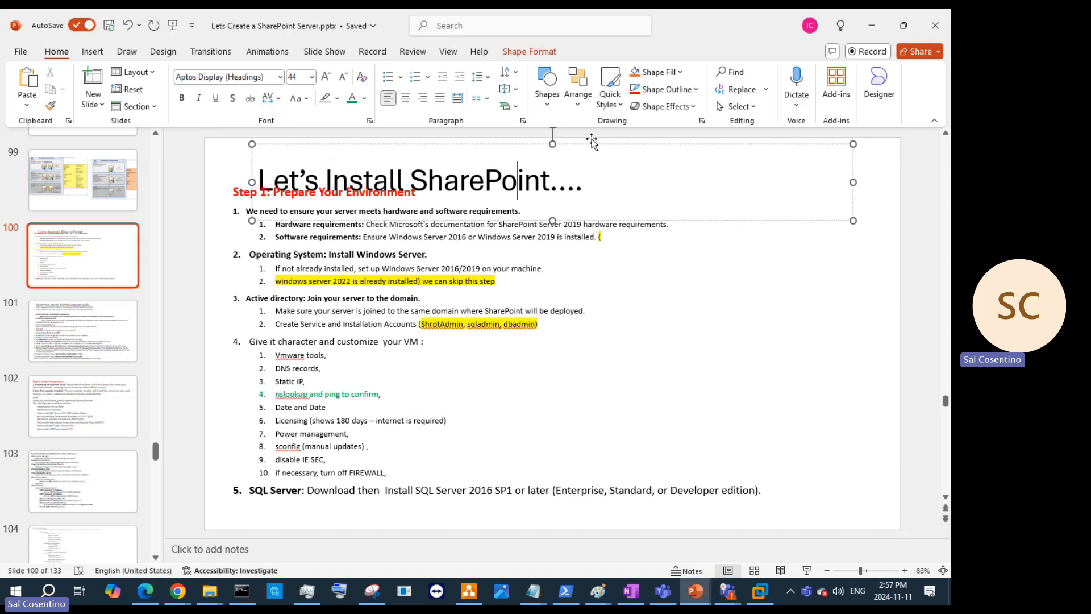